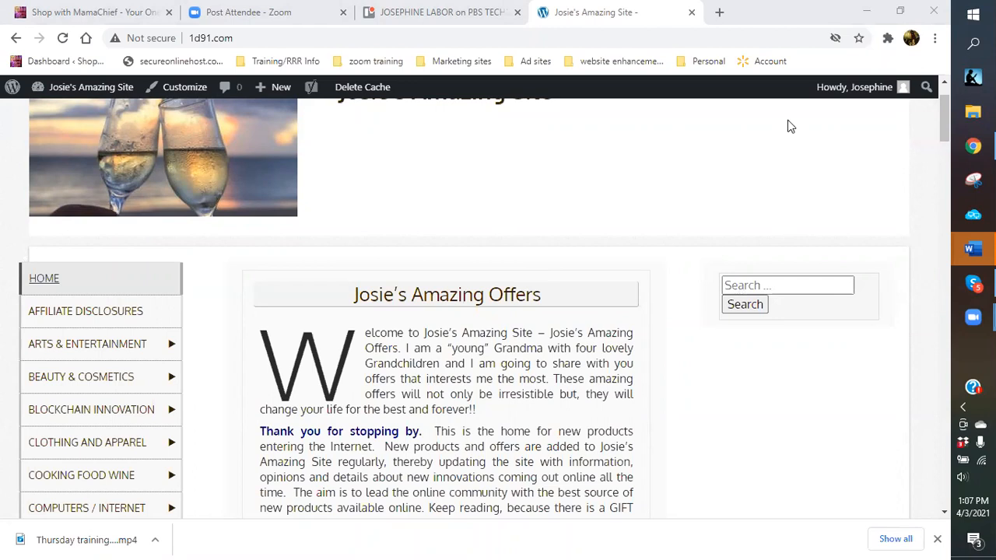
Scroll through Josie's Amazing Site, then go to the admin Dashboard from the admin bar.
scroll(195, 289, down, 1)
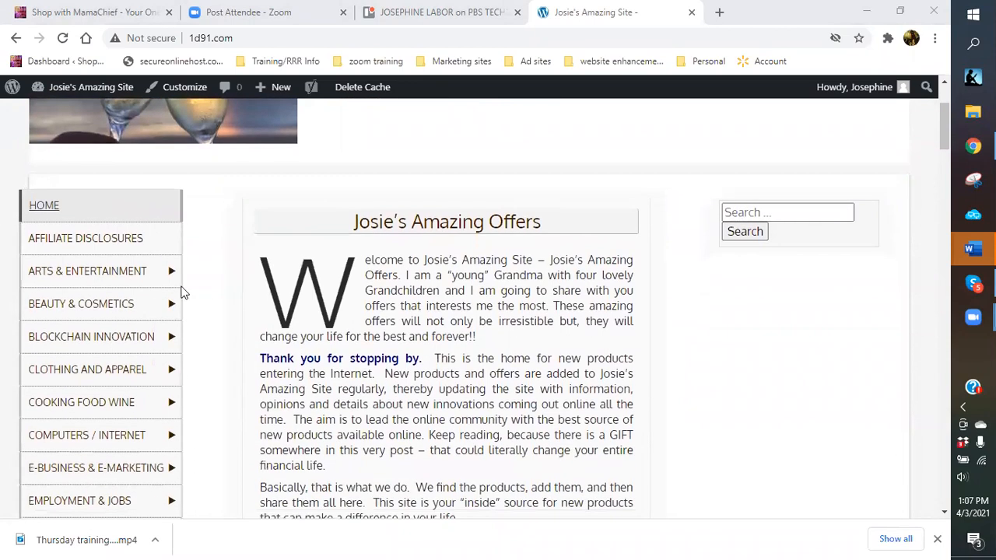
mouse_move(71, 282)
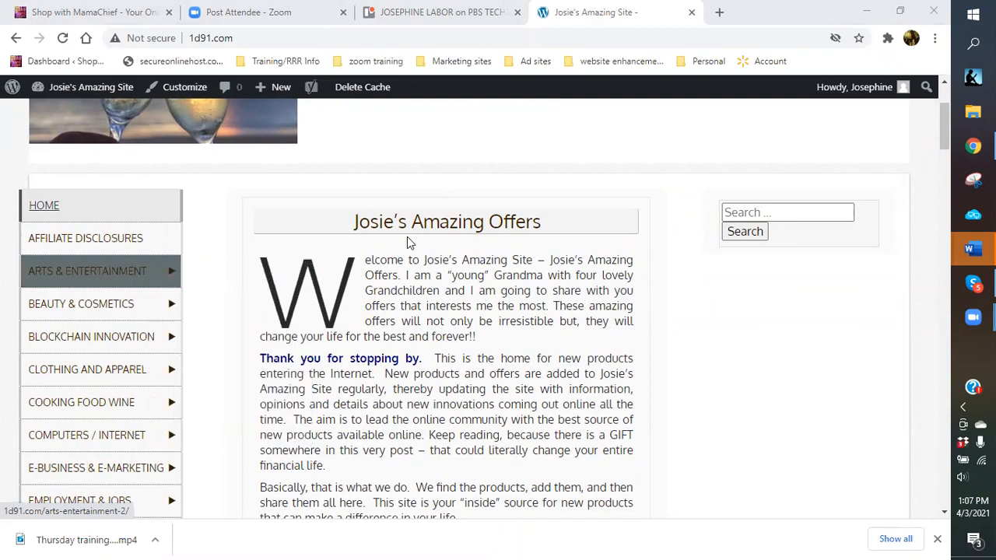
scroll(661, 316, down, 2)
scroll(661, 316, down, 2)
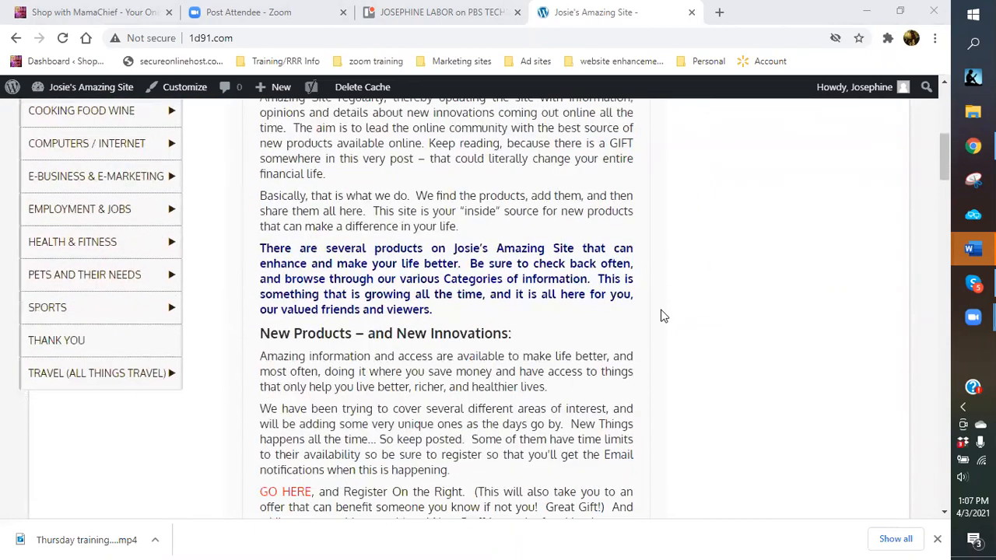
scroll(661, 316, down, 12)
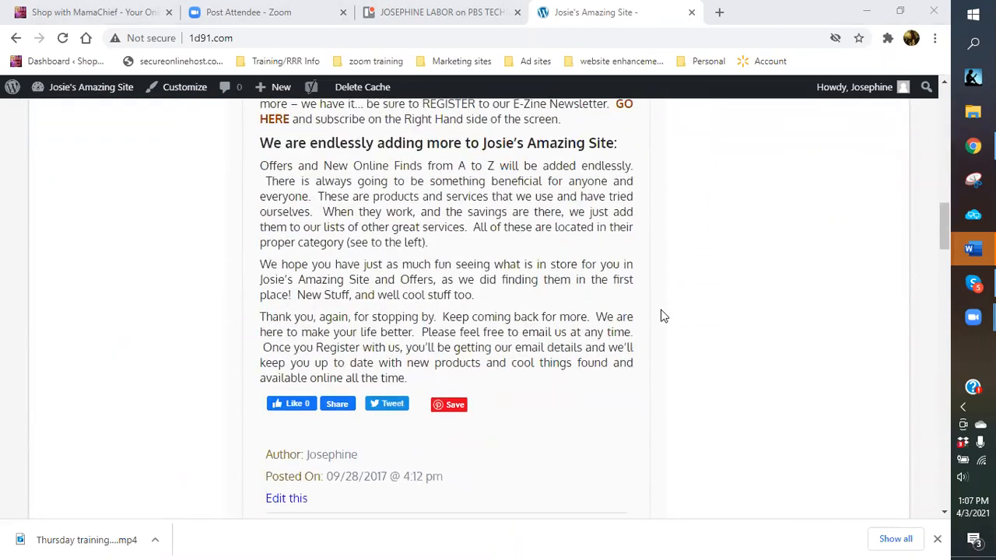
scroll(663, 316, down, 8)
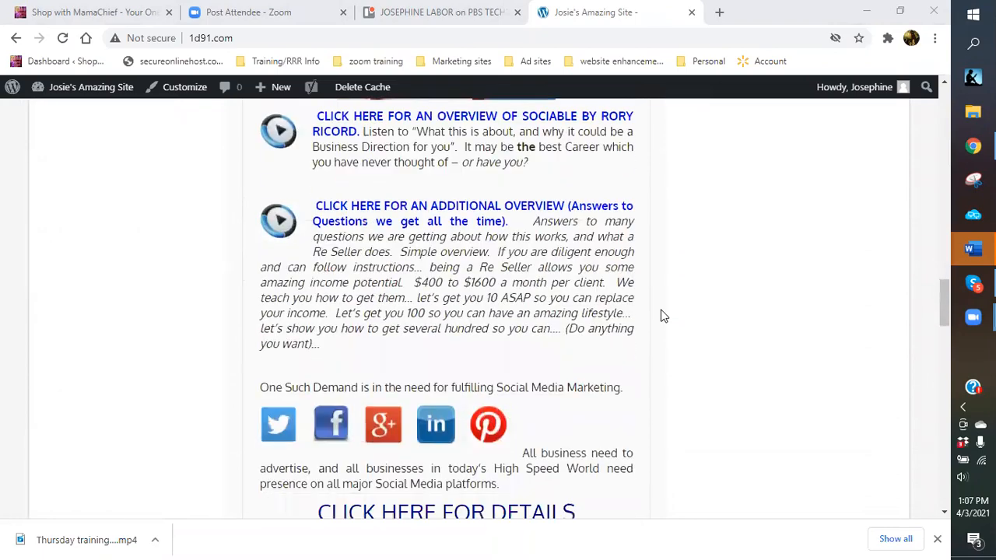
scroll(663, 316, up, 6)
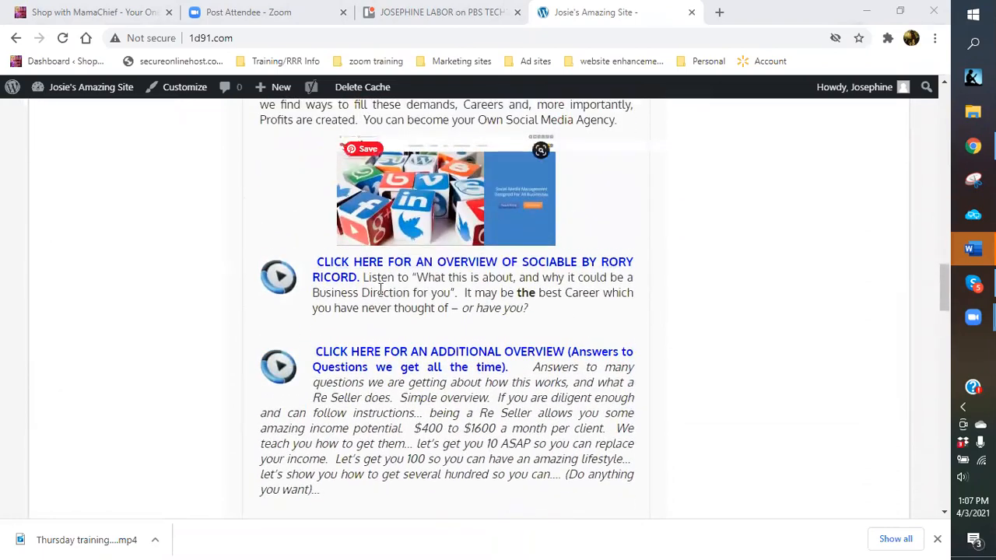
scroll(479, 263, up, 2)
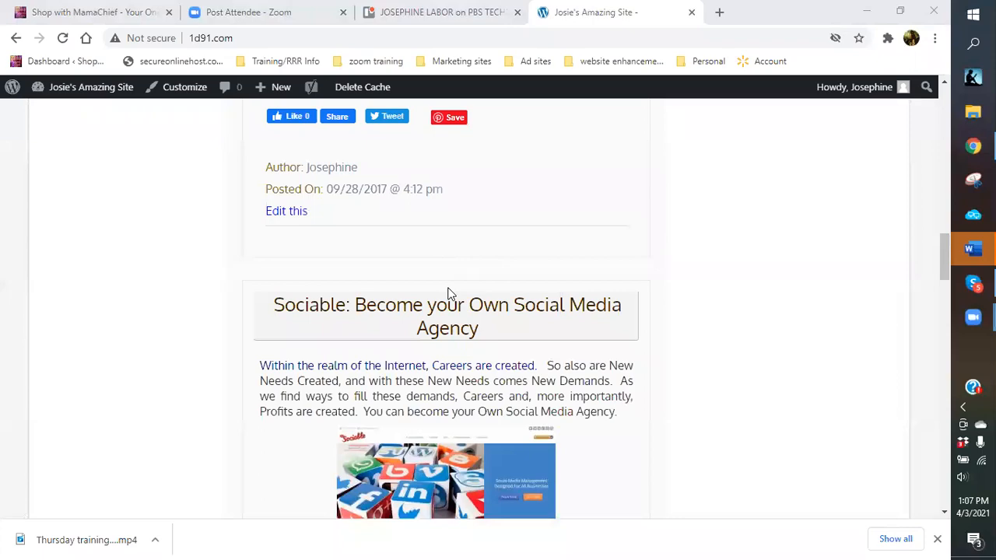
scroll(469, 353, up, 4)
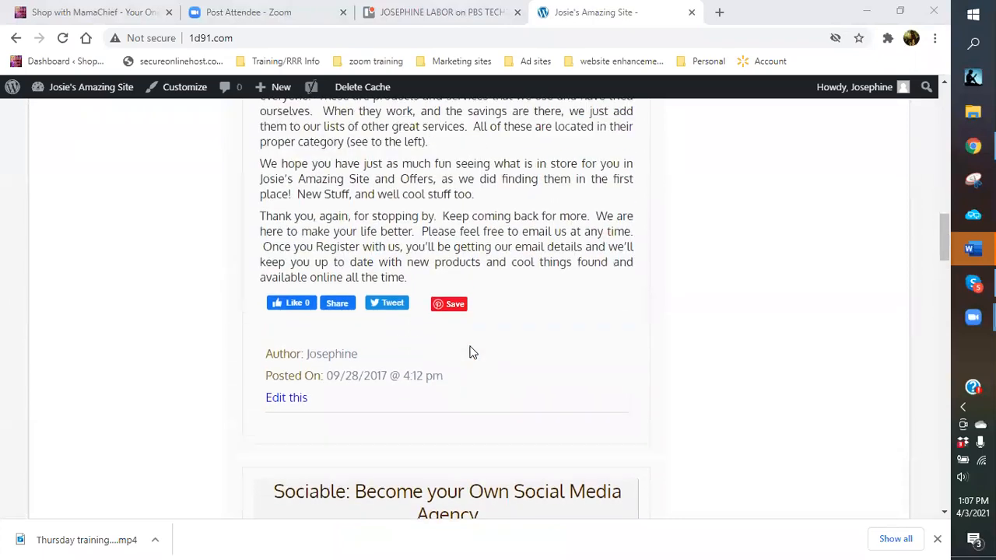
scroll(471, 276, up, 8)
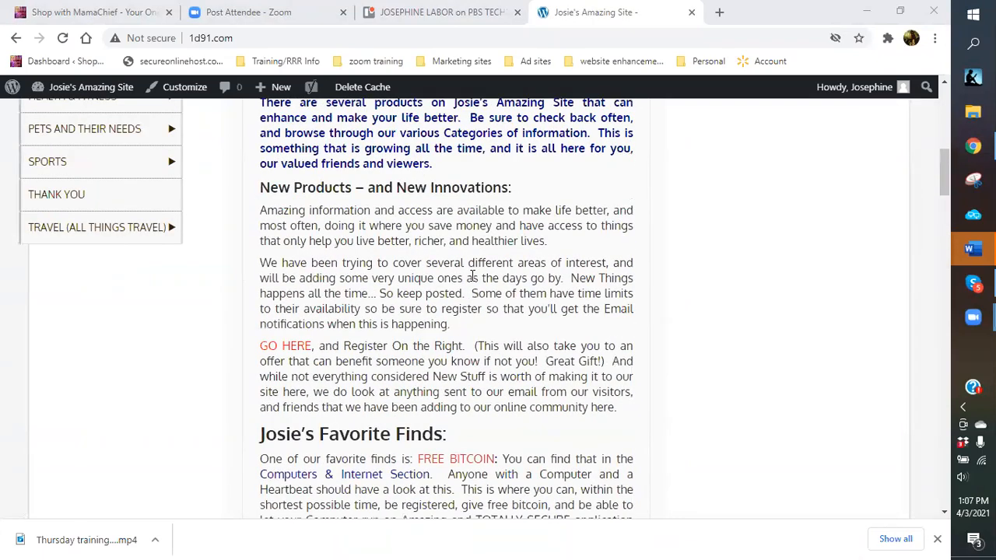
scroll(467, 270, up, 2)
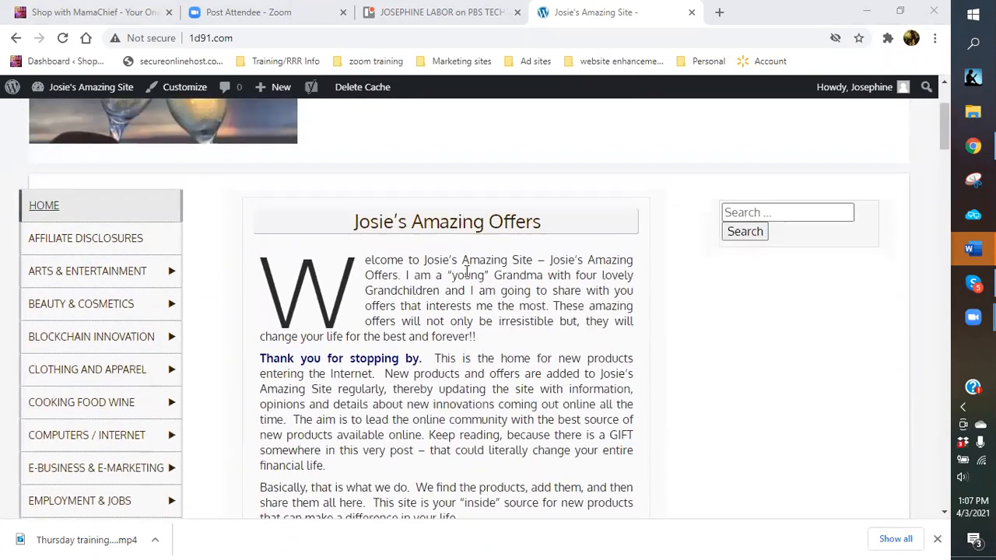
scroll(436, 265, up, 1)
mouse_move(87, 95)
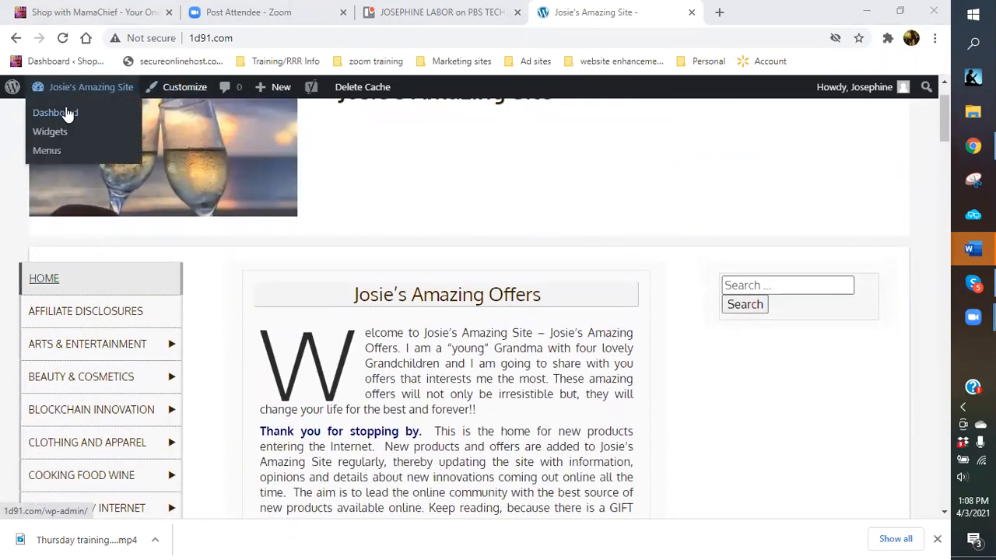
click(67, 115)
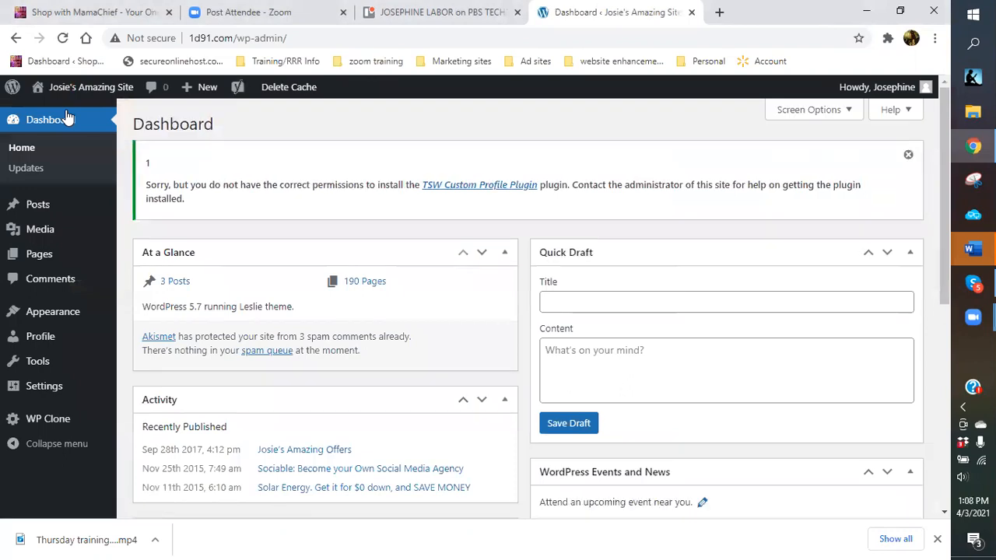
Show the All Posts list from the Posts menu.
mouse_move(54, 206)
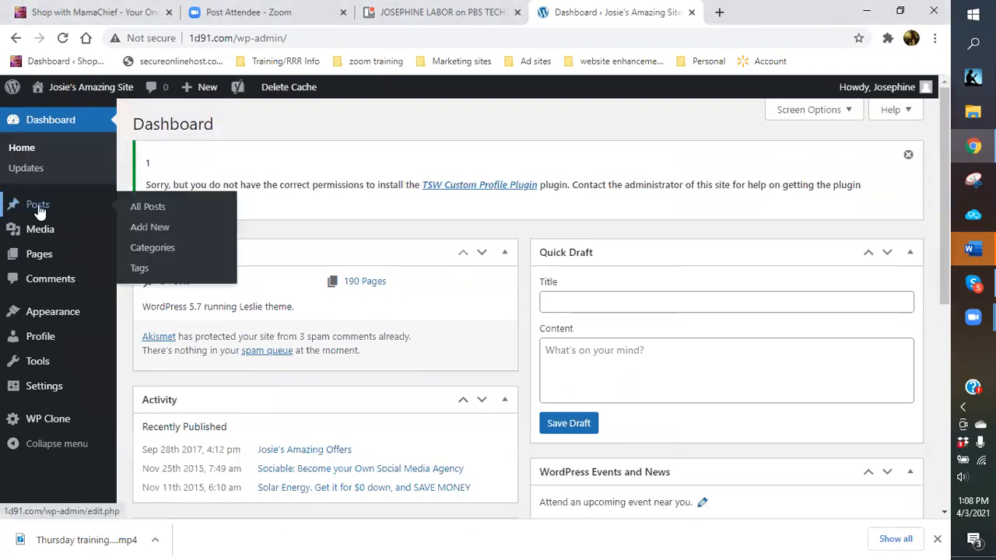
click(148, 208)
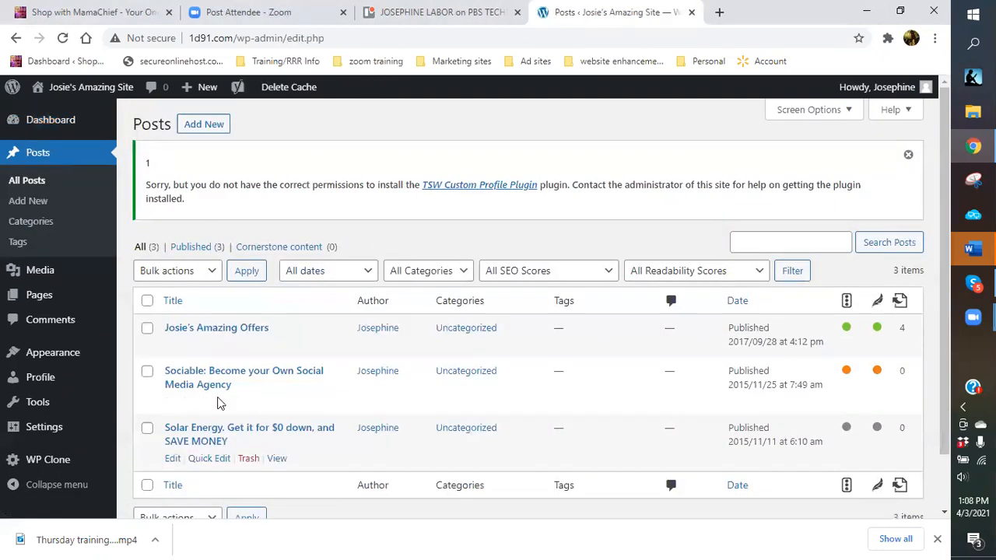
mouse_move(240, 408)
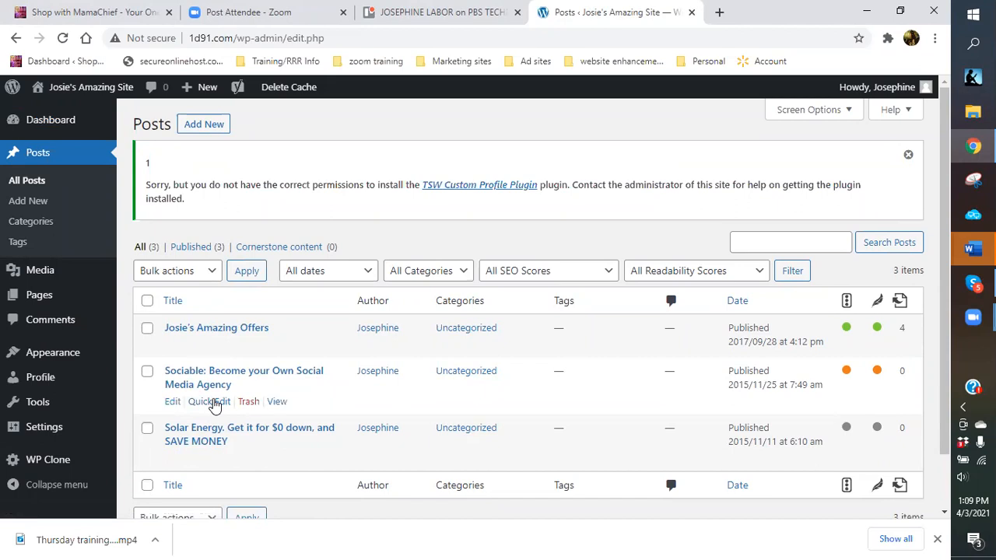
Quick Edit the Sociable post and change its status to Draft.
click(214, 403)
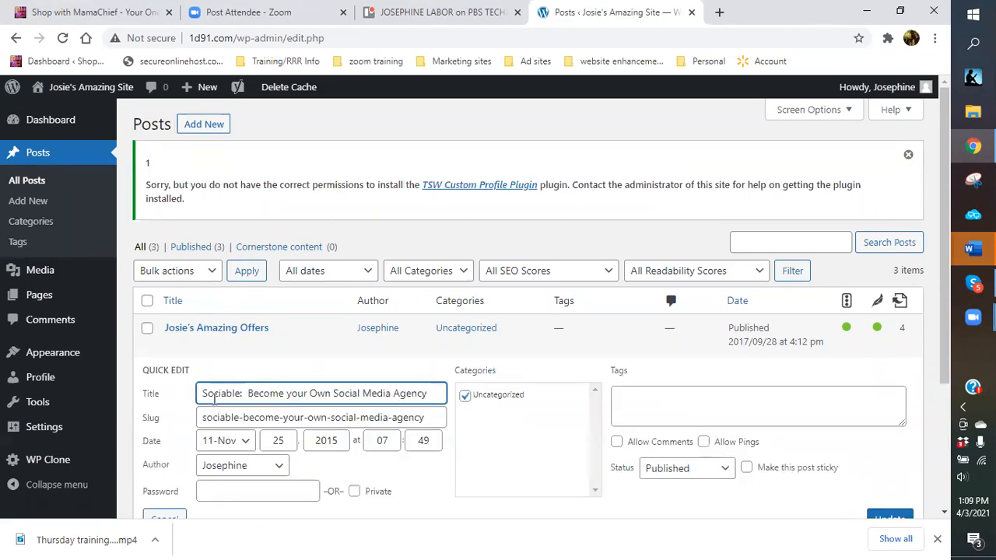
scroll(532, 404, down, 2)
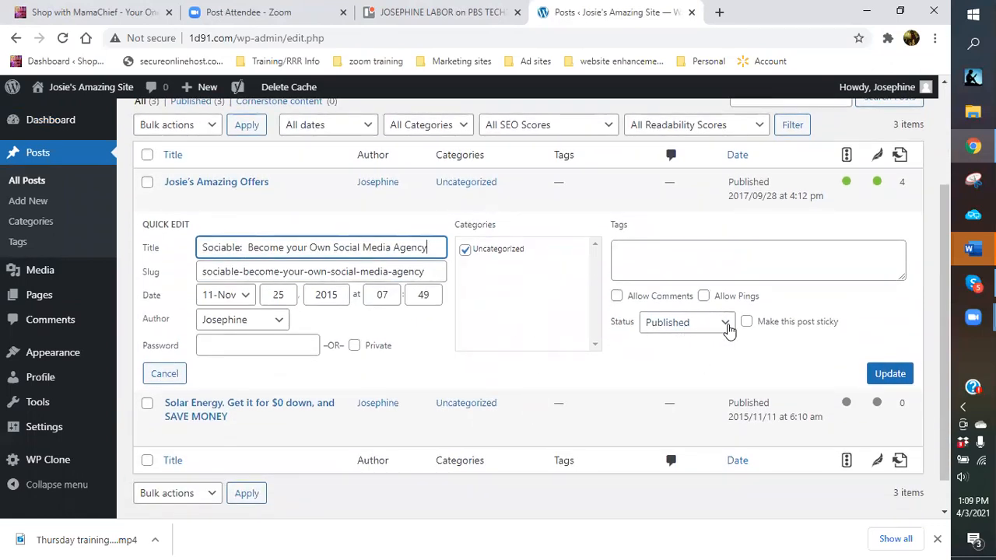
click(728, 330)
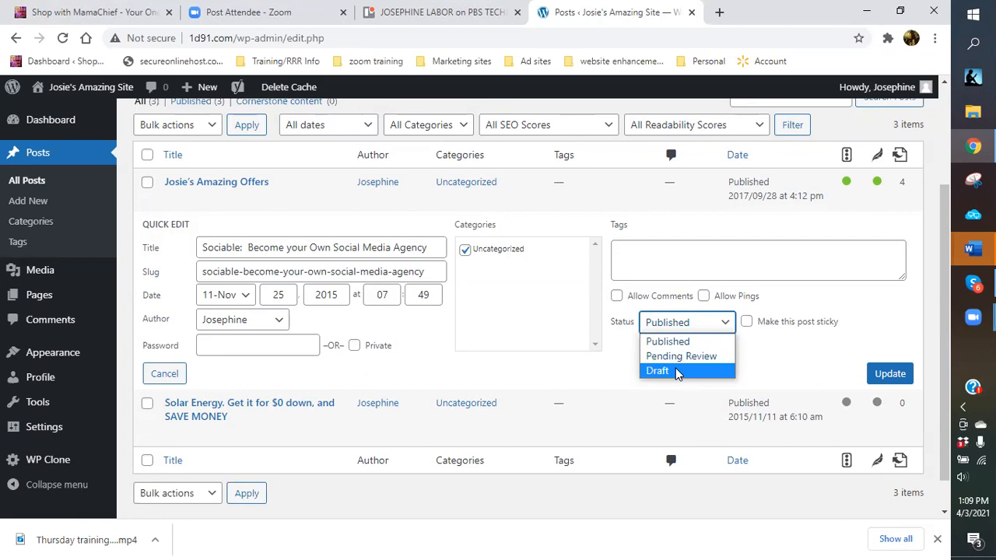
click(676, 372)
click(893, 380)
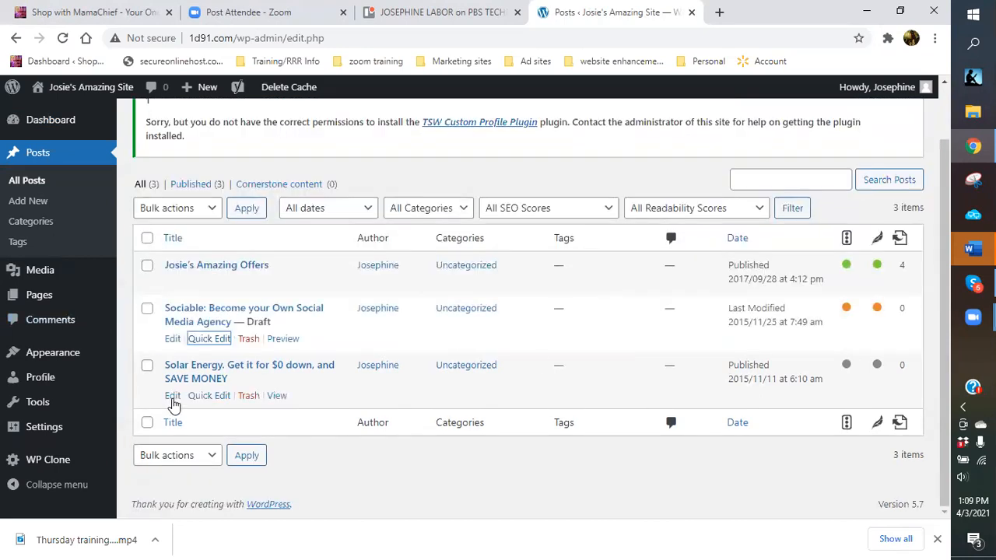
Set the Solar Energy post to Draft as well, then visit the live site.
click(204, 396)
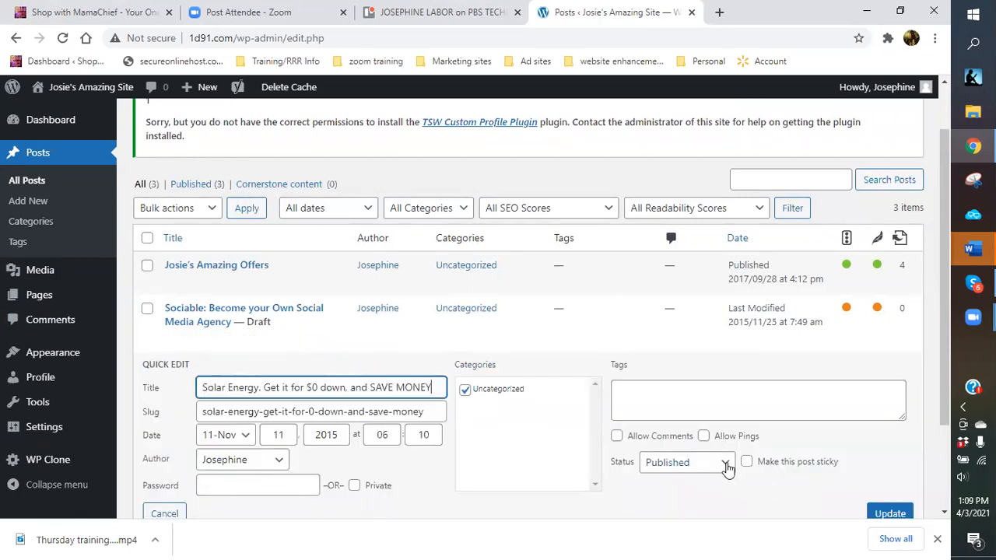
click(726, 467)
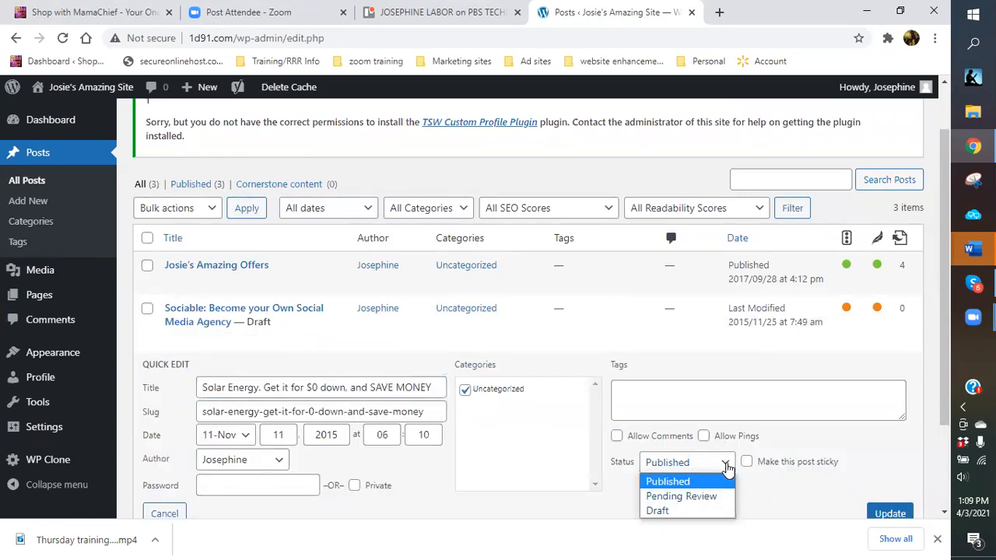
click(696, 511)
click(888, 516)
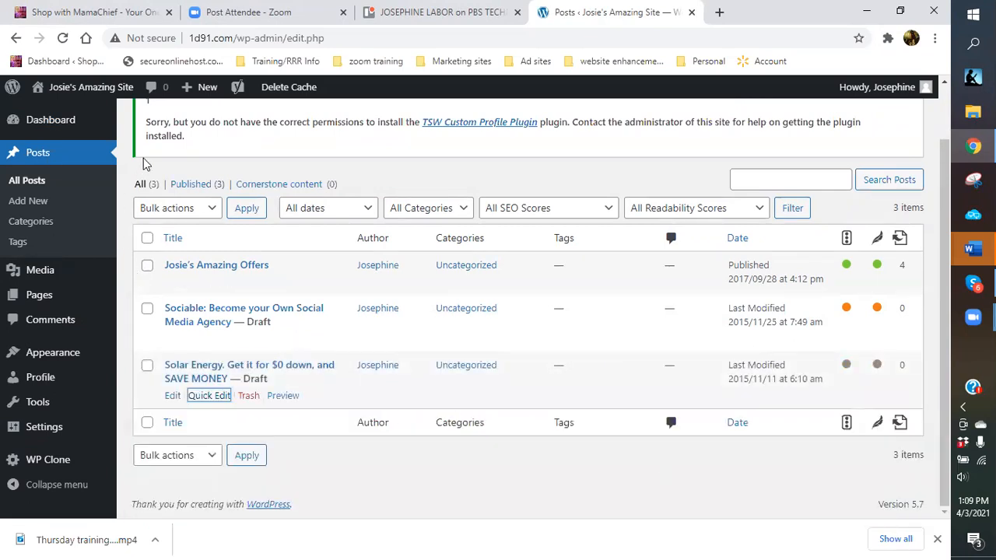
mouse_move(57, 88)
click(60, 117)
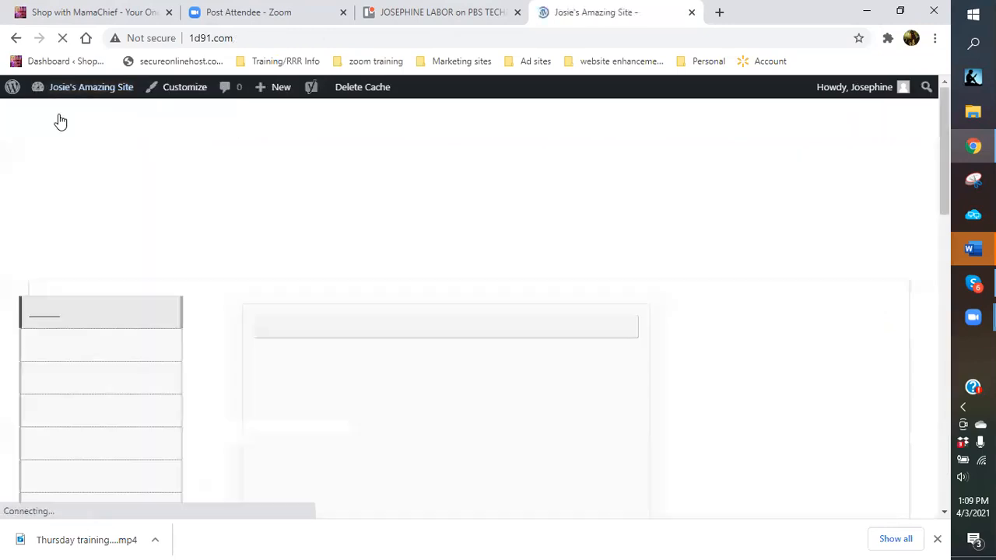
Scroll to the footer of 'Josie's Amazing Offers' and choose 'Edit this'.
scroll(487, 355, down, 10)
scroll(487, 357, down, 6)
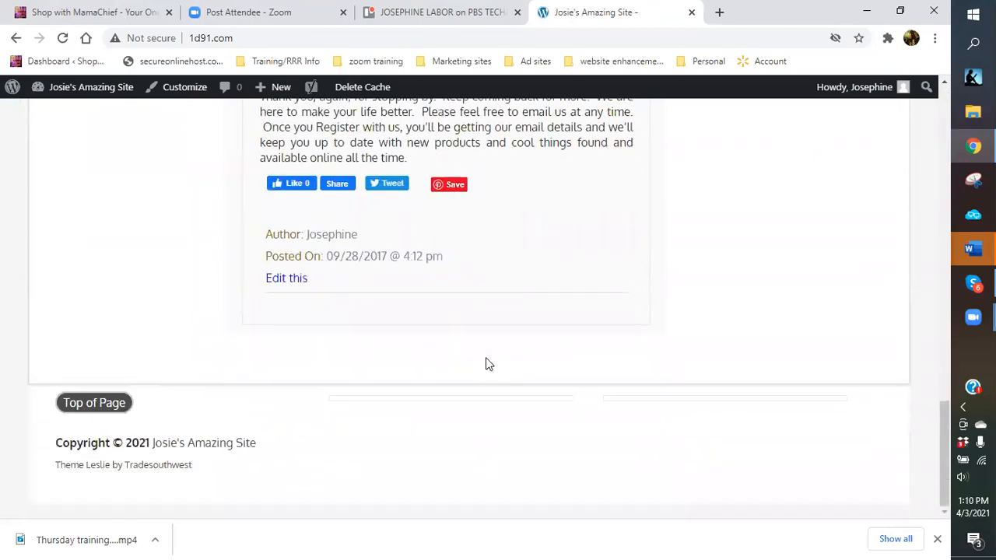
scroll(487, 364, up, 6)
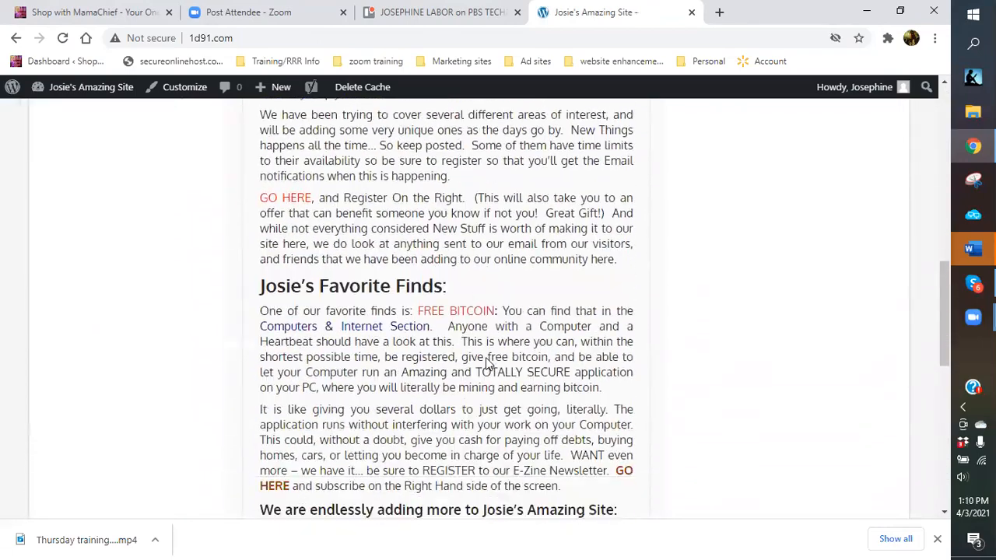
scroll(487, 359, down, 5)
scroll(282, 400, down, 2)
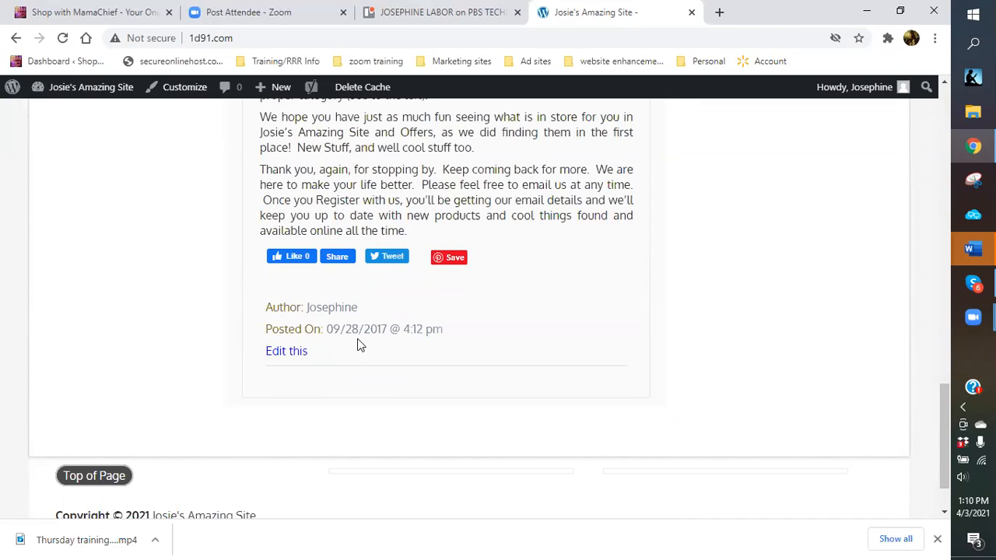
scroll(513, 314, up, 8)
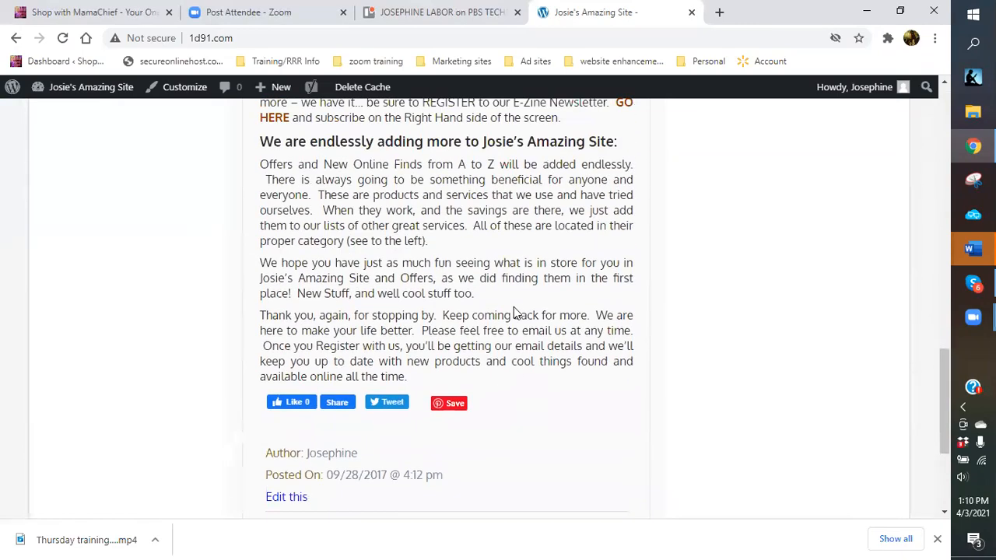
scroll(514, 307, up, 5)
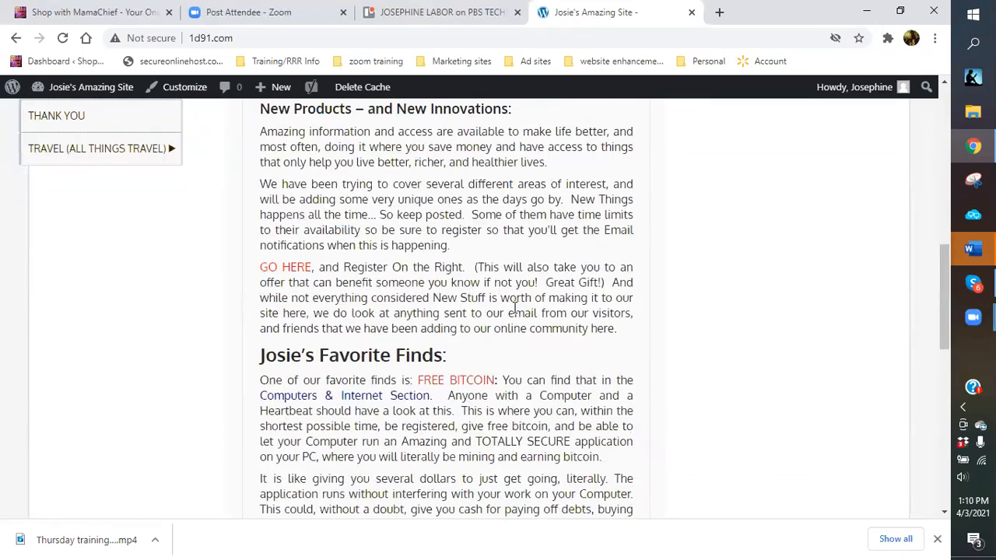
scroll(464, 302, down, 10)
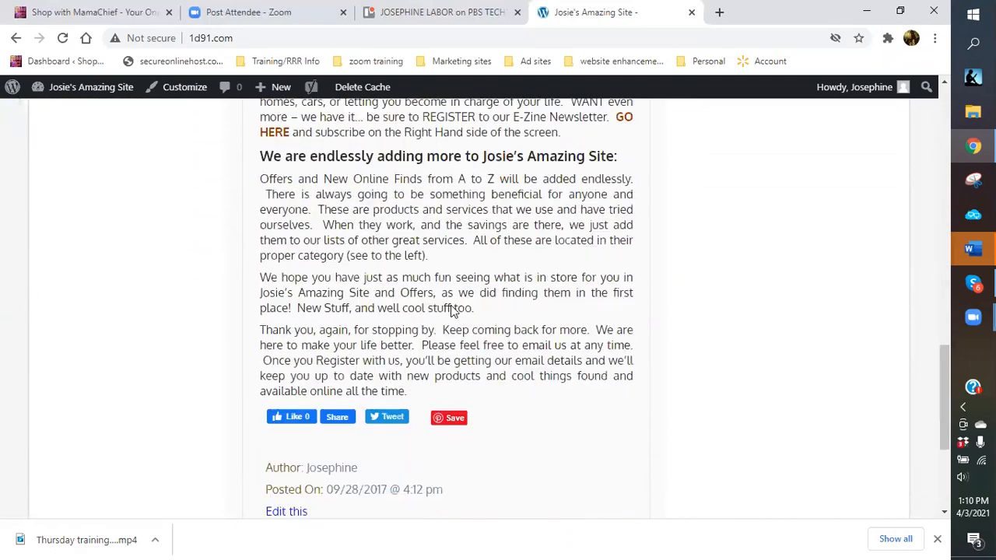
click(278, 502)
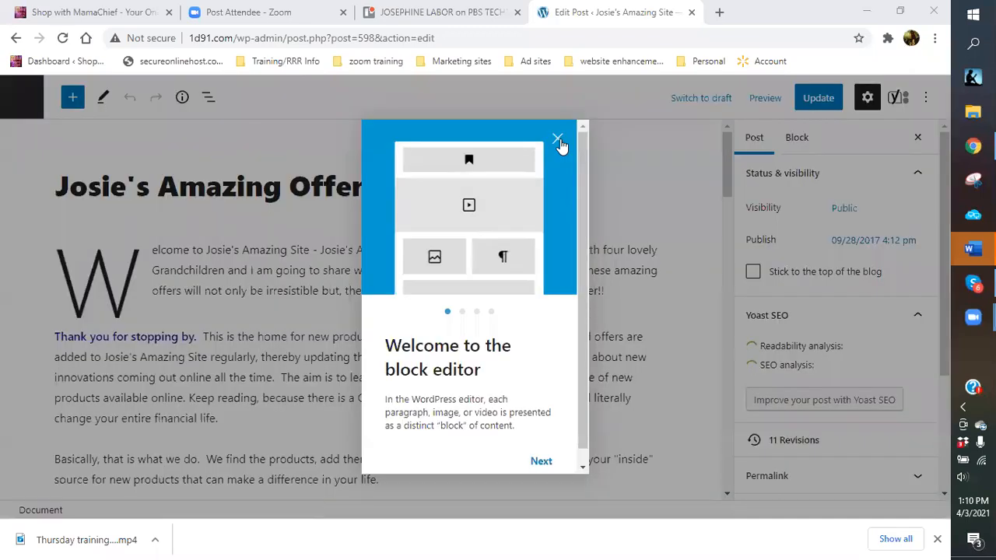
Close the 'Welcome to the block editor' guide.
click(559, 140)
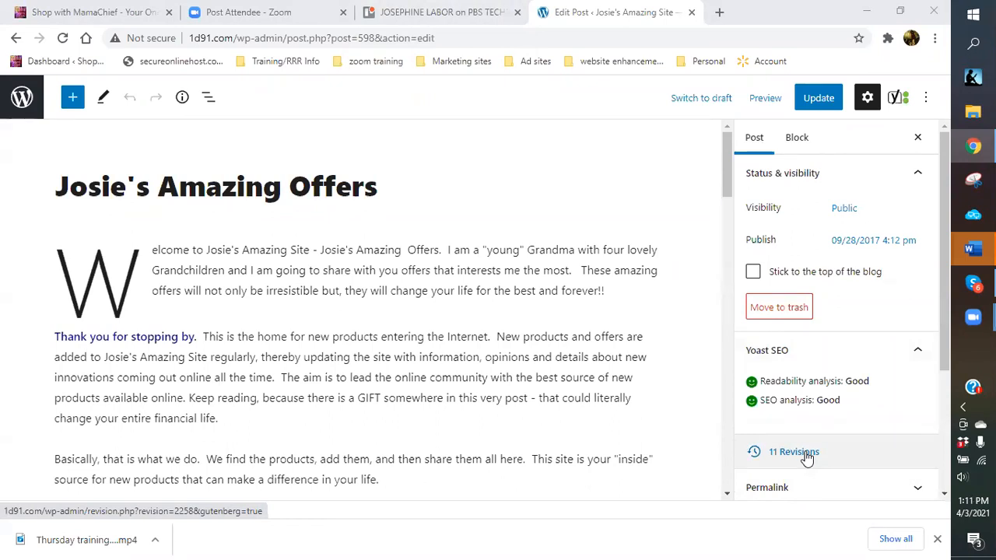
Compare the post's 11 revisions, glancing at the Trello card notes in between.
click(793, 452)
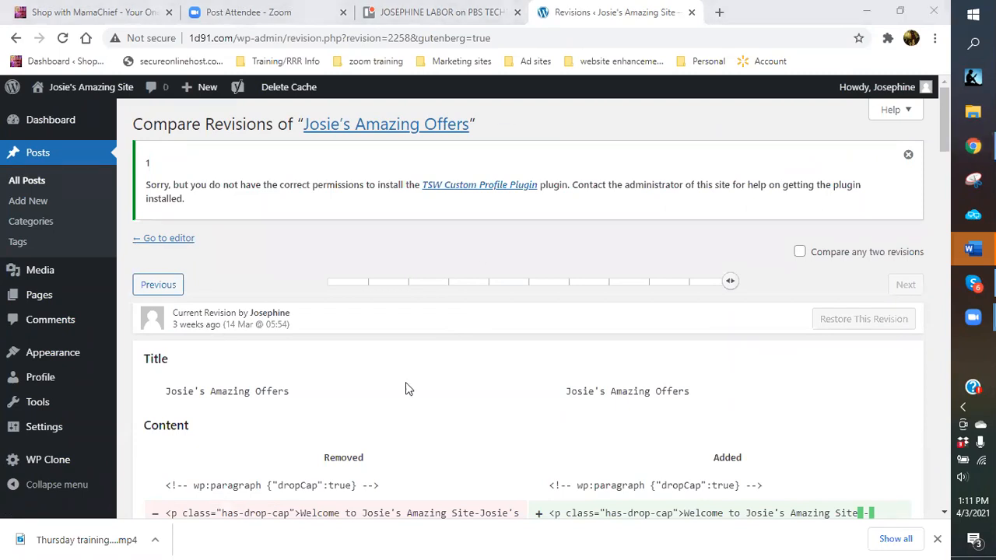
scroll(364, 323, down, 1)
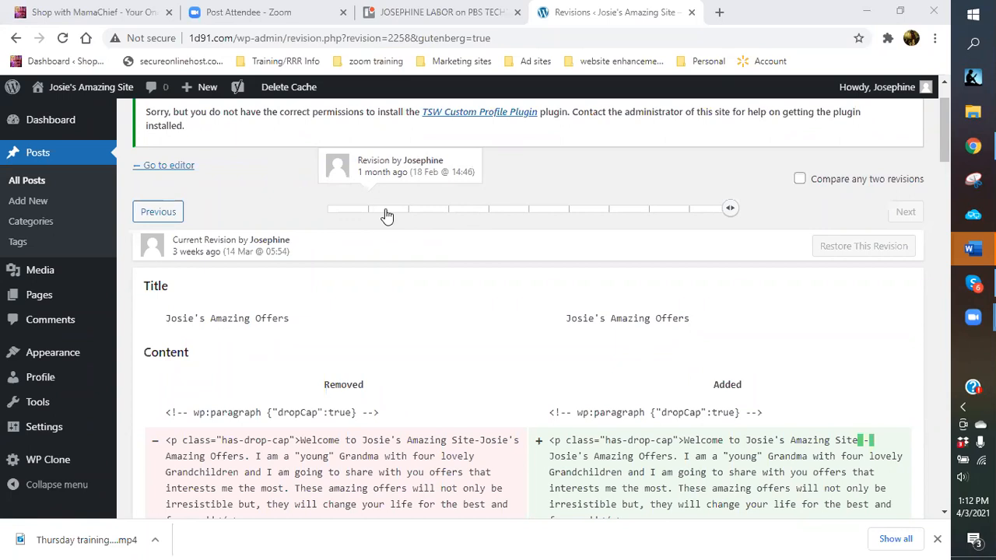
click(416, 13)
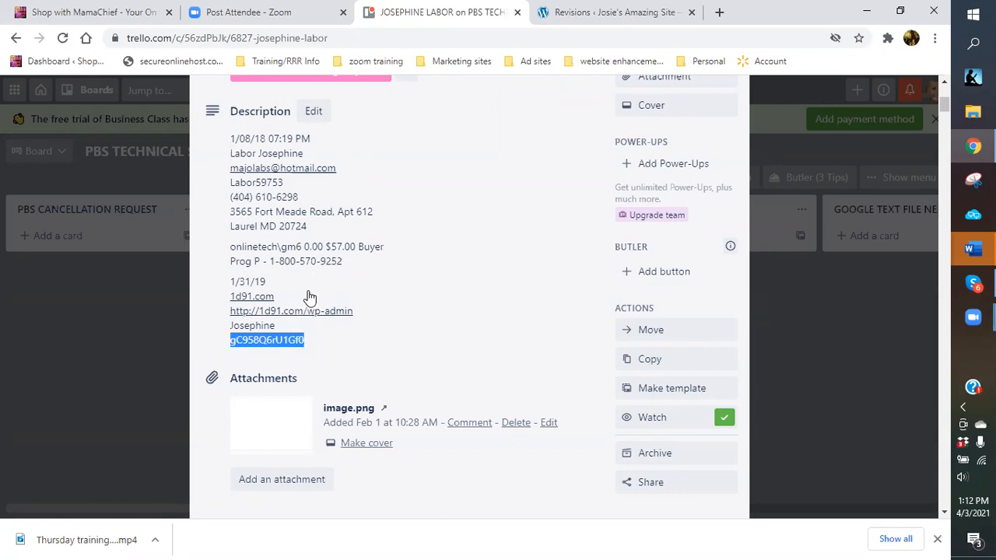
click(592, 13)
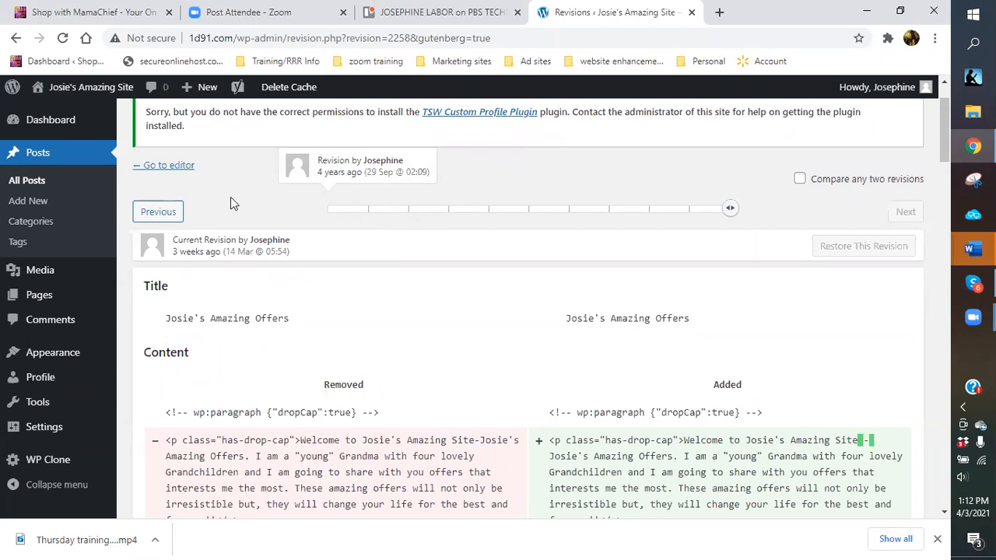
Back in the editor, enter 20 February 2021 as the publish date.
click(150, 169)
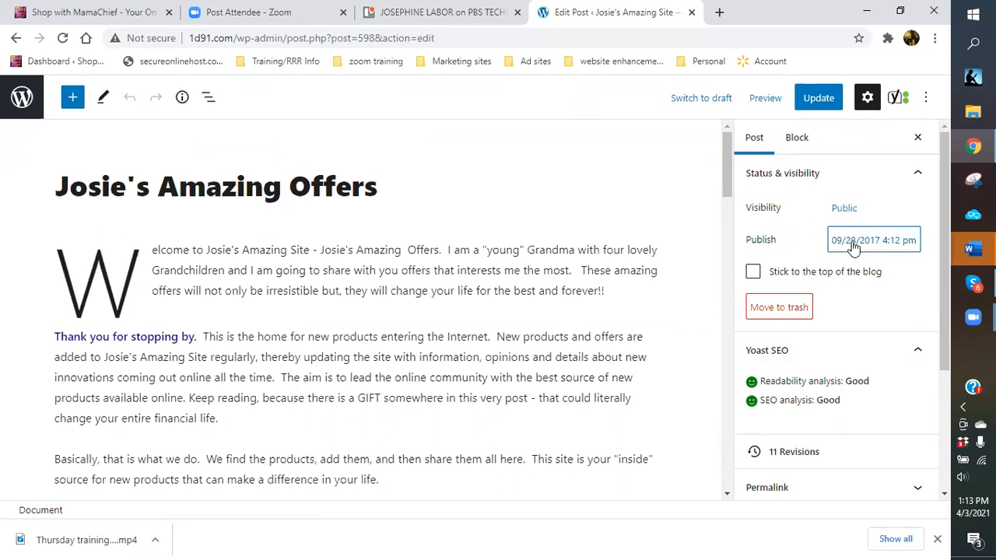
click(853, 245)
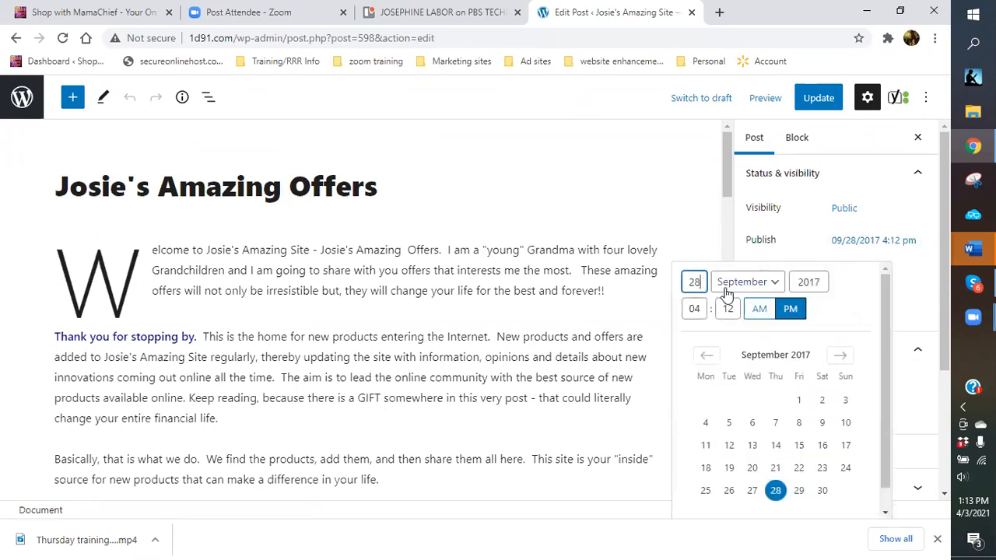
text(2)
key(BackSpace)
key(BackSpace)
text(0)
click(774, 283)
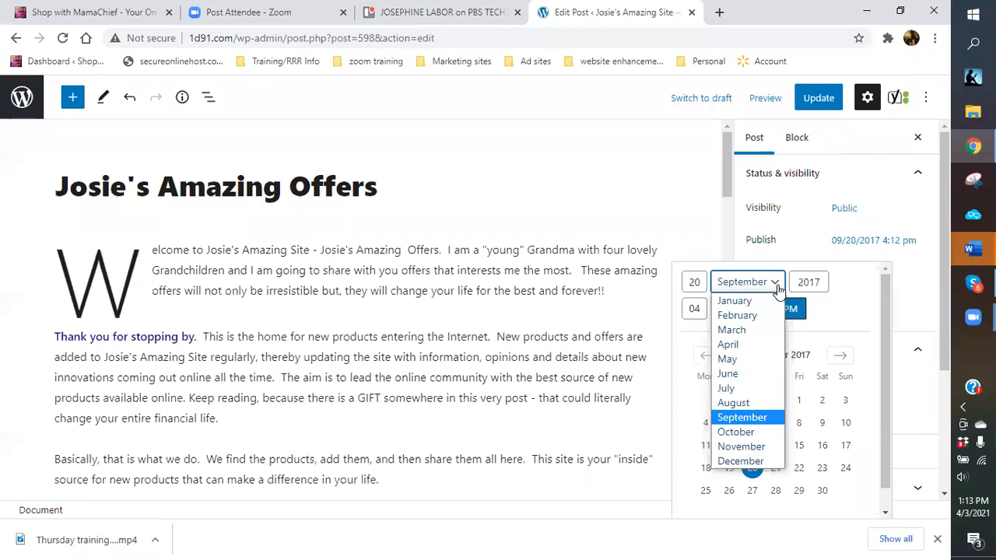
click(748, 315)
click(822, 284)
key(BackSpace)
key(BackSpace)
text(21)
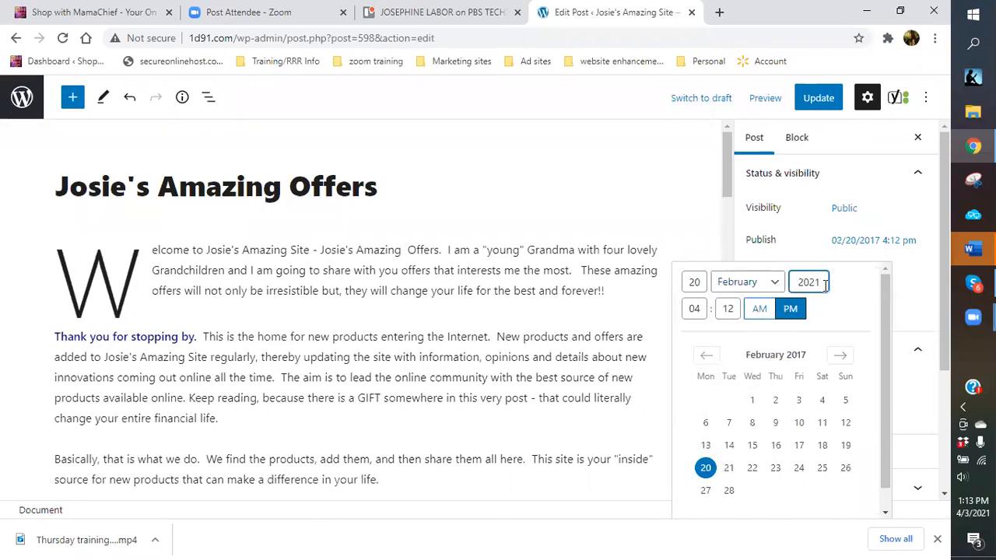
scroll(882, 330, down, 1)
scroll(882, 330, down, 1)
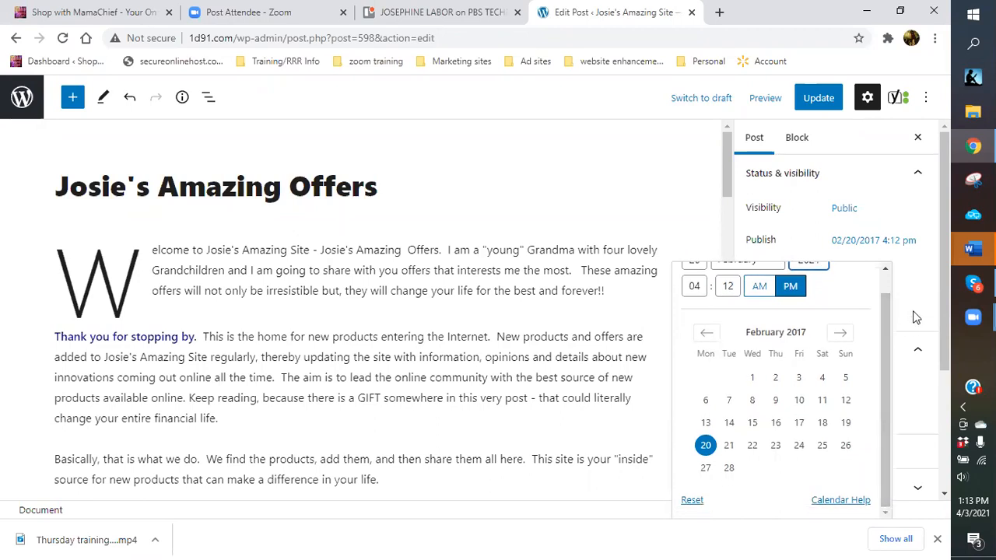
click(692, 502)
click(690, 504)
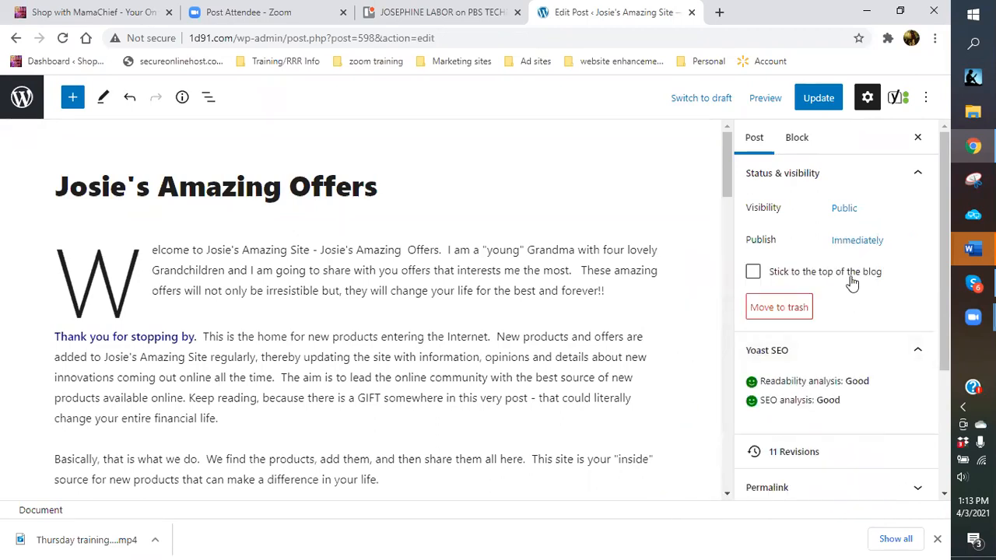
Re-enter the publish date as 20 February 2021 and update the post.
click(874, 241)
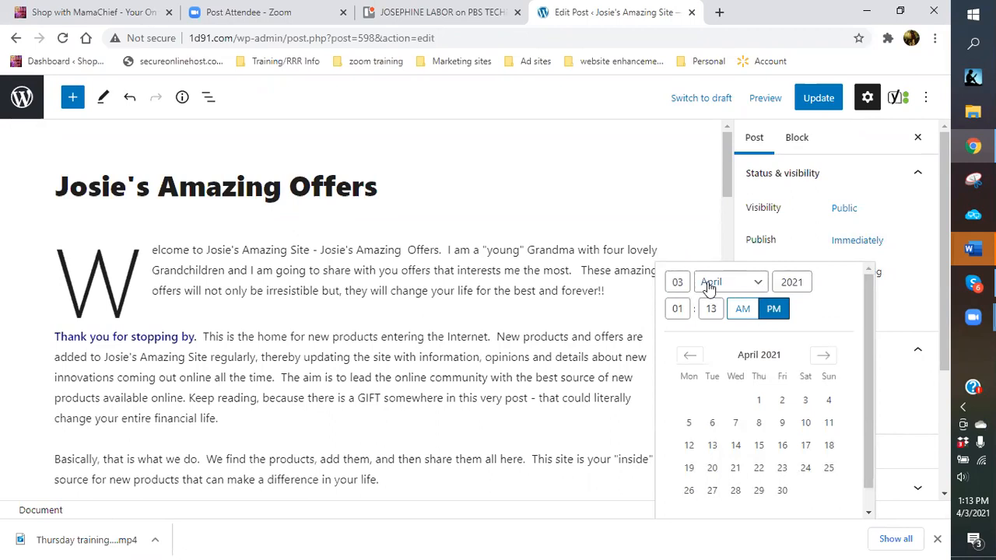
double_click(677, 282)
text(20)
click(755, 285)
click(746, 329)
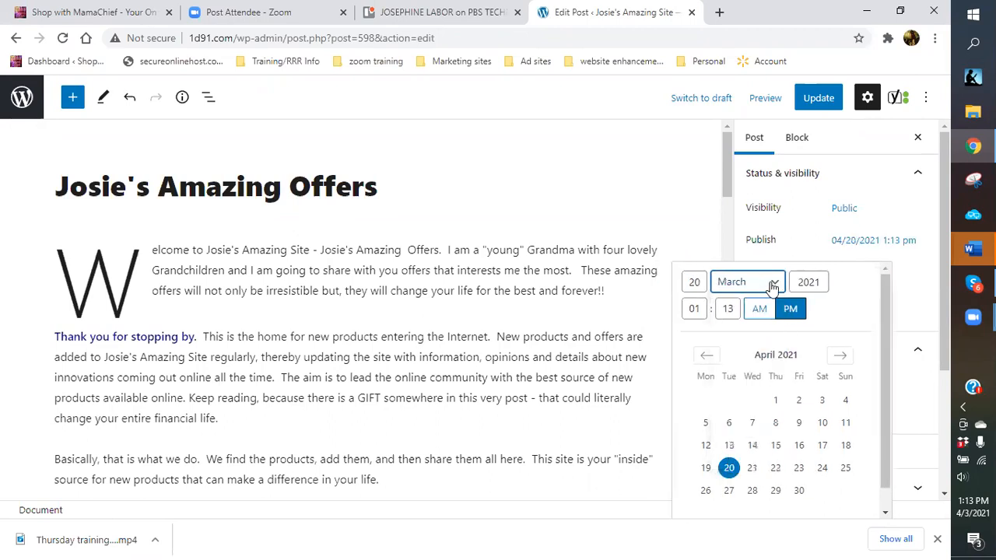
click(770, 284)
click(760, 316)
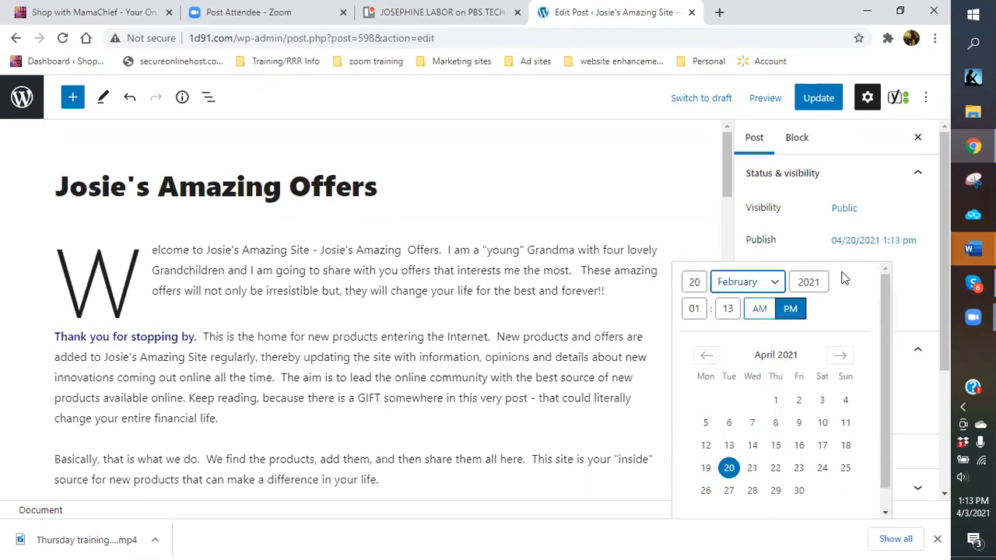
click(918, 282)
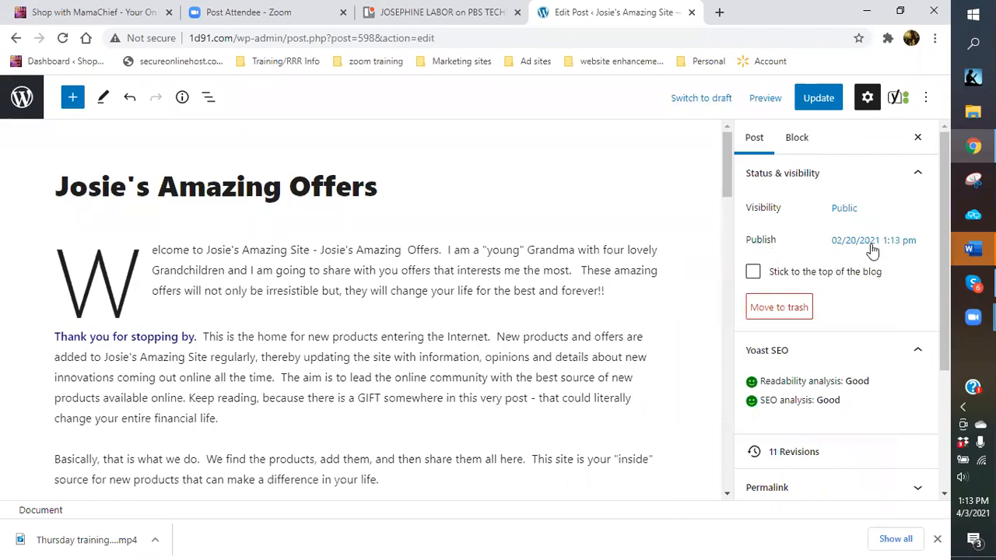
click(819, 99)
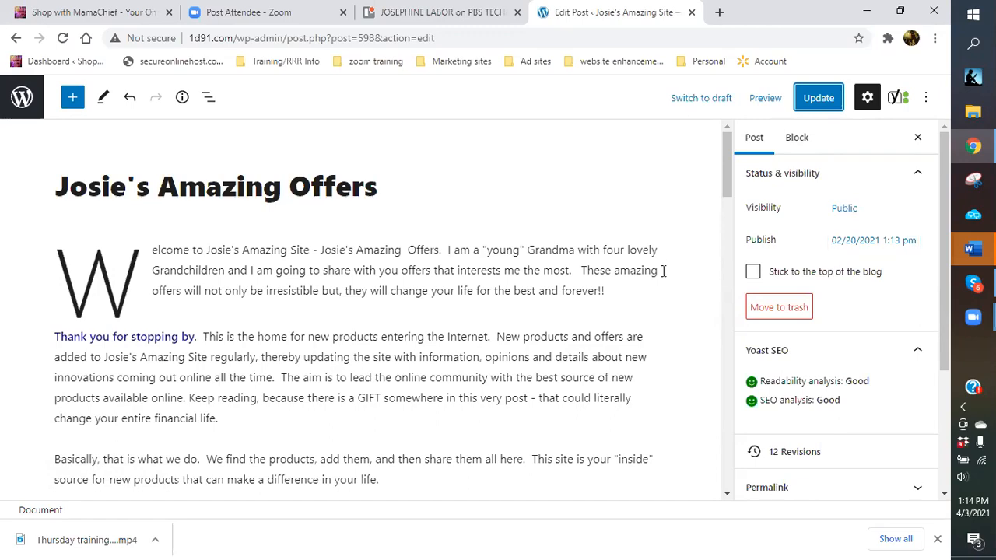
Inspect the FREE BITCOIN link in 'Josie's Favorite Finds', which targets 1d91.com/free-bitcoin/.
scroll(661, 271, down, 3)
scroll(657, 288, down, 3)
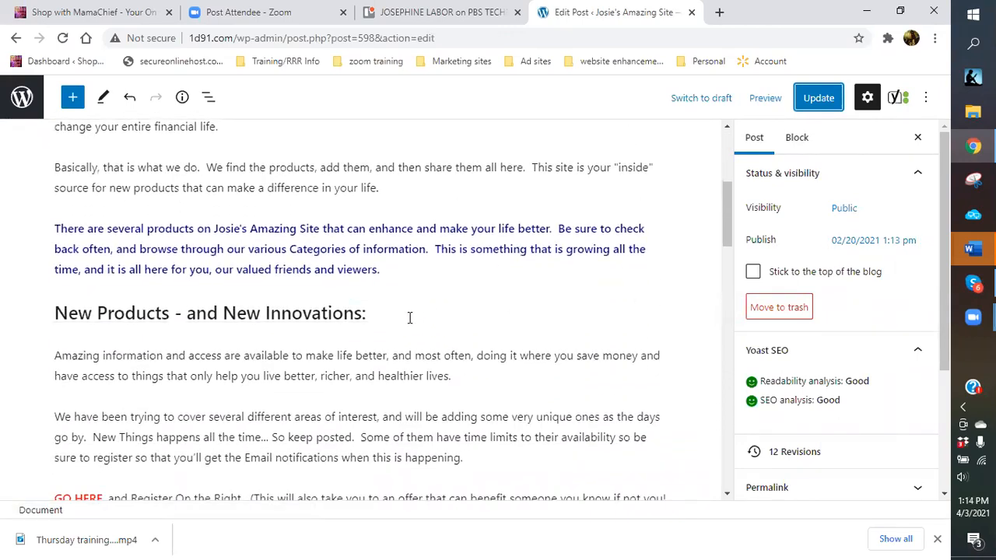
scroll(479, 296, down, 8)
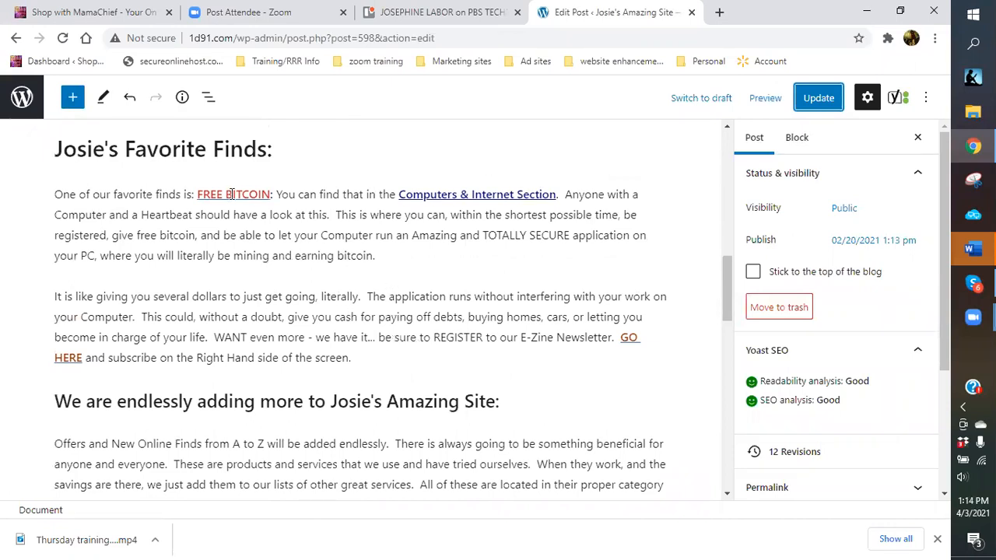
click(235, 194)
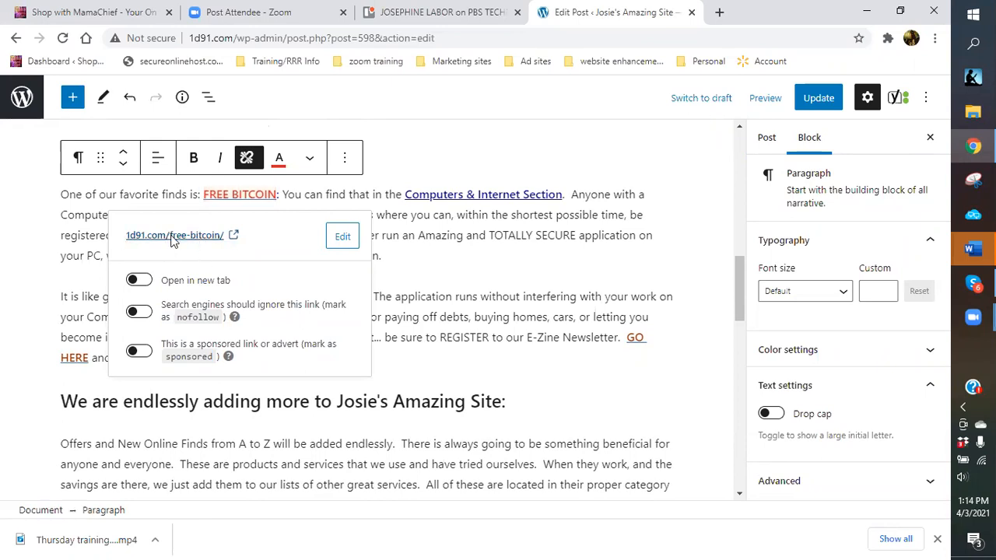
Follow the link to the 'Smart Miner is Free Bitcoin' page, review it, then choose Edit Page.
click(171, 236)
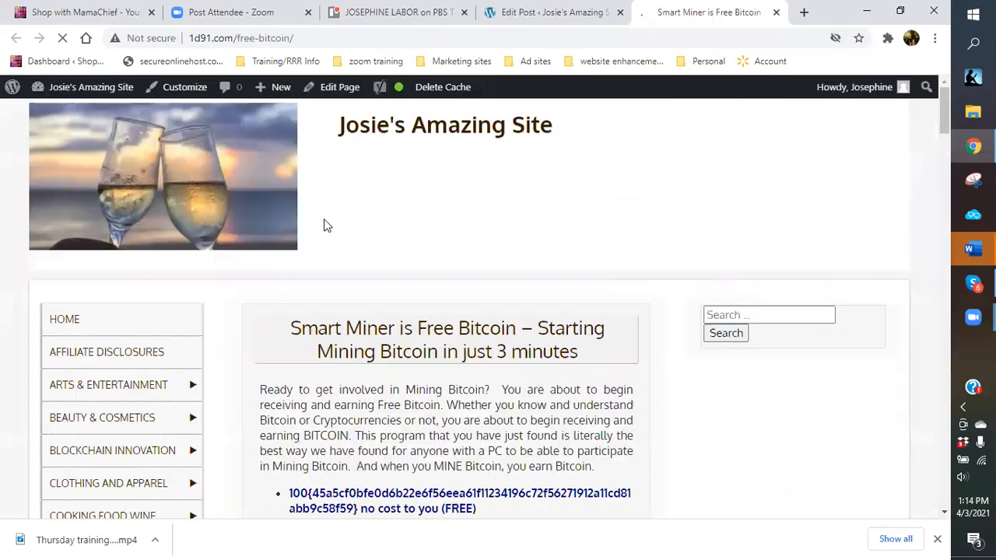
scroll(344, 319, down, 1)
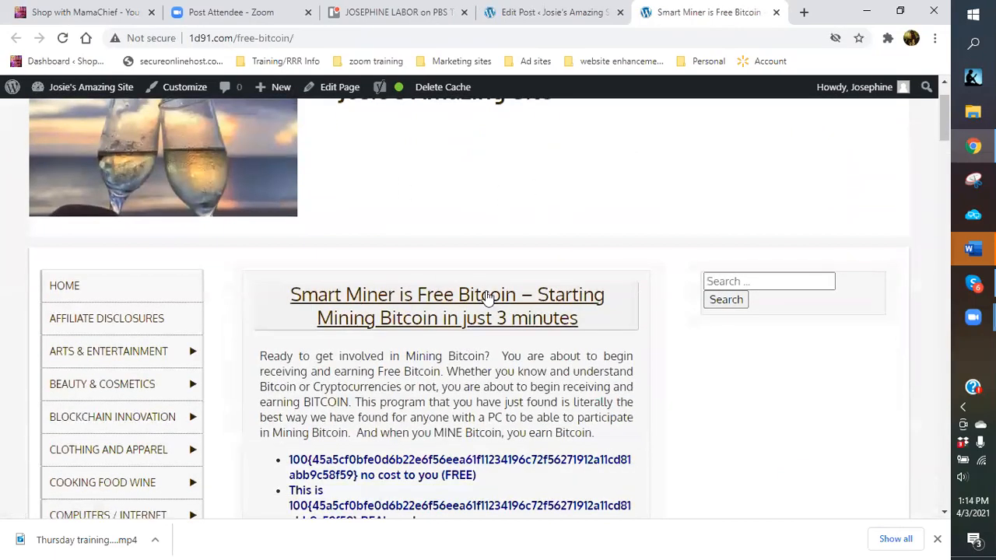
scroll(420, 267, down, 3)
scroll(417, 268, up, 3)
scroll(368, 290, down, 2)
scroll(368, 290, down, 2)
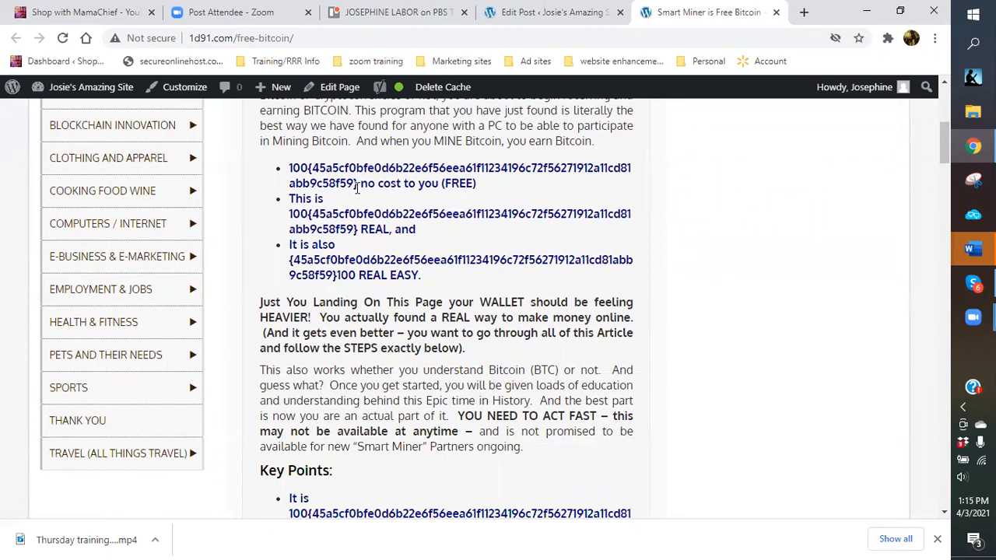
scroll(357, 187, up, 3)
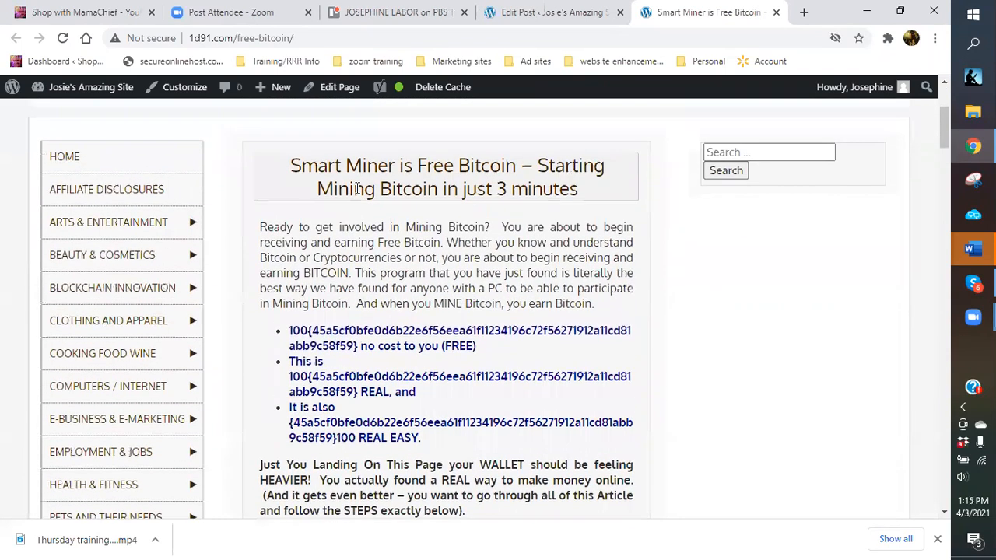
click(345, 93)
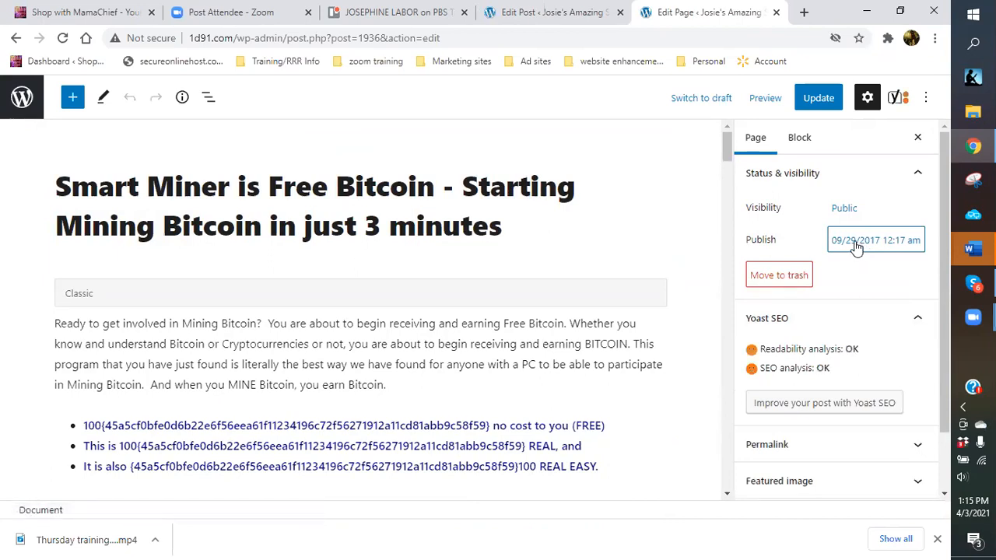
Change the Smart Miner page's publish date to 03 April 2021 and update it.
click(856, 246)
double_click(703, 282)
text(3)
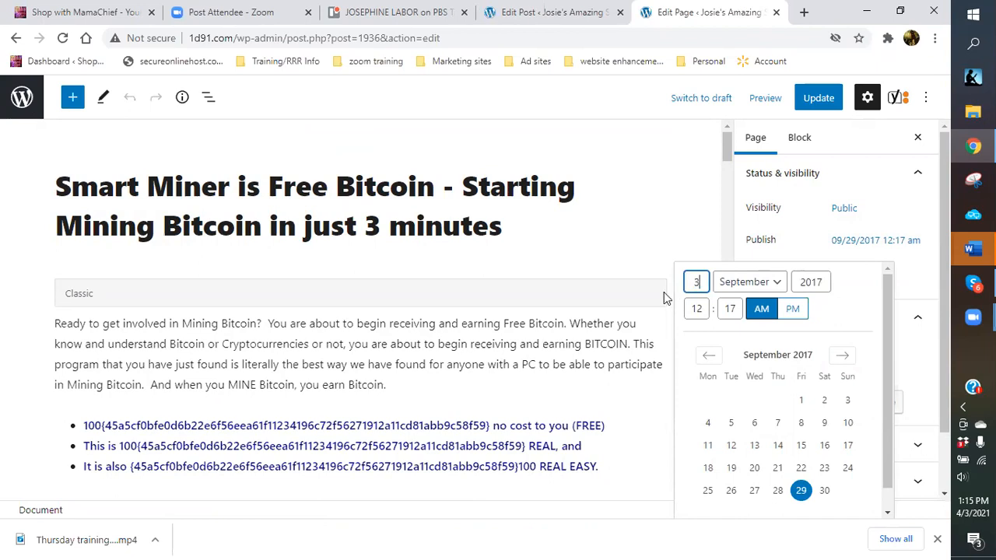
click(781, 283)
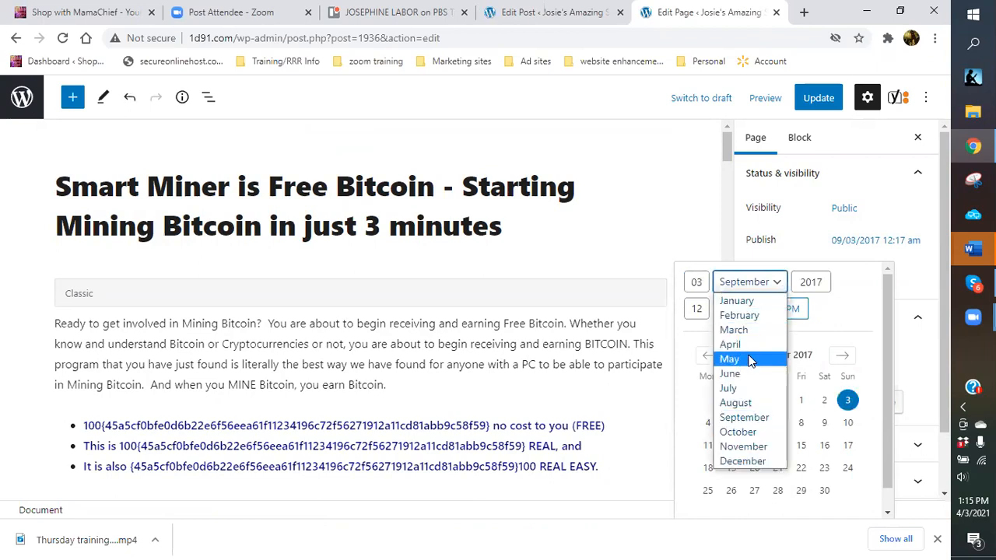
click(732, 344)
click(822, 283)
key(BackSpace)
key(BackSpace)
key(BackSpace)
key(BackSpace)
text(2021)
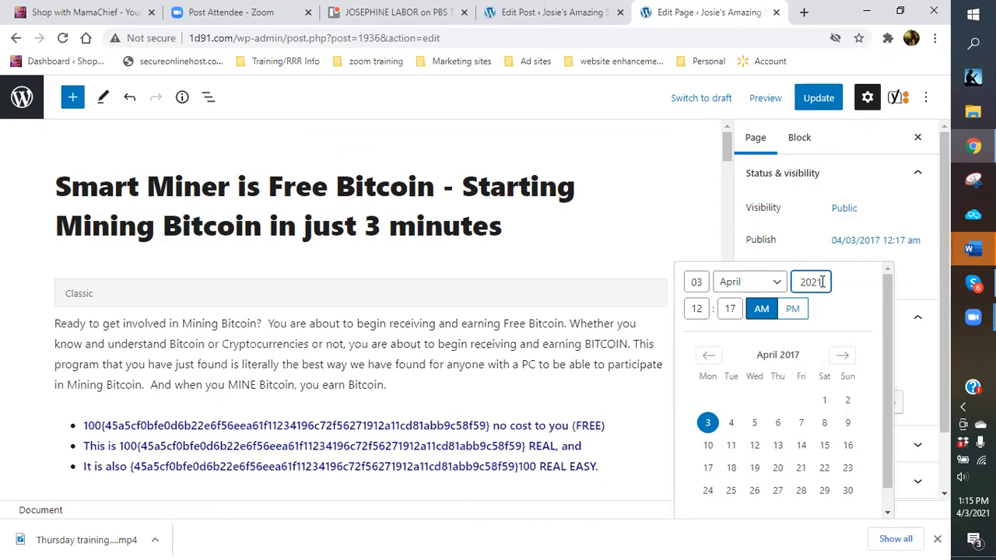
click(819, 99)
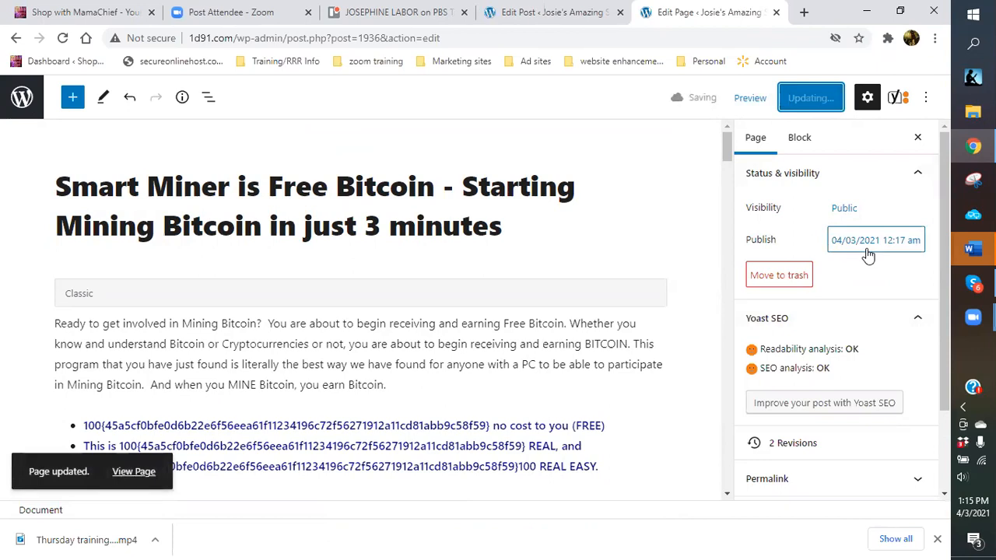
scroll(467, 305, down, 1)
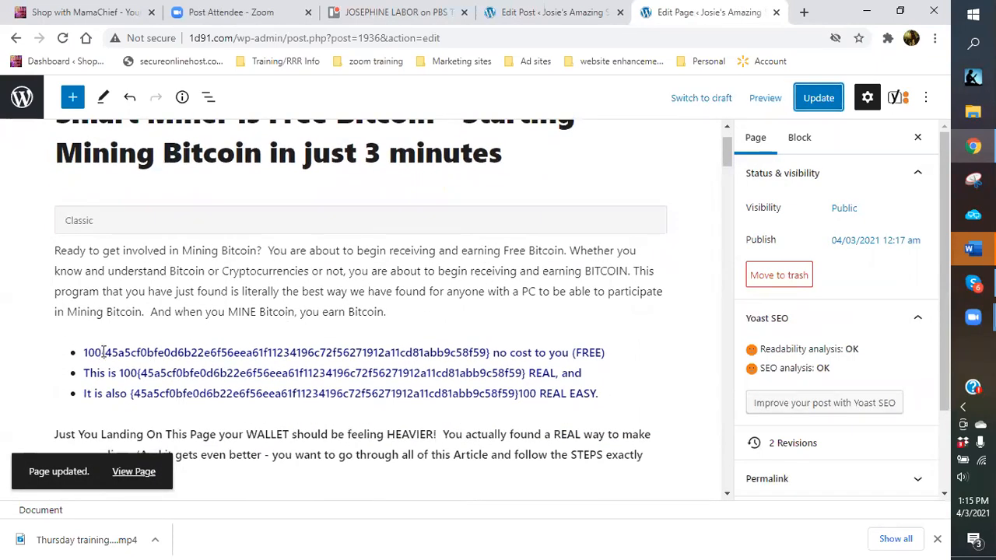
Replace the hash codes in the three bullets with %, placing the third bullet's % right after 100.
click(103, 356)
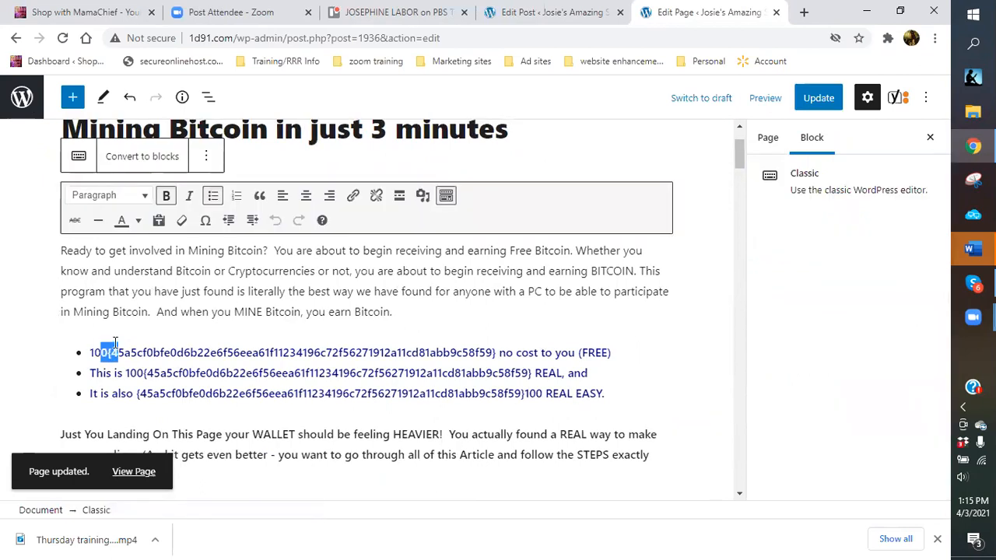
drag(108, 353, 495, 356)
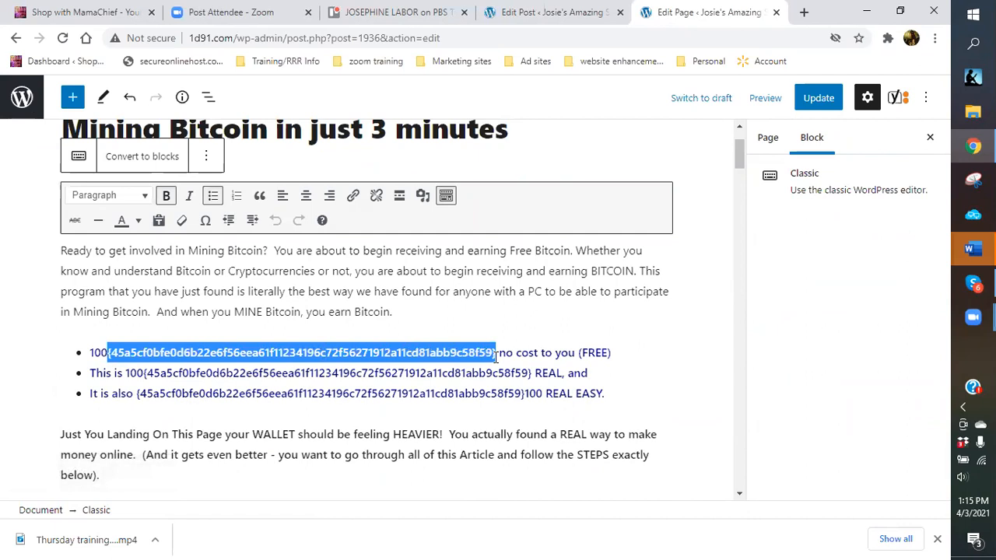
text(%)
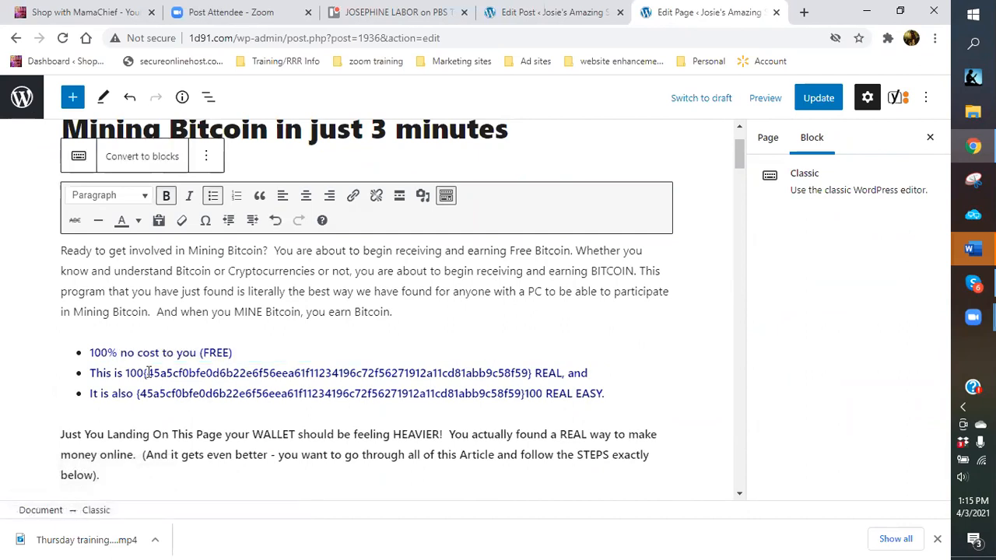
drag(145, 375, 532, 377)
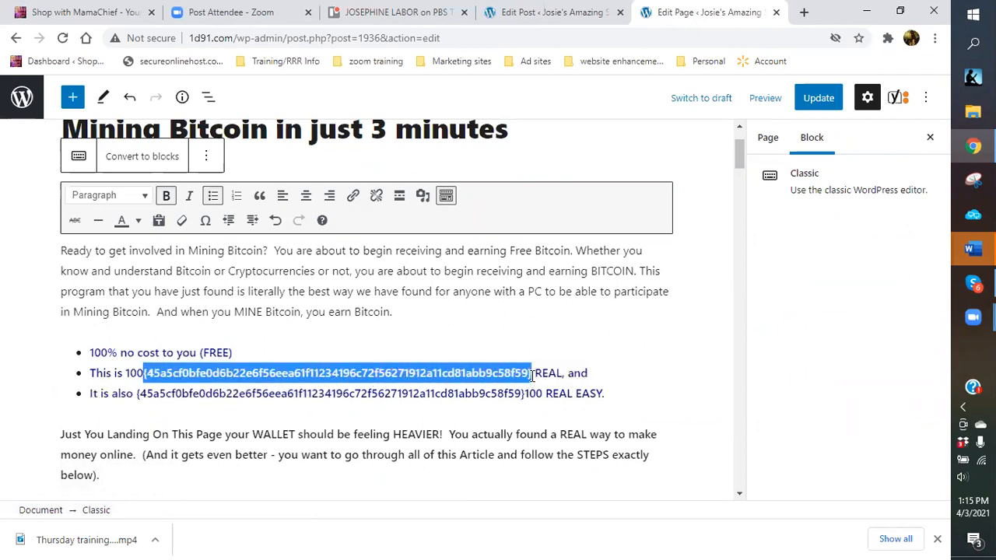
text(%)
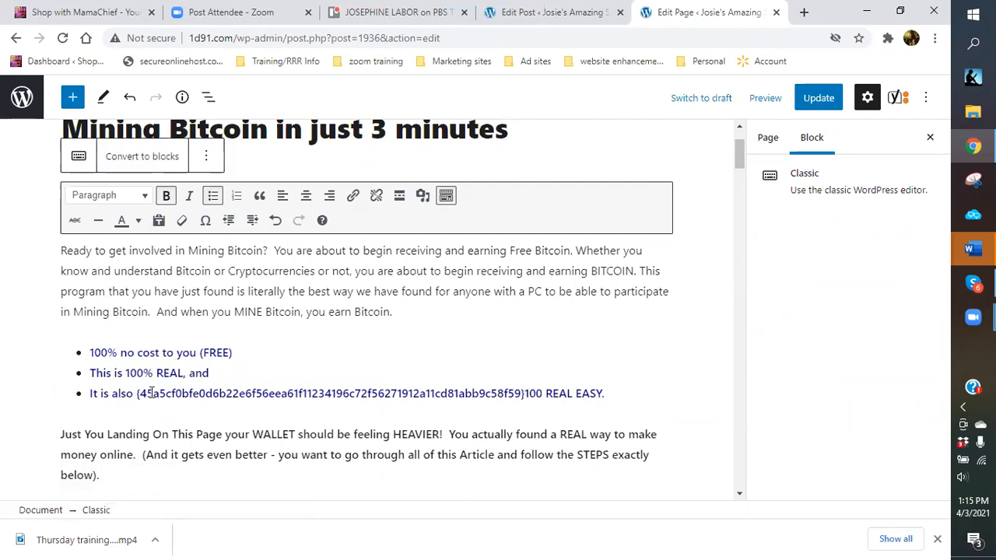
drag(136, 393, 526, 386)
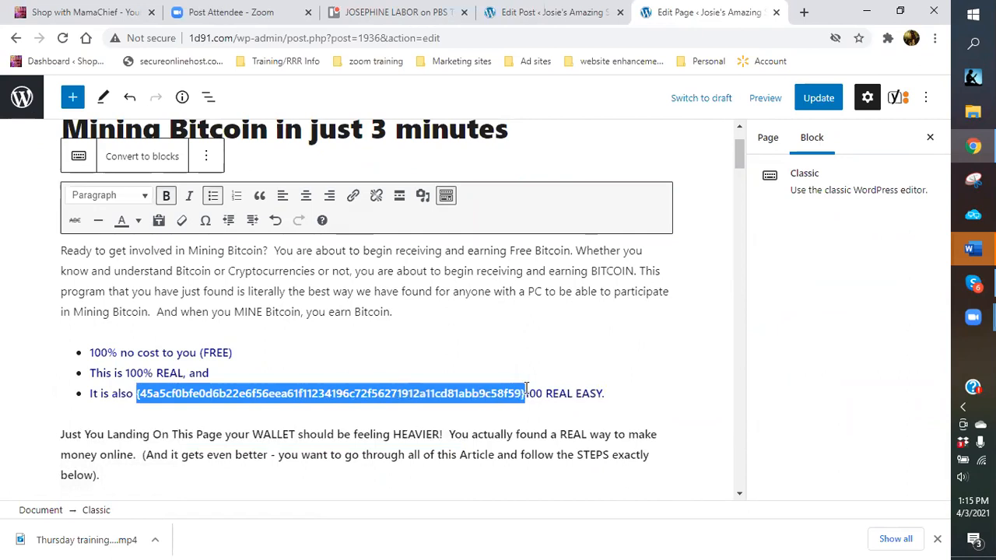
text(%100)
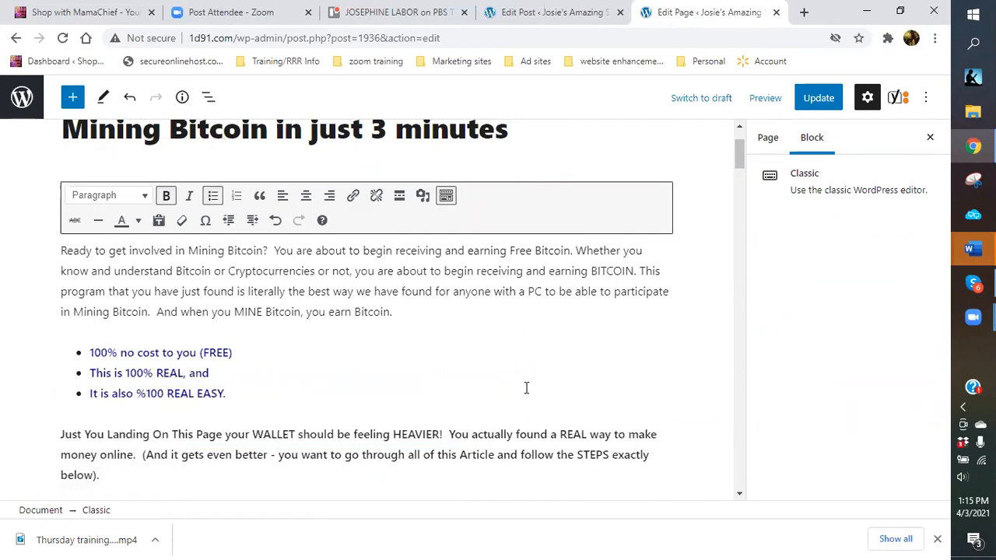
key(BackSpace)
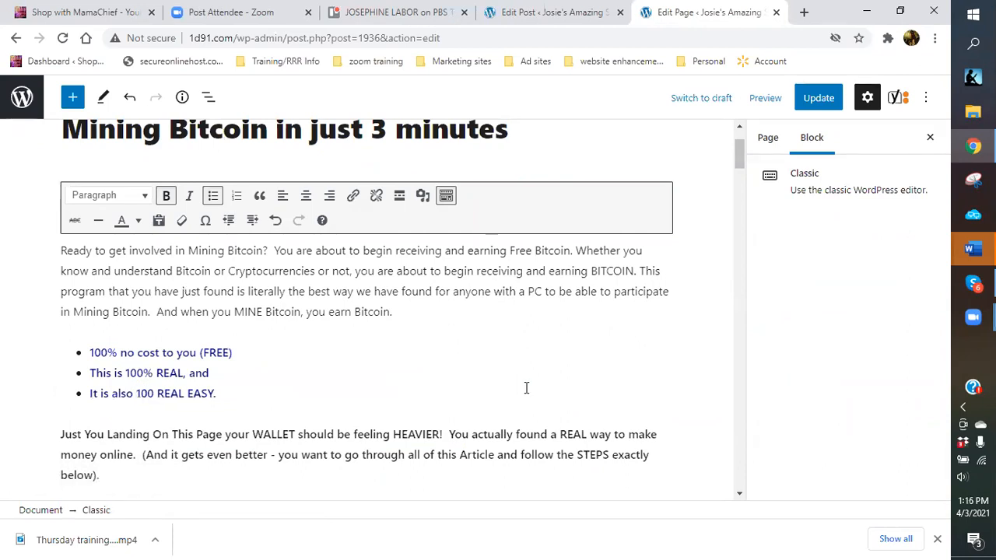
click(153, 393)
text(%)
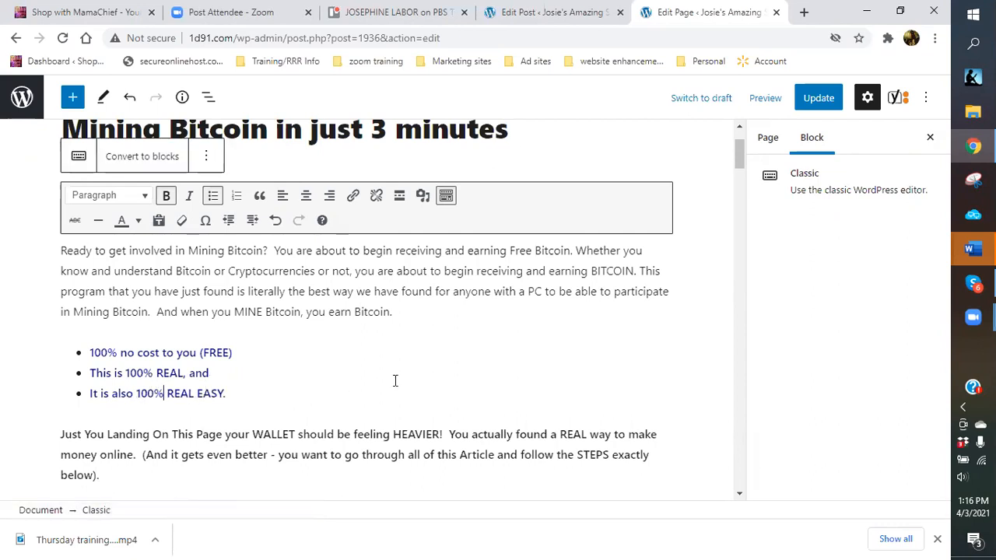
scroll(394, 381, down, 6)
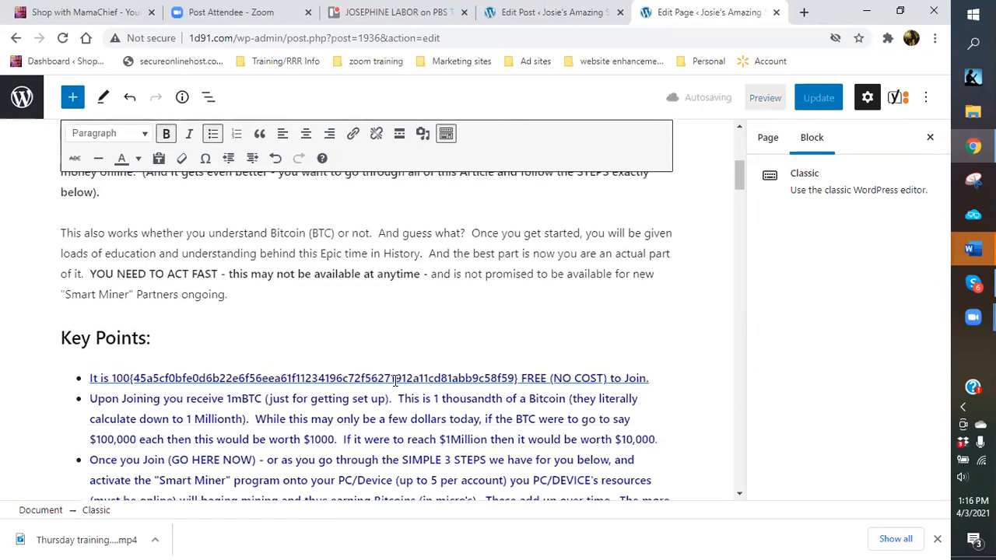
Replace the garbled code in the first Key Points line with % and open its computta.com link.
drag(131, 223, 518, 220)
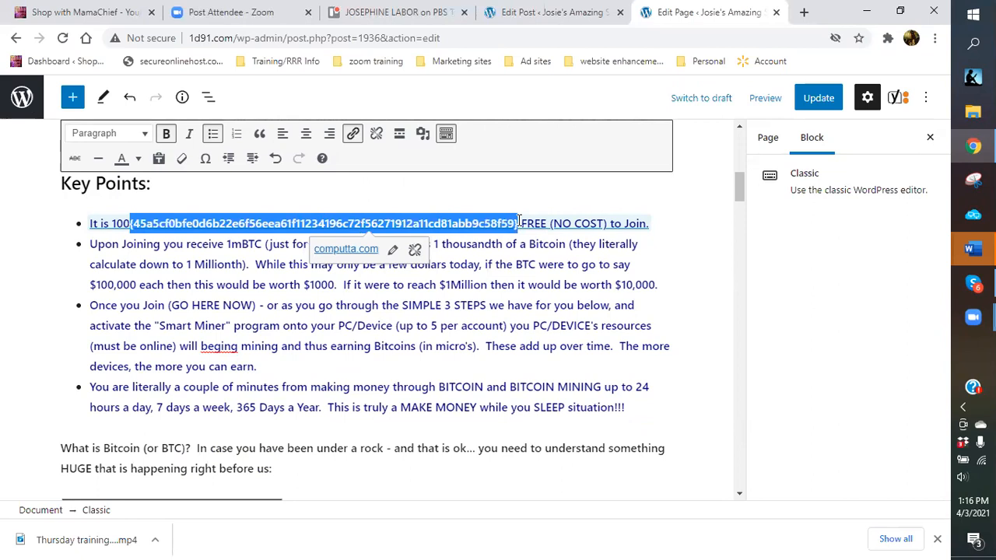
text(%)
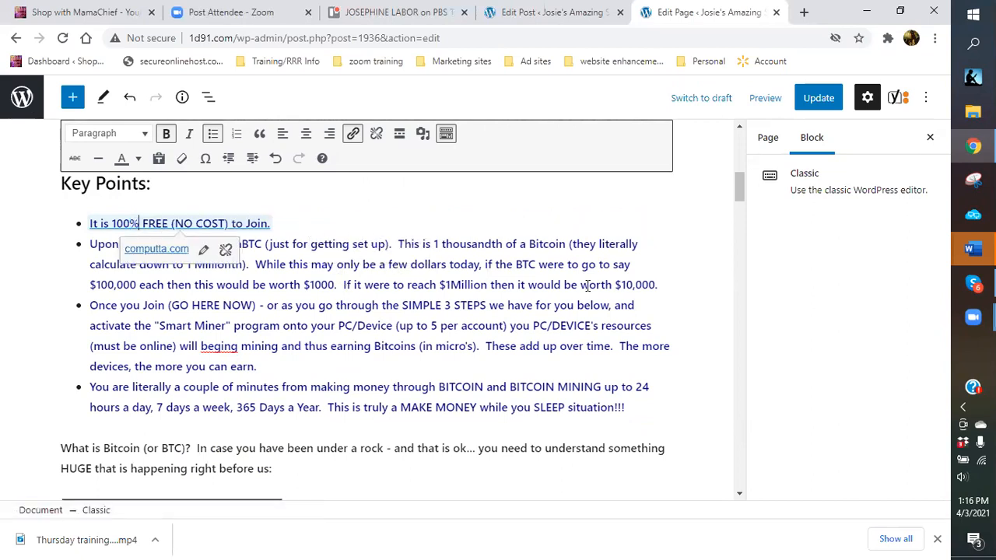
click(669, 313)
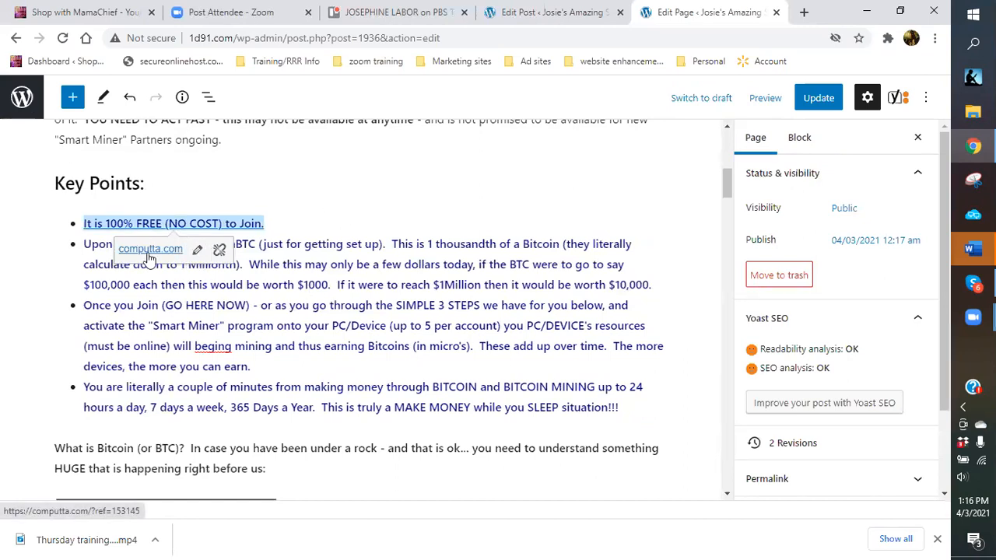
click(149, 254)
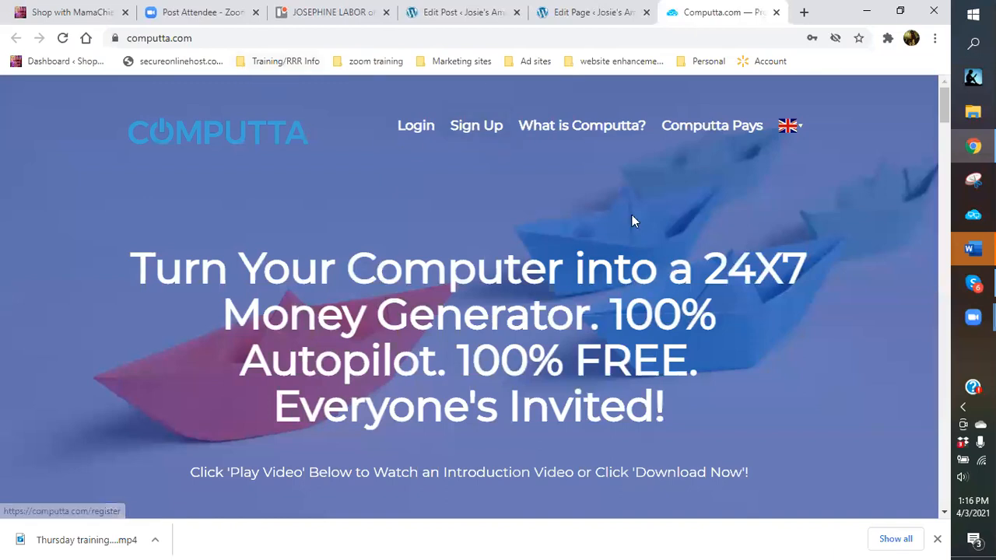
Look over the computta.com homepage, then close its tab to return to the WordPress editor.
scroll(531, 237, down, 5)
scroll(482, 210, up, 5)
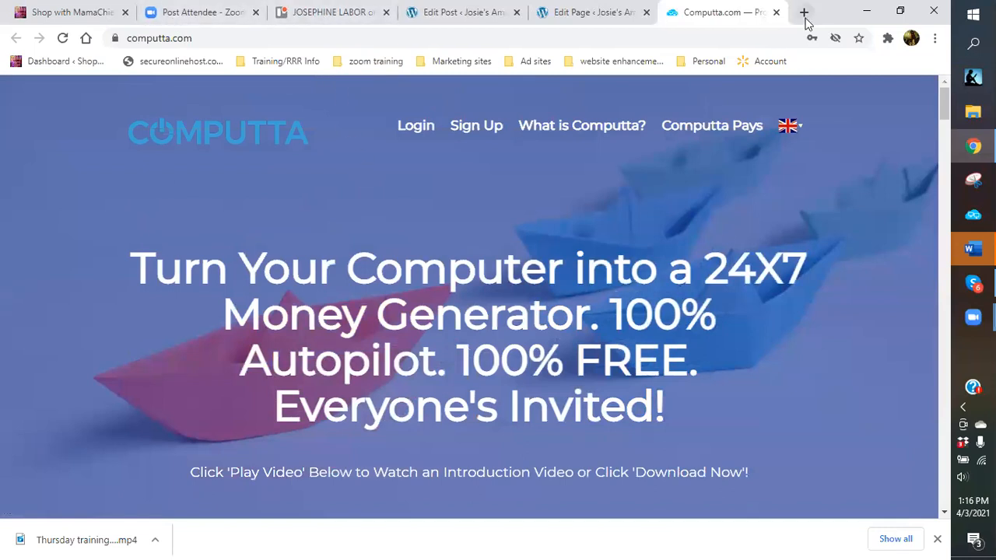
click(775, 12)
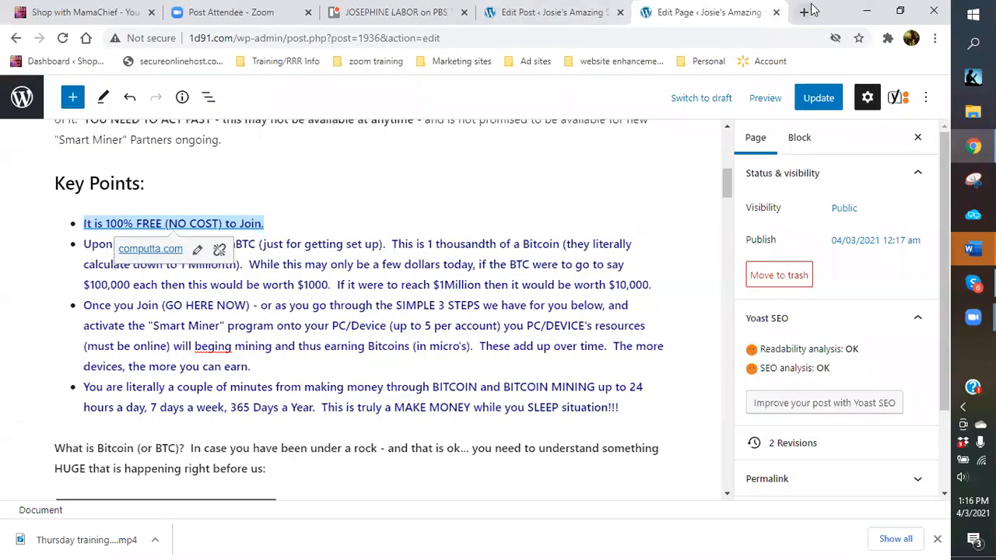
In a new tab, open the Member & Affiliate Account Page | Computta.com bookmark from Marketing sites.
click(804, 12)
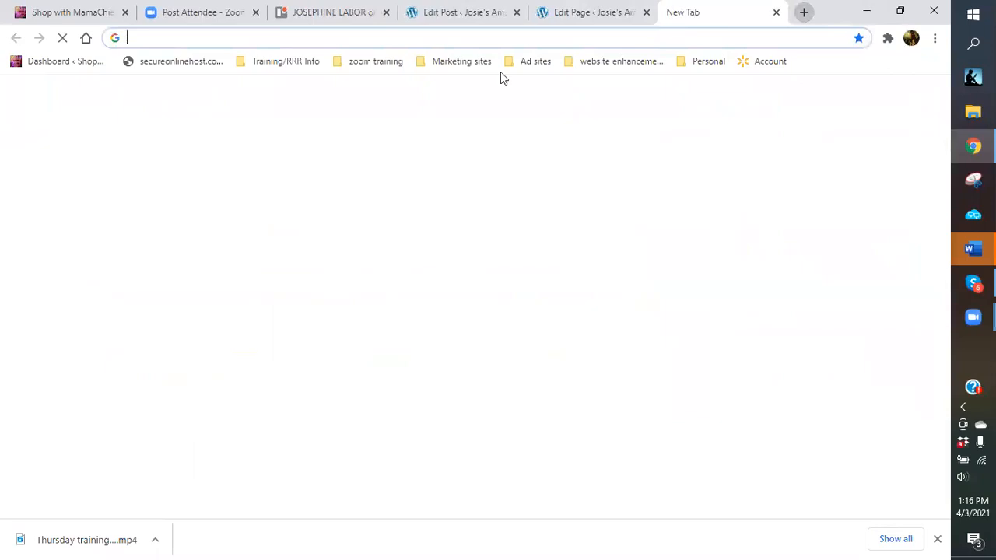
click(440, 65)
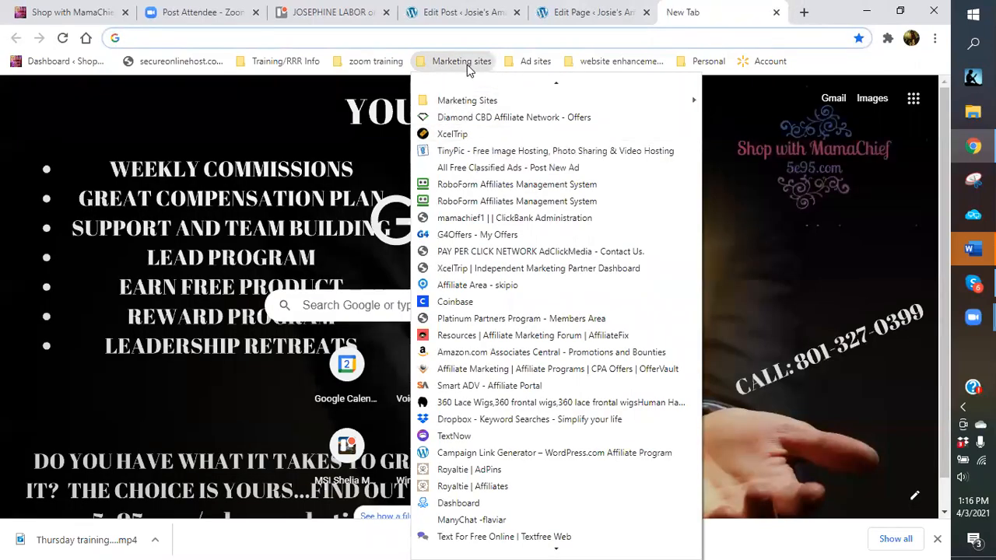
mouse_move(473, 101)
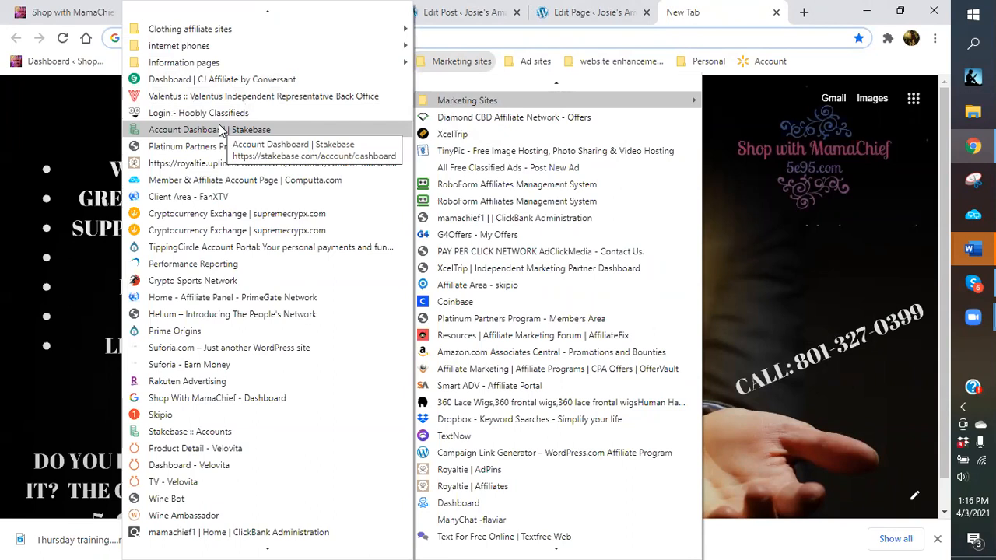
scroll(319, 319, down, 2)
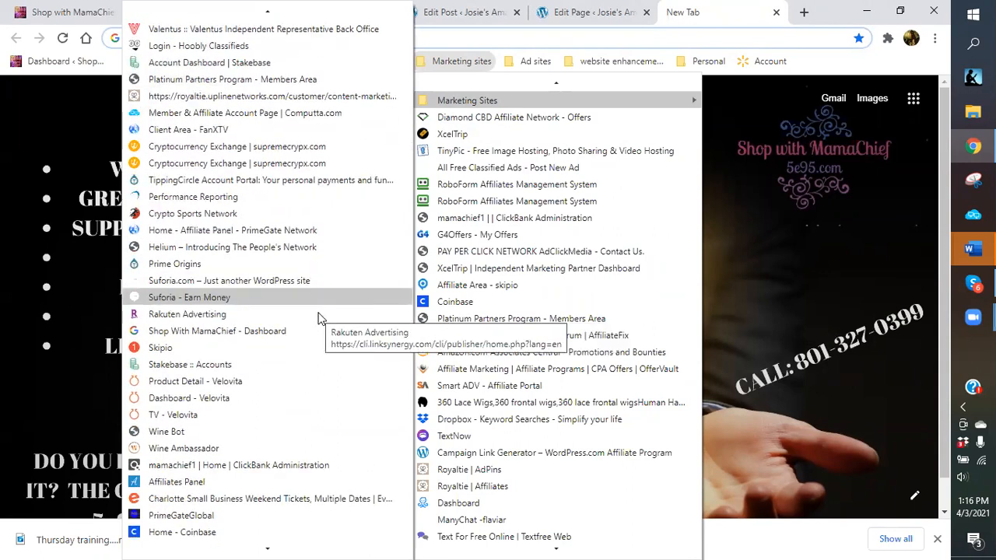
scroll(319, 319, down, 1)
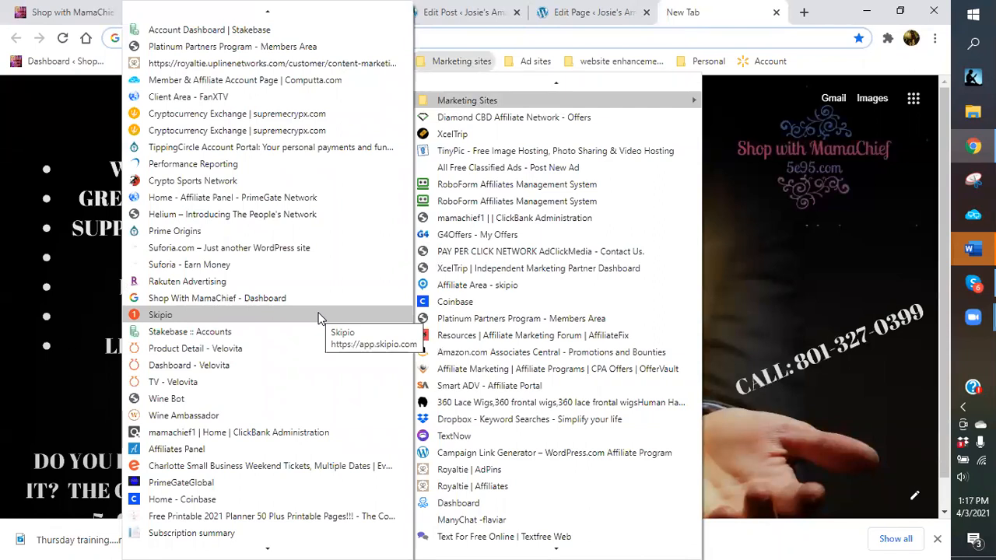
scroll(319, 319, up, 1)
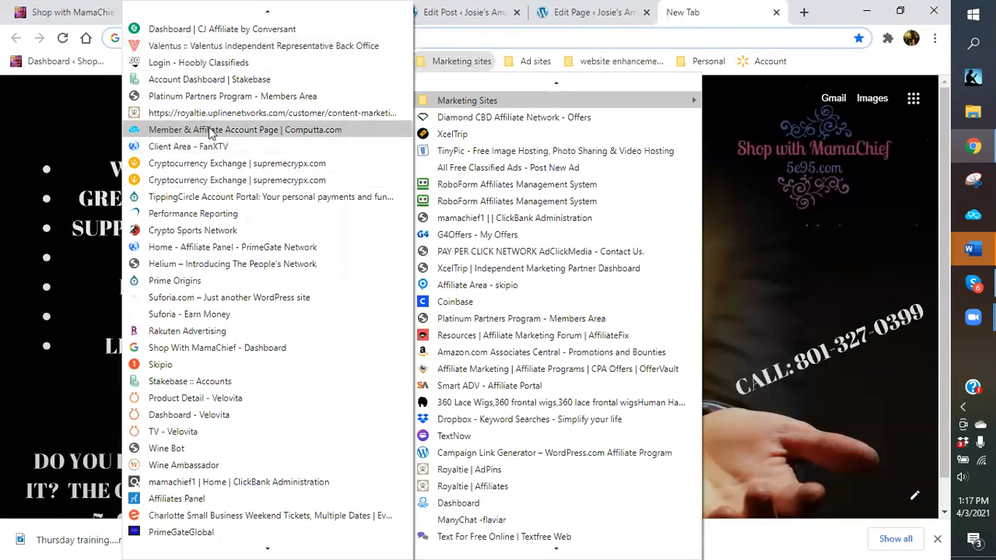
click(209, 127)
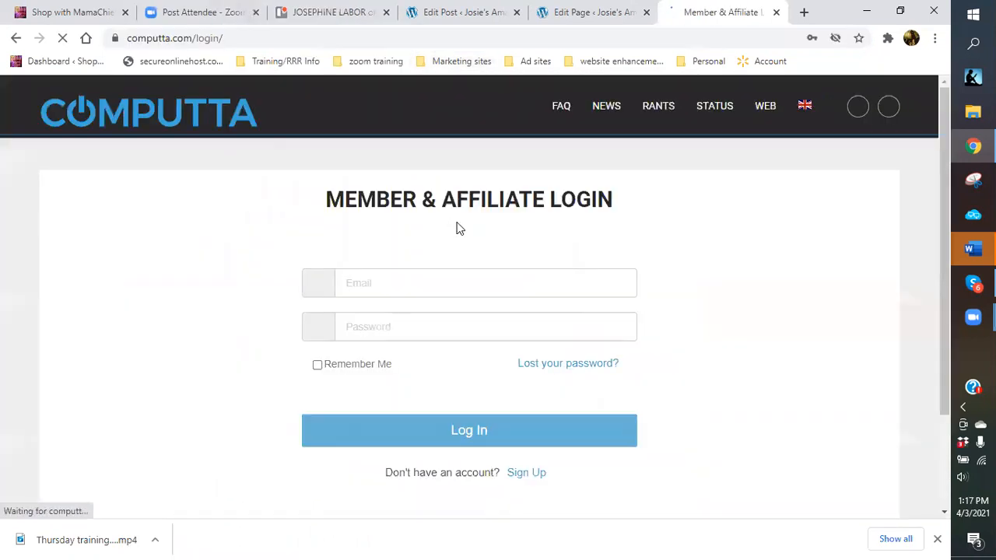
Pass the I'm not a robot check by selecting the crosswalk images and verifying.
click(378, 406)
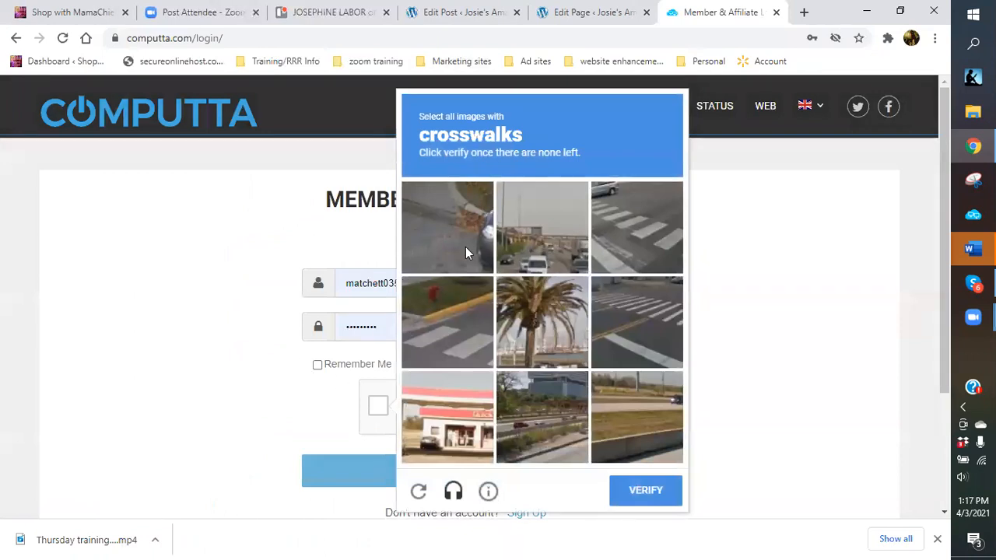
click(627, 233)
click(465, 330)
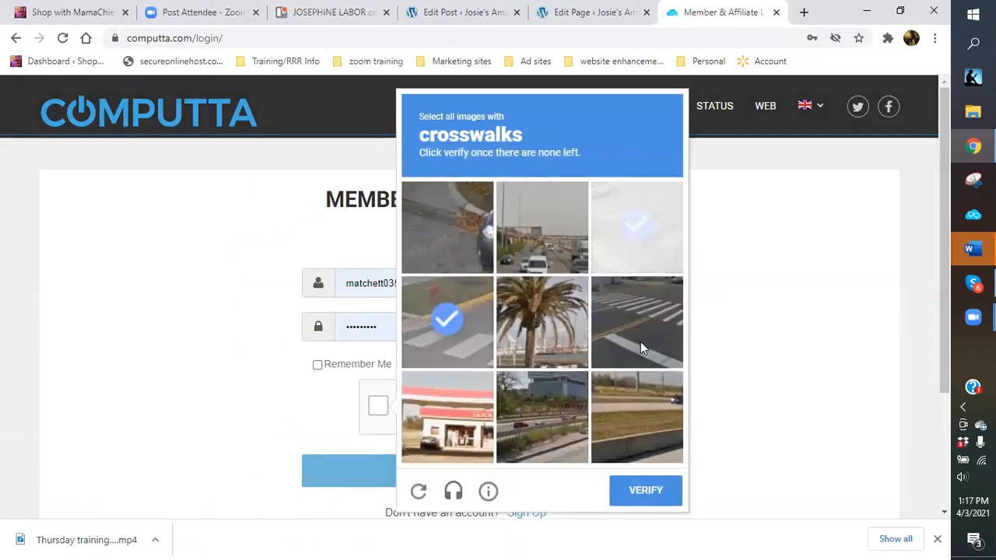
click(641, 341)
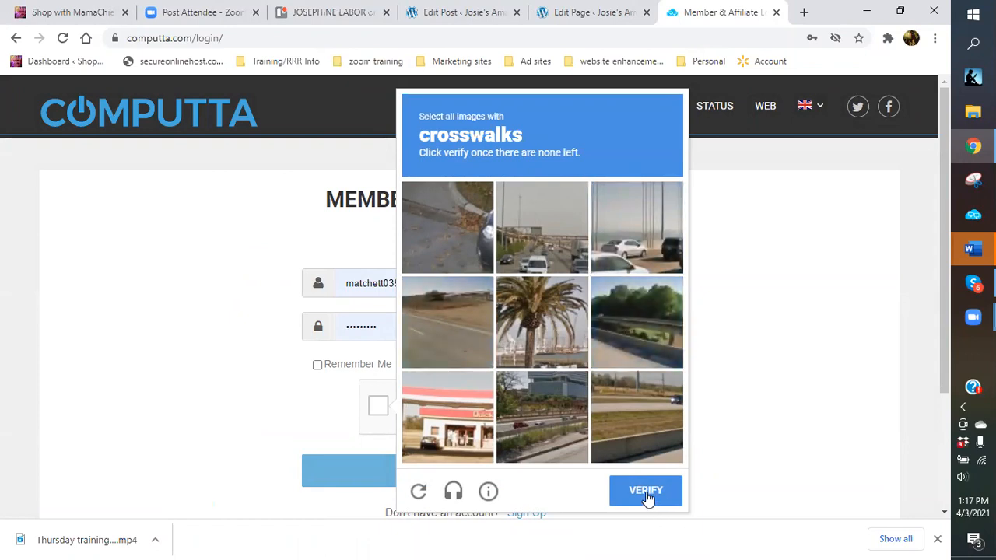
click(647, 497)
Log in to Computta, view the referral link, and return to the page editor.
click(476, 478)
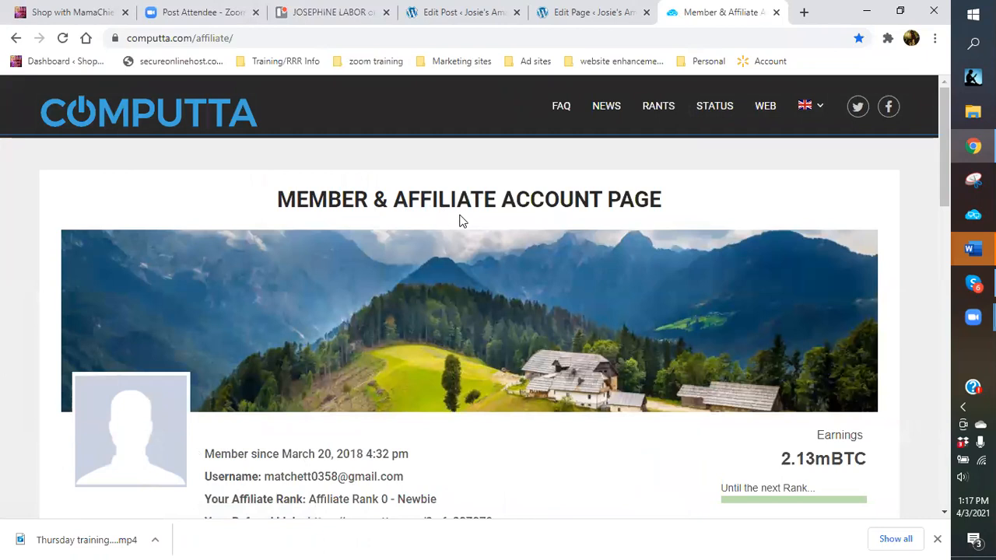
scroll(453, 219, down, 2)
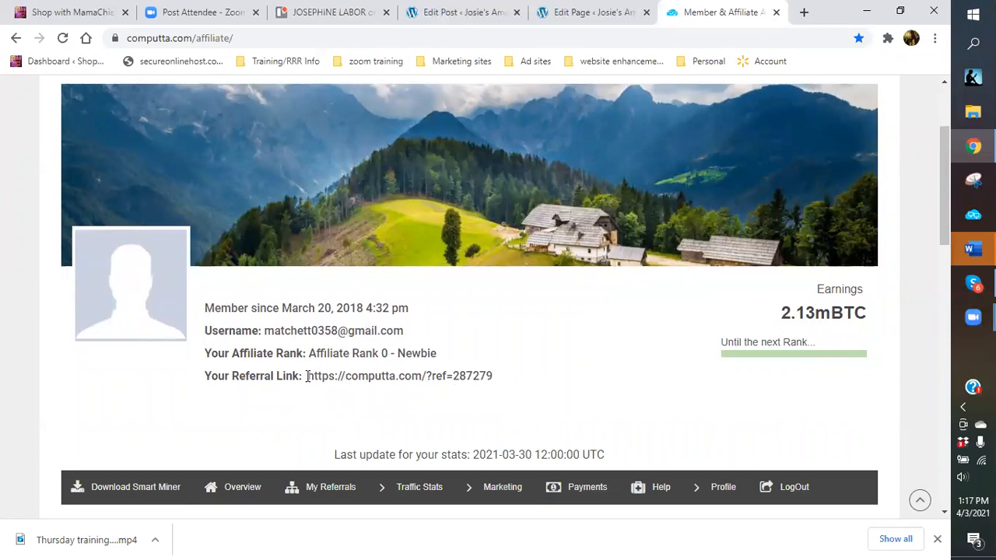
click(564, 16)
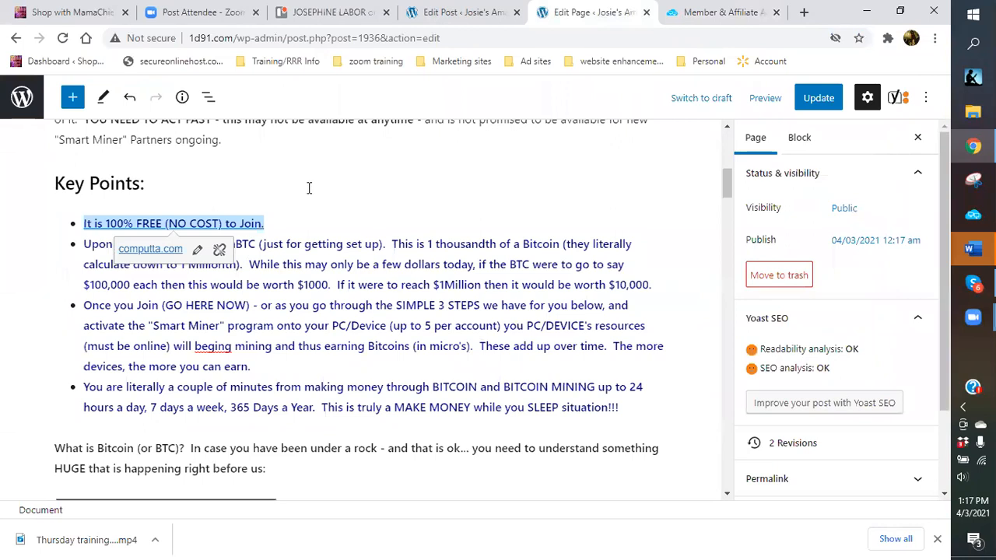
Delete the unavailable YouTube video from the Classic content block.
click(334, 197)
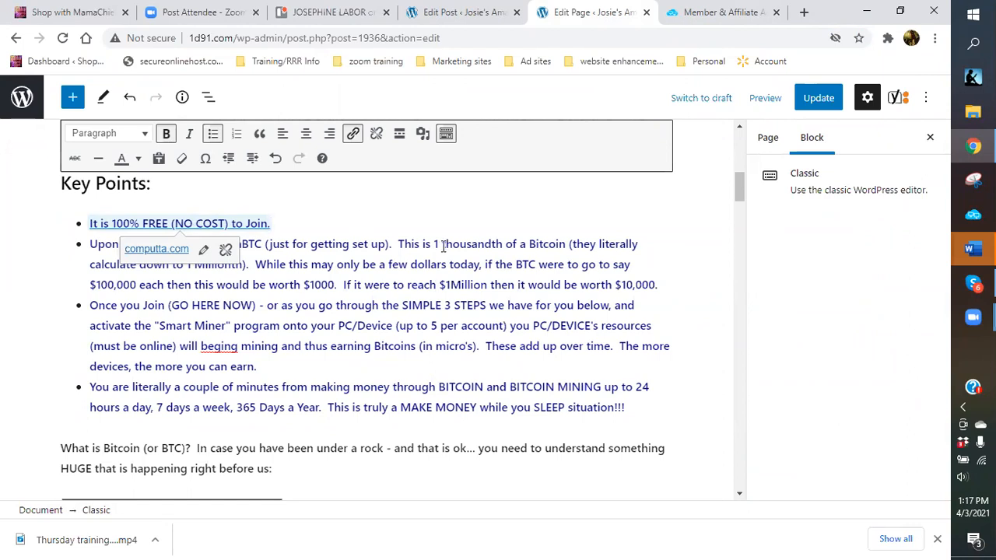
scroll(443, 246, down, 4)
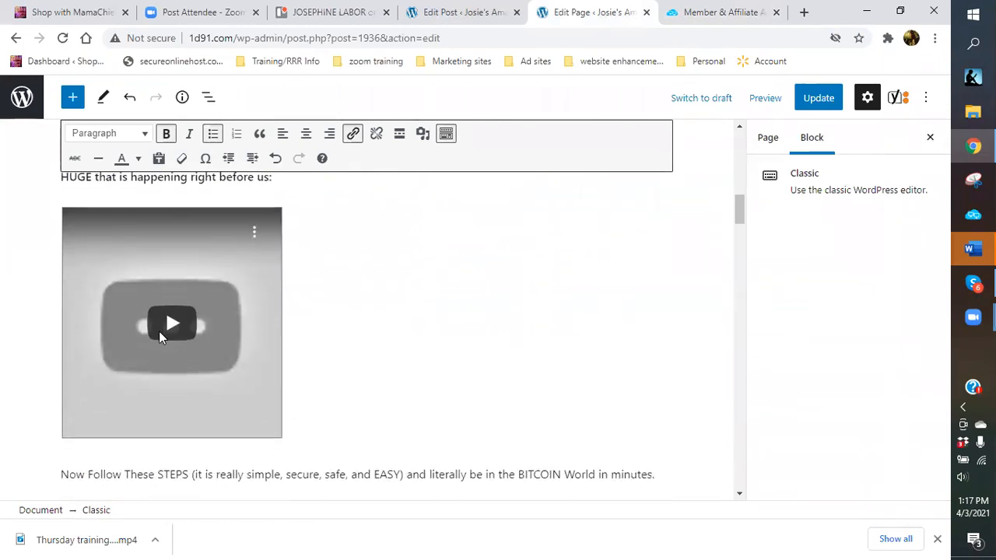
scroll(183, 312, up, 1)
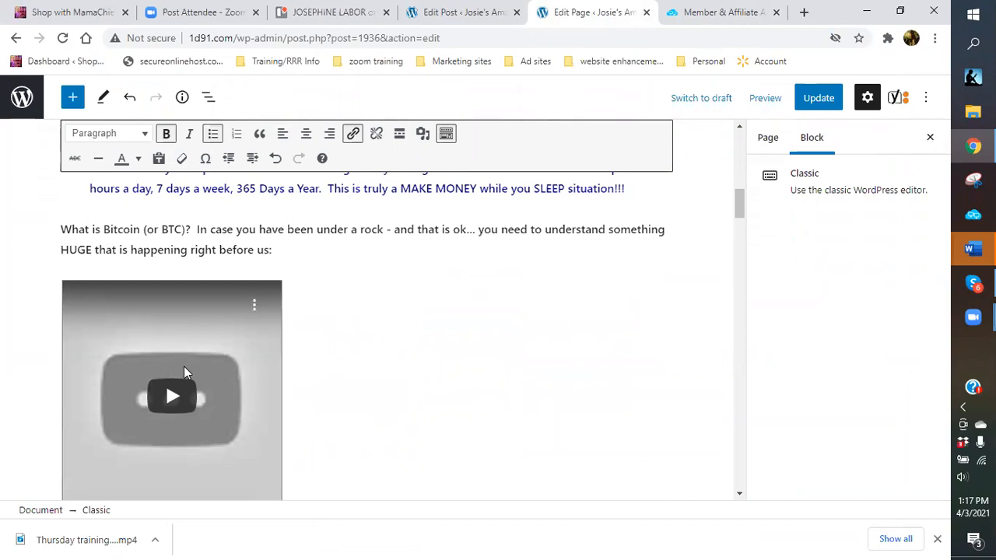
click(189, 358)
scroll(383, 348, down, 1)
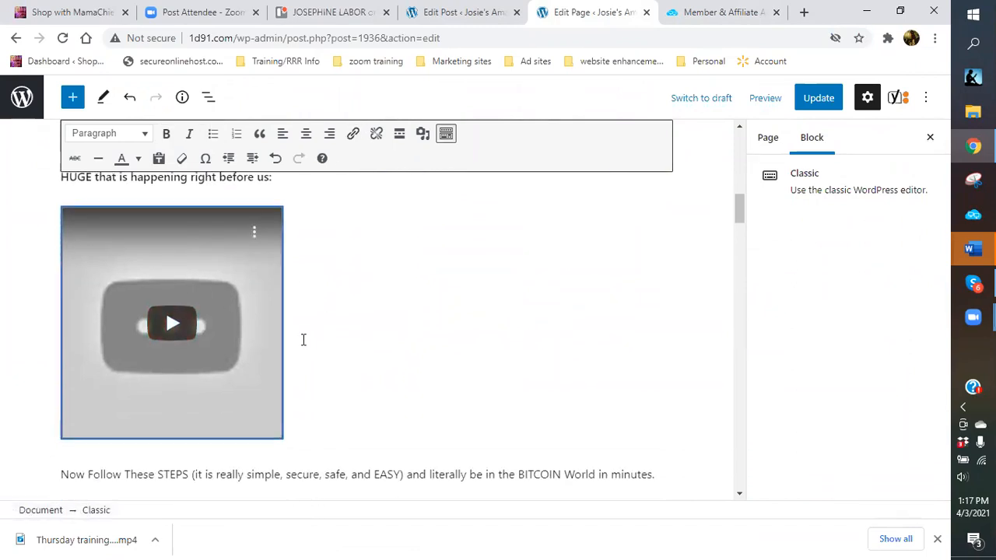
click(257, 316)
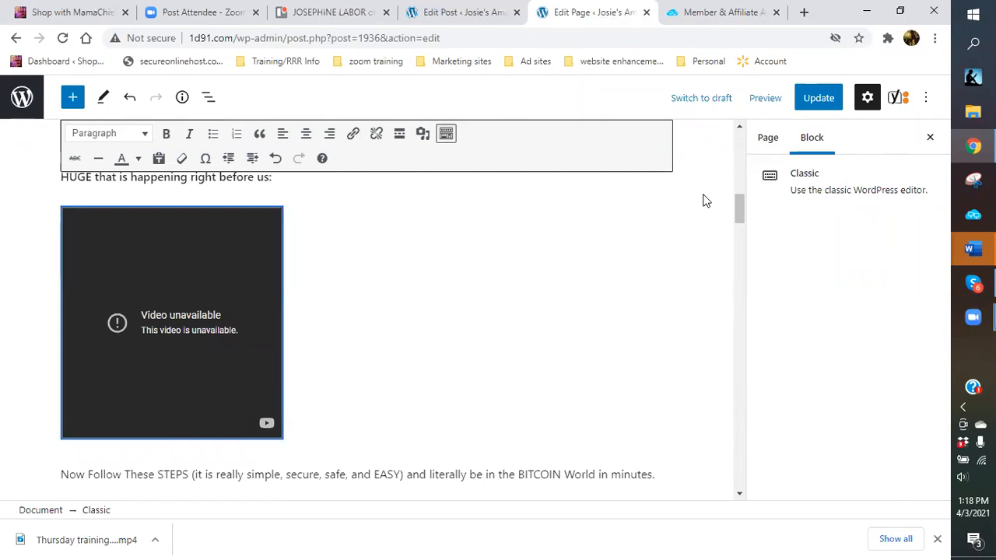
right_click(221, 289)
click(365, 288)
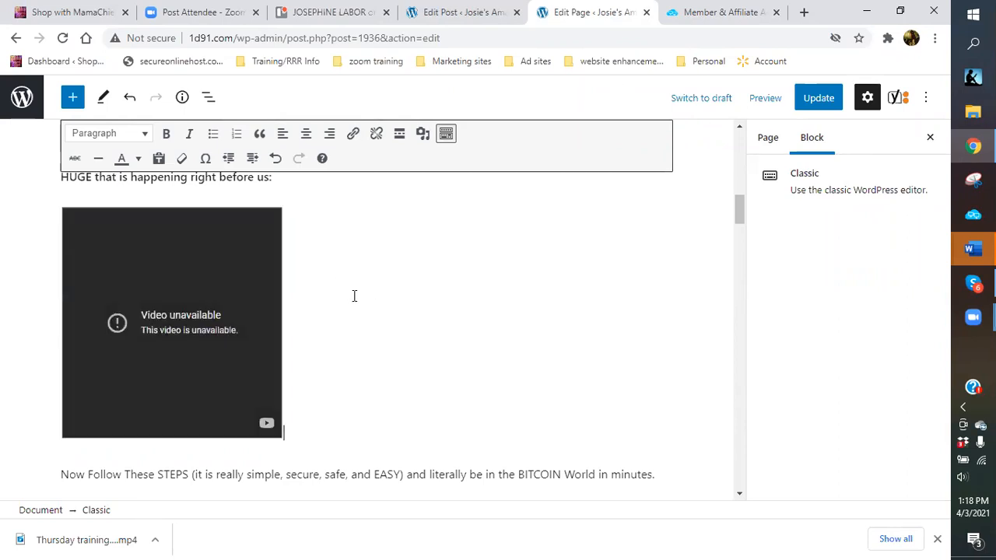
key(BackSpace)
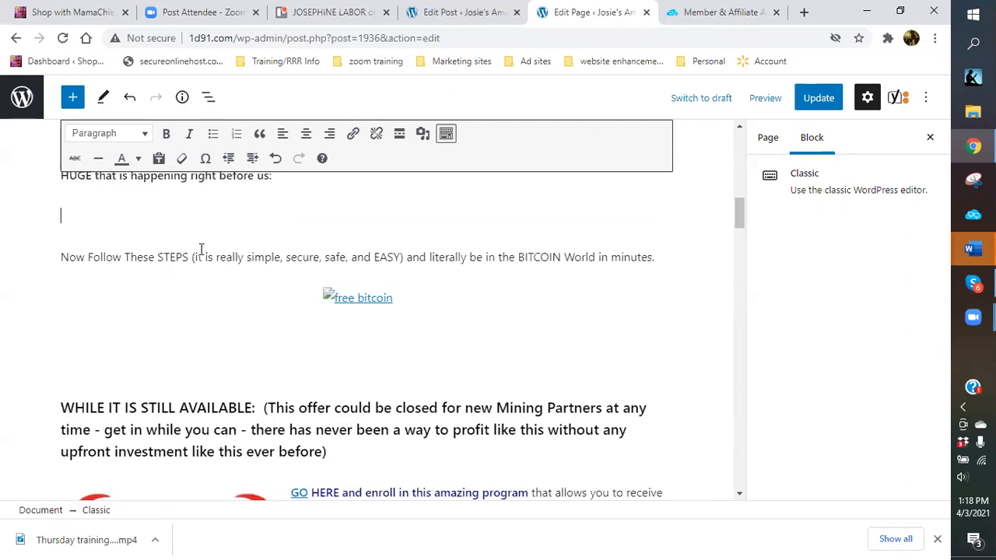
Remove the broken free bitcoin image and close the Member & Affiliate tab.
click(370, 301)
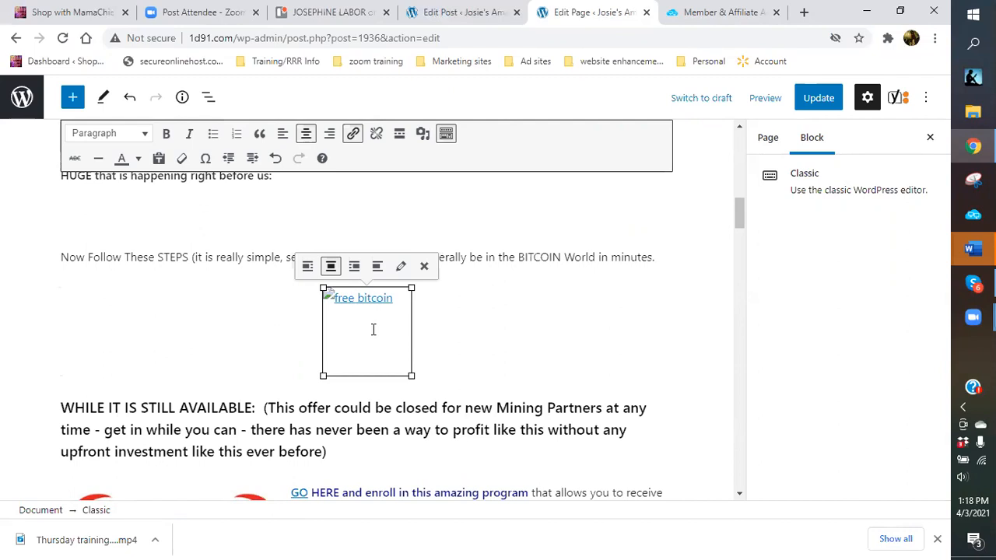
click(424, 269)
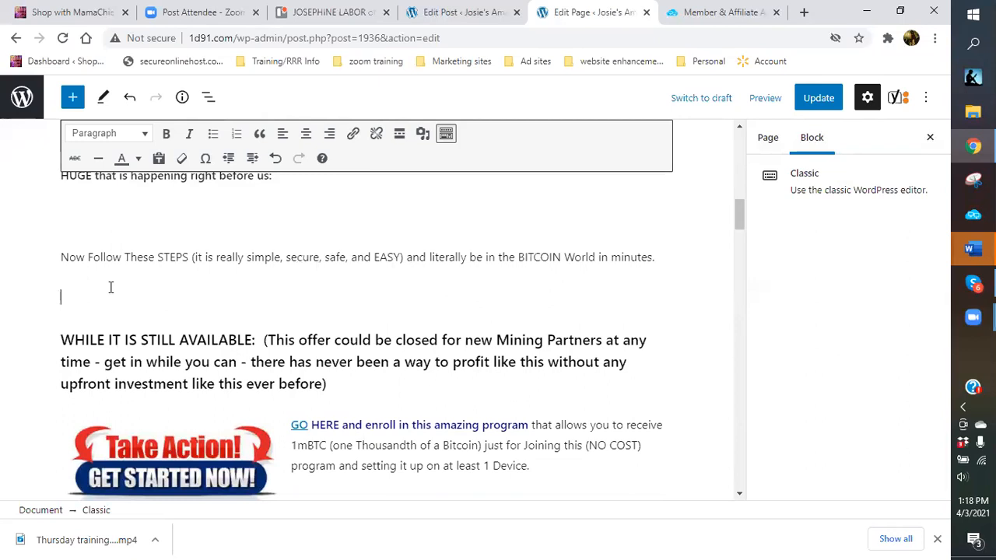
scroll(406, 226, up, 2)
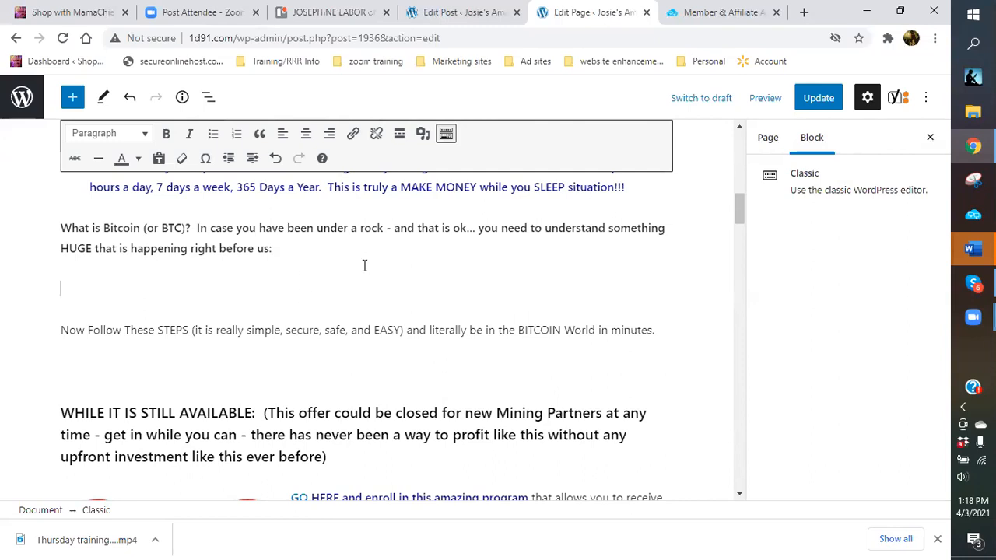
click(776, 12)
In a new tab, search Google for 'bitcoin videos youtube'.
click(804, 12)
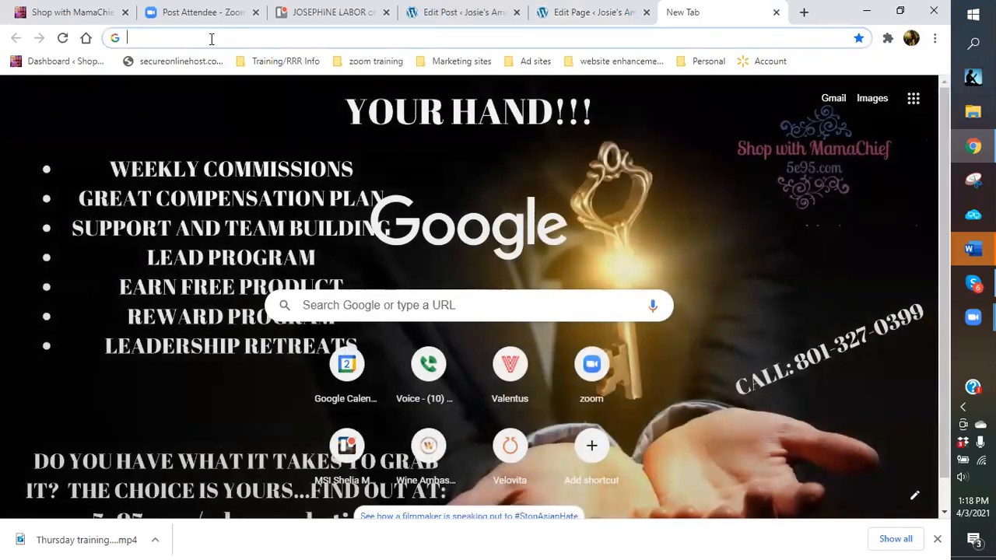
click(211, 38)
text(computta)
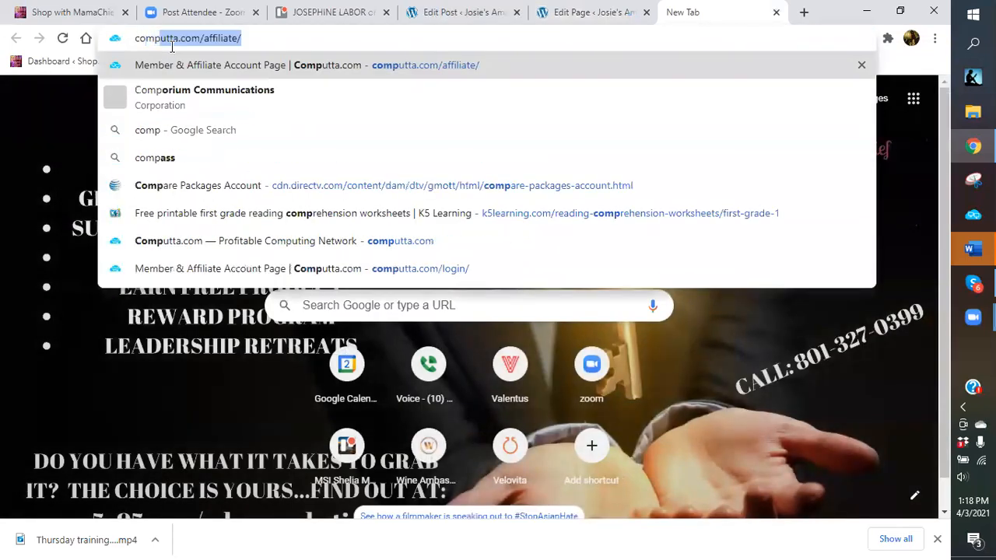
key(BackSpace)
key(BackSpace)
key(BackSpace)
key(BackSpace)
key(BackSpace)
key(BackSpace)
key(BackSpace)
key(BackSpace)
key(BackSpace)
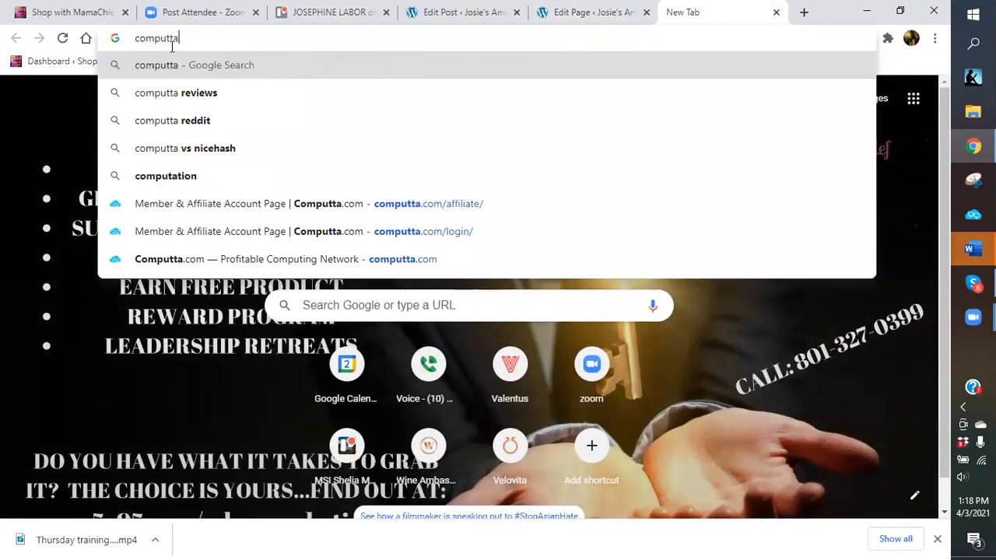
text(bit)
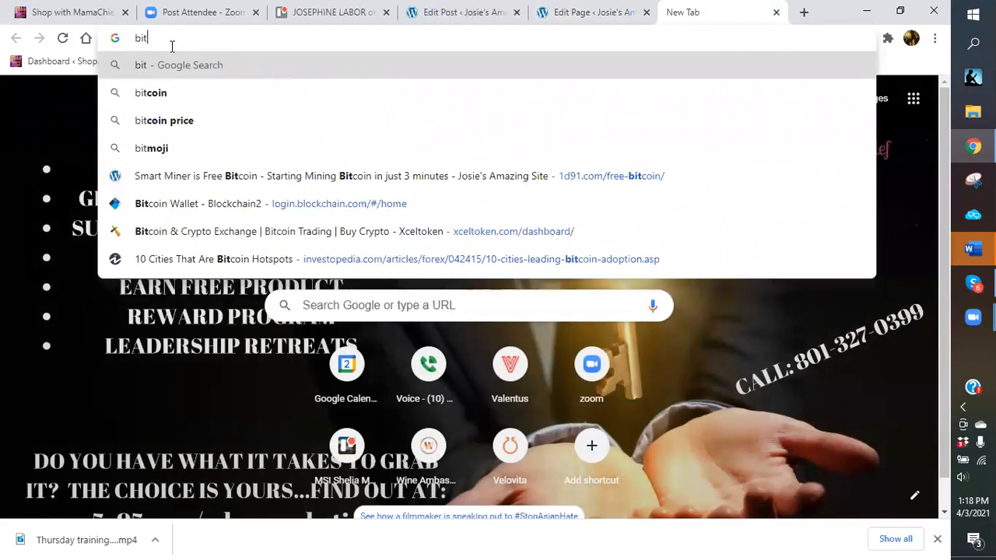
text(coin vide)
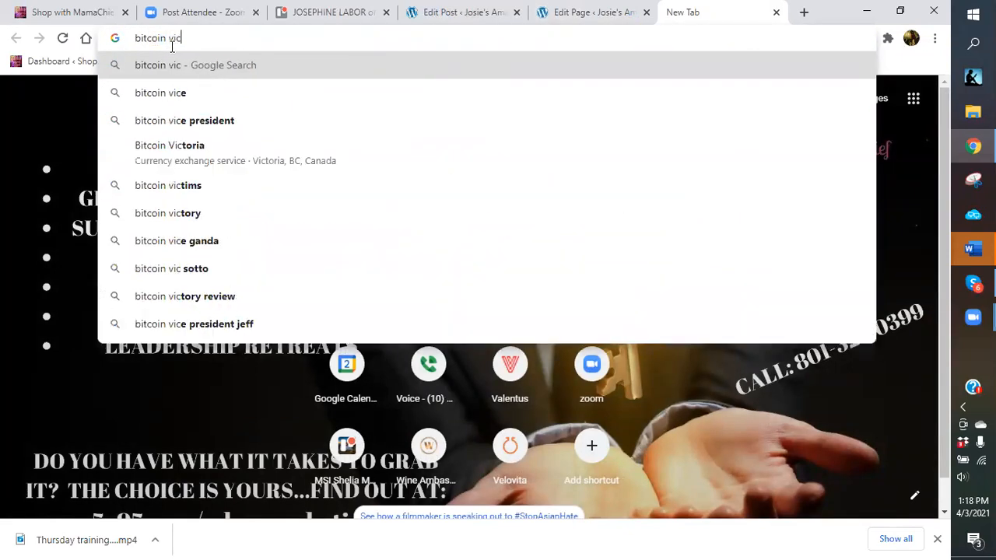
text(s)
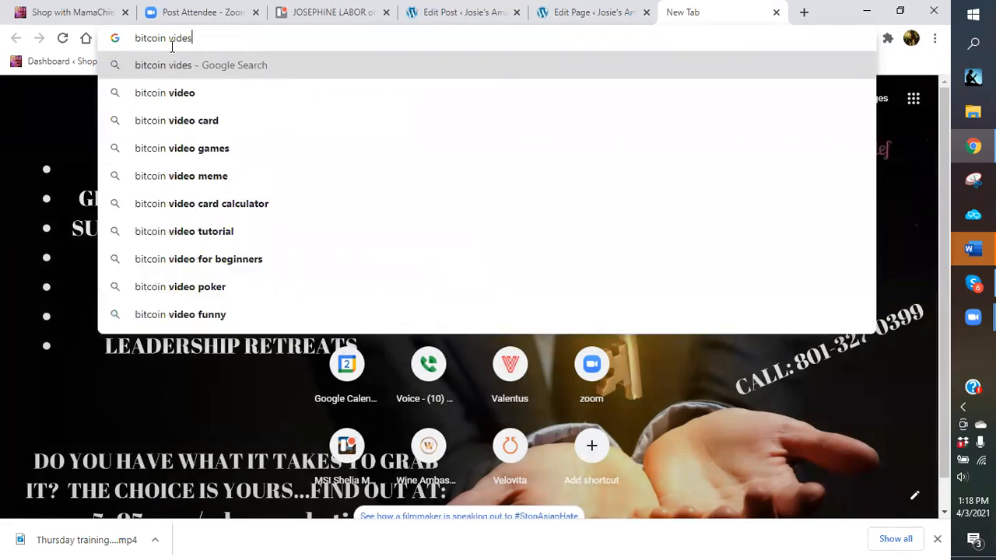
key(BackSpace)
text(os)
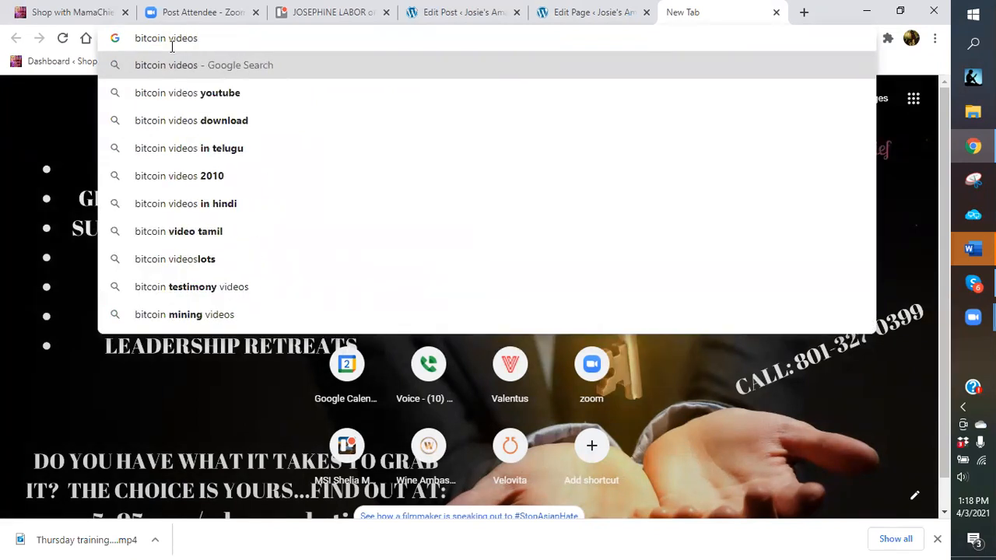
click(227, 97)
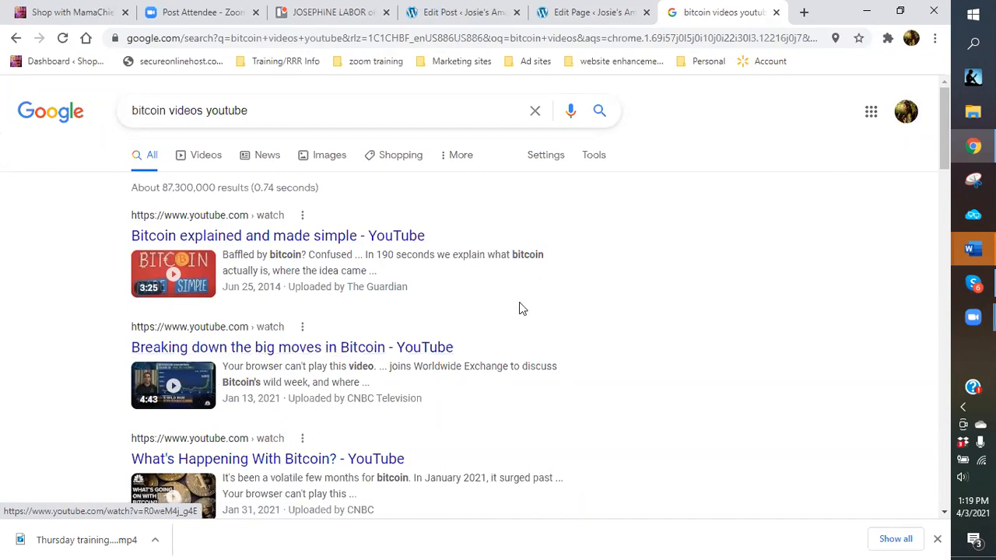
Open BBC News's 'Bitcoin explained: How do cryptocurrencies work?' video from the results.
scroll(387, 355, down, 2)
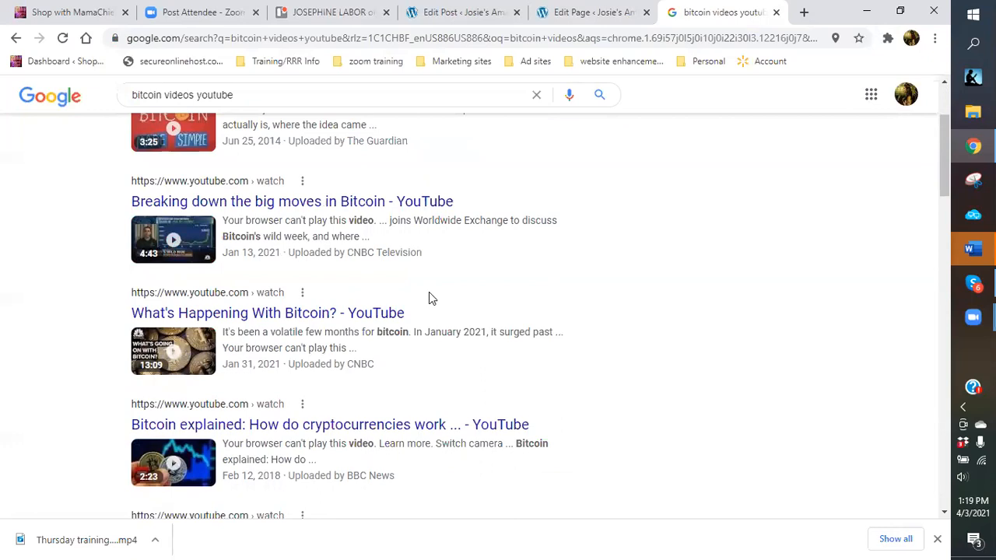
scroll(429, 295, down, 1)
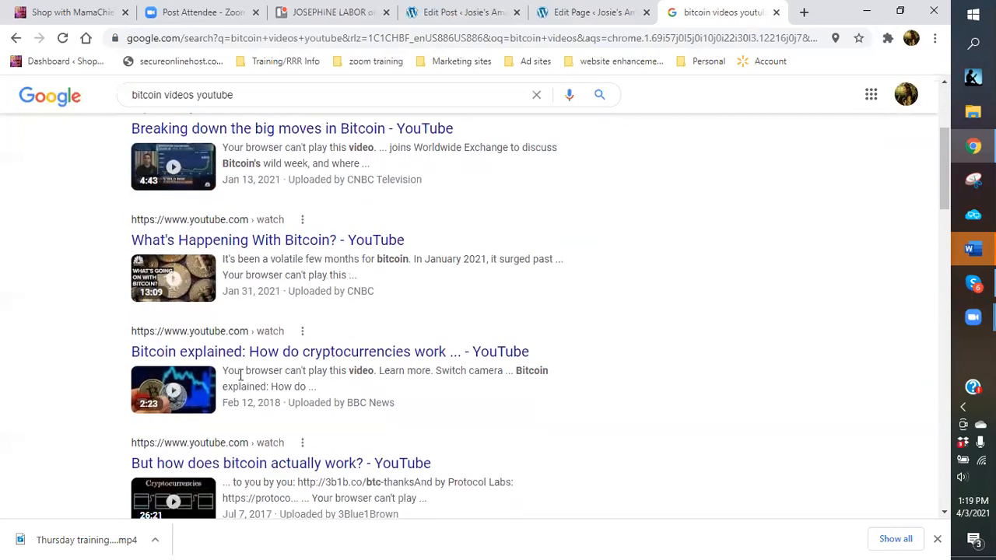
scroll(335, 325, down, 1)
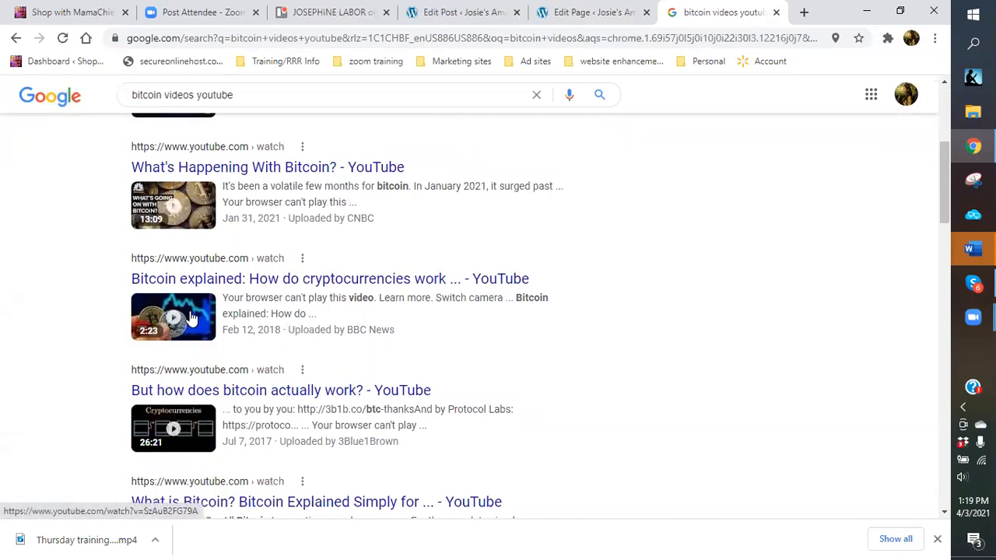
scroll(192, 319, up, 2)
scroll(192, 318, up, 2)
scroll(186, 322, down, 1)
scroll(185, 322, down, 2)
click(189, 388)
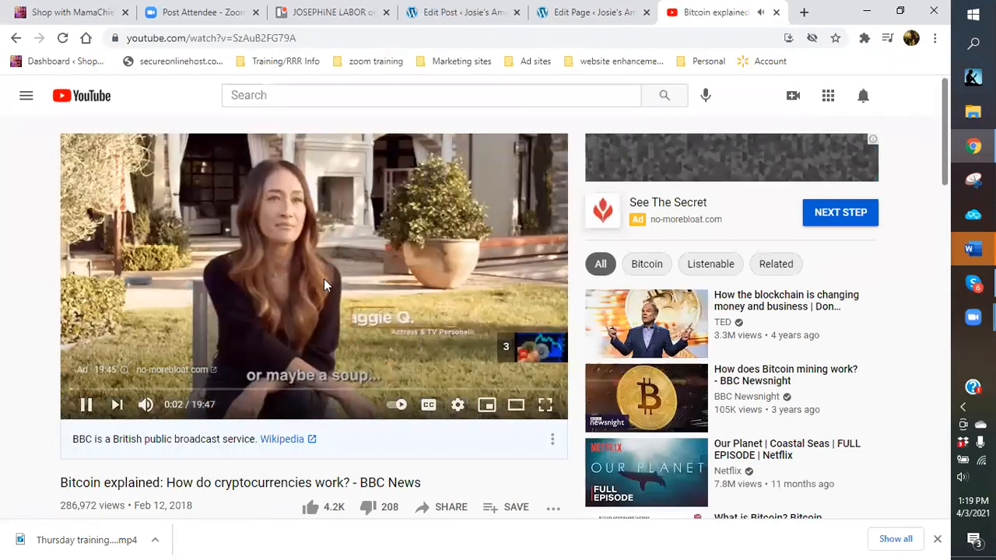
Skip the ad, dismiss the YouTube TV offer, and copy the BBC video's embed code.
click(524, 354)
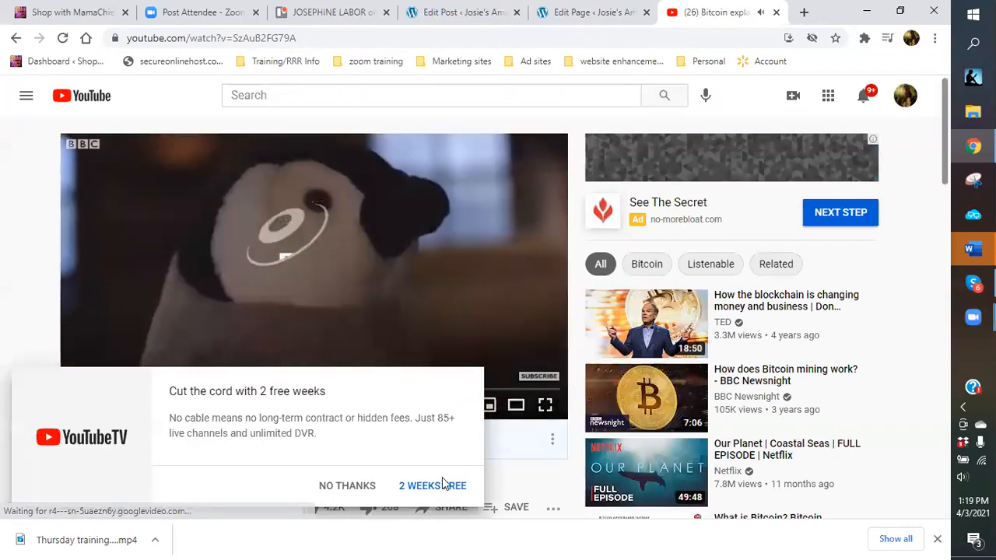
click(371, 490)
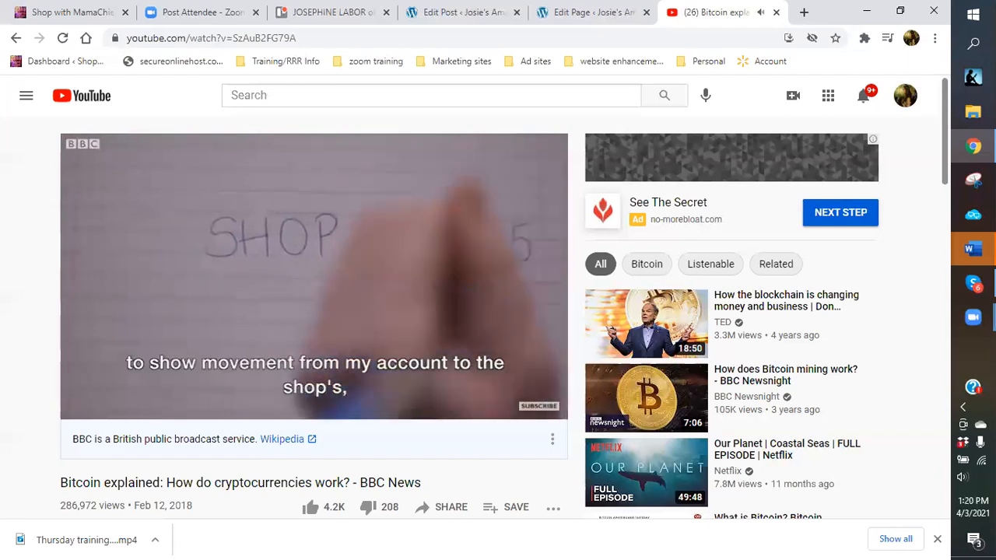
mouse_move(323, 261)
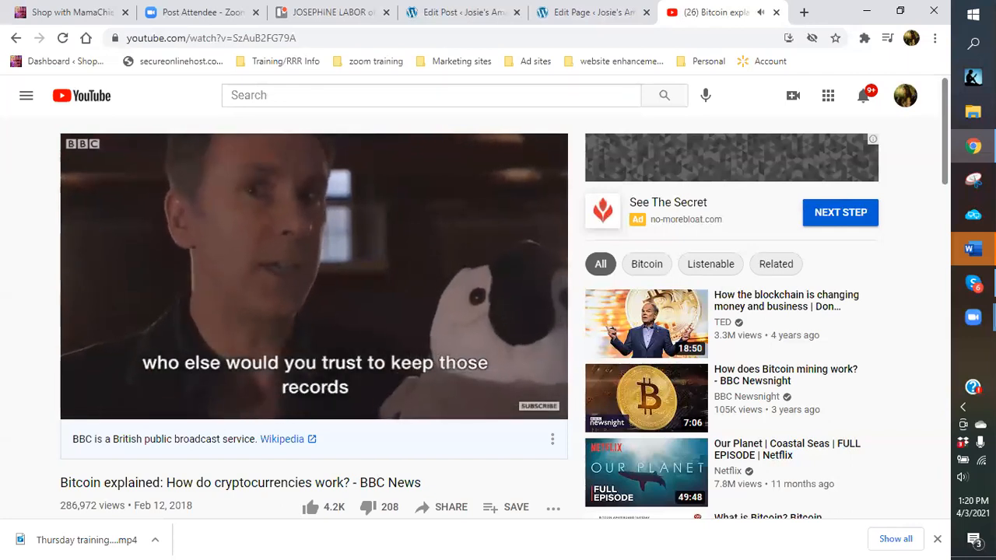
mouse_move(311, 210)
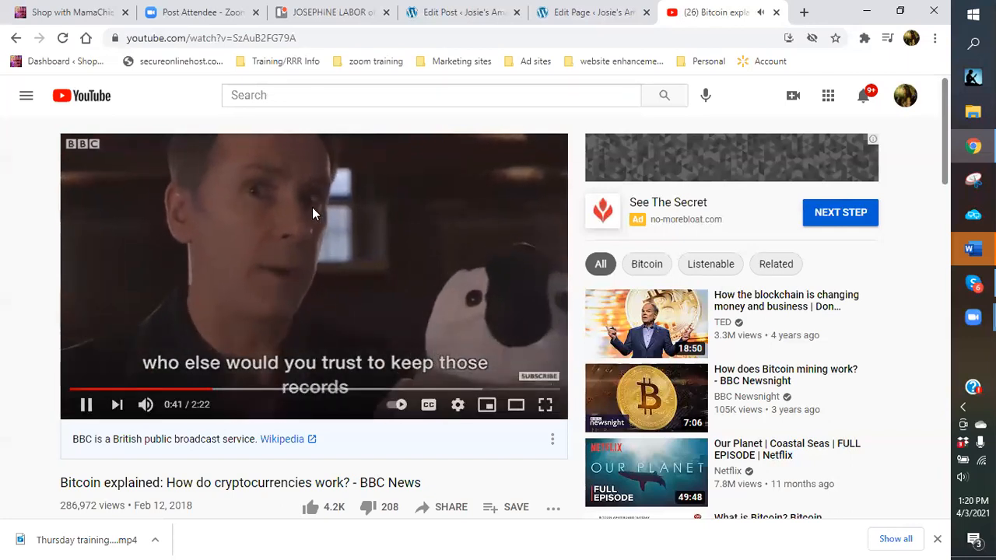
right_click(310, 249)
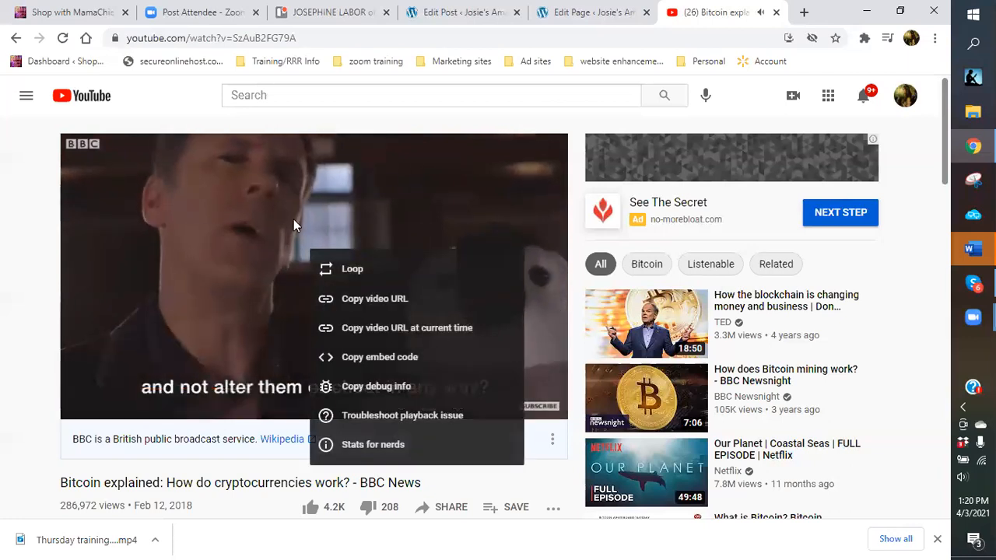
click(230, 198)
click(323, 265)
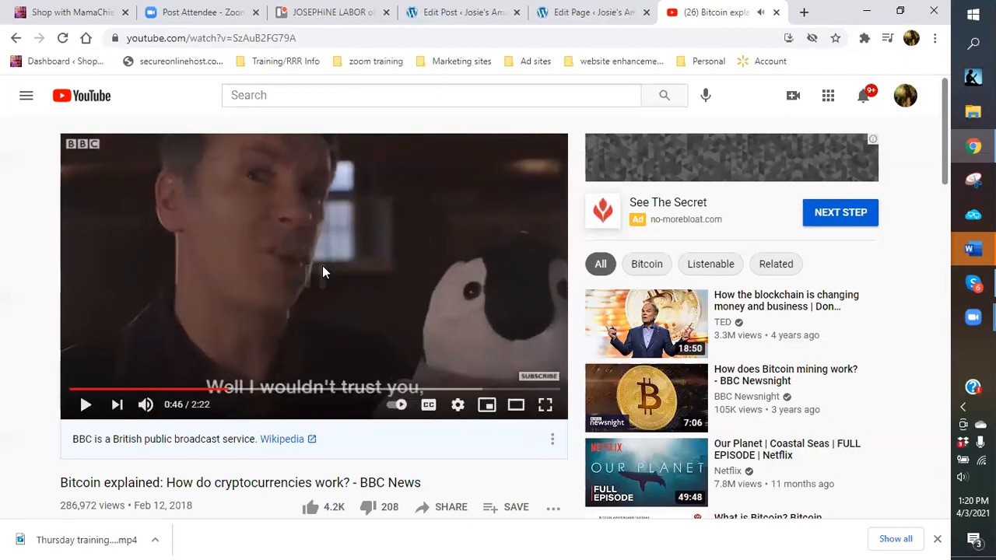
right_click(322, 265)
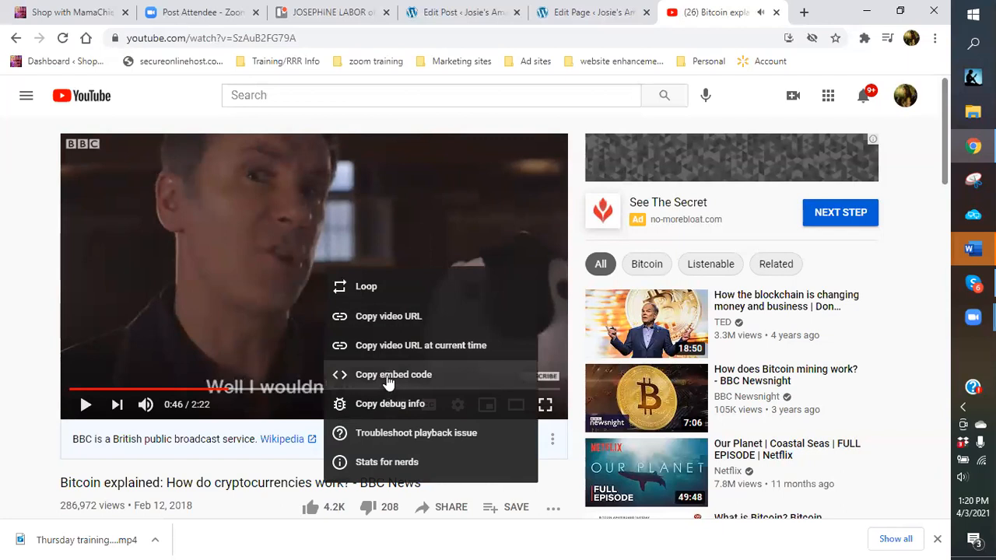
click(388, 377)
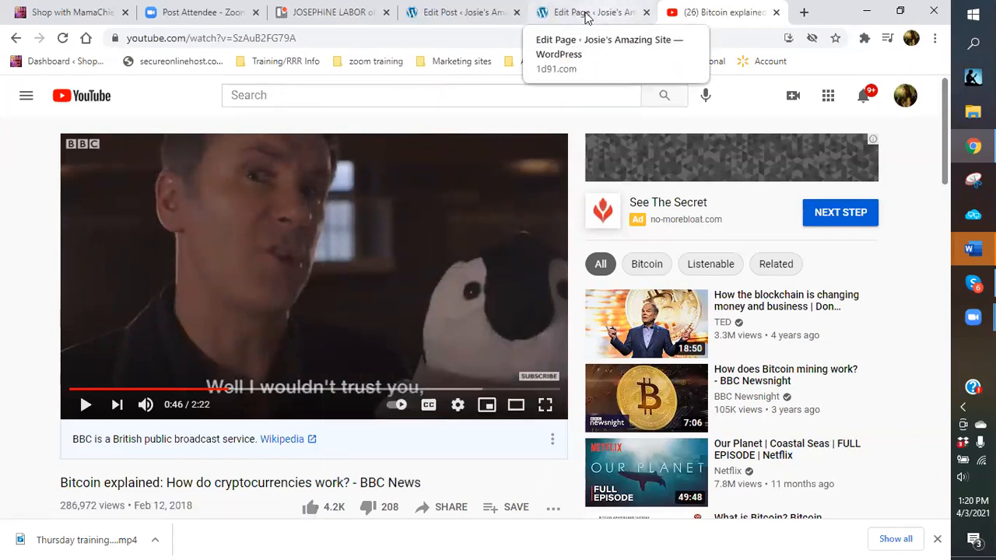
click(586, 14)
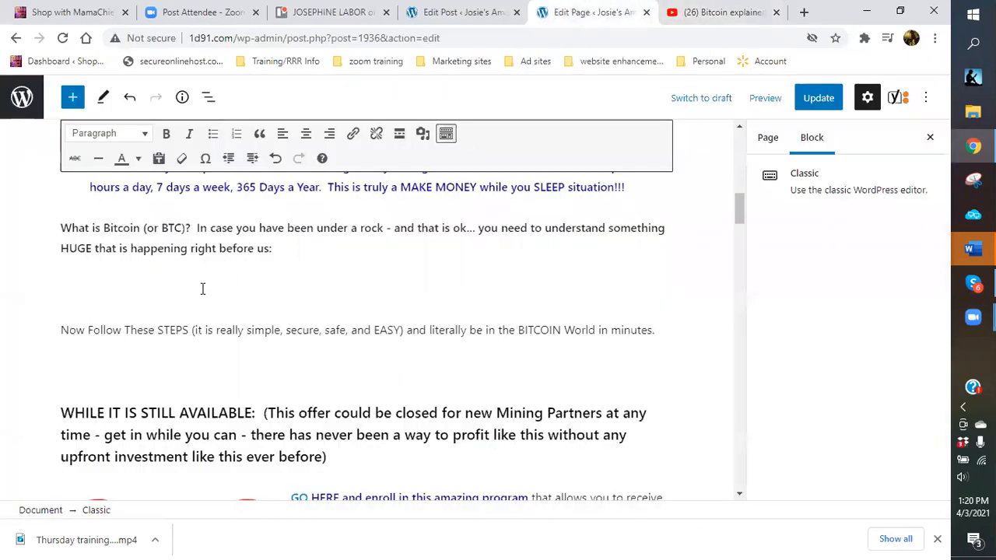
Remove the Take Action image beside the enroll text.
click(310, 265)
scroll(364, 298, up, 12)
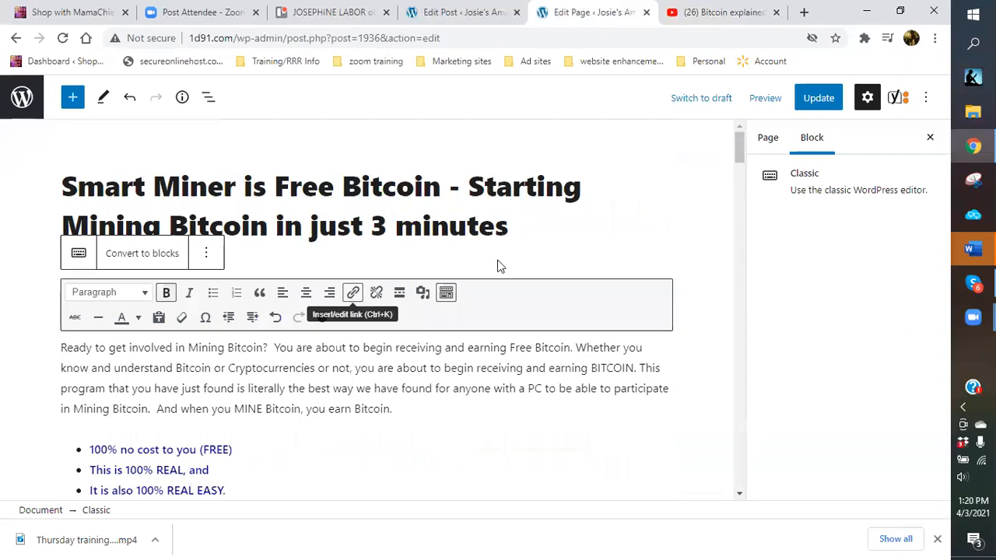
click(532, 233)
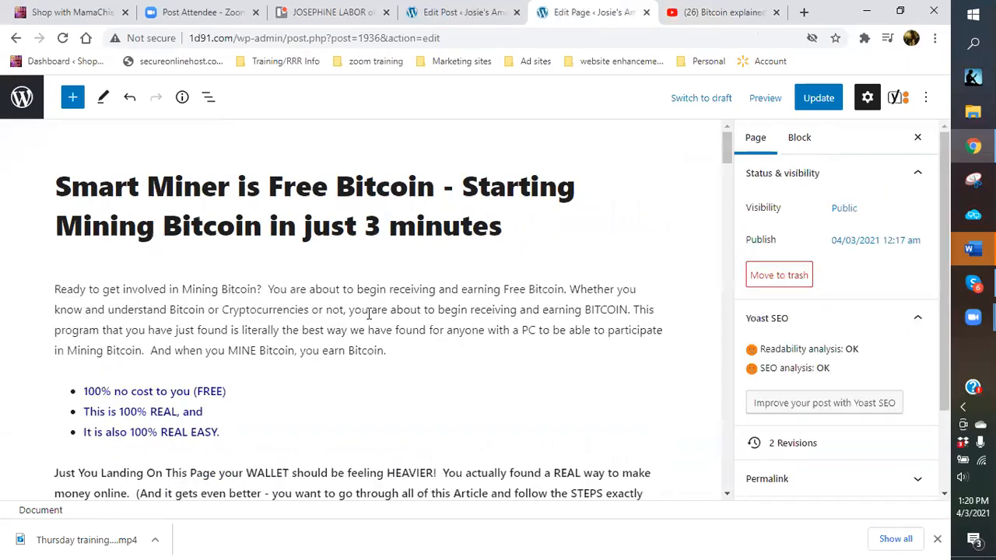
click(371, 305)
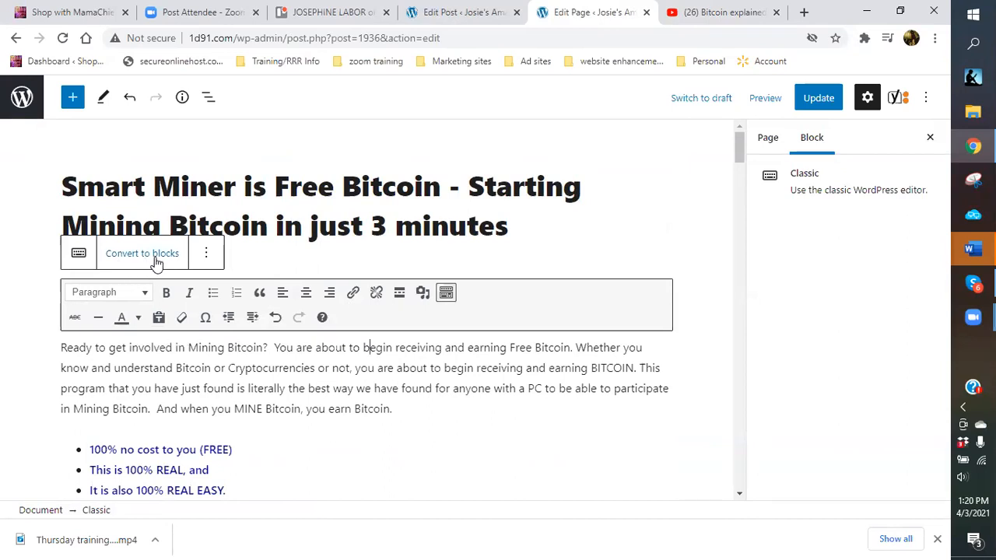
click(482, 450)
scroll(450, 390, down, 10)
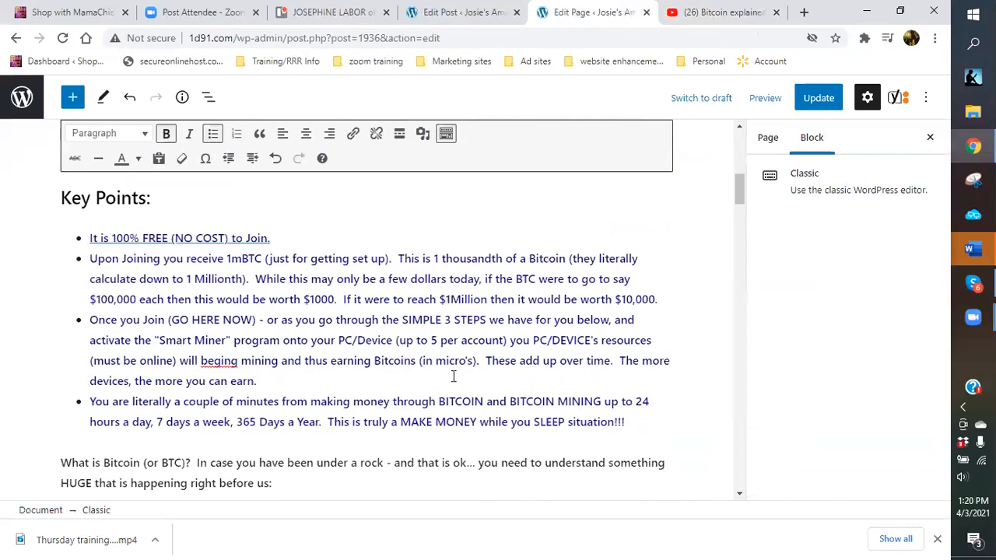
scroll(454, 376, down, 4)
click(194, 257)
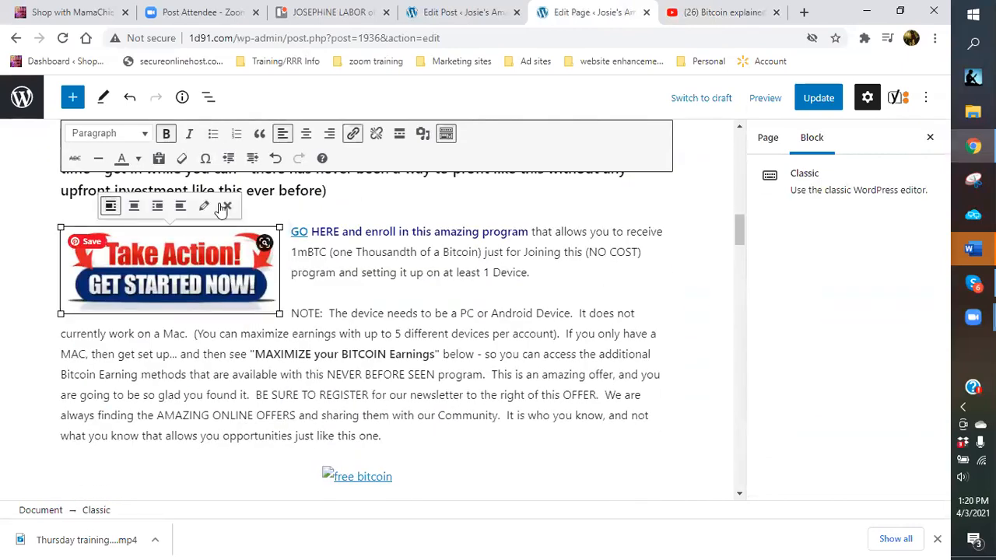
click(220, 204)
Delete both broken free bitcoin images from the page.
scroll(427, 261, down, 3)
click(373, 262)
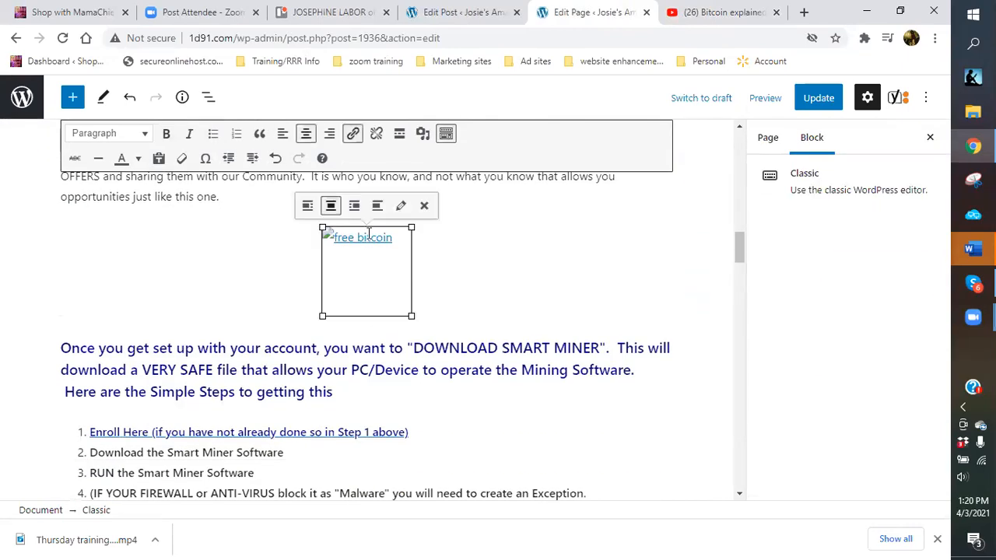
click(424, 206)
scroll(311, 252, down, 6)
scroll(312, 251, down, 4)
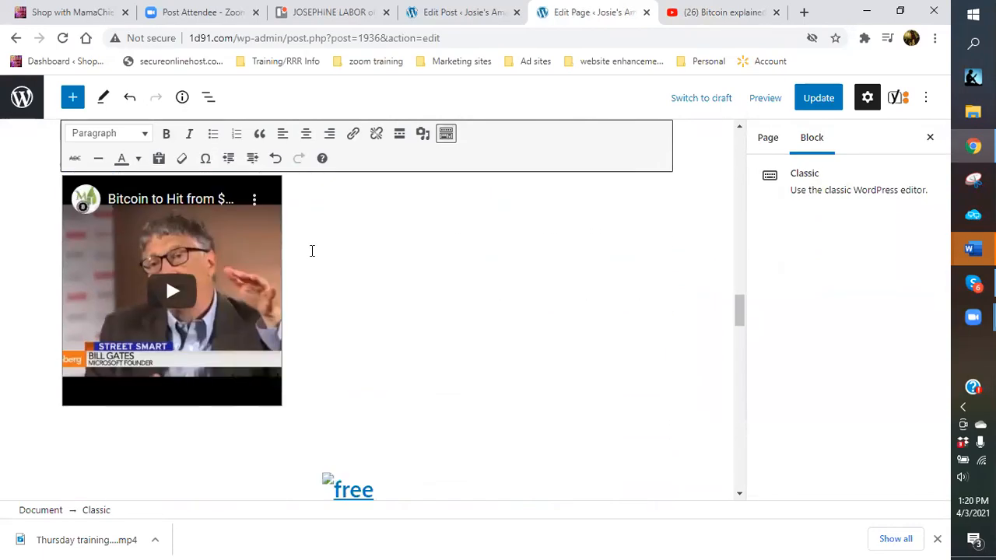
scroll(312, 250, down, 3)
click(362, 287)
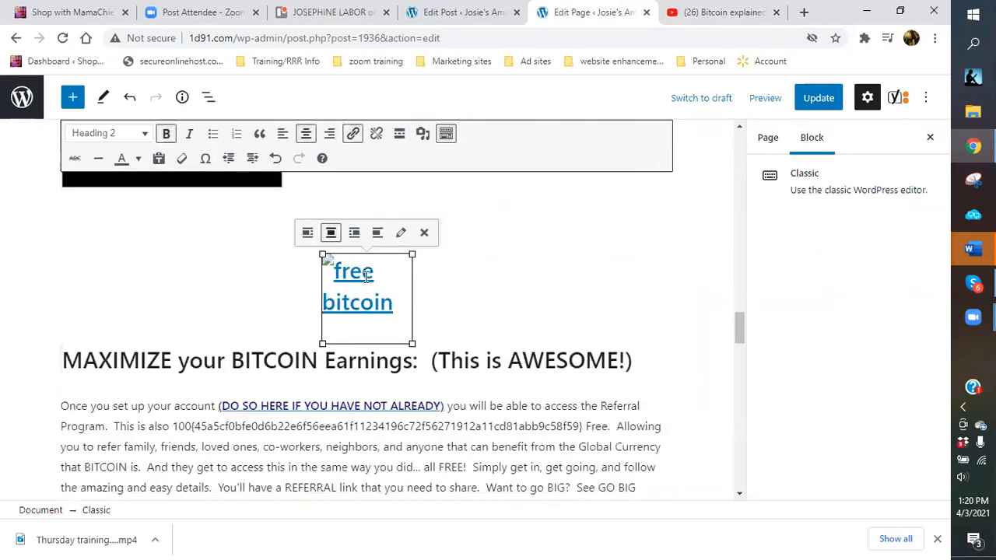
click(425, 233)
Remove the Take Action image next to the blog link.
scroll(419, 257, down, 6)
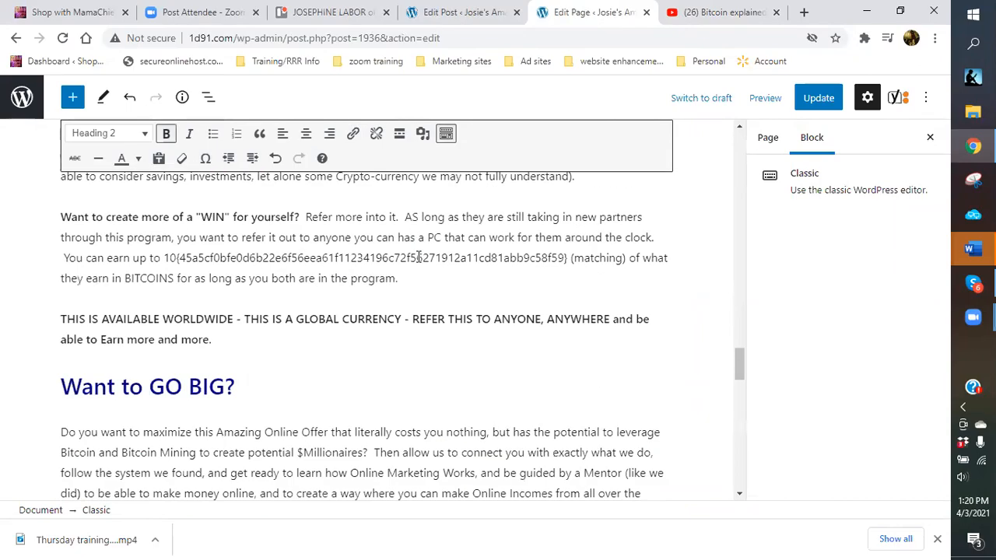
scroll(140, 224, up, 2)
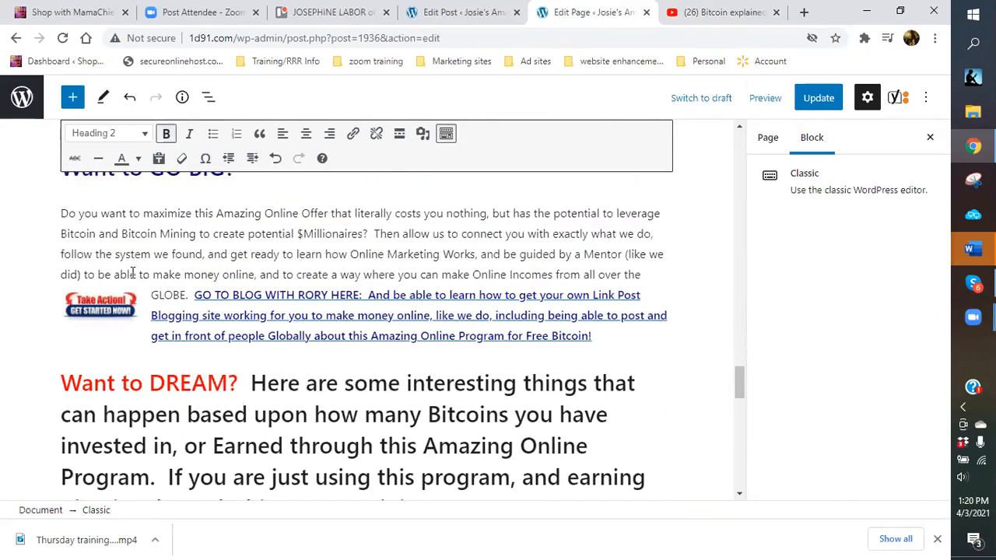
click(118, 319)
click(156, 270)
scroll(498, 330, down, 6)
Convert the Classic block to separate blocks and locate the 'What is Bitcoin' paragraph.
scroll(444, 325, down, 3)
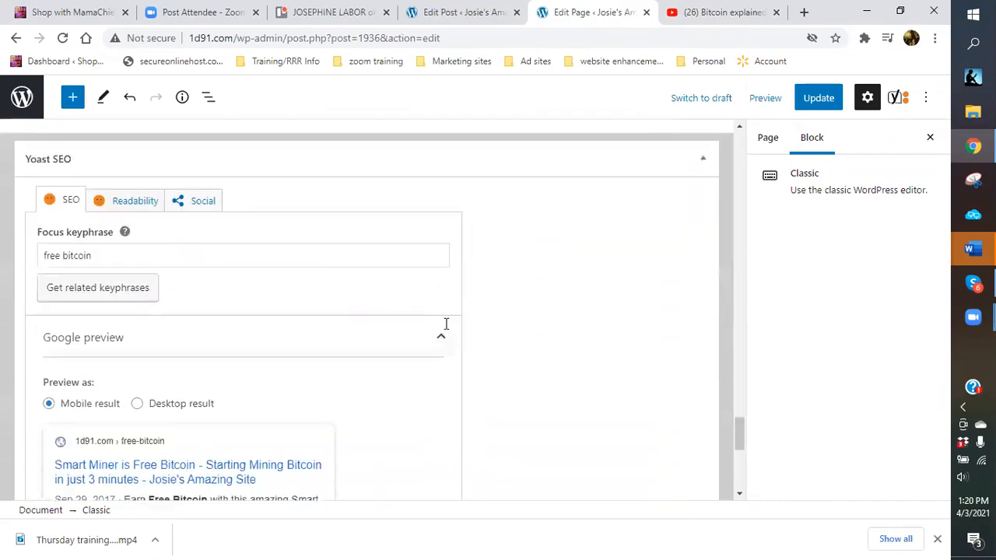
scroll(436, 319, up, 10)
scroll(420, 305, up, 15)
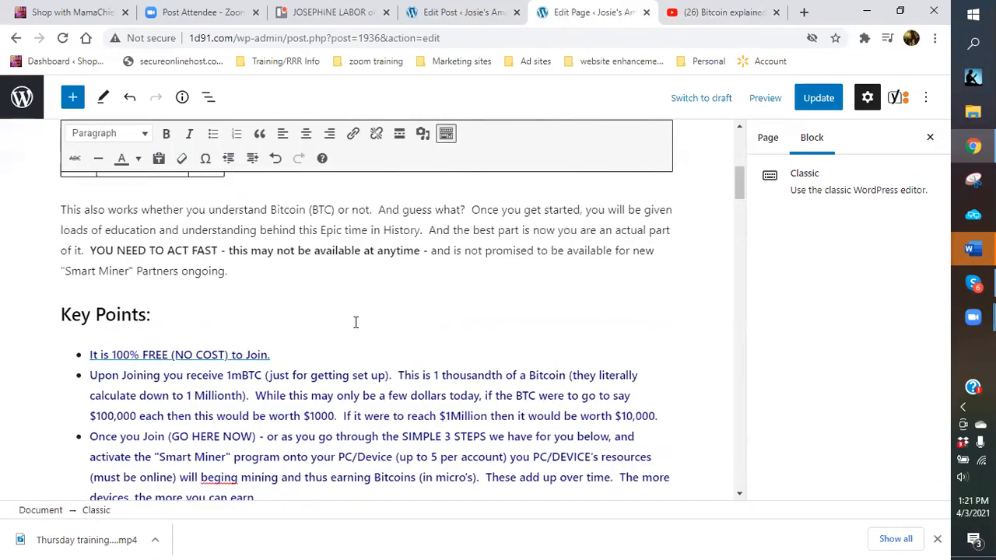
click(156, 257)
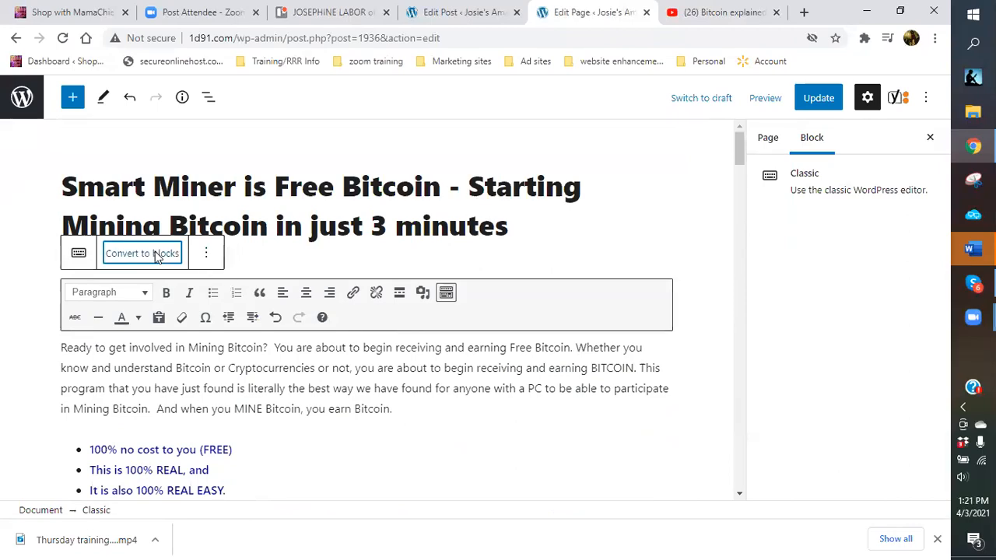
scroll(455, 278, up, 5)
scroll(456, 278, up, 10)
scroll(385, 246, up, 15)
scroll(278, 310, up, 6)
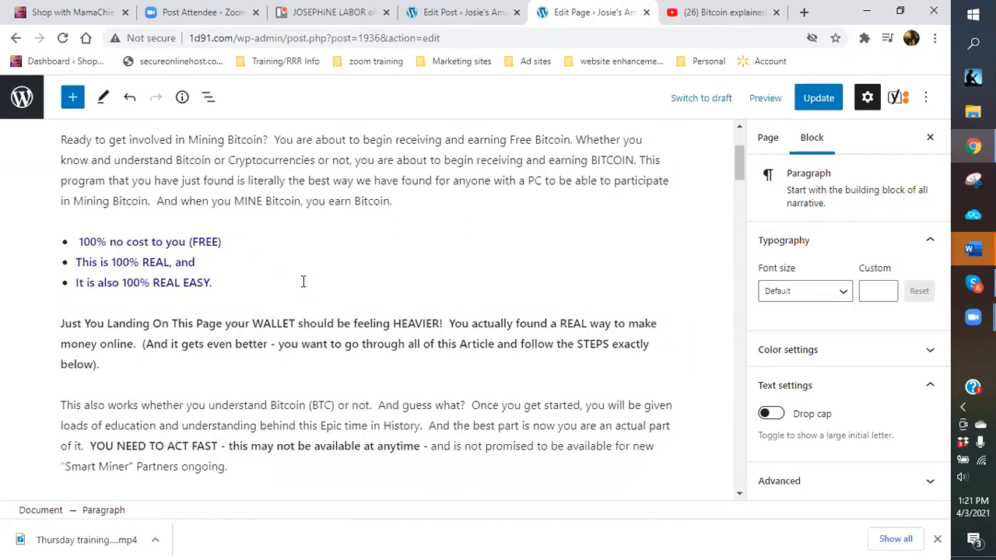
scroll(301, 282, down, 1)
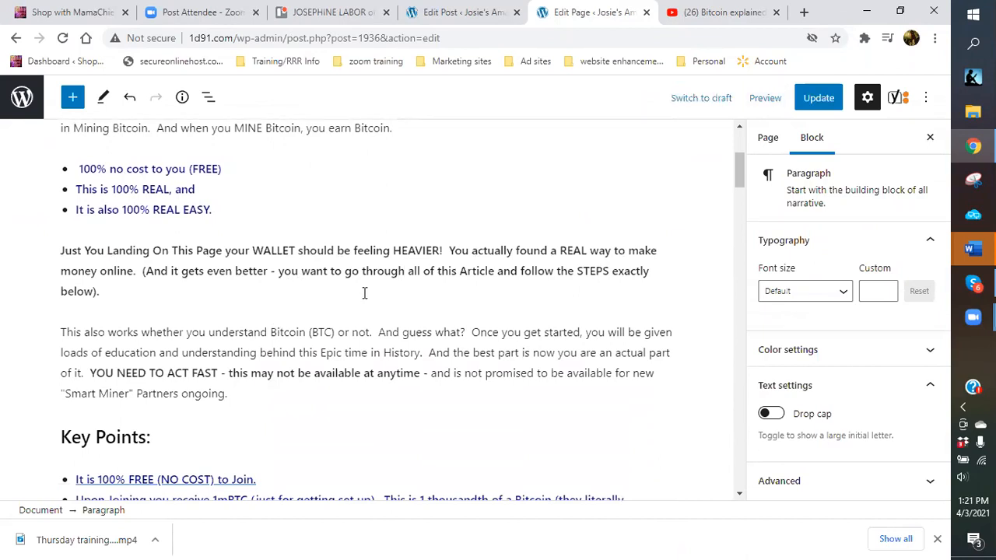
scroll(347, 288, down, 1)
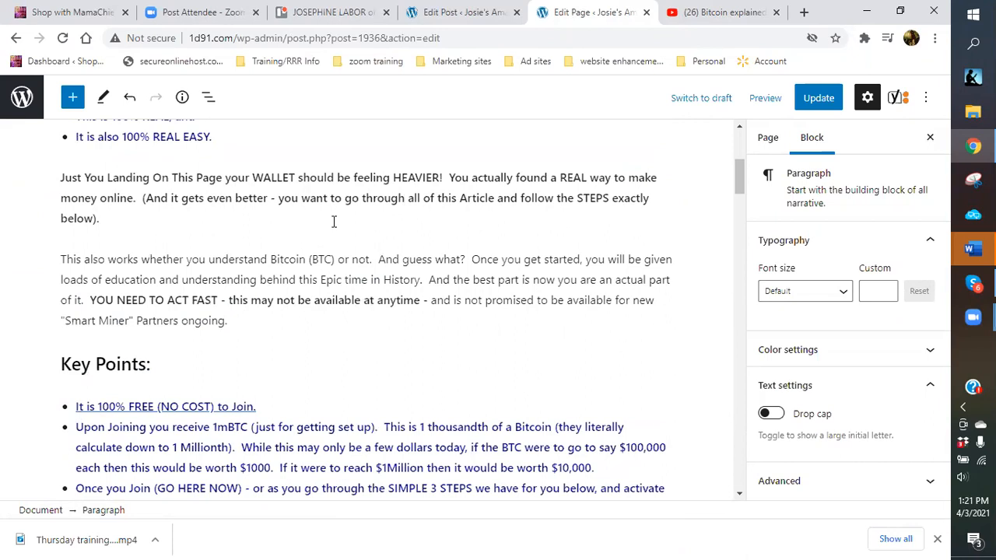
scroll(332, 325, down, 5)
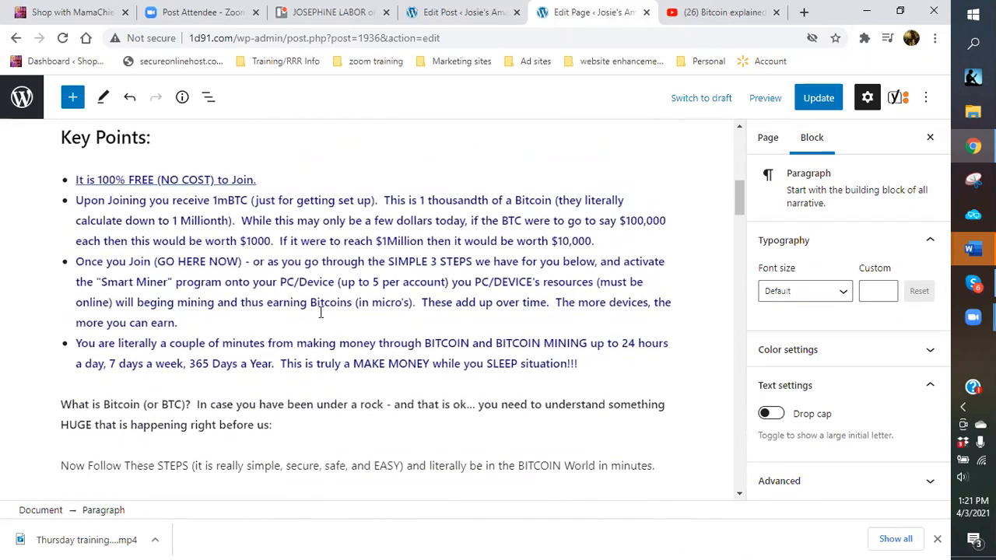
mouse_move(365, 310)
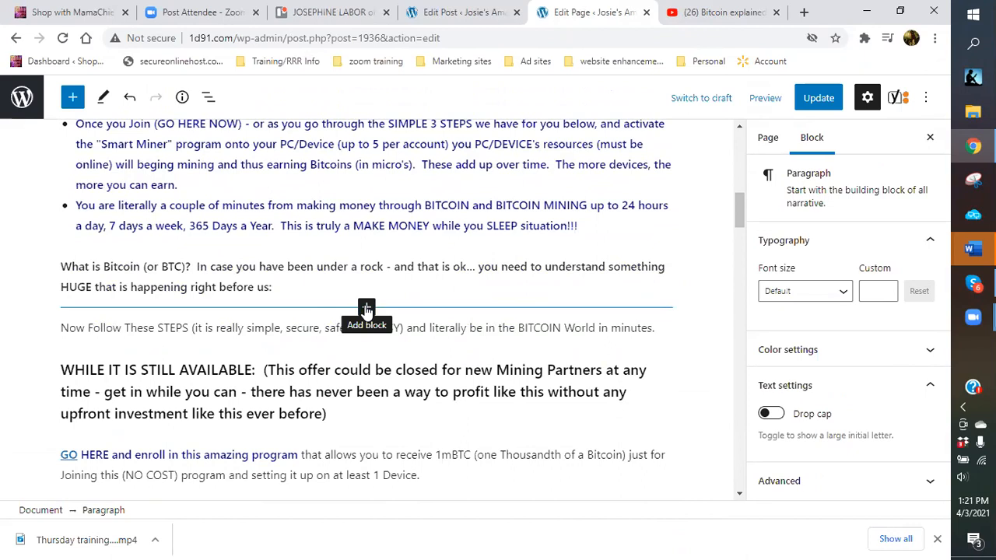
Insert a Custom HTML block under 'What is Bitcoin' and paste the YouTube iframe code.
click(366, 310)
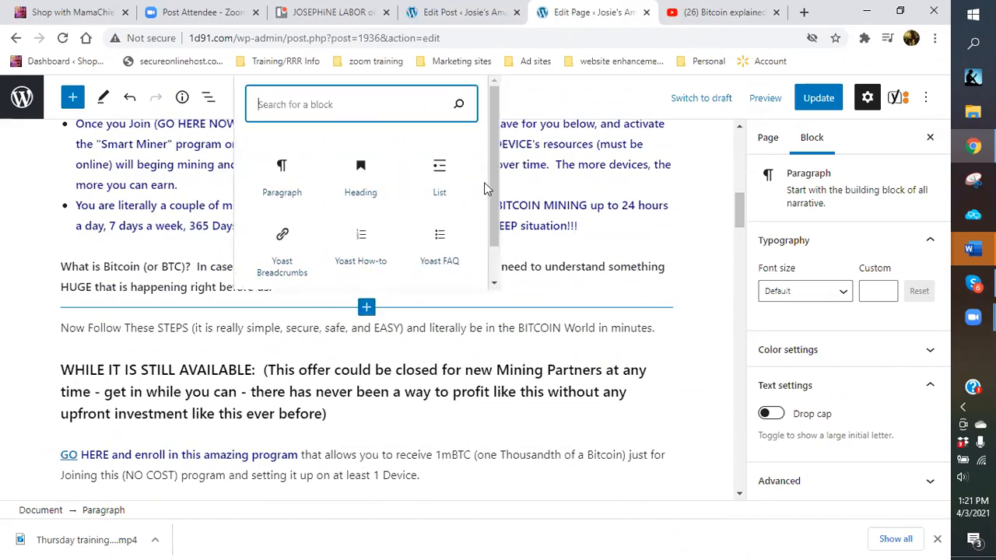
scroll(490, 172, down, 1)
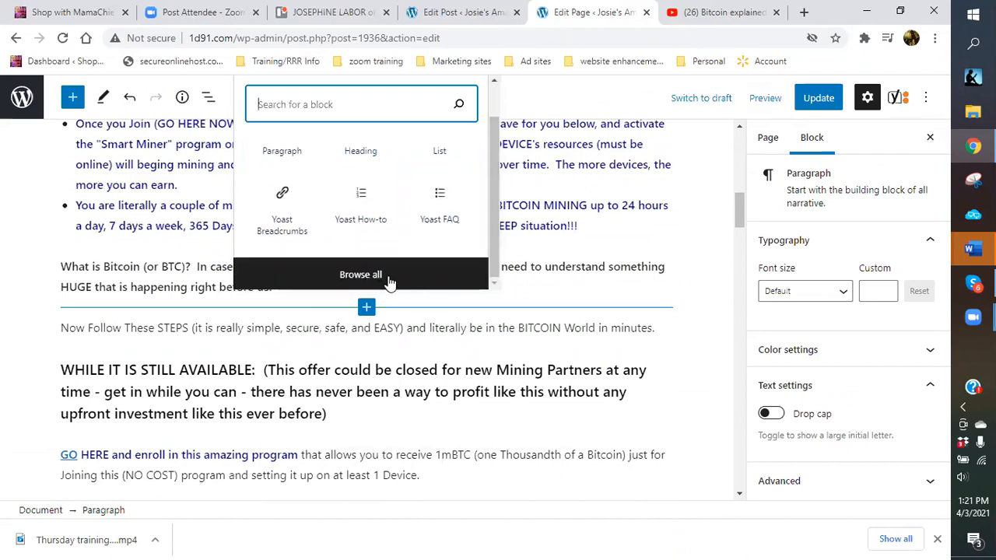
click(389, 281)
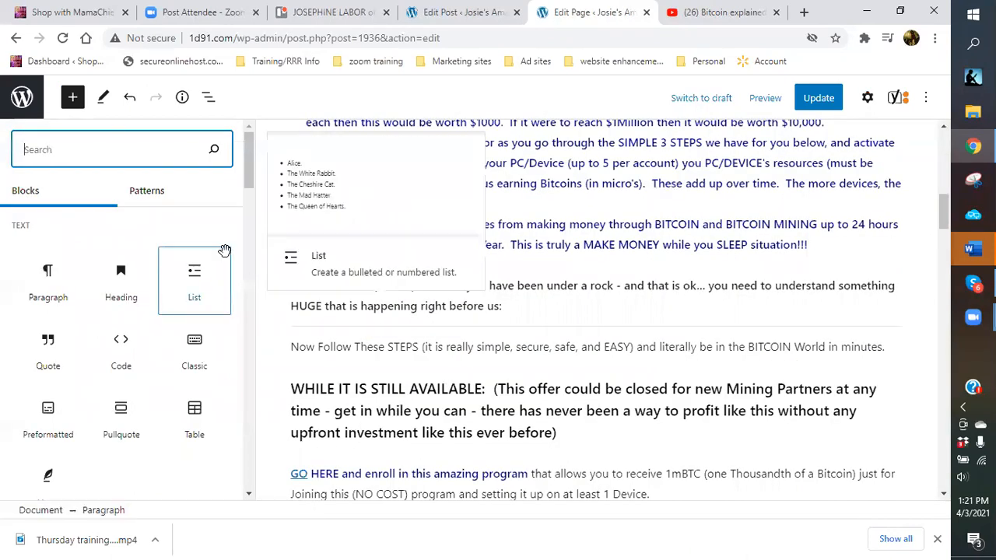
scroll(241, 256, down, 1)
scroll(242, 255, down, 3)
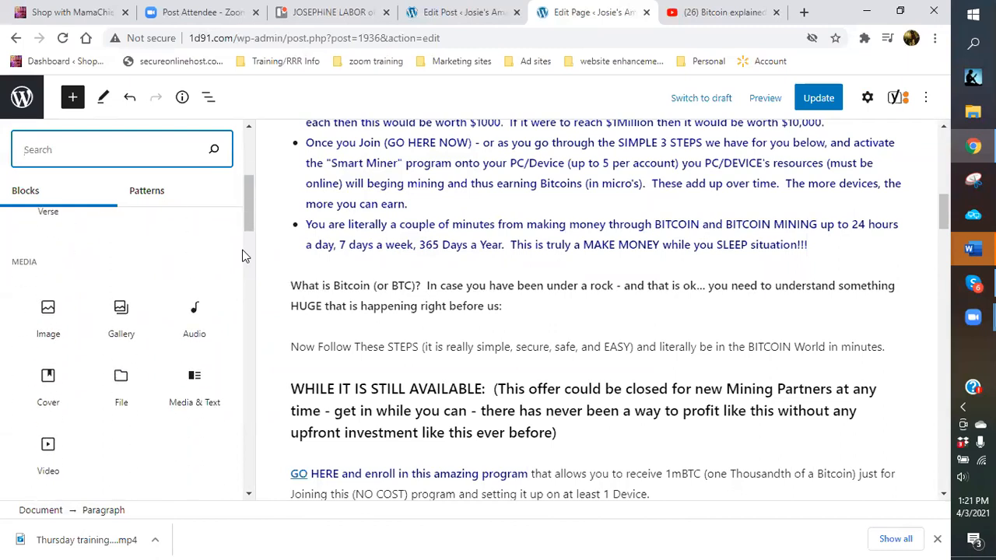
scroll(242, 255, down, 4)
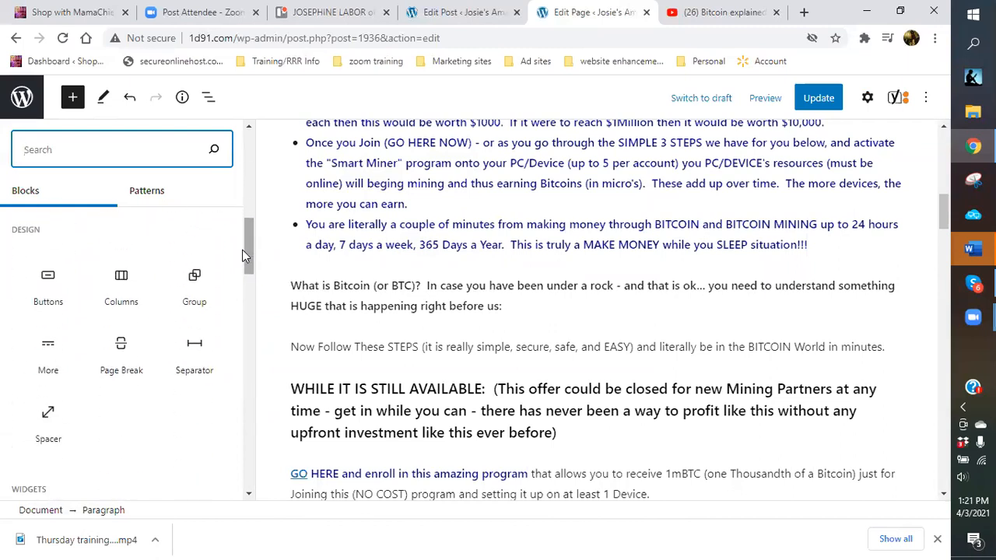
scroll(242, 250, down, 3)
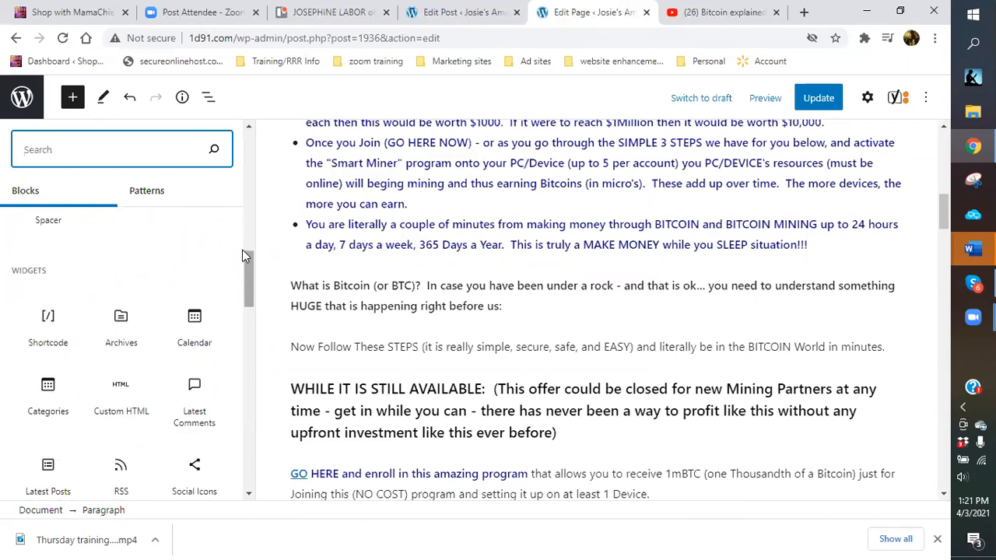
scroll(242, 255, down, 1)
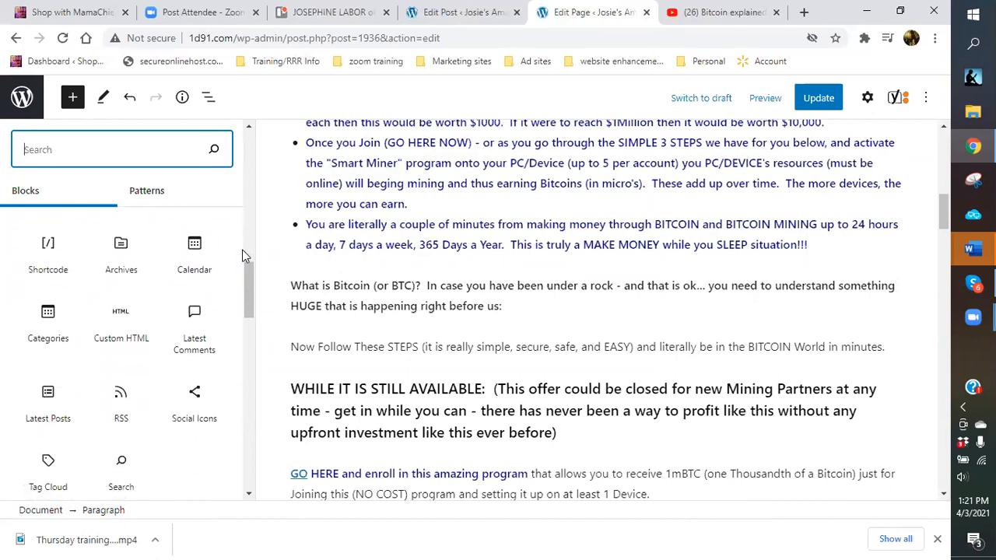
click(123, 339)
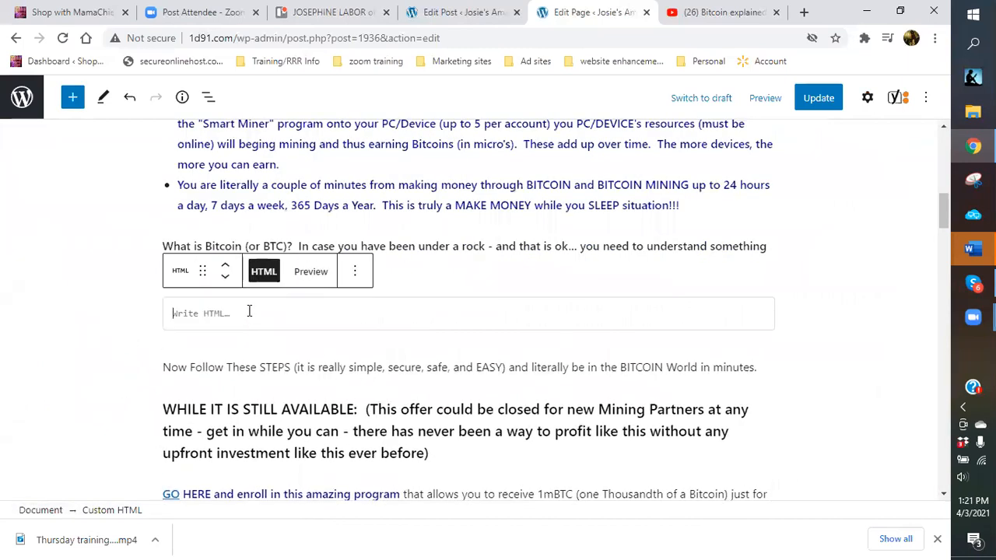
right_click(243, 319)
click(272, 184)
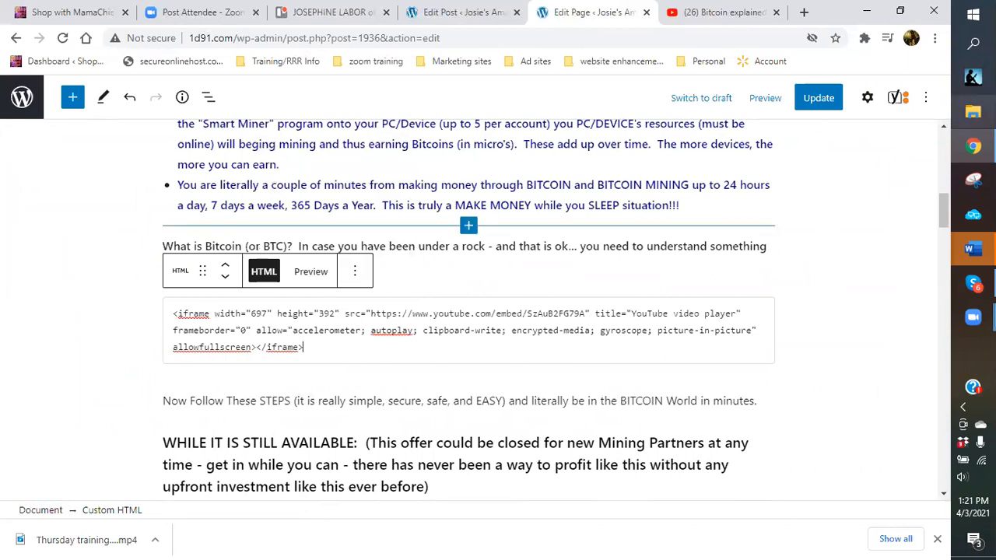
Copy the ?modestbranding parameter string from the Word notes, then select the quote after the video ID.
mouse_move(973, 249)
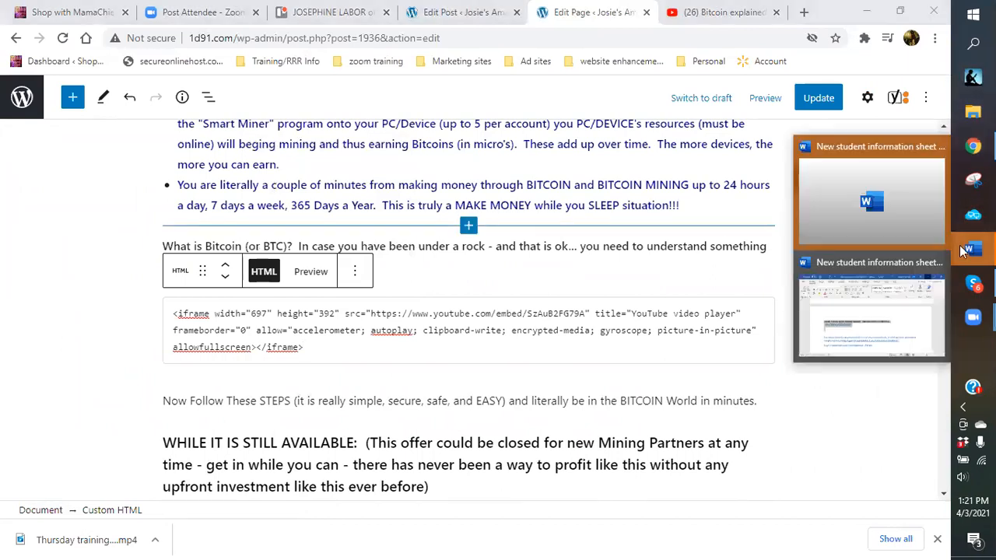
click(871, 311)
scroll(595, 376, down, 10)
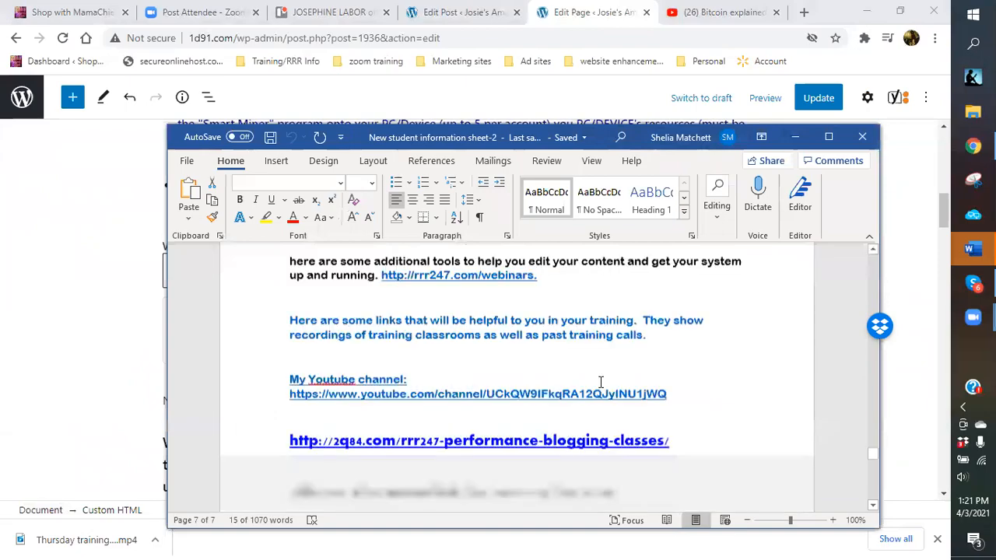
scroll(589, 374, up, 4)
scroll(565, 367, up, 20)
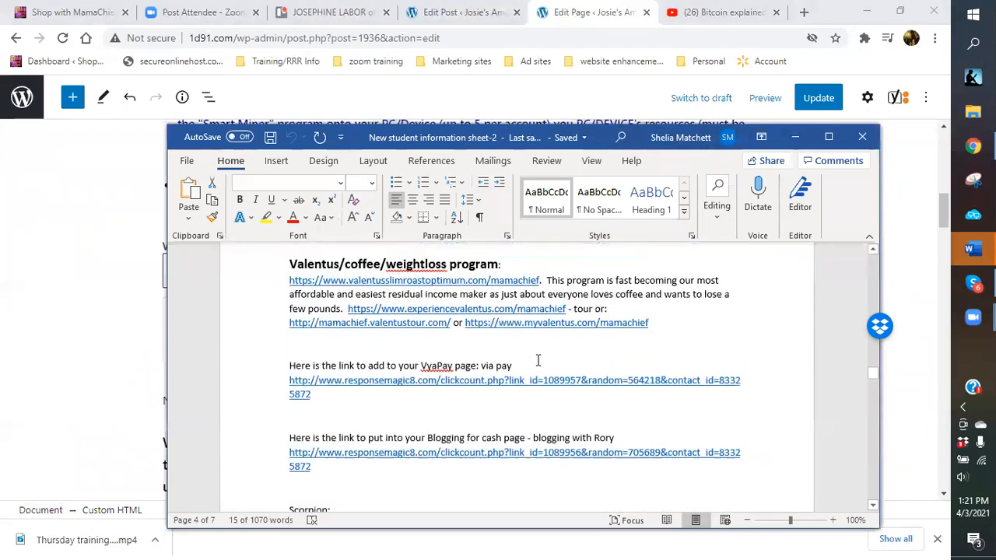
scroll(521, 356, up, 20)
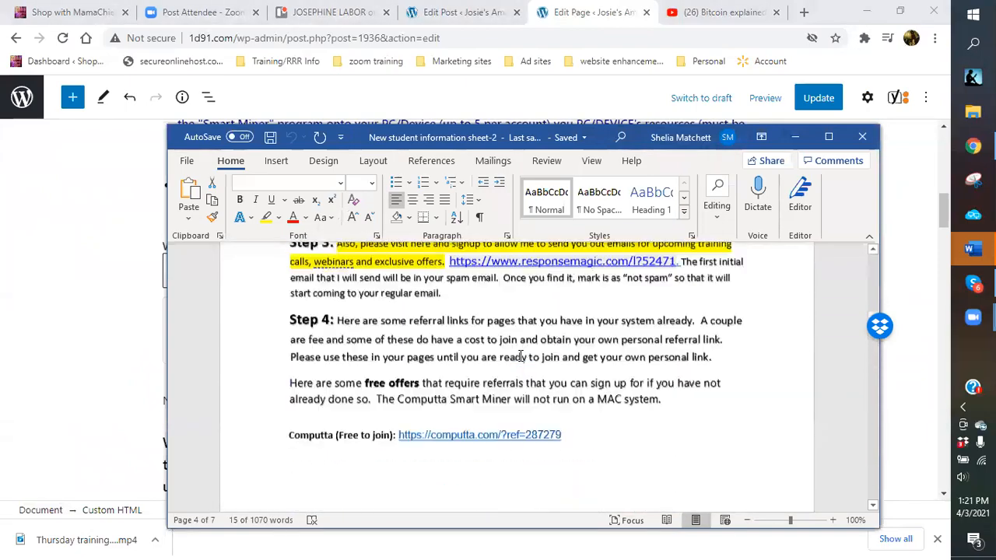
scroll(520, 357, down, 1)
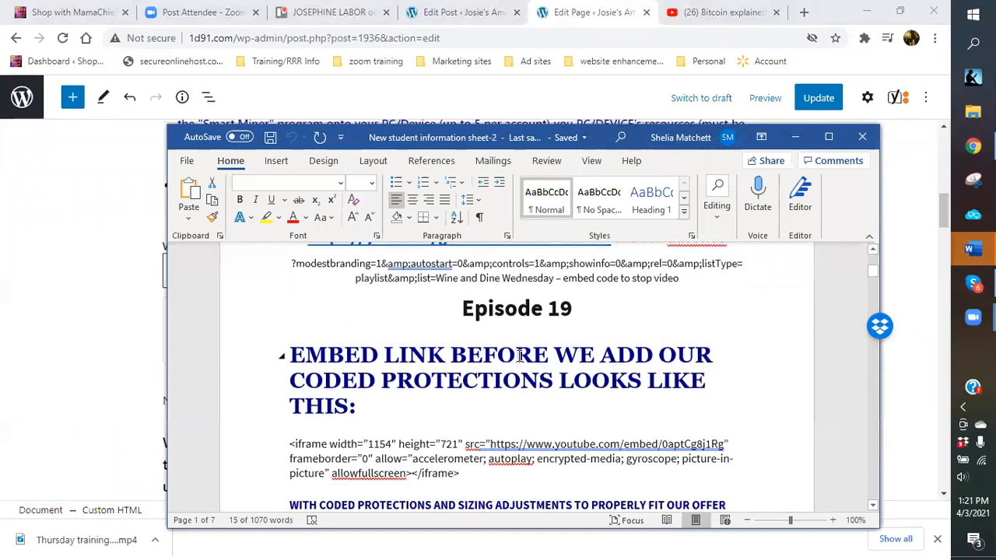
scroll(510, 356, down, 3)
scroll(506, 355, up, 5)
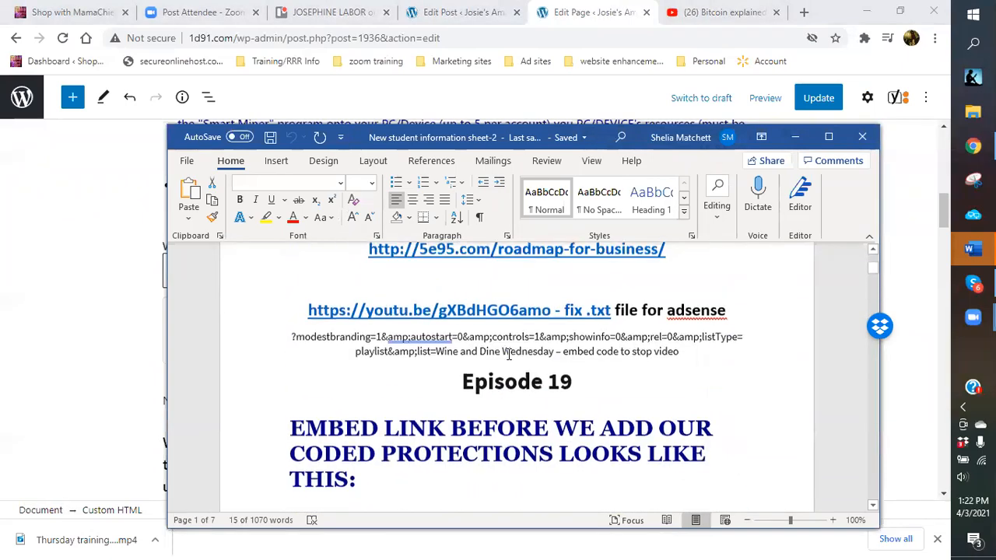
scroll(493, 352, up, 1)
scroll(493, 352, down, 6)
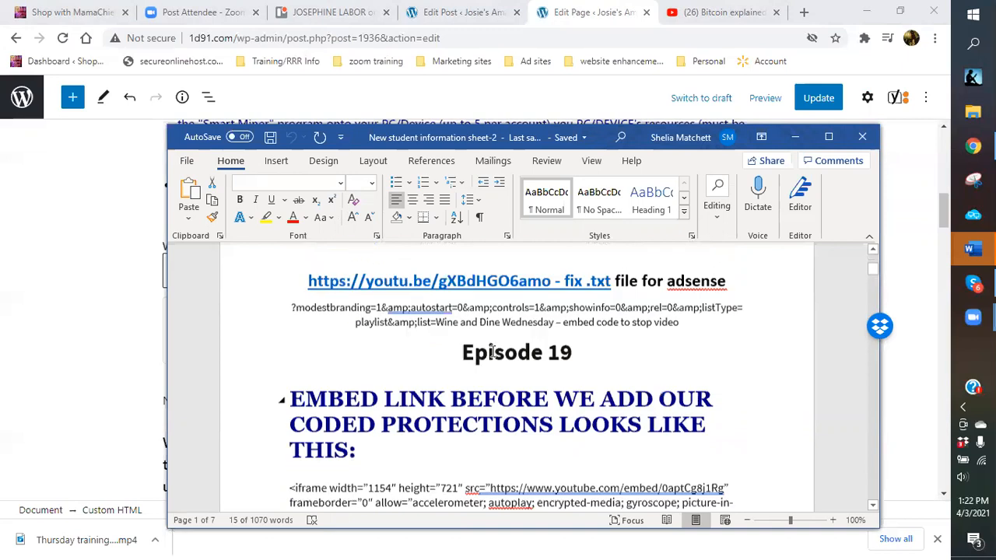
scroll(493, 351, down, 4)
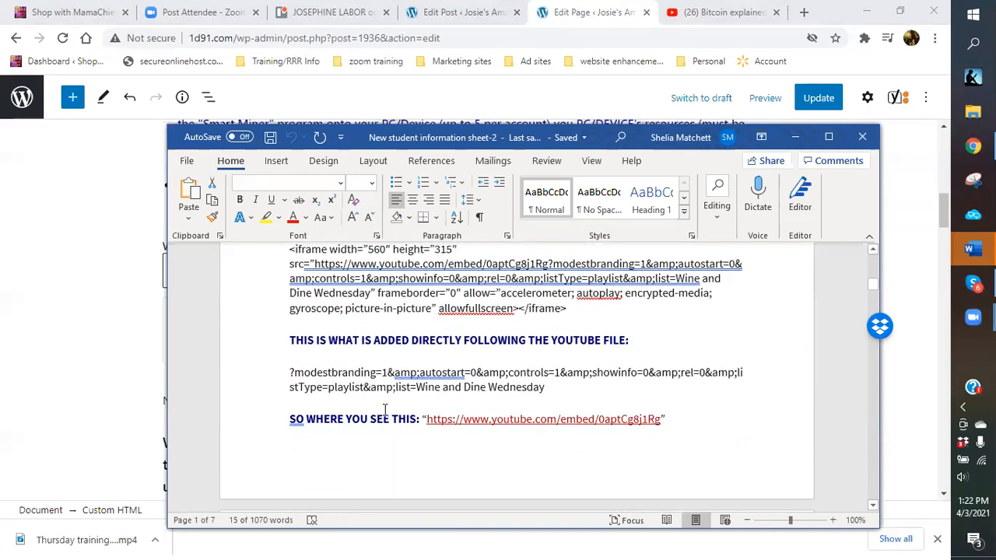
drag(286, 370, 589, 384)
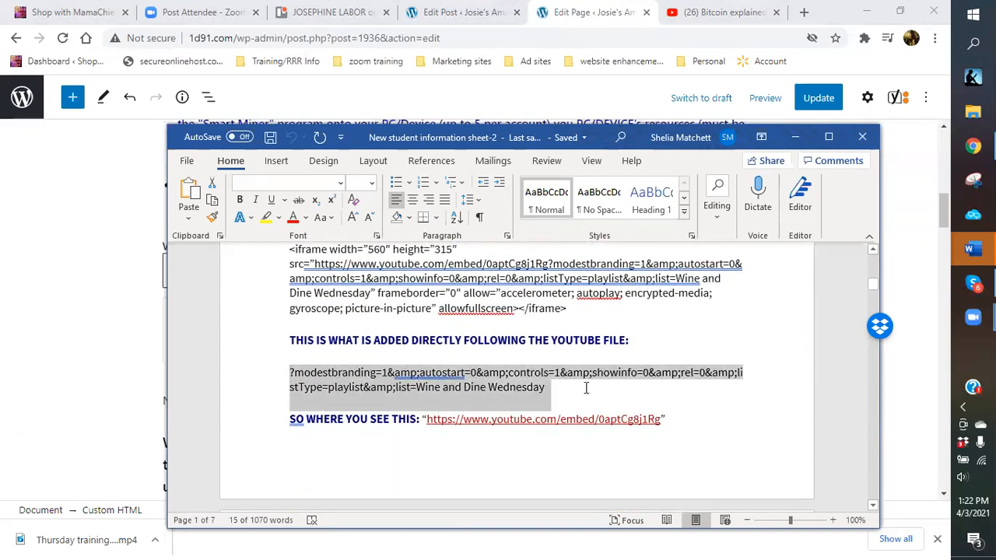
right_click(523, 384)
click(563, 156)
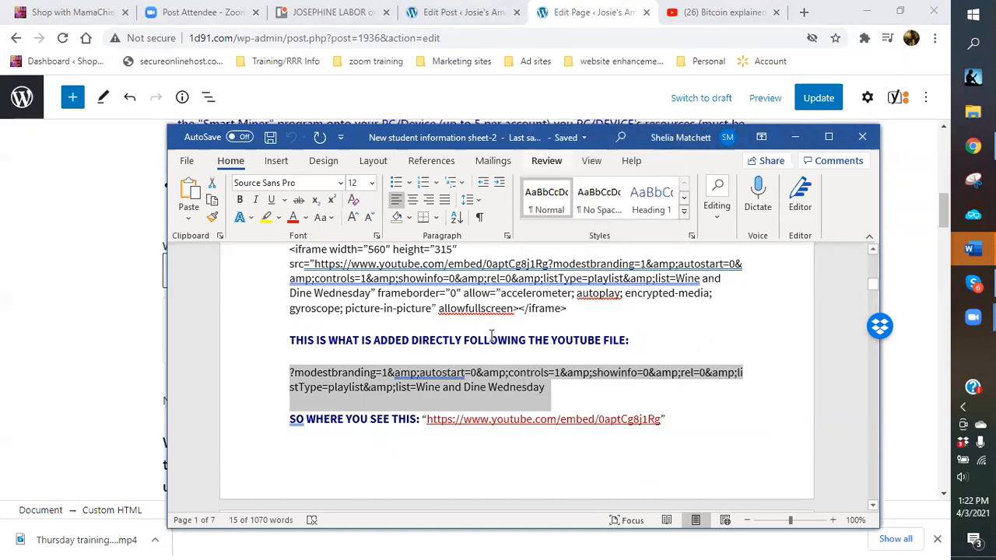
key(alt+Tab)
drag(589, 314, 596, 314)
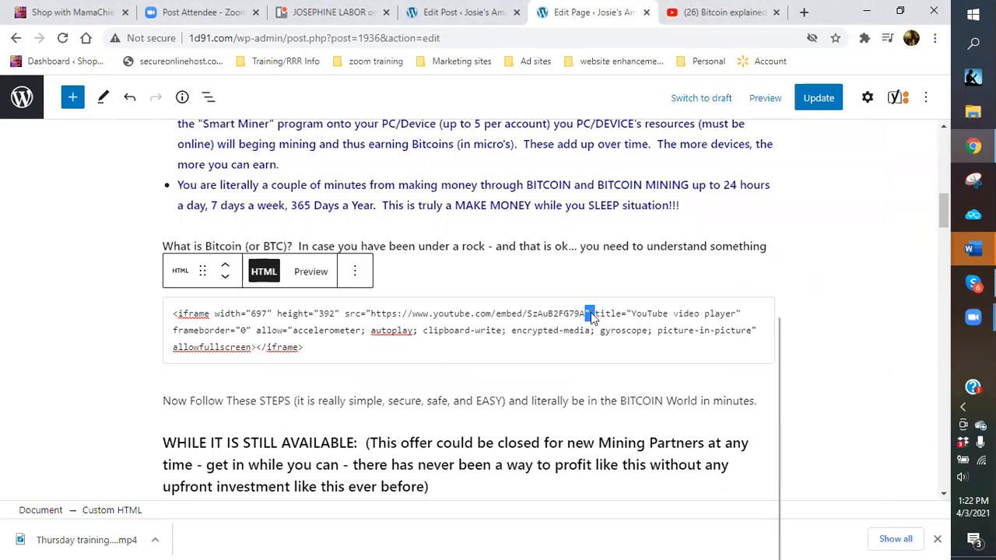
Paste the modestbranding parameters after the video ID and preview the embedded video.
right_click(590, 314)
click(628, 382)
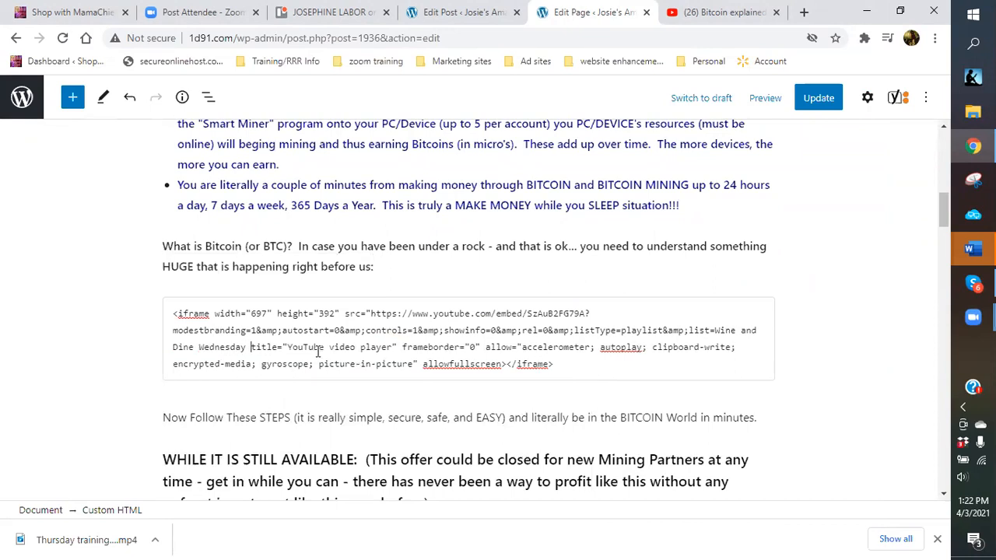
click(307, 273)
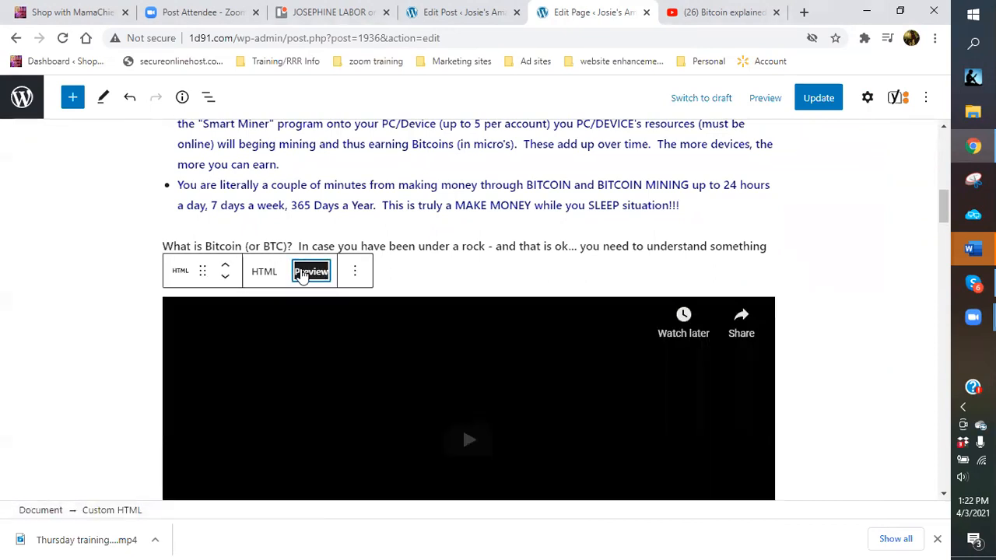
scroll(573, 351, down, 2)
scroll(467, 327, up, 2)
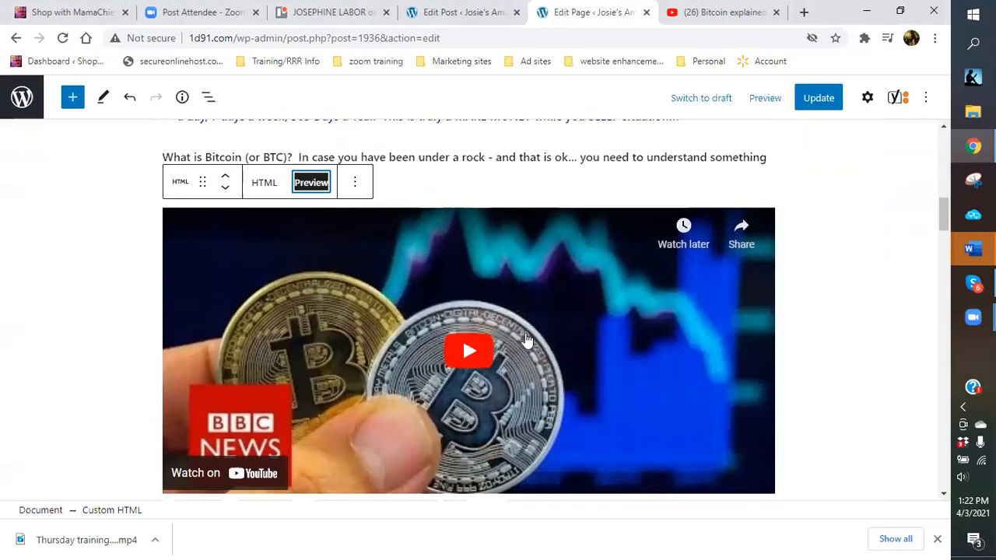
Change the embed width from 697 to 550 and preview the resized video.
click(264, 273)
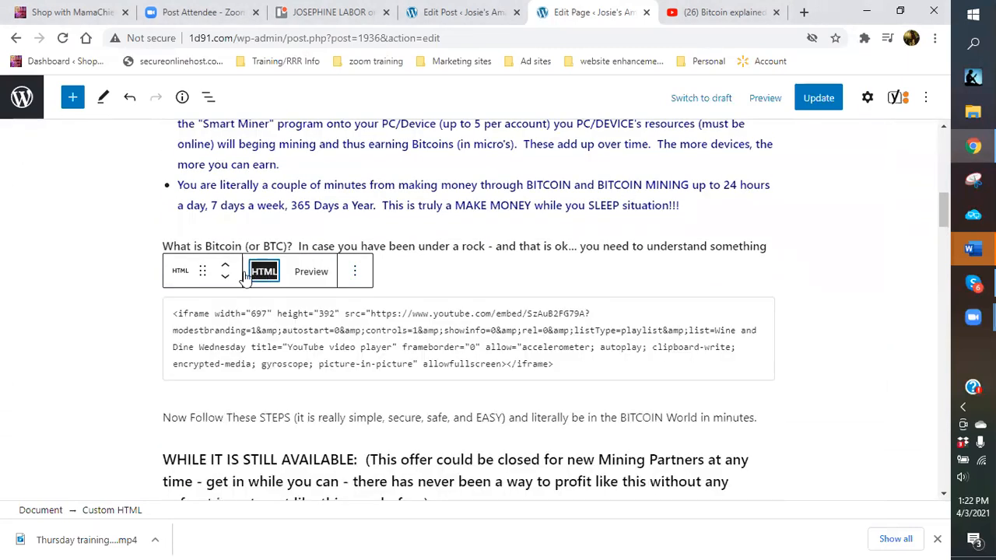
click(265, 313)
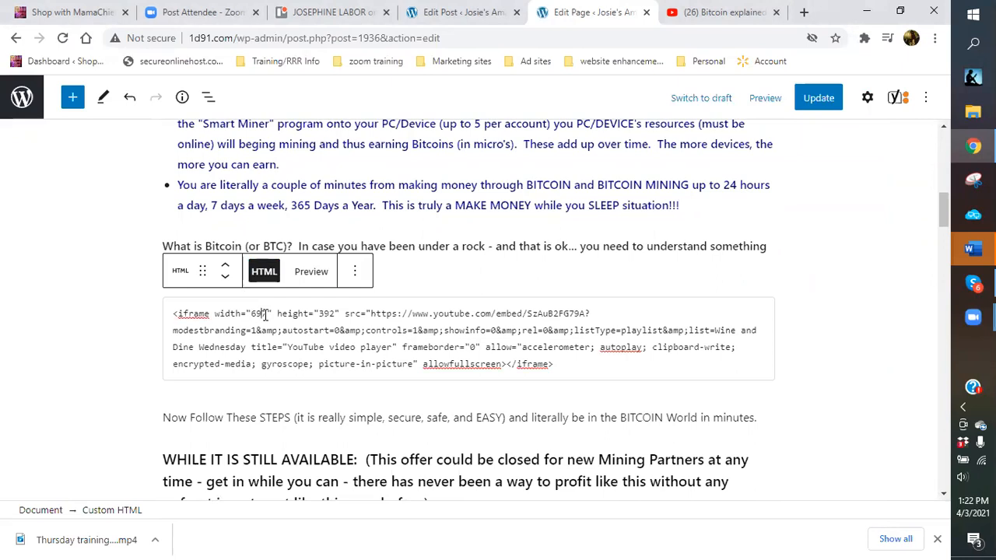
key(BackSpace)
key(BackSpace)
key(BackSpace)
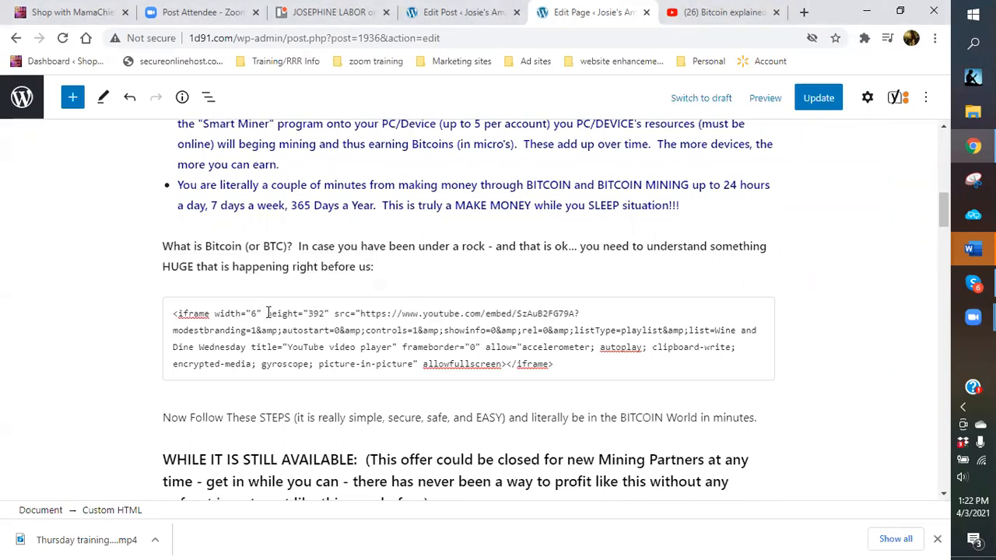
text(550)
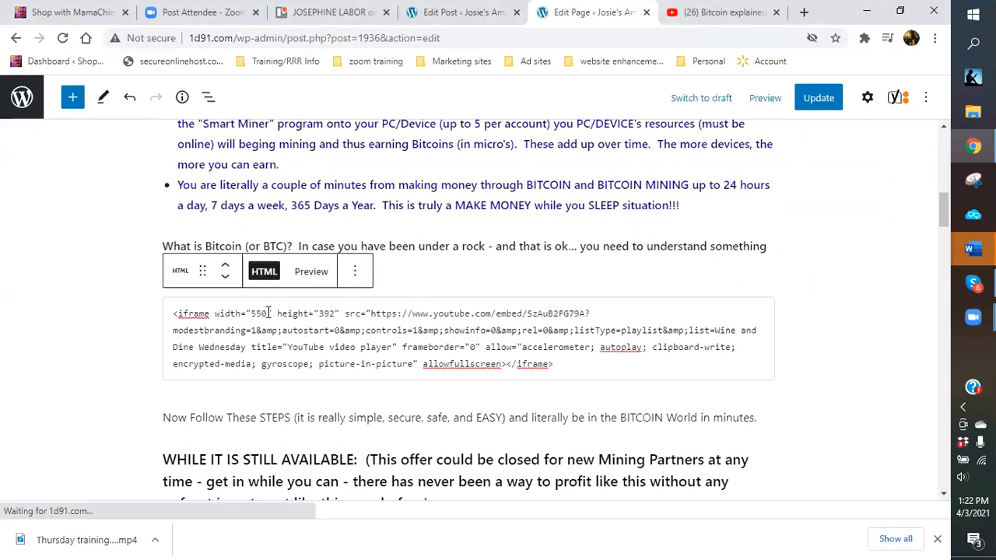
click(490, 269)
click(330, 319)
click(316, 273)
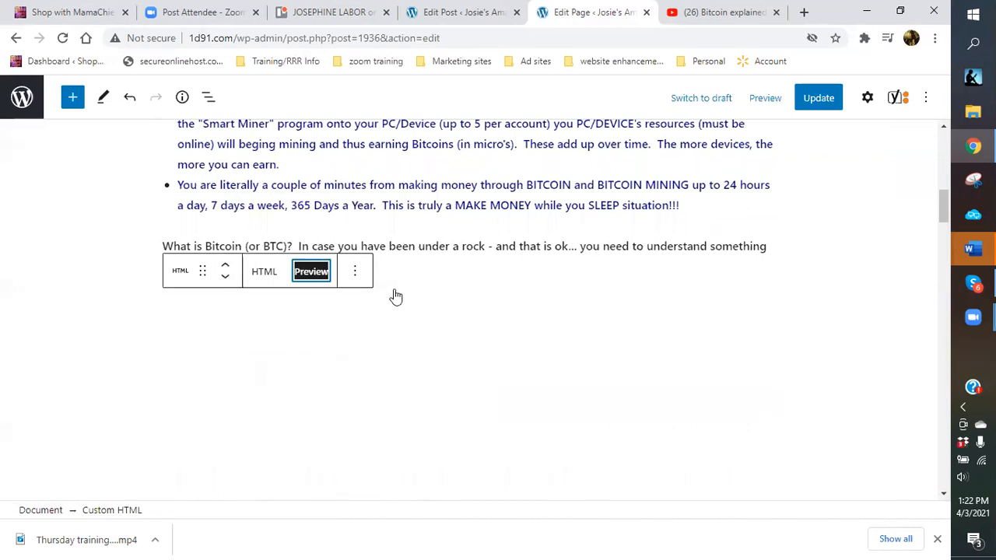
scroll(801, 329, down, 3)
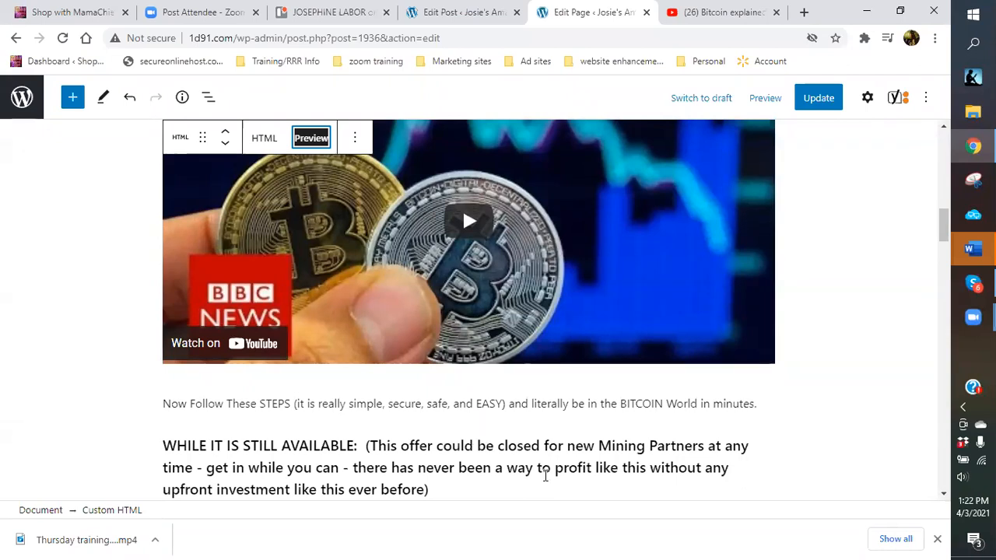
scroll(494, 438, down, 2)
scroll(451, 408, up, 1)
scroll(436, 389, up, 1)
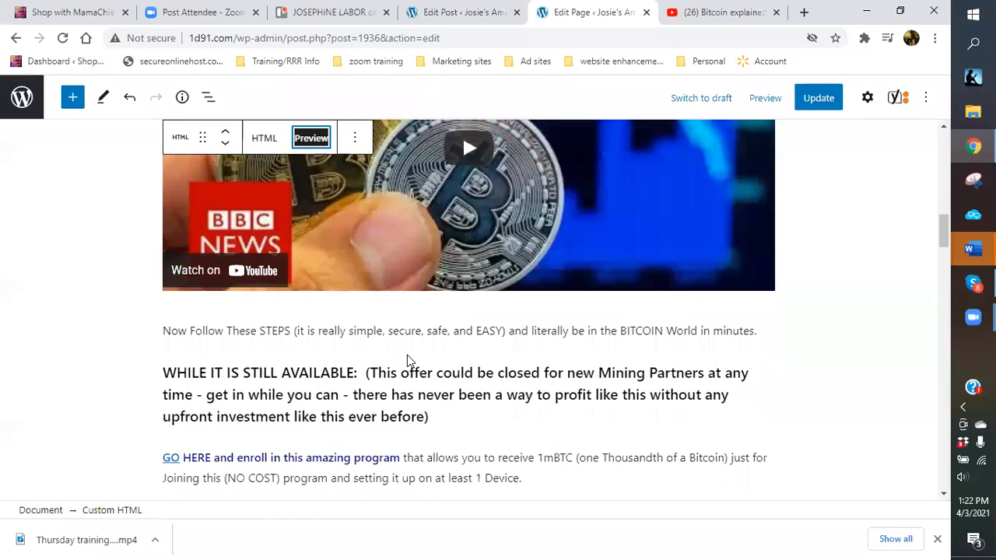
Add a numbered list below the video: 'Down load program...', 'Open program on your computer.', and a third step.
click(468, 352)
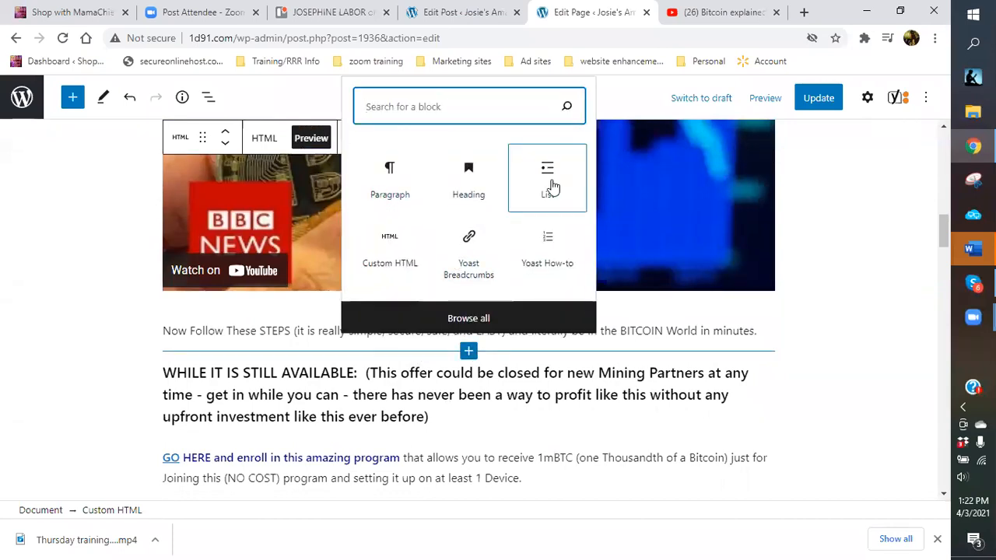
click(552, 185)
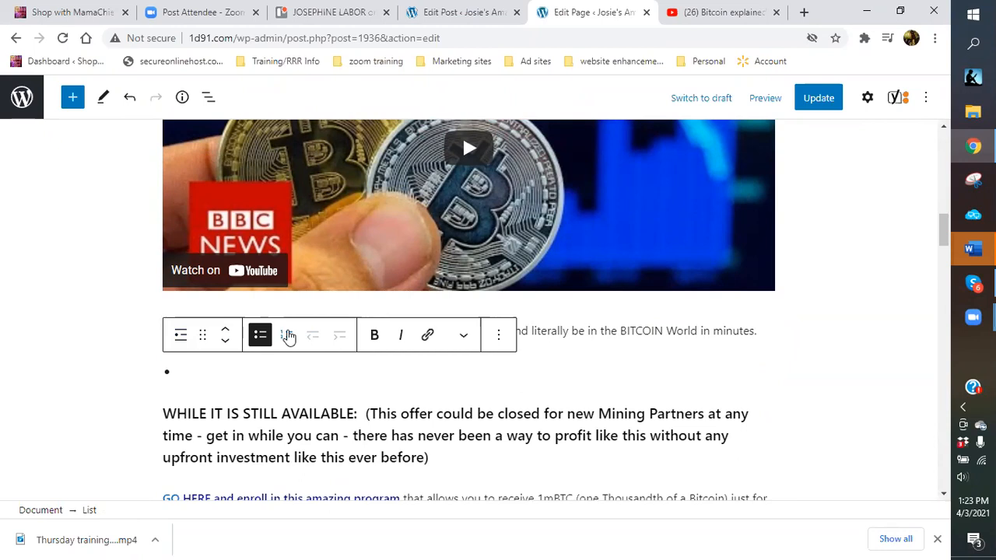
click(287, 335)
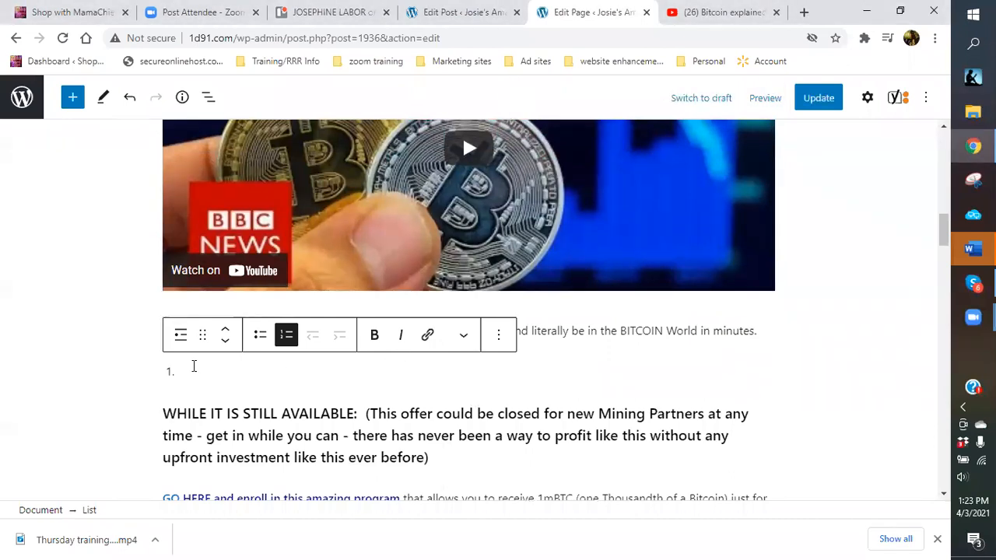
text(D)
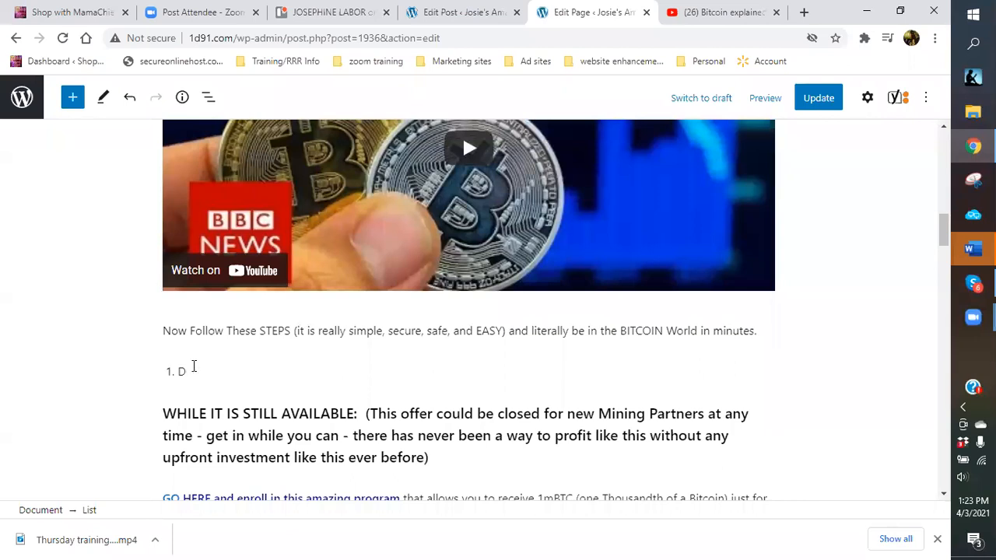
text(own load p)
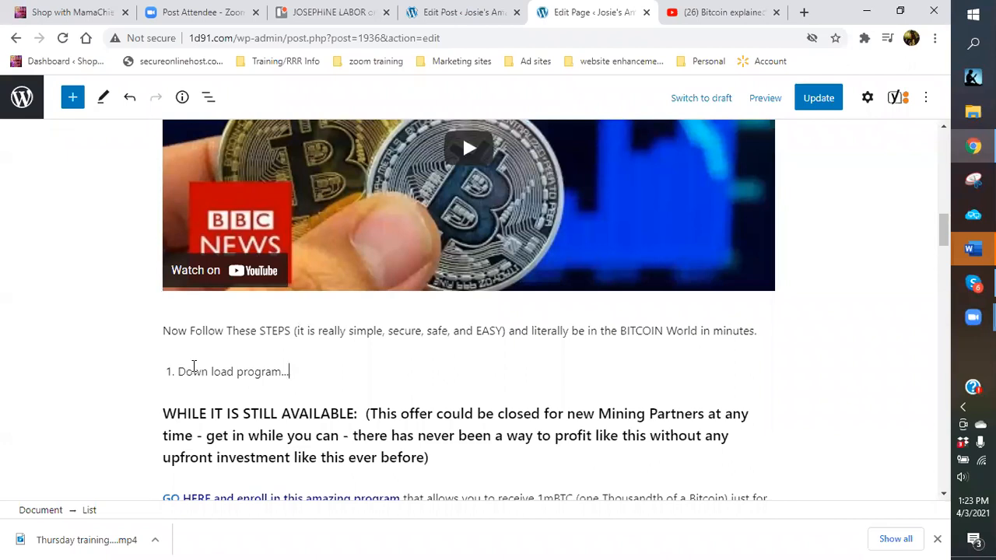
text(rogram...)
key(Return)
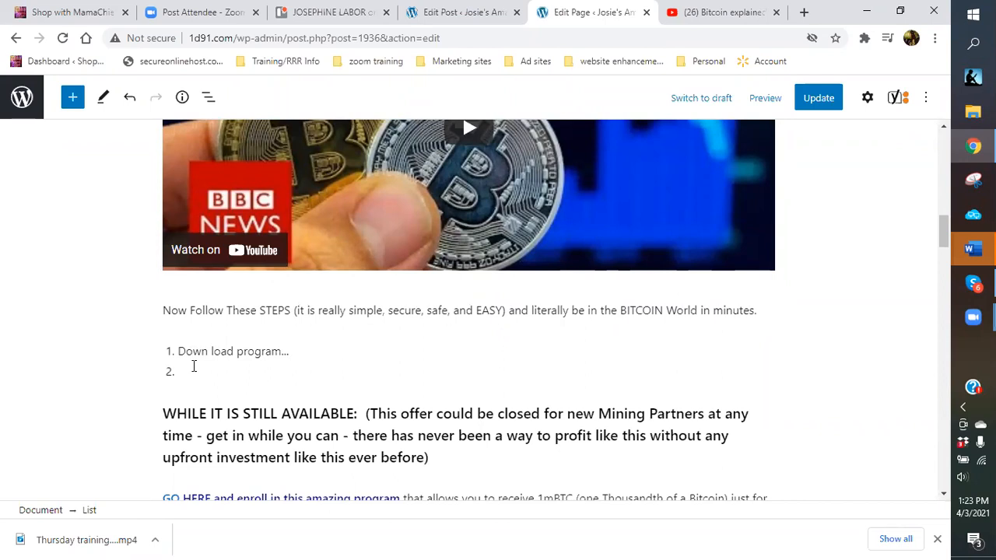
text(Opewn)
key(BackSpace)
text(program on your comp)
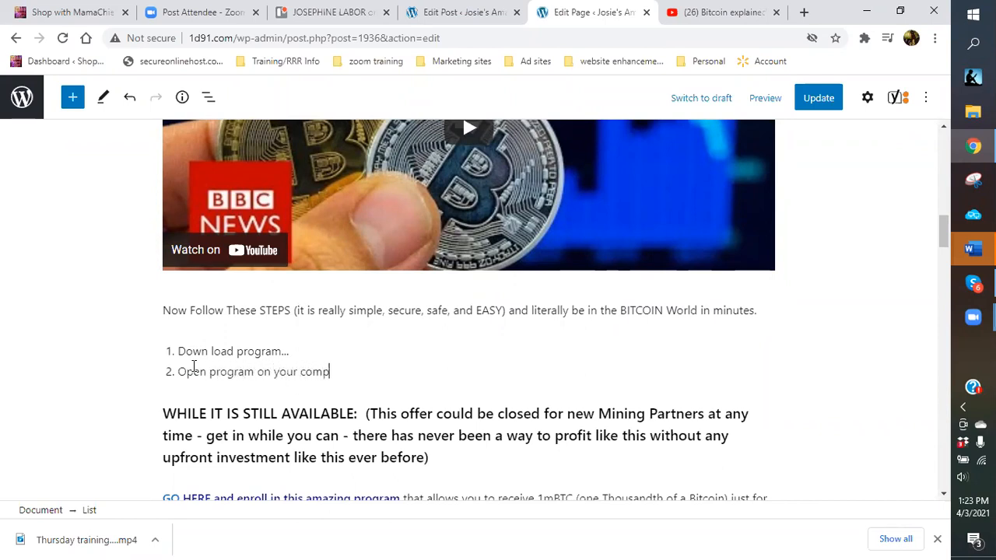
text(uter.)
key(Return)
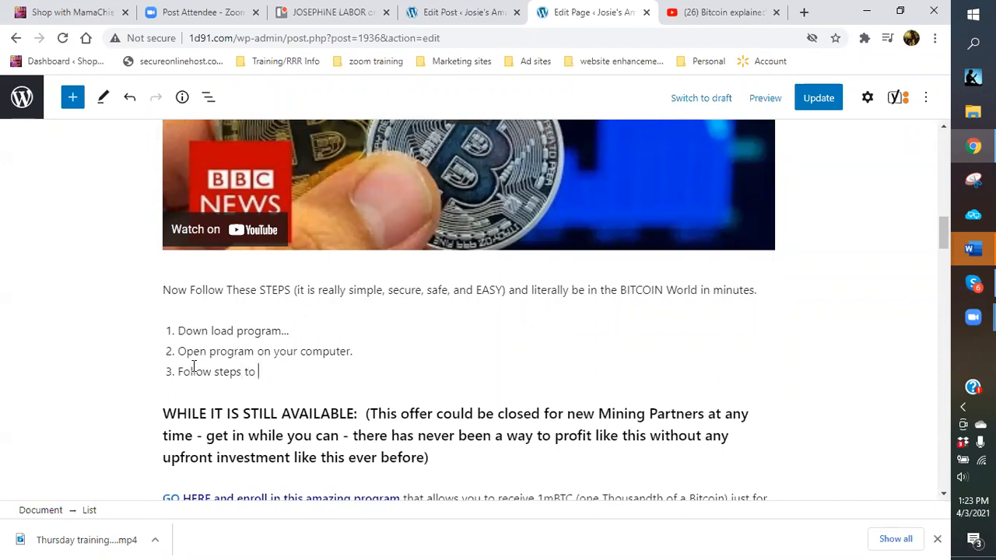
click(804, 12)
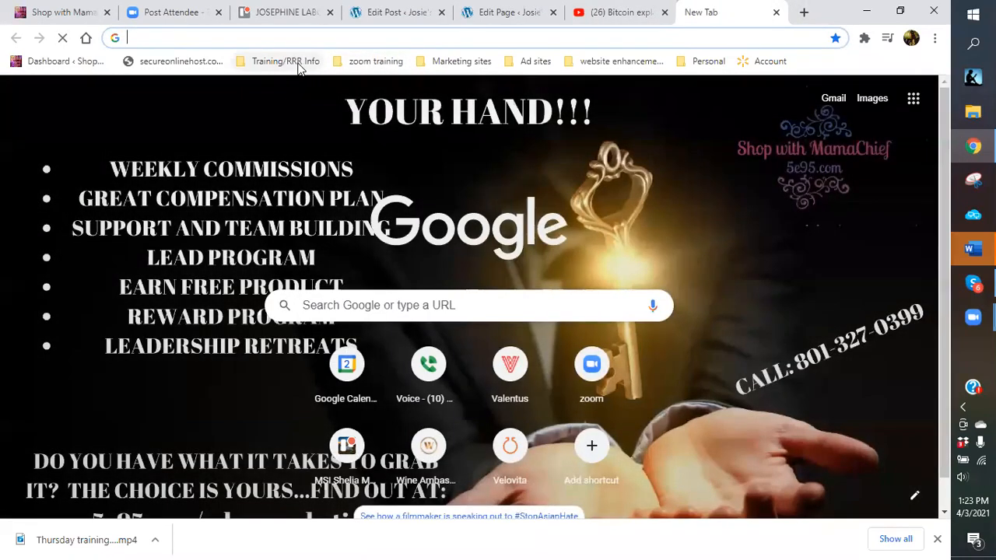
Open the 'bitcoin' doc from the Ad templates > Bitcoin folder via the Training/RRR Info bookmarks.
click(297, 64)
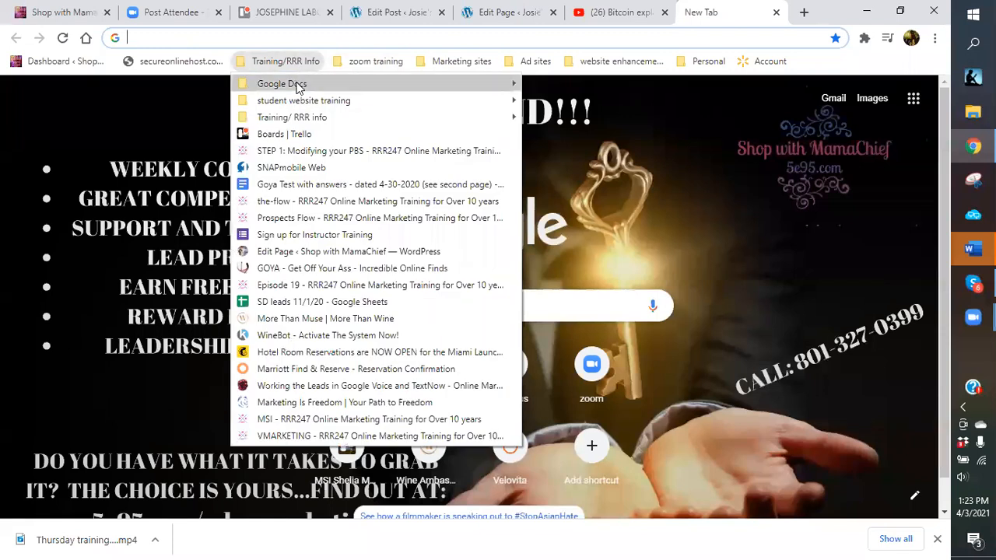
mouse_move(491, 100)
click(601, 136)
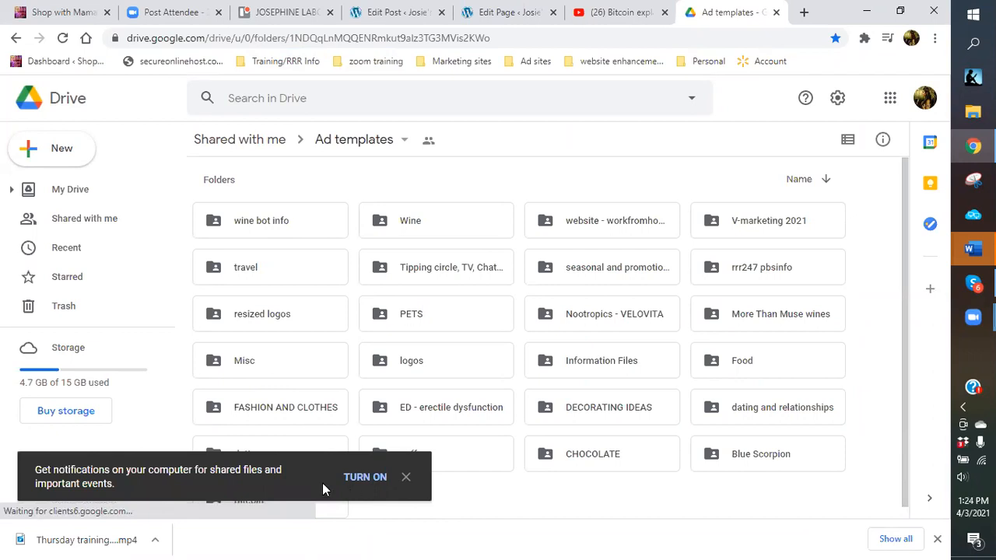
click(388, 478)
click(272, 504)
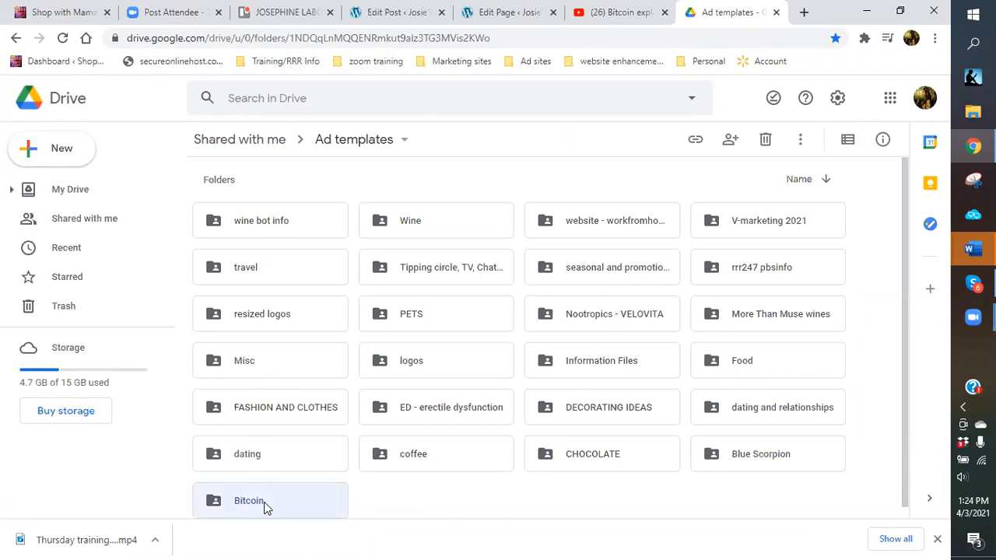
double_click(263, 502)
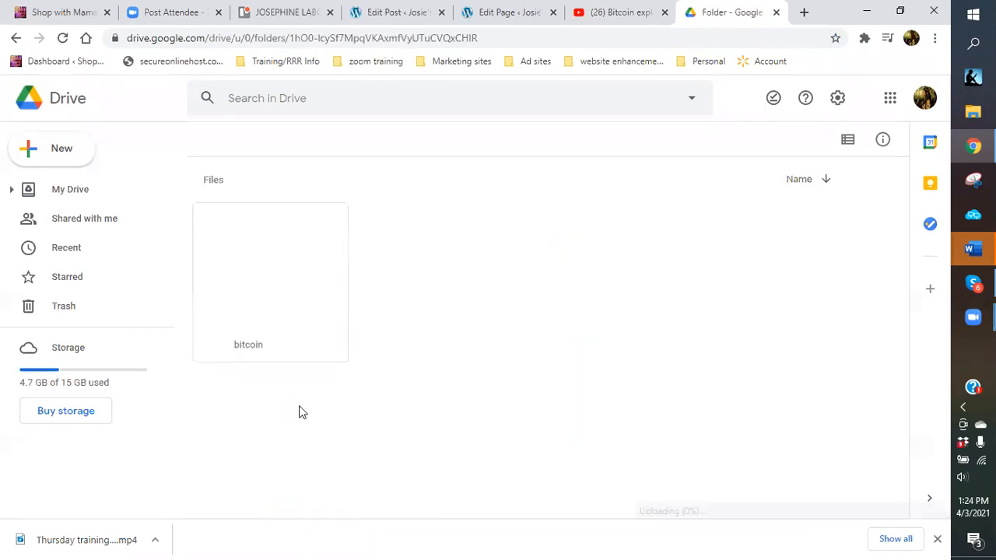
double_click(322, 272)
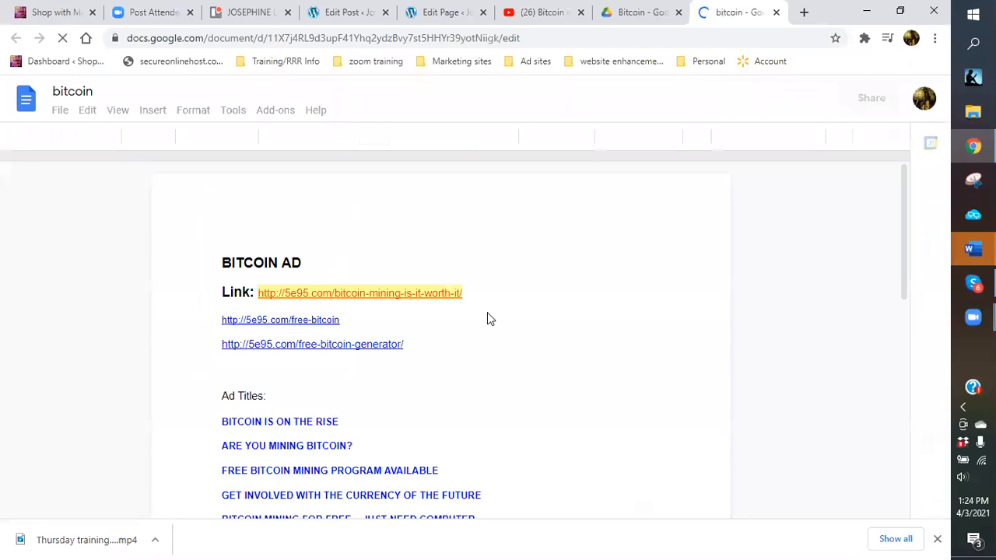
Copy numbered steps 1–6 from the bitcoin Google Doc and return to the WordPress editor.
scroll(487, 315, down, 5)
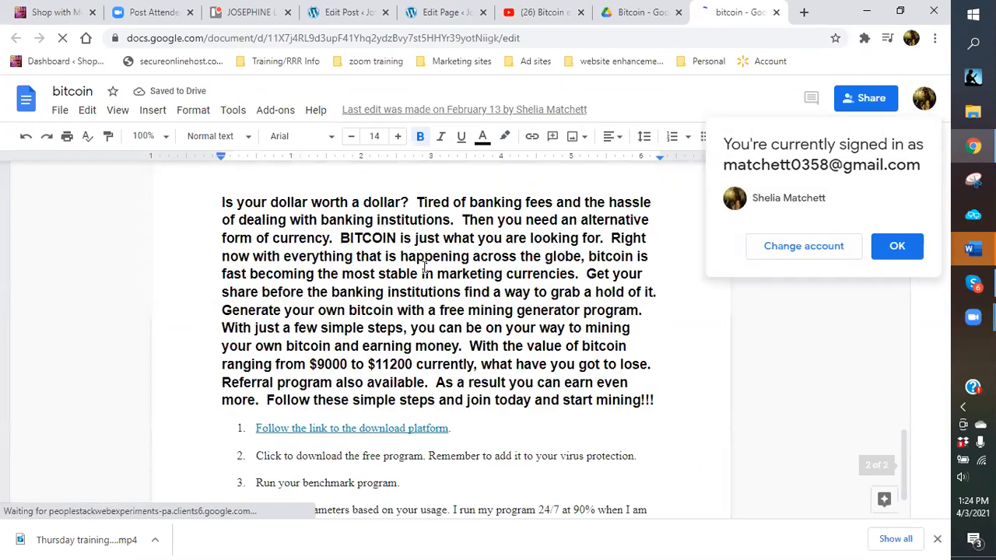
scroll(424, 264, down, 3)
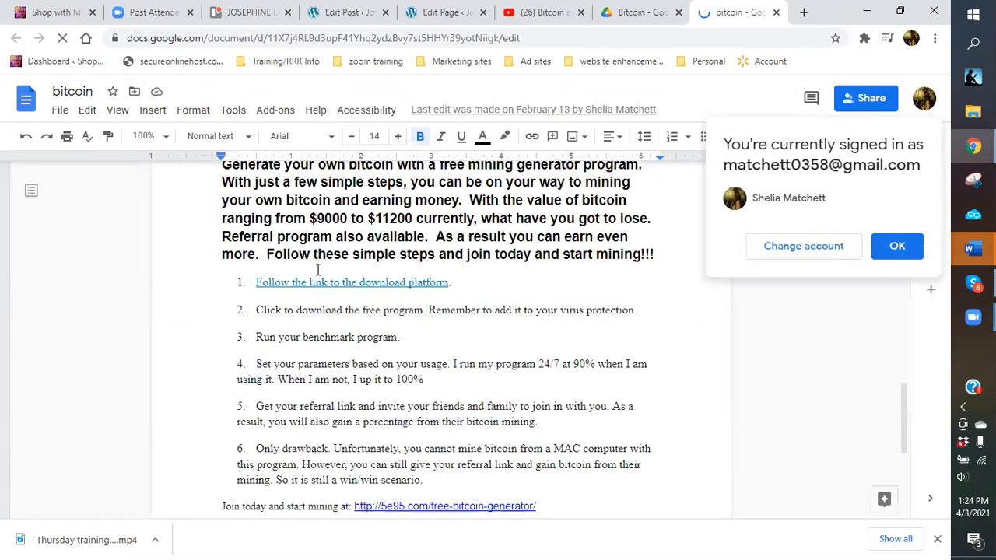
scroll(302, 258, down, 1)
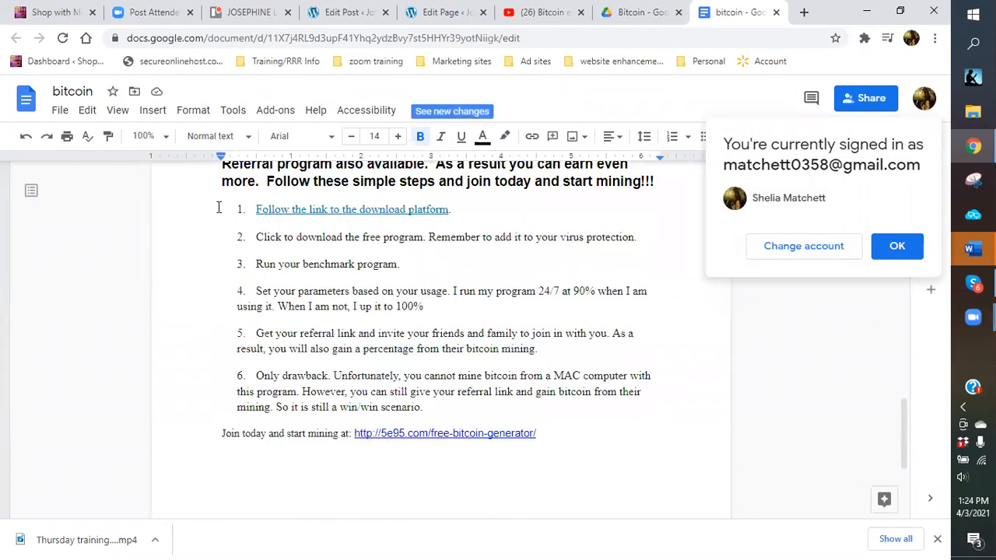
drag(231, 208, 268, 294)
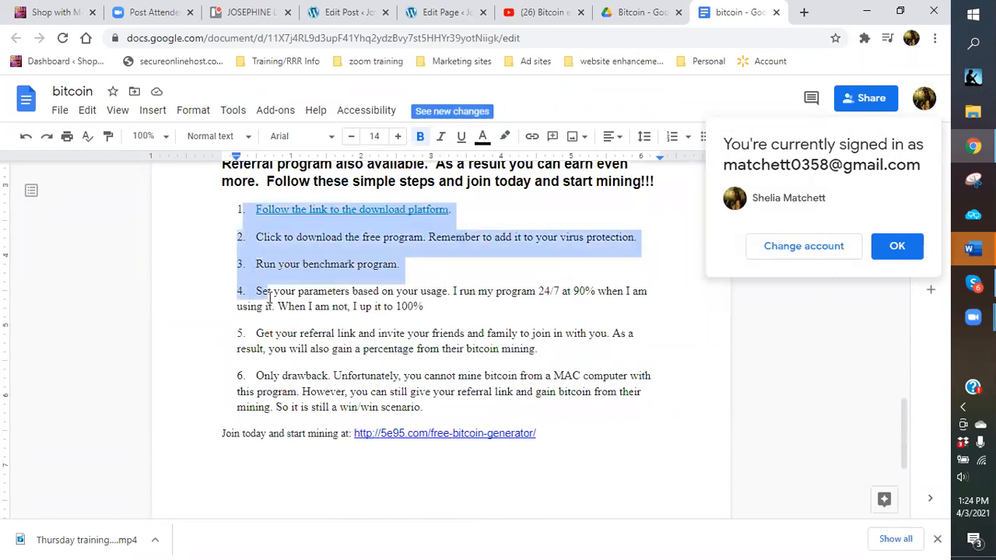
click(223, 208)
drag(224, 207, 422, 406)
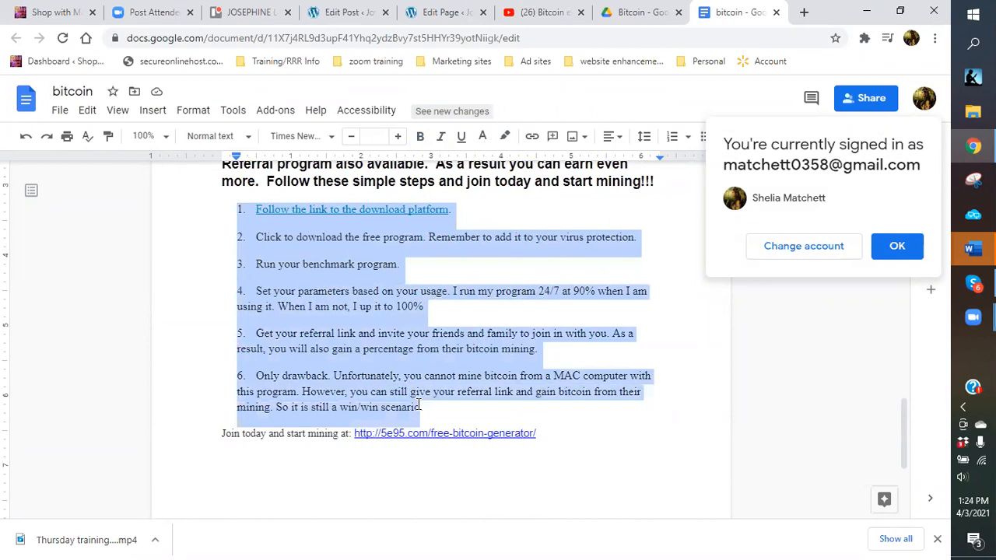
right_click(403, 366)
click(437, 156)
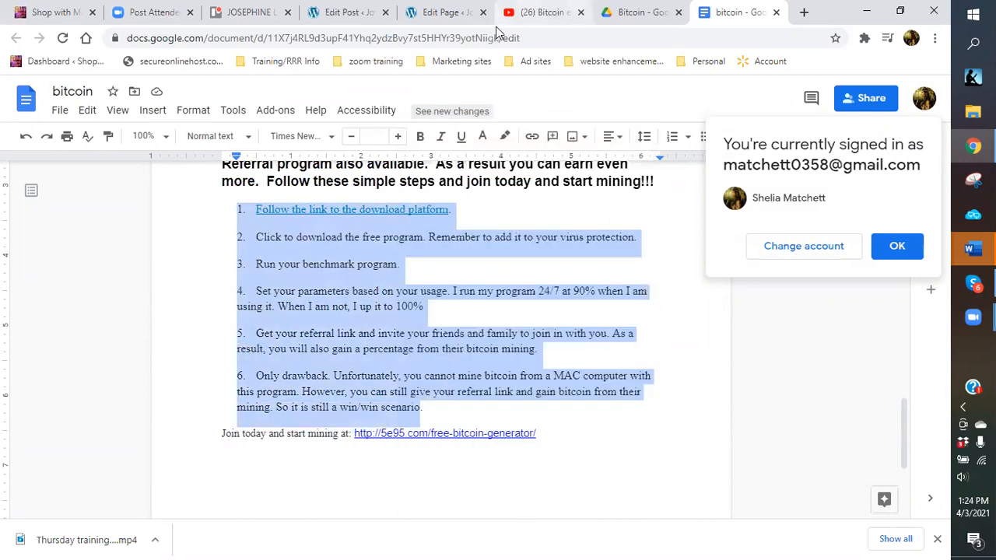
click(435, 14)
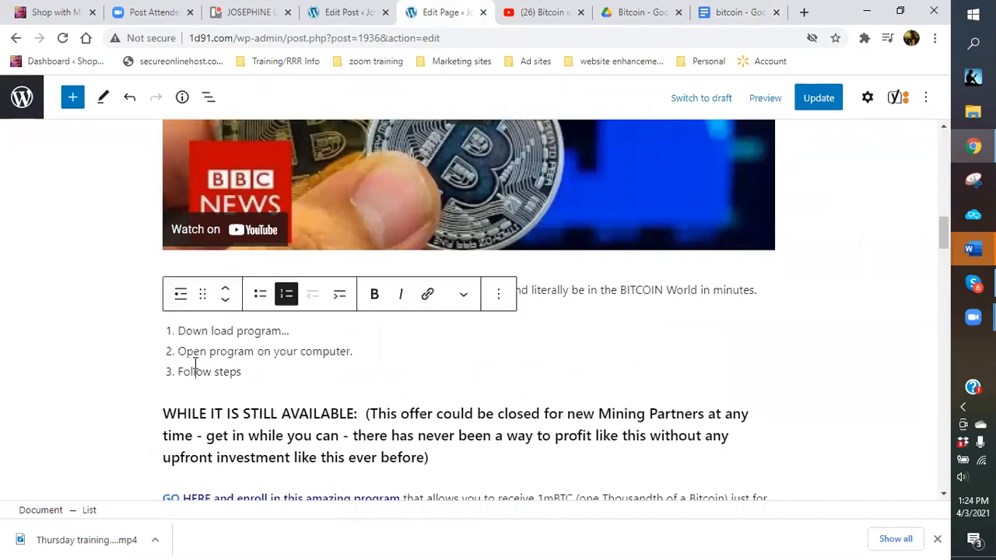
Paste the six copied mining steps over the three placeholder list items.
drag(251, 374, 169, 333)
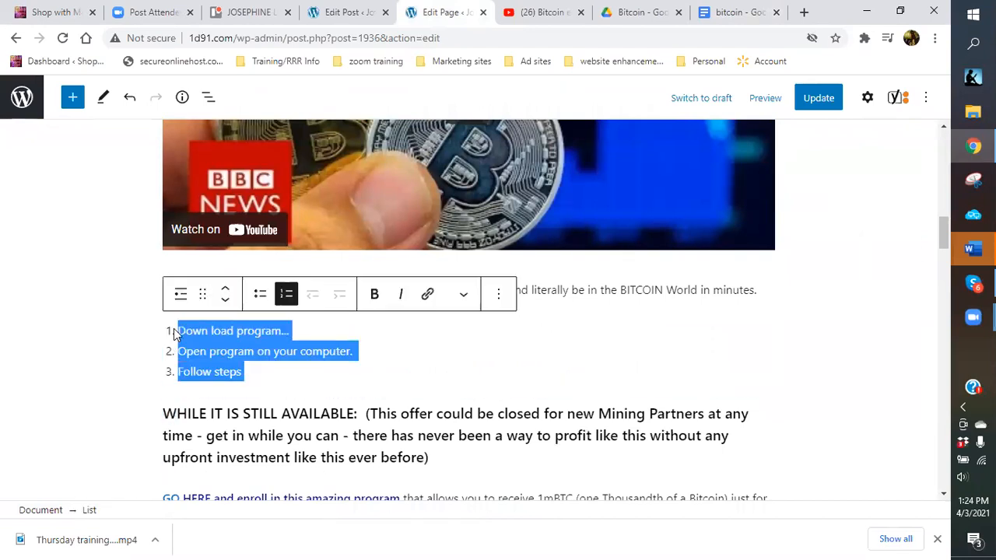
right_click(173, 331)
click(217, 152)
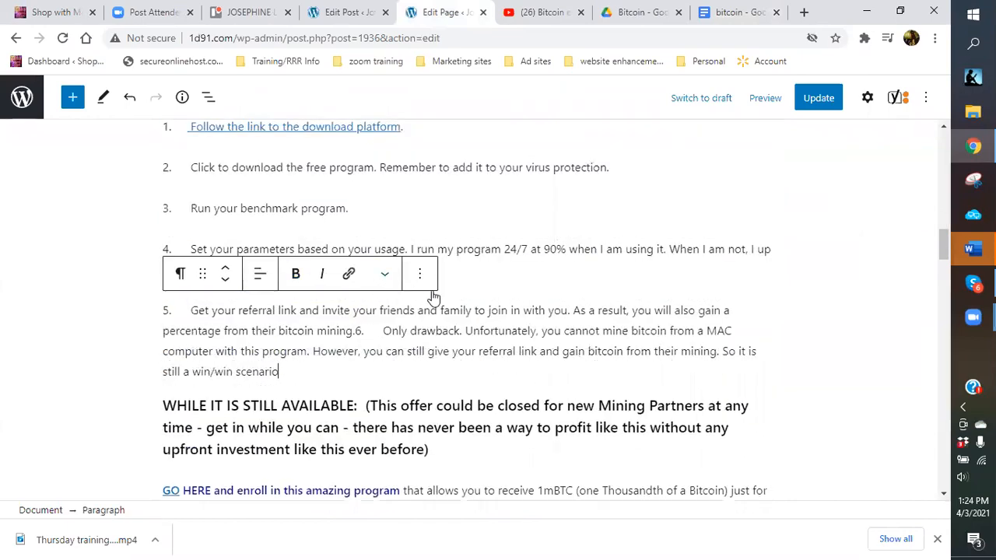
scroll(290, 161, up, 3)
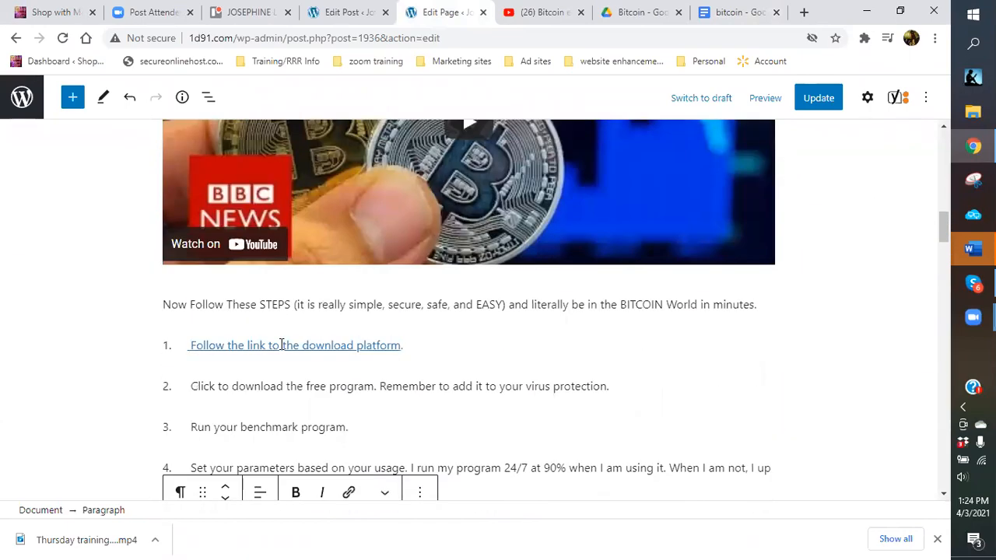
Remove the link from step 1's text.
click(280, 344)
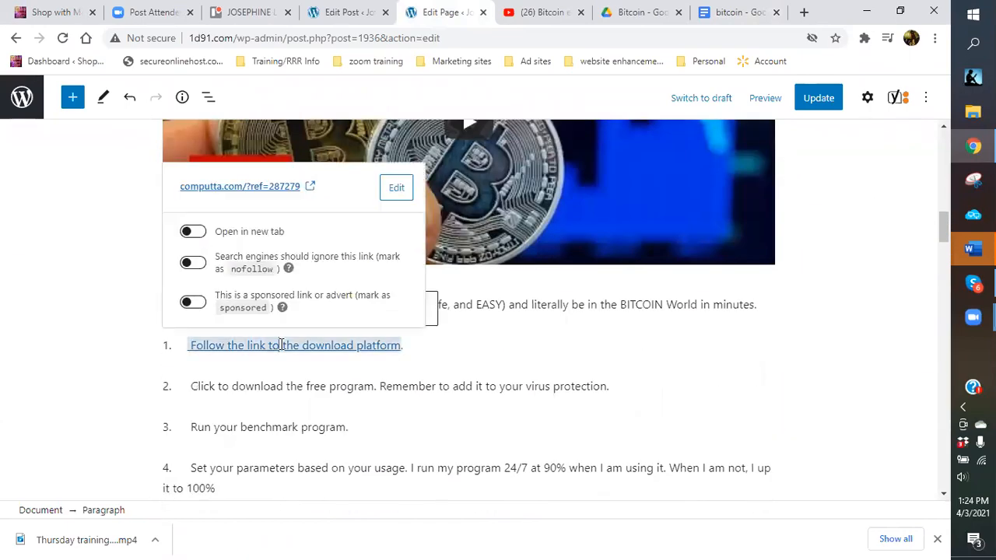
click(394, 190)
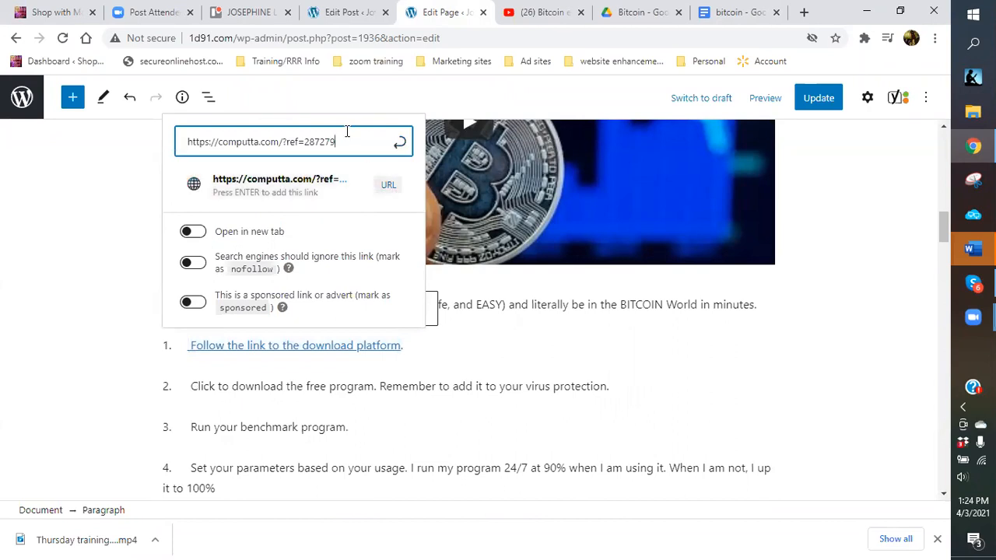
key(ctrl+a)
key(BackSpace)
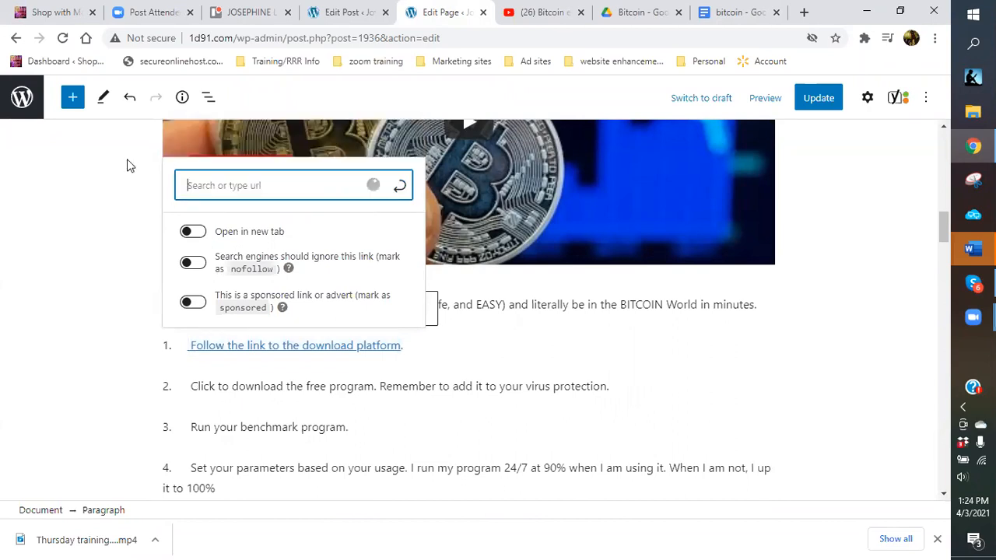
click(560, 355)
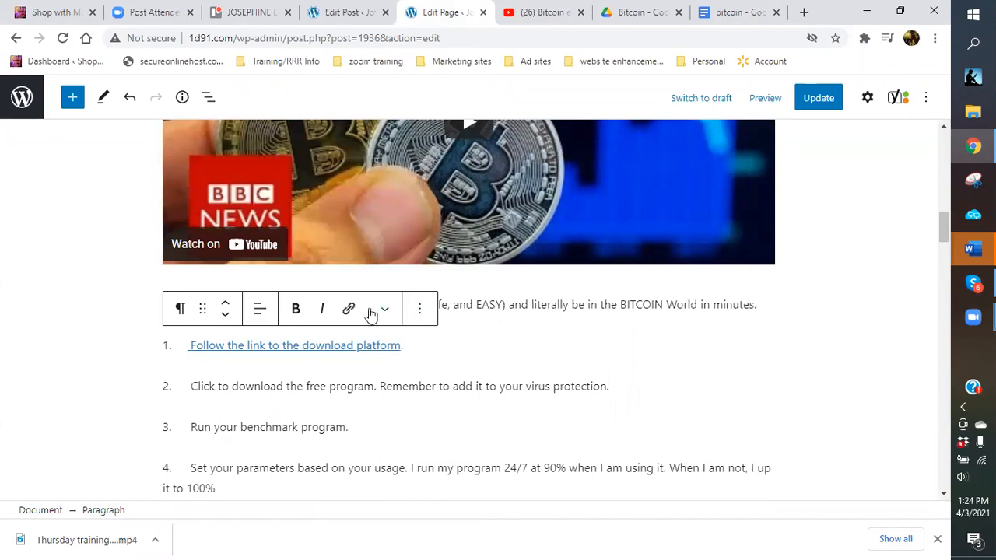
click(366, 344)
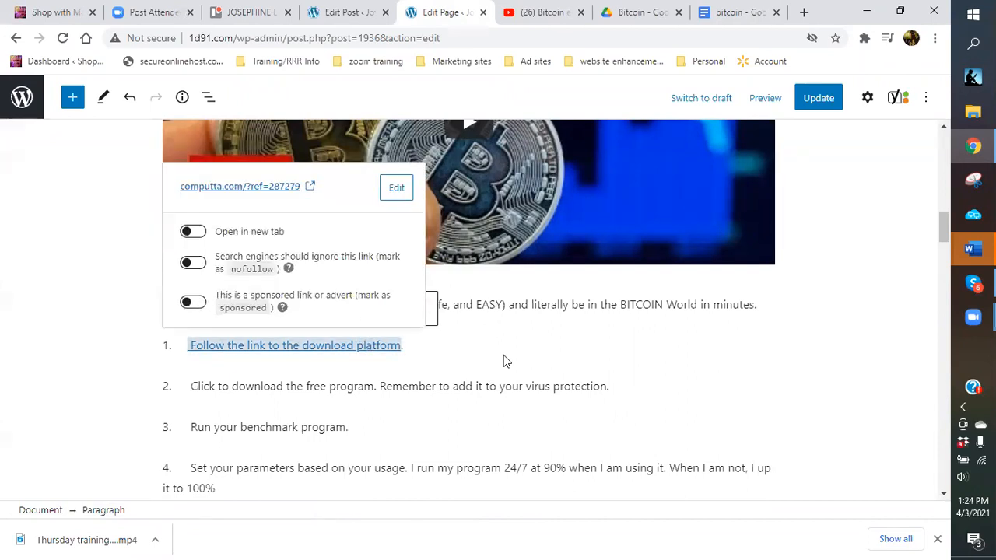
scroll(501, 342, down, 2)
click(349, 233)
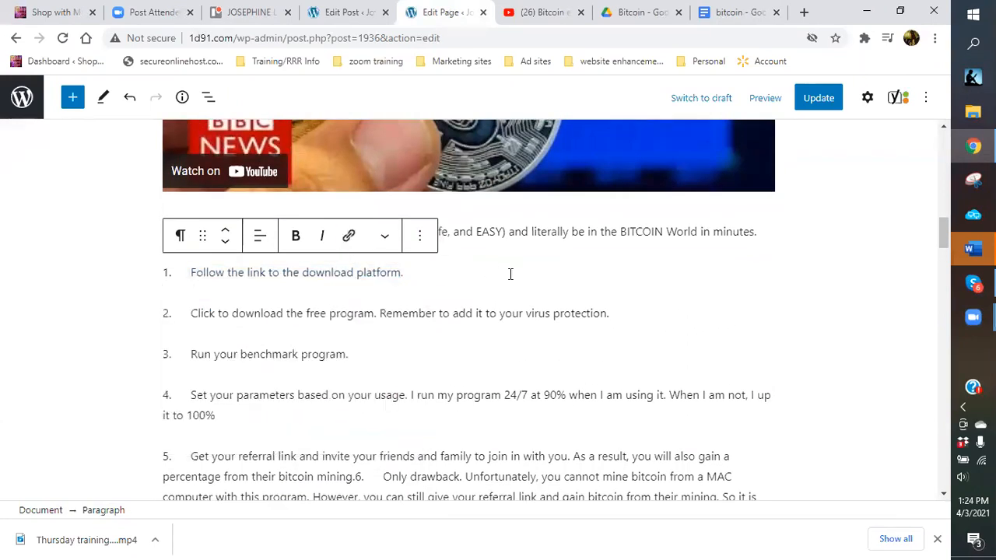
Move step 6 into its own paragraph and select all six step paragraphs.
scroll(469, 340, down, 1)
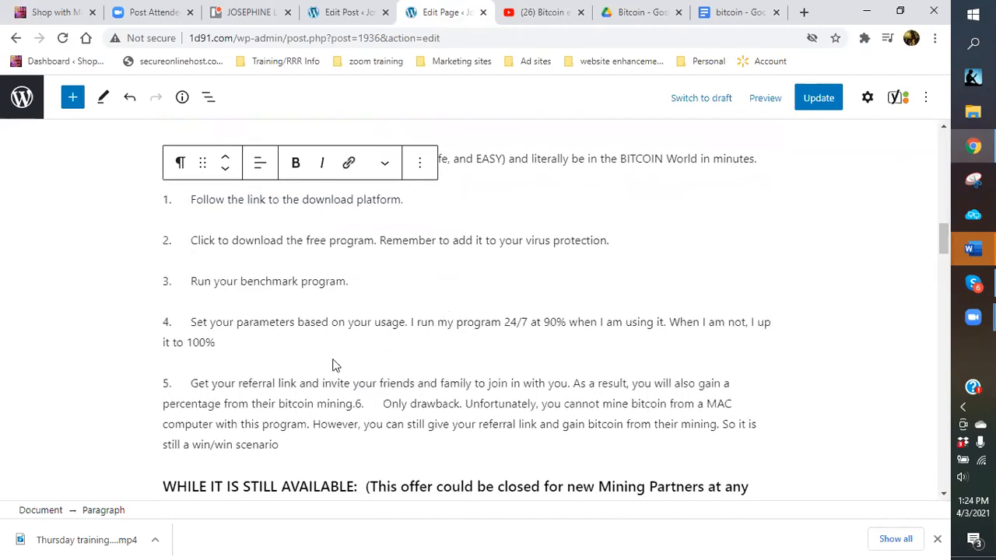
click(357, 408)
key(Return)
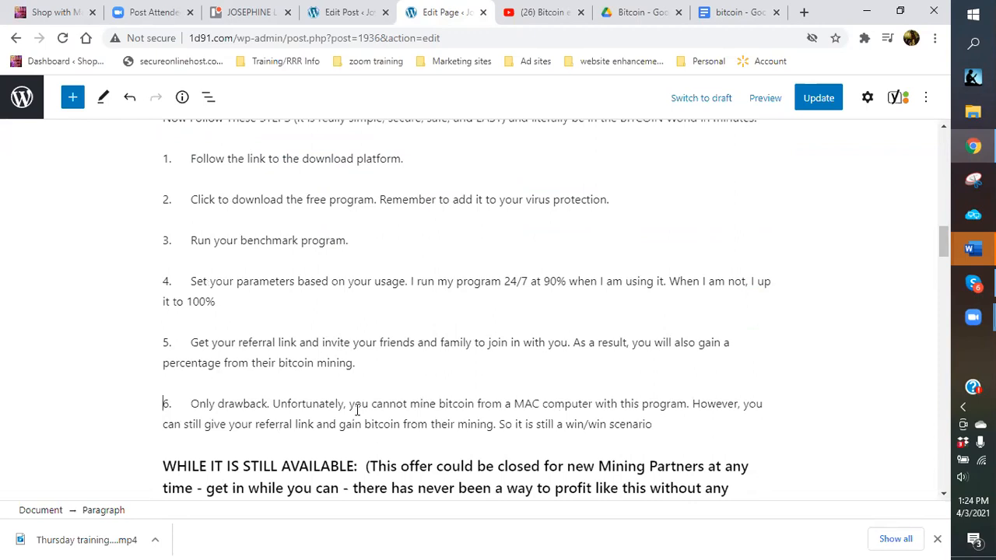
scroll(270, 299, up, 2)
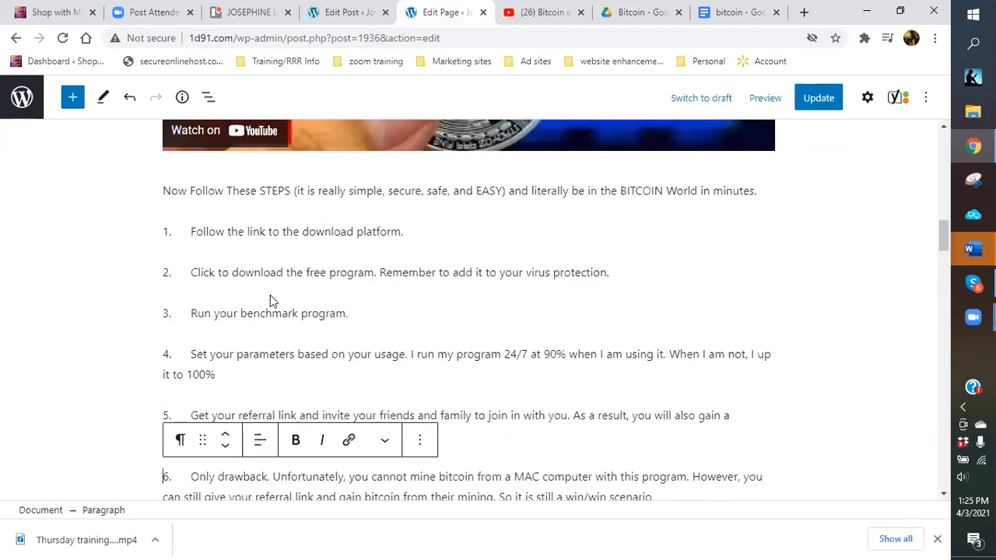
click(146, 230)
drag(165, 229, 716, 402)
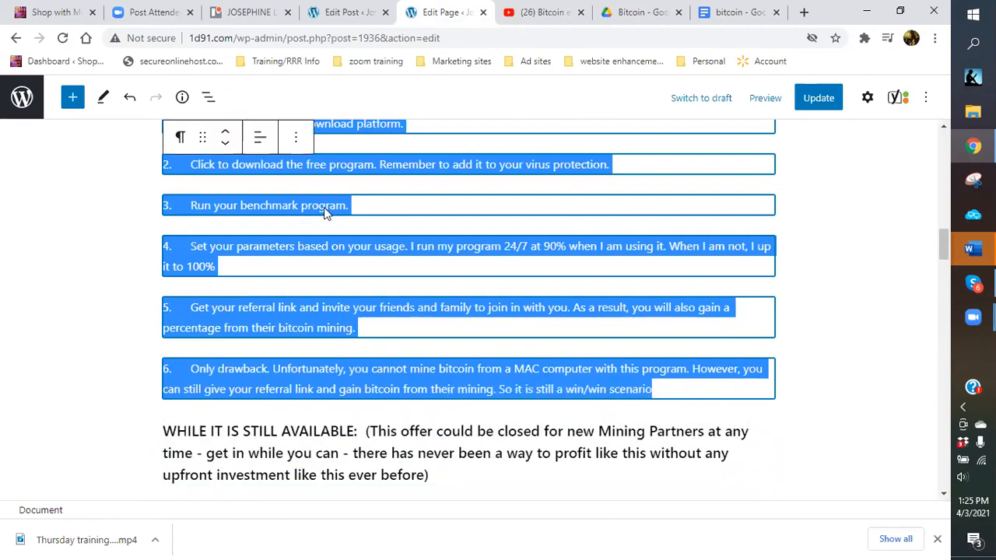
Convert the six paragraphs into a numbered list and strip step 1's typed '1.' and space.
click(178, 138)
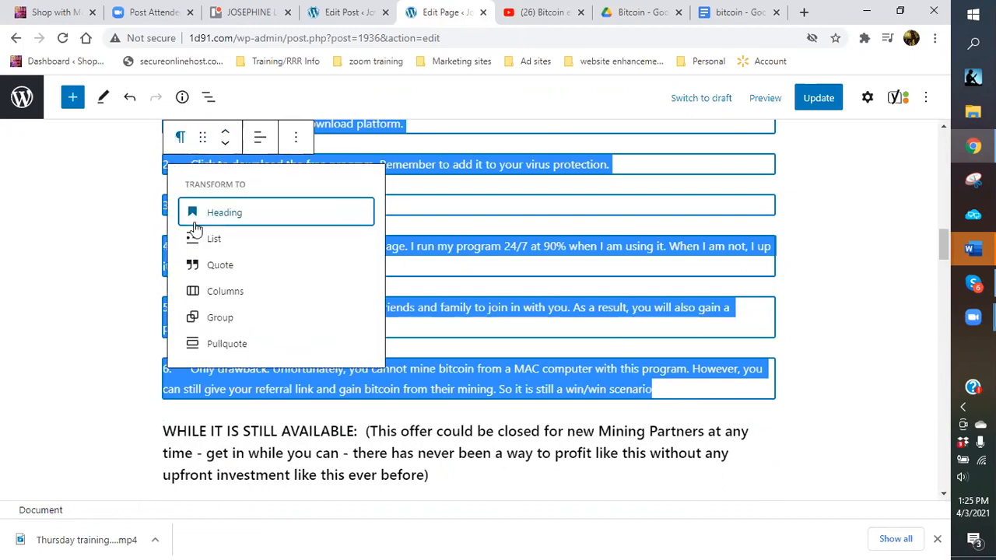
click(196, 237)
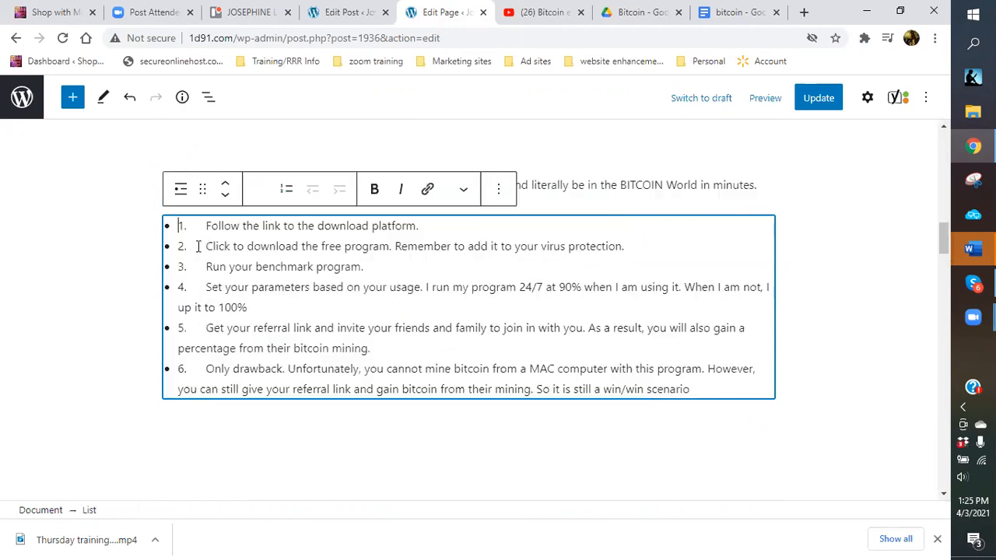
click(285, 190)
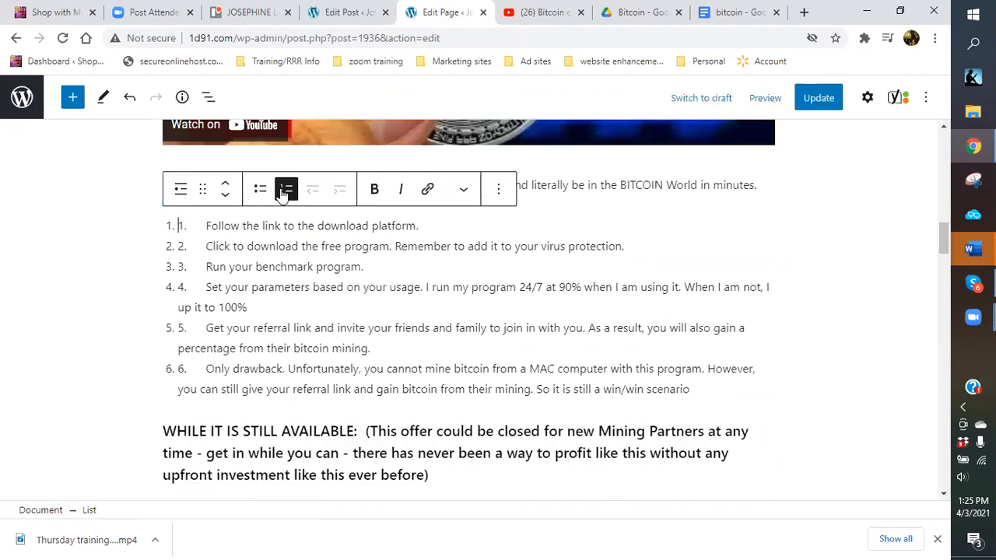
click(192, 225)
key(BackSpace)
key(BackSpace)
key(BackSpace)
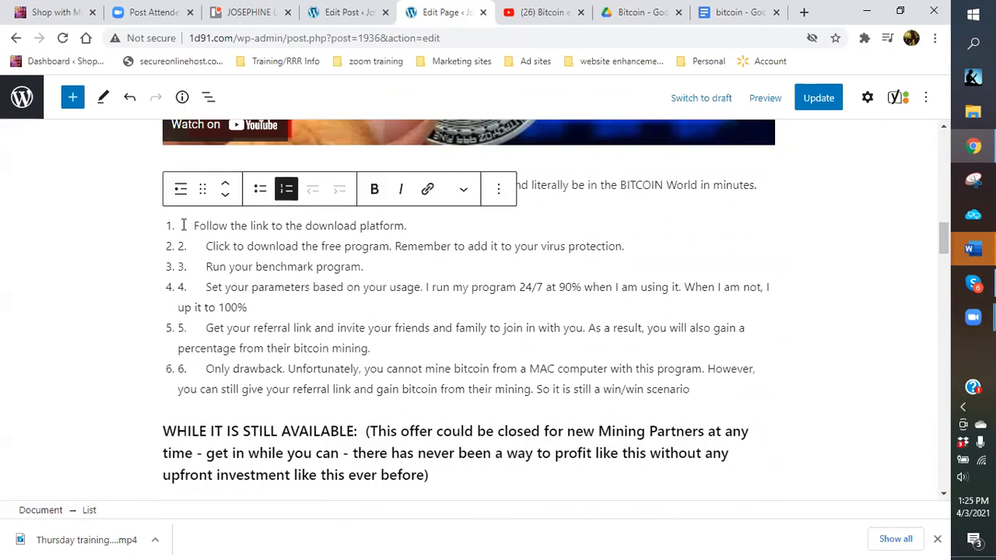
key(BackSpace)
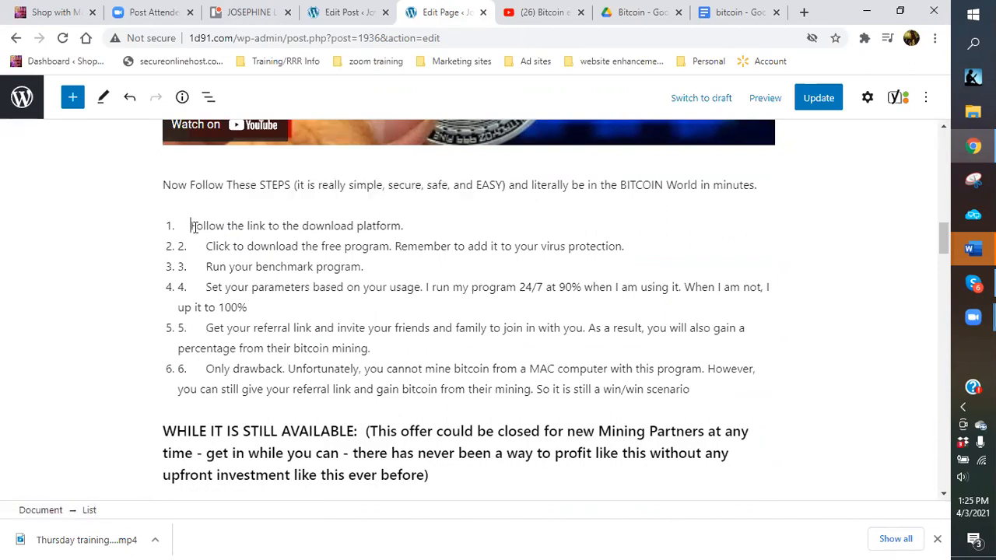
Delete the typed numbers 2. through 6., keeping 'Only drawback' as its own step 6.
click(199, 246)
key(BackSpace)
key(BackSpace)
key(BackSpace)
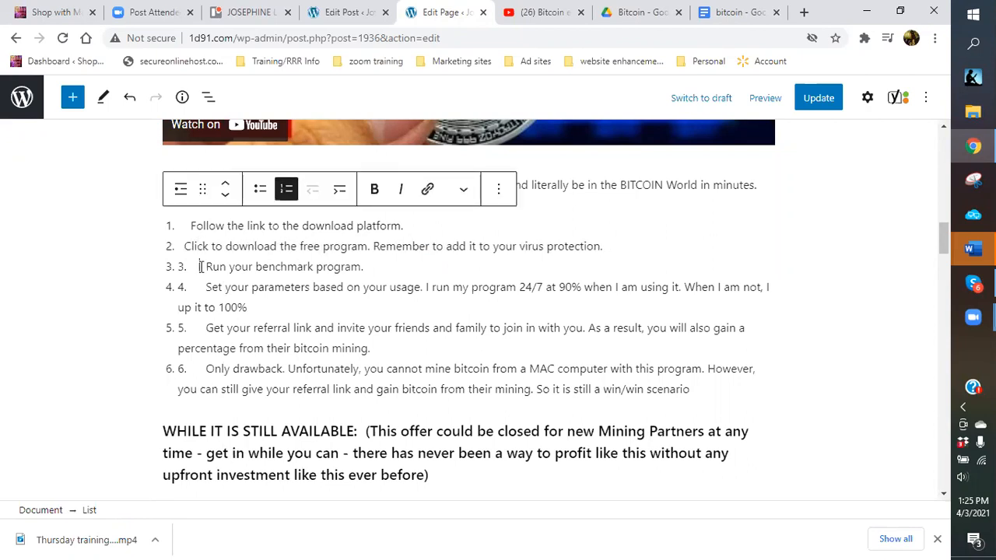
click(201, 267)
key(BackSpace)
key(BackSpace)
key(BackSpace)
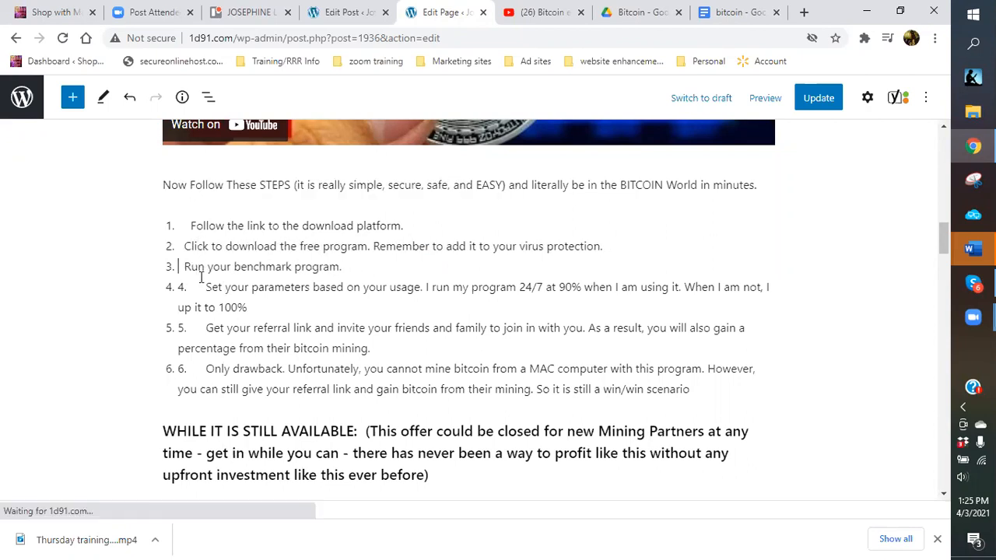
click(206, 287)
key(BackSpace)
key(BackSpace)
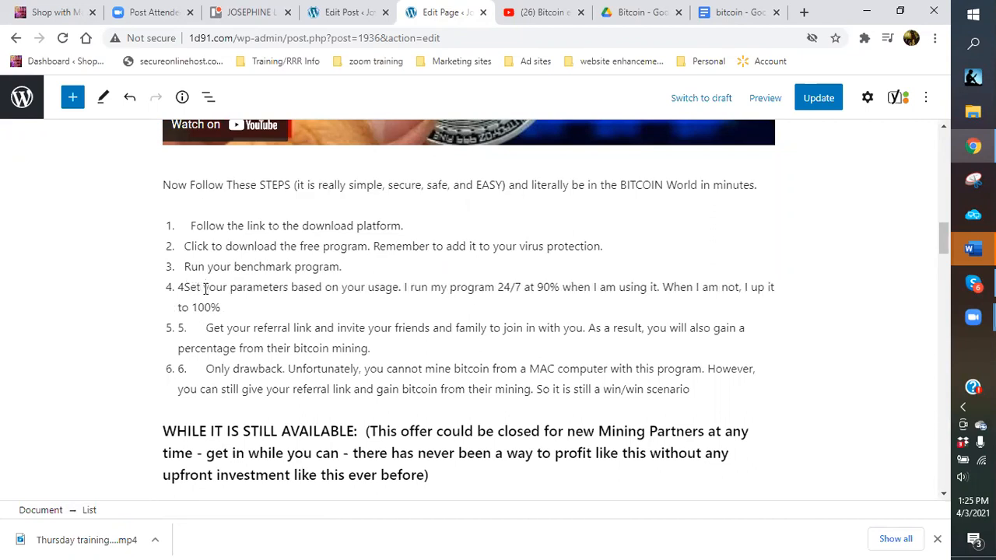
key(BackSpace)
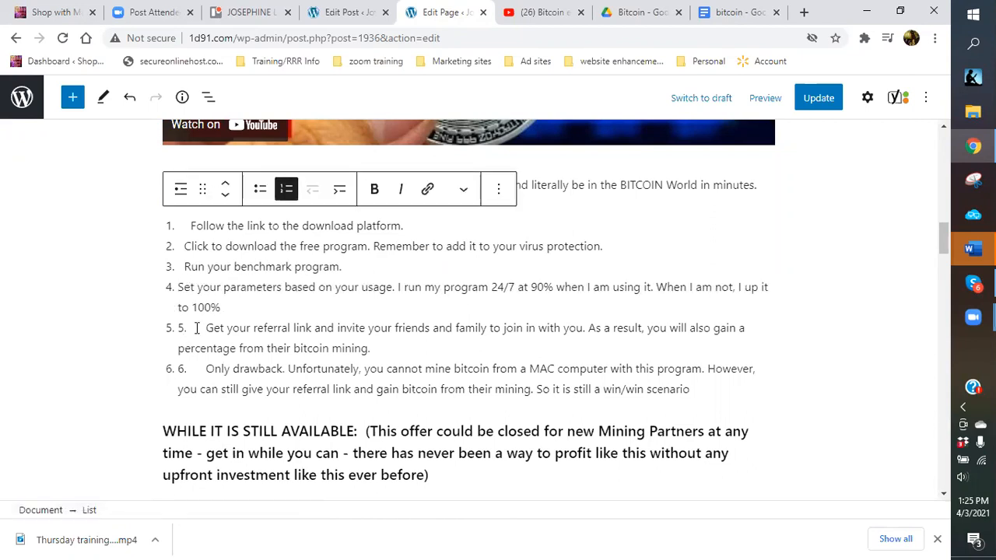
click(196, 328)
key(BackSpace)
key(BackSpace)
key(BackSpace)
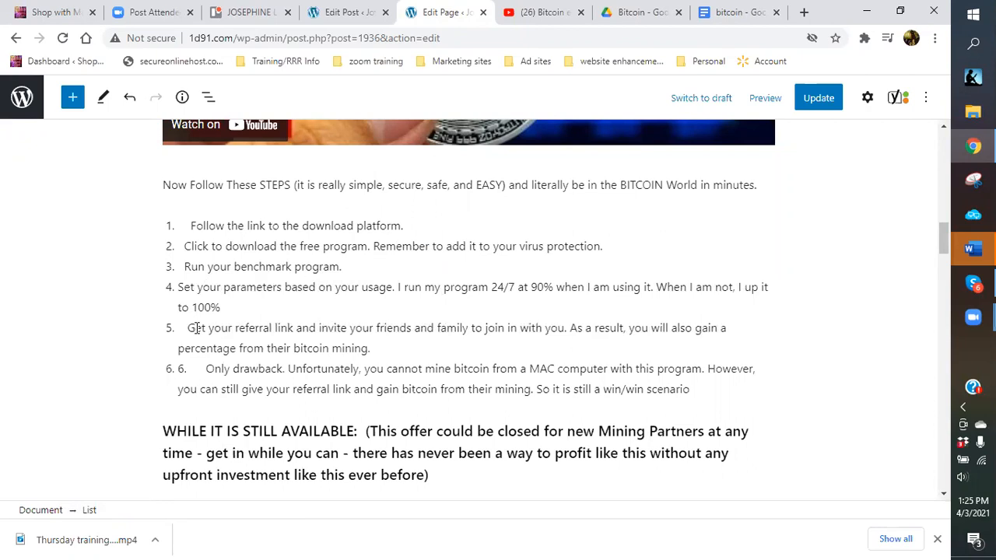
click(191, 369)
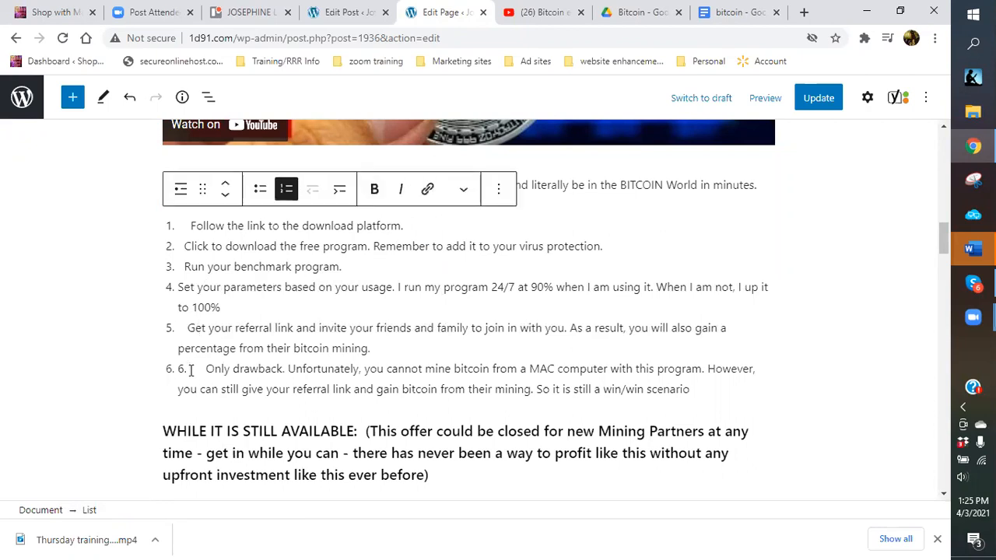
key(BackSpace)
key(BackSpace)
key(BackSpace)
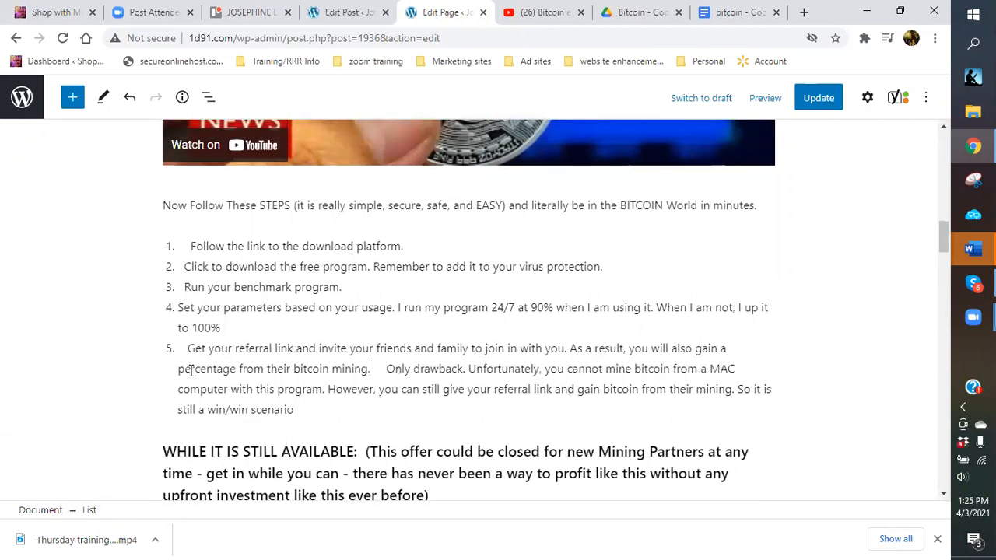
key(Return)
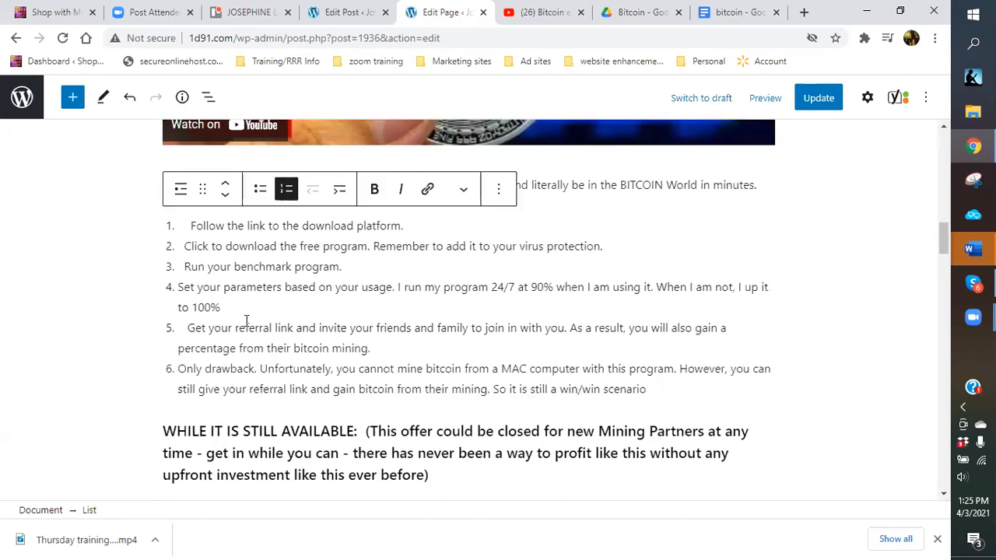
Trim the leading spaces before 'Get' in step 5 and 'Follow' in step 1.
click(190, 328)
key(BackSpace)
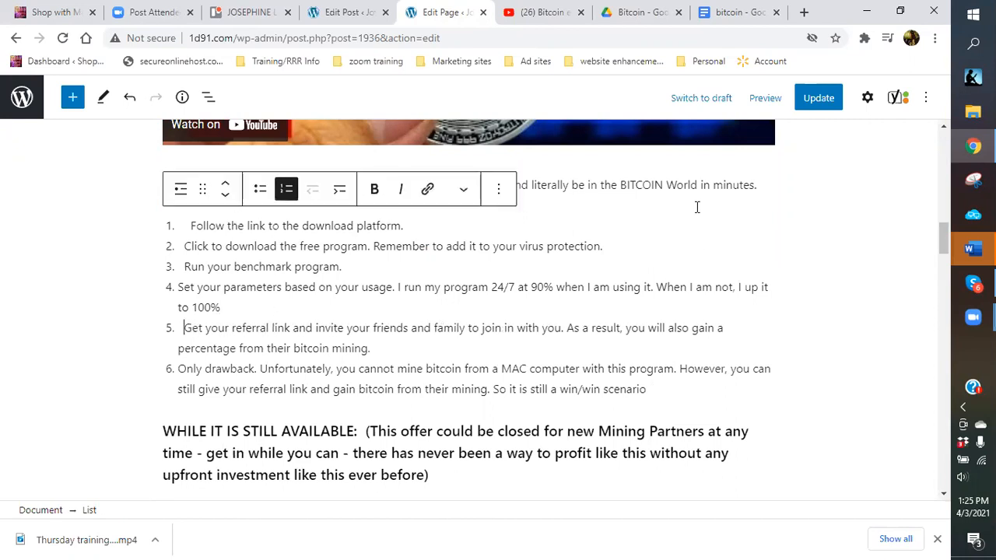
click(612, 222)
key(ctrl+End)
click(189, 227)
key(BackSpace)
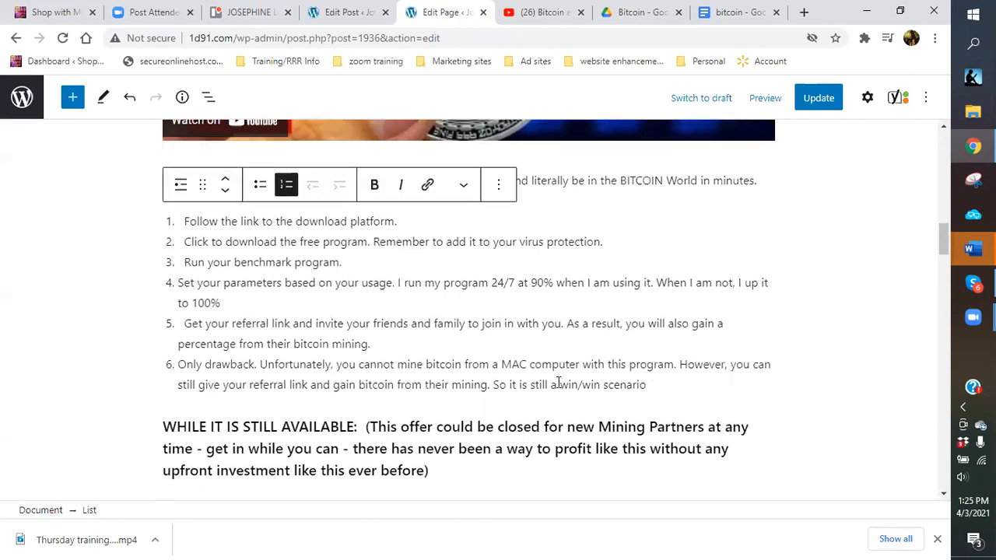
scroll(383, 335, down, 2)
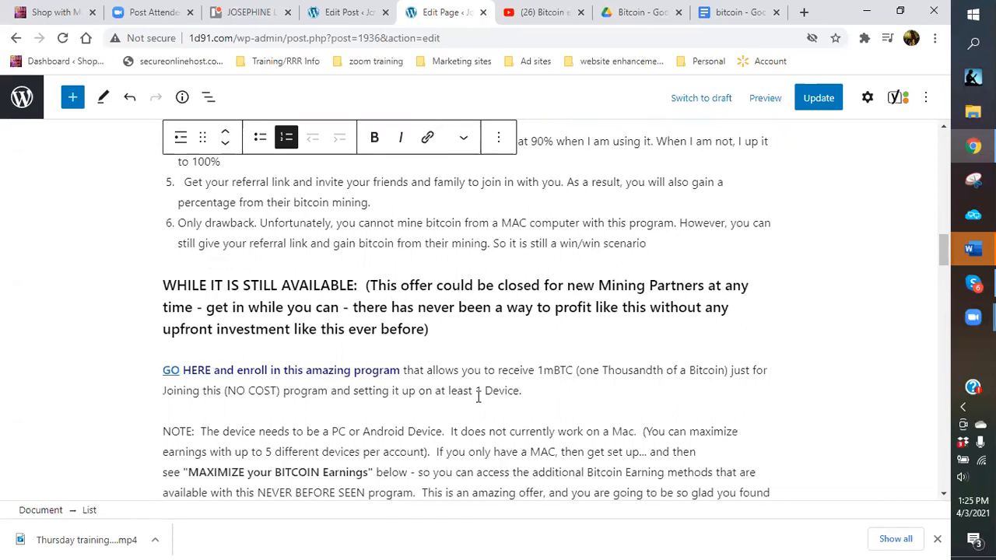
click(171, 372)
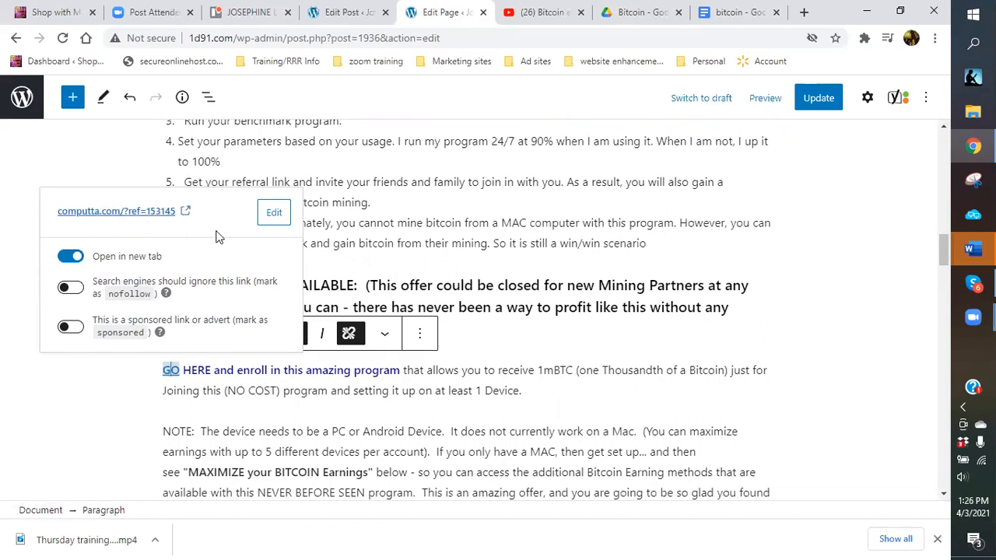
click(488, 336)
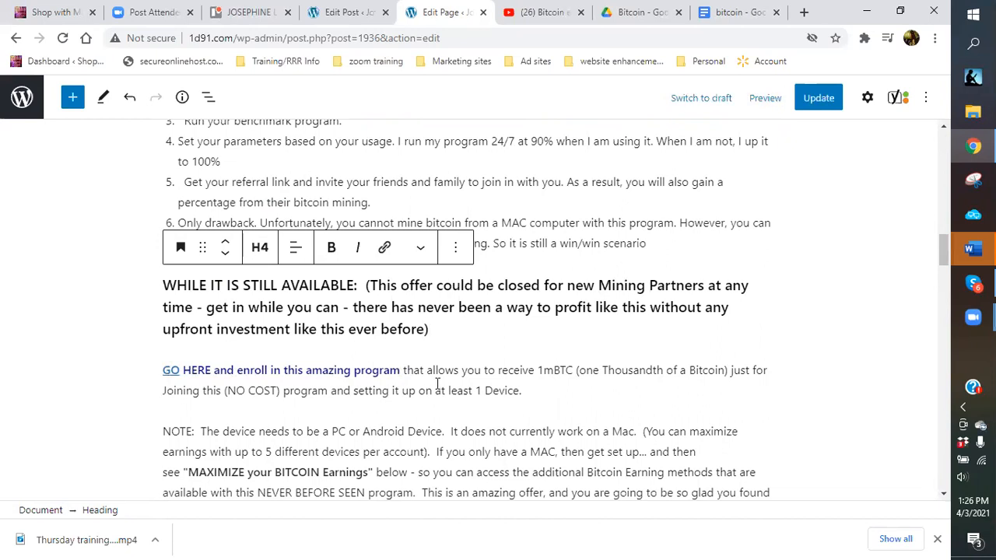
scroll(534, 394, down, 2)
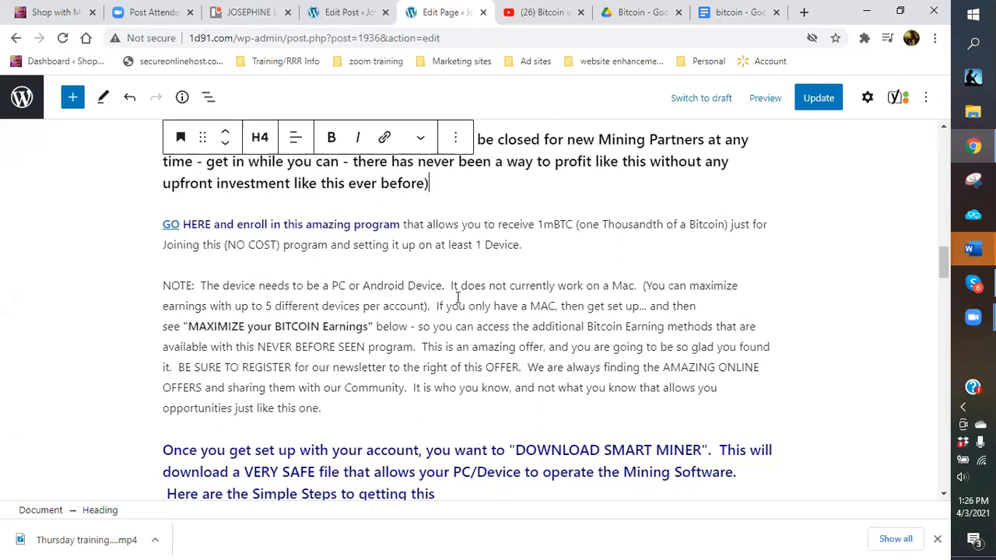
scroll(458, 297, down, 1)
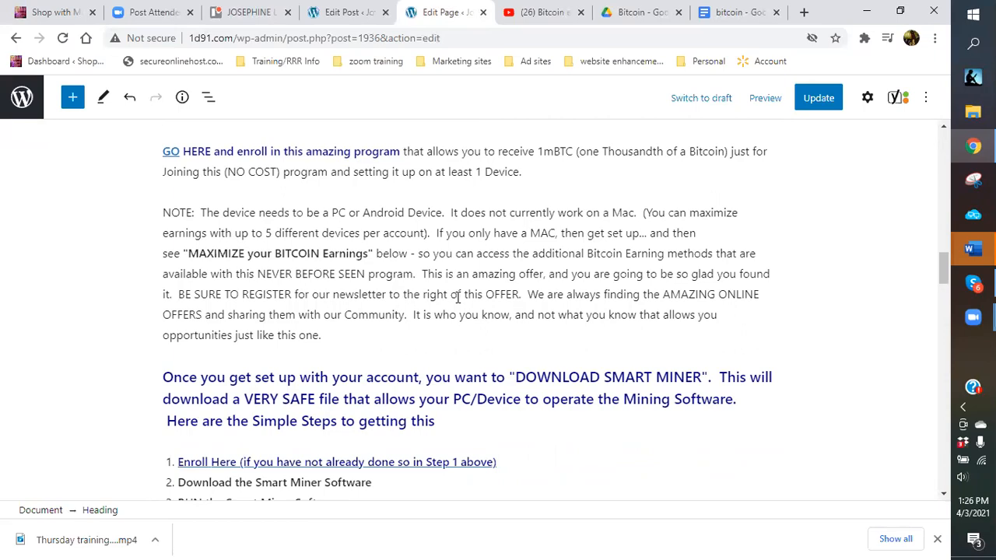
scroll(458, 297, down, 3)
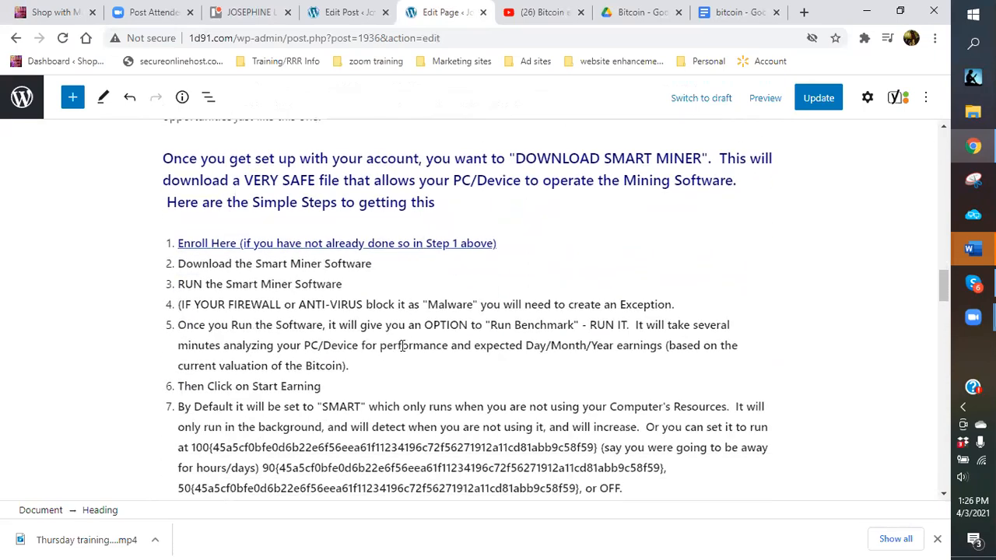
scroll(403, 346, up, 15)
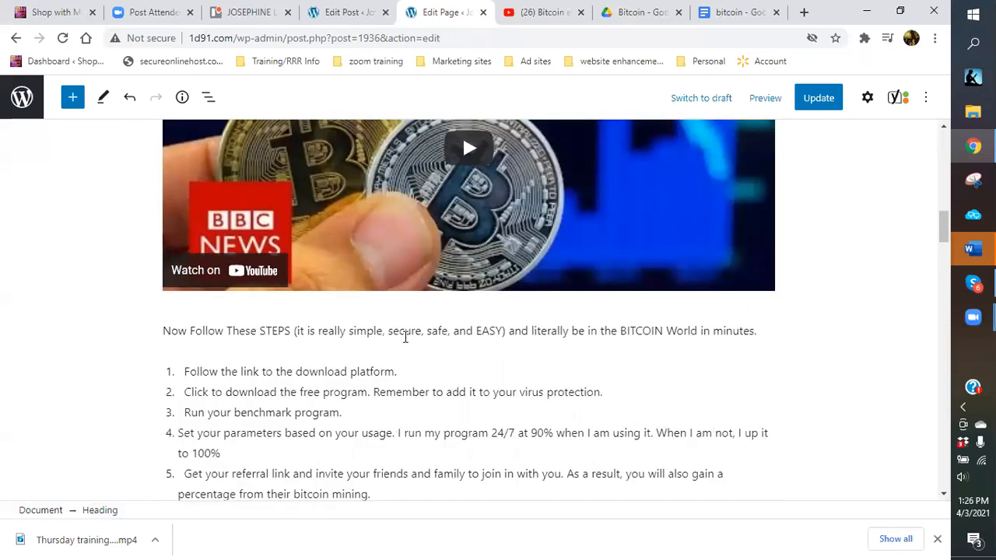
scroll(405, 336, up, 6)
scroll(404, 339, up, 5)
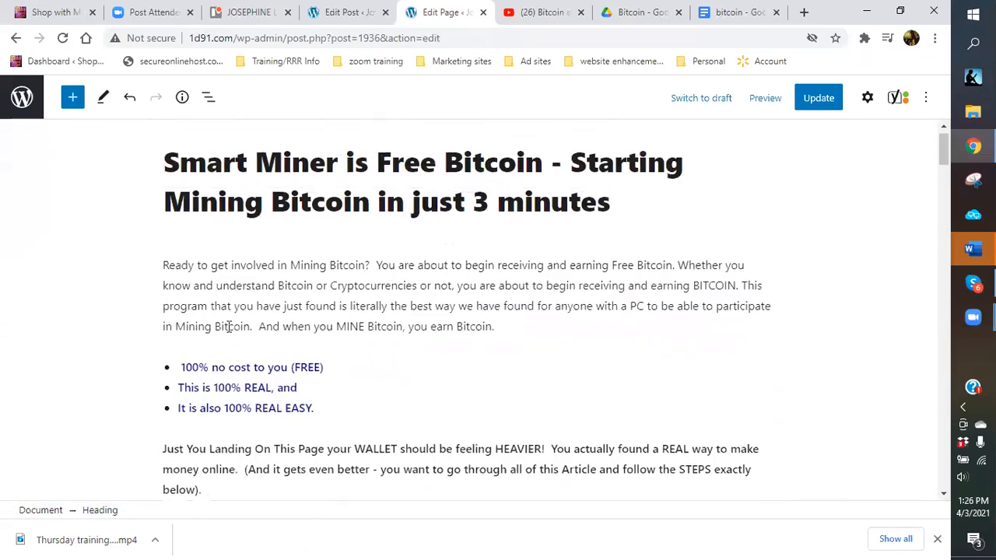
scroll(414, 408, down, 10)
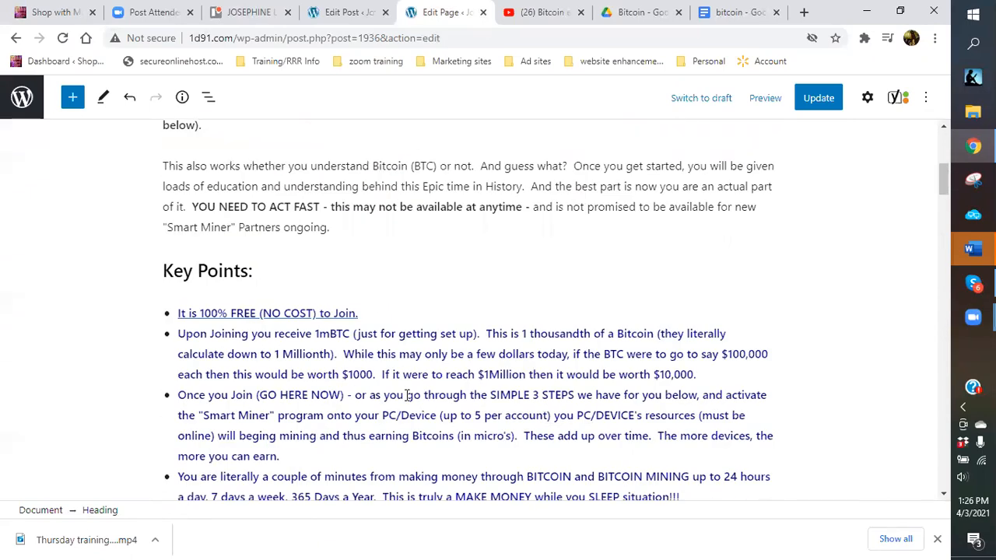
scroll(400, 389, down, 8)
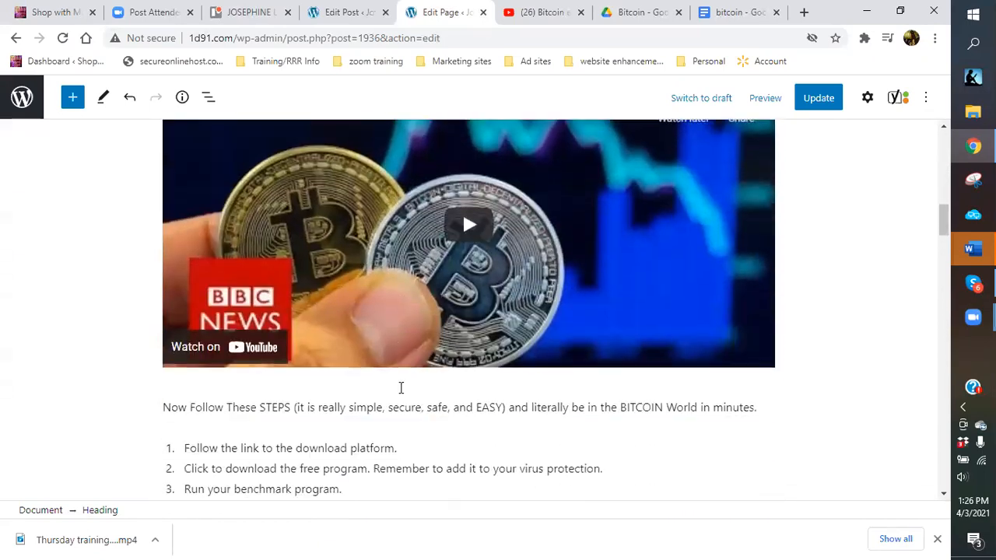
scroll(401, 393, down, 7)
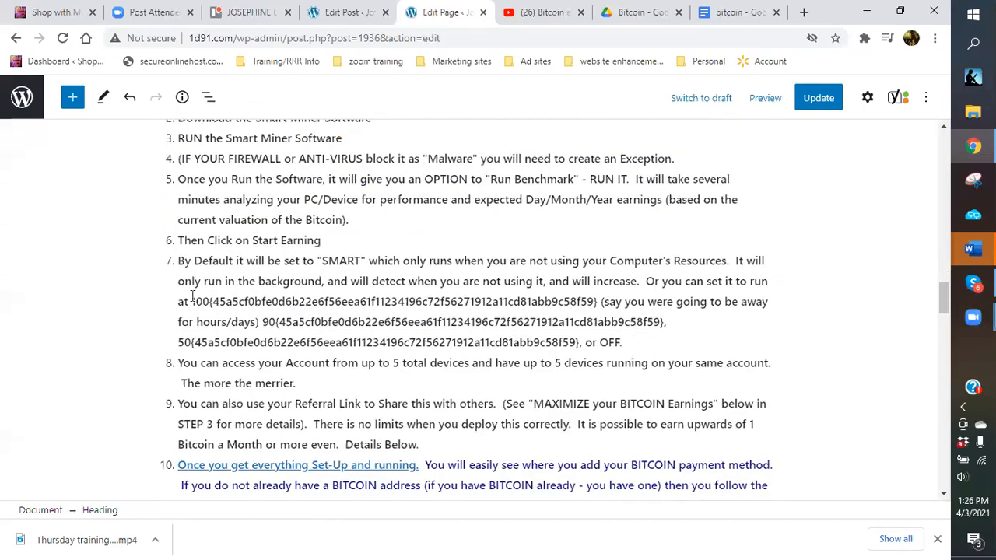
Replace the garbled codes after 100, 90 and 50 in step 7 with %.
drag(209, 302, 598, 302)
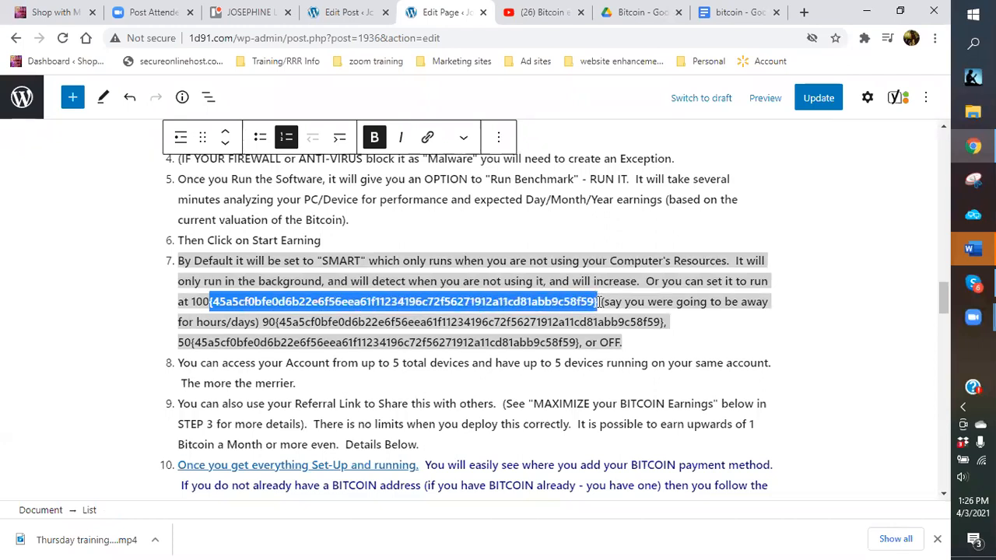
text(%)
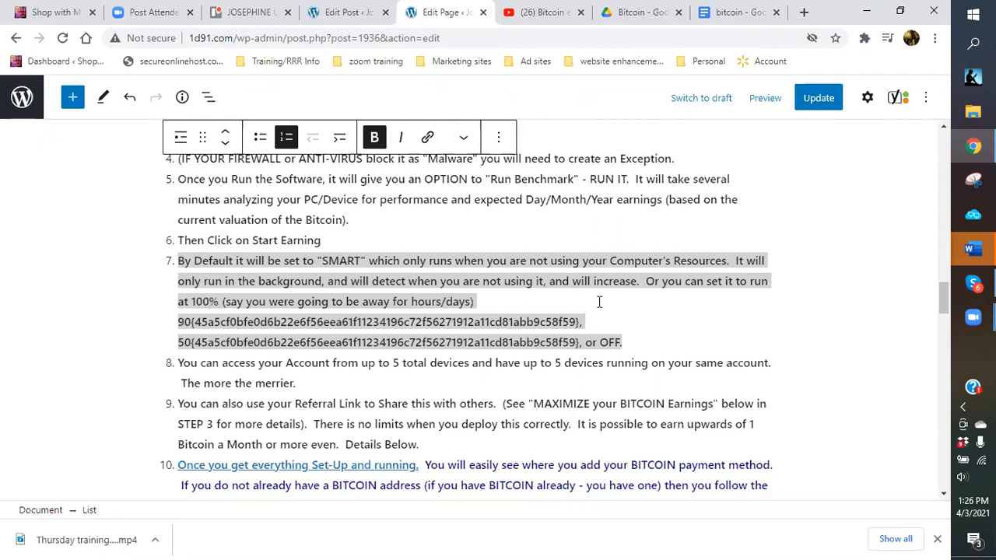
drag(191, 322, 567, 321)
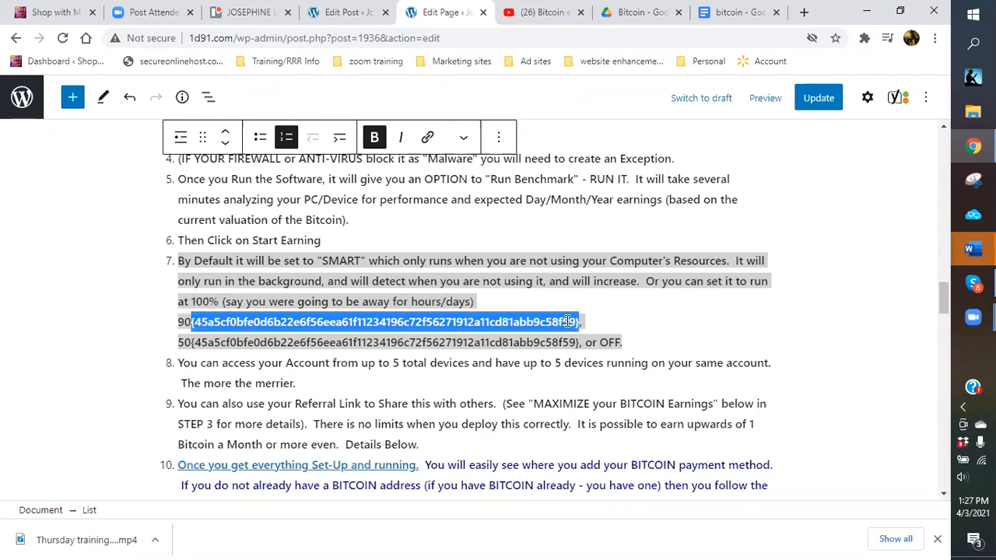
text(%)
drag(191, 348, 579, 344)
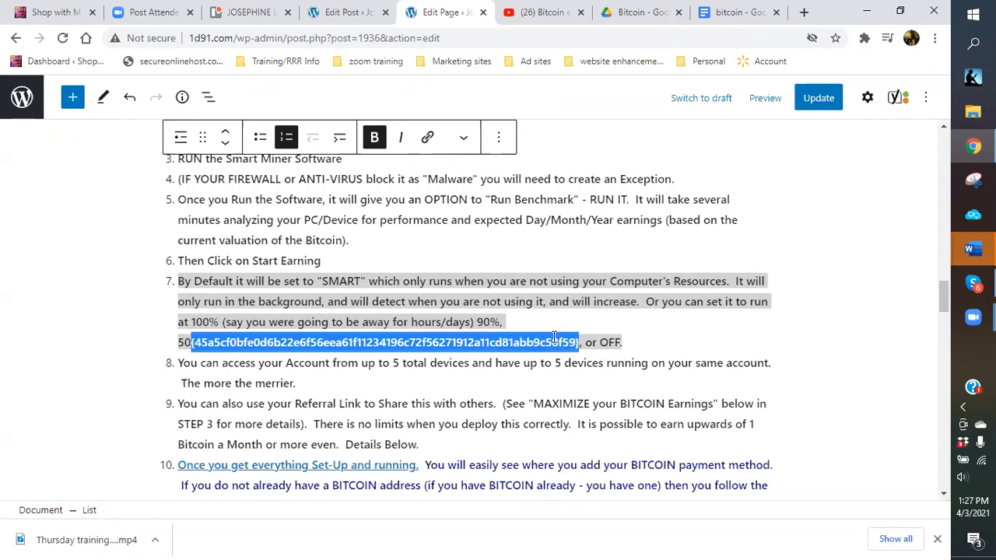
text(%)
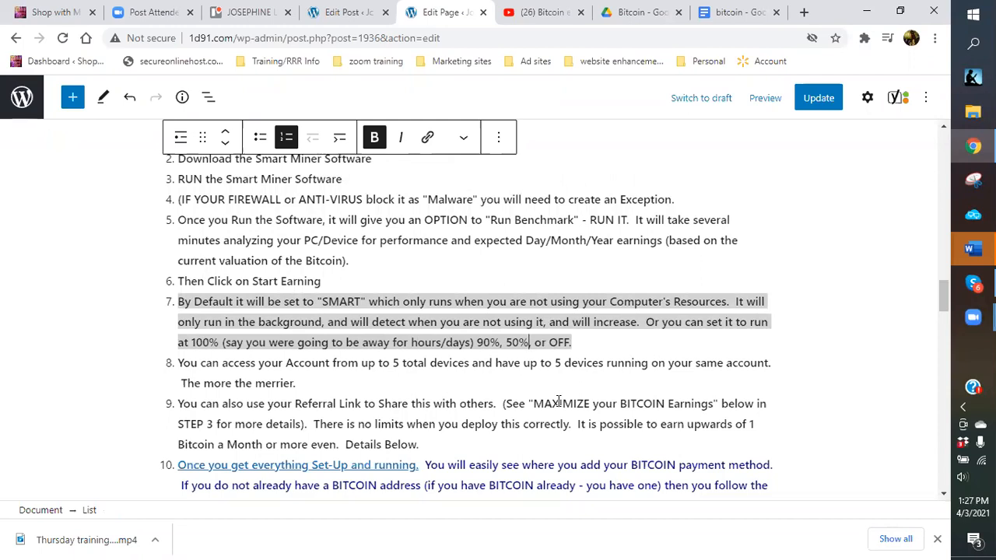
Replace the garbled code after 100 in the Referral paragraph with % so it reads '100% Free.'.
scroll(559, 401, down, 2)
scroll(557, 400, down, 3)
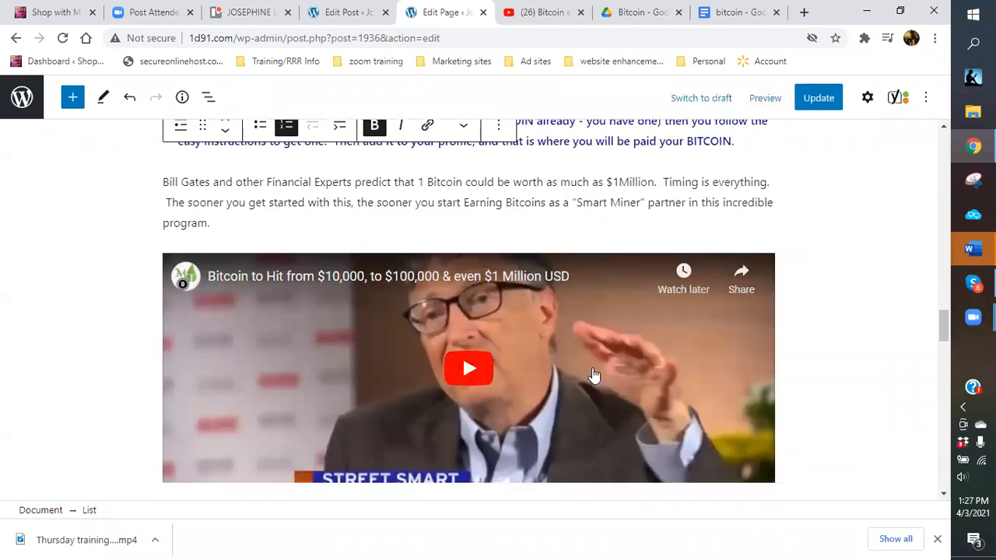
scroll(596, 394, down, 1)
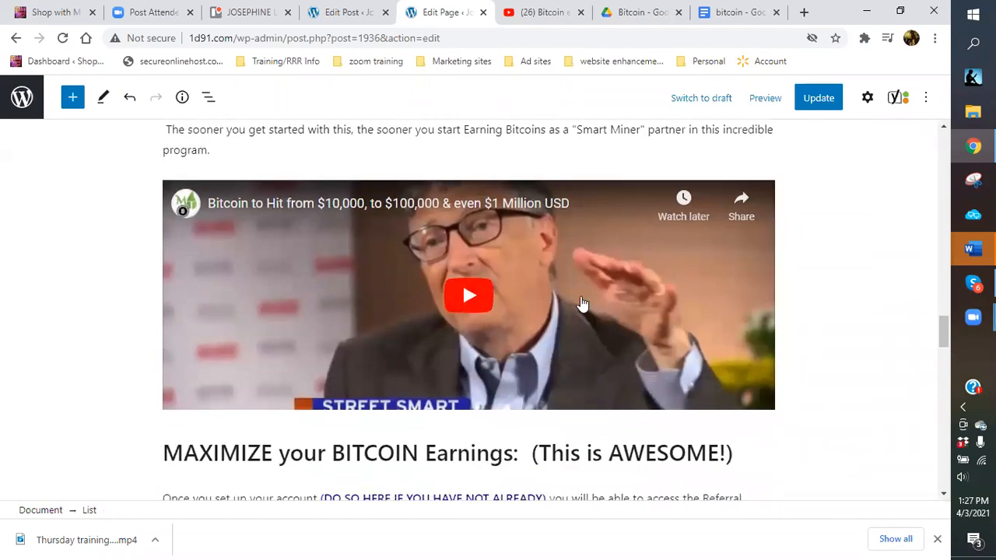
scroll(615, 315, down, 3)
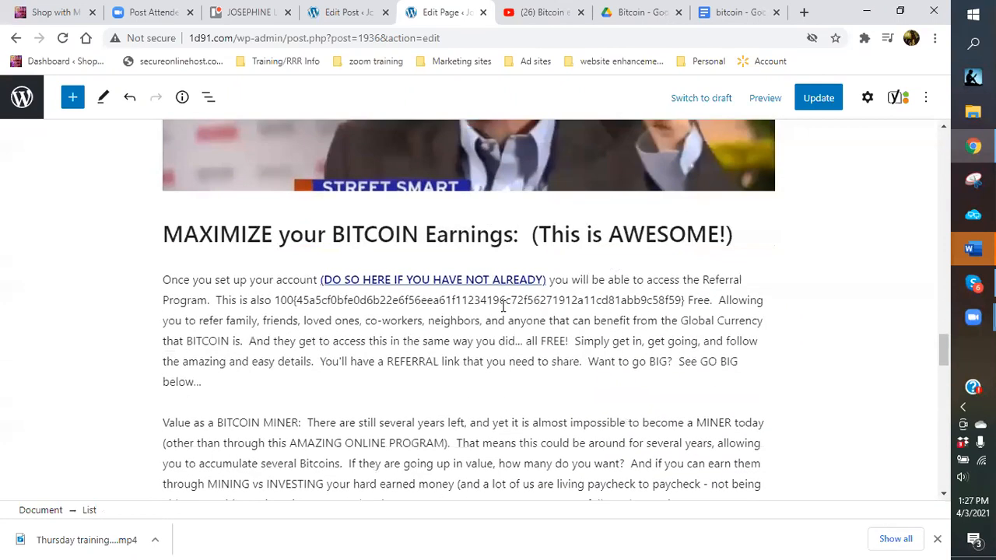
drag(294, 301, 686, 302)
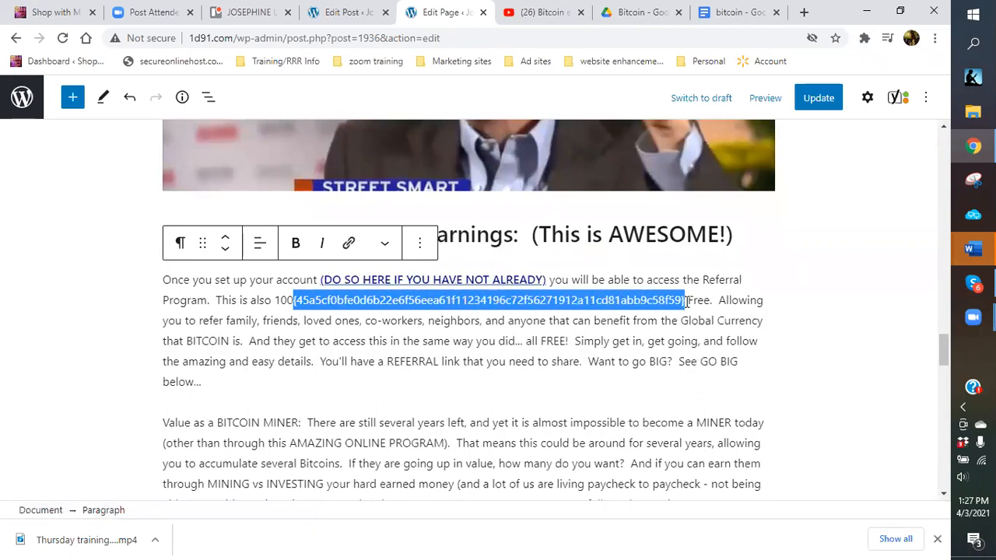
text(%)
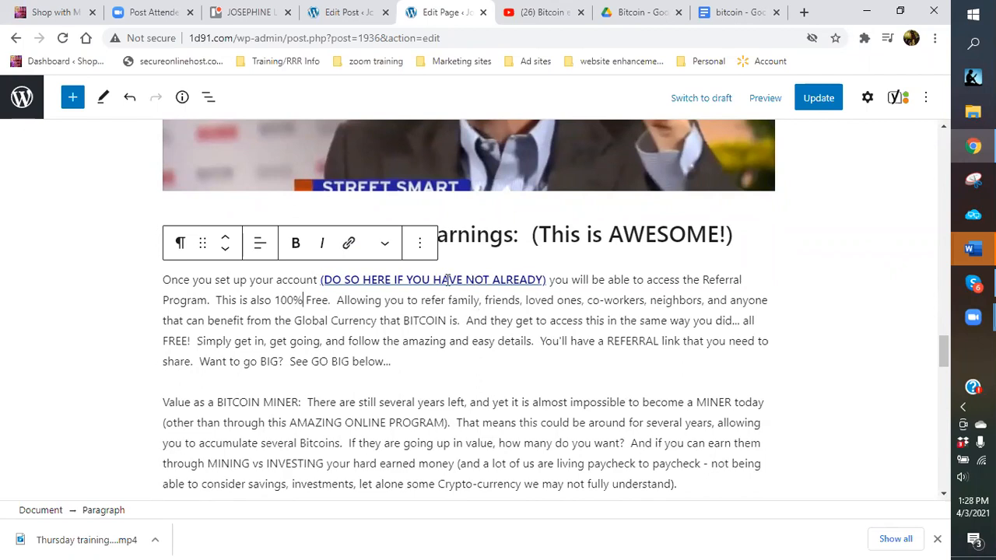
Verify the (DO SO HERE…) link targets the computta.com referral page, then update the page.
click(451, 281)
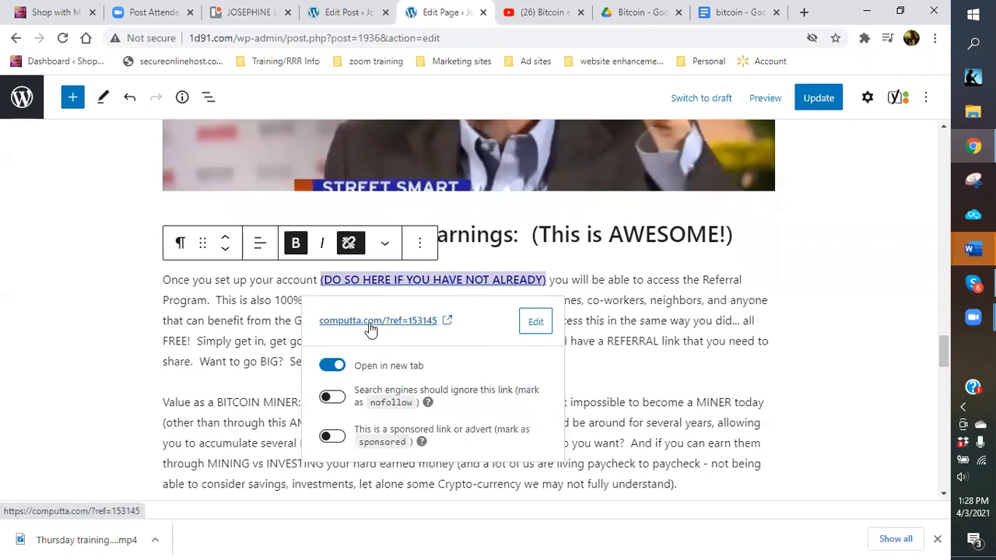
click(489, 257)
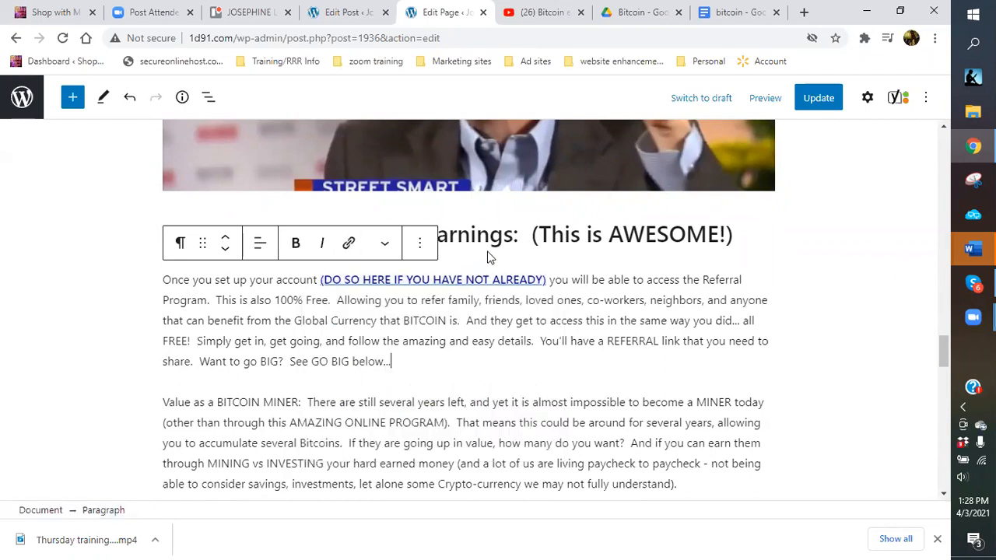
click(428, 280)
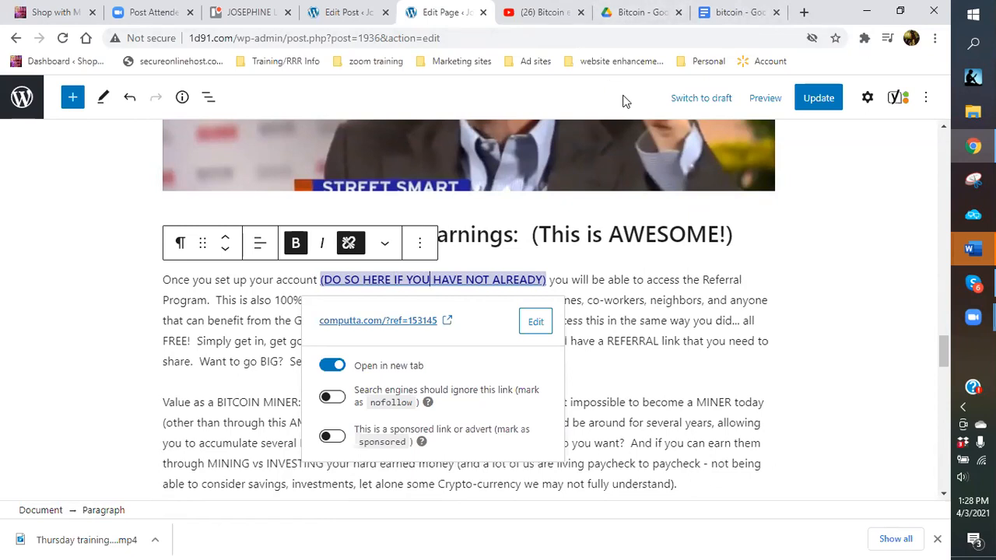
click(823, 288)
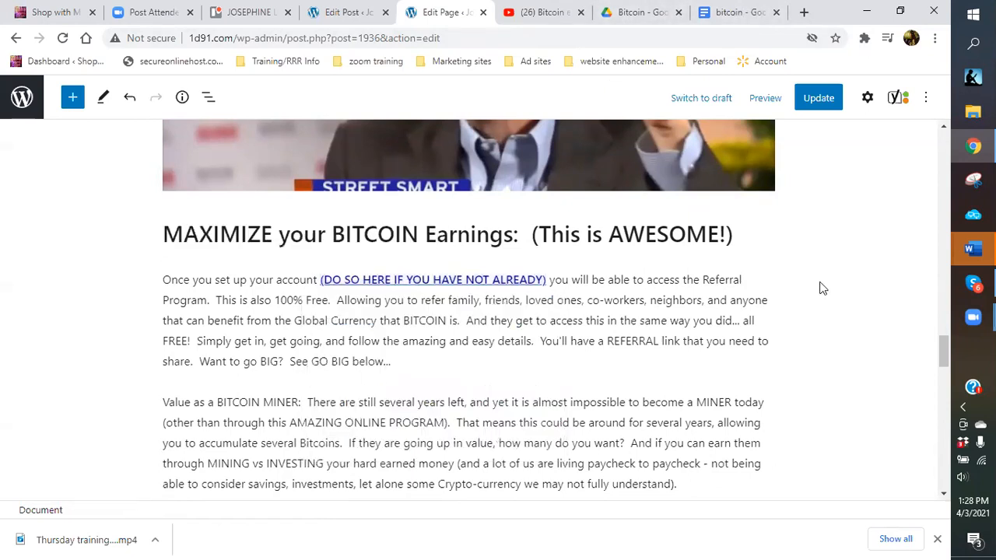
click(831, 101)
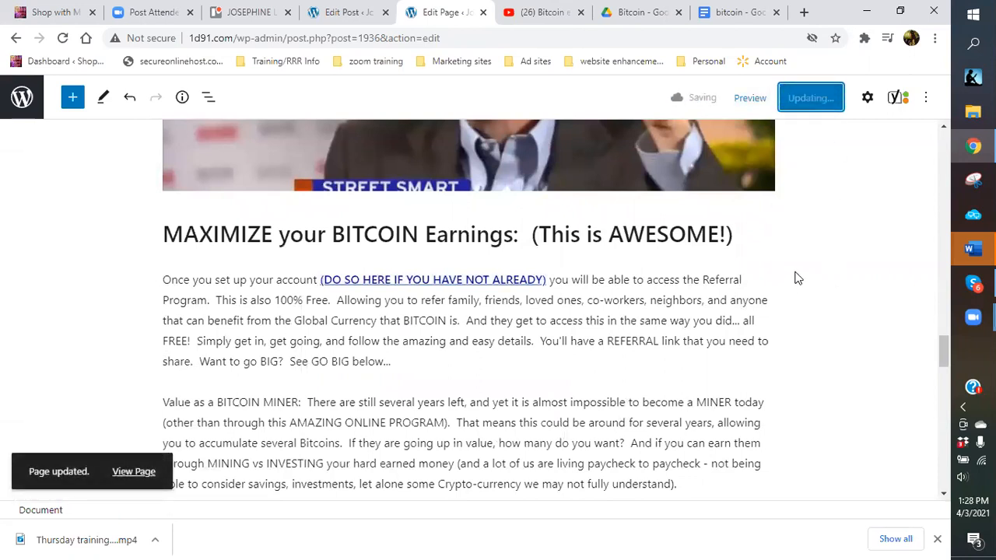
Replace the garbled code after 10 with % to read '10% (matching)' and update the page.
scroll(793, 280, down, 2)
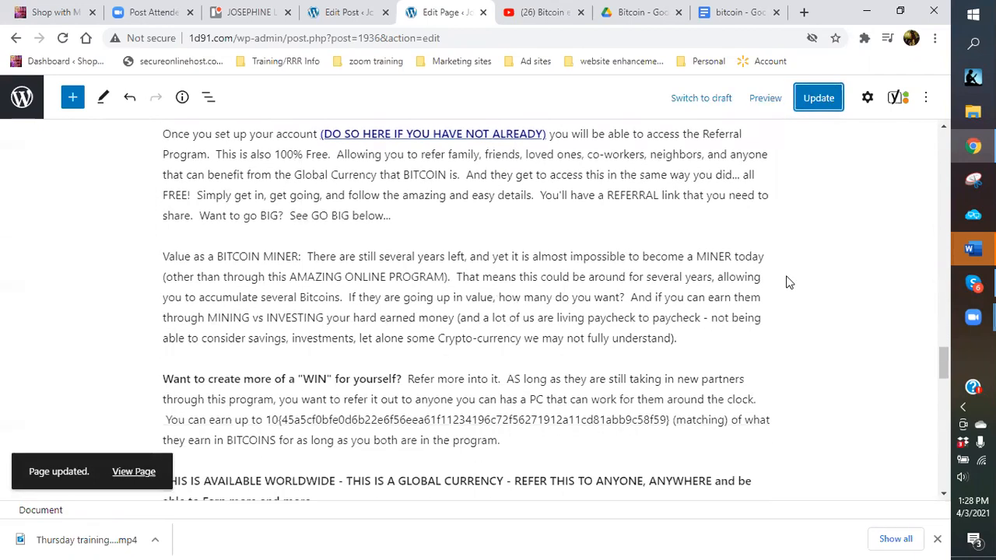
scroll(789, 282, down, 1)
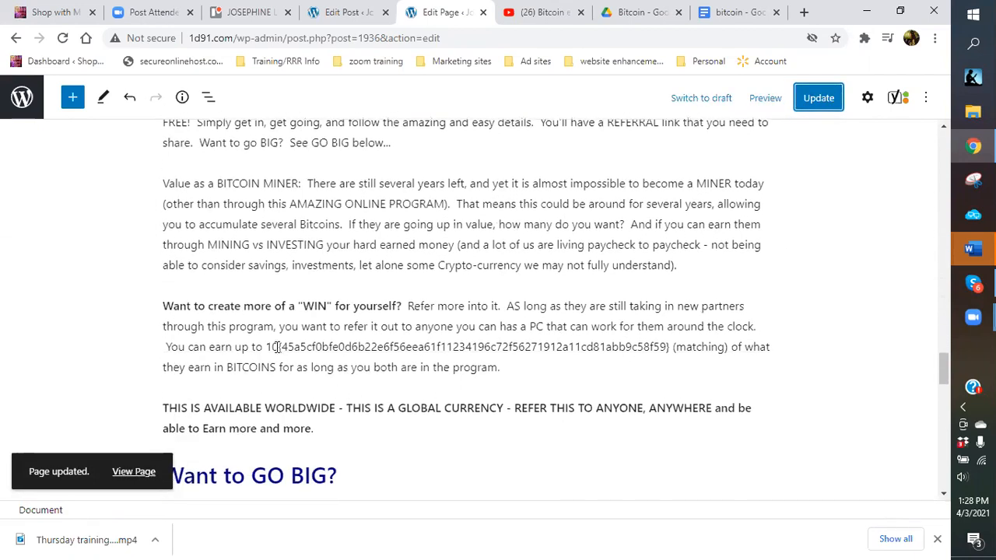
drag(277, 347, 671, 349)
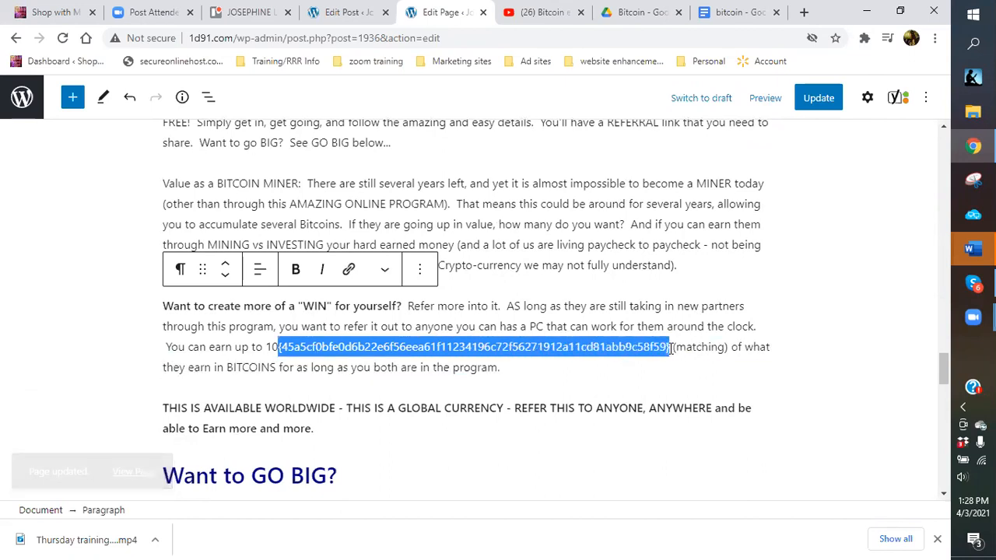
text(%)
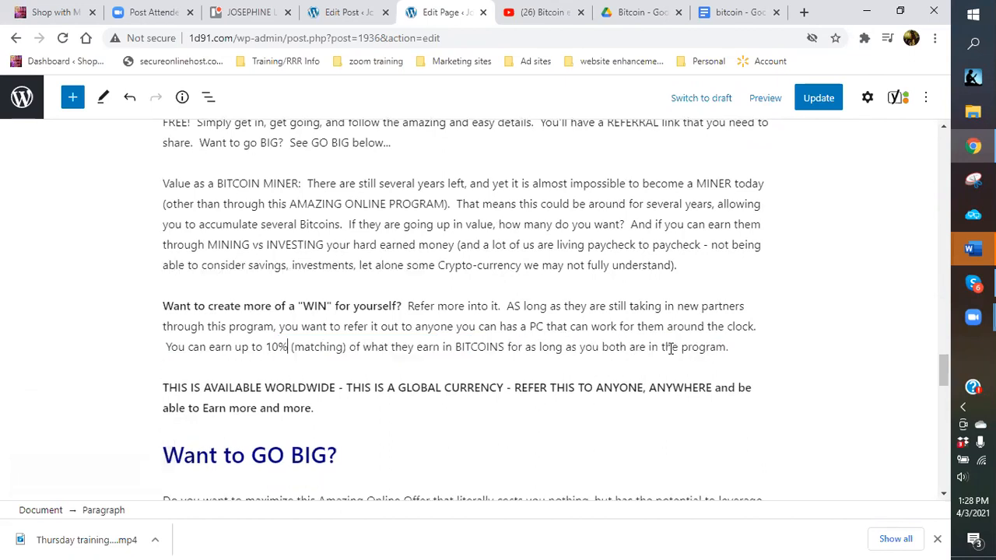
scroll(549, 409, down, 3)
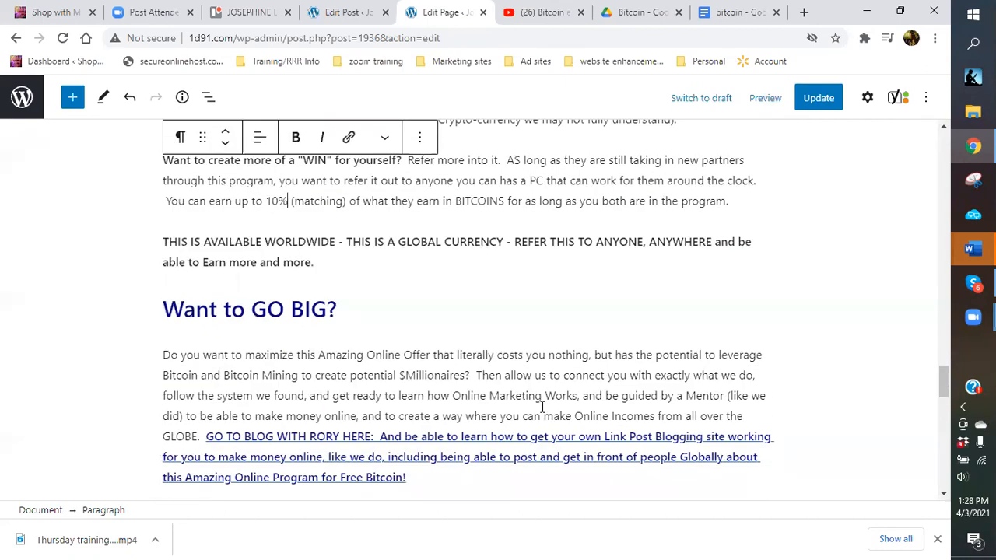
scroll(542, 407, down, 6)
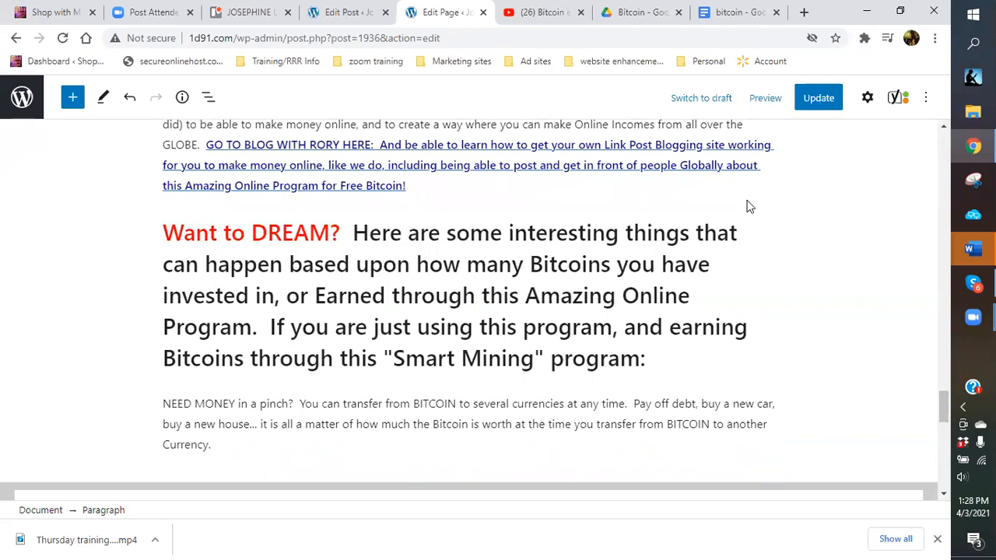
click(810, 100)
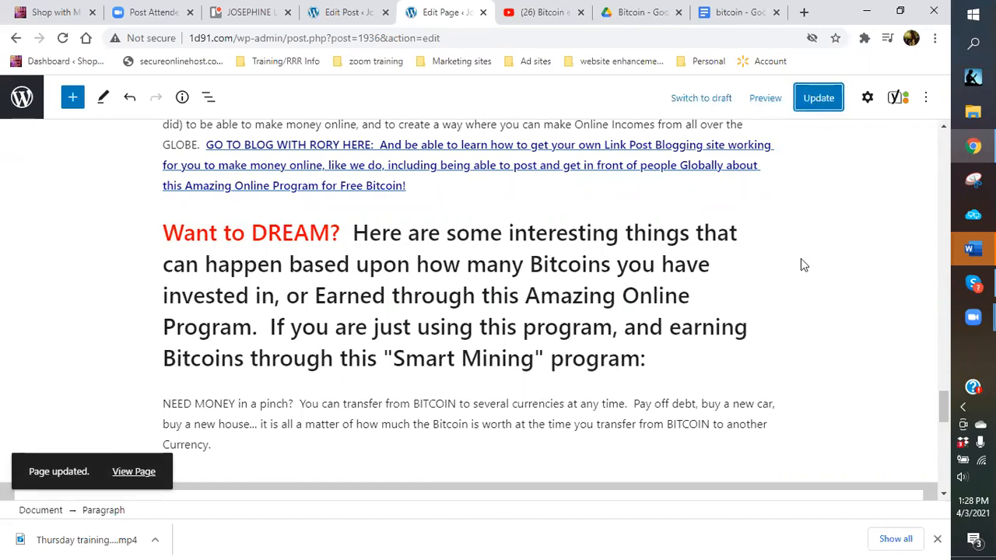
click(333, 17)
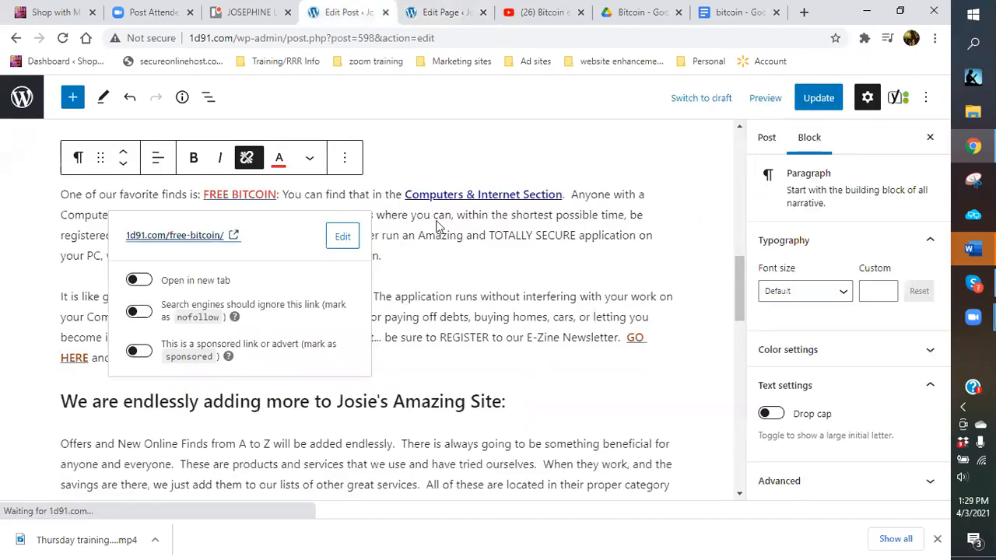
Remove the hyperlink from the GO HERE text.
click(450, 144)
scroll(388, 340, up, 2)
scroll(387, 340, up, 1)
scroll(260, 209, up, 2)
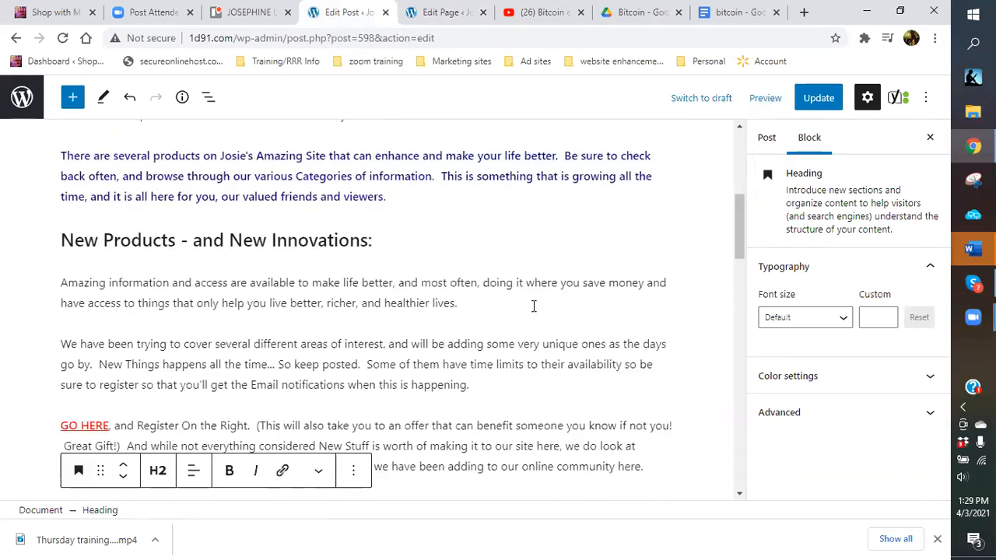
scroll(466, 327, down, 2)
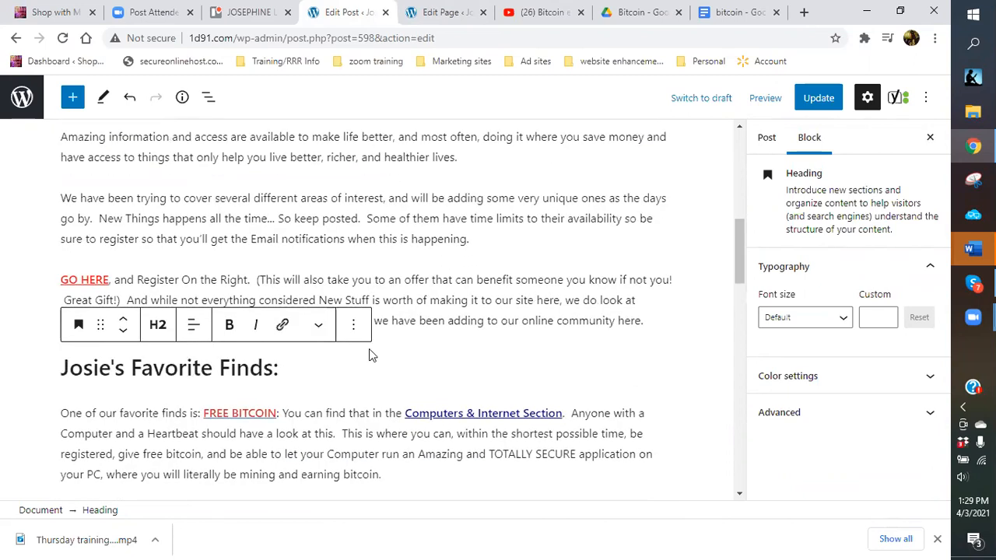
click(95, 282)
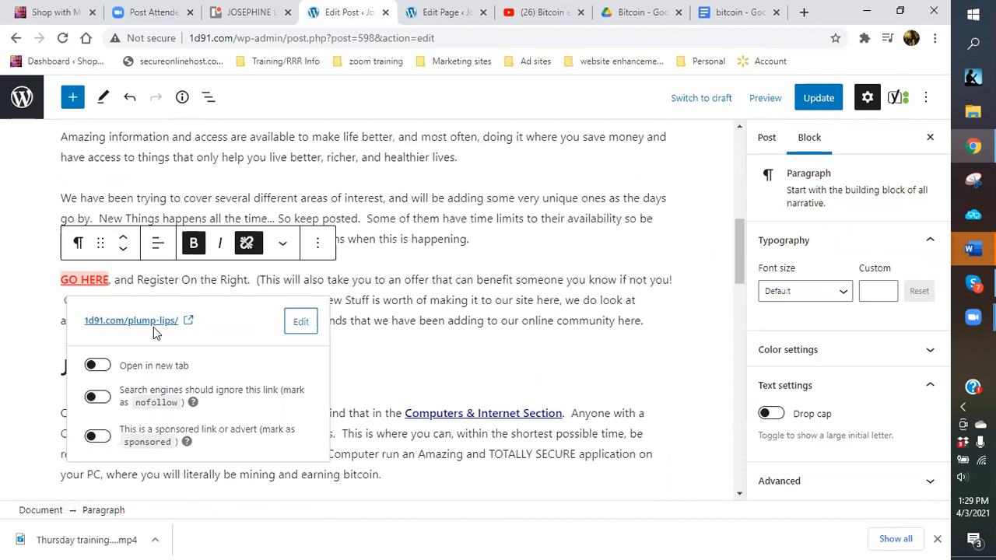
click(248, 246)
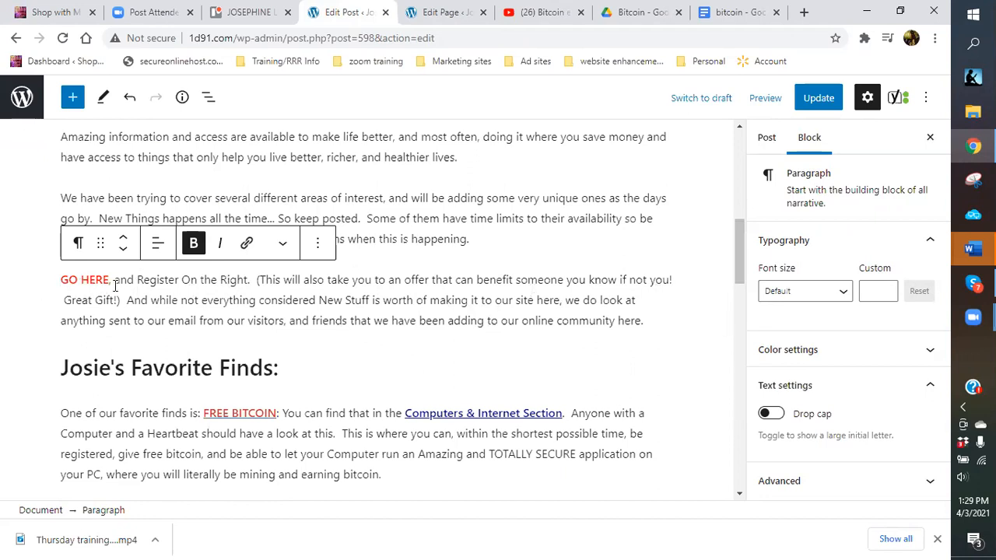
Inspect the FREE BITCOIN link's destination, then dismiss its link details.
scroll(303, 348, down, 1)
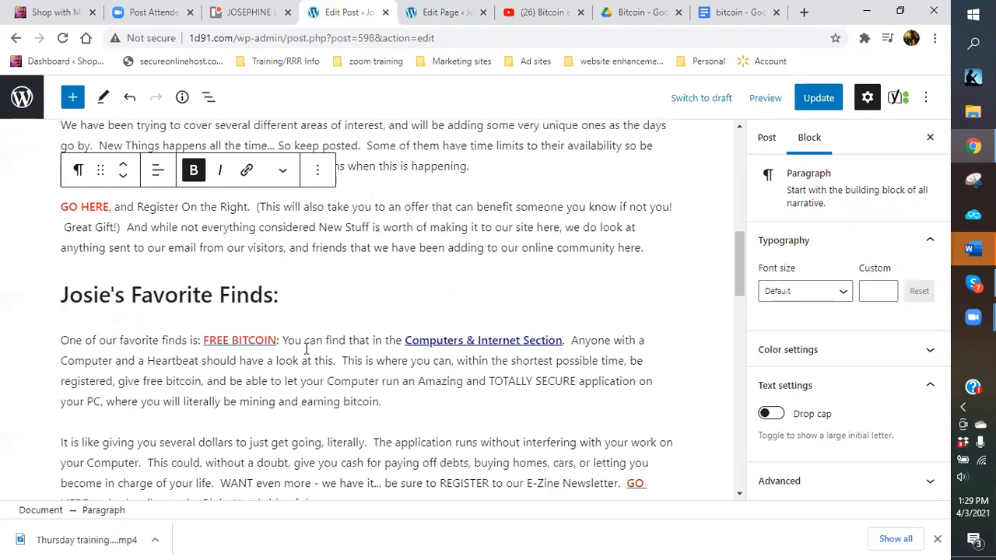
click(239, 340)
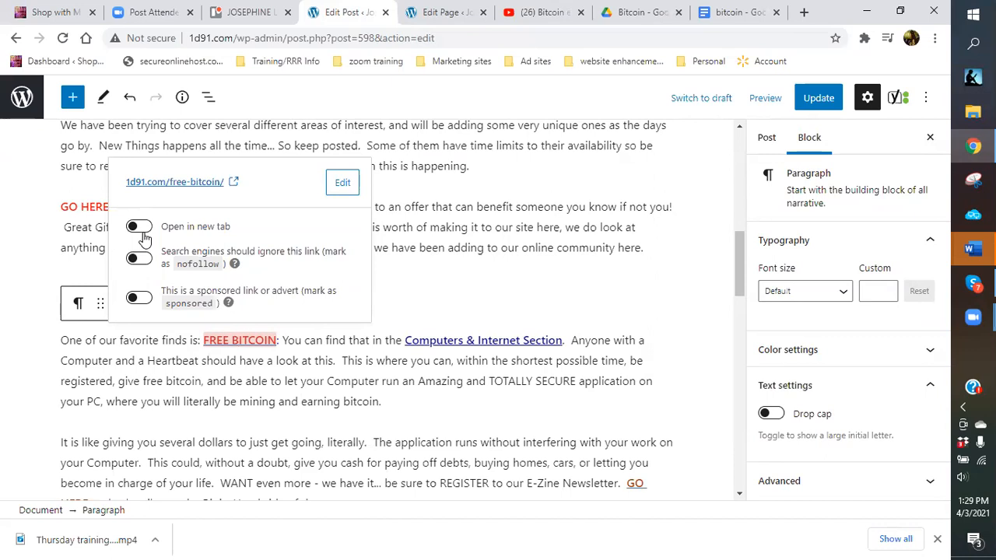
click(461, 288)
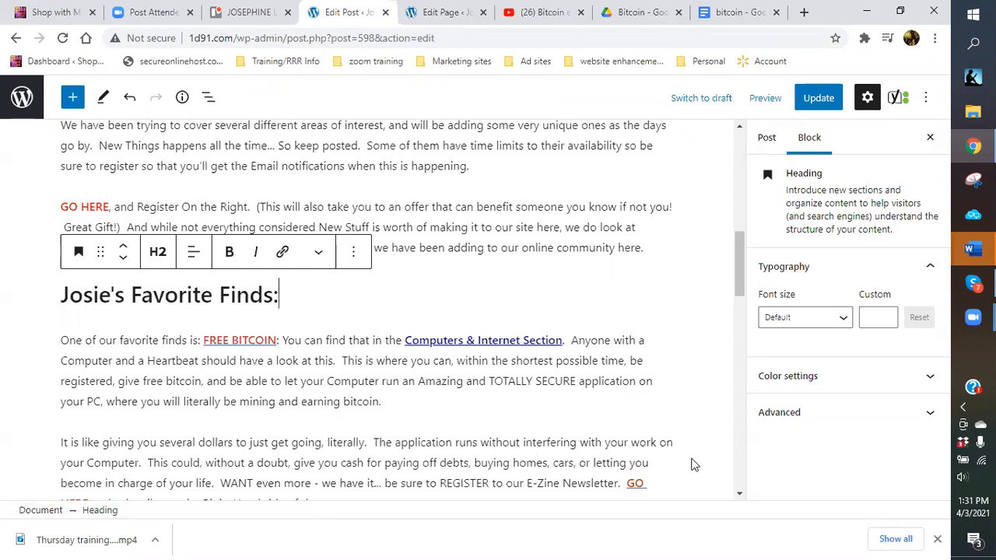
Update the Josie's Amazing Offers post and return to the Posts list.
scroll(694, 456, down, 4)
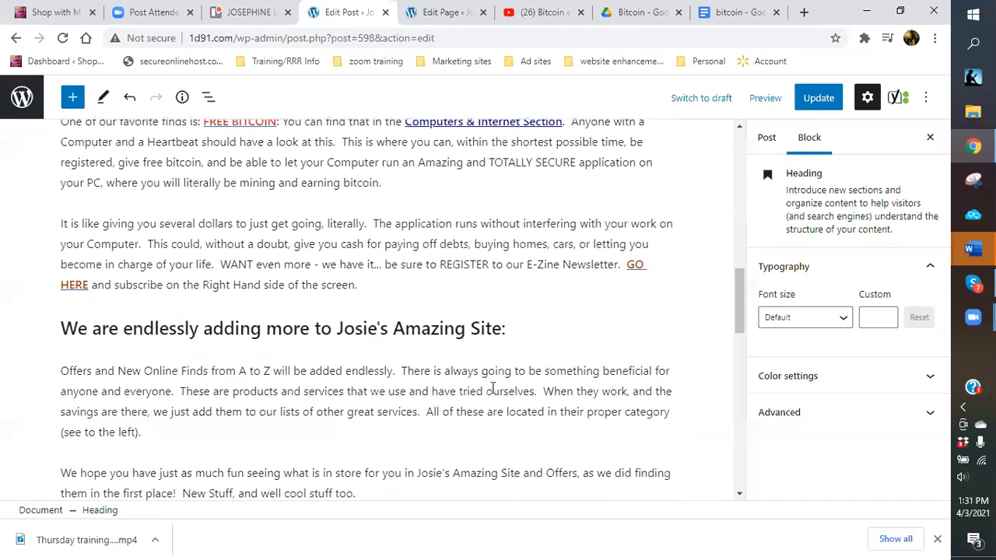
scroll(493, 387, down, 3)
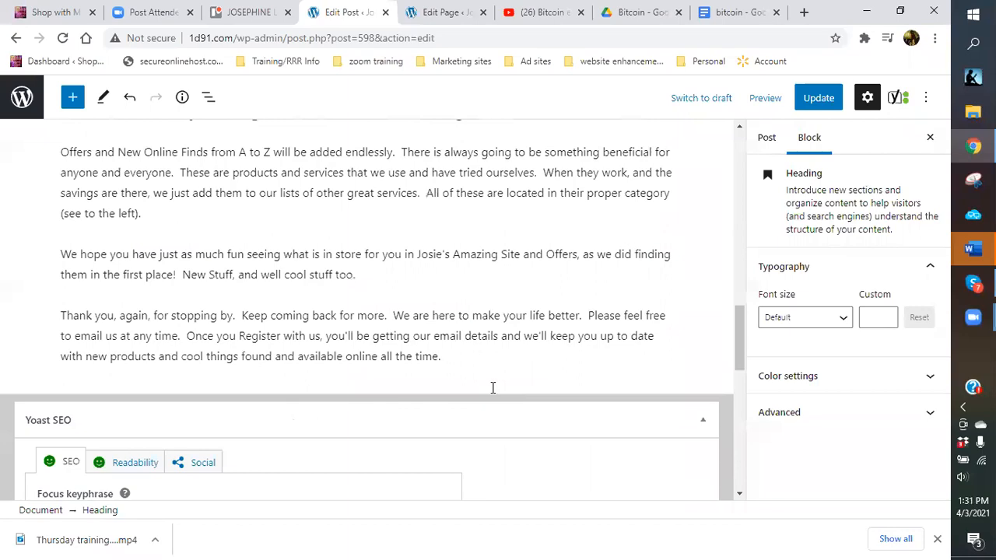
scroll(492, 387, up, 15)
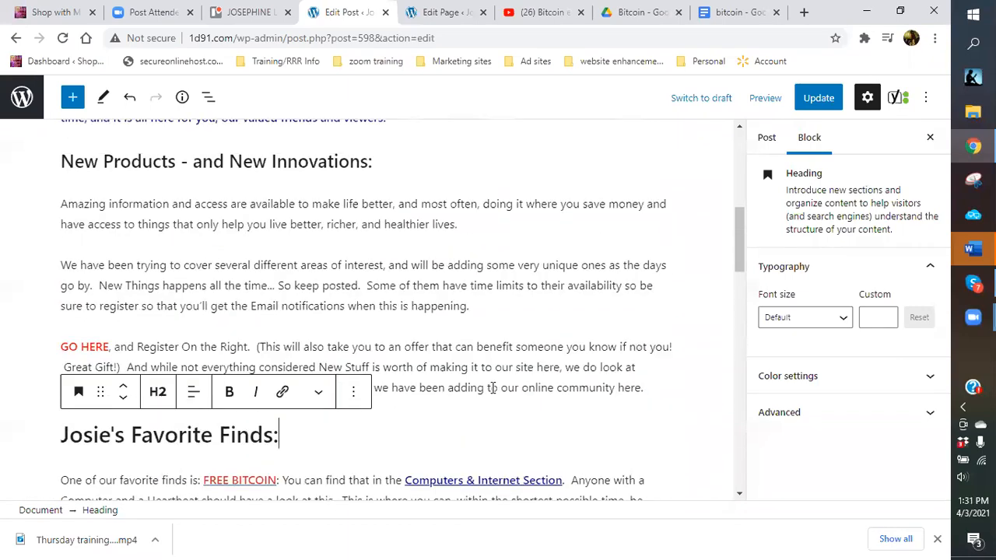
click(831, 100)
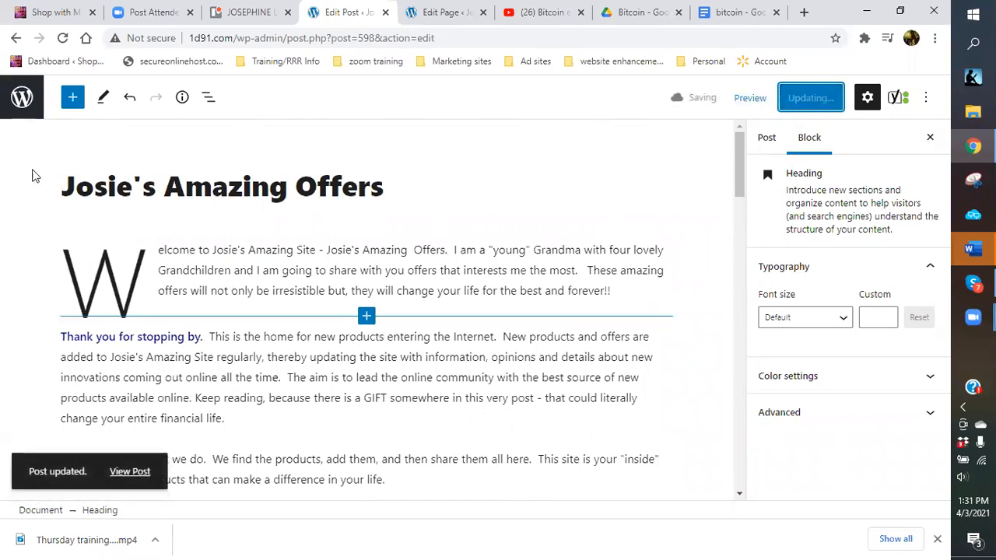
click(23, 98)
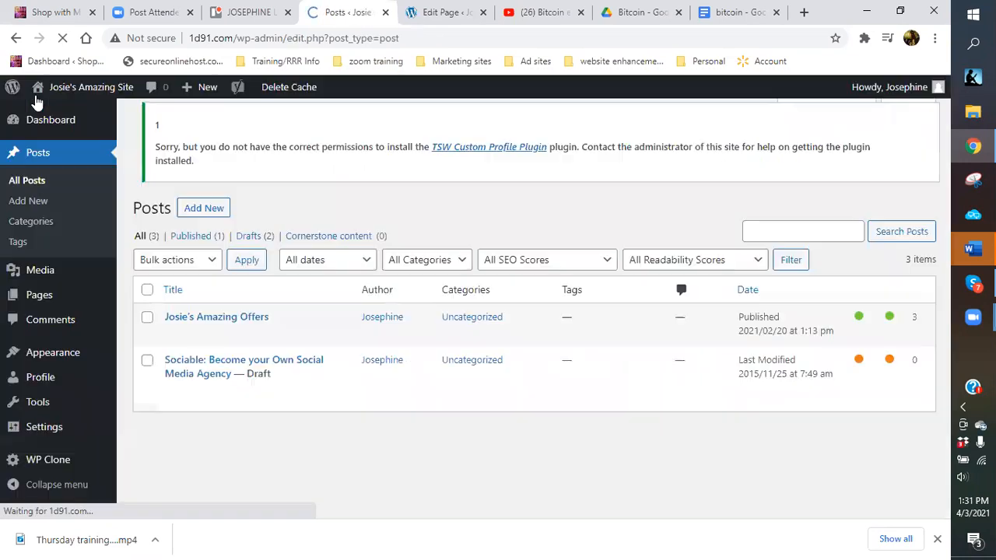
View the TRAVEL (All Things Travel) page on the live site, then open it with Edit Page.
mouse_move(91, 86)
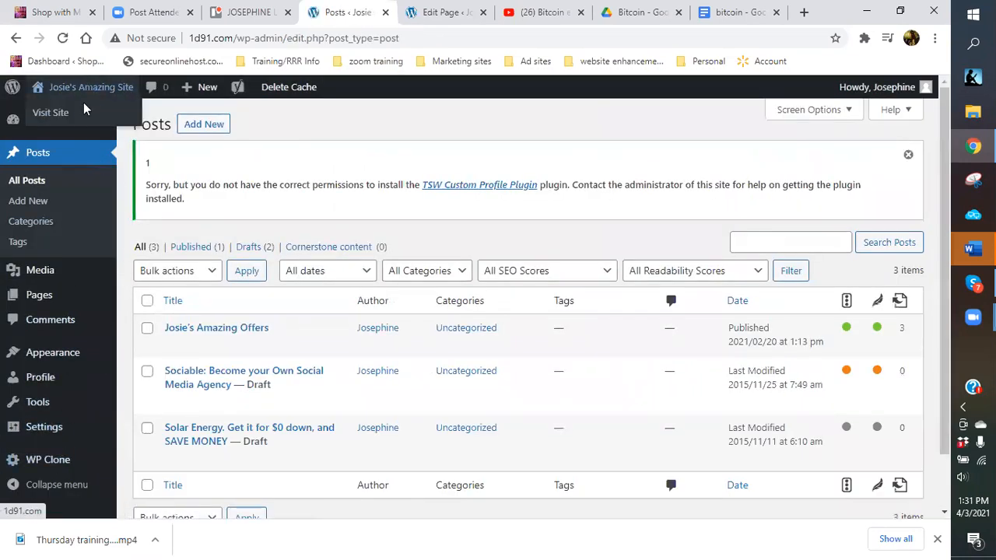
click(83, 115)
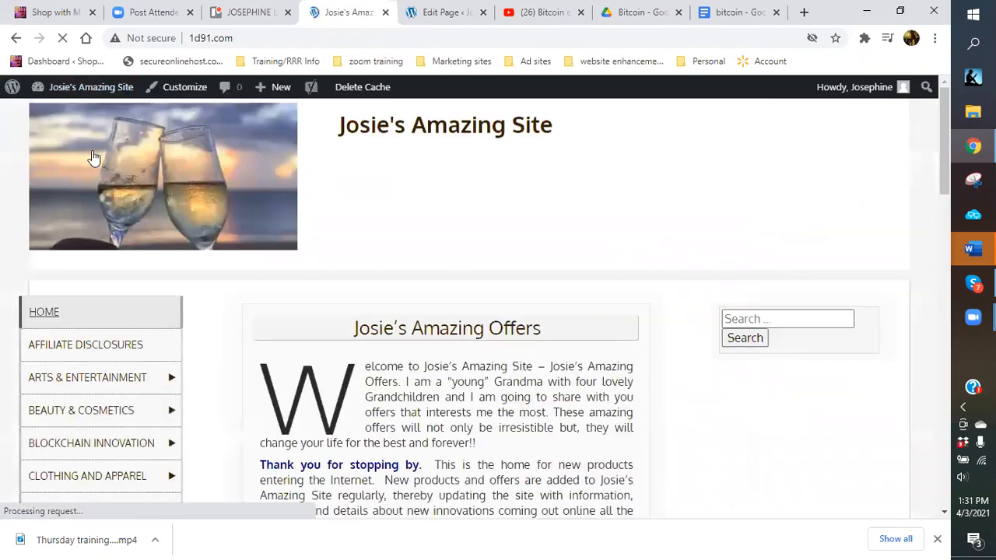
scroll(148, 354, down, 6)
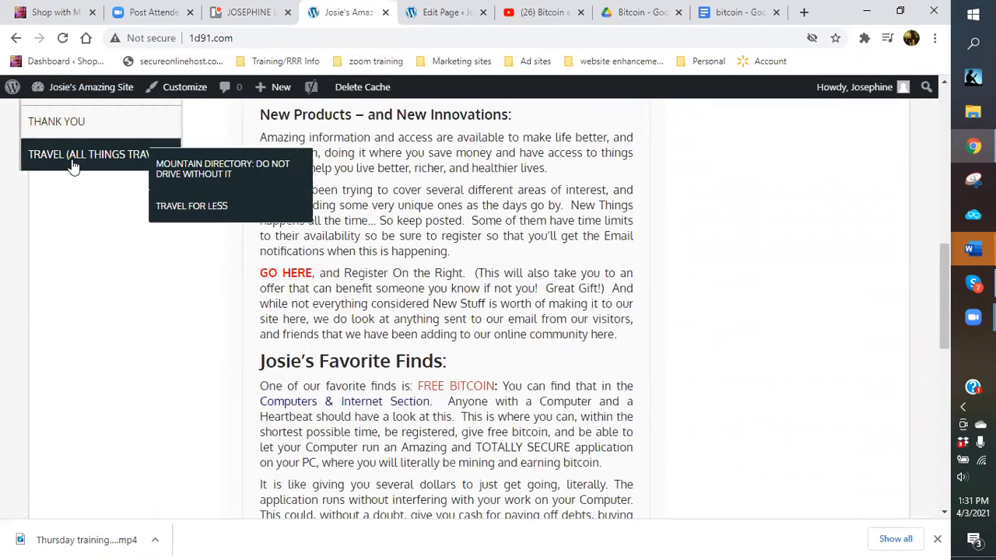
click(74, 164)
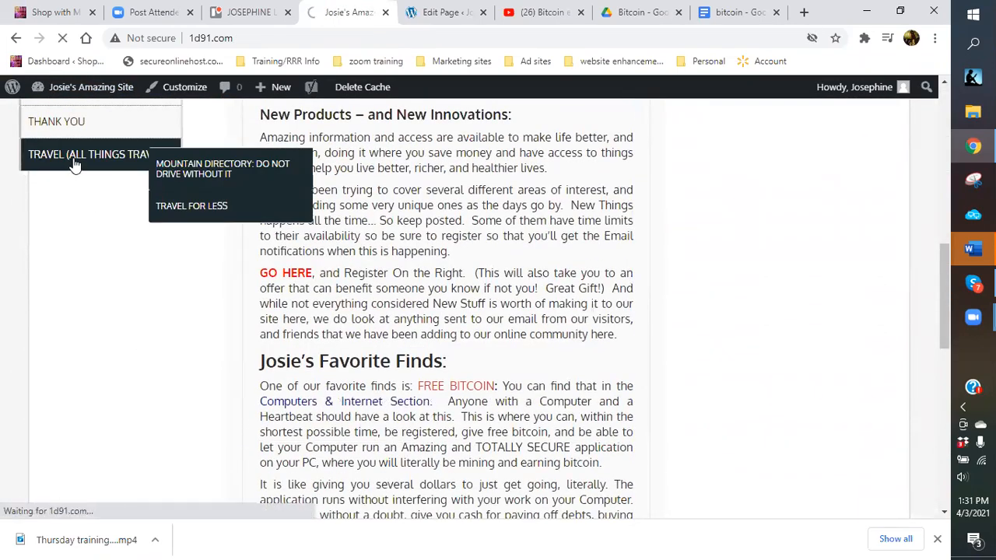
scroll(553, 300, down, 3)
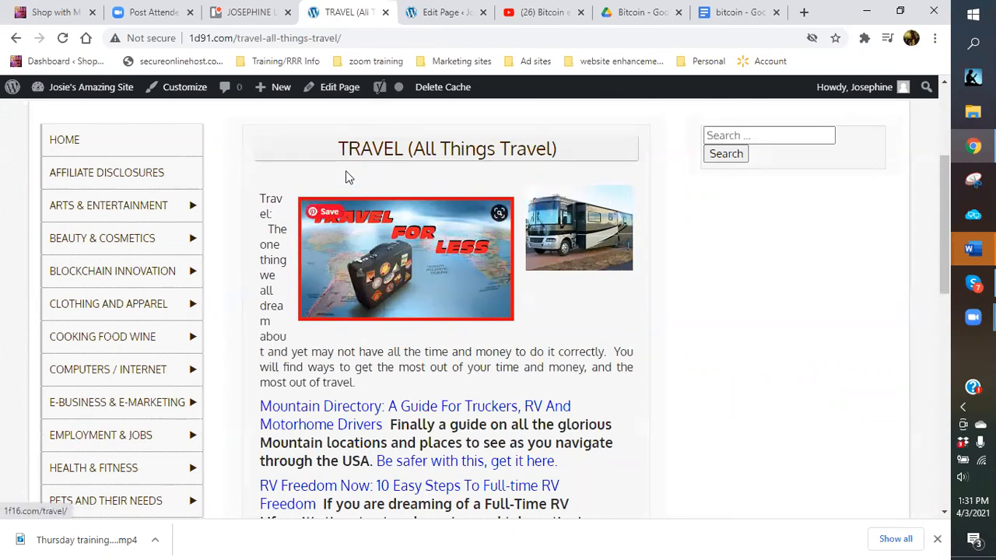
click(342, 92)
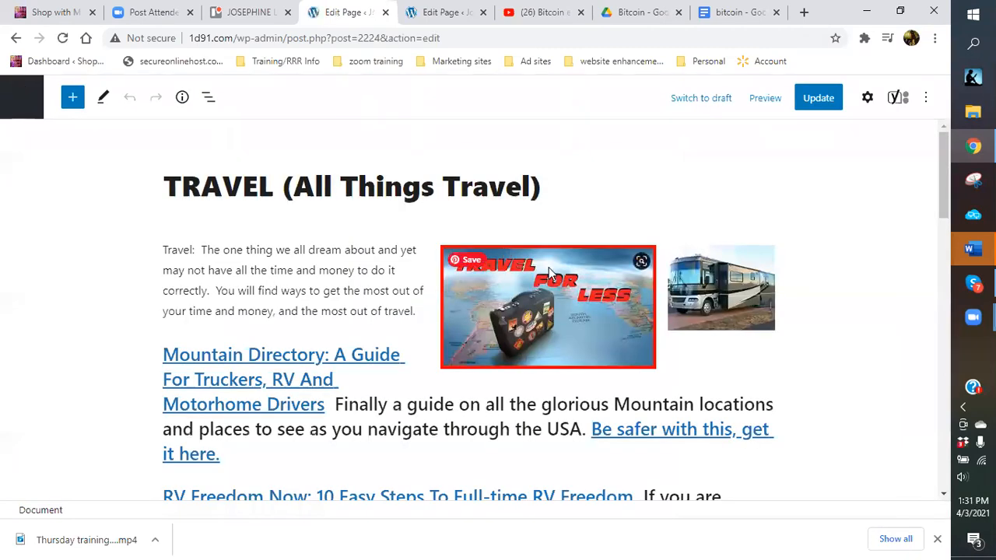
Delete the RV motorhome image block beside the Travel intro, keeping the Travel for Less image.
scroll(591, 266, down, 2)
scroll(467, 260, up, 2)
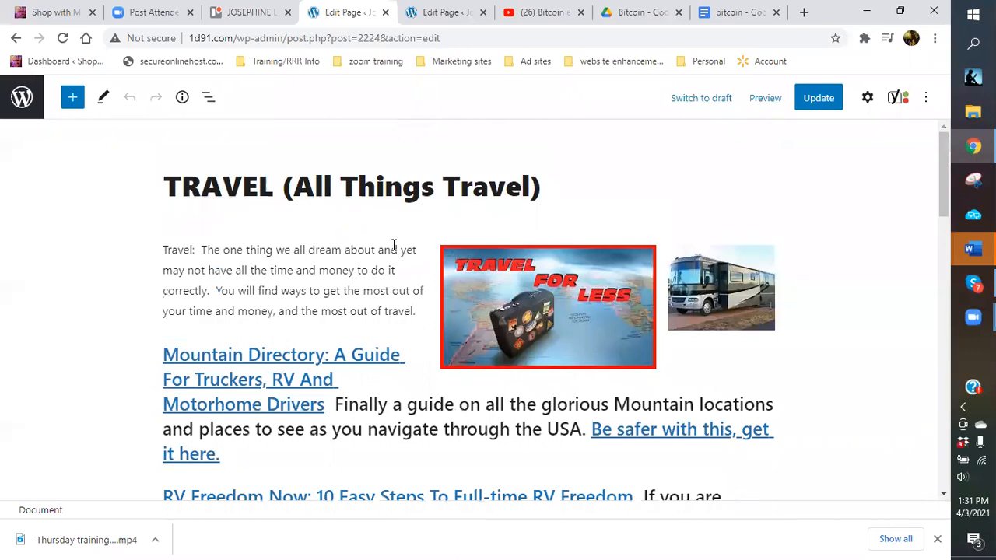
click(386, 250)
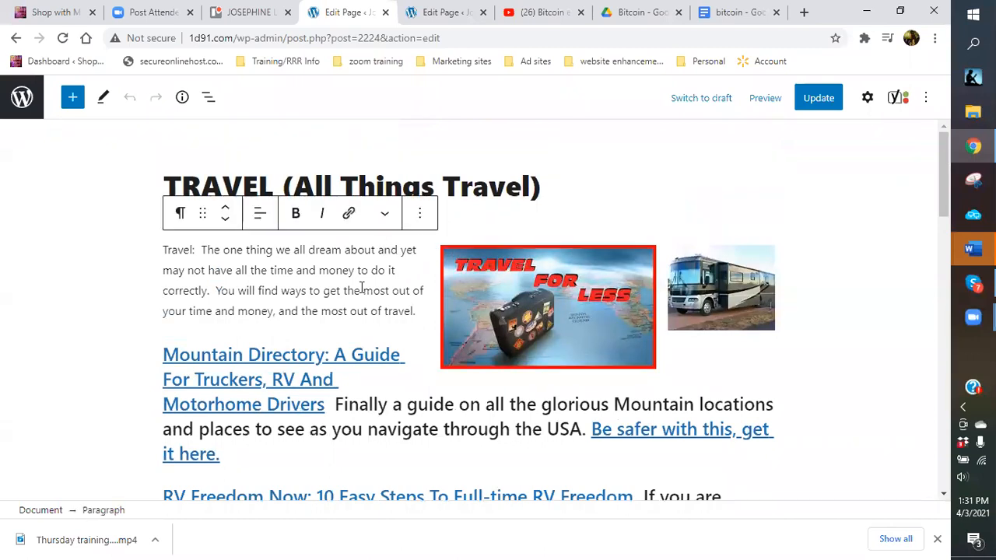
click(741, 294)
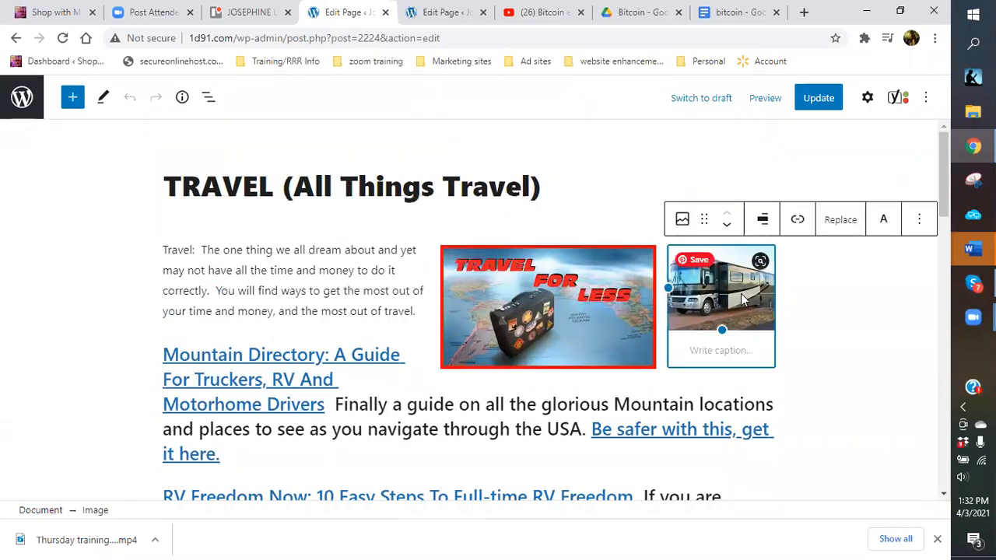
click(926, 223)
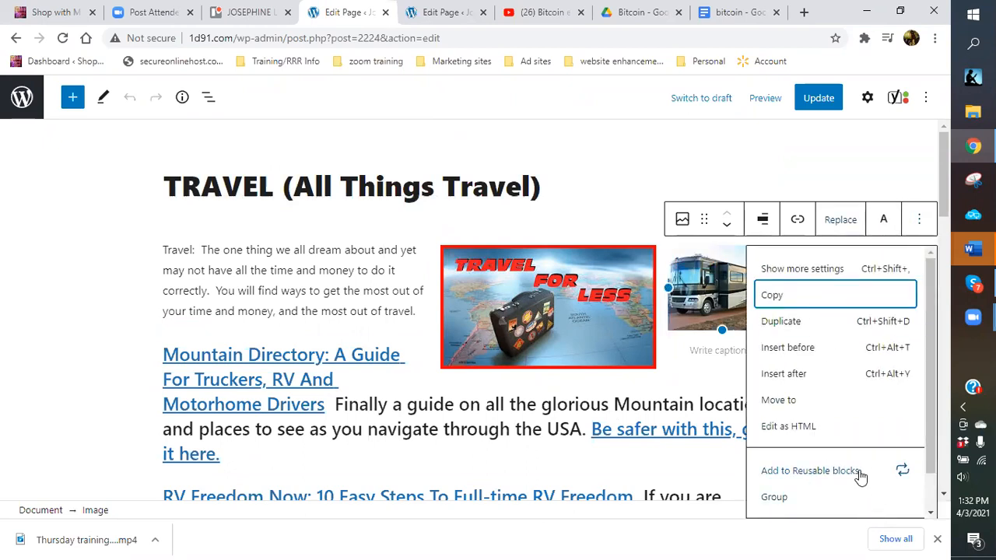
scroll(856, 479, down, 1)
click(827, 508)
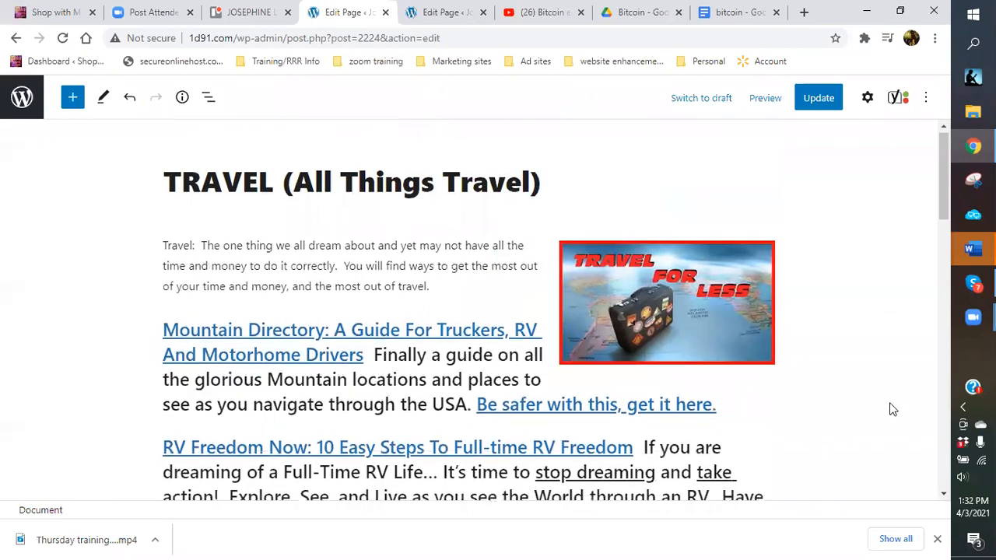
scroll(892, 410, down, 3)
scroll(535, 384, down, 4)
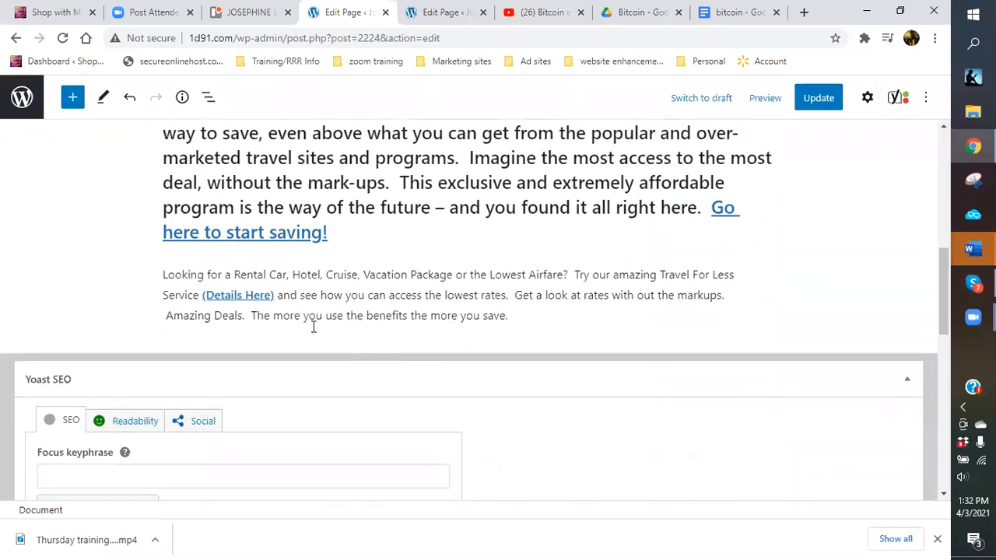
scroll(313, 327, down, 2)
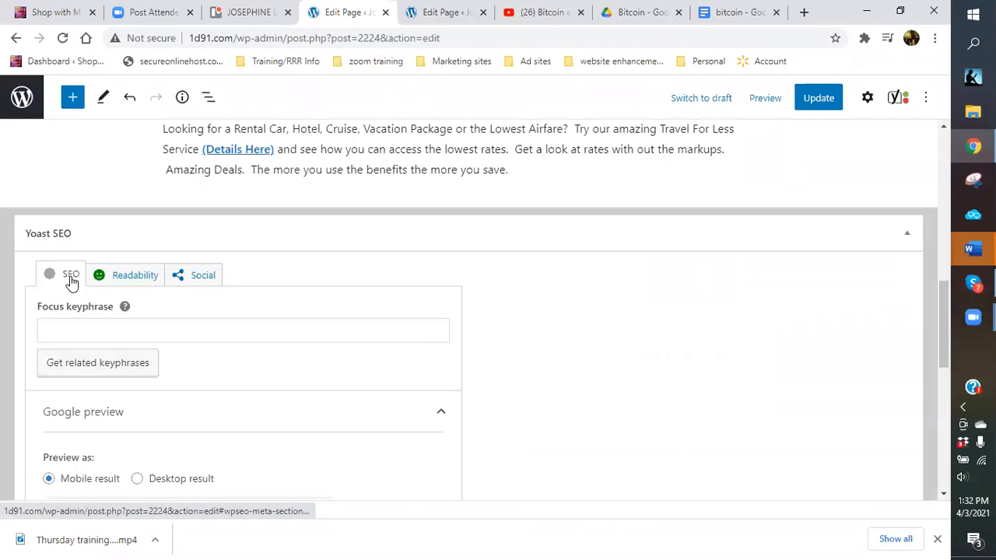
Enter 'travel for less' as the Yoast focus keyphrase, in lowercase.
click(93, 327)
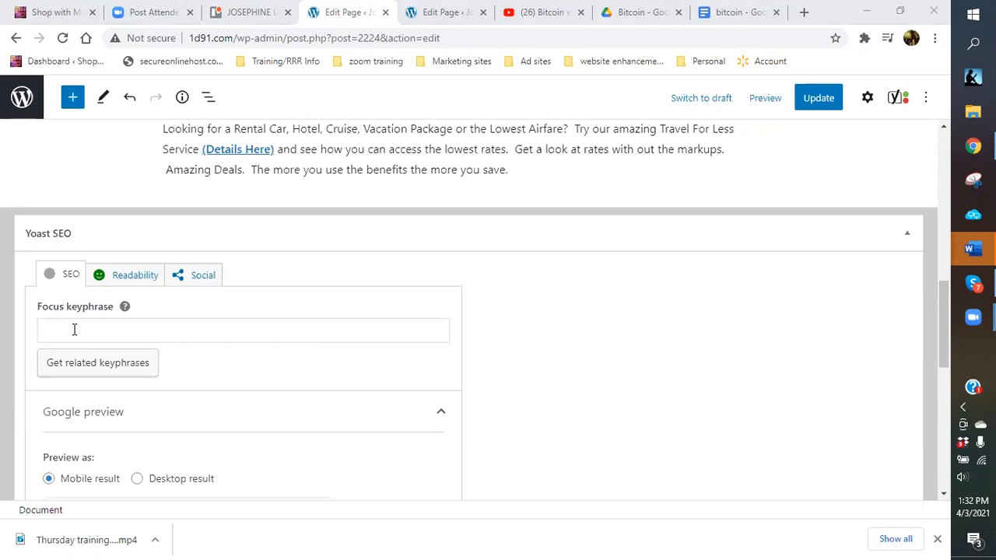
click(74, 330)
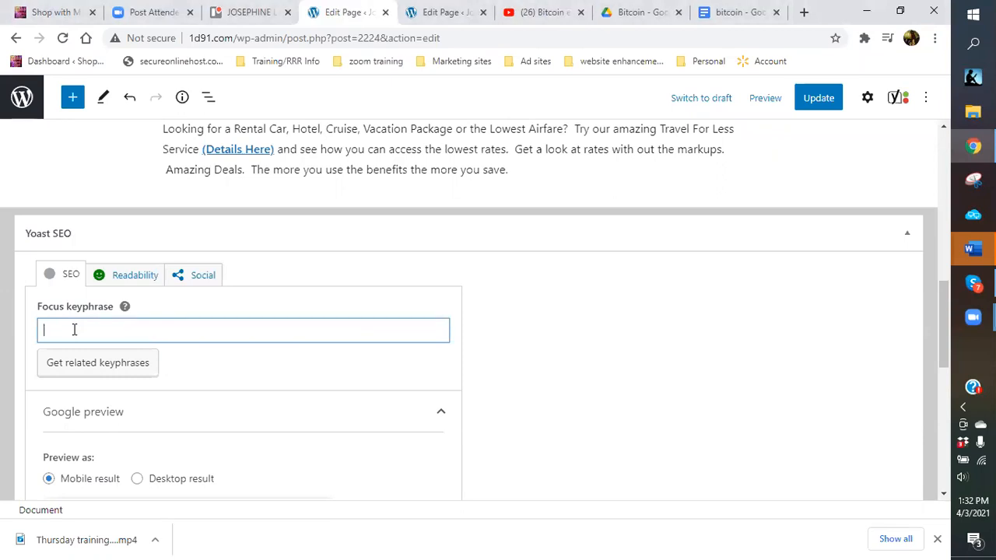
text(Travel for less)
drag(49, 331, 44, 330)
text(travel for less)
click(189, 331)
Update the TRAVEL page and place the cursor in the Meta description field.
click(818, 100)
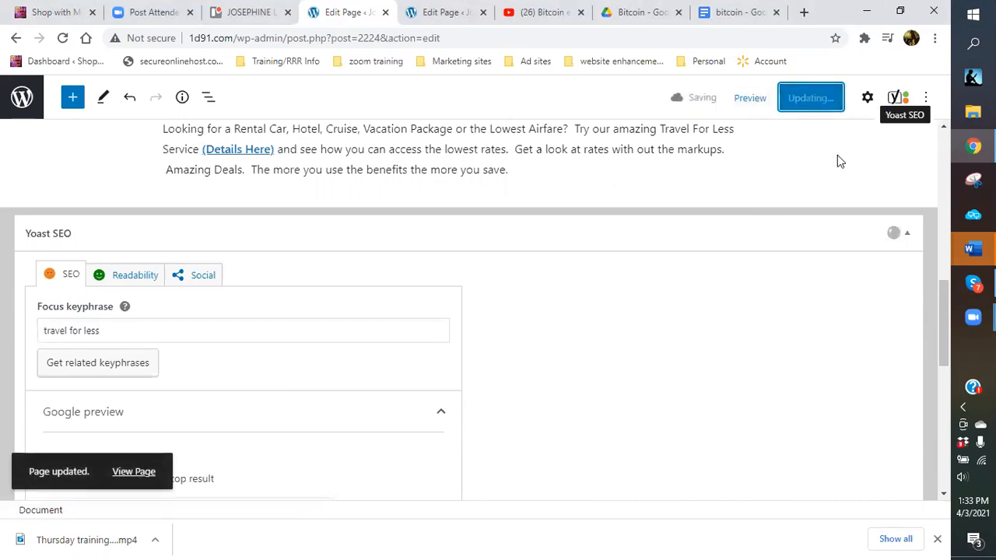
scroll(462, 294, down, 4)
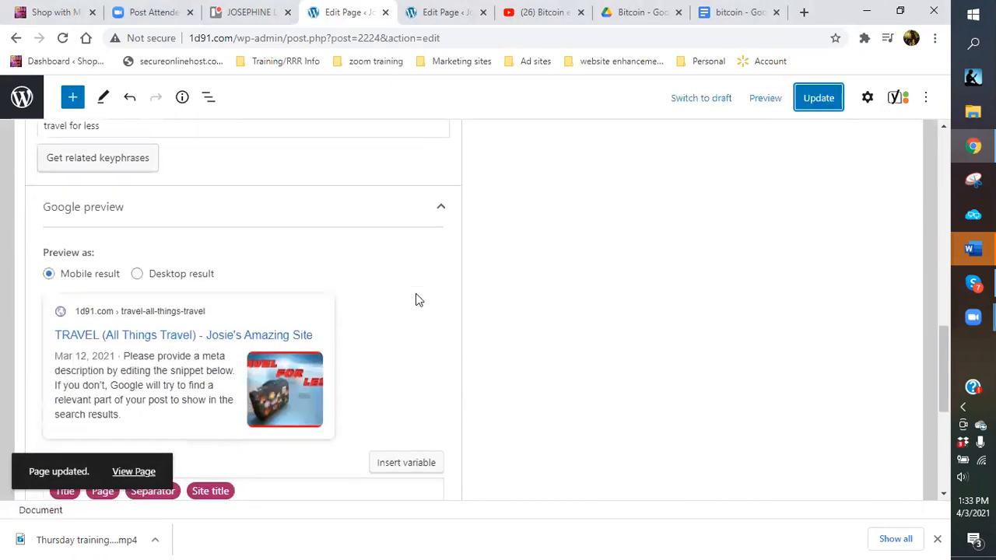
scroll(404, 296, down, 1)
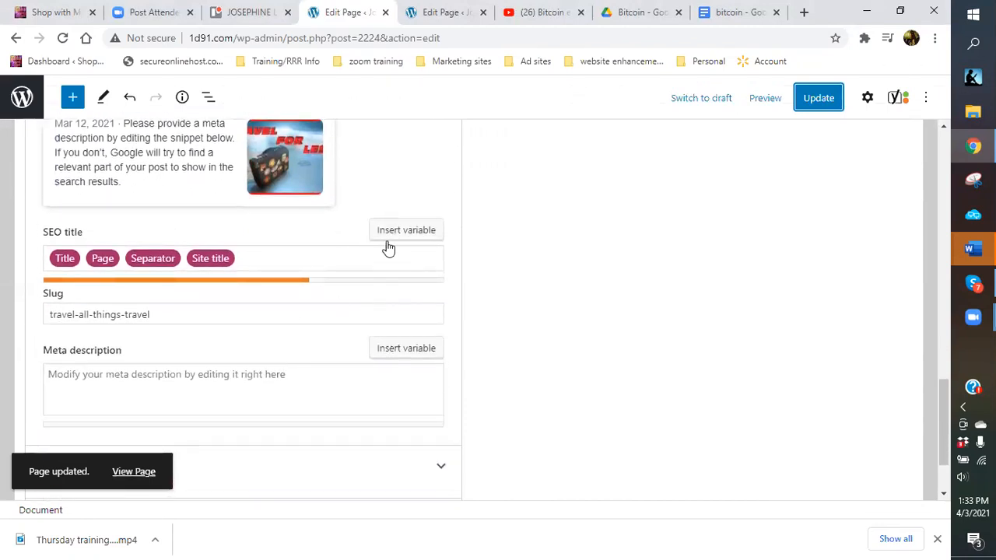
scroll(306, 306, down, 2)
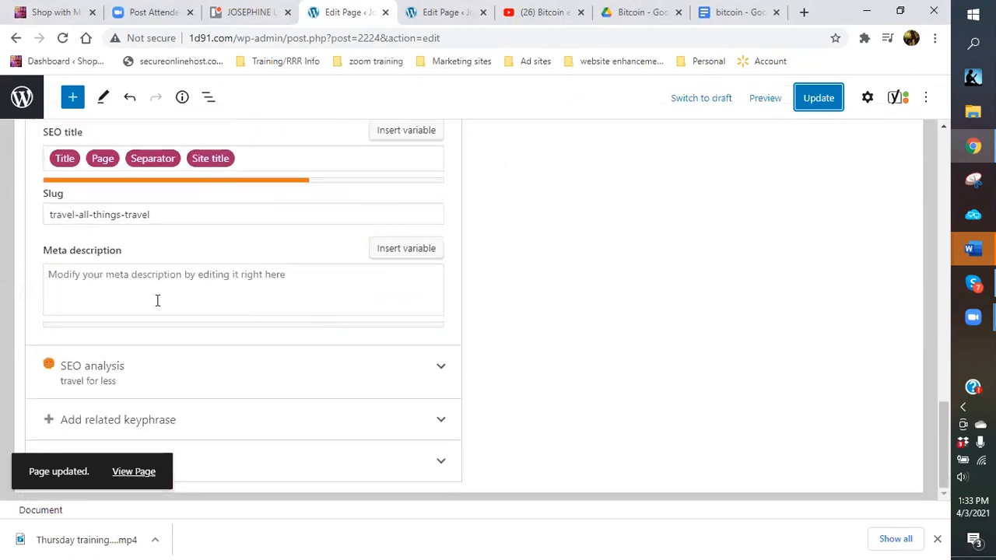
click(62, 285)
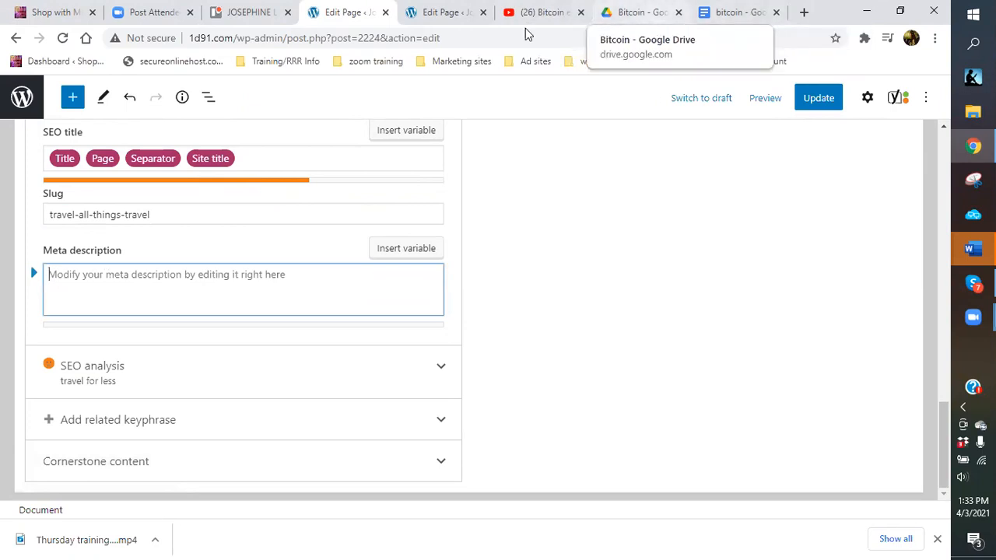
Look through the bitcoin video and news search results, then return to the WordPress editor tab.
click(549, 15)
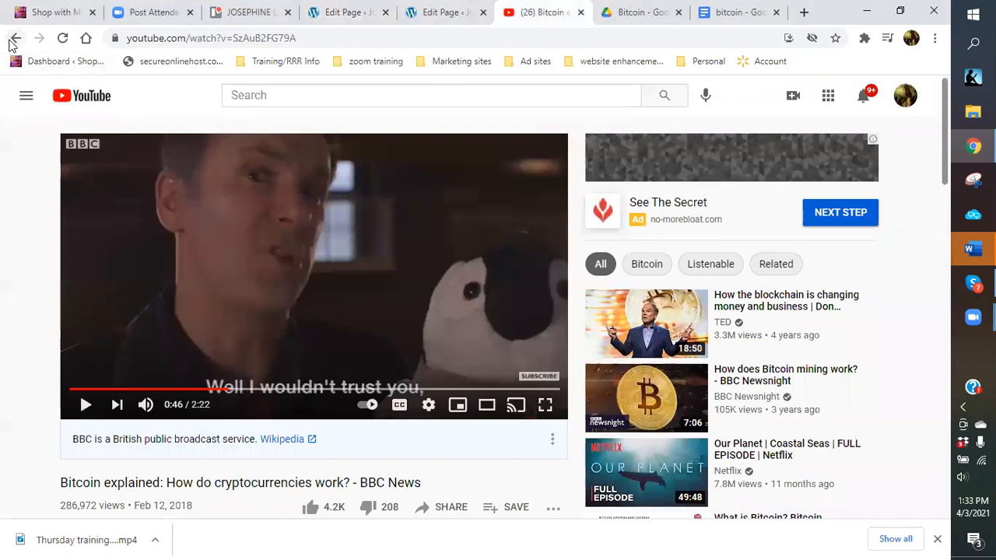
click(14, 39)
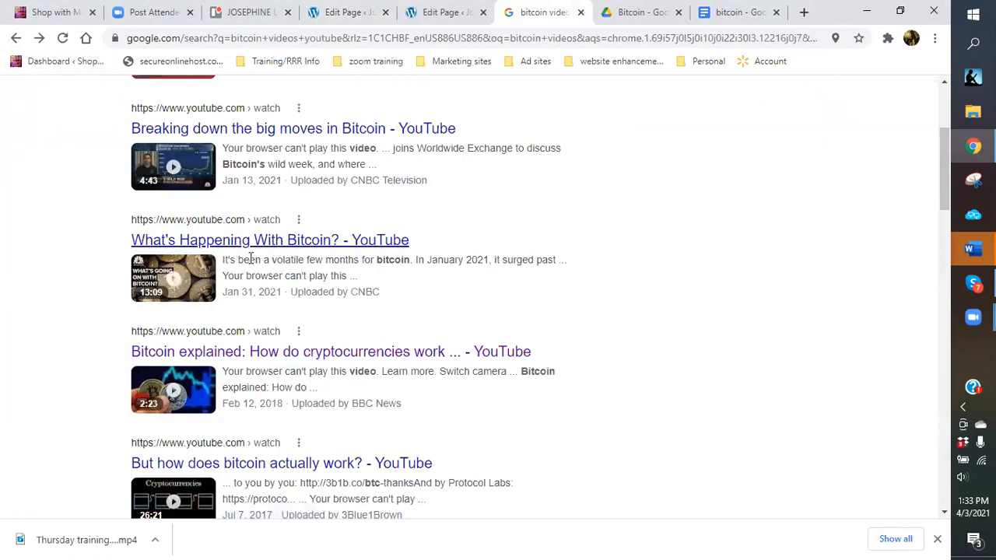
click(303, 352)
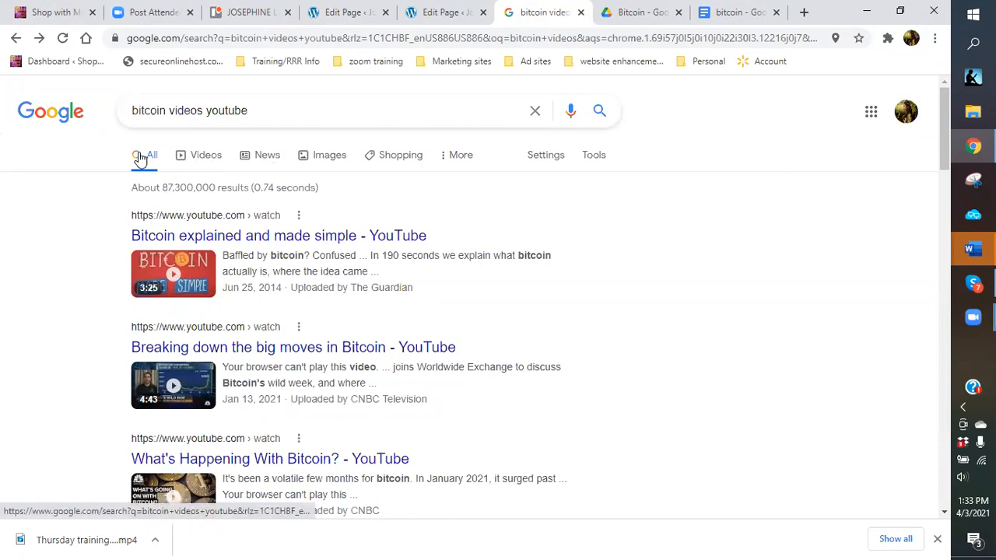
click(272, 155)
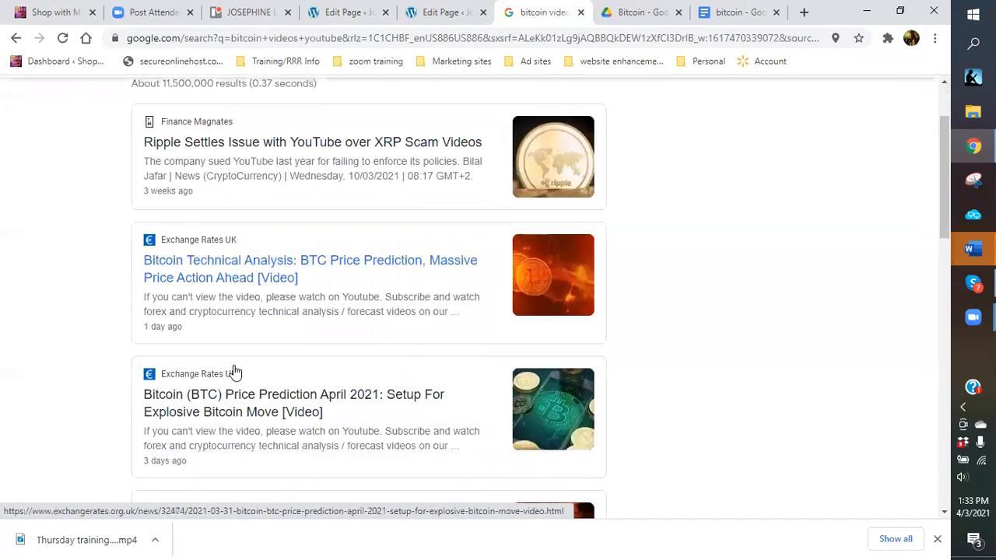
scroll(225, 369, down, 2)
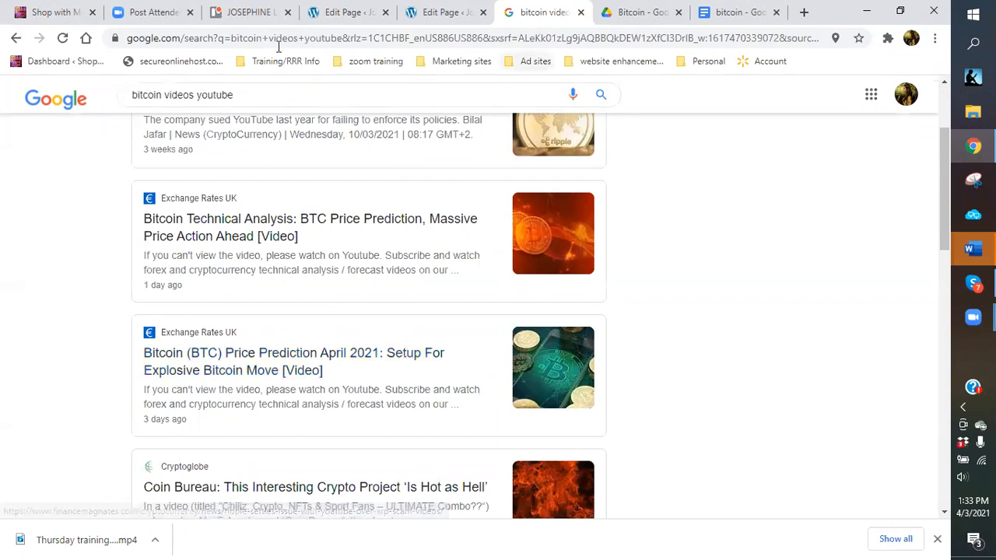
click(351, 14)
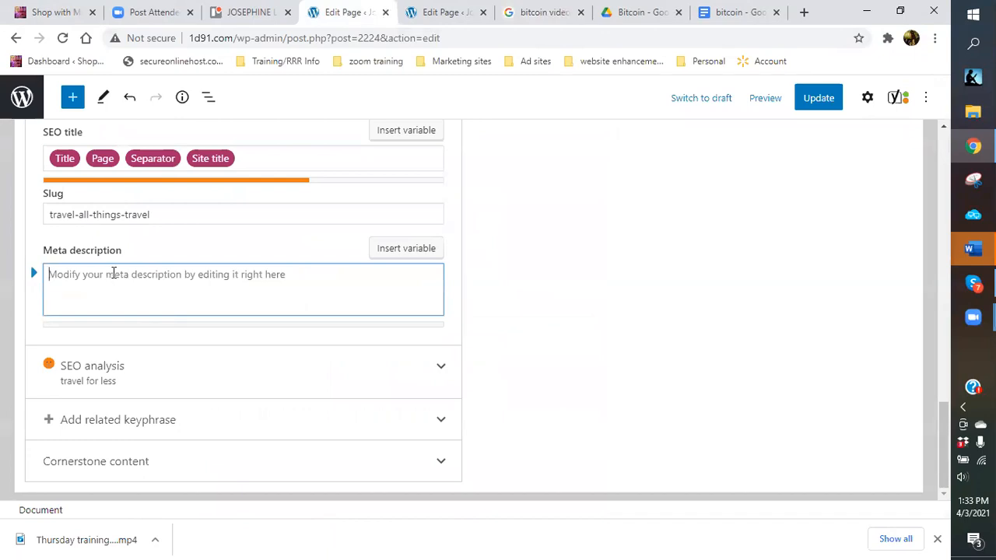
Write the meta description 'Travel for less is something we all want to do… enjoy yourself more!!' and expand SEO analysis.
text(Tra)
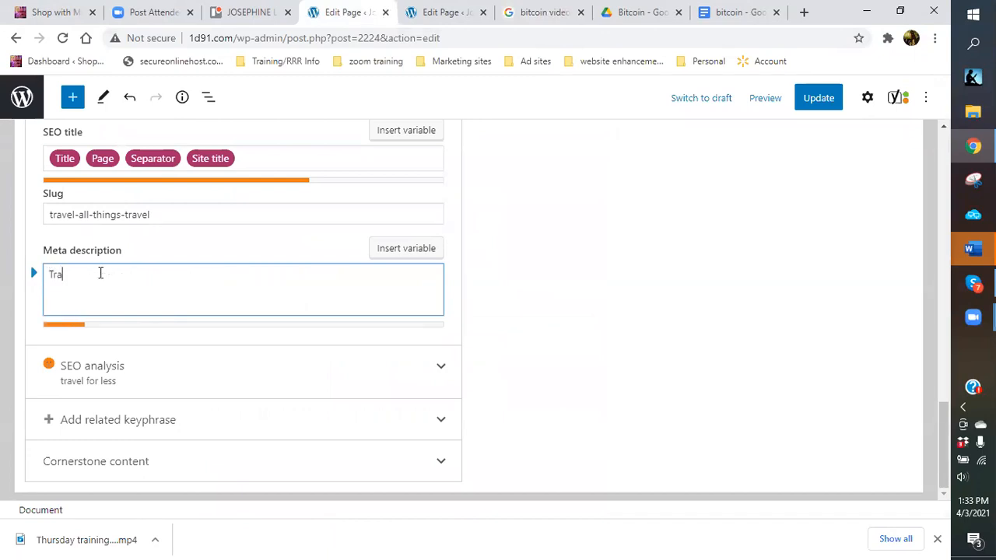
text(vel for less is something we)
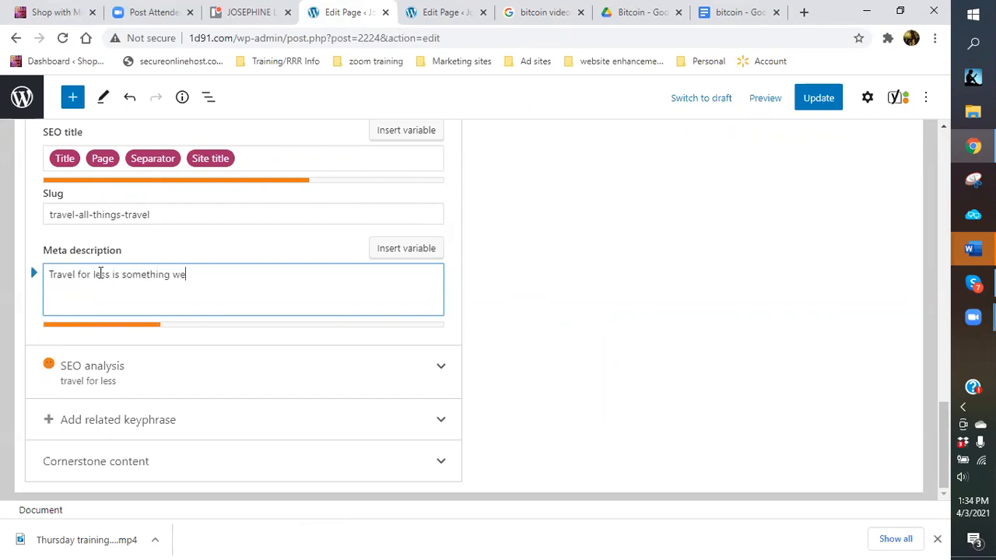
text( all want to do.  With th)
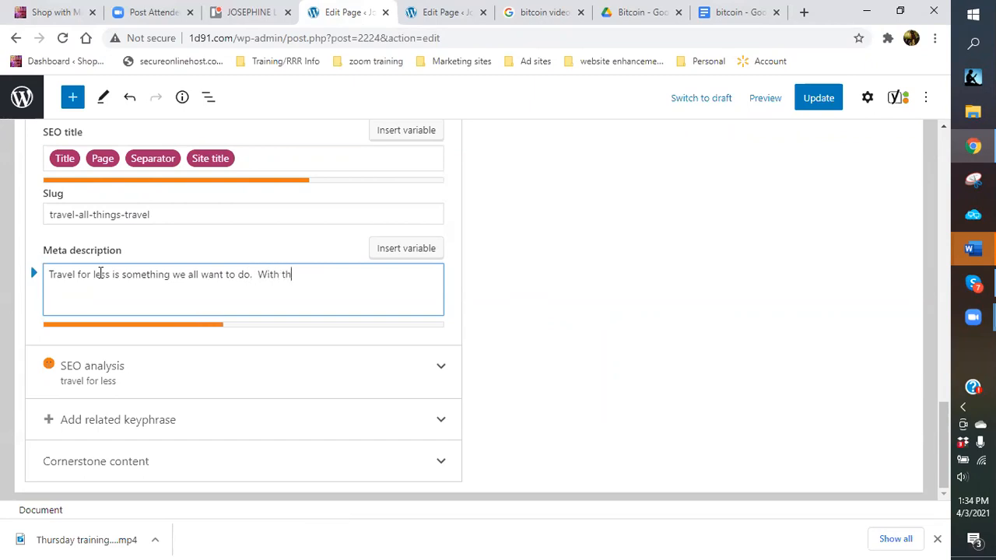
text(is great free)
text( app, yo)
text(an )
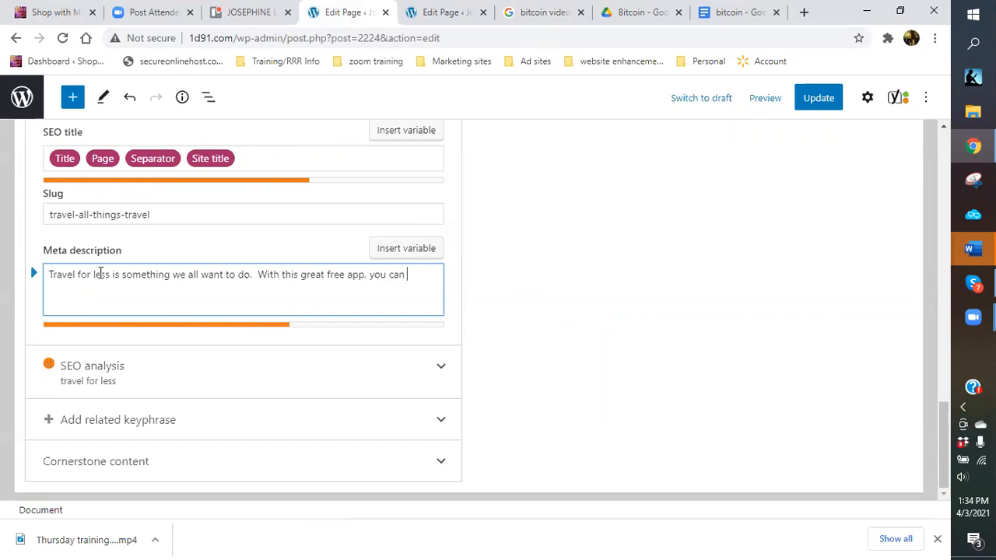
text(travel the world for less and enjoy yourself more)
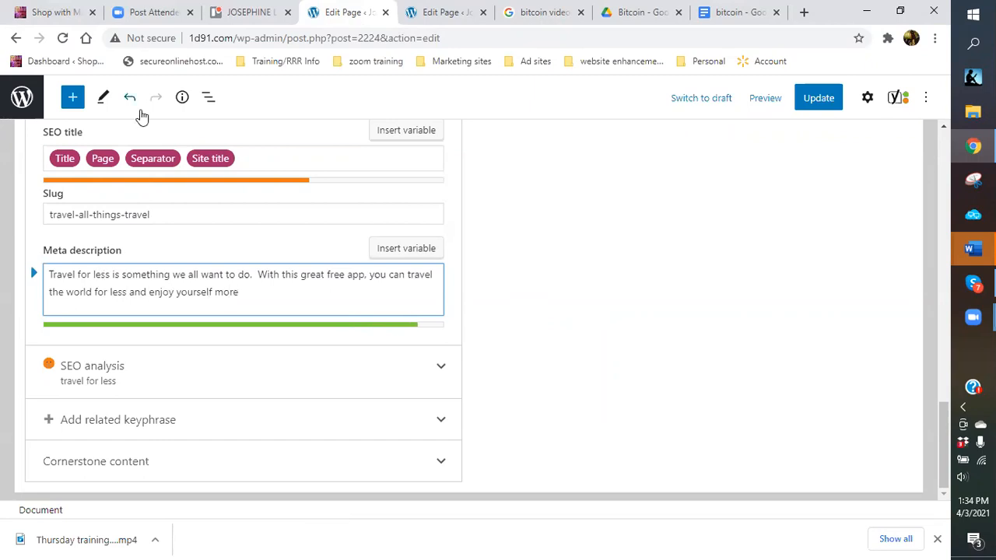
text(!!)
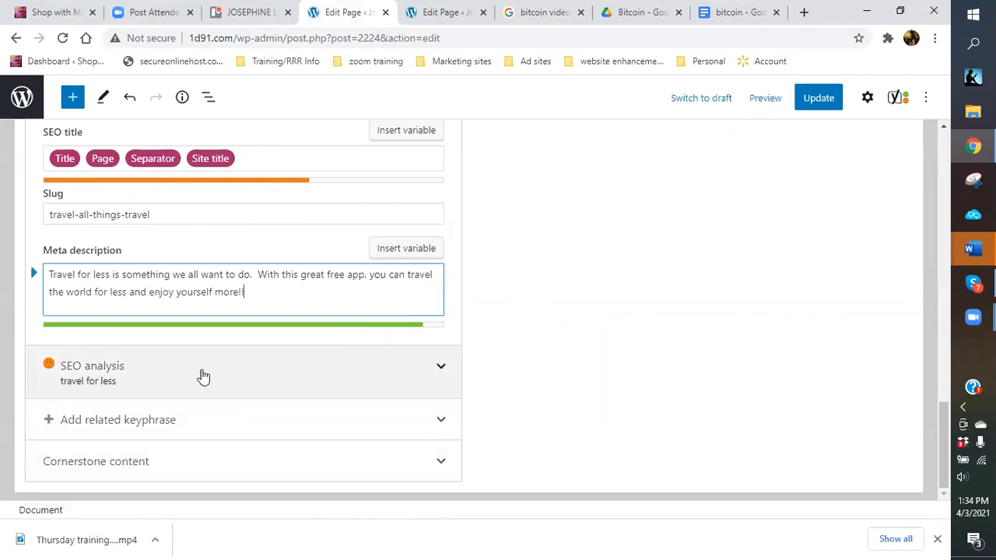
click(420, 373)
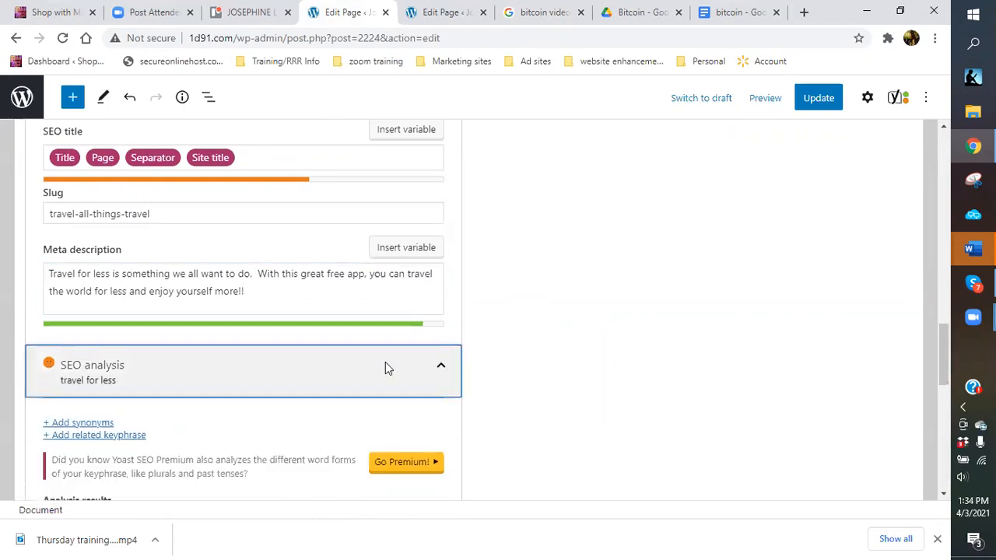
scroll(386, 362, down, 4)
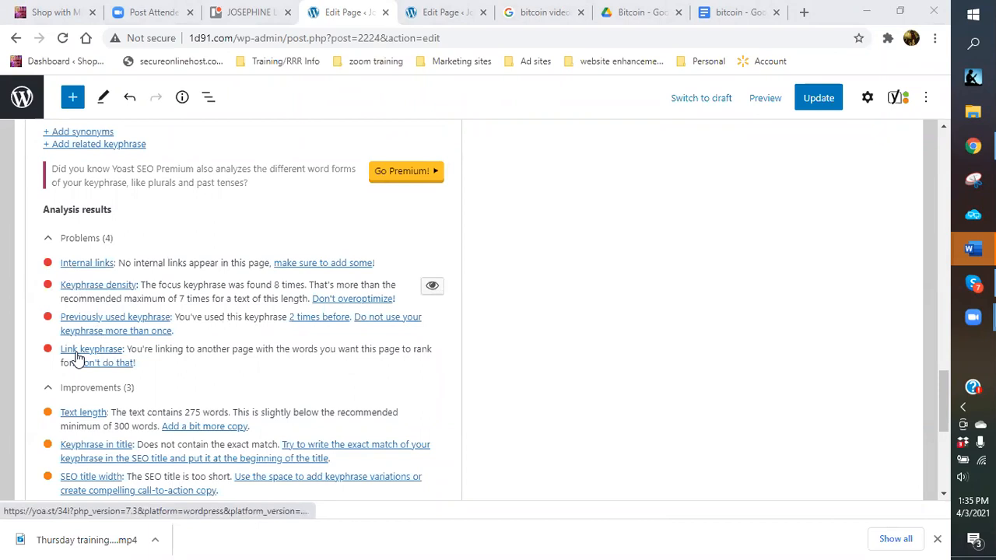
scroll(252, 318, up, 2)
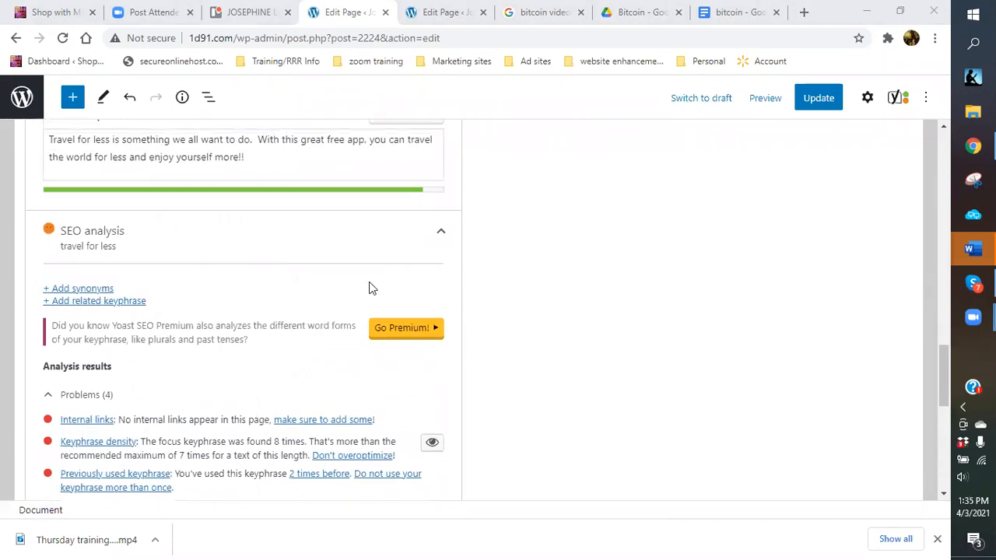
scroll(372, 282, up, 4)
scroll(109, 315, up, 2)
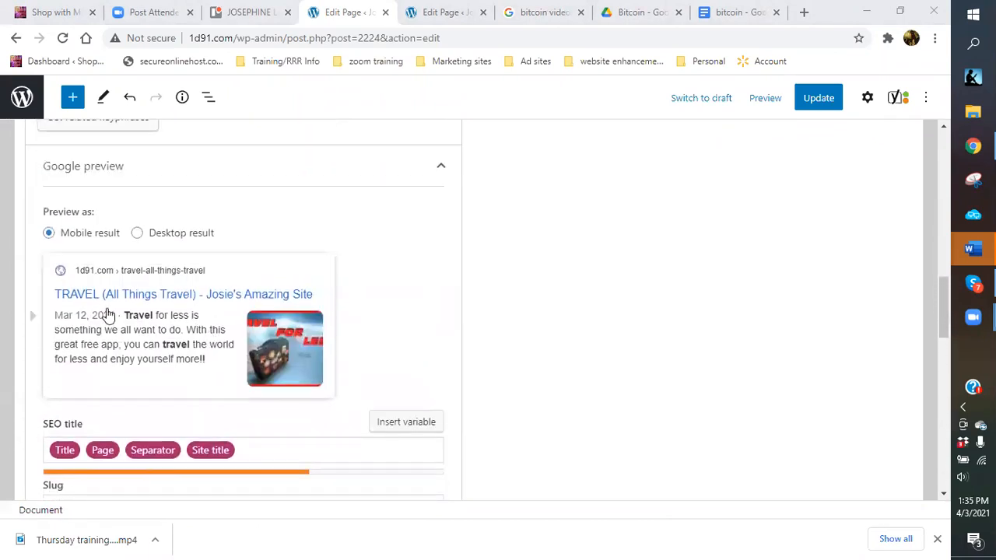
scroll(169, 358, up, 4)
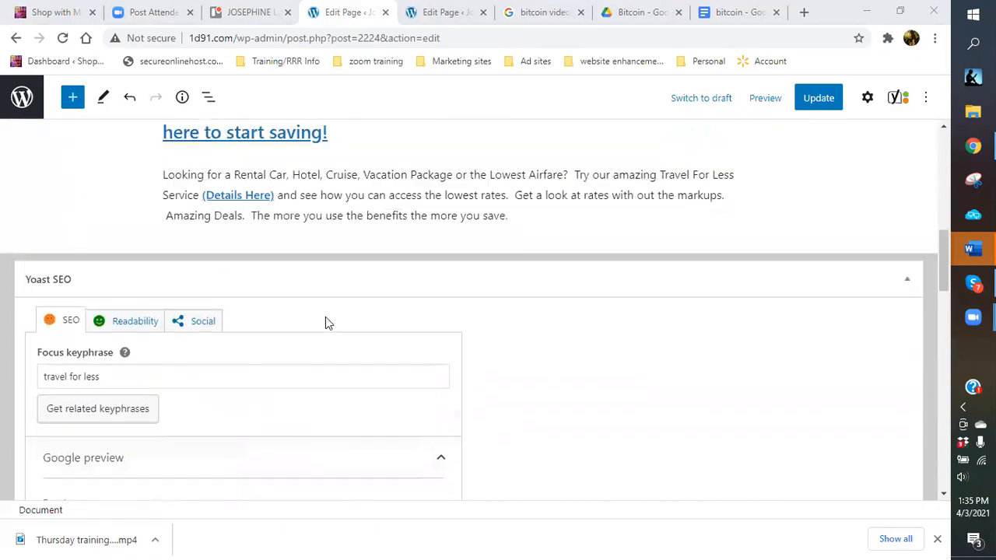
scroll(326, 317, up, 3)
scroll(432, 314, up, 2)
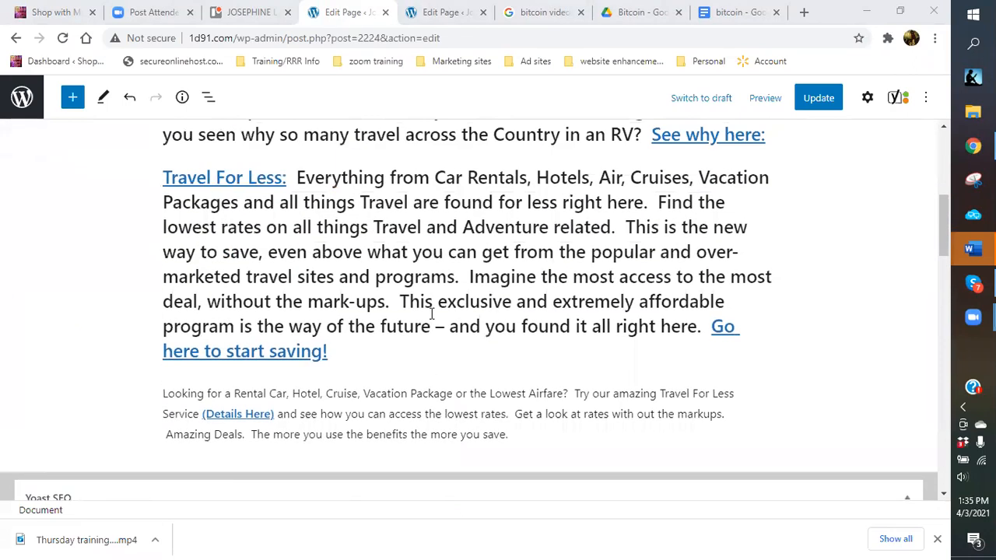
Unlink the 'Travel For Less:' lead-in so it becomes plain heading text.
click(220, 178)
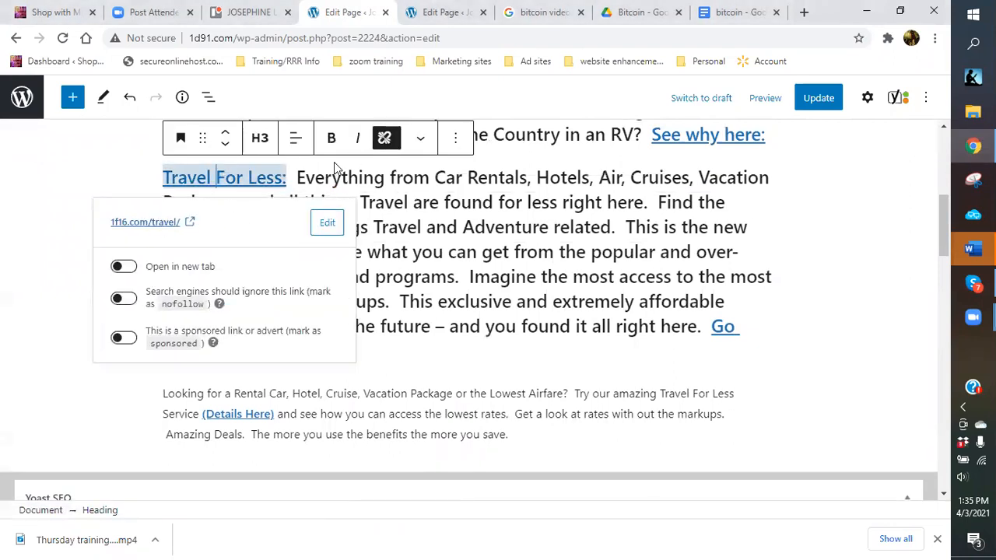
click(387, 140)
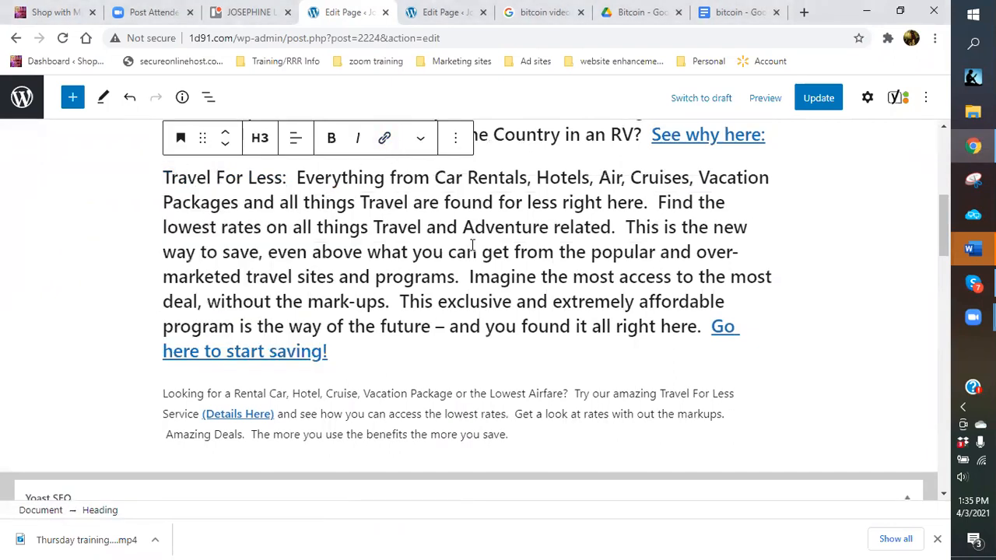
scroll(472, 245, up, 1)
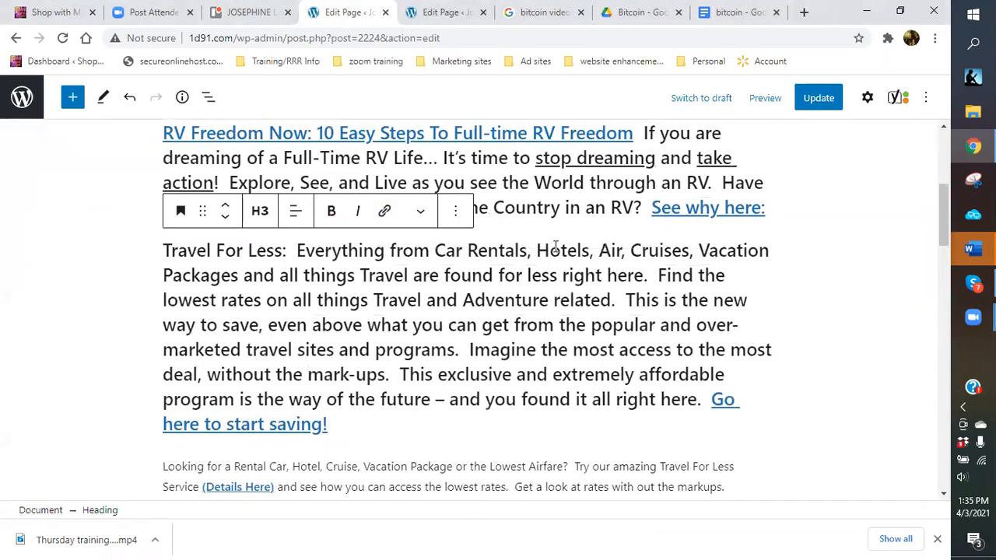
scroll(555, 247, up, 3)
scroll(370, 258, up, 1)
scroll(371, 259, down, 2)
scroll(371, 259, down, 5)
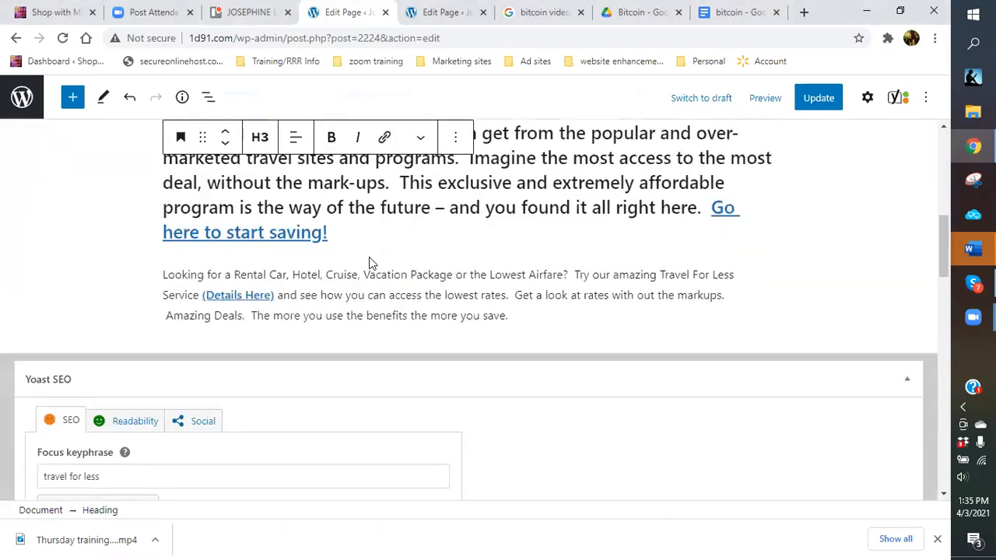
scroll(369, 256, down, 2)
Trim the Yoast focus keyphrase from 'travel for less' to just 'travel'.
scroll(345, 269, down, 4)
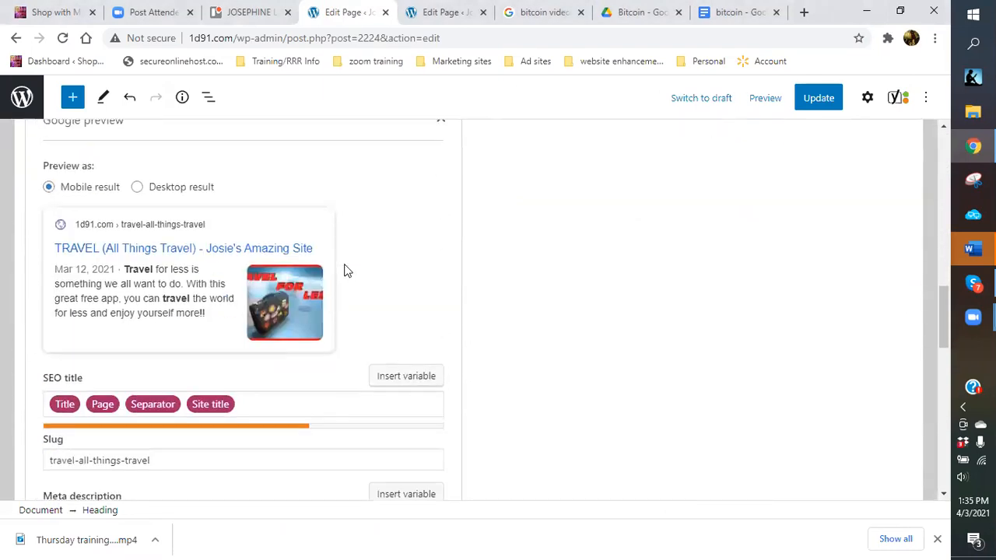
scroll(347, 269, down, 6)
scroll(311, 280, down, 2)
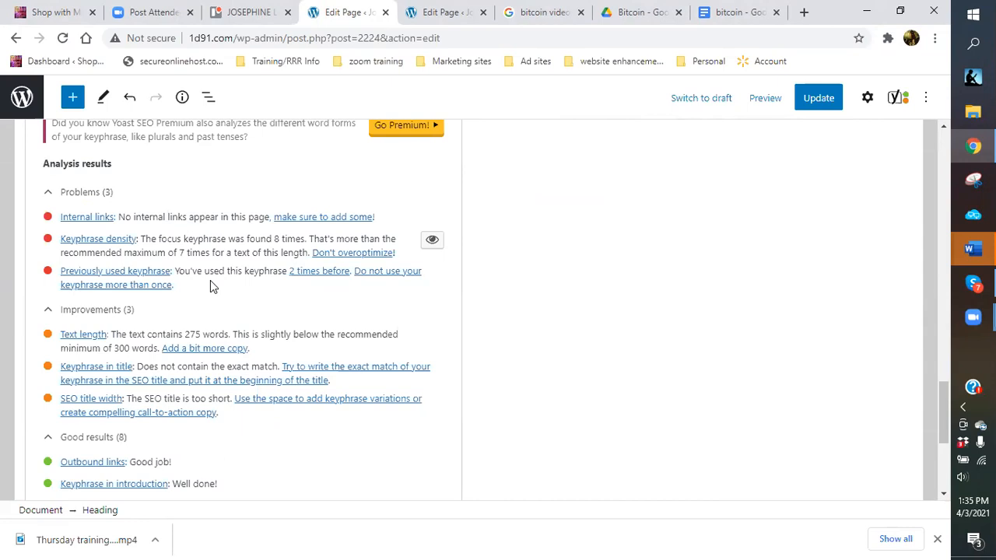
scroll(162, 290, up, 5)
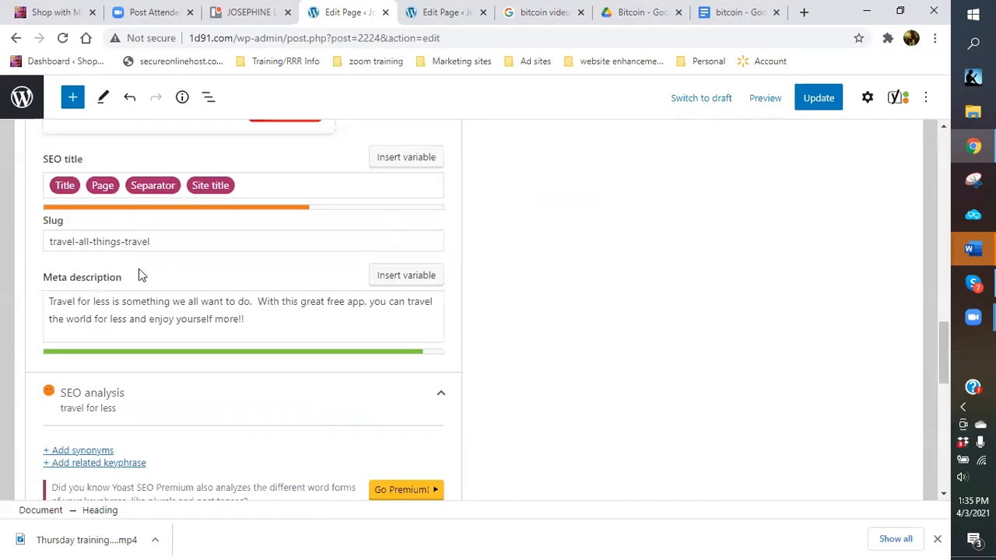
scroll(138, 275, up, 2)
scroll(115, 248, up, 3)
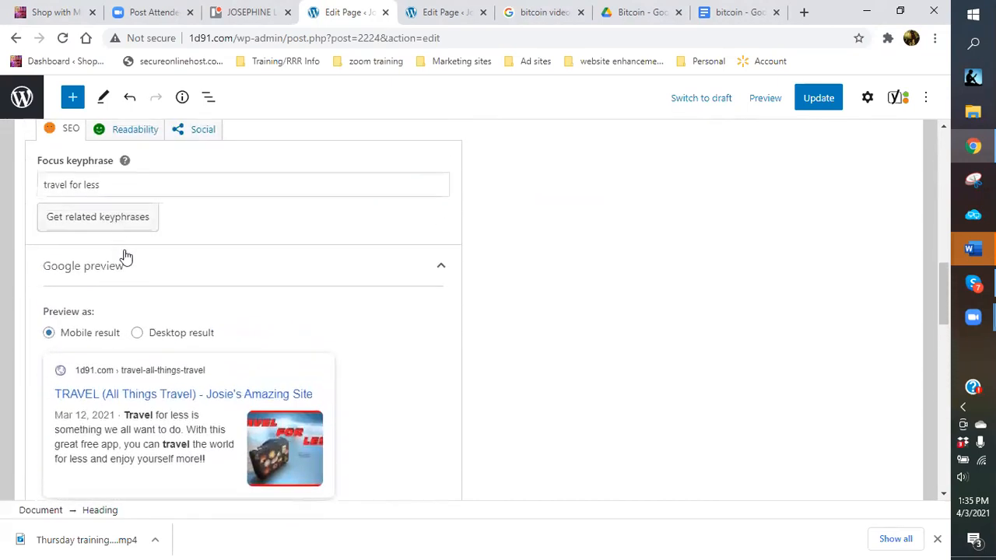
drag(116, 190, 71, 189)
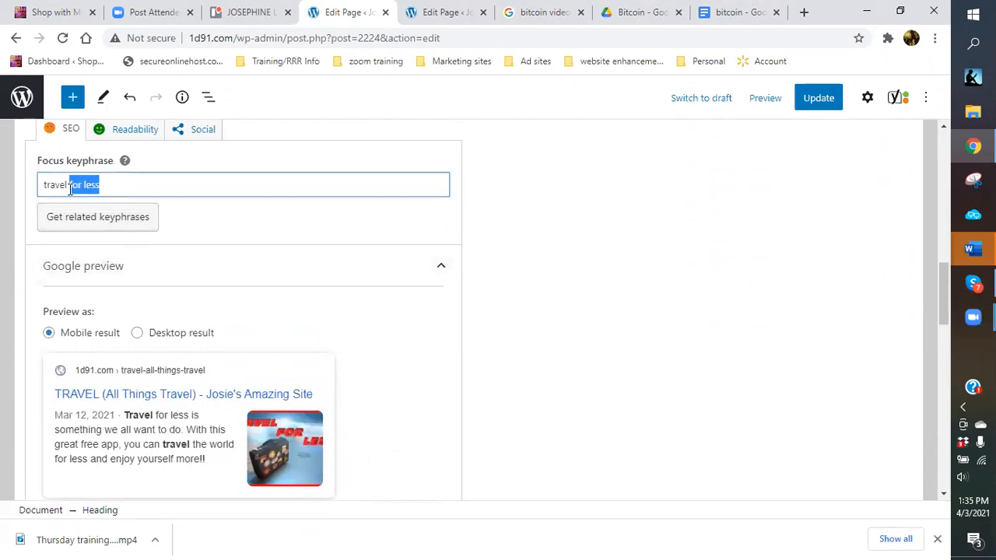
key(BackSpace)
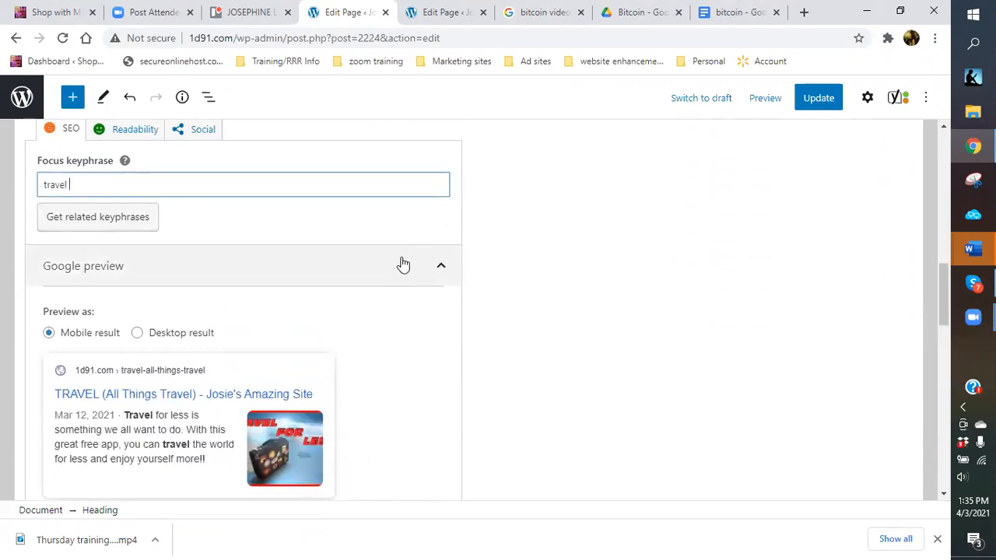
scroll(400, 266, down, 5)
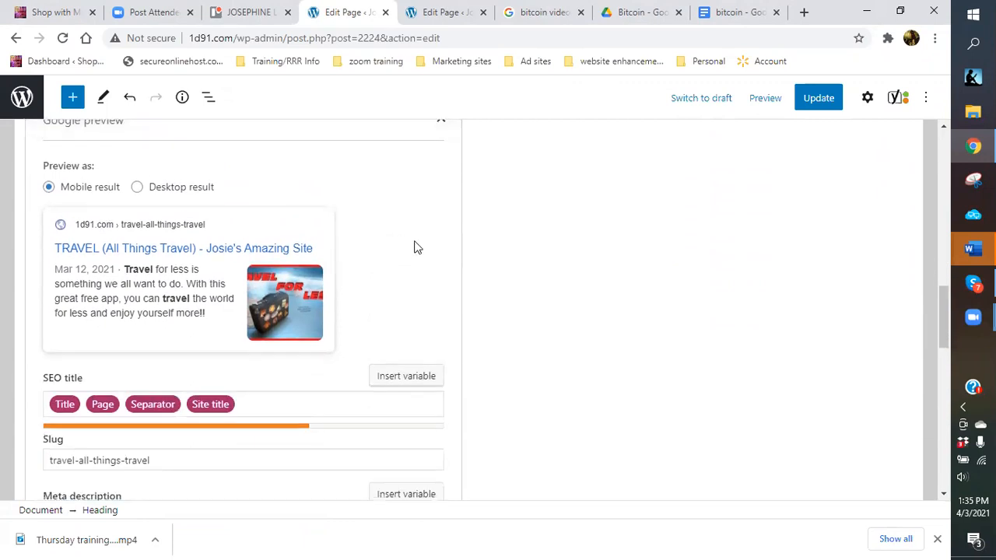
scroll(233, 338, down, 5)
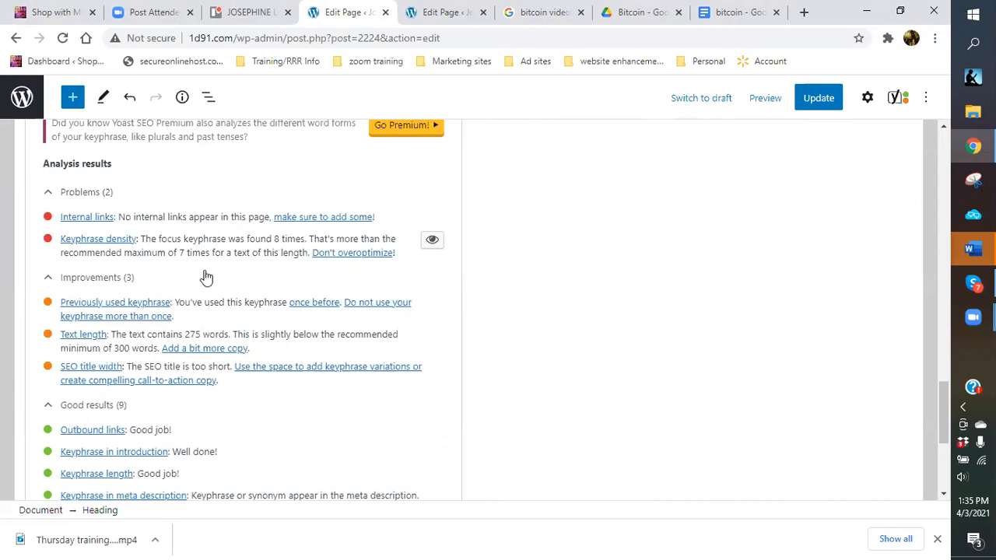
scroll(266, 258, up, 5)
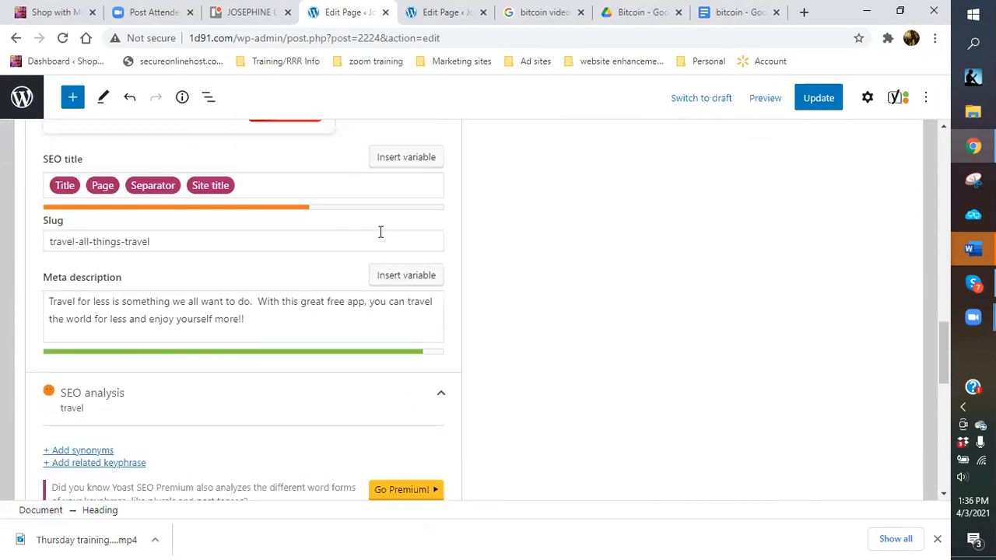
scroll(380, 231, up, 8)
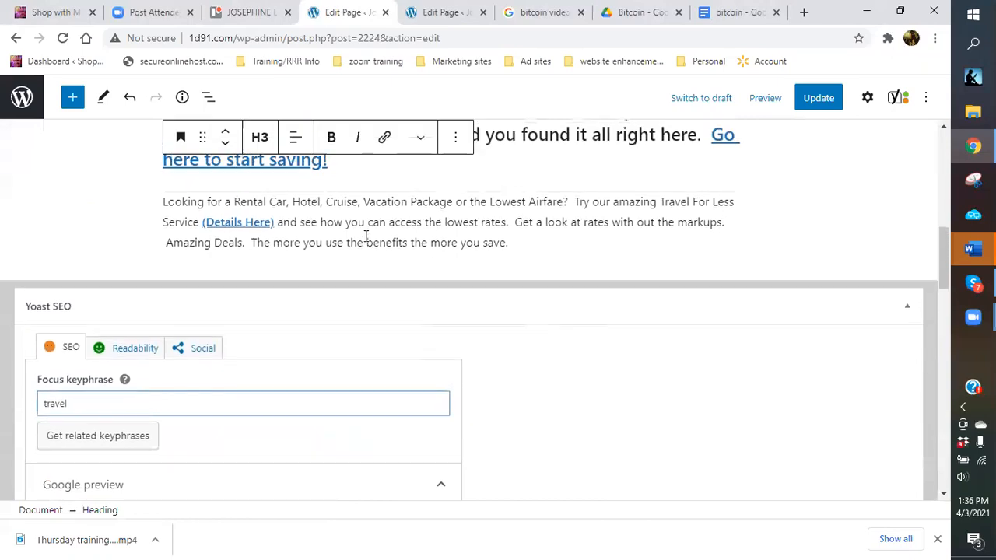
Replace 'Travel' after 'all things' with 'related to vacationing' in the paragraph.
scroll(364, 234, up, 1)
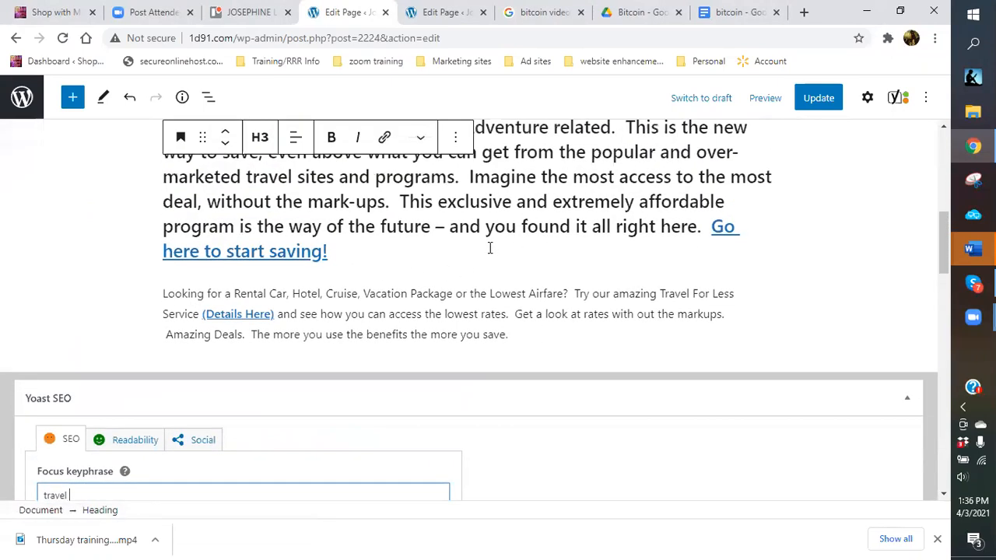
scroll(483, 253, up, 1)
scroll(467, 263, up, 1)
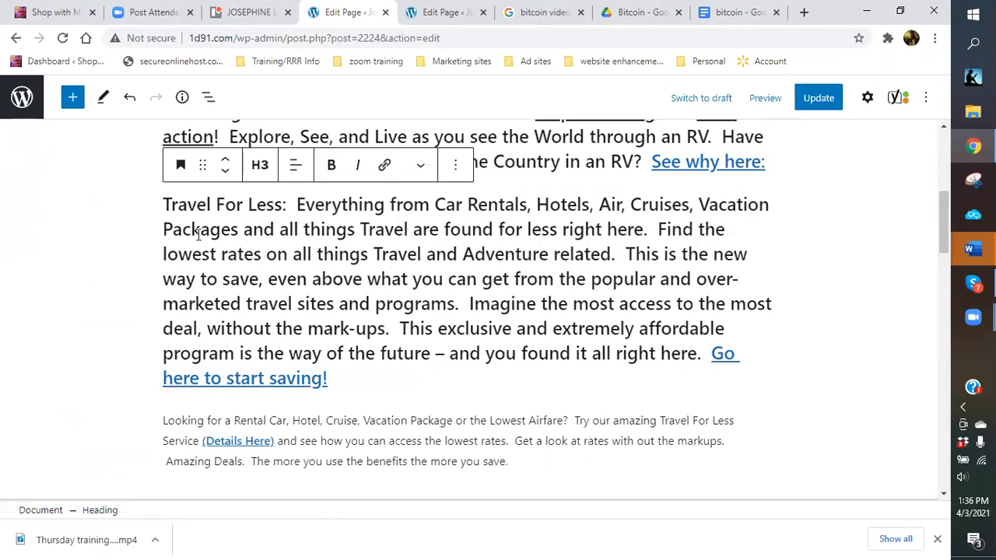
click(406, 229)
key(BackSpace)
key(BackSpace)
key(BackSpace)
key(BackSpace)
key(BackSpace)
key(BackSpace)
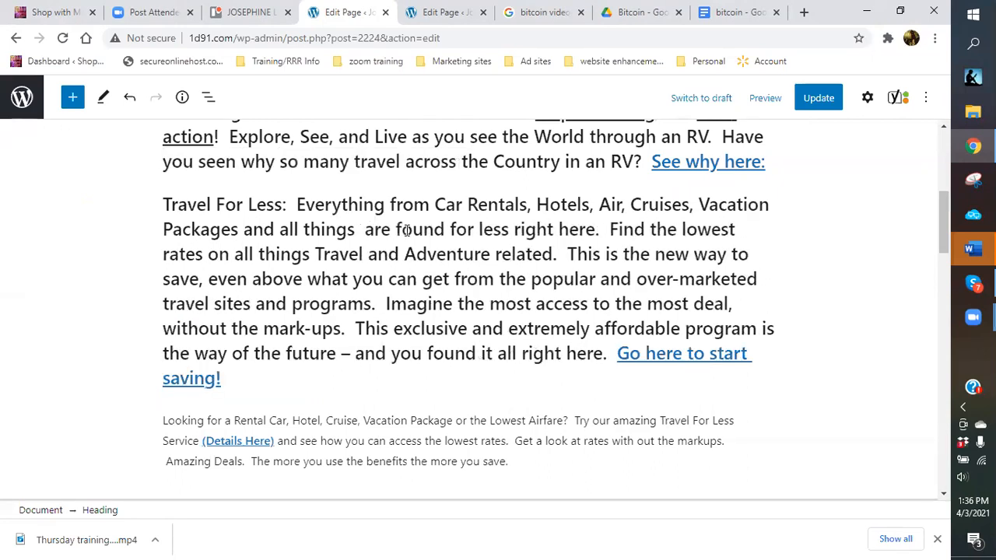
text(relate)
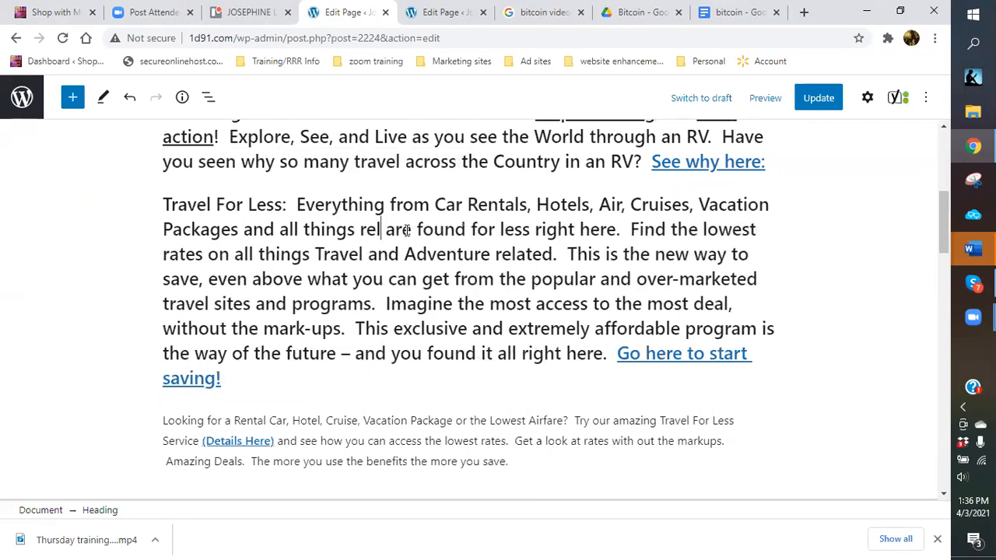
text(d to v)
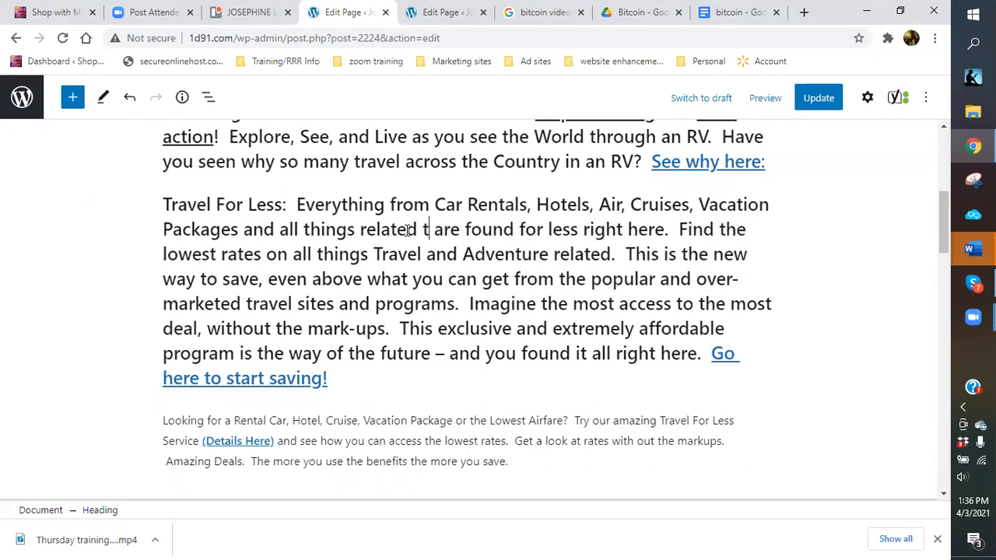
text(acationin)
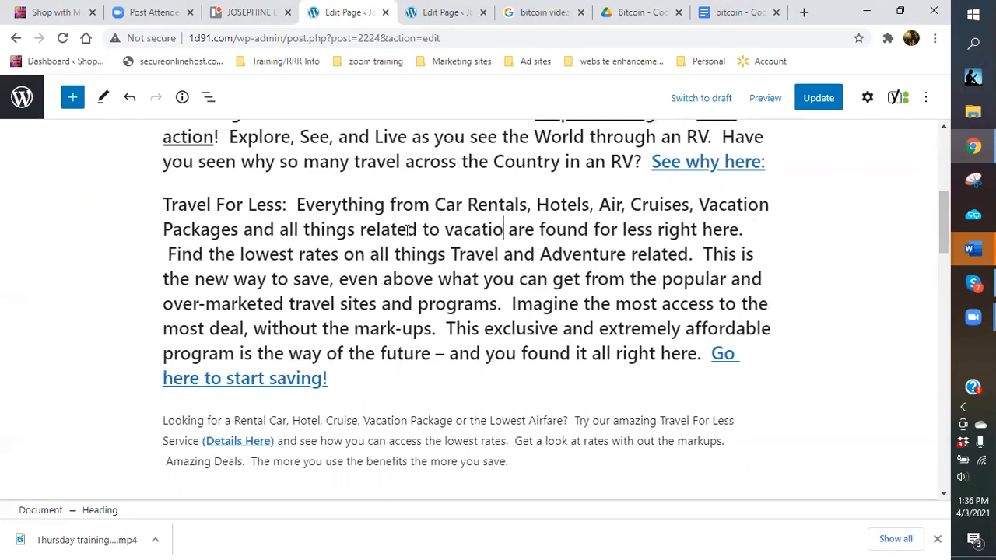
text(g)
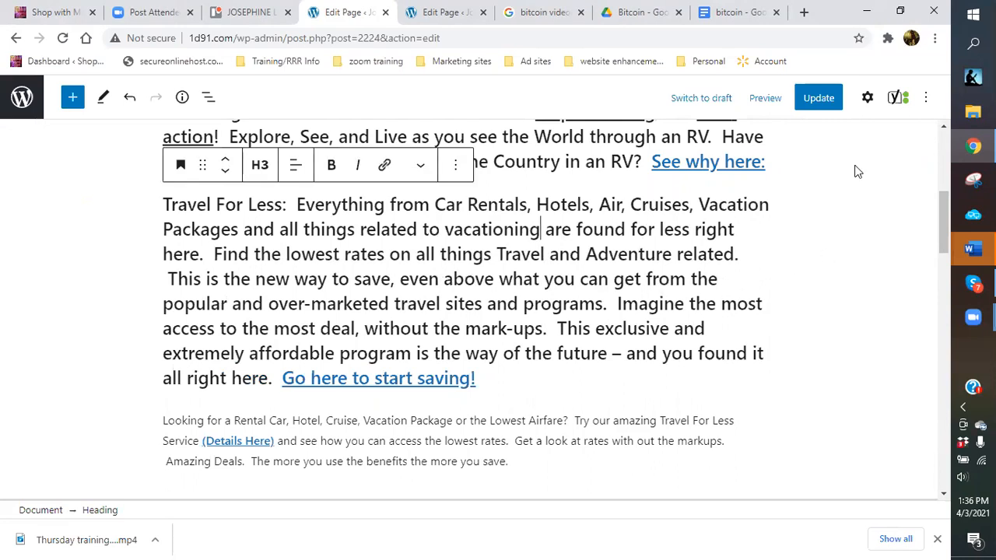
Review the page and select the text beginning 'Everything from Car Rentals'.
click(807, 303)
scroll(788, 303, down, 3)
scroll(380, 338, down, 10)
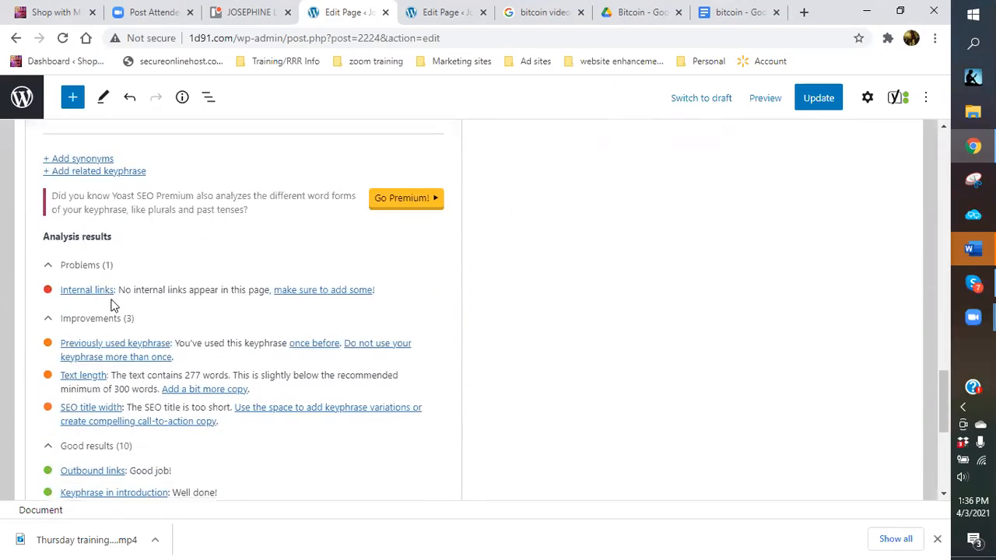
scroll(511, 234, up, 10)
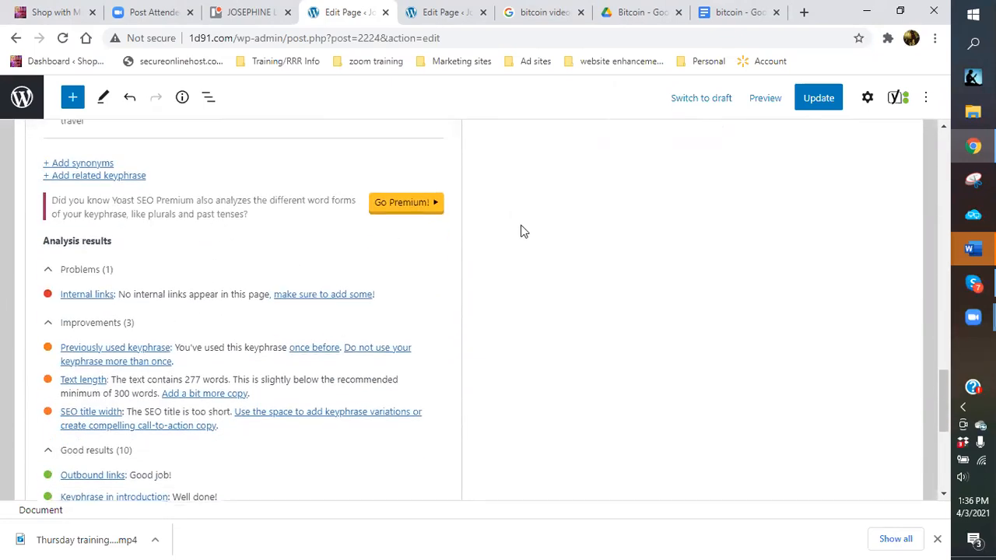
scroll(511, 234, up, 10)
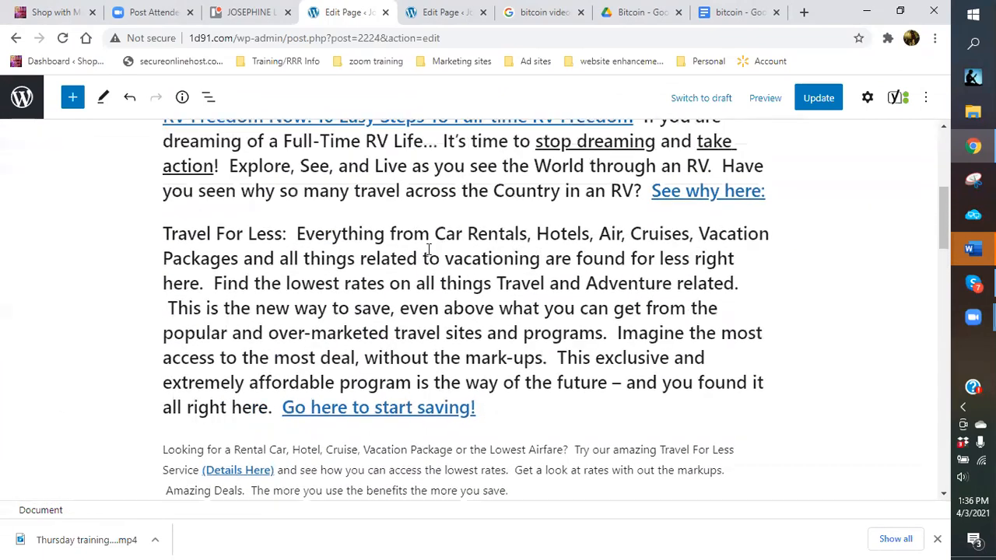
drag(297, 277, 528, 279)
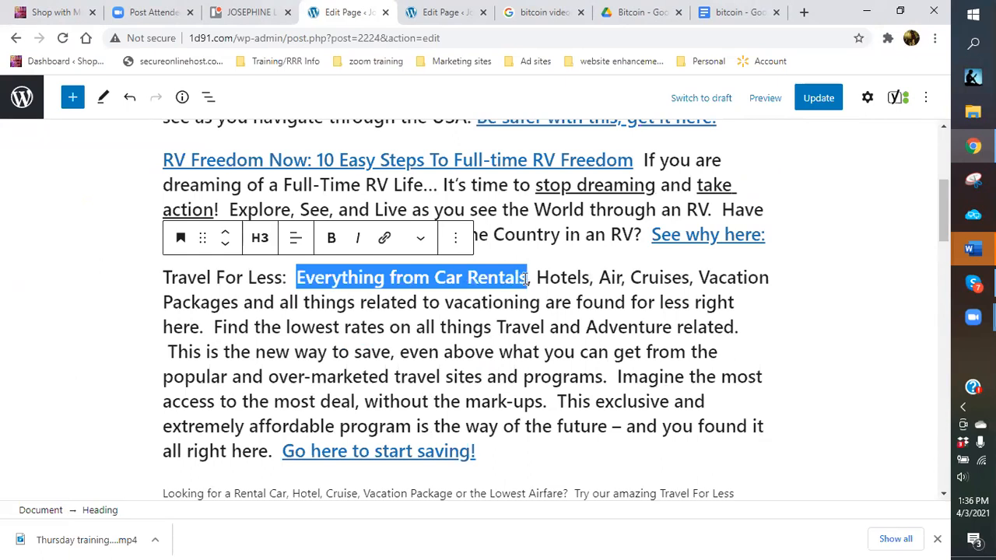
Link 'found for less right here.' to the Travel For Less page and save.
click(432, 324)
drag(576, 303, 204, 326)
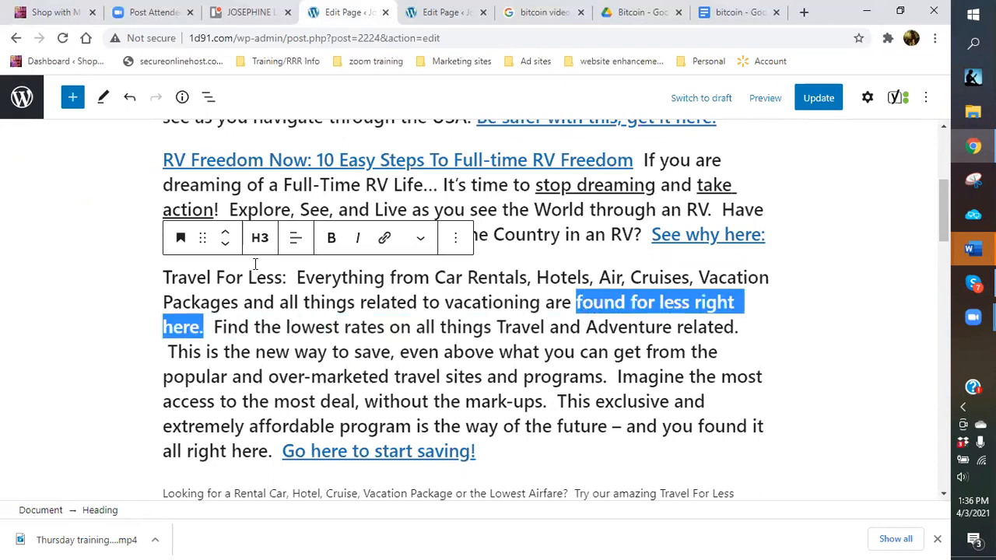
click(384, 237)
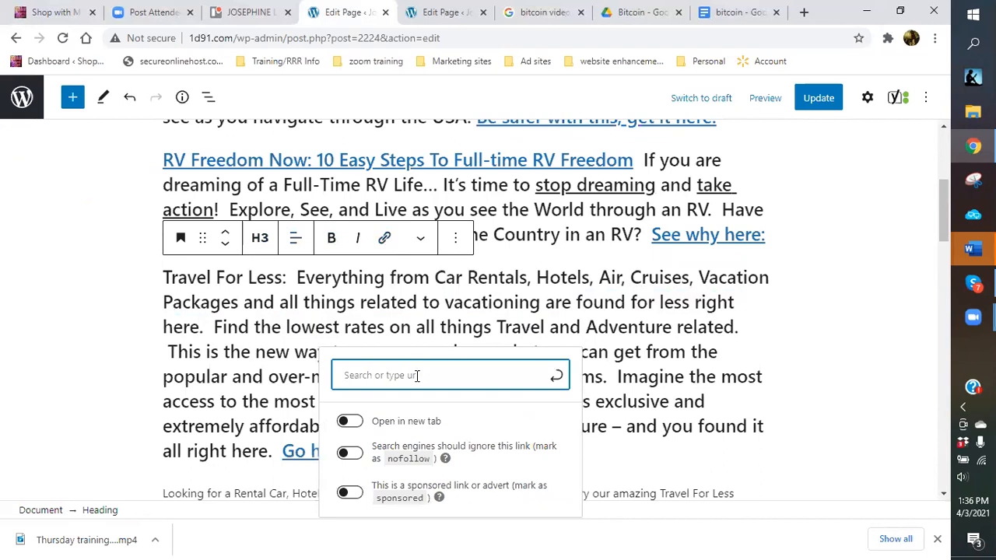
text(travel for less)
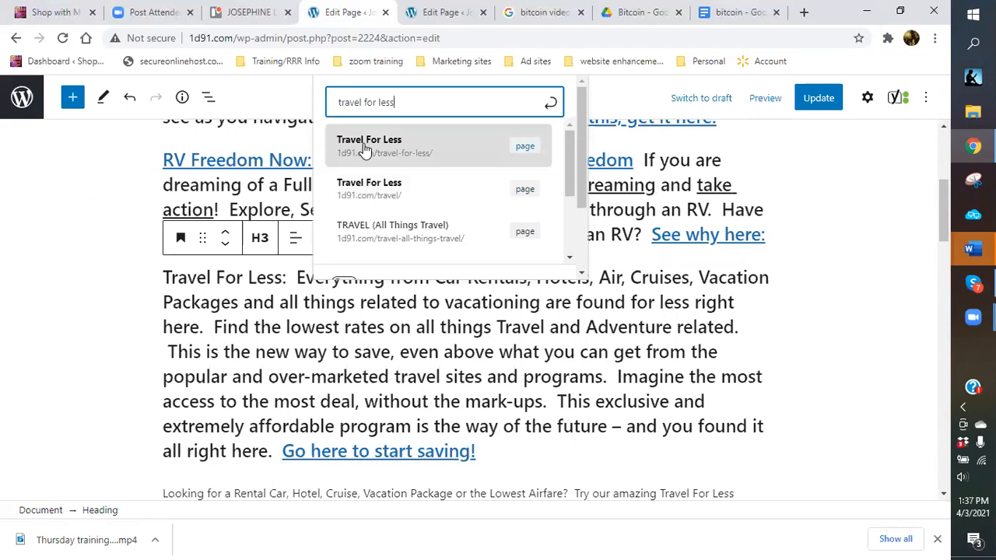
click(363, 146)
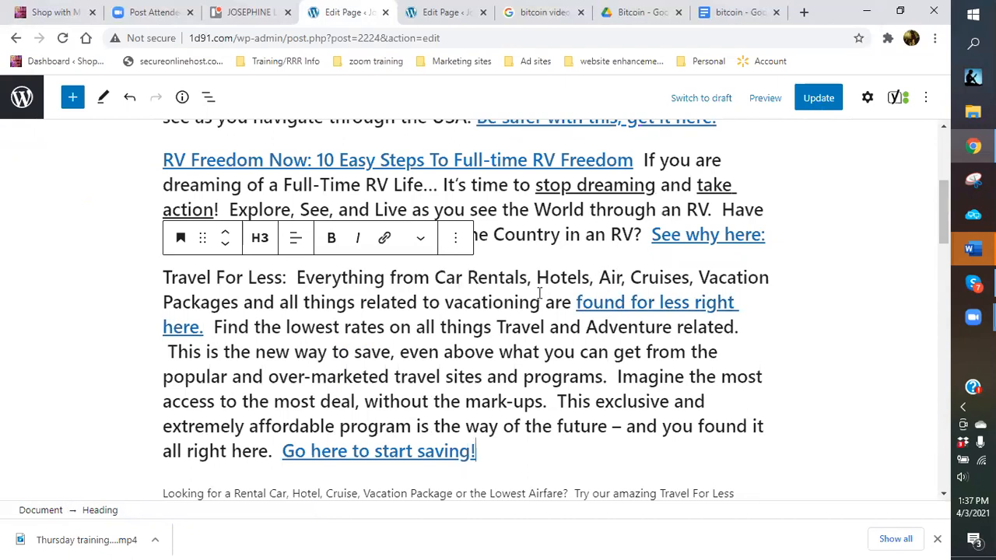
key(ctrl+s)
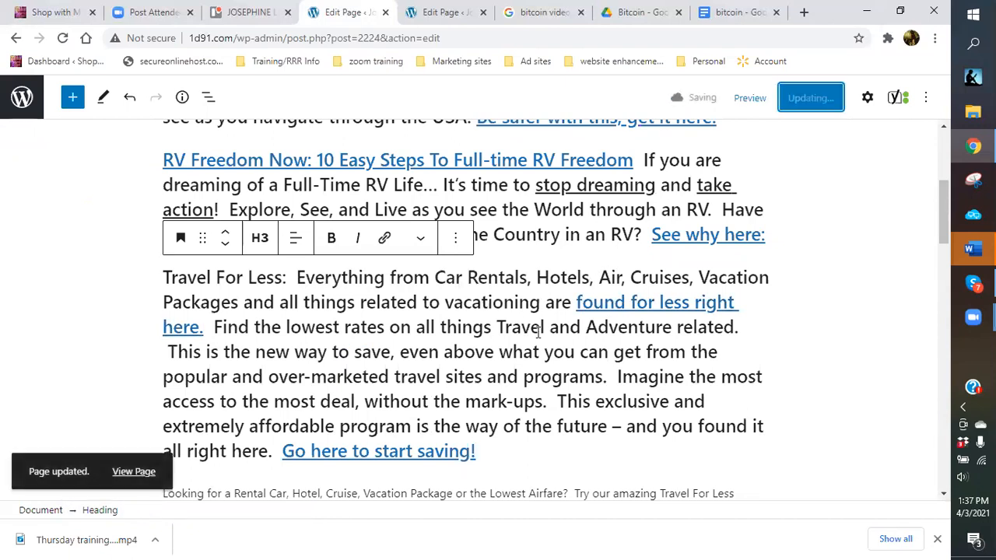
Remove the link from 'Go here to start saving!' and select that text.
scroll(412, 366, up, 1)
scroll(400, 408, down, 1)
scroll(396, 404, down, 1)
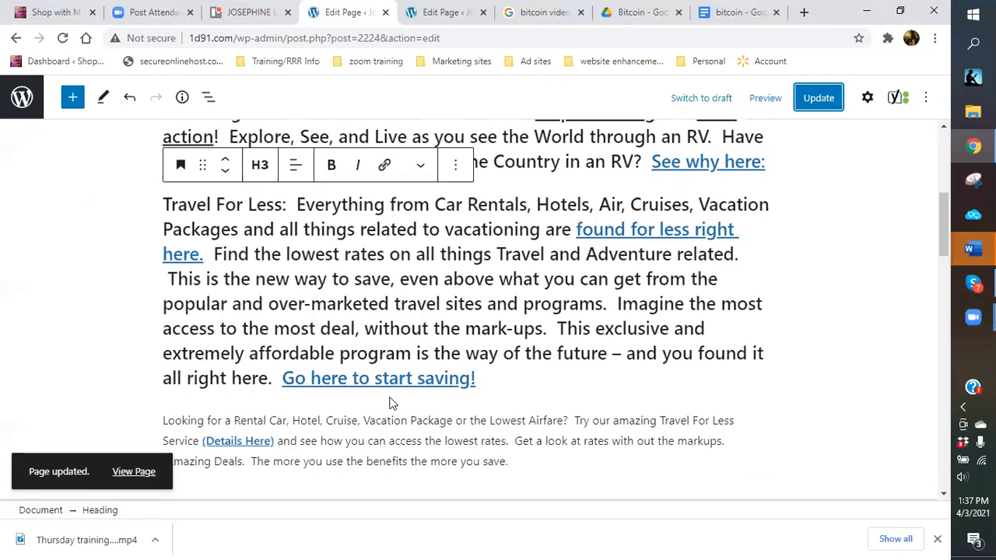
click(337, 379)
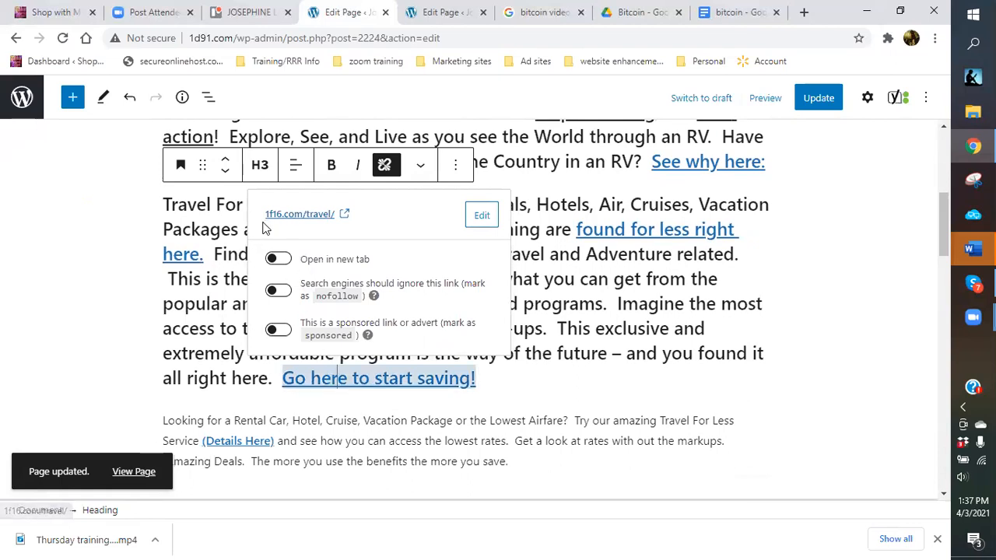
click(385, 167)
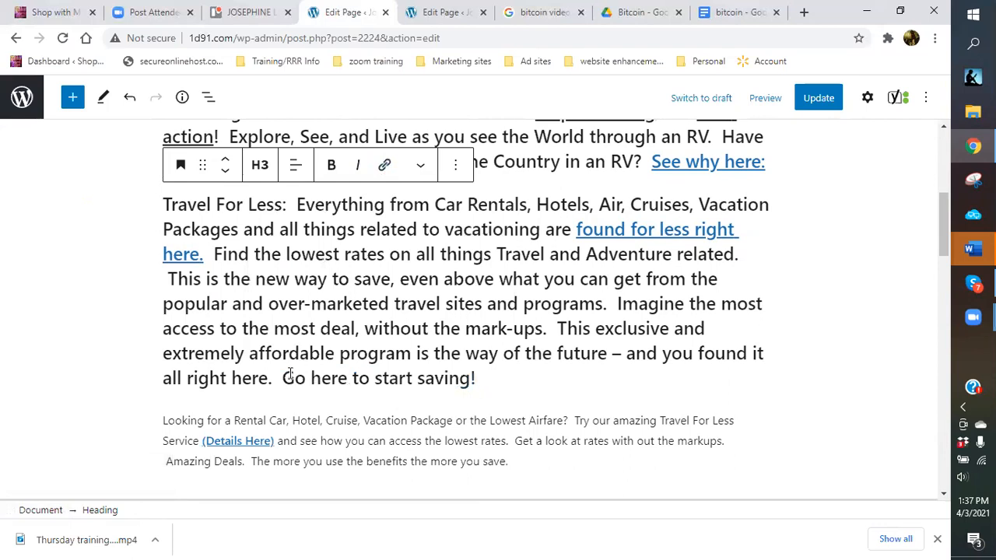
drag(279, 379, 470, 387)
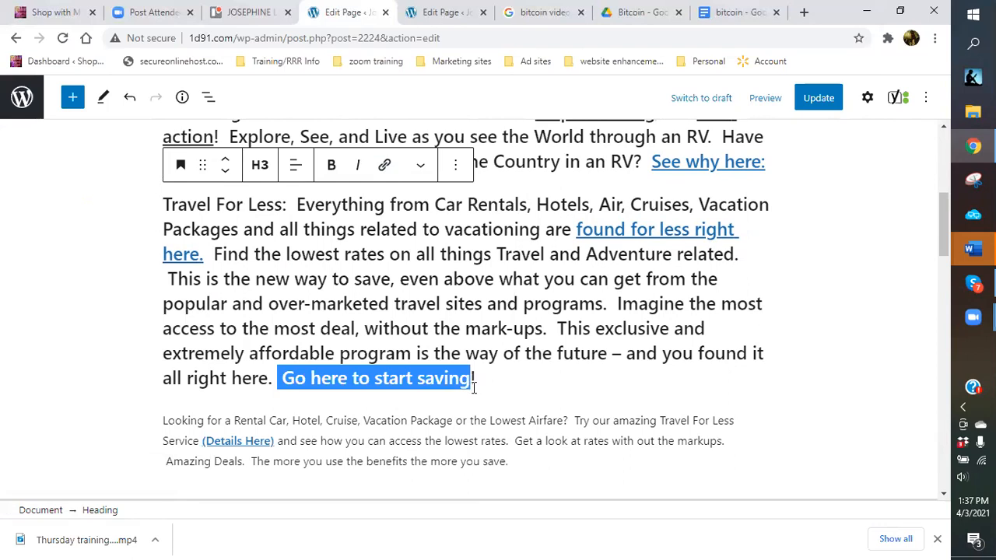
Select the referral link address on Suforia's Earn Money page, then return to the page editor.
click(805, 13)
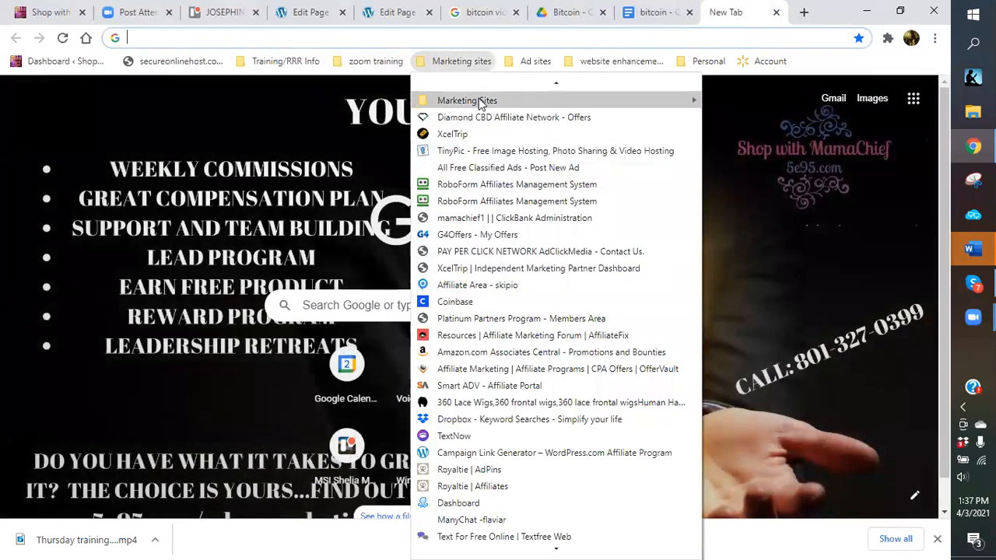
mouse_move(478, 101)
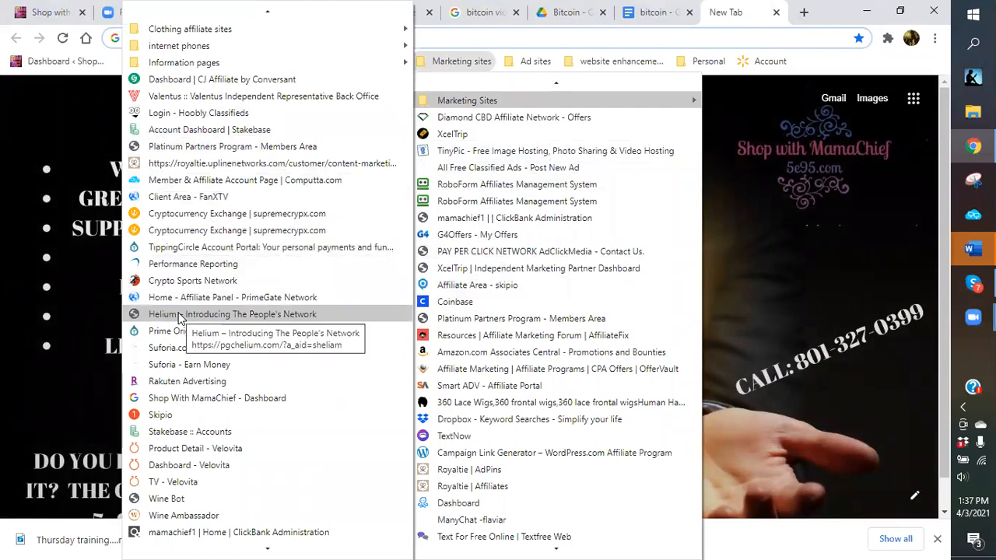
click(183, 362)
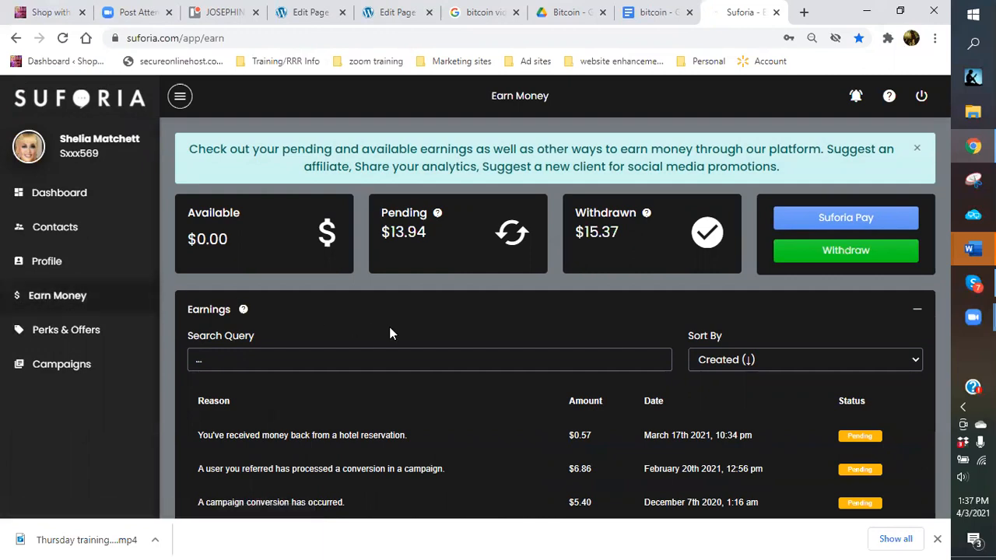
scroll(391, 333, down, 2)
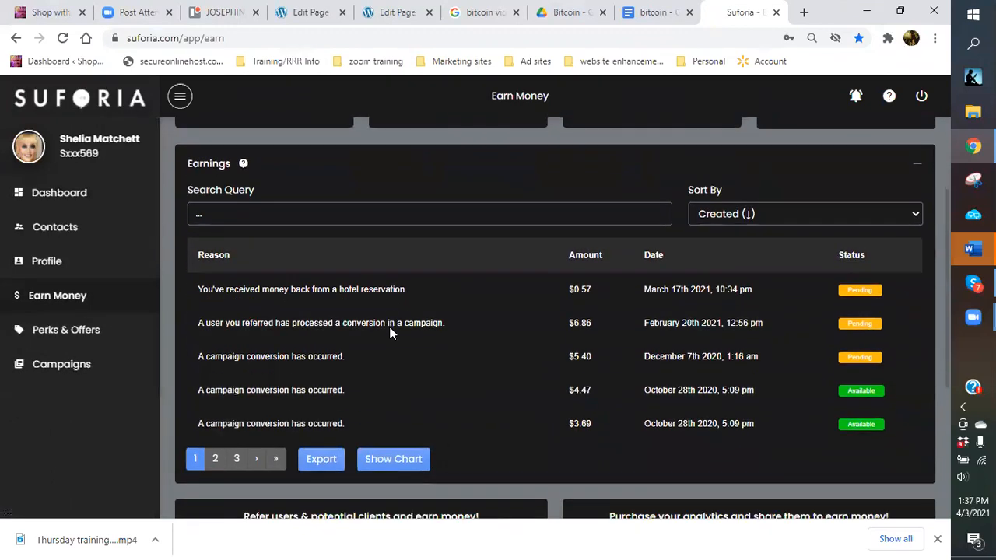
scroll(391, 328, down, 4)
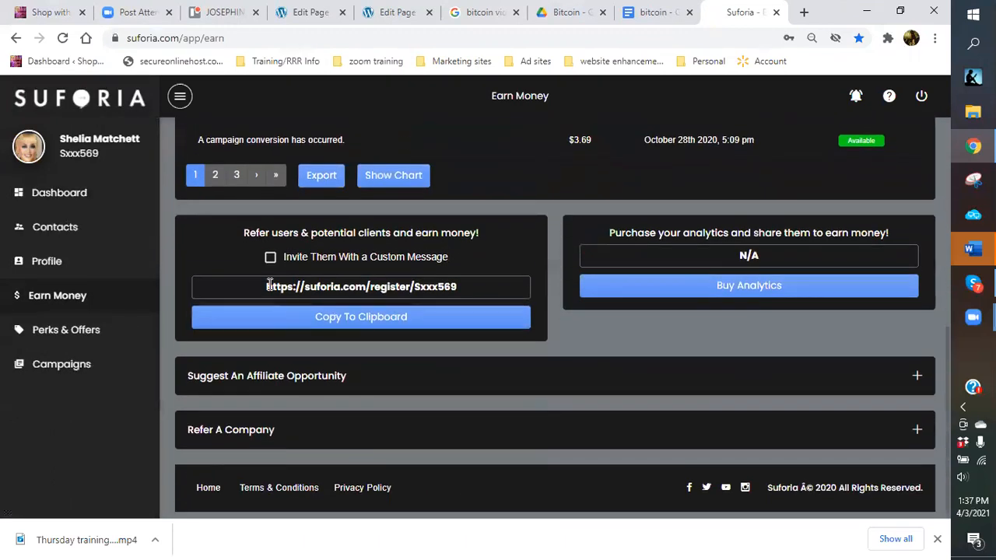
drag(263, 287, 463, 286)
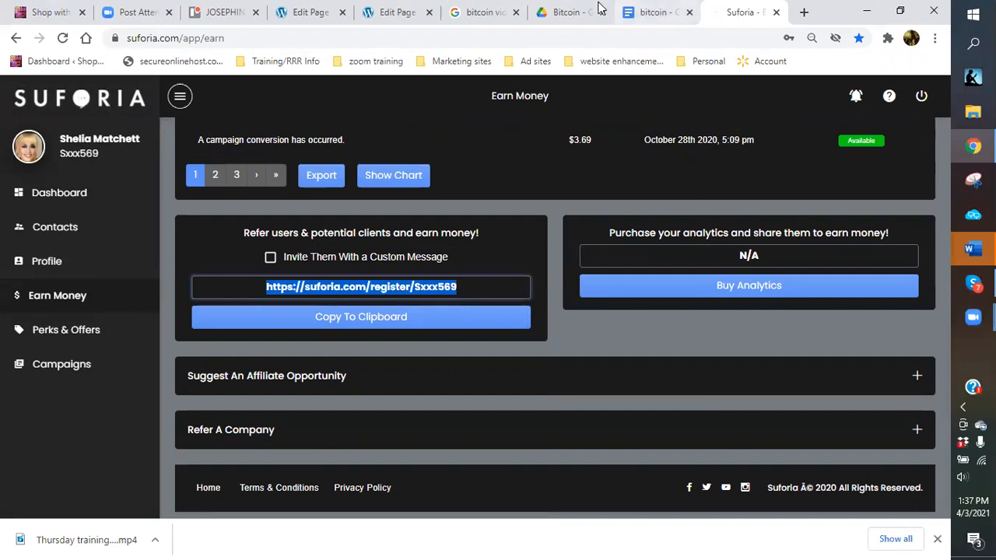
click(311, 14)
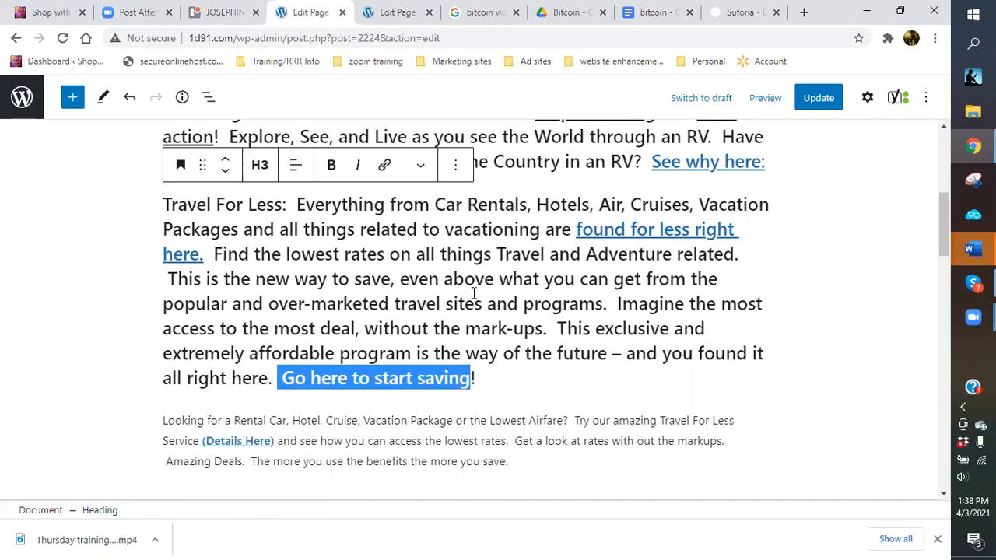
scroll(474, 292, down, 15)
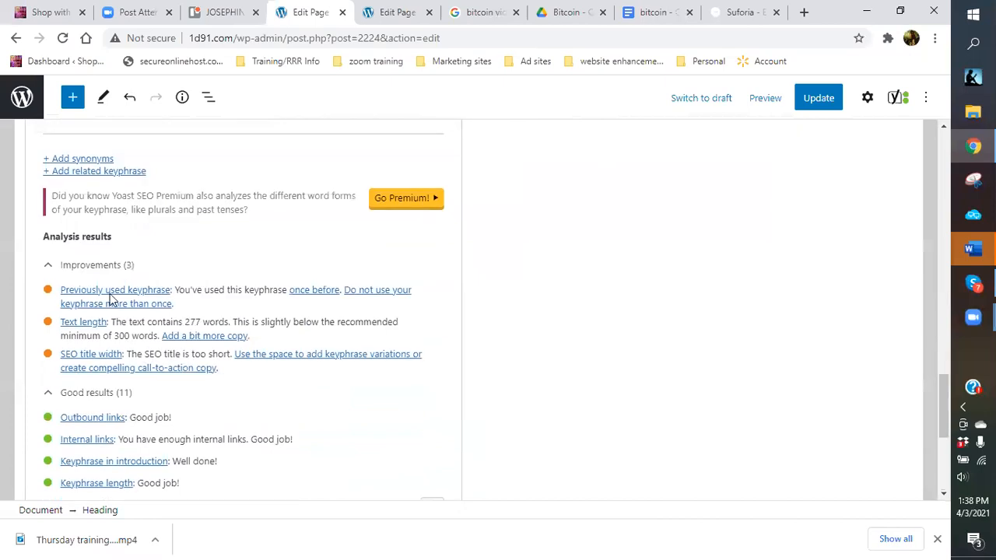
scroll(228, 284, up, 1)
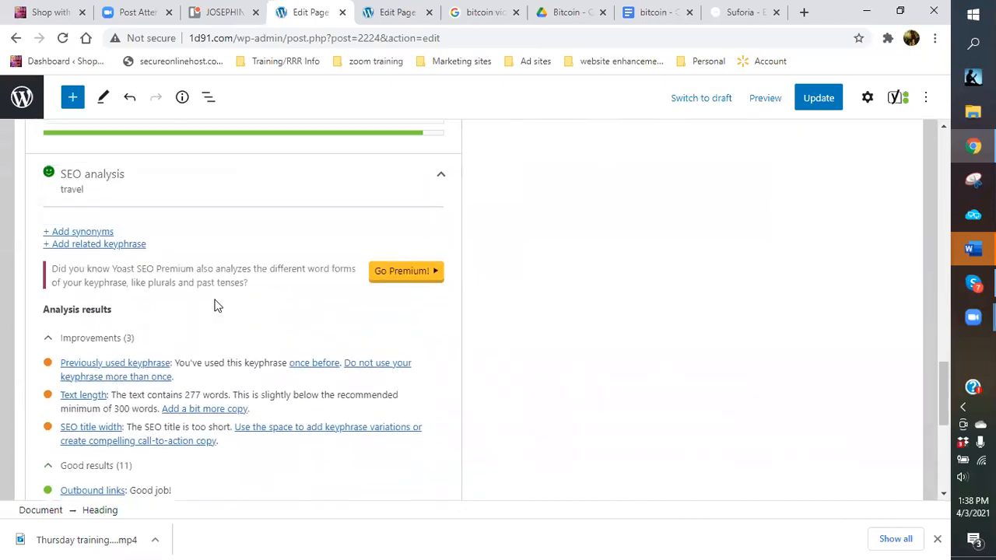
scroll(217, 306, down, 1)
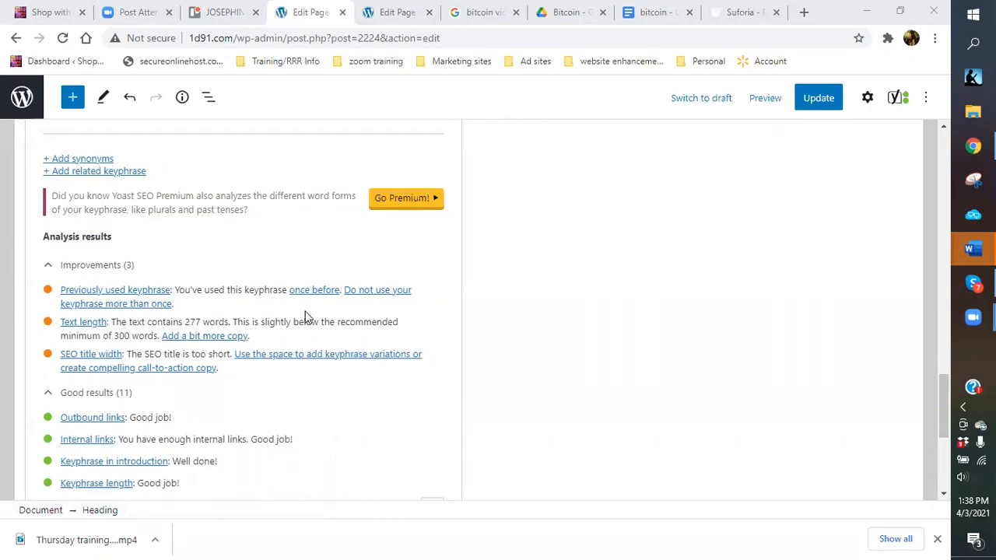
scroll(329, 286, up, 6)
scroll(340, 270, up, 10)
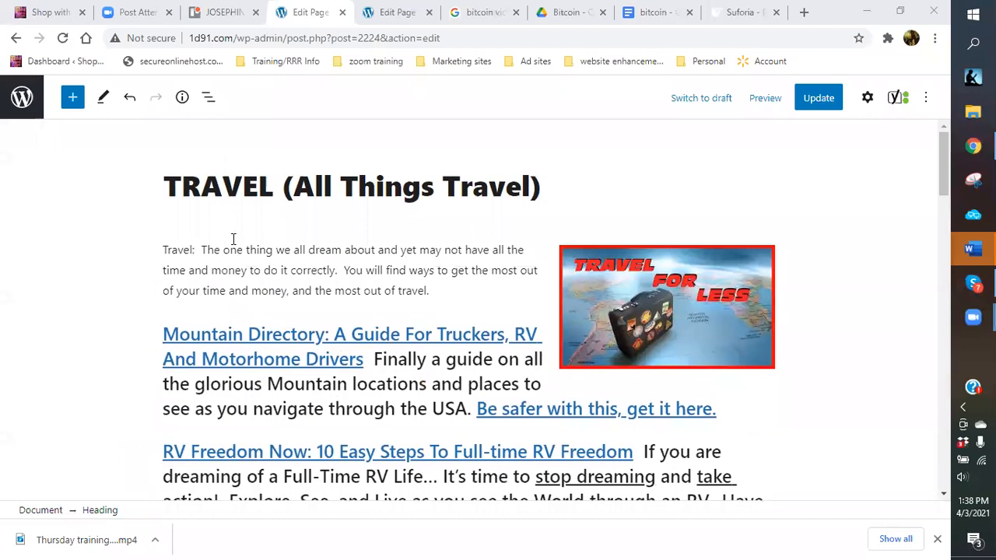
scroll(457, 273, down, 1)
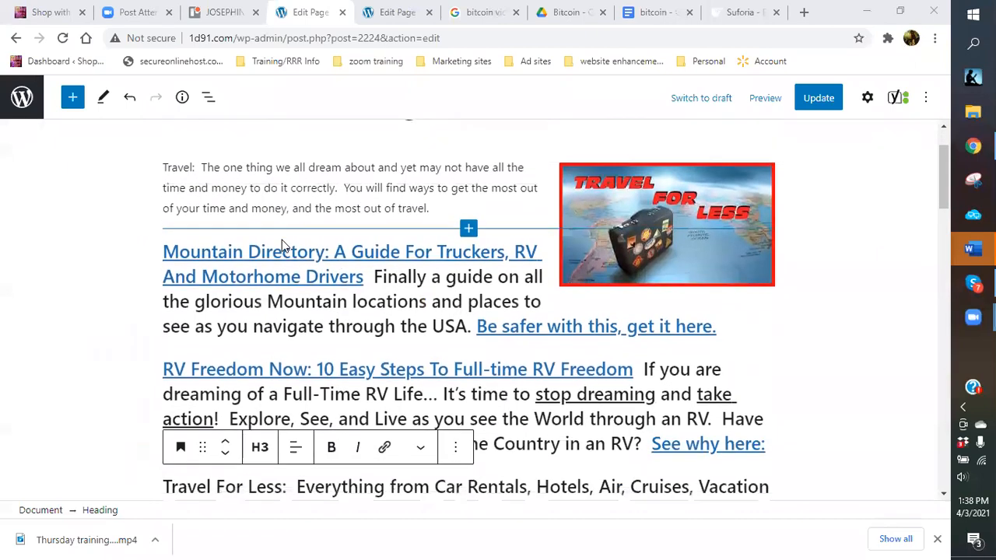
Add a heading 'Discount Gift cards for vacation...' below the travel text.
scroll(296, 264, down, 8)
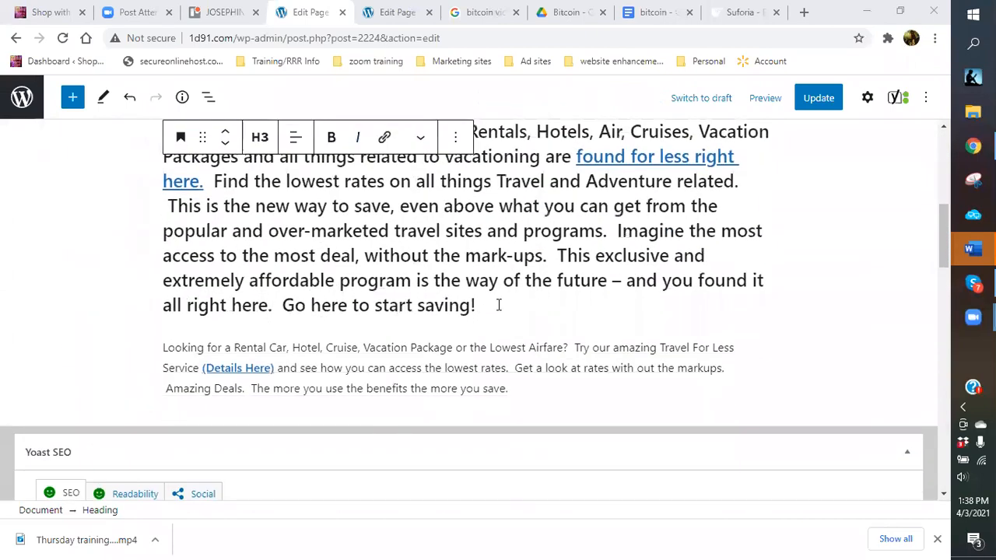
click(499, 312)
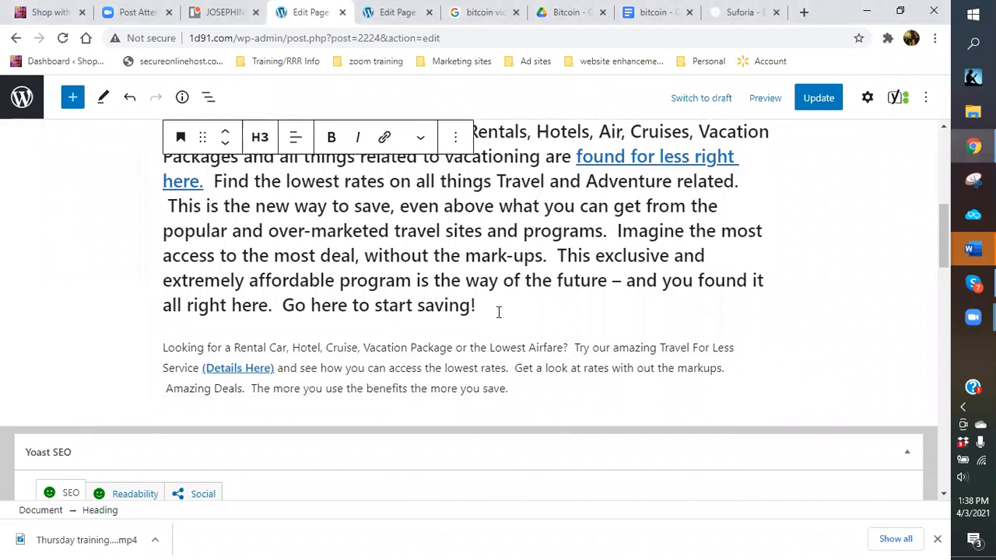
key(Return)
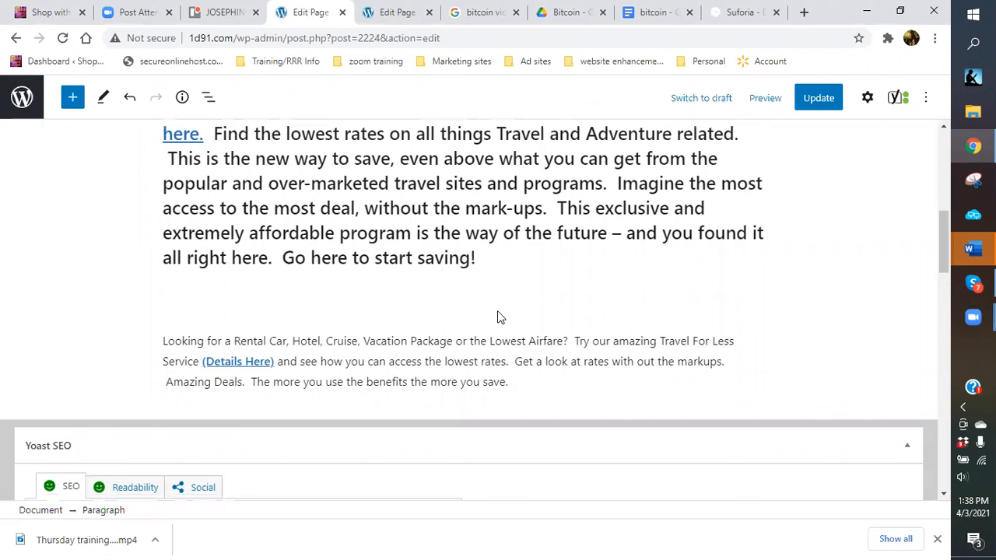
click(760, 299)
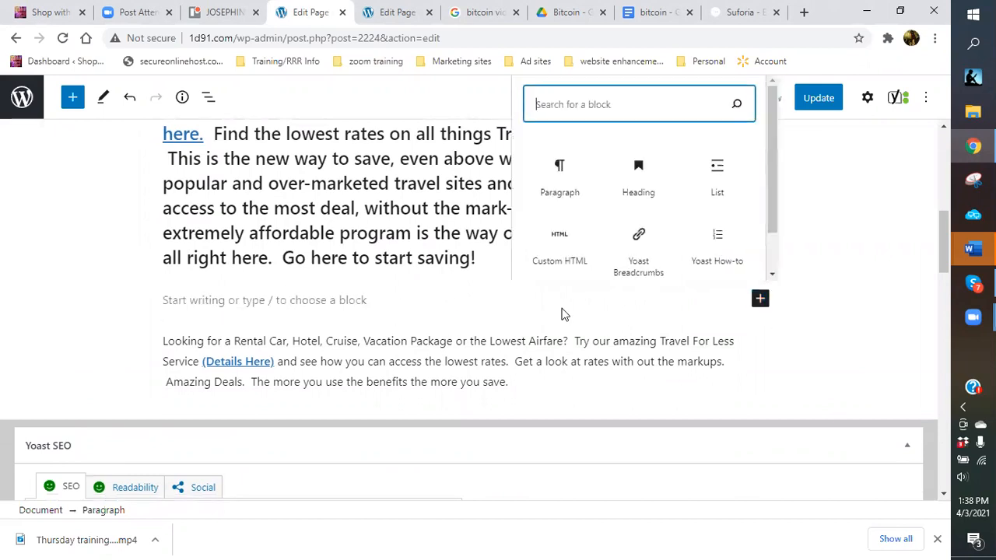
click(634, 181)
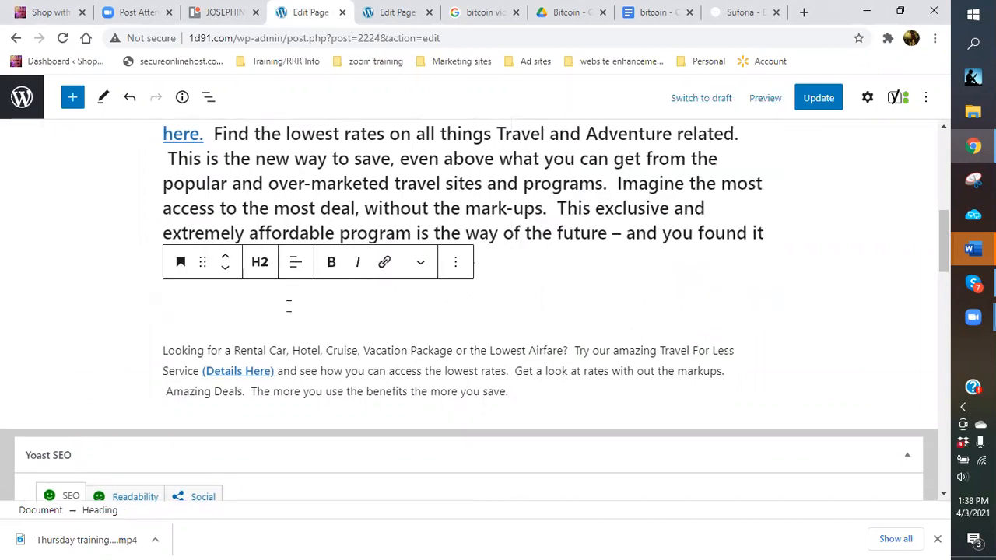
text(Gift cards for)
key(BackSpace)
key(BackSpace)
key(BackSpace)
key(BackSpace)
key(BackSpace)
key(BackSpace)
key(BackSpace)
key(BackSpace)
key(BackSpace)
key(BackSpace)
key(BackSpace)
key(BackSpace)
key(BackSpace)
key(BackSpace)
key(BackSpace)
text(Discount)
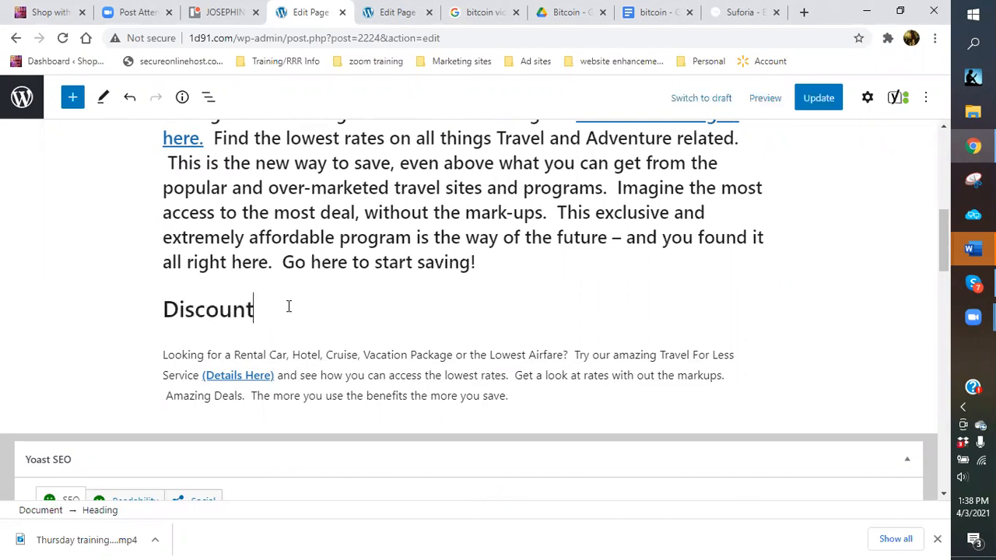
text( Gift cards for vacation)
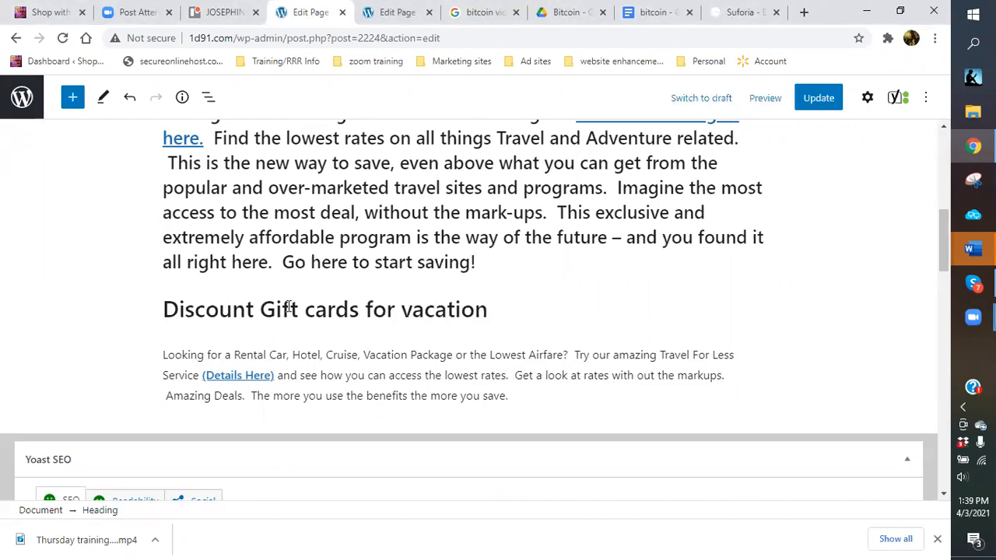
text(...)
Start a paragraph under it: 'You can now purchase online discount gift cards for all your vacation needs…'.
key(Return)
text(YOu c)
key(BackSpace)
key(BackSpace)
key(BackSpace)
text(ou can now purchase online discount d)
key(BackSpace)
text(gift cards for all your va)
key(BackSpace)
text(vacation)
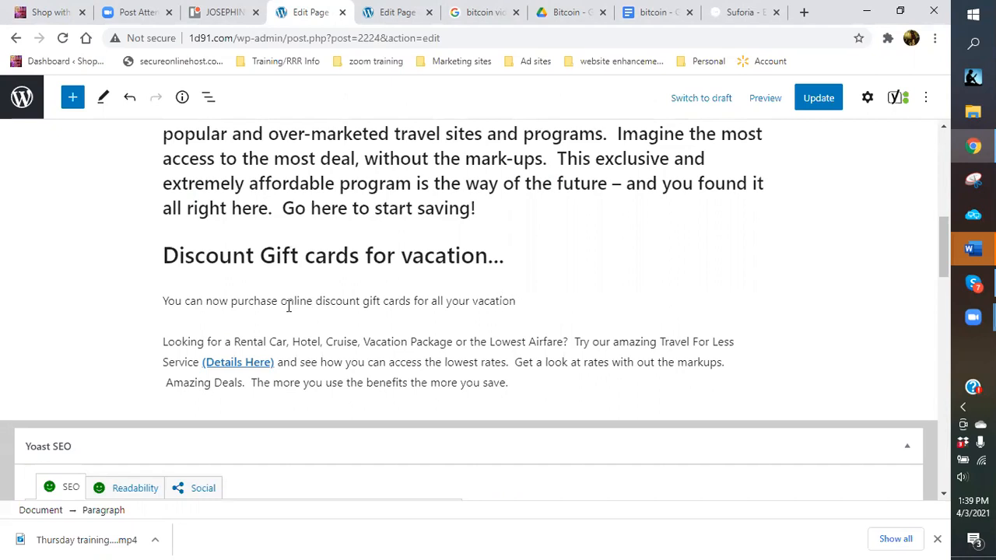
text( needs from hotels to )
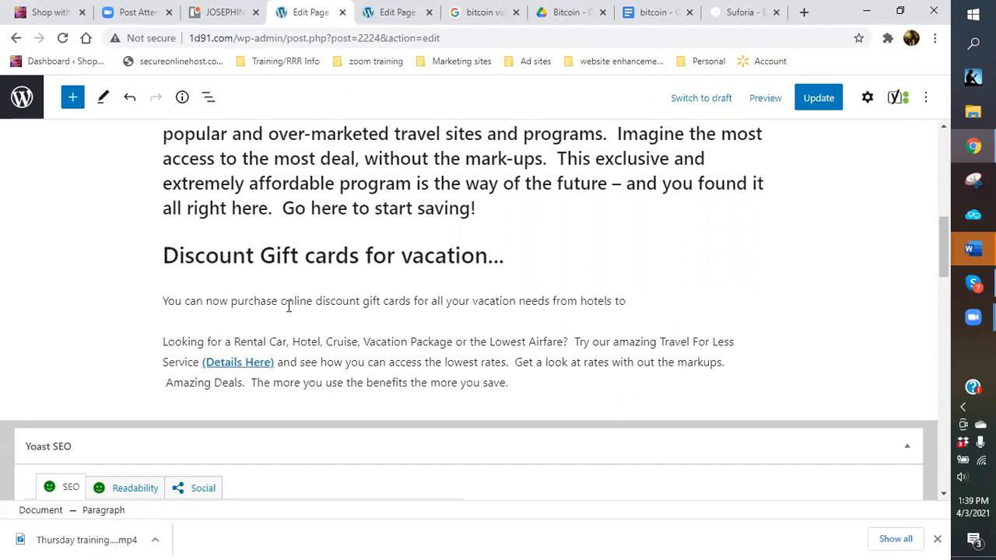
text(car rental)
text(s an)
text(s, we even h)
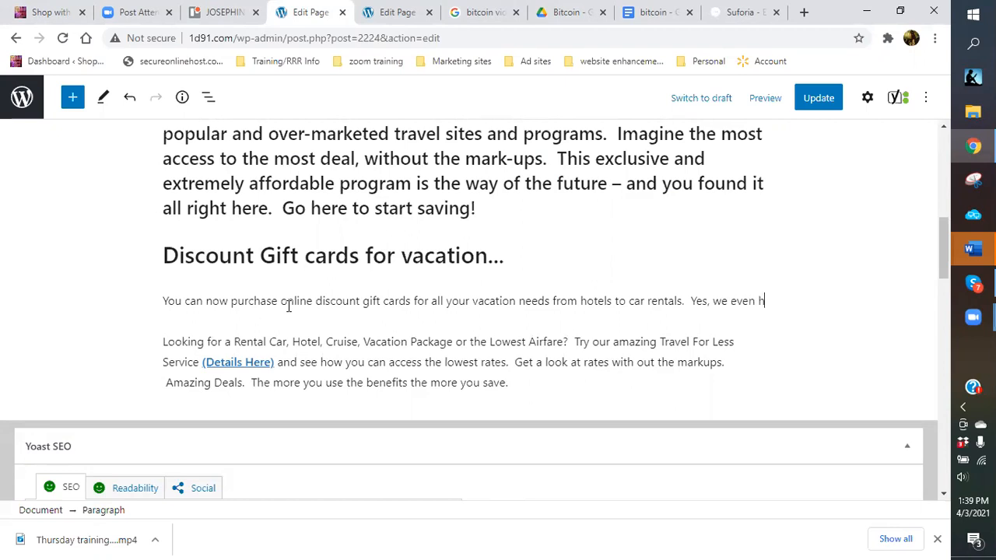
text(ave a)
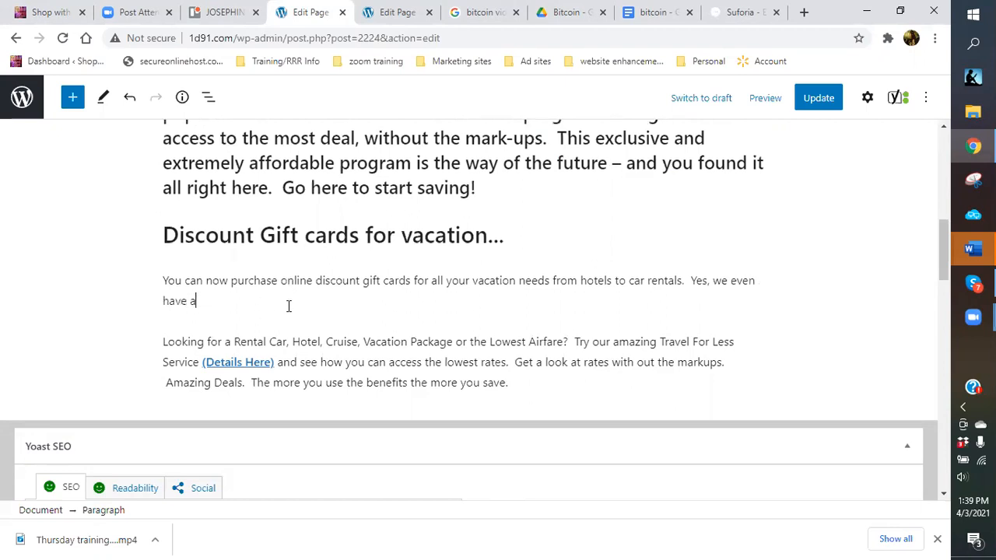
text(crline tickets.  Better yet, you can )
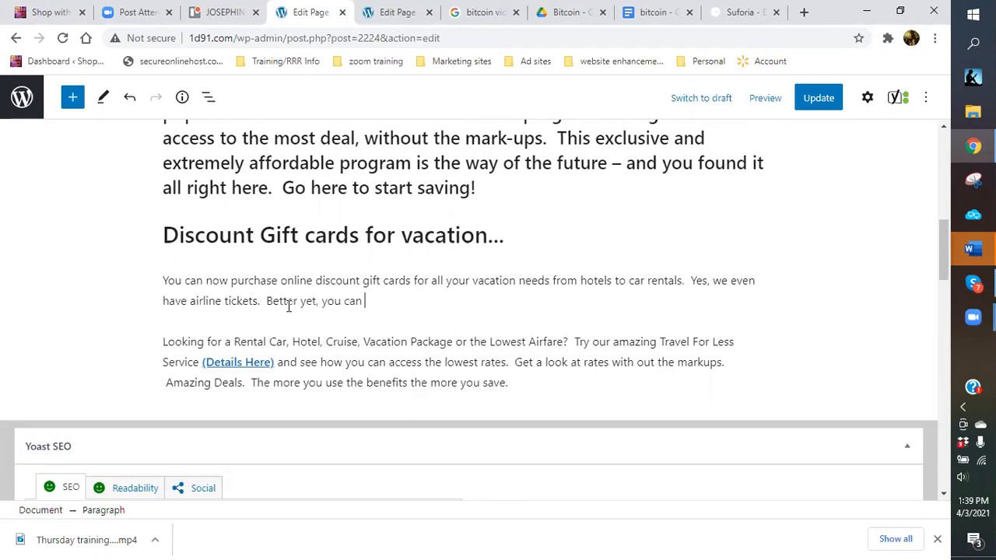
text(earn money from yo)
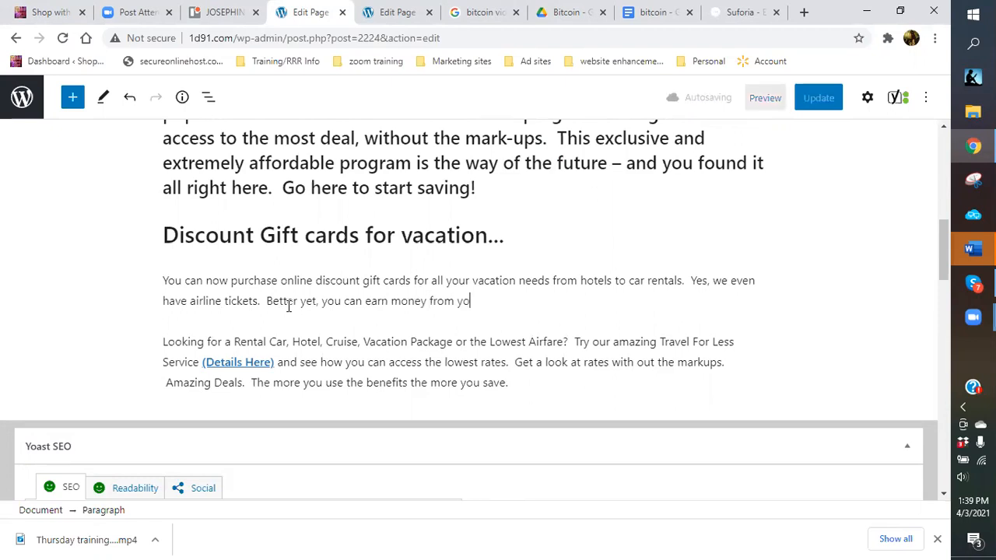
text(ur holiday and business )
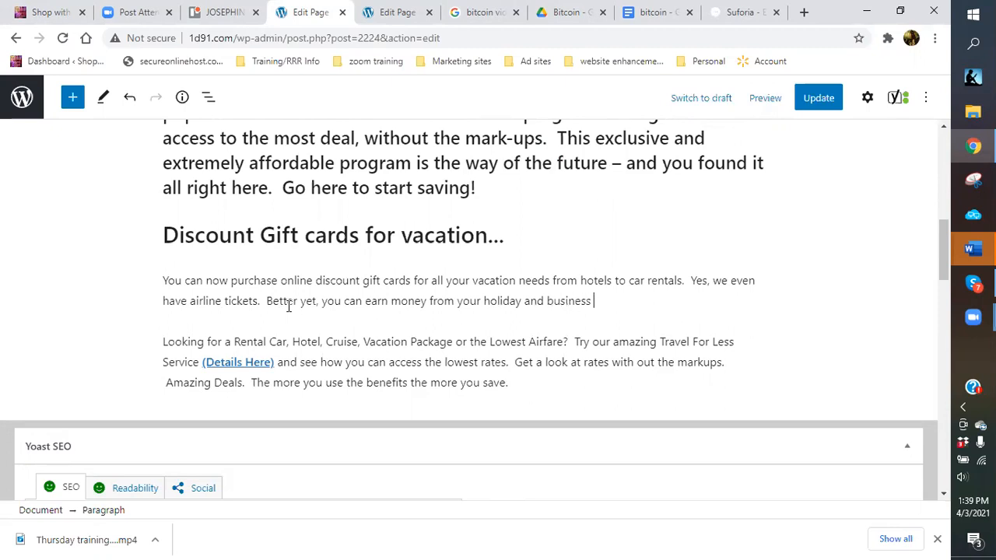
text(travel needs.  Follow below to get connected!!!)
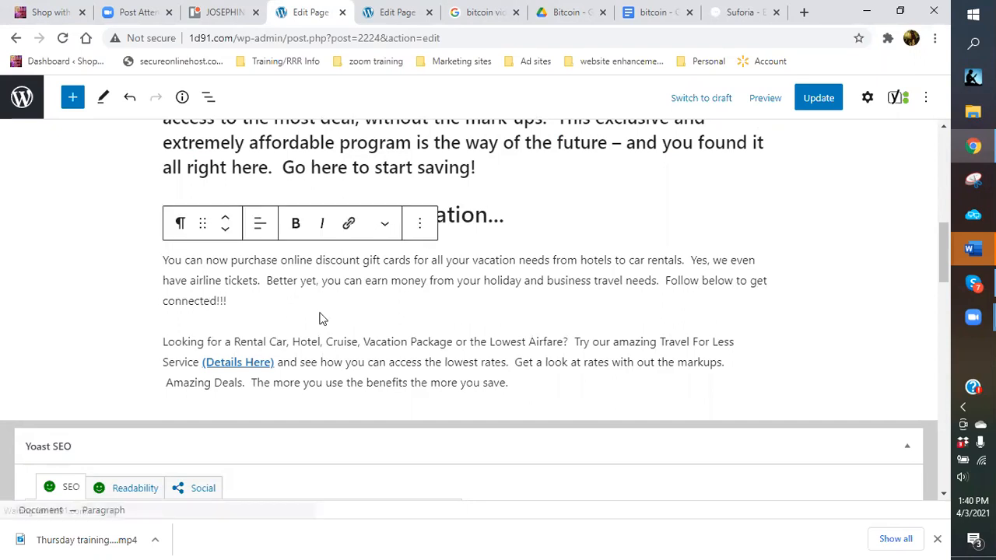
Finish the gift-card paragraph with 'Follow below to get connected!!!' and return the caret to it.
key(Down)
key(Down)
key(Down)
key(End)
click(540, 298)
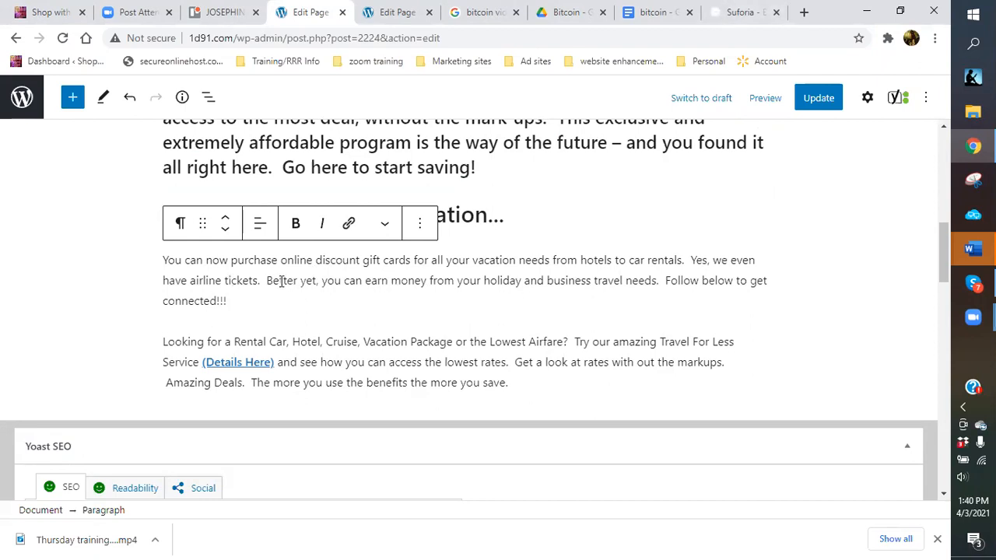
click(728, 14)
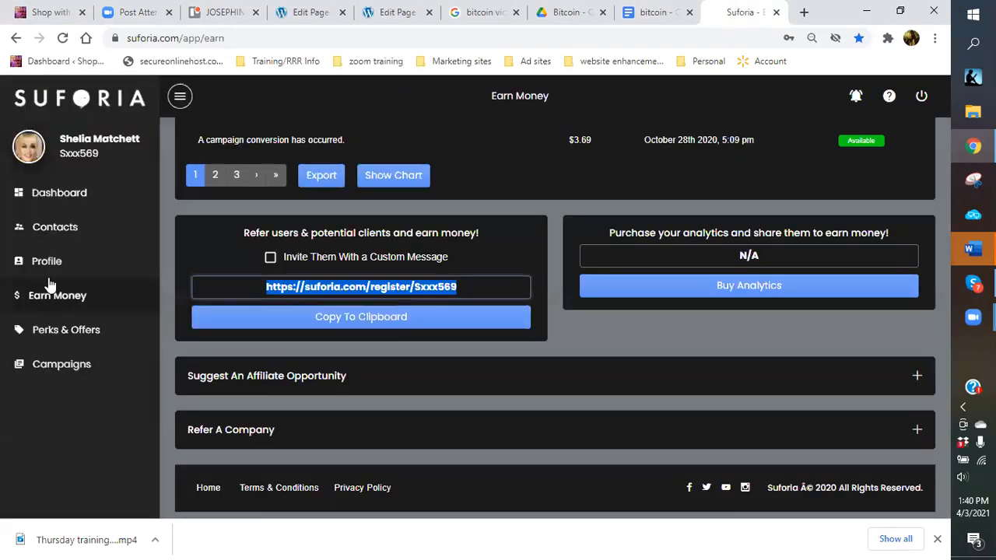
click(58, 336)
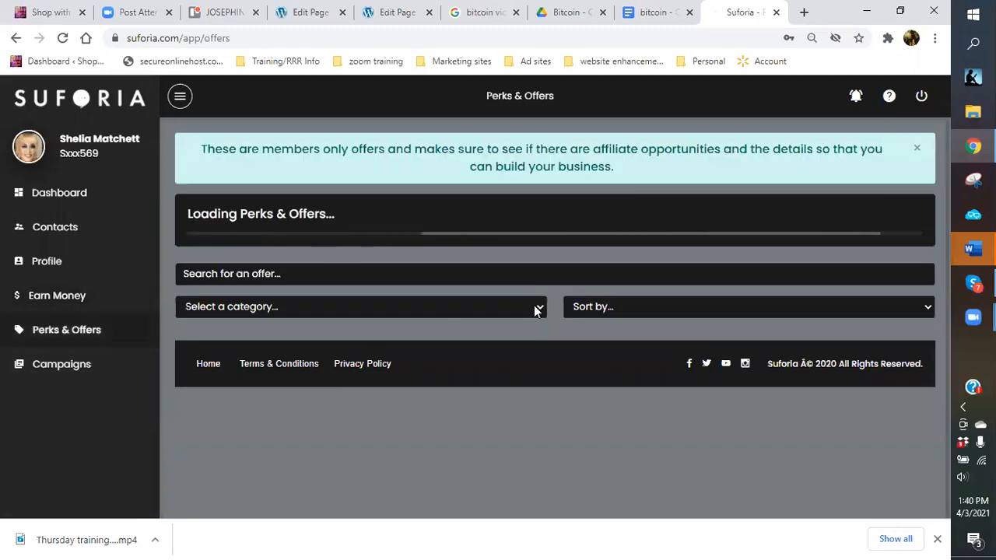
scroll(372, 373, down, 1)
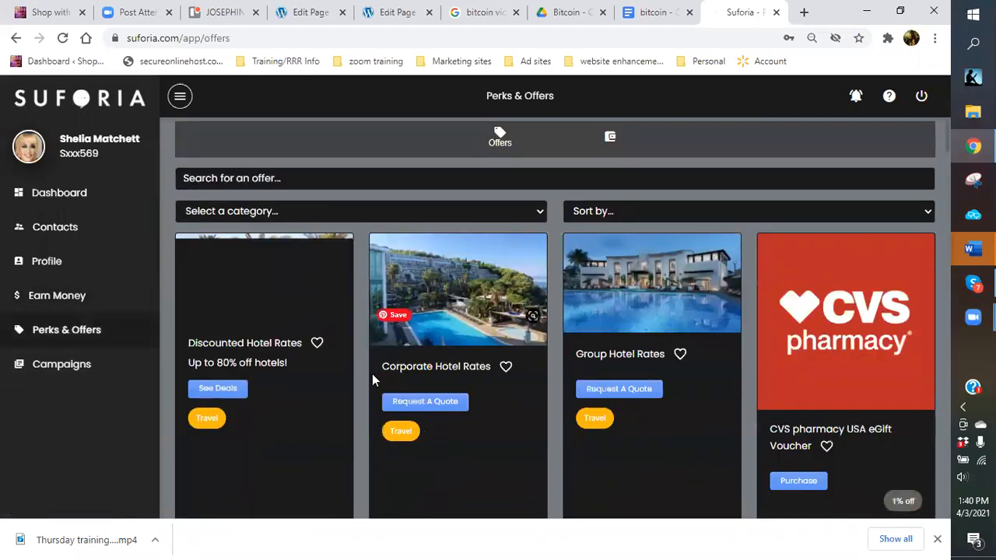
scroll(832, 292, down, 7)
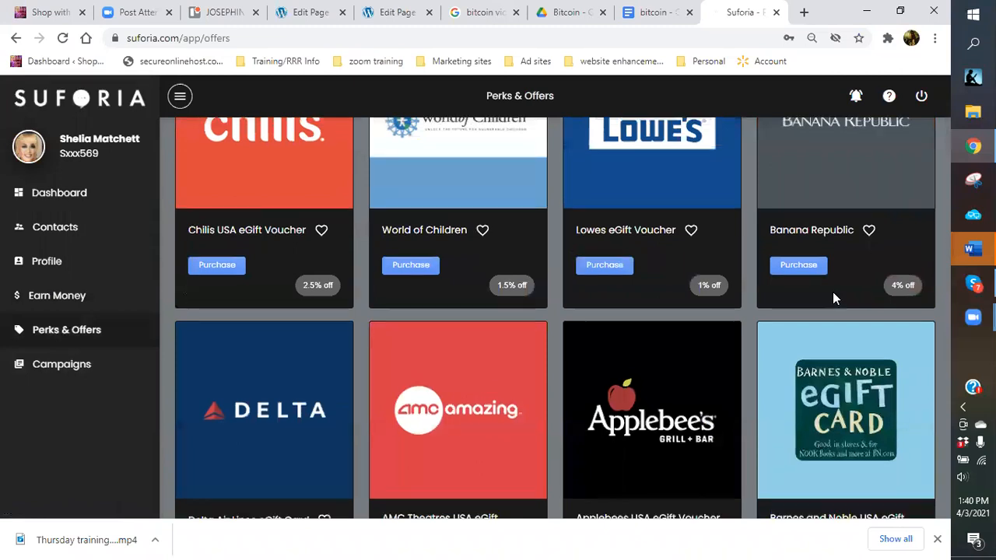
scroll(833, 299, up, 3)
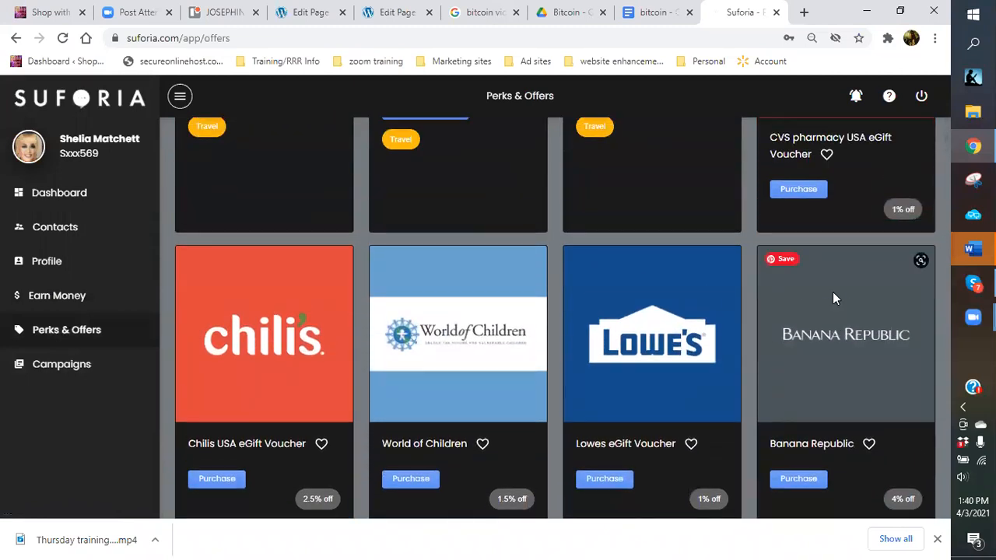
scroll(832, 296, down, 5)
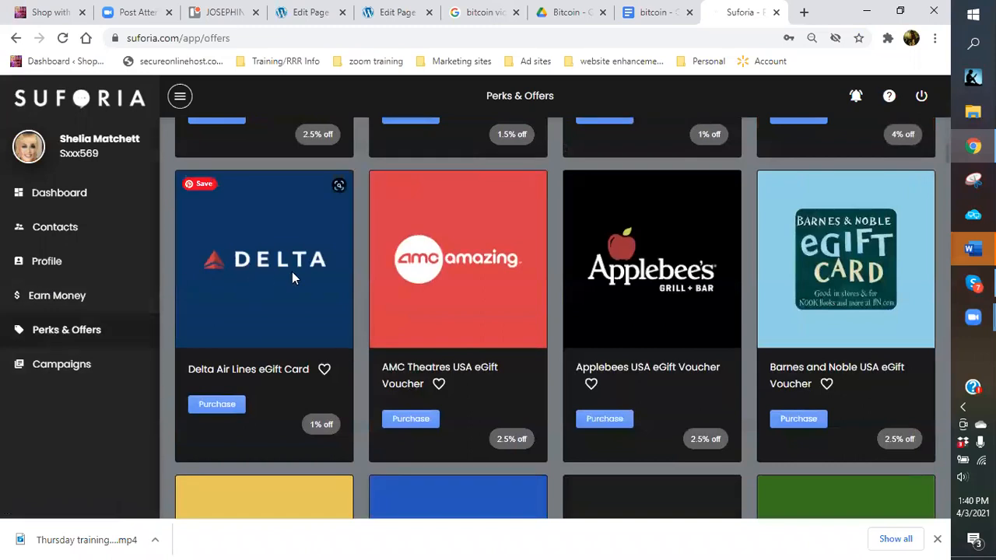
scroll(293, 274, down, 2)
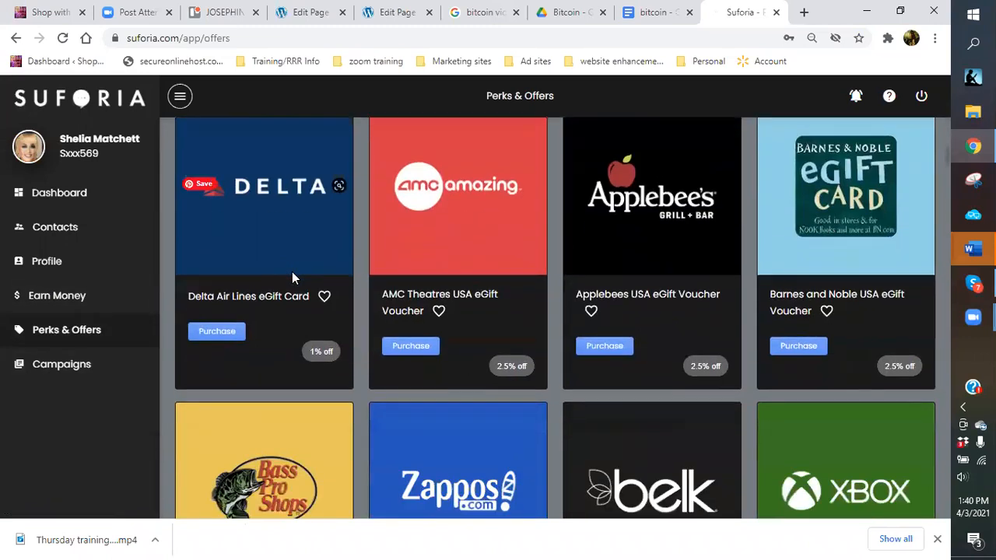
scroll(293, 274, down, 5)
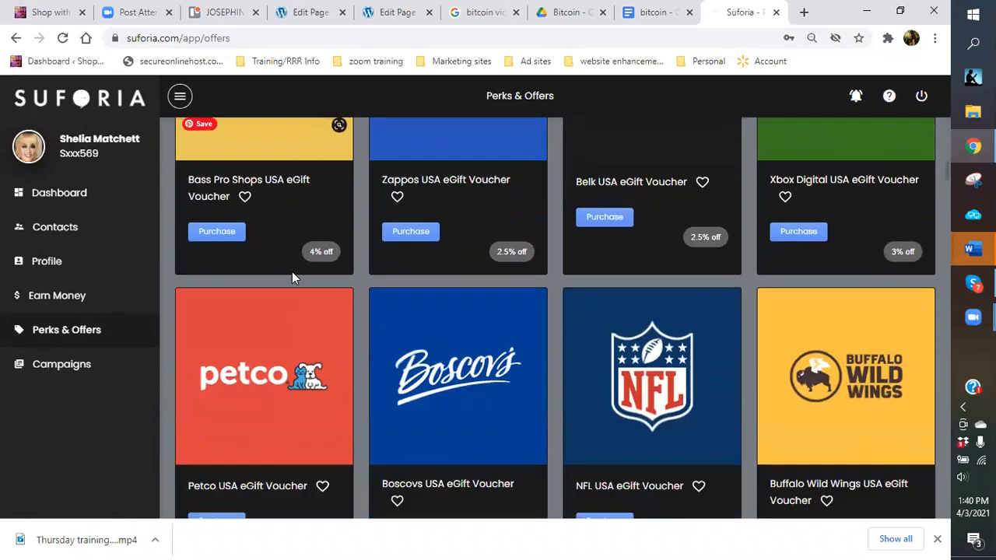
scroll(292, 273, down, 5)
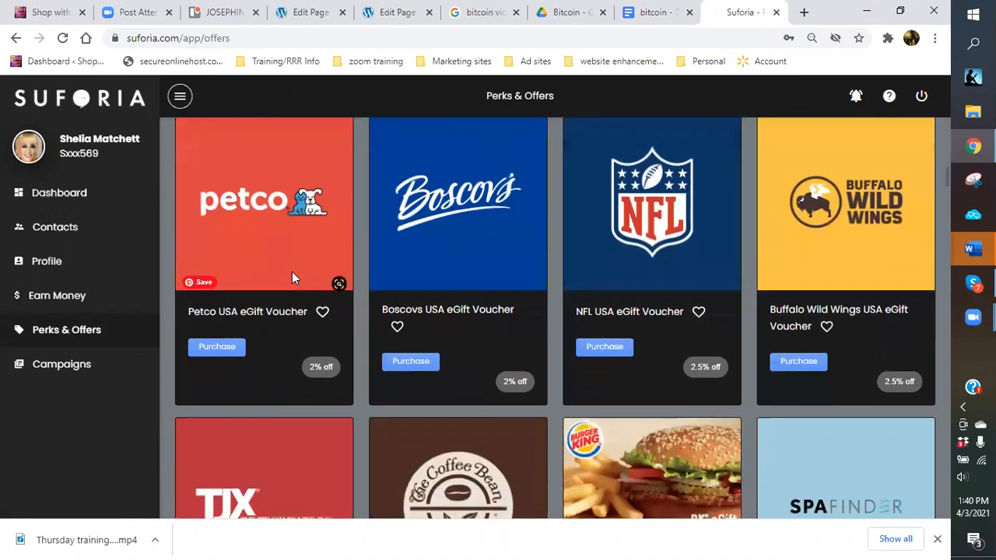
scroll(291, 278, down, 3)
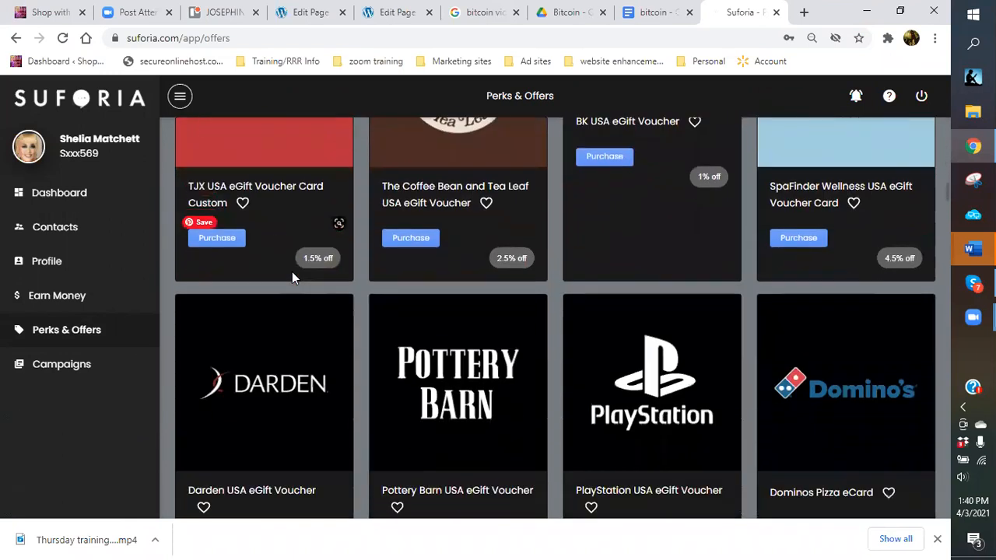
scroll(292, 278, down, 1)
scroll(292, 278, down, 3)
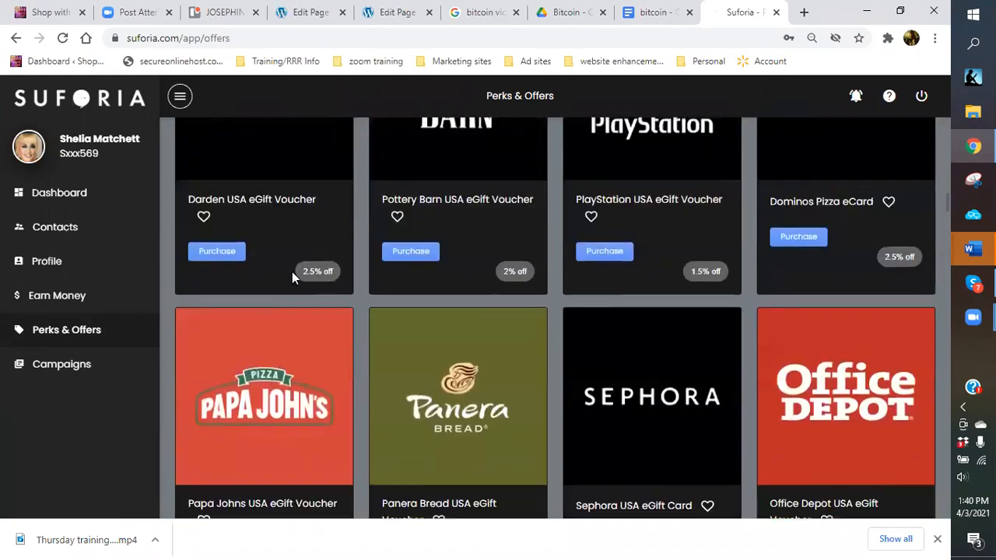
scroll(291, 278, down, 2)
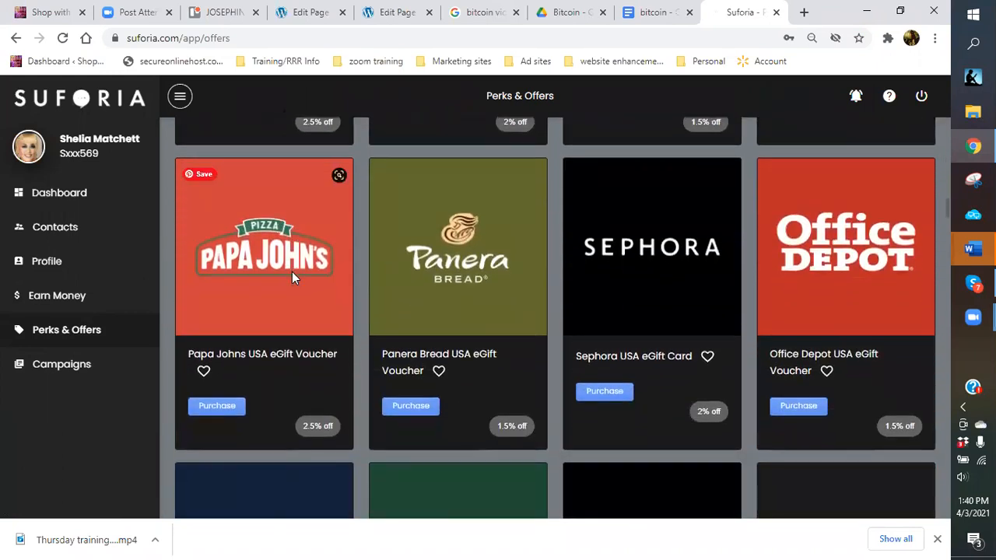
scroll(291, 278, down, 3)
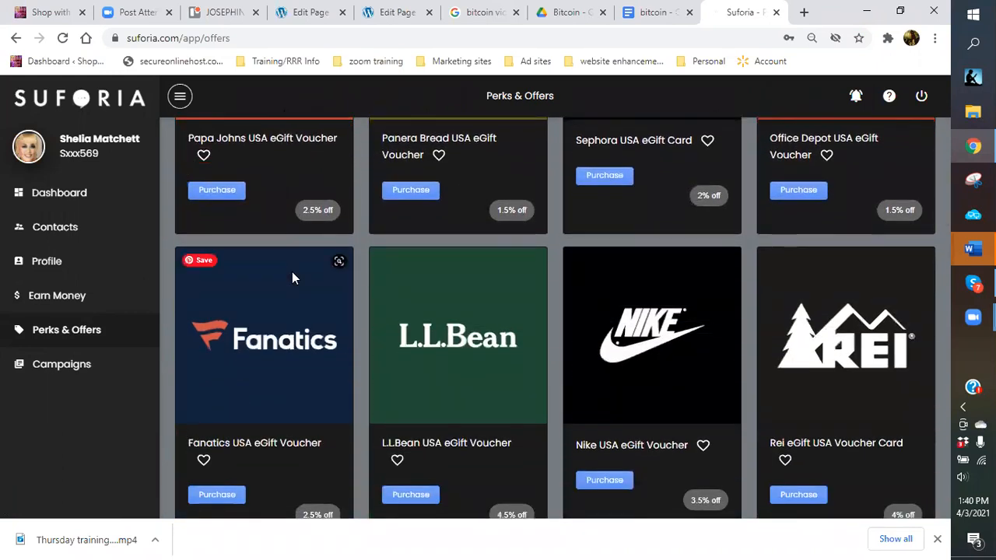
scroll(293, 278, down, 3)
scroll(292, 278, down, 2)
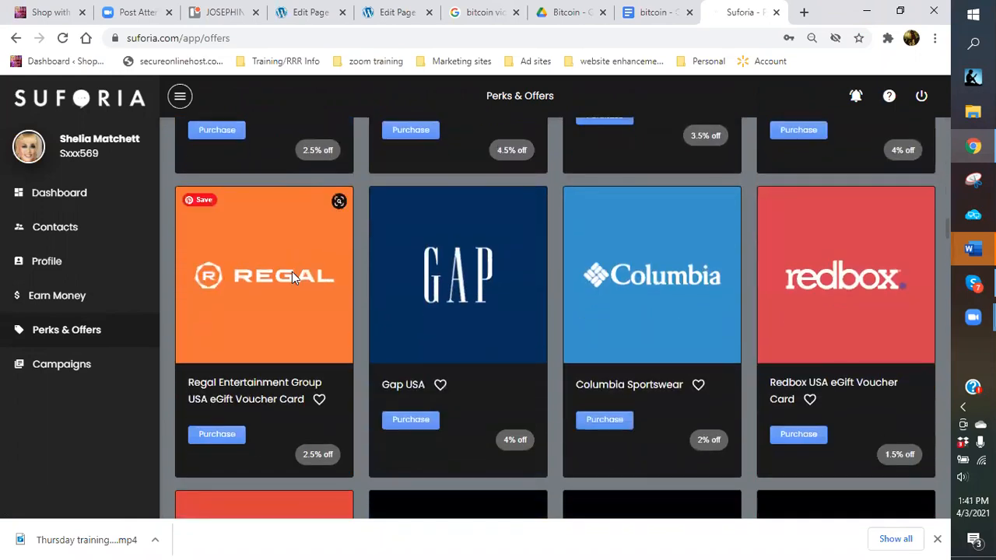
scroll(296, 273, down, 3)
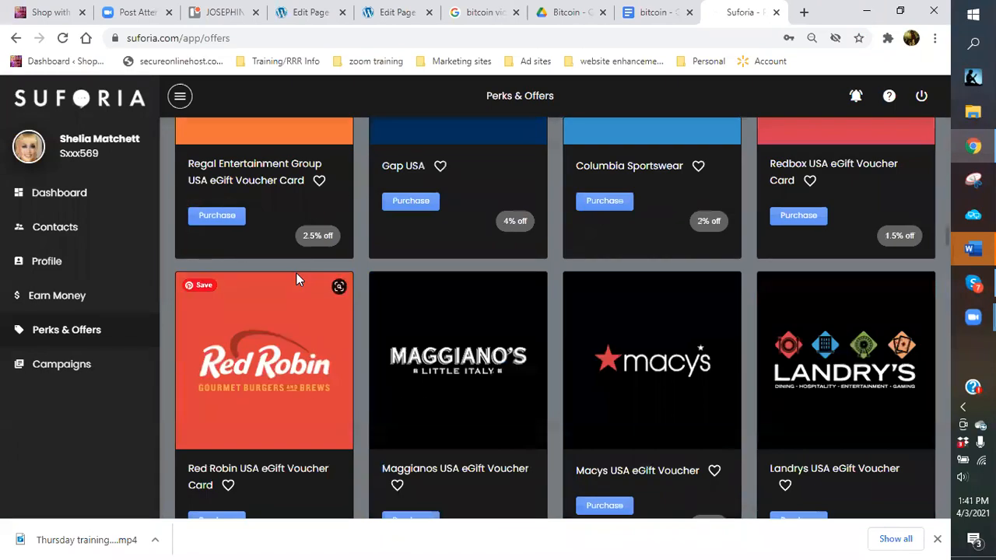
scroll(297, 273, down, 3)
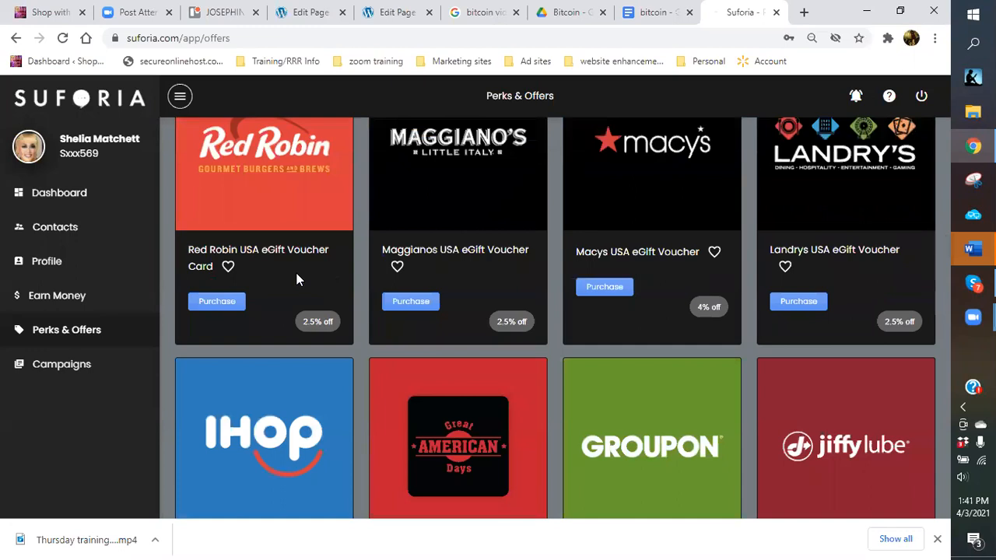
scroll(297, 273, down, 3)
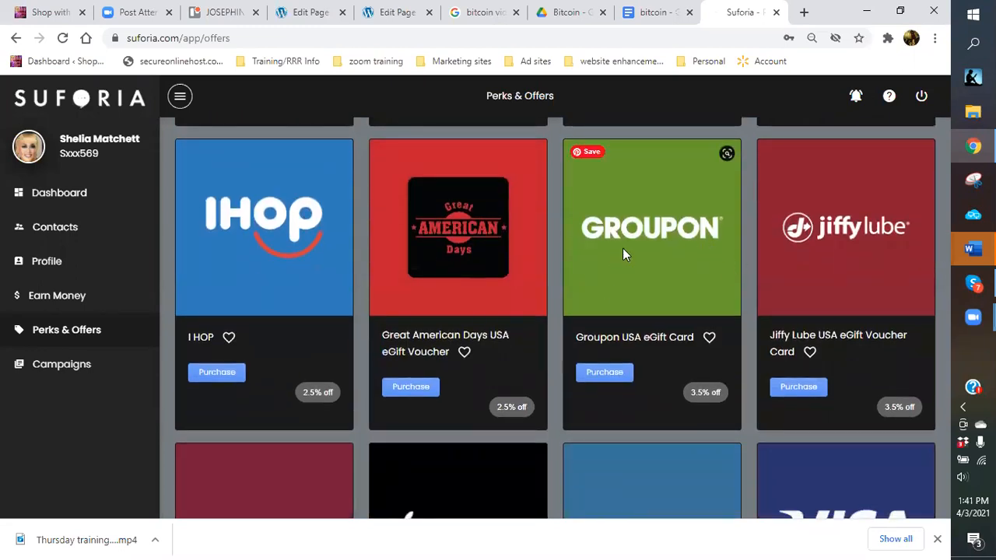
scroll(622, 254, down, 2)
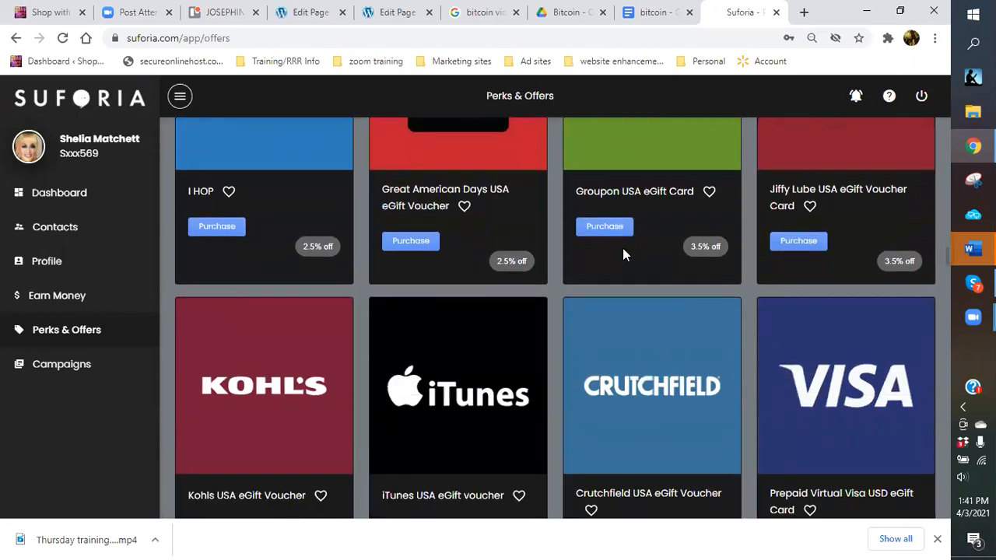
scroll(623, 254, down, 3)
scroll(622, 254, down, 1)
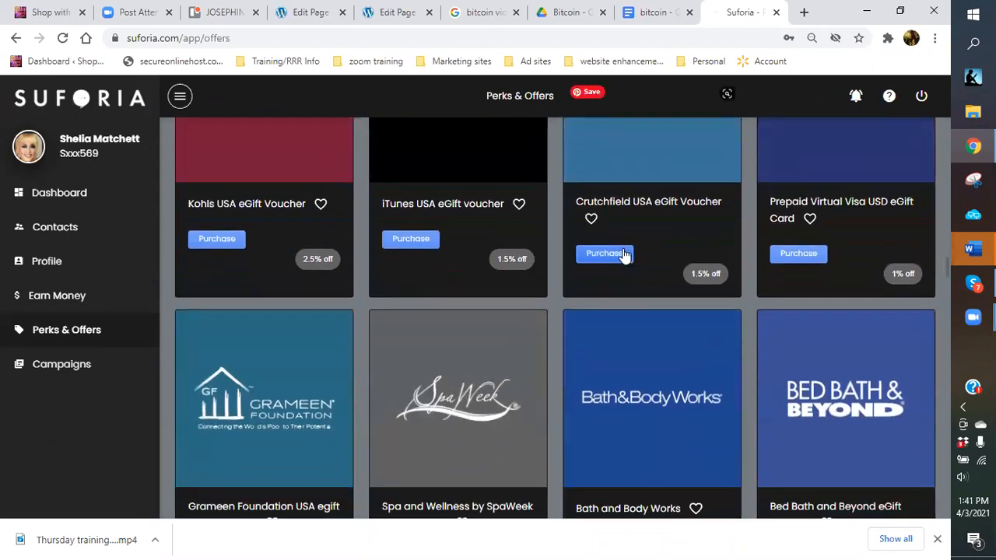
scroll(623, 249, down, 3)
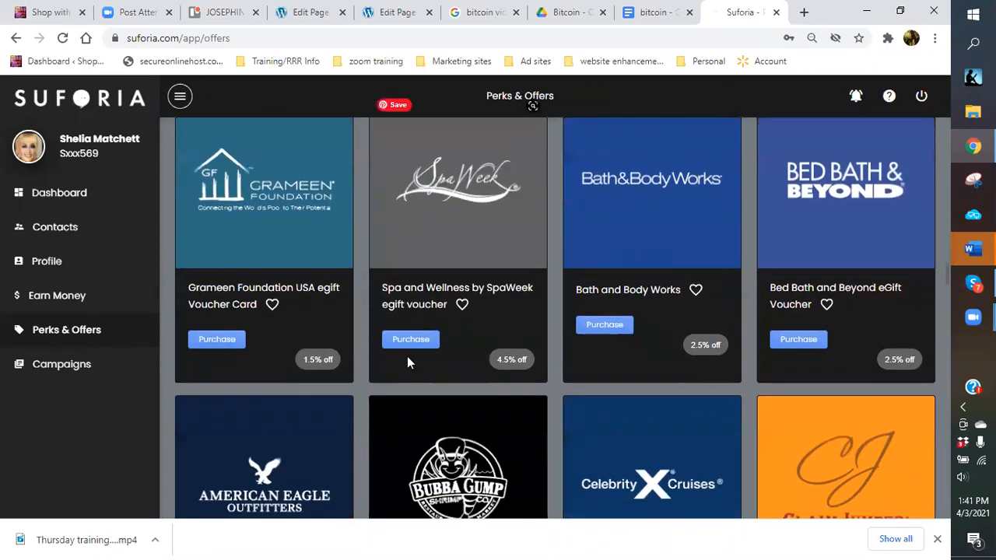
scroll(504, 411, down, 2)
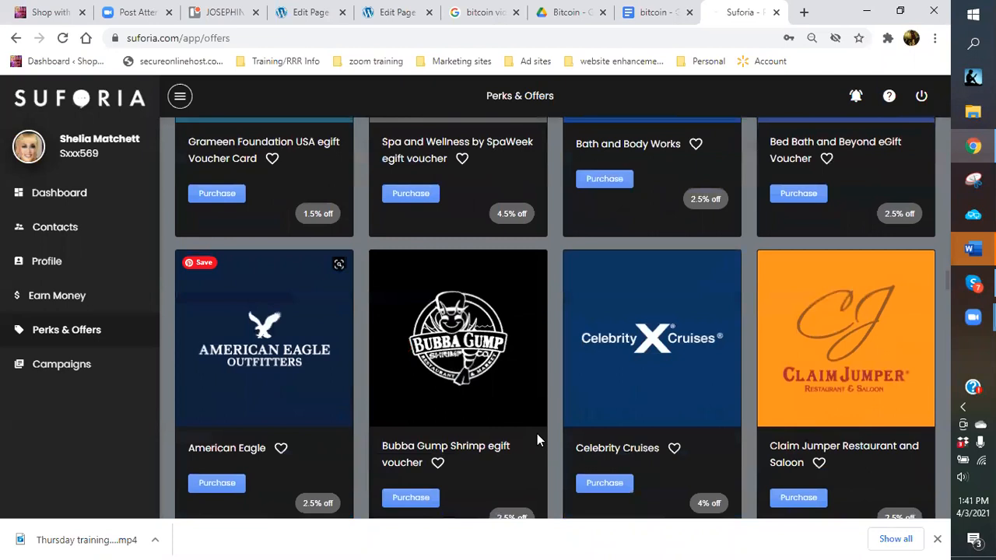
scroll(570, 423, down, 2)
scroll(570, 428, down, 2)
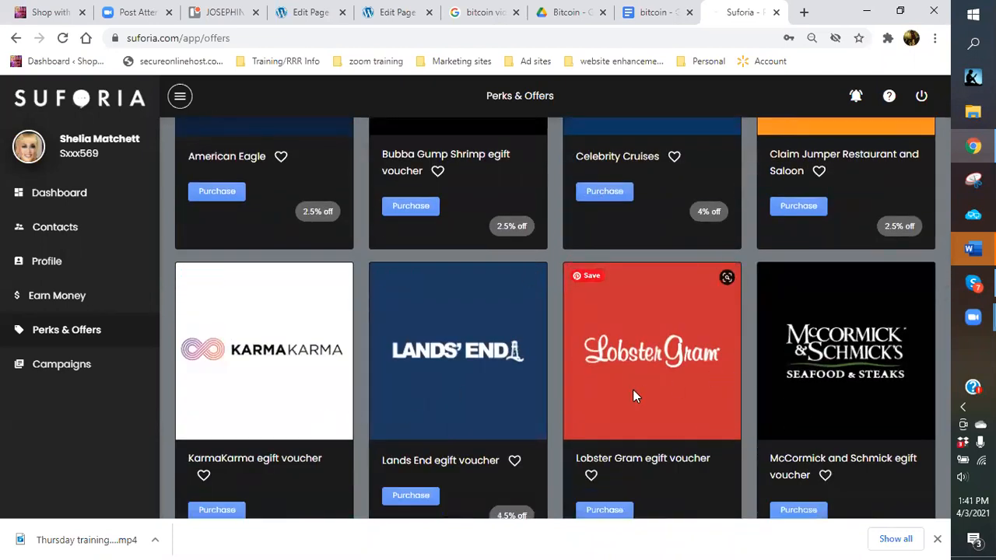
scroll(633, 392, down, 3)
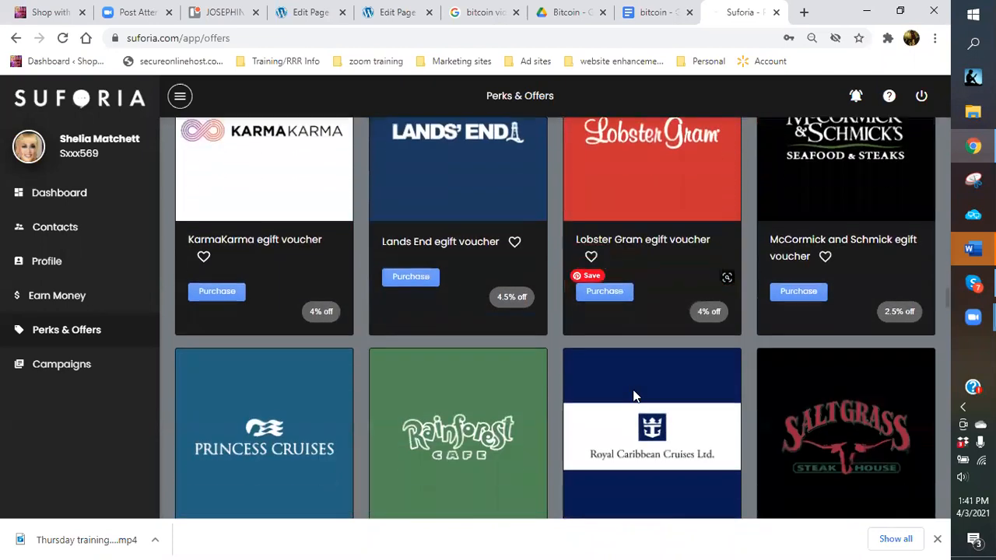
scroll(632, 392, down, 1)
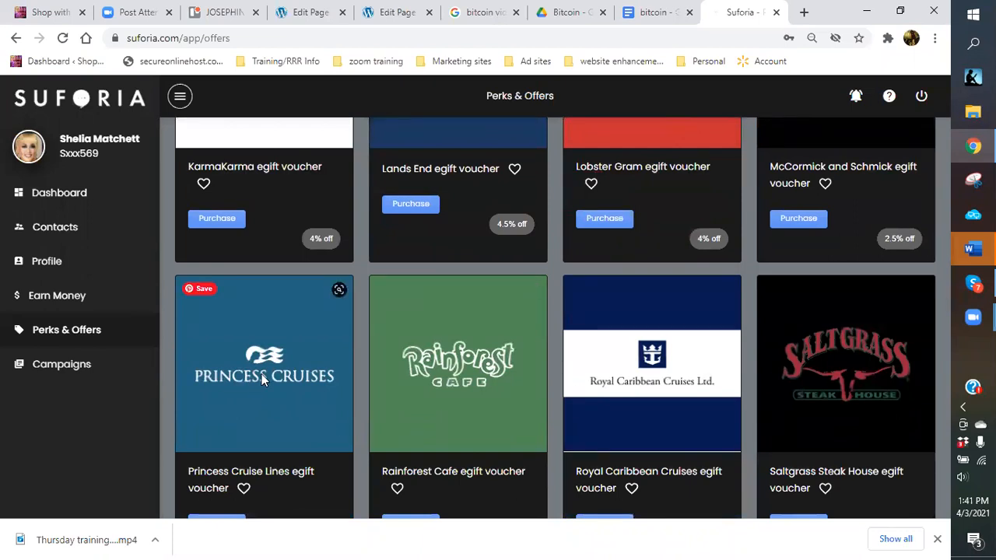
scroll(262, 378, down, 2)
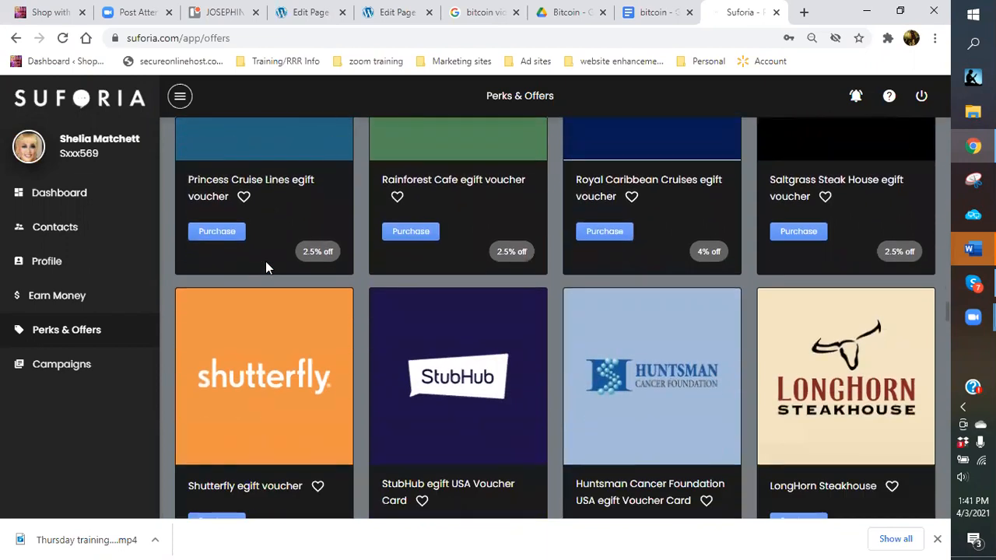
scroll(266, 262, down, 2)
scroll(264, 264, down, 3)
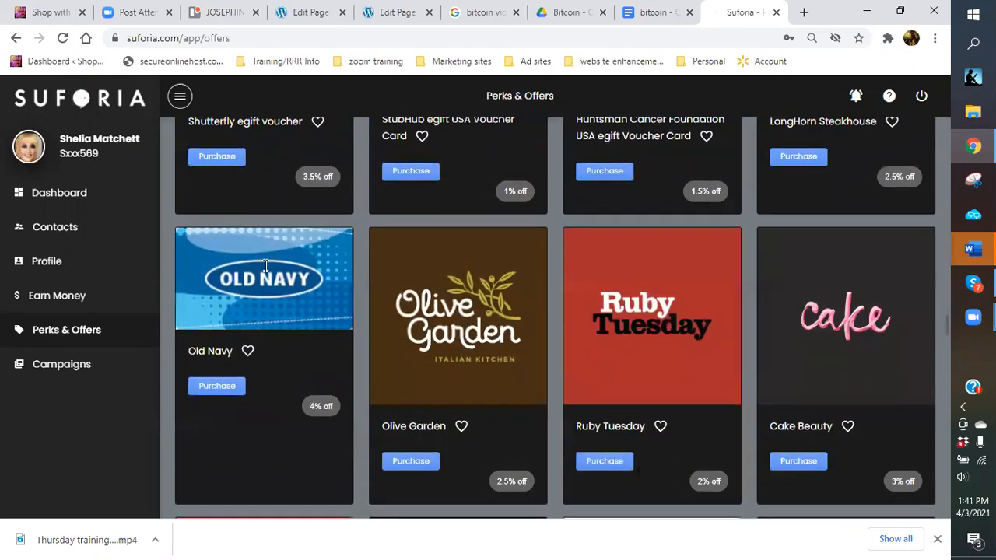
scroll(285, 317, down, 4)
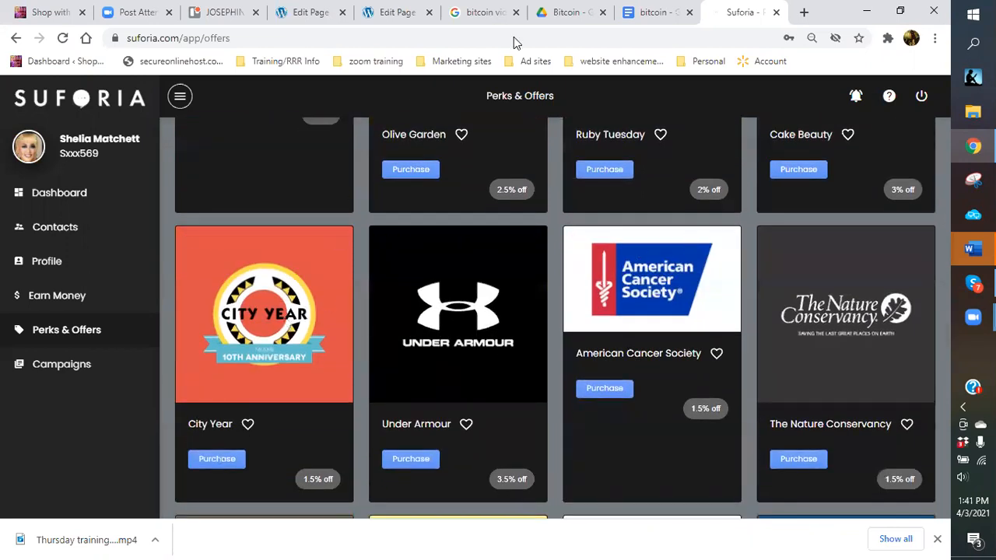
Back in the TRAVEL page editor, review Yoast's analysis: 12 good results, 2 improvements for 'travel'.
click(303, 16)
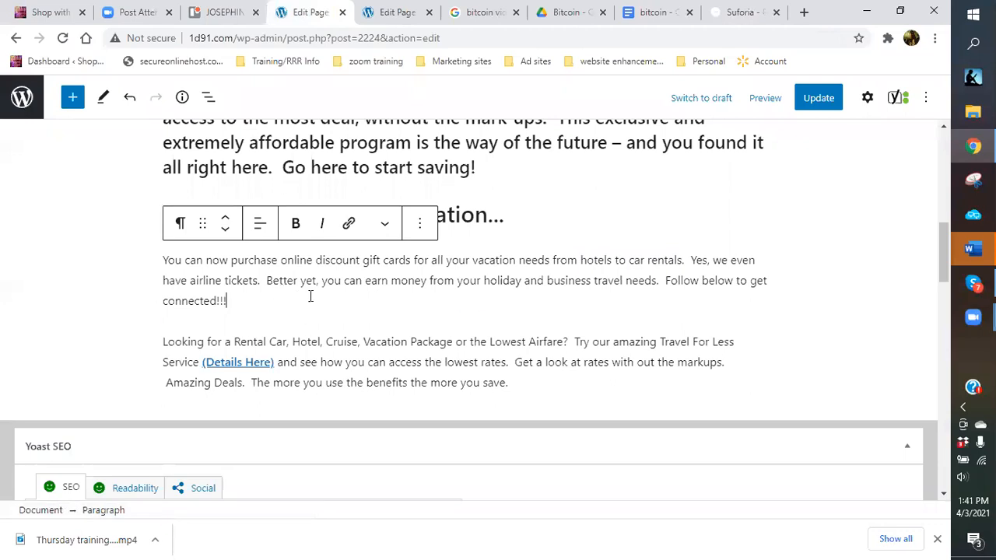
scroll(283, 342, down, 2)
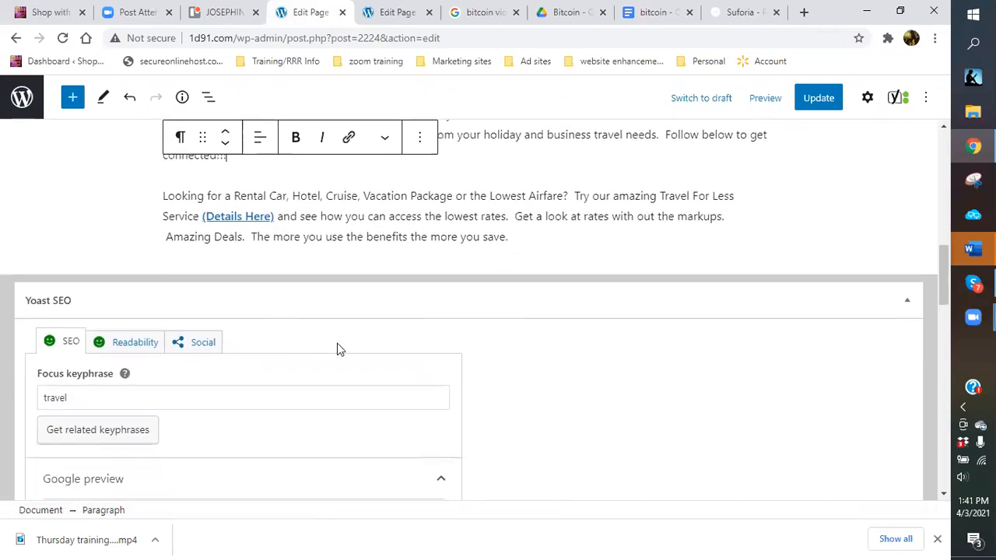
scroll(246, 352, down, 5)
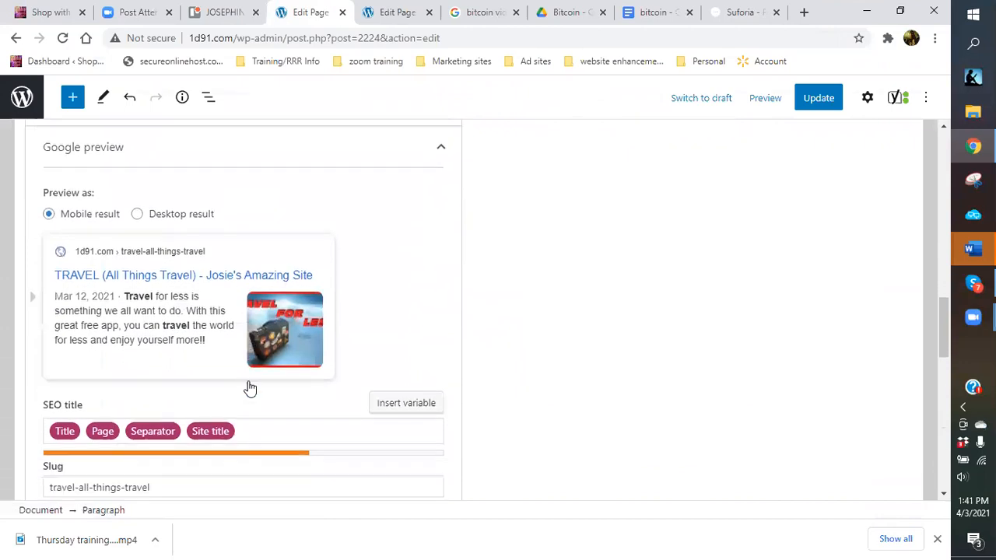
scroll(250, 388, down, 3)
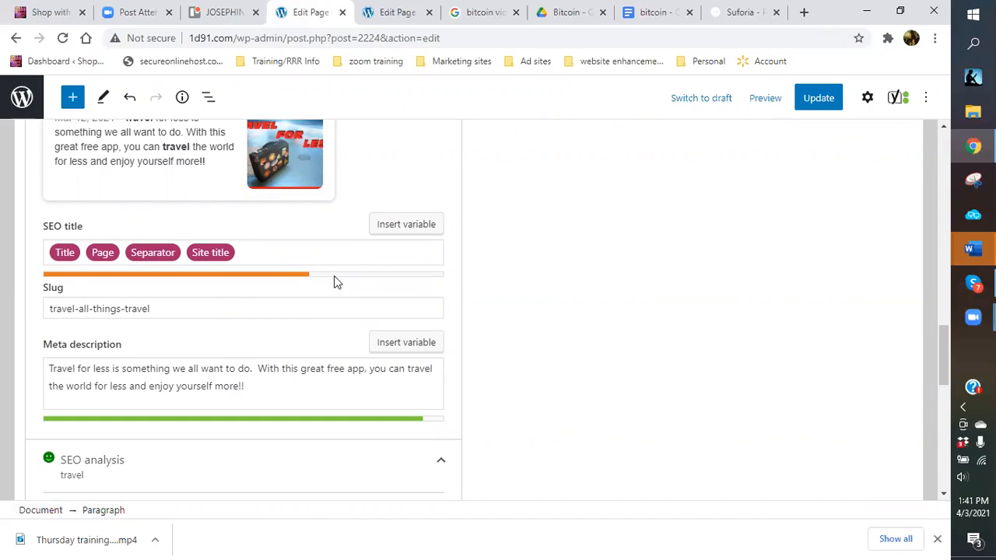
scroll(327, 282, down, 5)
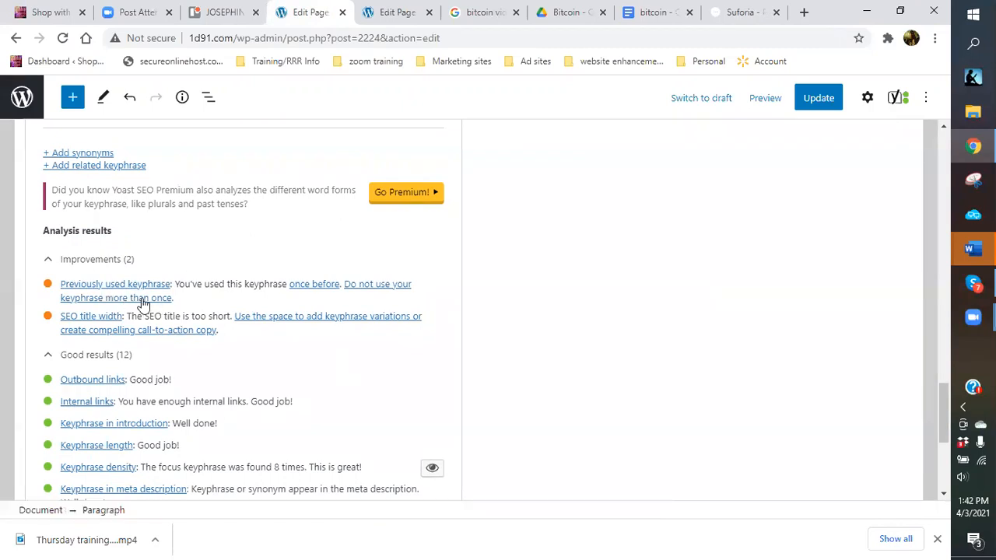
scroll(327, 262, up, 10)
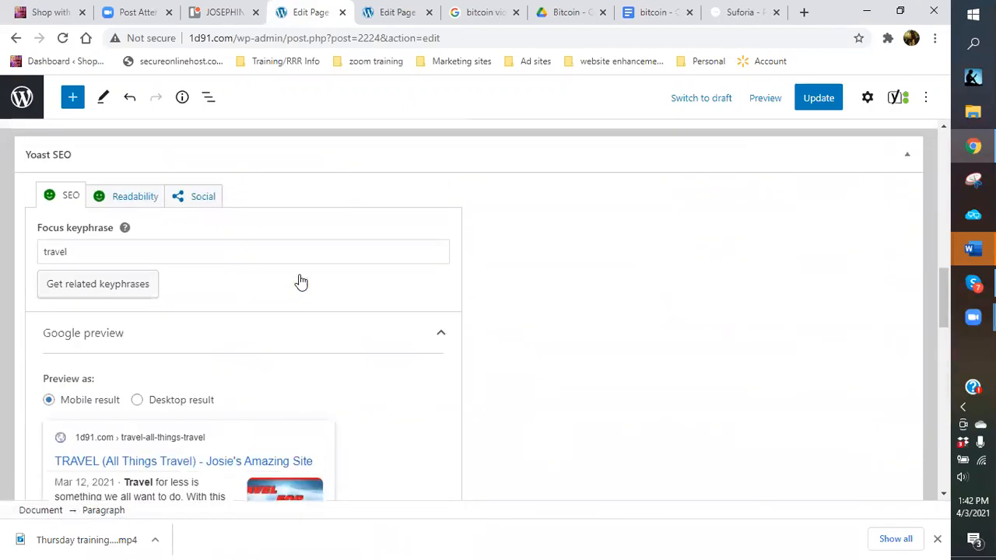
scroll(302, 281, up, 1)
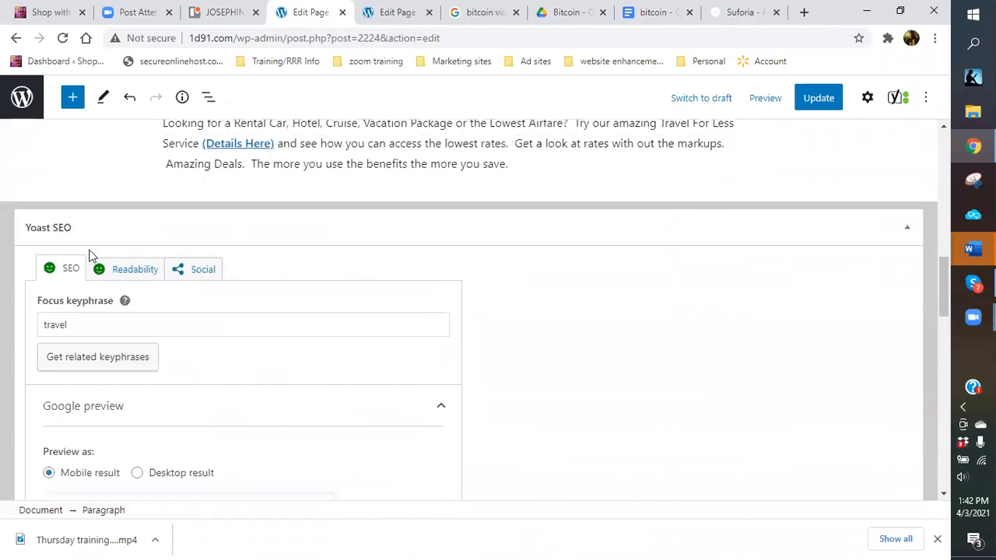
scroll(117, 431, down, 6)
scroll(63, 408, up, 7)
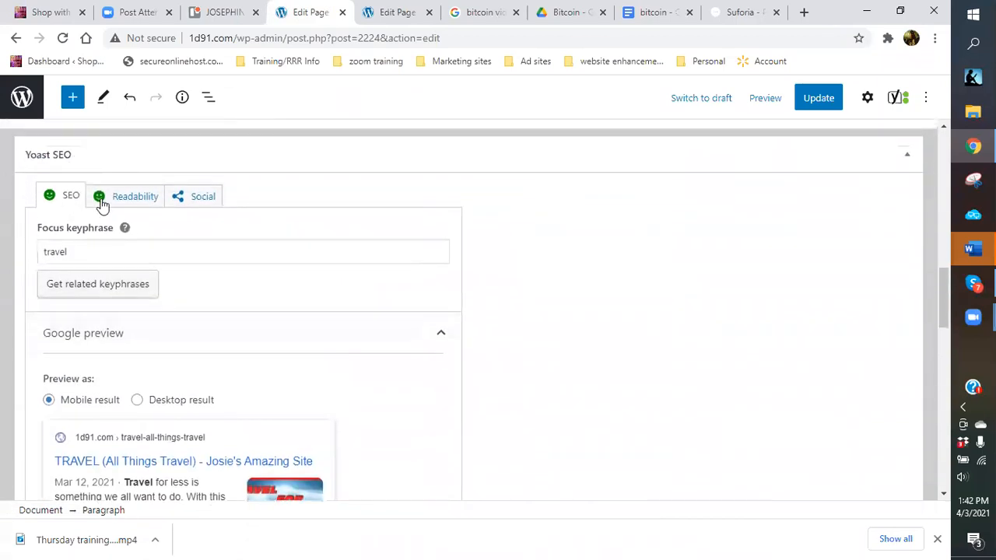
Update the TRAVEL page and confirm the 'Page updated' notice.
click(822, 97)
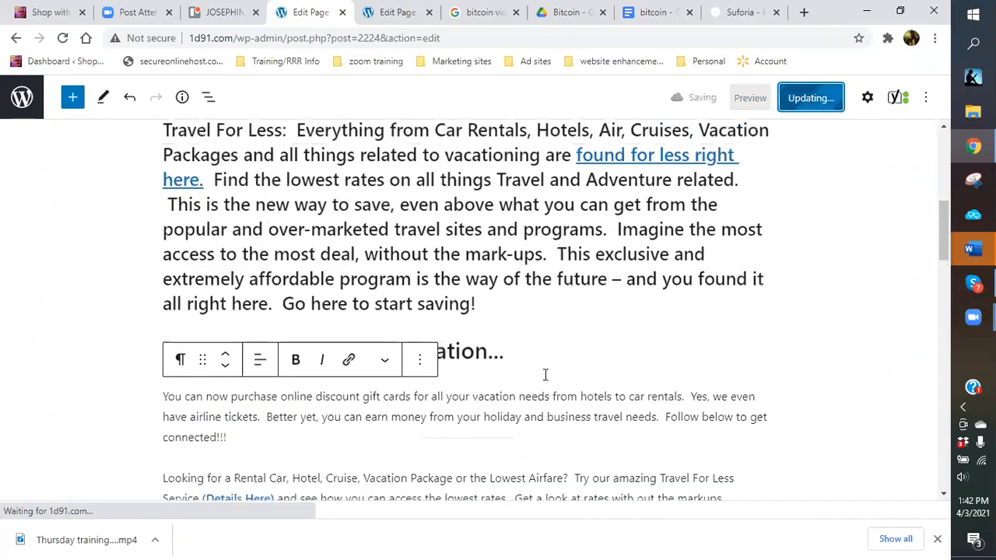
scroll(545, 378, up, 4)
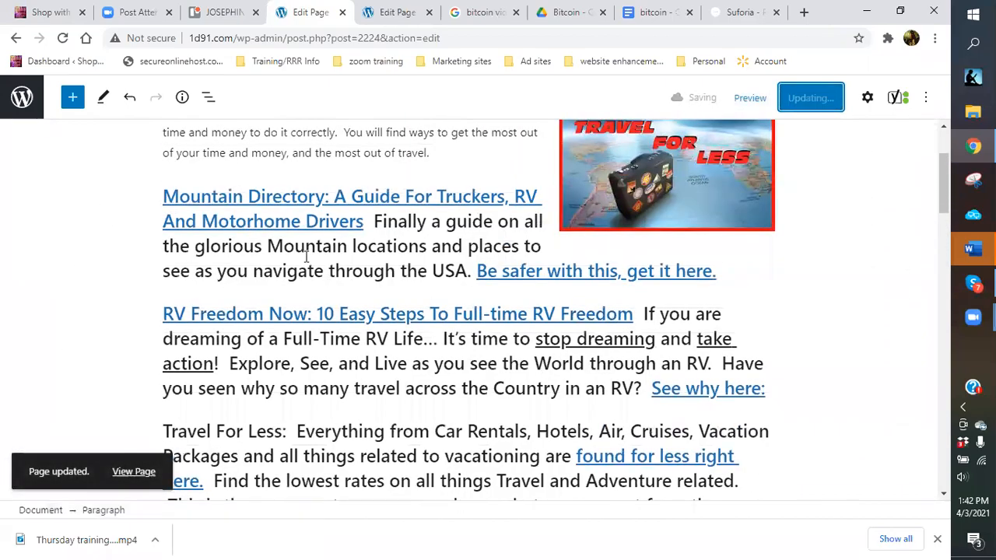
scroll(305, 254, up, 2)
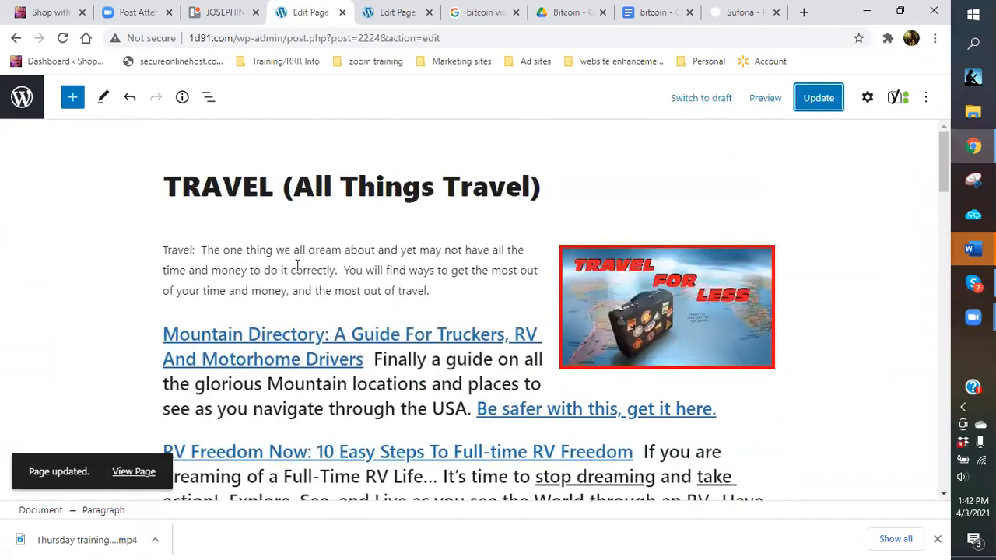
scroll(296, 265, down, 3)
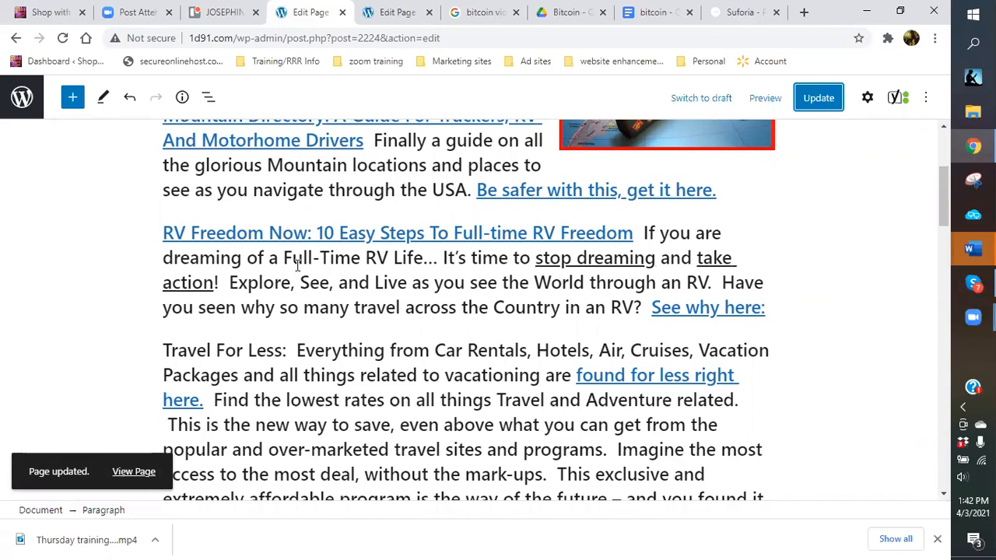
scroll(296, 265, down, 15)
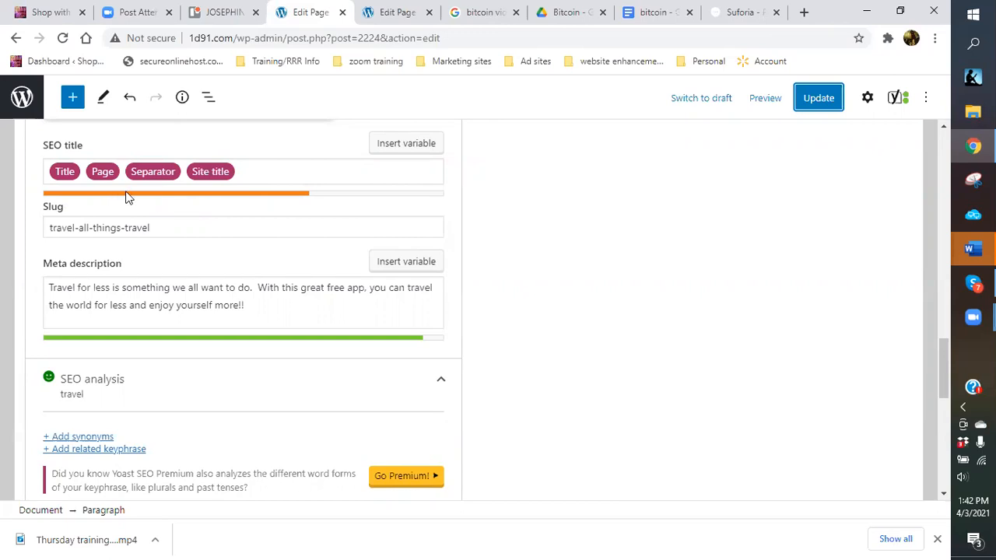
scroll(128, 198, up, 10)
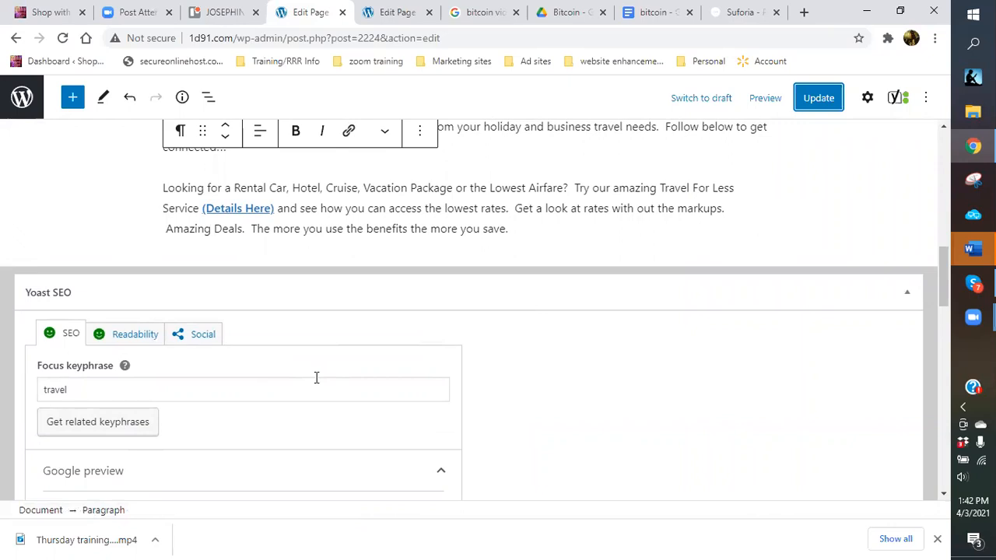
scroll(333, 376, down, 1)
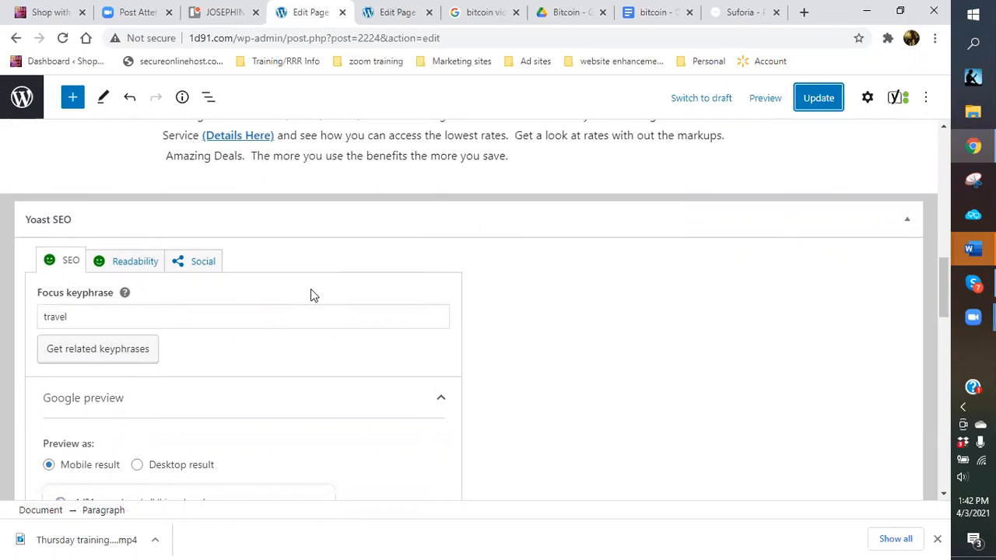
click(481, 14)
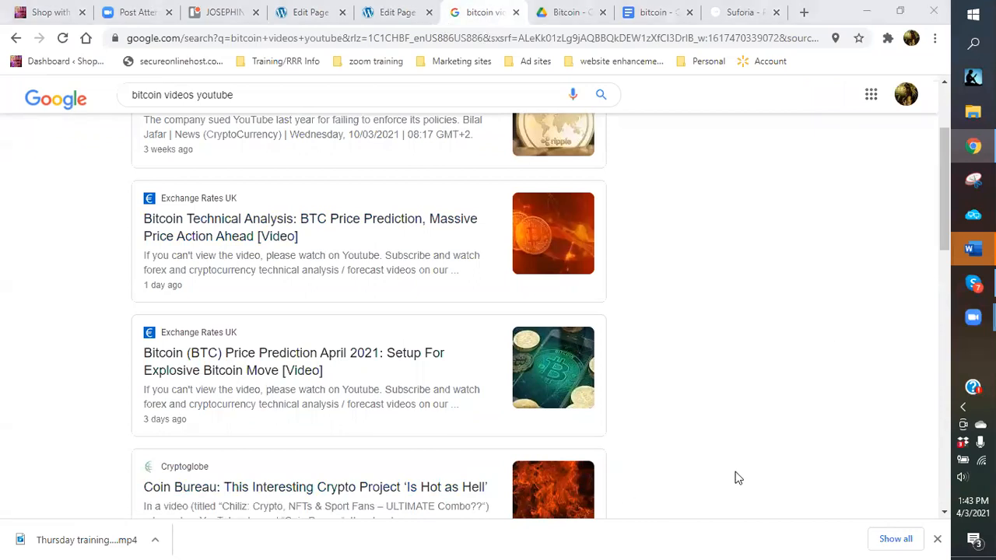
Leave the 'bitcoin videos youtube' news results and go back to the TRAVEL page editor.
scroll(702, 333, up, 3)
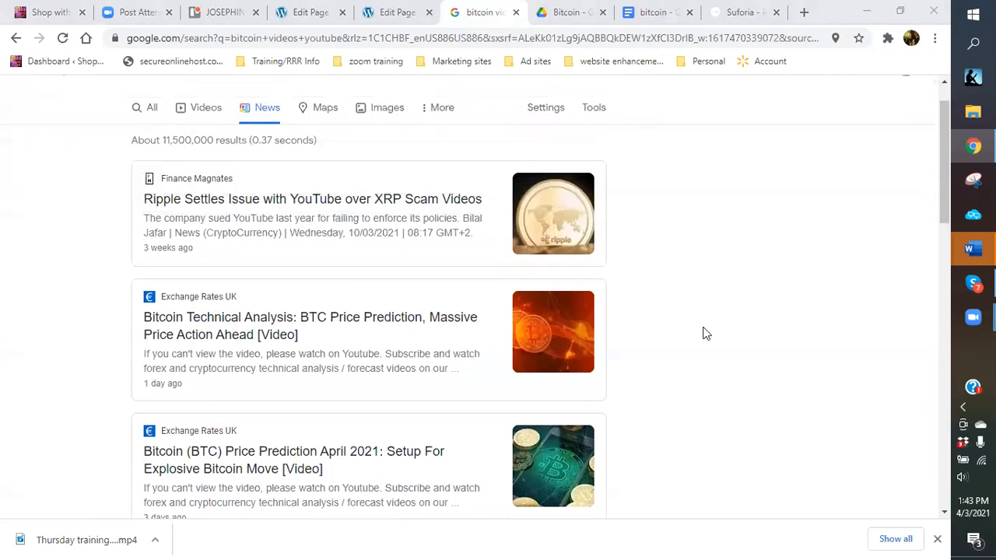
click(305, 11)
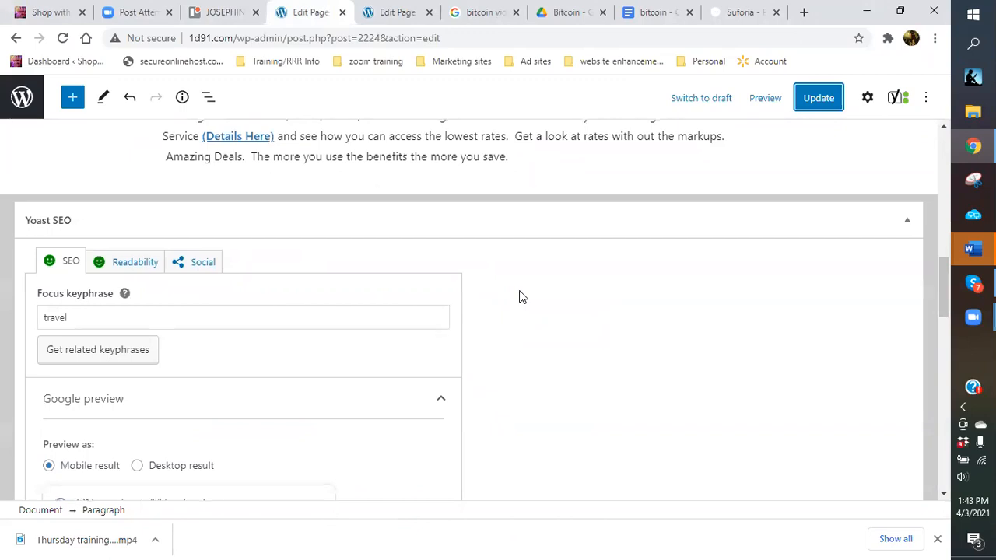
Remove the links from '(Details Here)' and 'See why here:'.
scroll(519, 296, up, 4)
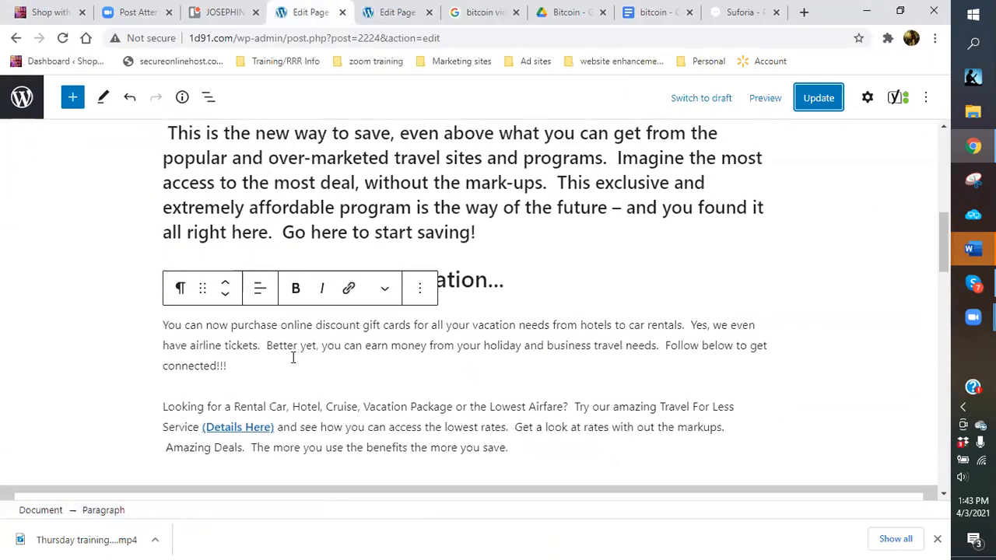
scroll(233, 283, down, 2)
click(234, 283)
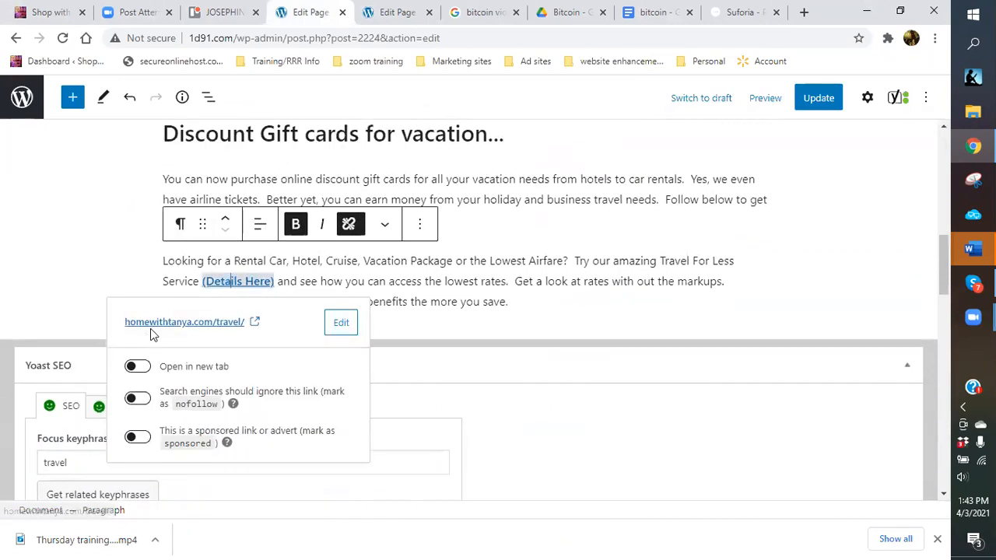
click(349, 225)
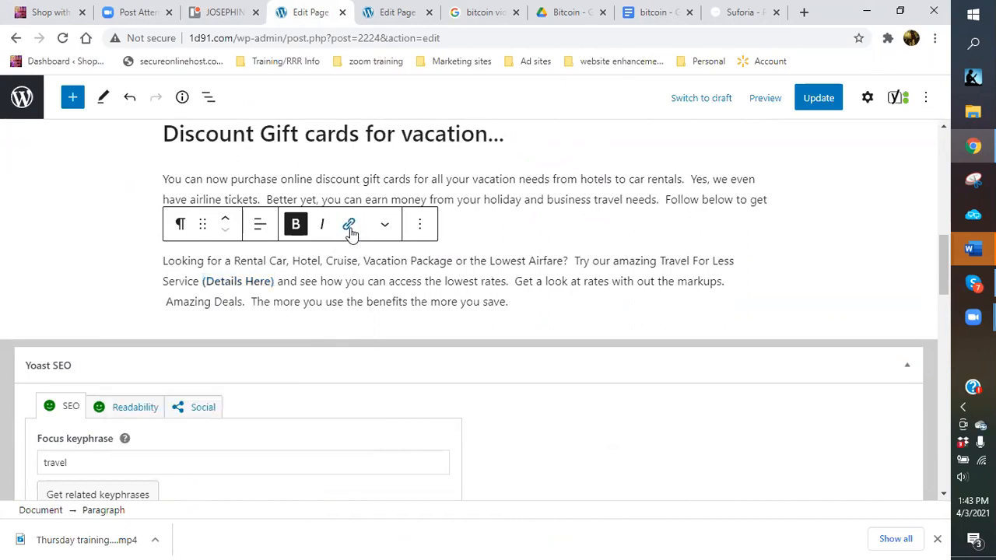
scroll(522, 258, up, 1)
scroll(522, 256, up, 4)
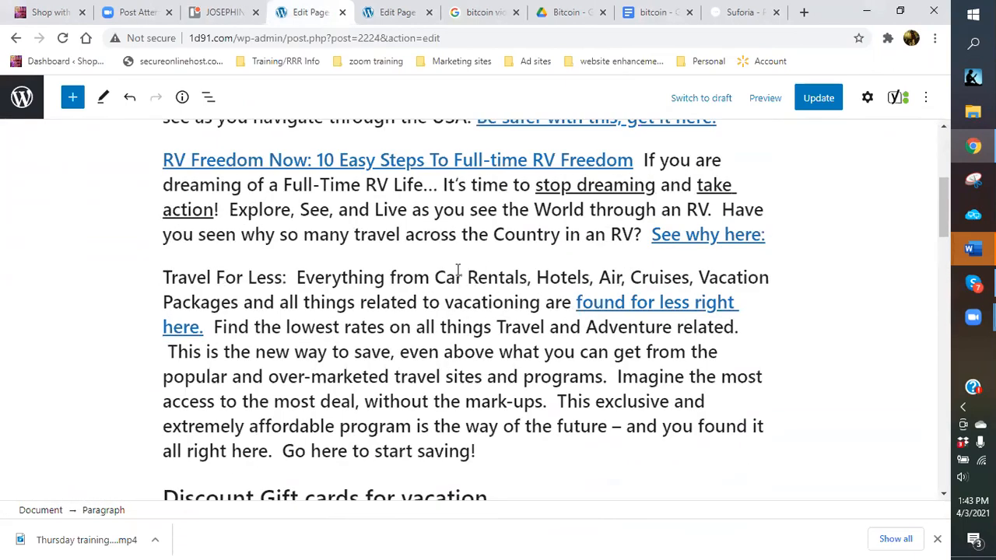
click(631, 302)
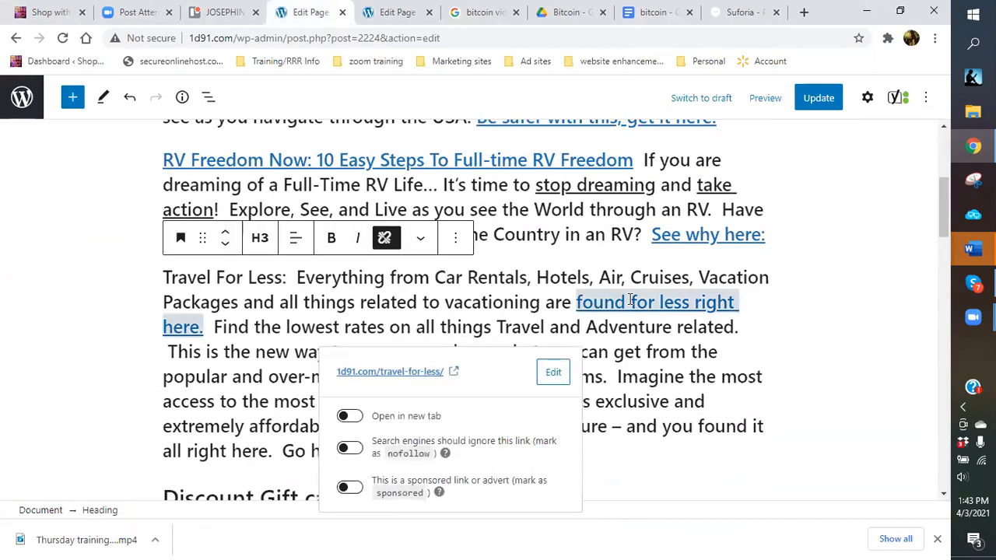
click(681, 236)
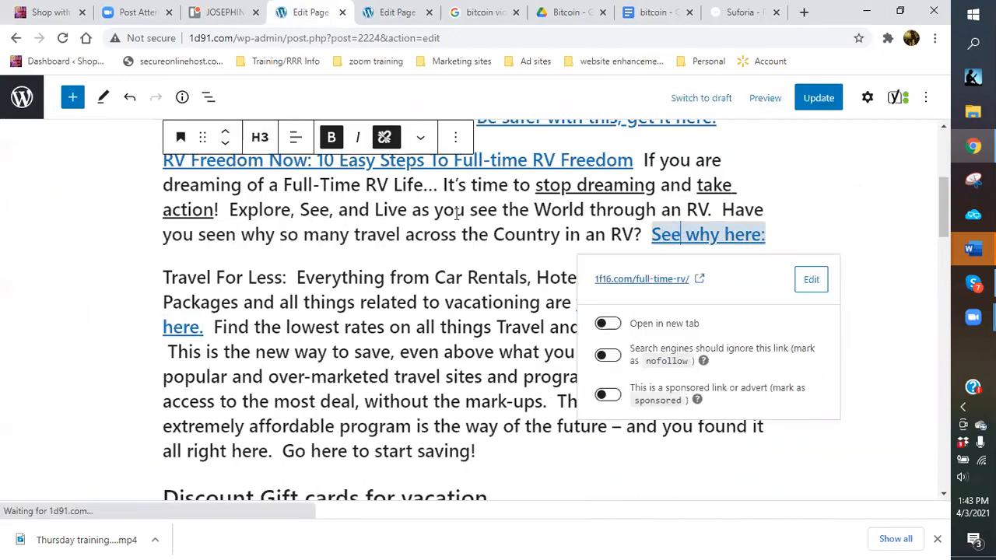
click(385, 138)
Unlink the RV Freedom Now heading, the 'Be safer' sentence and the Mountain Directory heading.
click(512, 159)
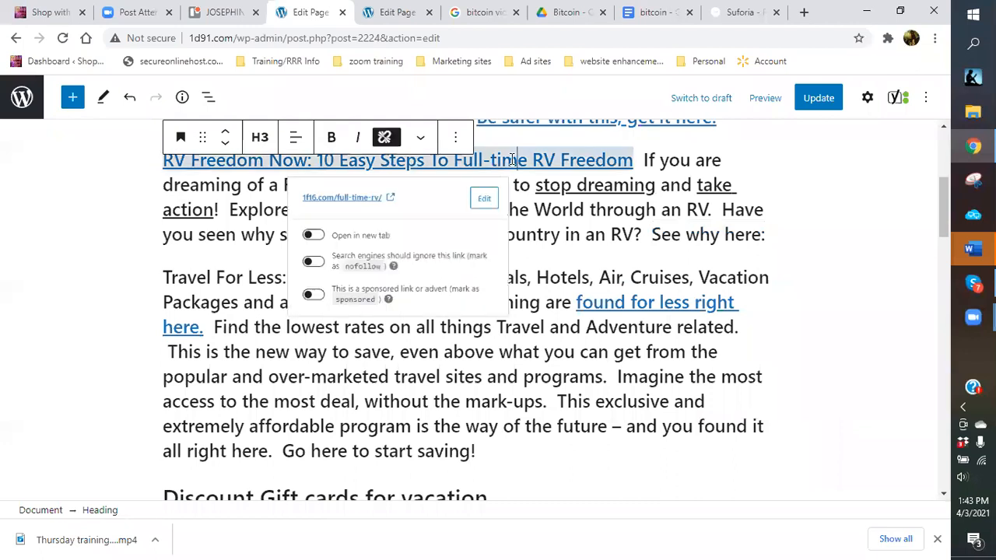
click(384, 138)
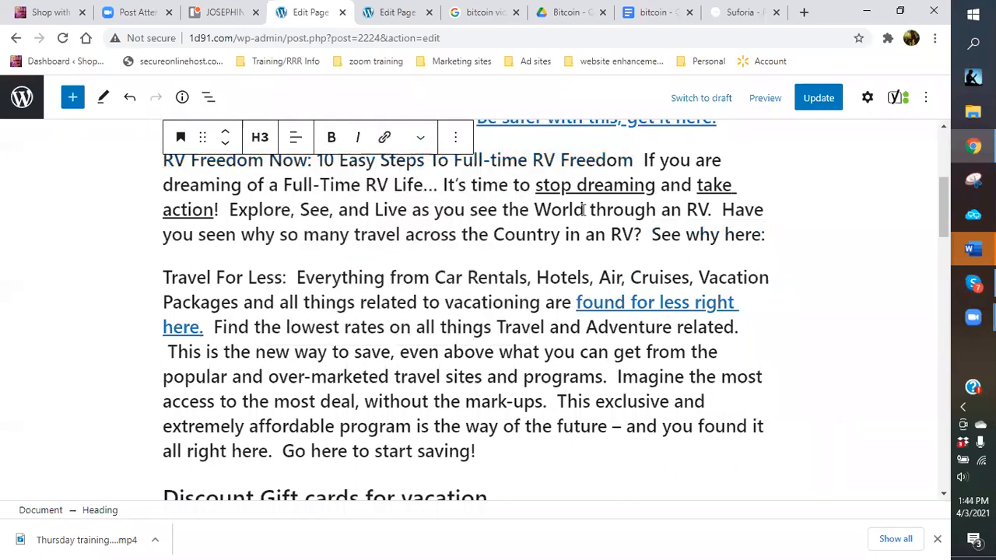
scroll(555, 231, up, 3)
click(536, 335)
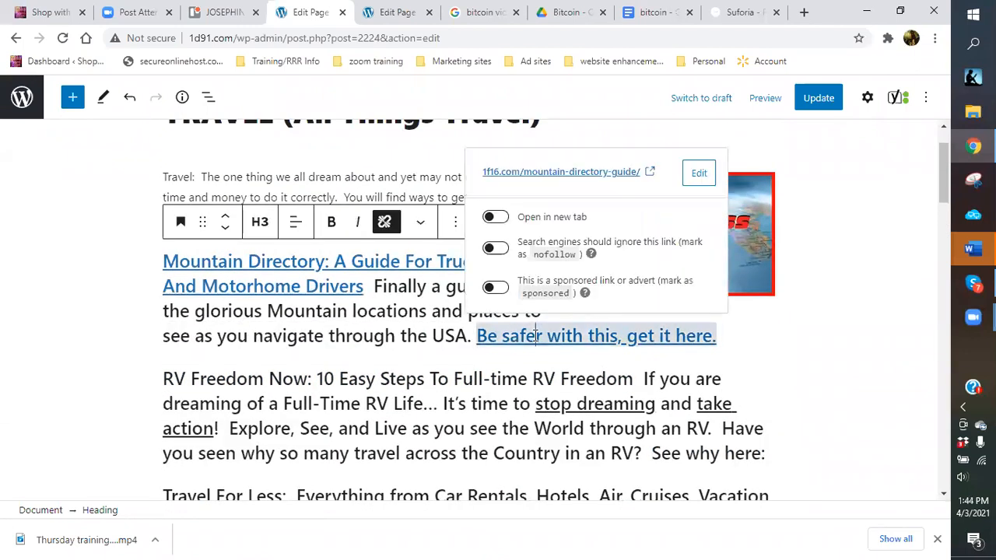
click(384, 221)
click(348, 261)
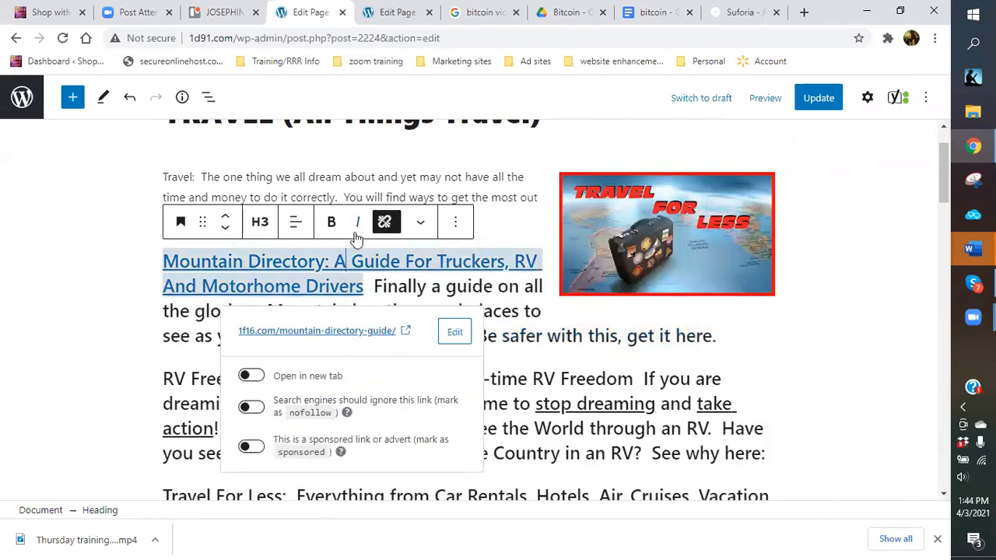
click(384, 222)
scroll(557, 313, up, 1)
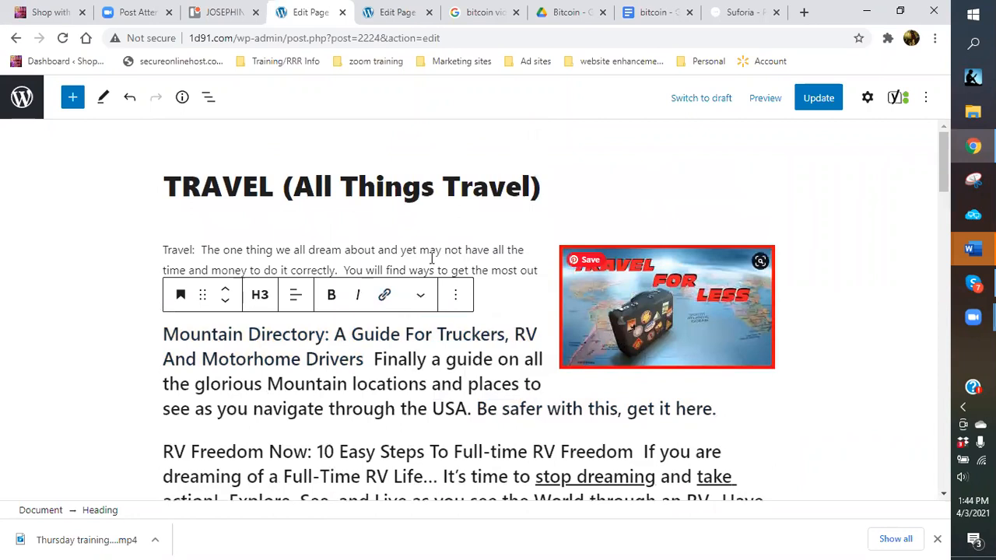
click(499, 293)
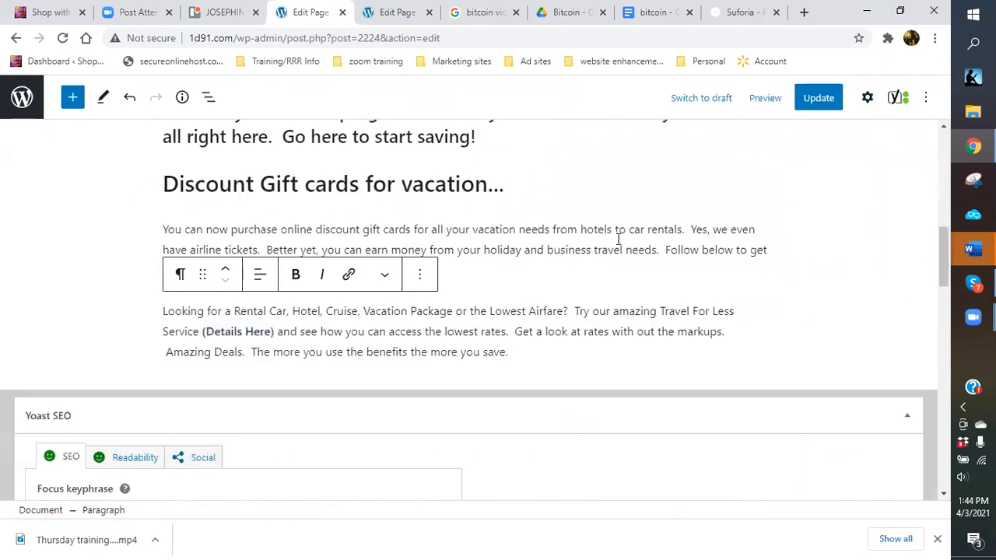
Clear the URL linked to the Travel For Less image and update the page.
scroll(641, 235, up, 10)
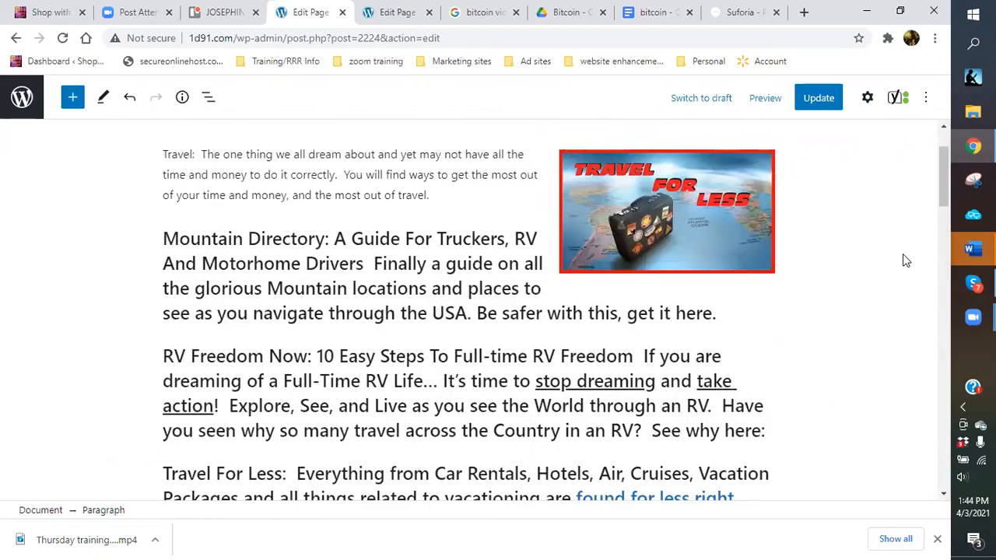
click(868, 100)
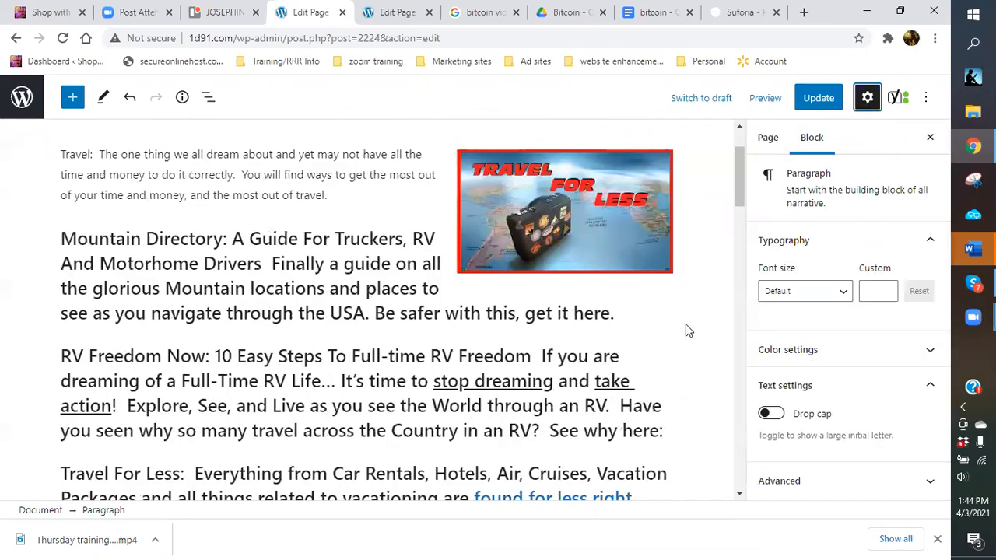
click(547, 205)
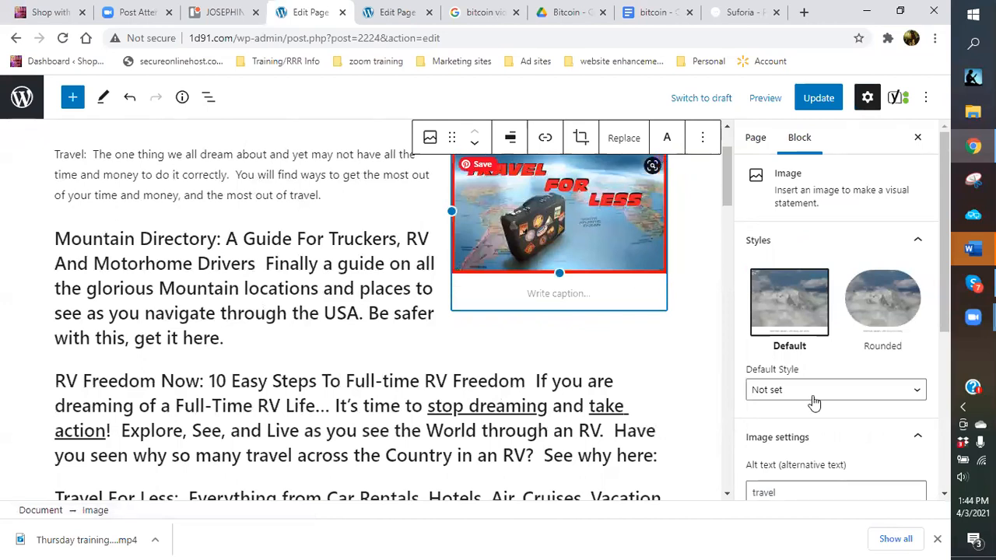
scroll(834, 410, down, 1)
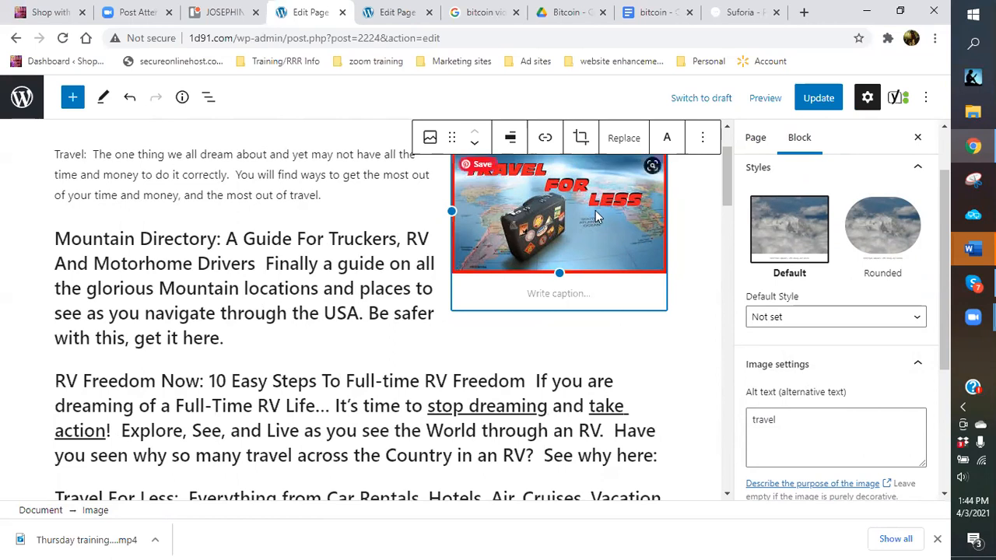
scroll(853, 400, down, 1)
scroll(854, 399, down, 2)
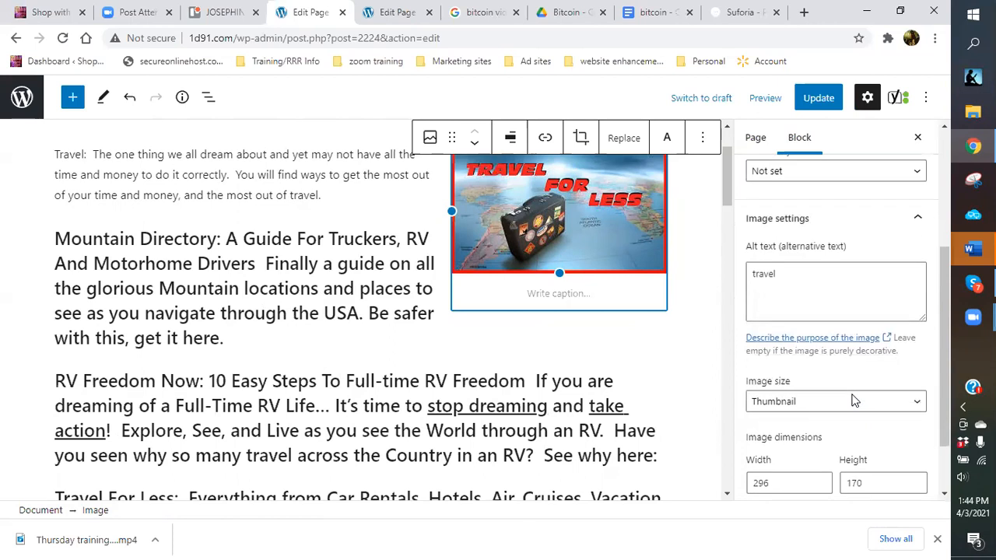
scroll(849, 398, down, 1)
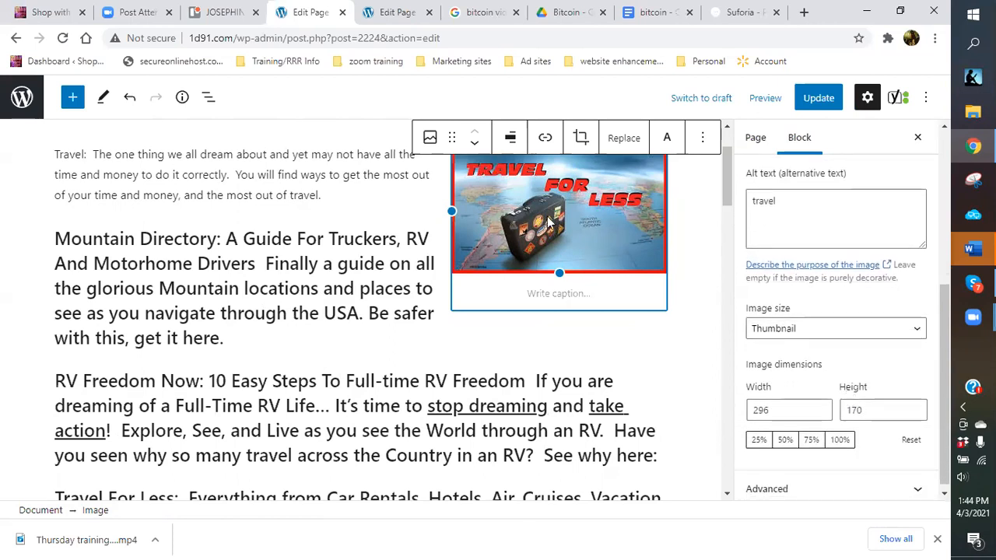
click(546, 140)
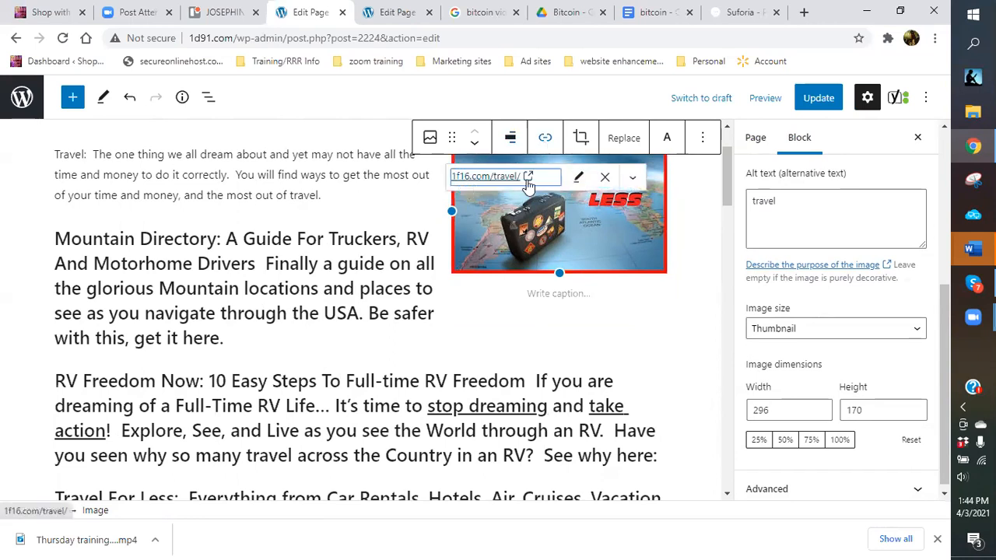
click(604, 178)
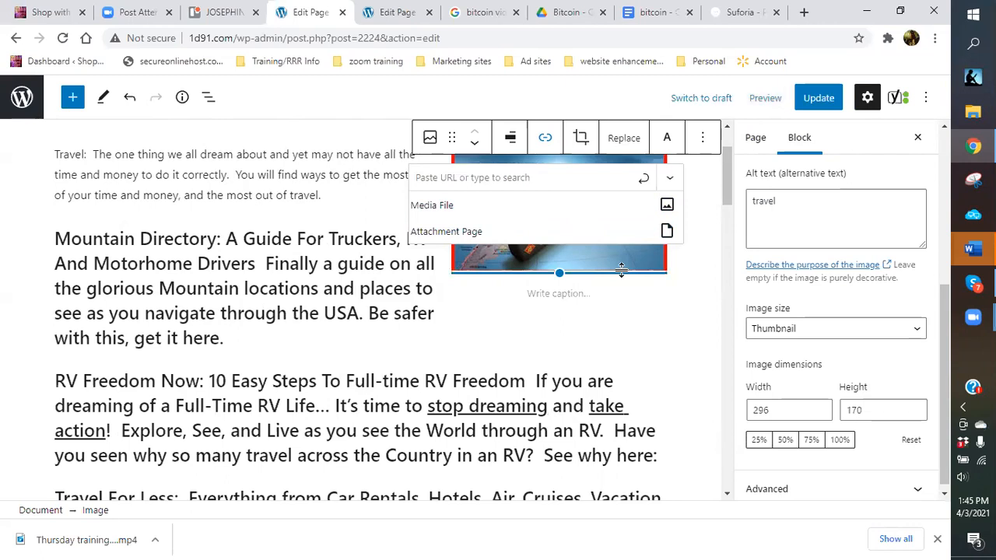
click(703, 307)
click(819, 99)
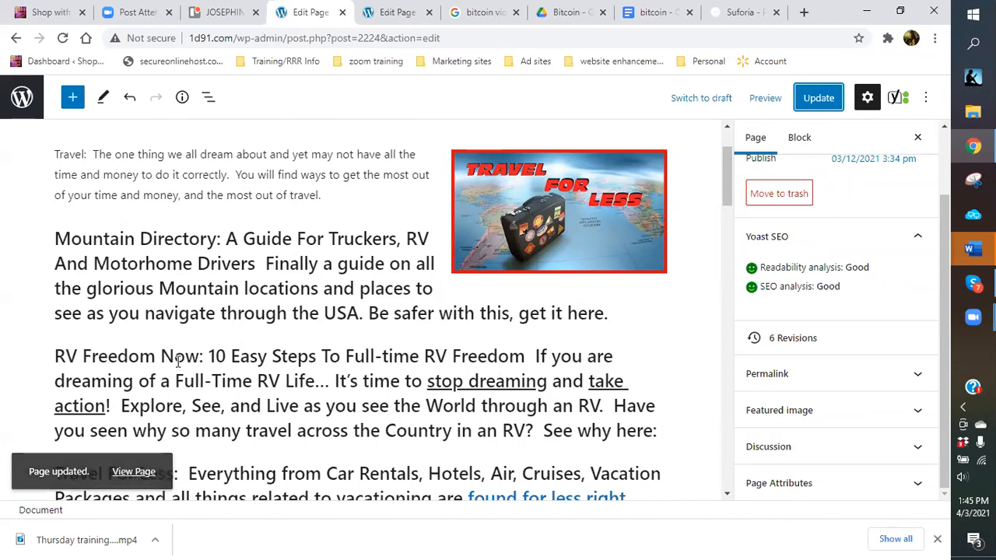
Add a colon after 'Travel For Less'.
scroll(174, 362, down, 2)
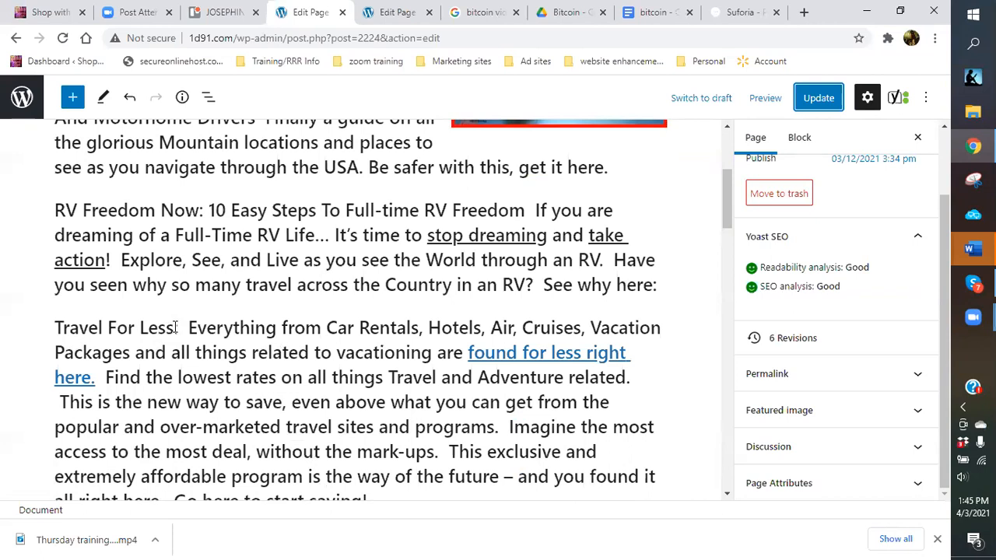
click(176, 328)
text(:)
Join 'Amazing Deals' onto the preceding line and update the page.
scroll(186, 345, down, 3)
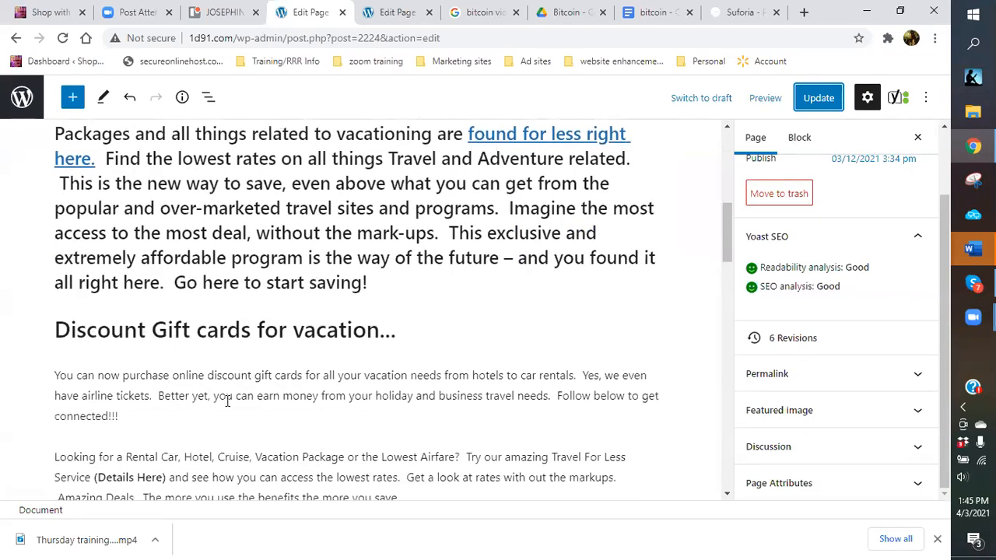
scroll(231, 391, down, 3)
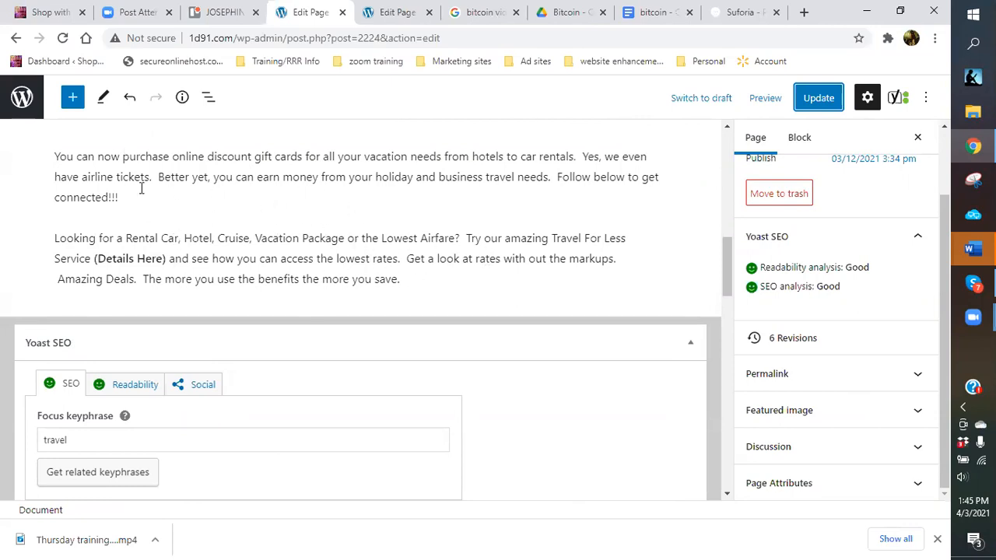
click(61, 280)
key(BackSpace)
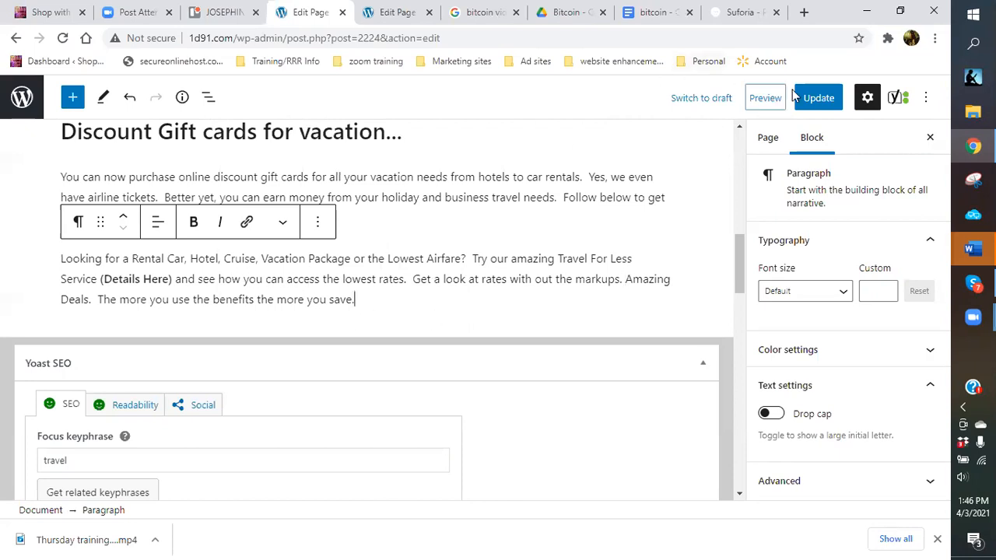
click(817, 98)
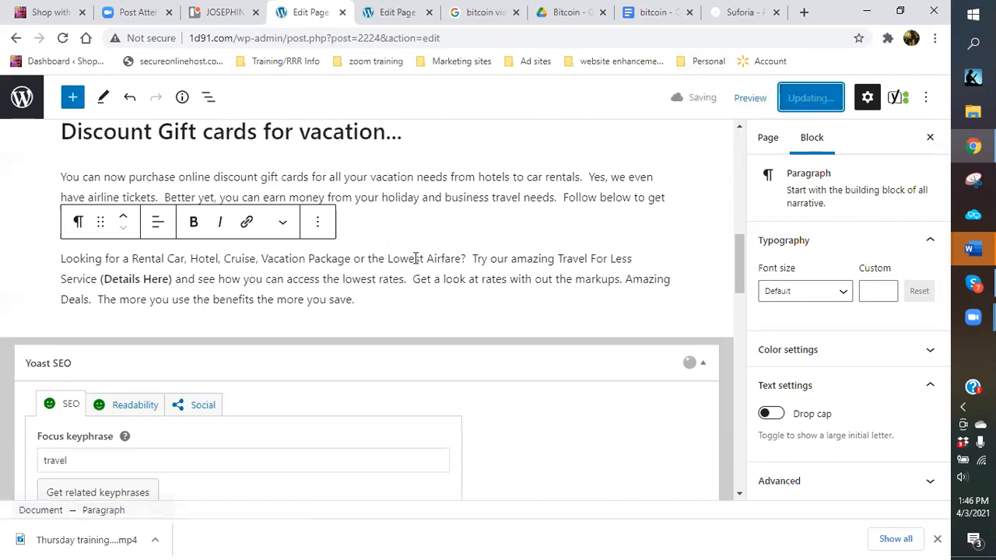
scroll(416, 261, up, 5)
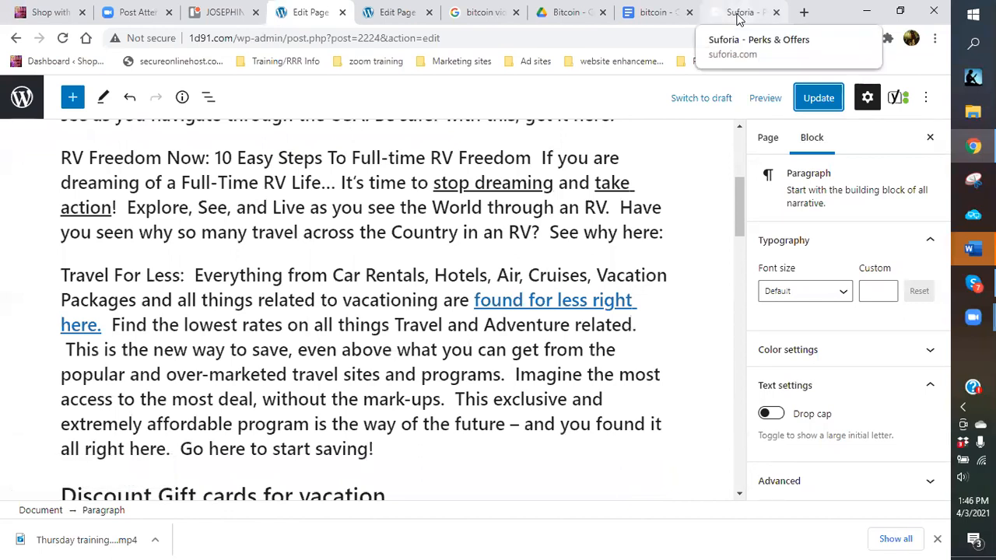
Open Suforia's Dashboard, showing $13.94 pending, $15.37 withdrawn and 7 user contacts.
click(737, 17)
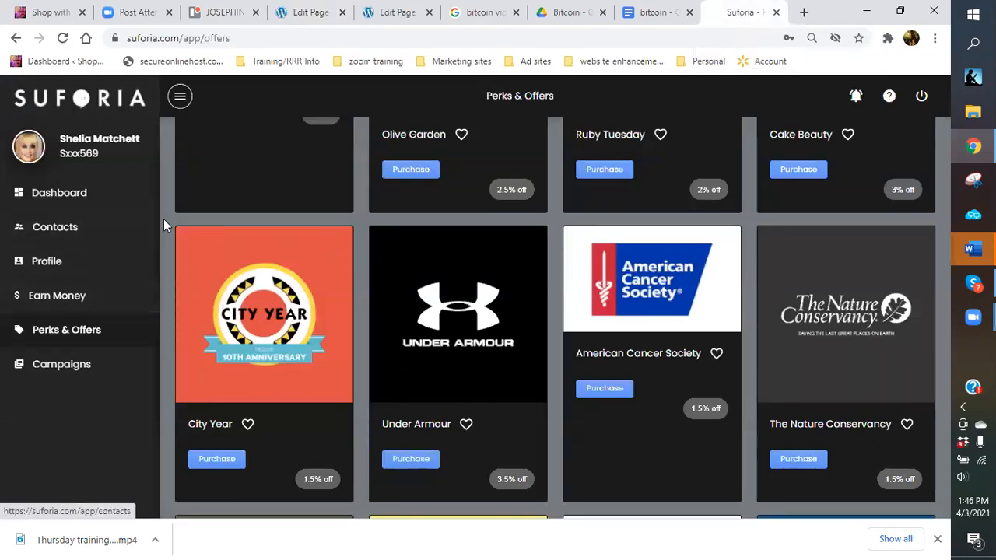
scroll(709, 195, down, 10)
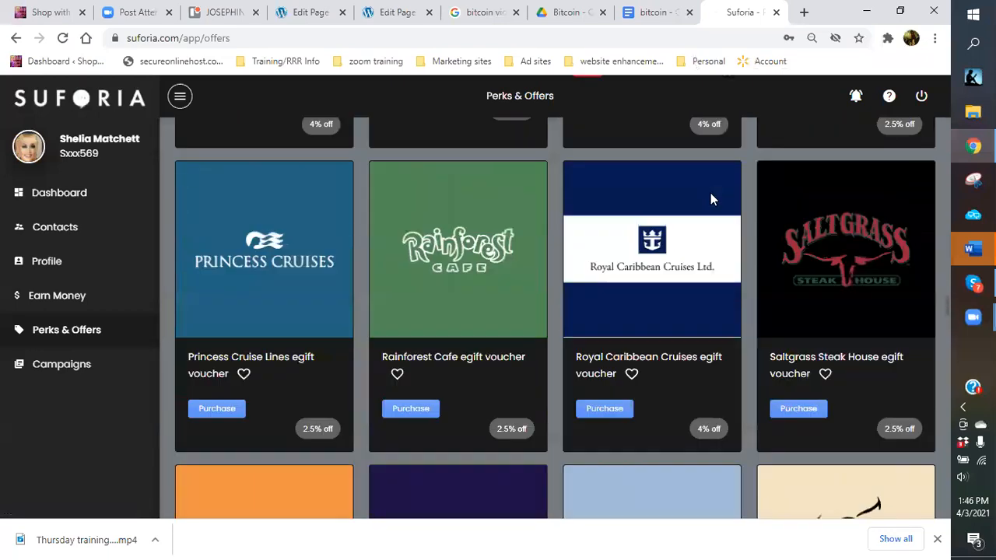
scroll(710, 195, down, 15)
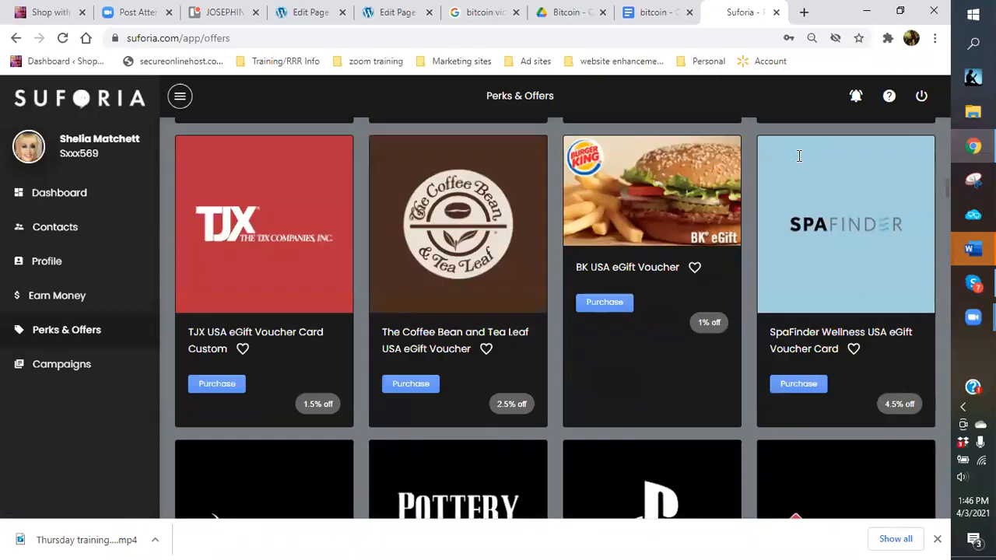
scroll(797, 155, up, 20)
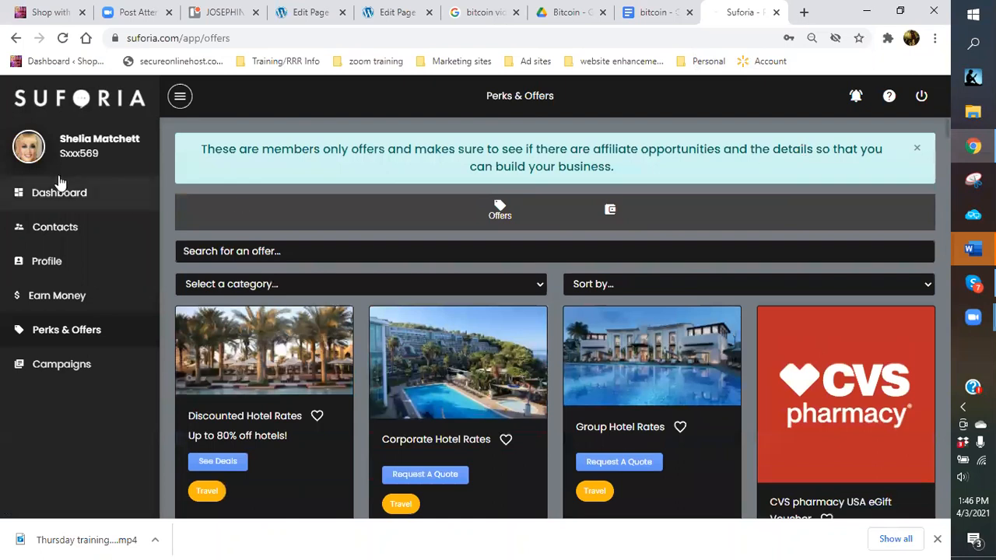
click(79, 204)
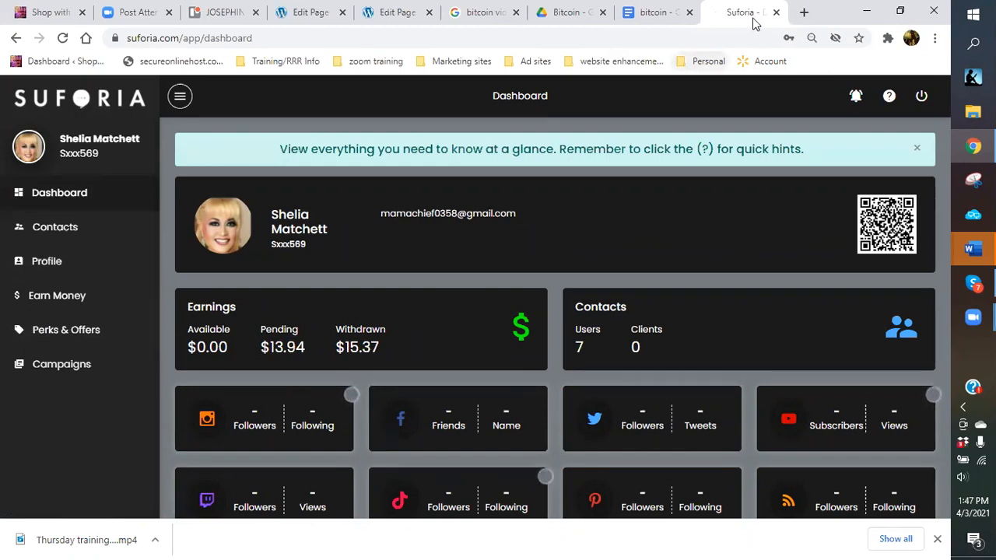
Show the bitcoin Google Doc with its six mining steps and dismiss the signed-in account notice.
click(660, 17)
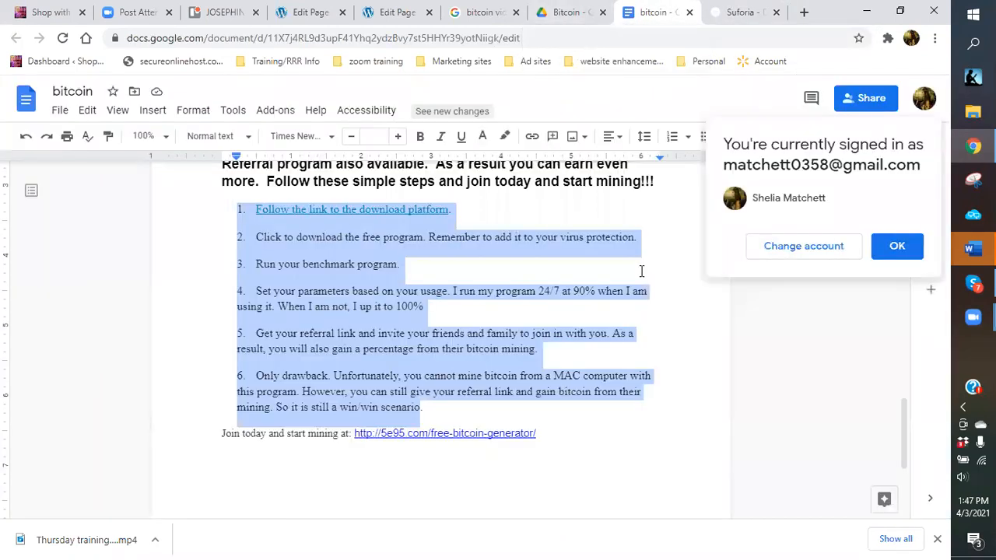
click(641, 271)
click(895, 251)
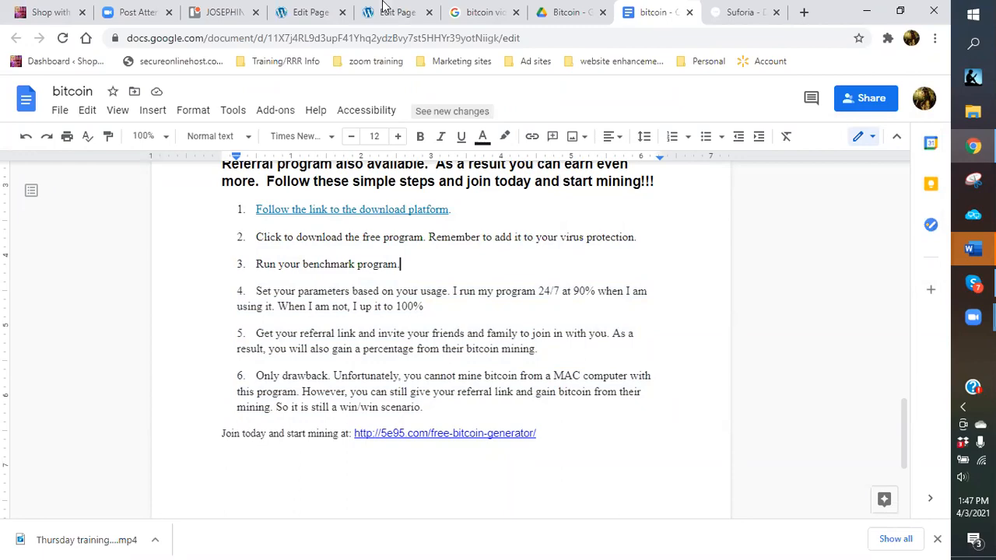
Scroll the Travel page to the Discount Gift cards for vacation section, then return to the bitcoin videos results.
click(305, 13)
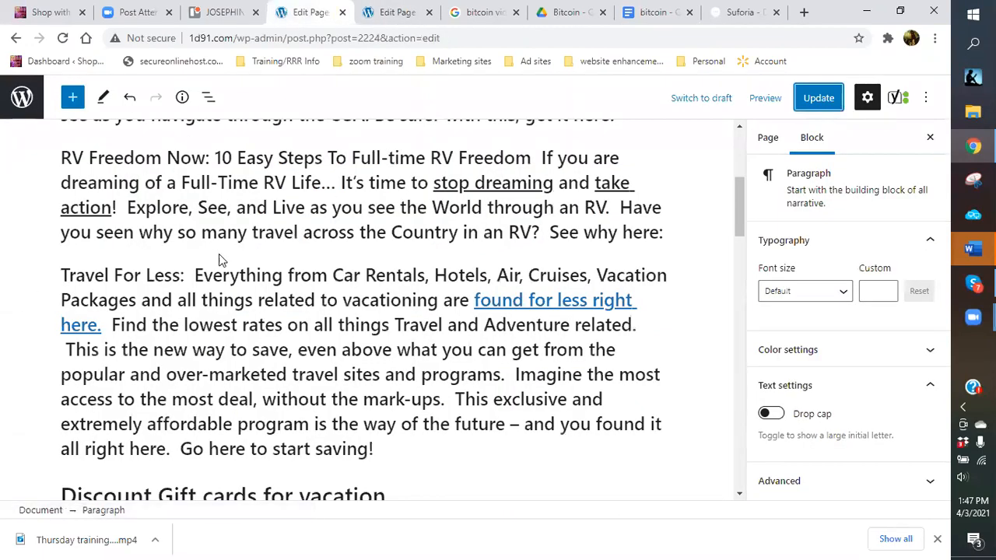
scroll(224, 261, up, 2)
scroll(225, 210, up, 2)
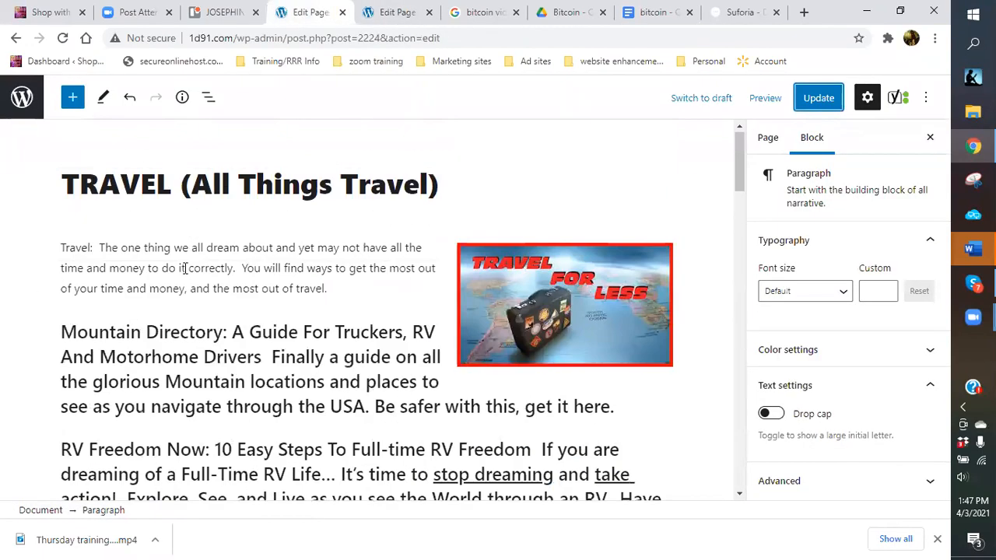
scroll(180, 278, down, 2)
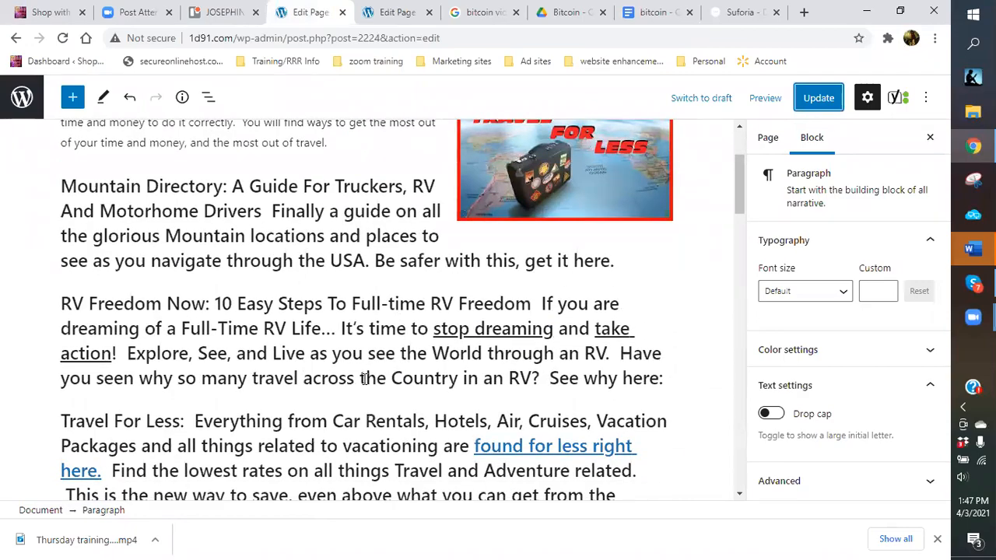
scroll(366, 327, down, 3)
scroll(466, 202, up, 5)
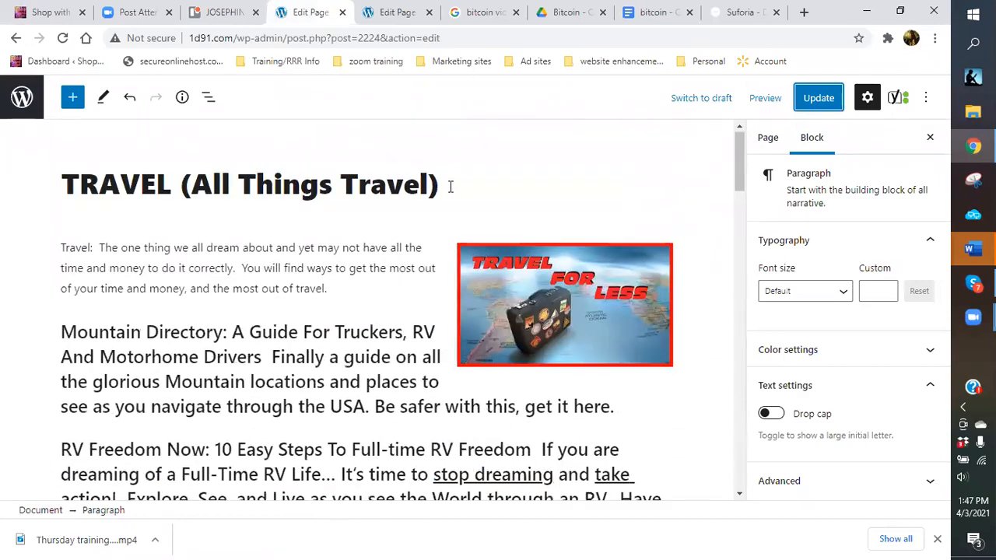
scroll(450, 187, down, 4)
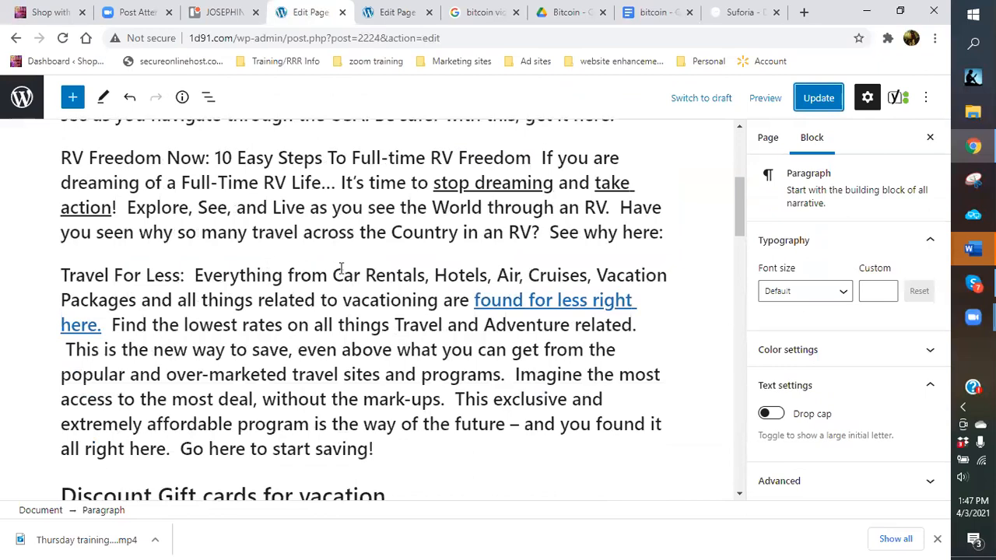
scroll(341, 268, down, 3)
scroll(340, 268, up, 2)
scroll(340, 272, down, 2)
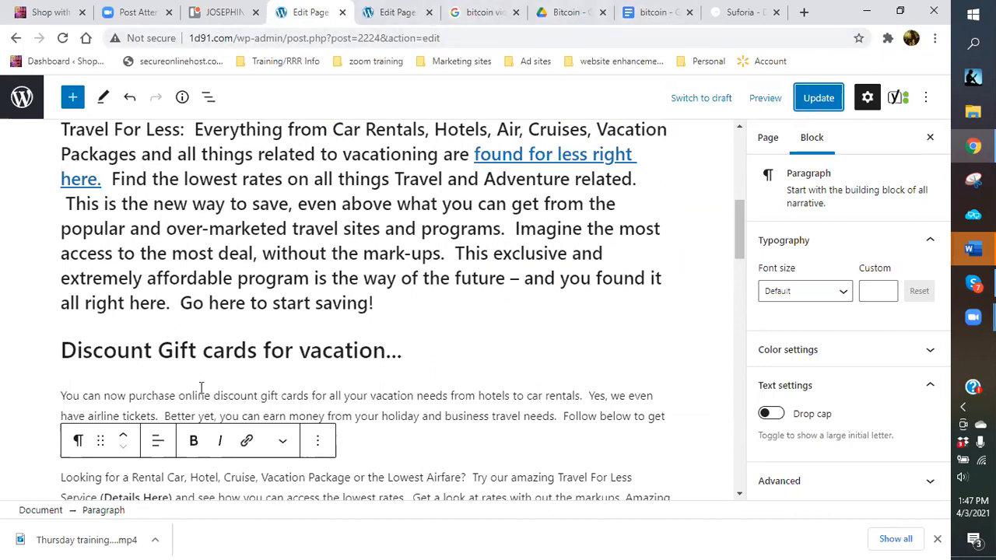
click(482, 14)
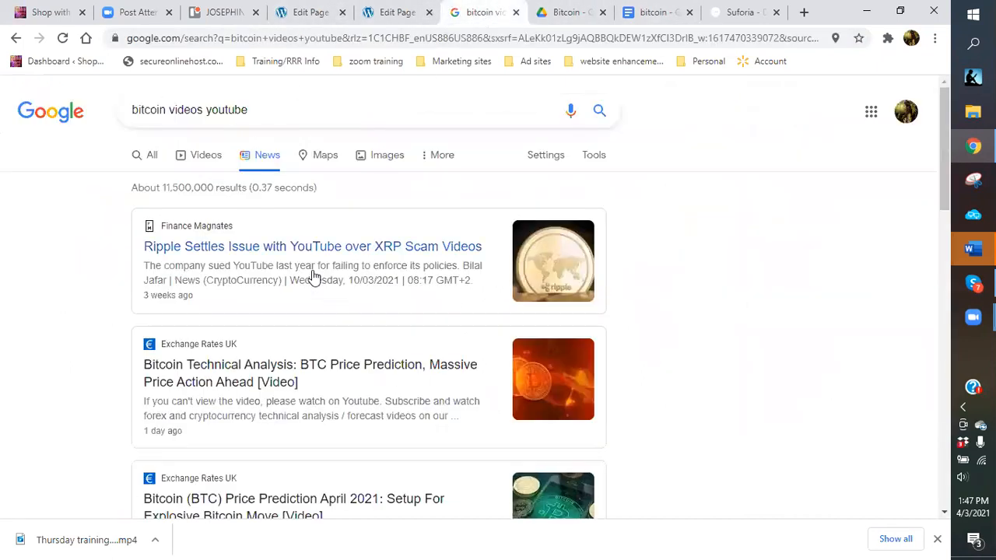
Search Google Images for 'gift cards'.
triple_click(180, 109)
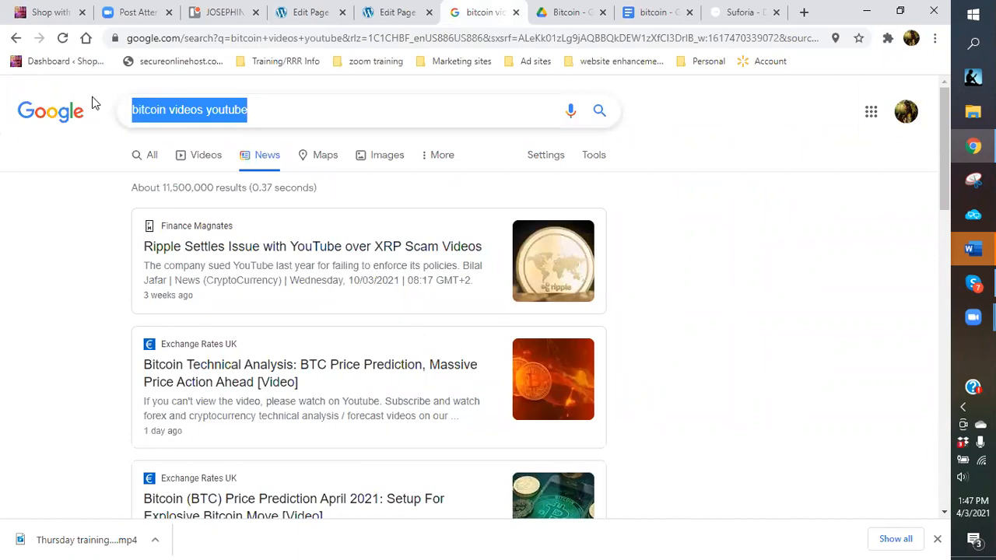
text(gift cards)
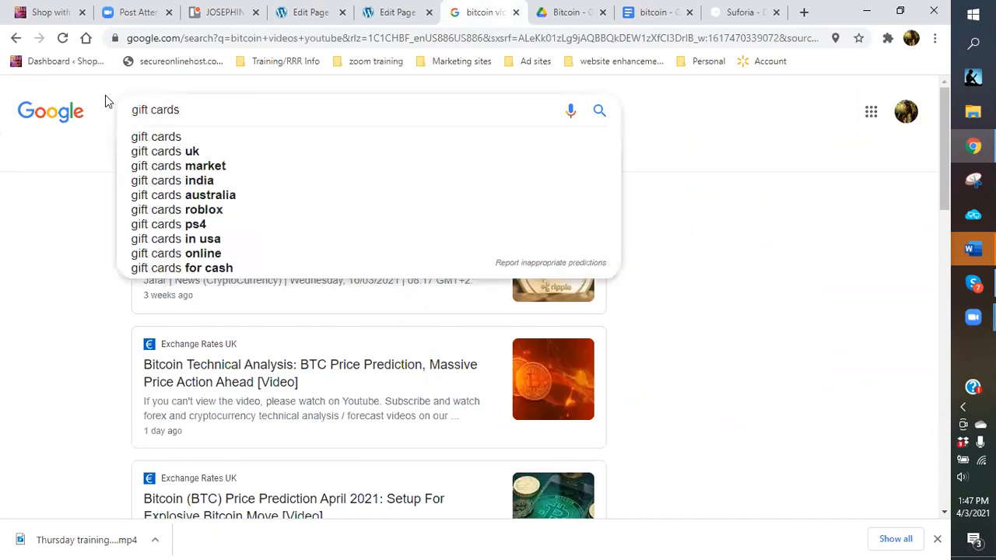
key(Return)
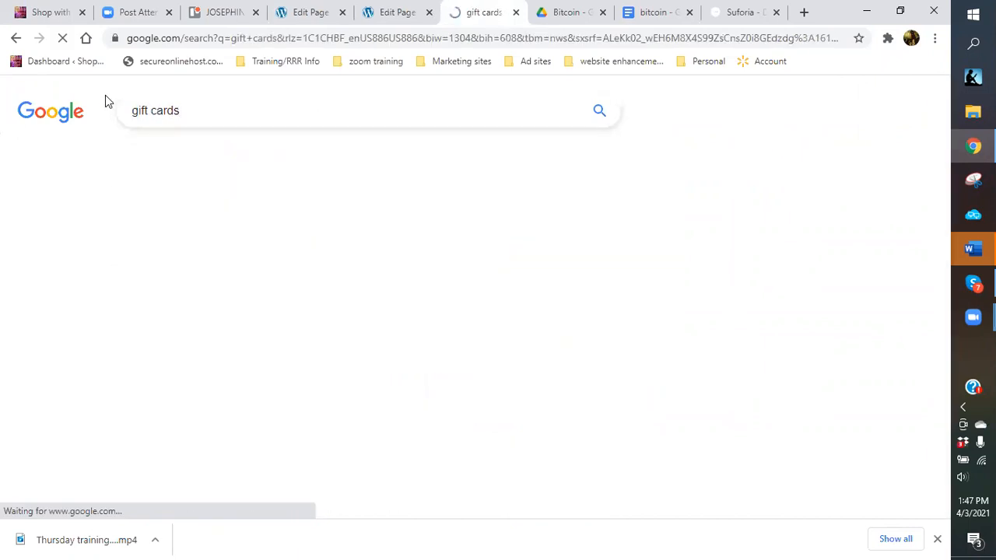
click(284, 159)
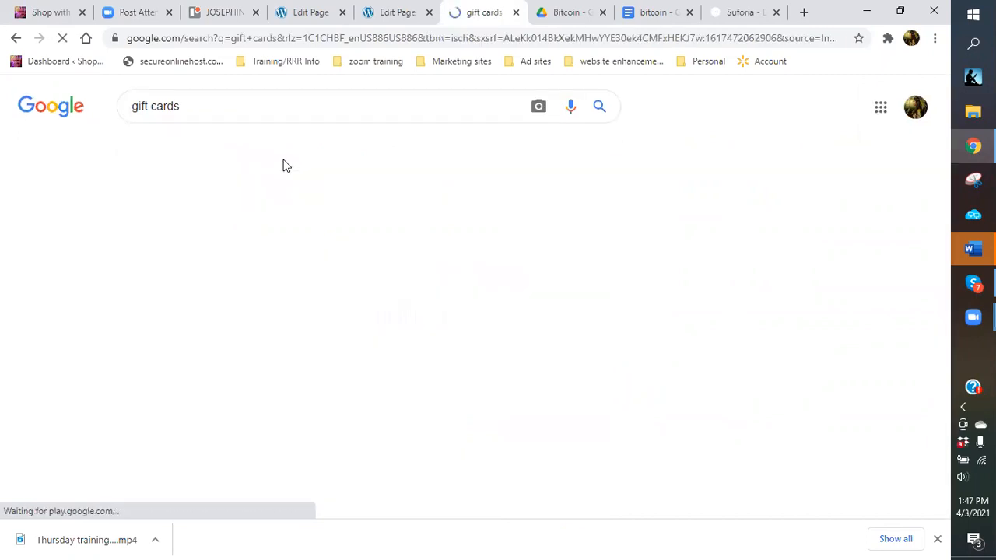
Copy the Best e-gift cards online image from the results.
mouse_move(256, 340)
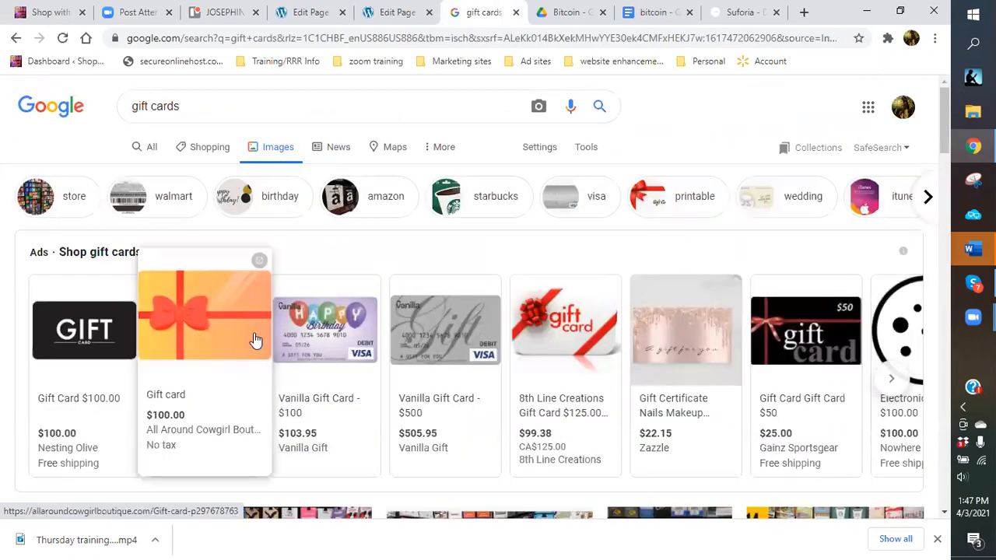
scroll(256, 340, down, 5)
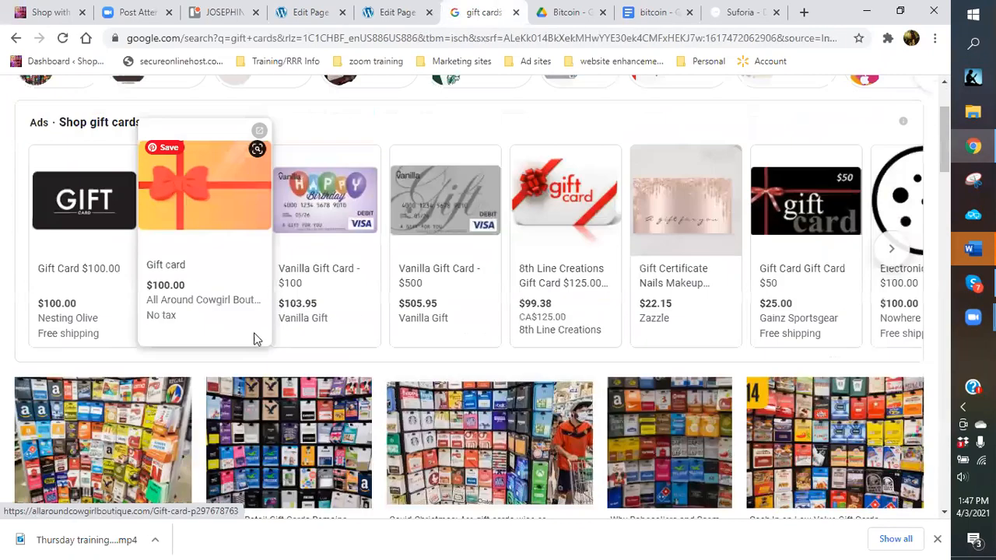
scroll(472, 231, up, 1)
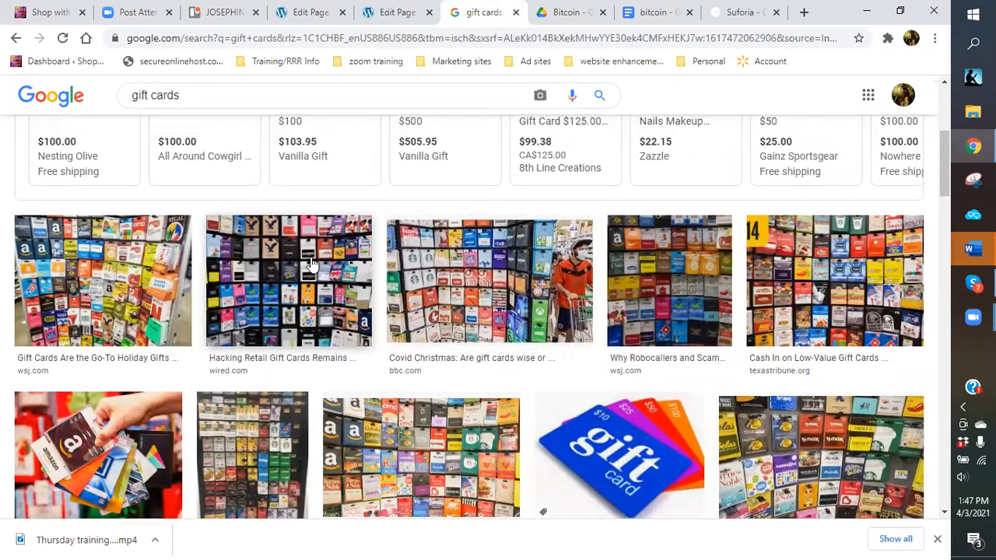
scroll(310, 265, down, 2)
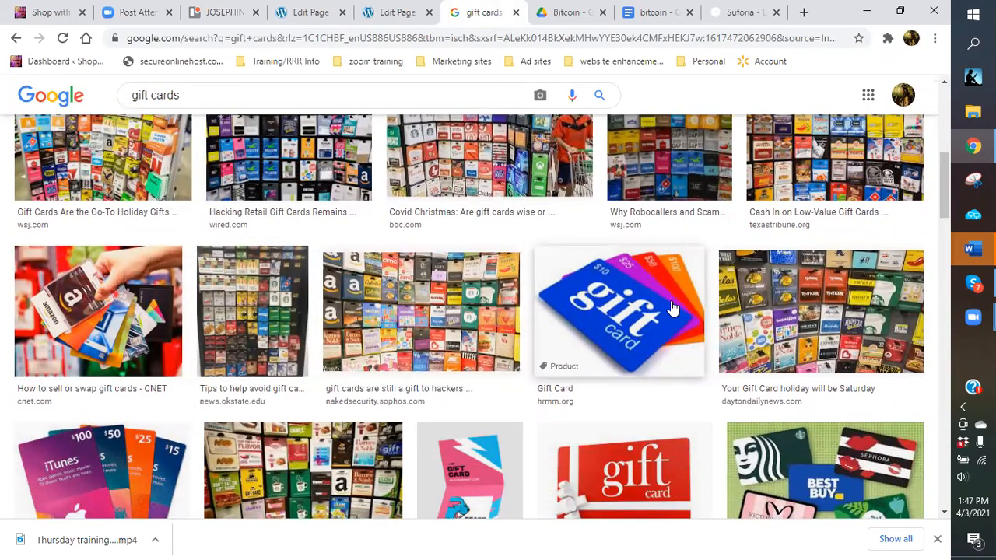
scroll(672, 308, down, 2)
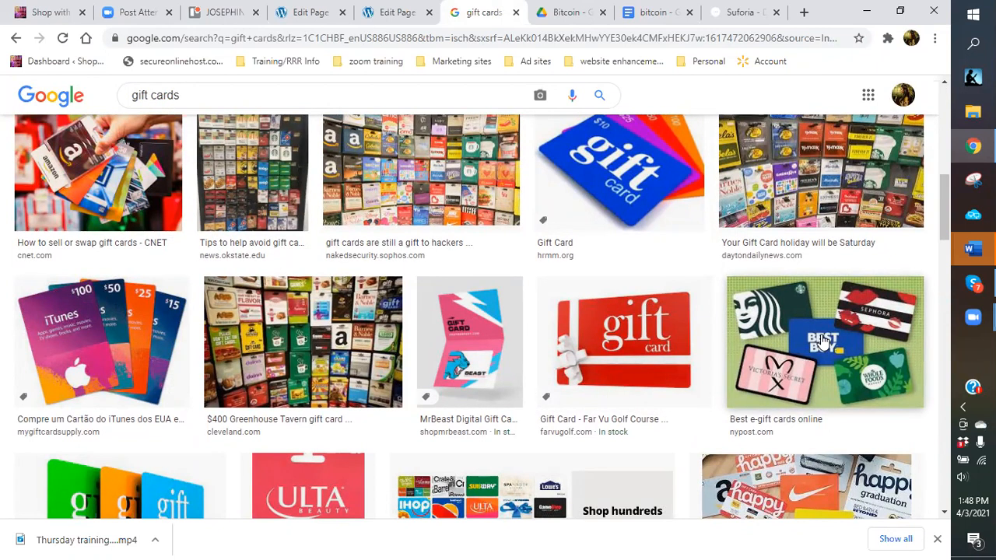
right_click(789, 323)
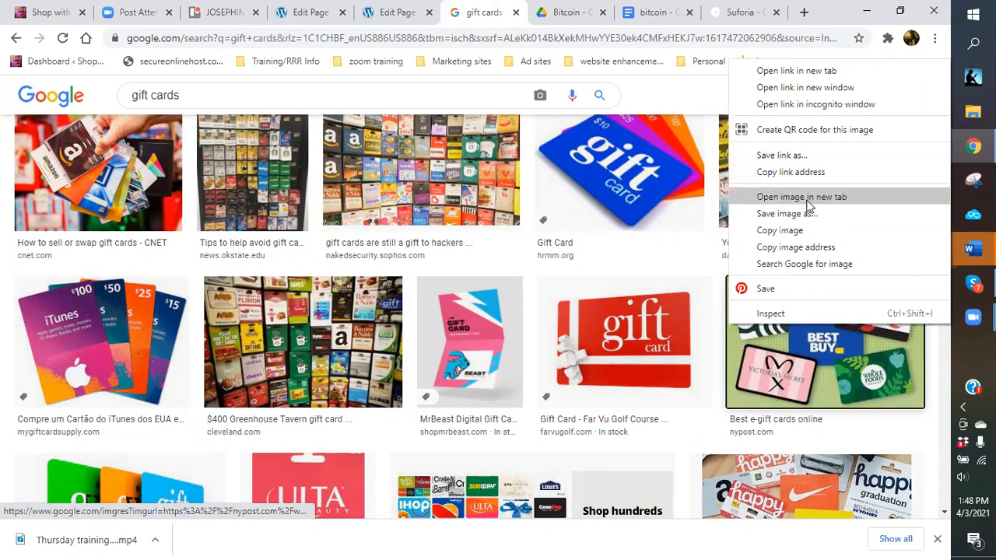
click(788, 231)
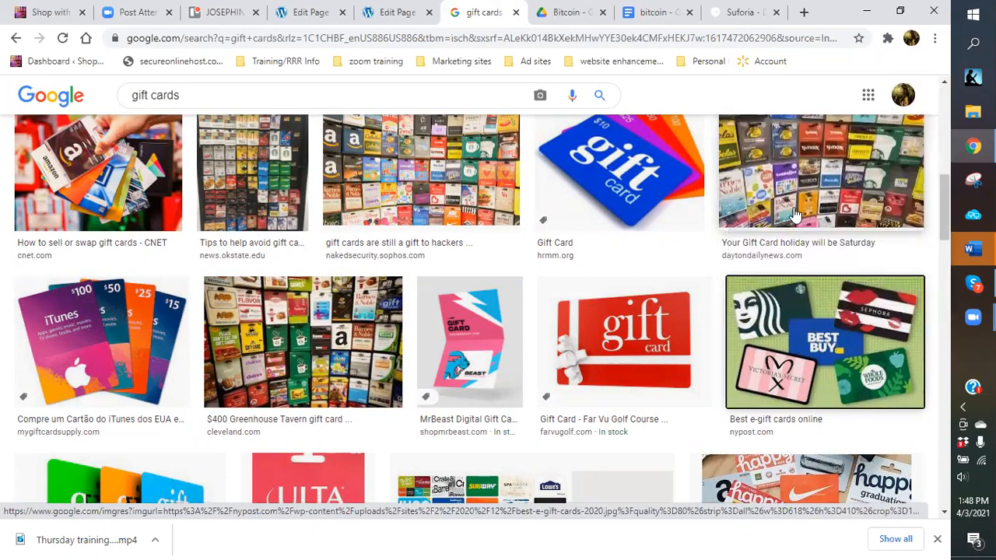
Insert an empty Image block below the Discount Gift cards for vacation paragraph on the Travel page.
click(315, 19)
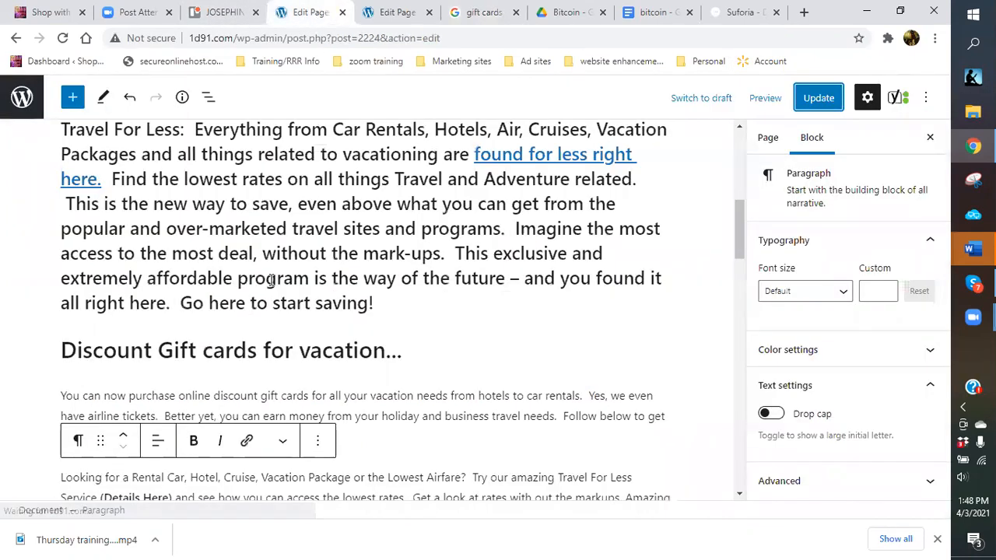
scroll(363, 366, down, 2)
click(393, 306)
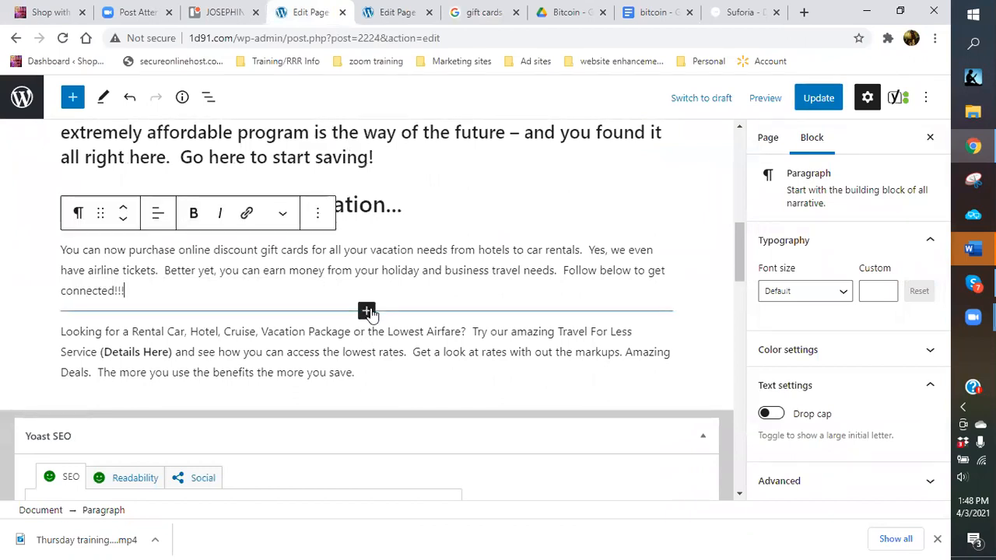
click(367, 312)
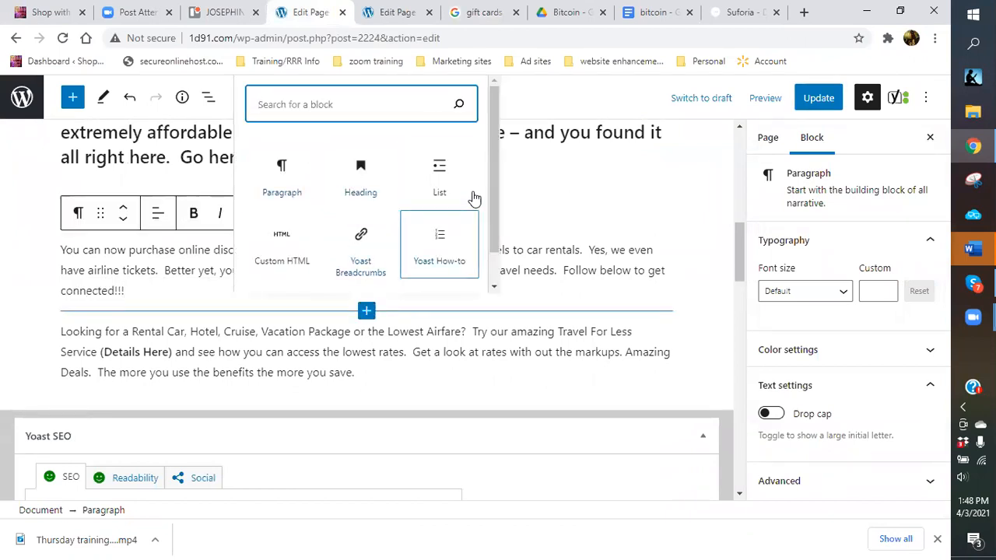
drag(497, 205, 497, 217)
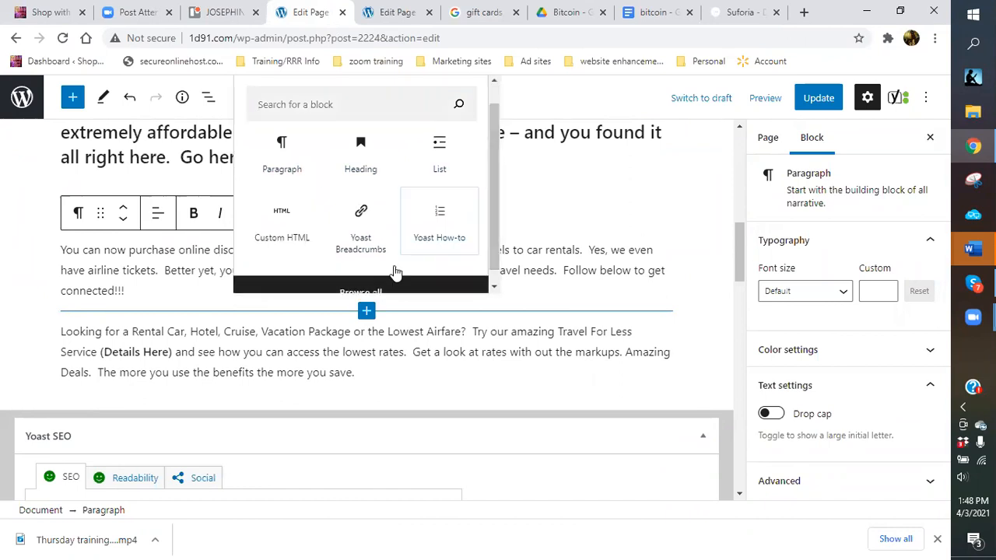
click(367, 292)
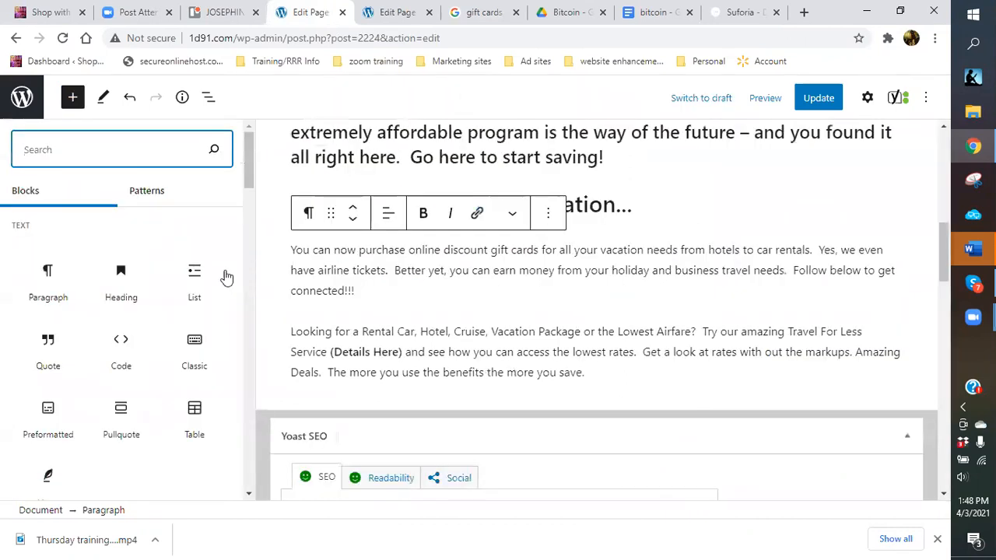
scroll(169, 324, down, 5)
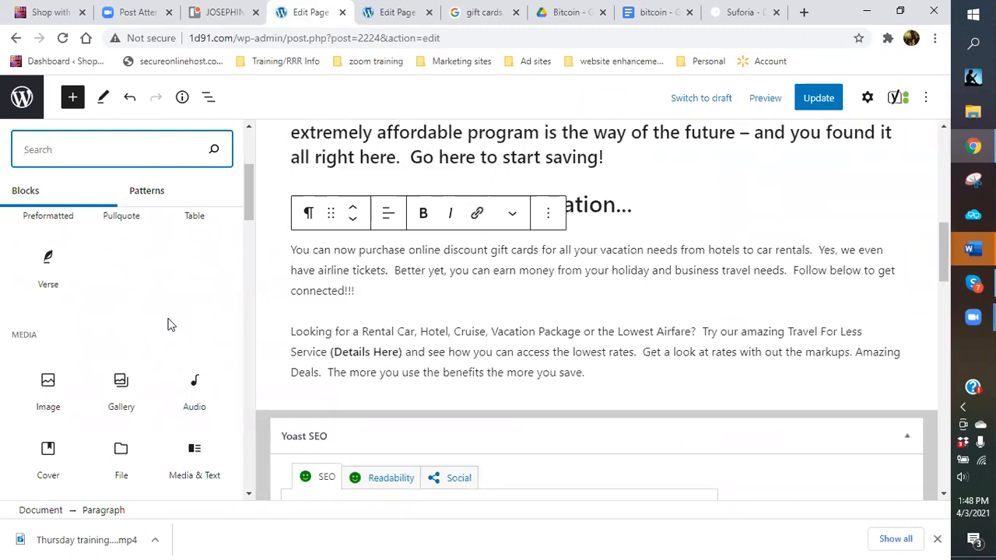
click(53, 242)
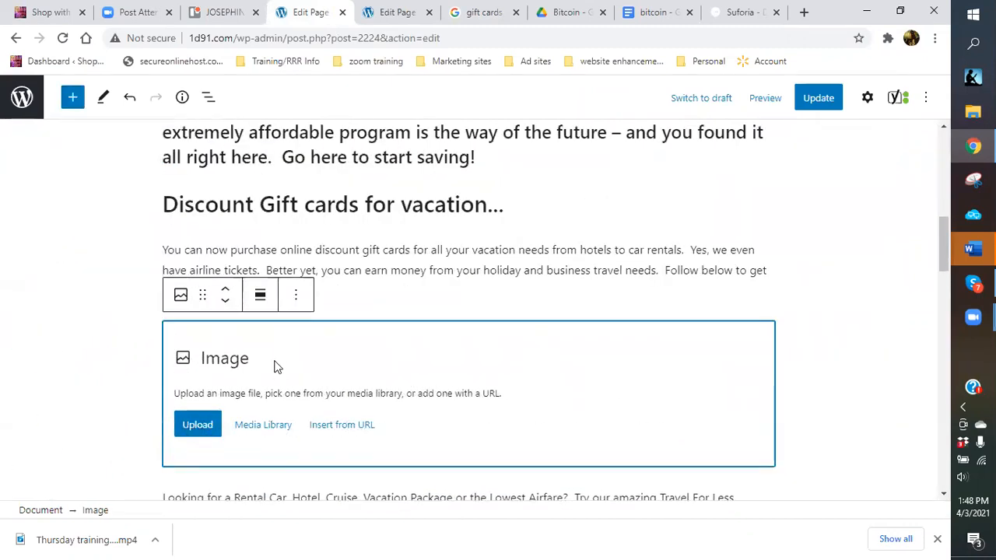
Paste the copied gift-card image below the gift-card intro paragraph.
click(364, 295)
right_click(309, 292)
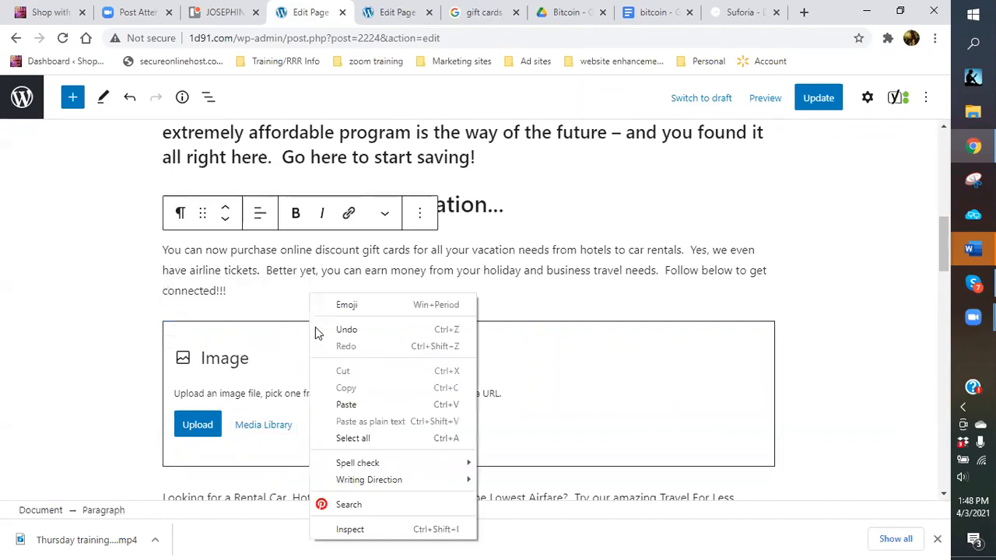
click(338, 403)
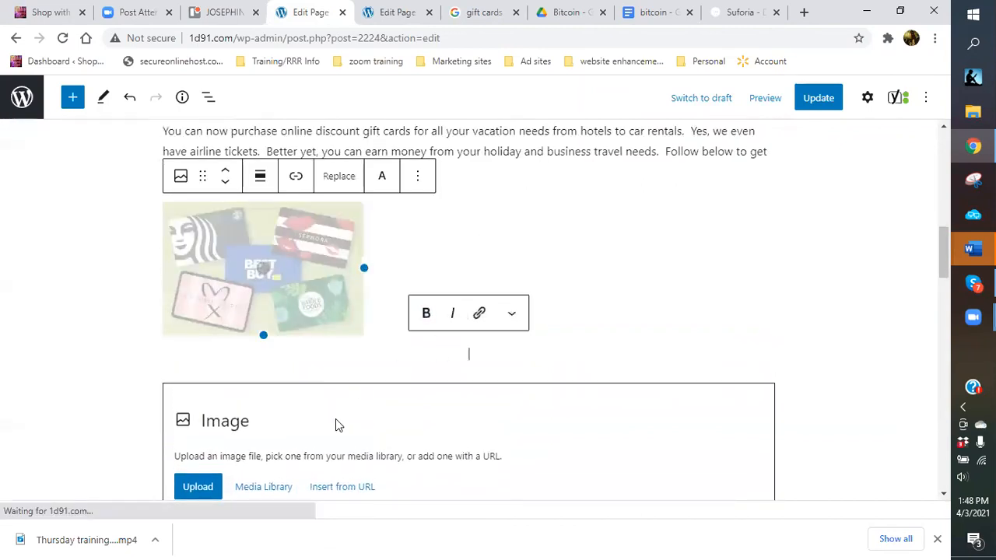
Remove the leftover empty Image block and select the pasted gift-card image.
scroll(602, 474, down, 2)
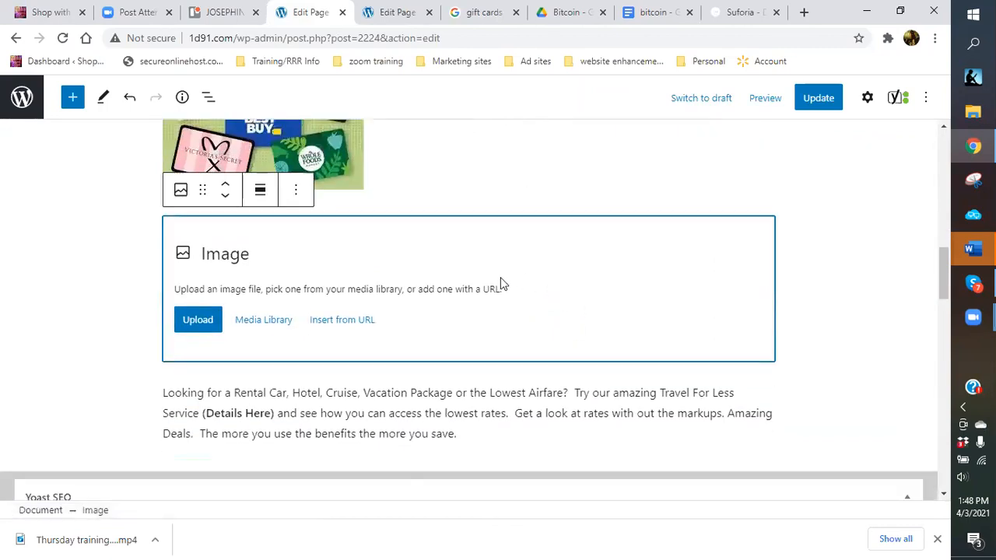
click(296, 190)
scroll(347, 444, down, 1)
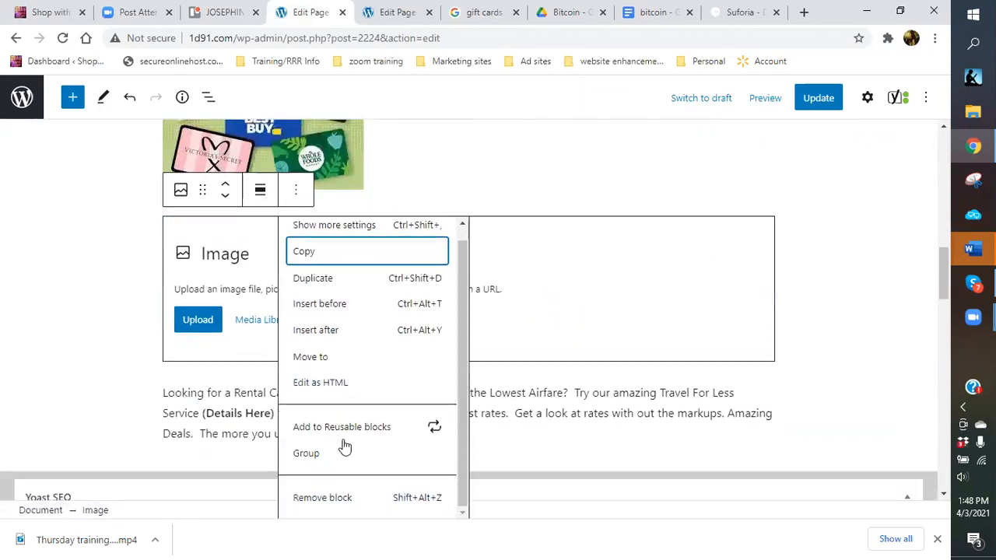
click(329, 502)
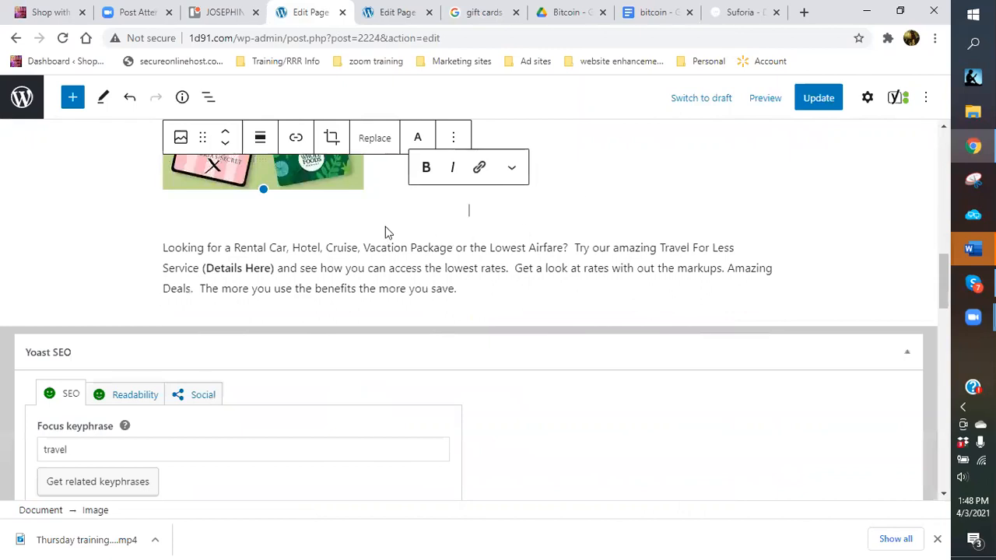
click(387, 232)
scroll(481, 182, up, 2)
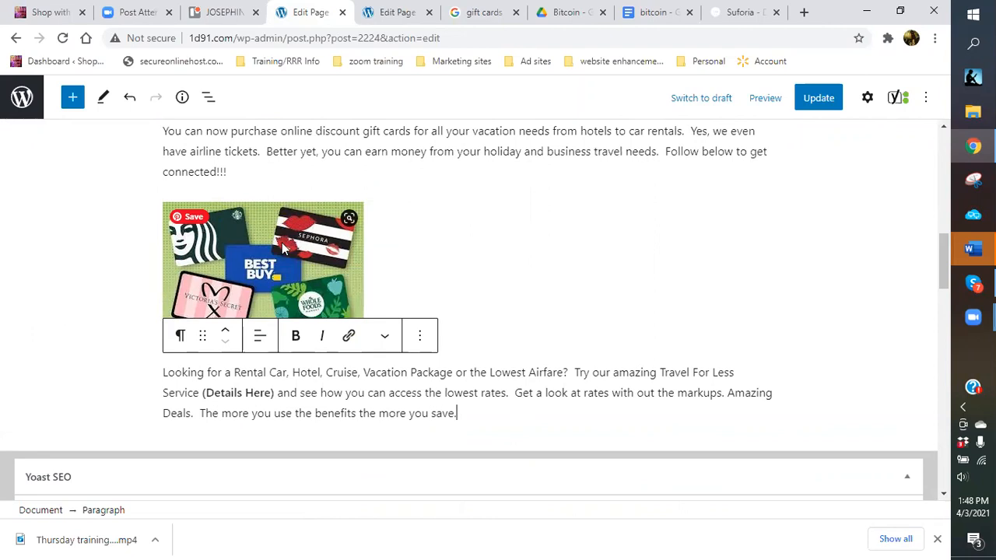
click(284, 247)
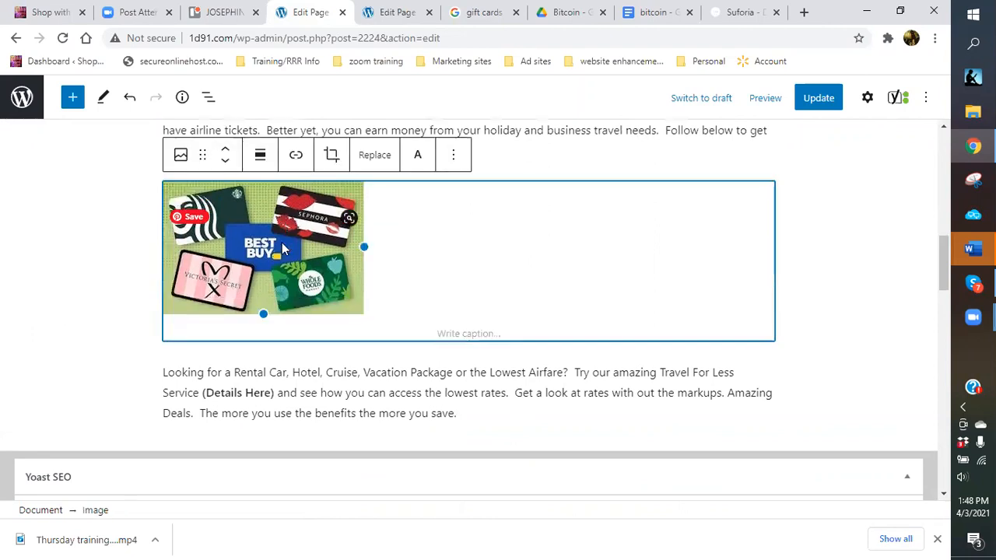
Align the gift-card image right and move it up beside the first gift-card paragraph.
click(260, 156)
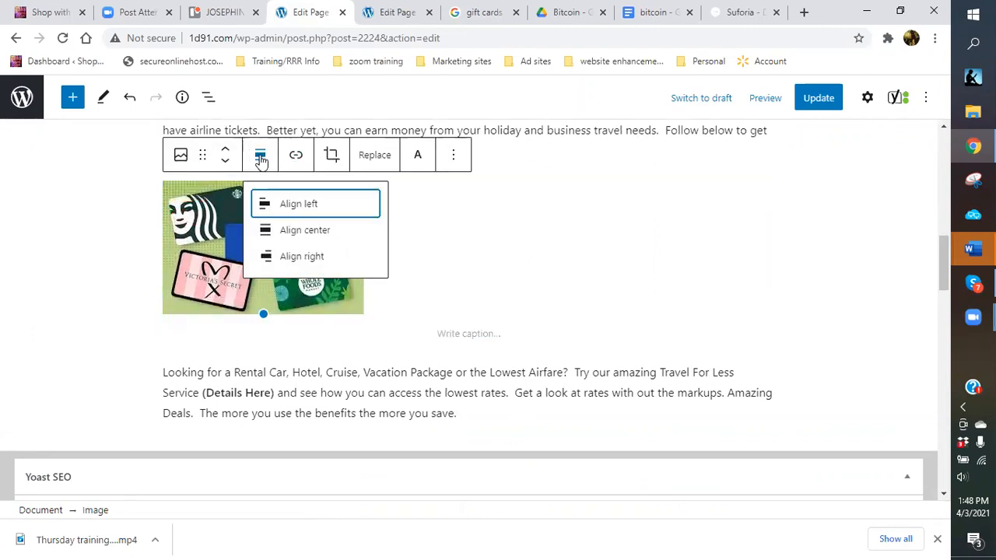
click(298, 257)
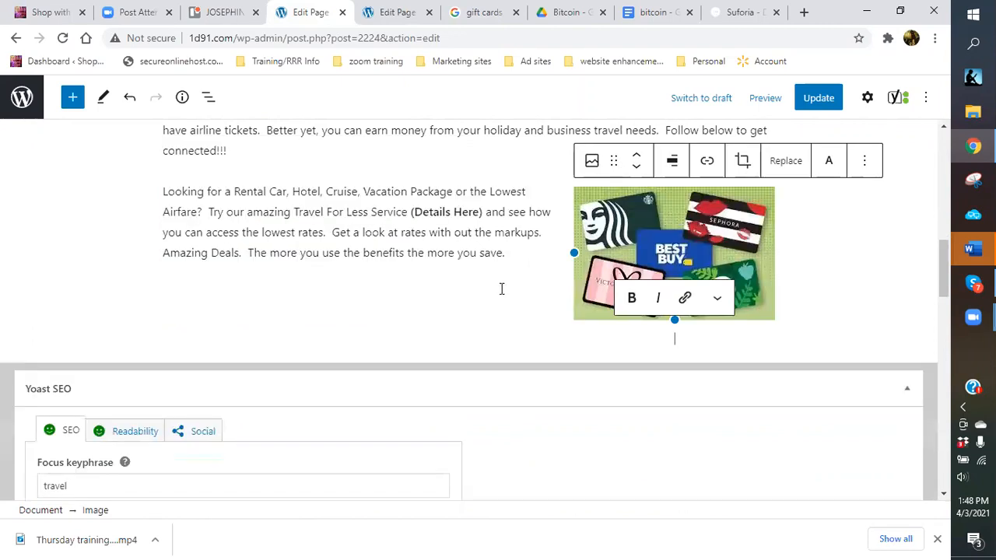
click(638, 161)
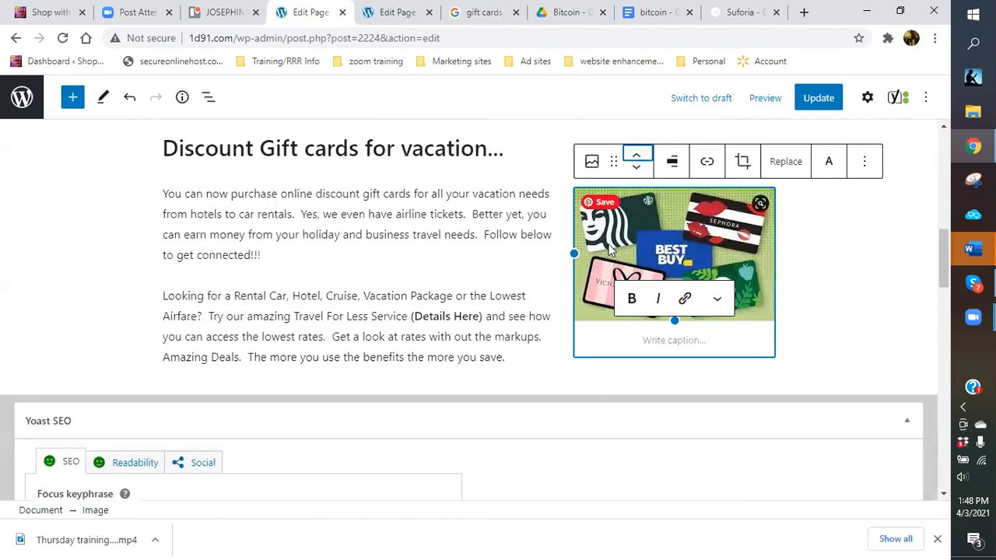
Review the layout and update the Travel page.
click(807, 258)
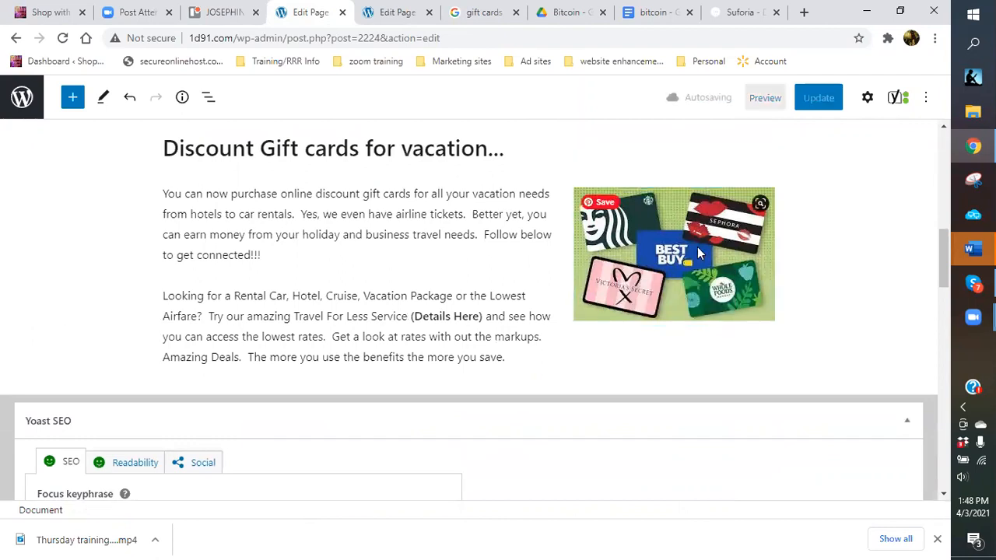
click(455, 255)
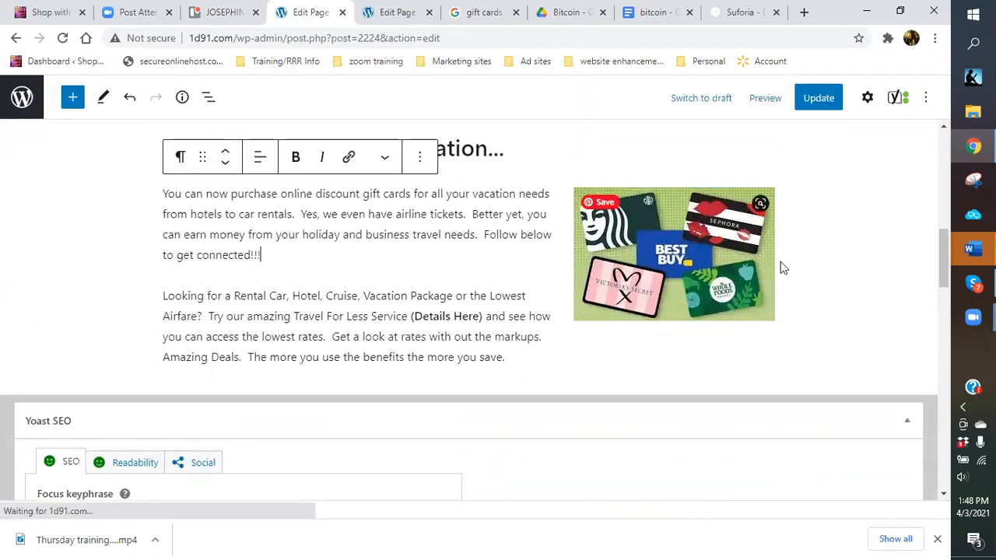
click(850, 263)
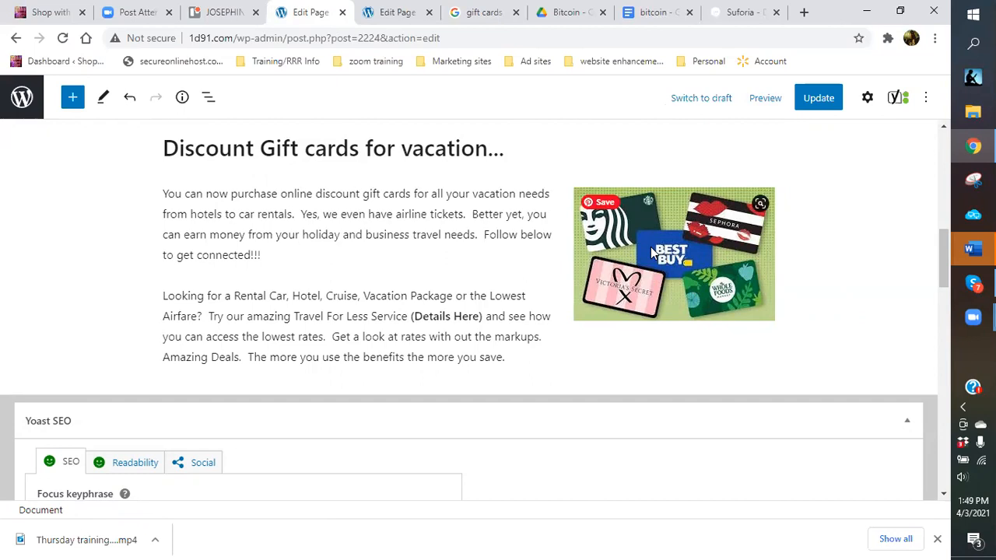
click(819, 98)
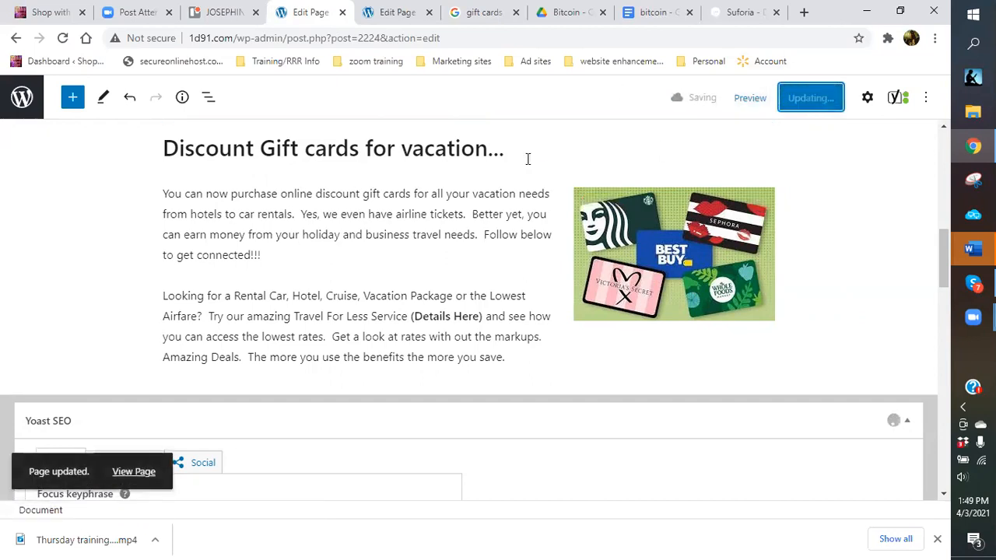
Switch the gift-card image to Align left so the paragraph wraps on its right.
click(653, 242)
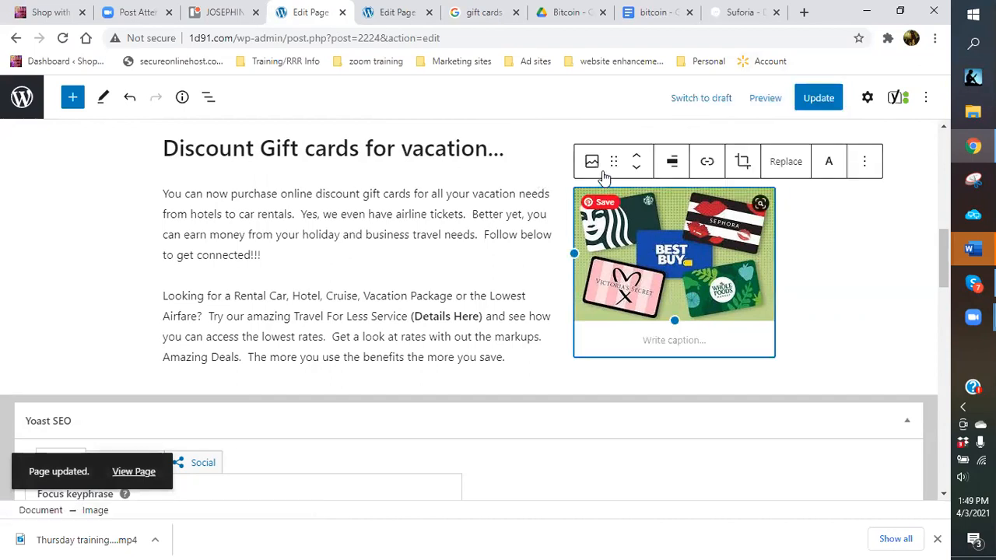
click(674, 162)
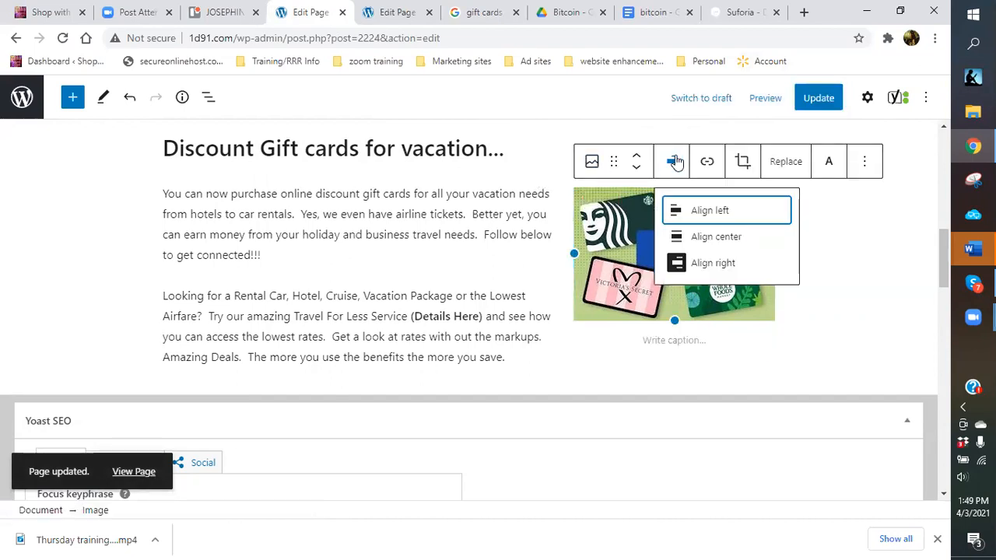
click(709, 211)
Open the block inserter above the Travel For Less paragraph.
scroll(577, 221, up, 10)
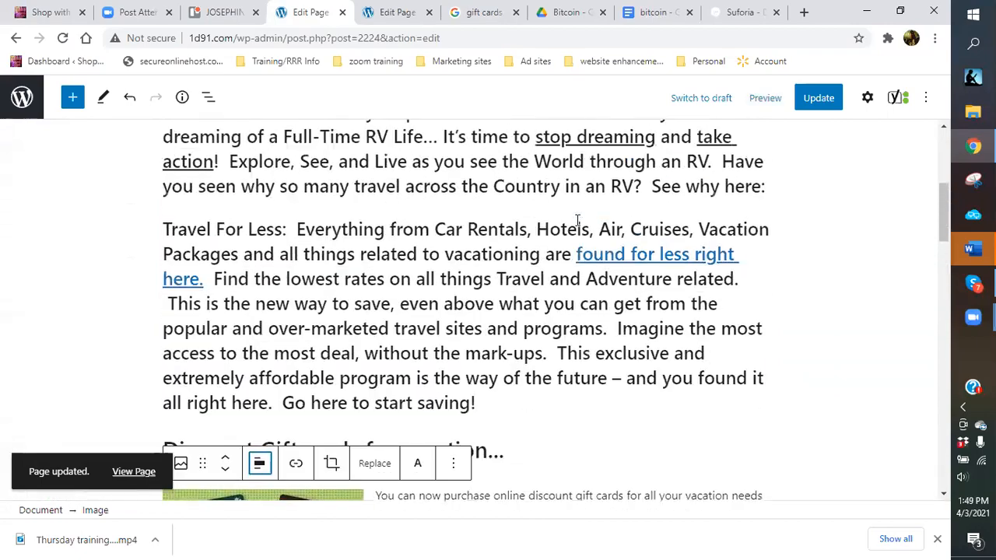
scroll(556, 228, down, 4)
scroll(555, 228, down, 3)
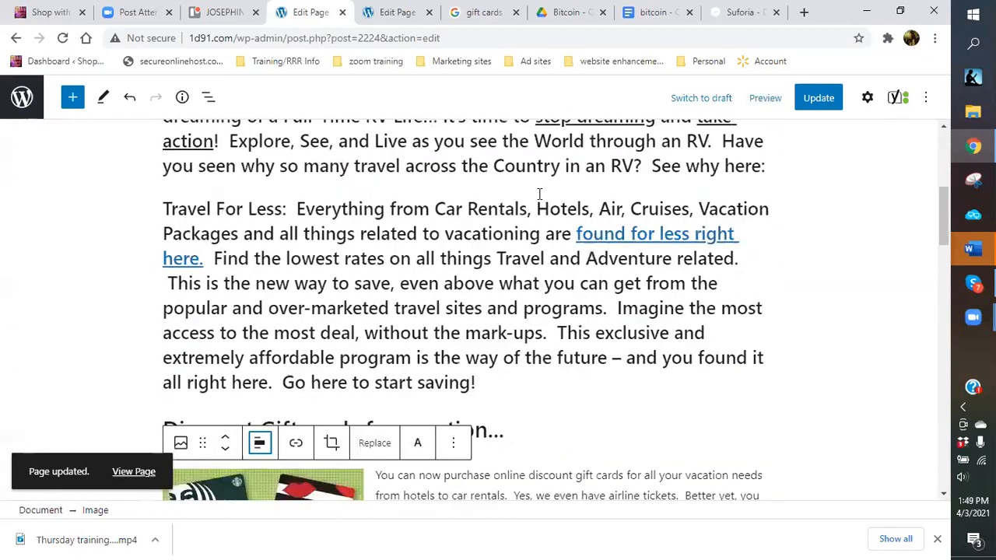
scroll(433, 179, up, 2)
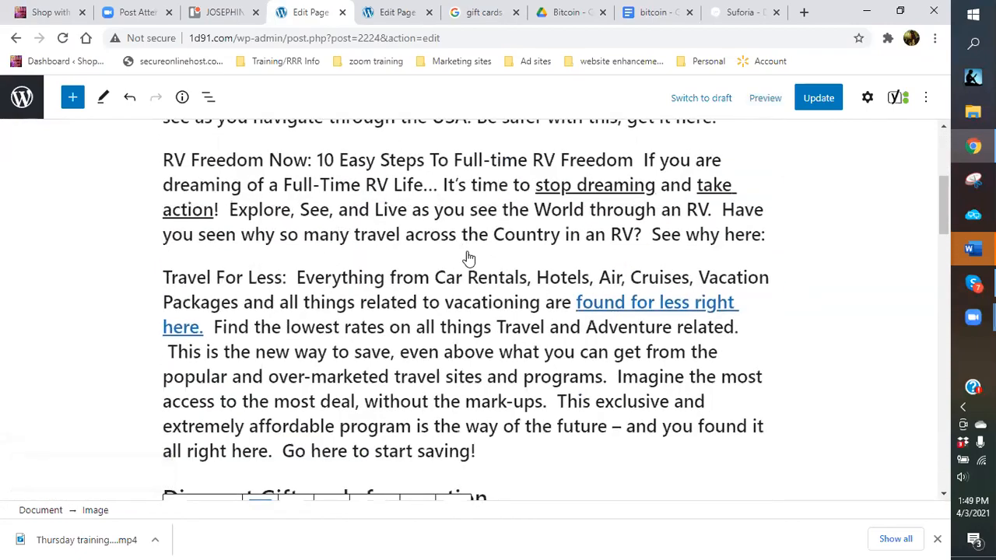
click(469, 258)
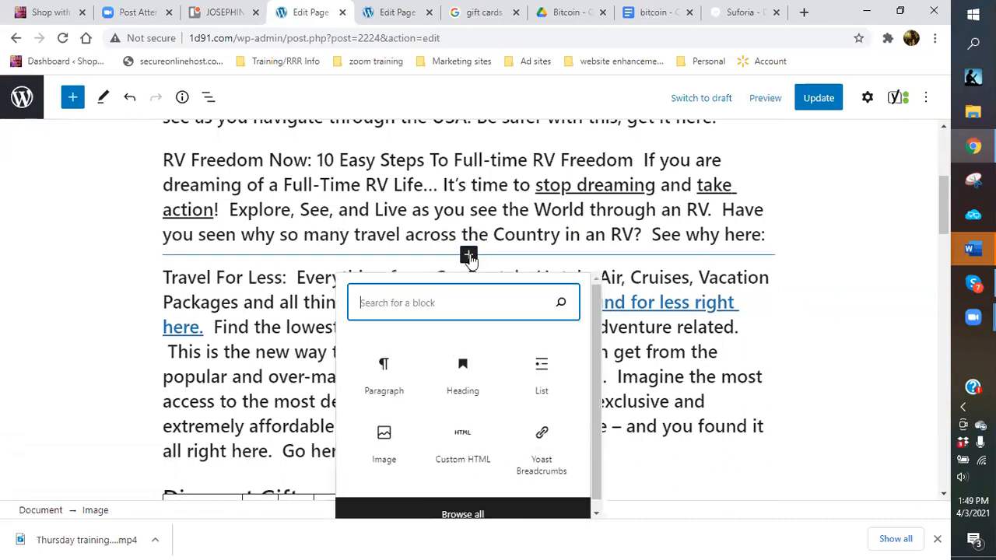
Add an Image block above Travel For Less and browse the previously uploaded images in the Media Library.
click(393, 457)
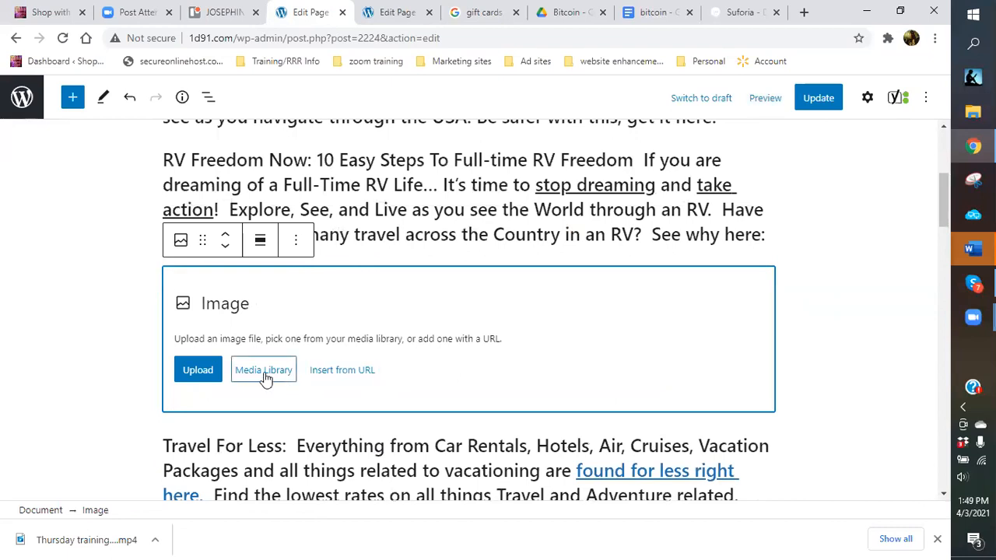
click(265, 373)
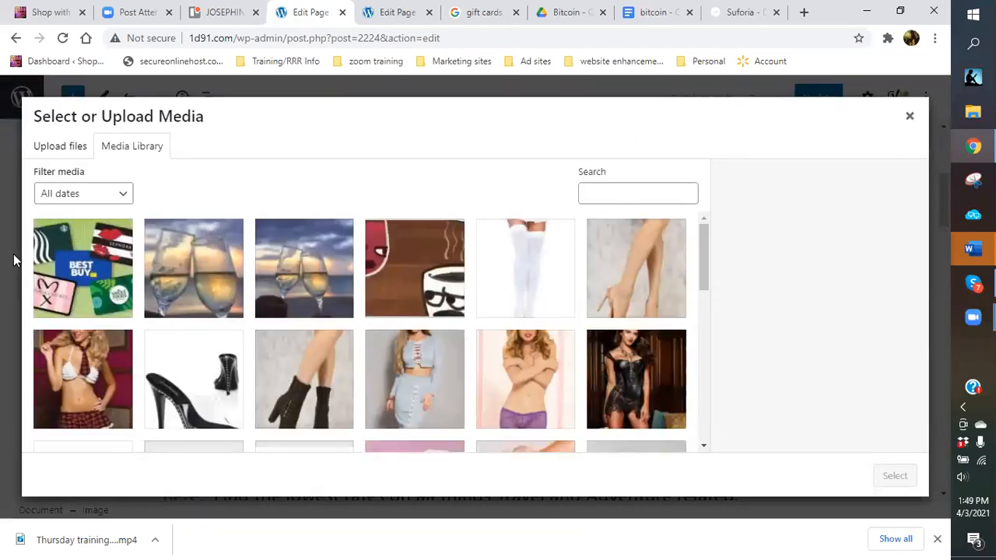
scroll(378, 296, down, 3)
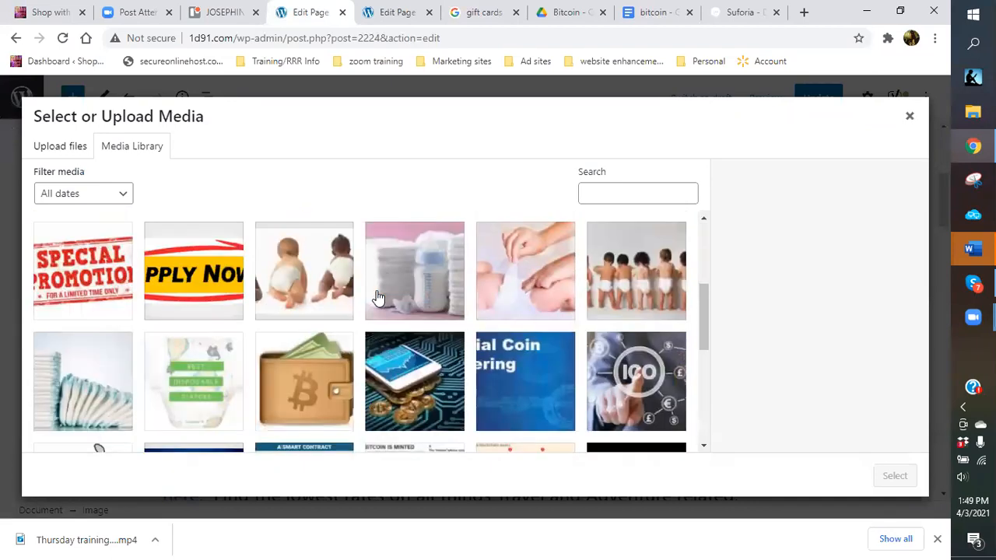
scroll(379, 296, down, 4)
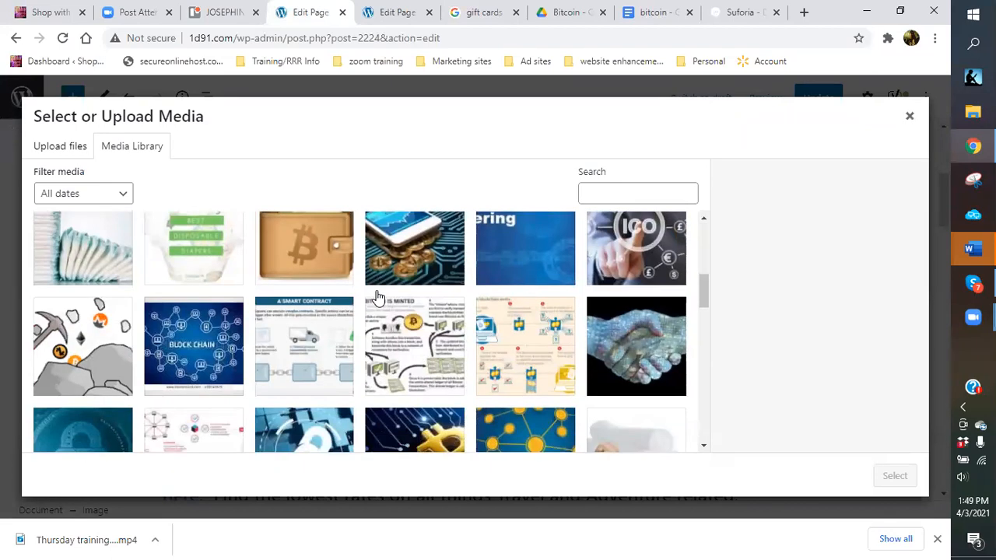
scroll(378, 295, down, 3)
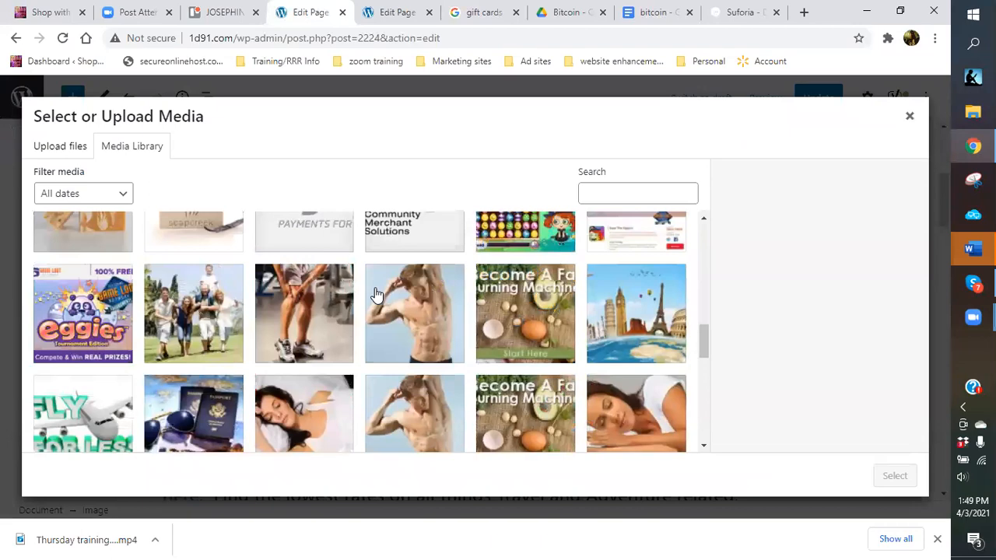
scroll(377, 294, down, 9)
scroll(376, 294, down, 8)
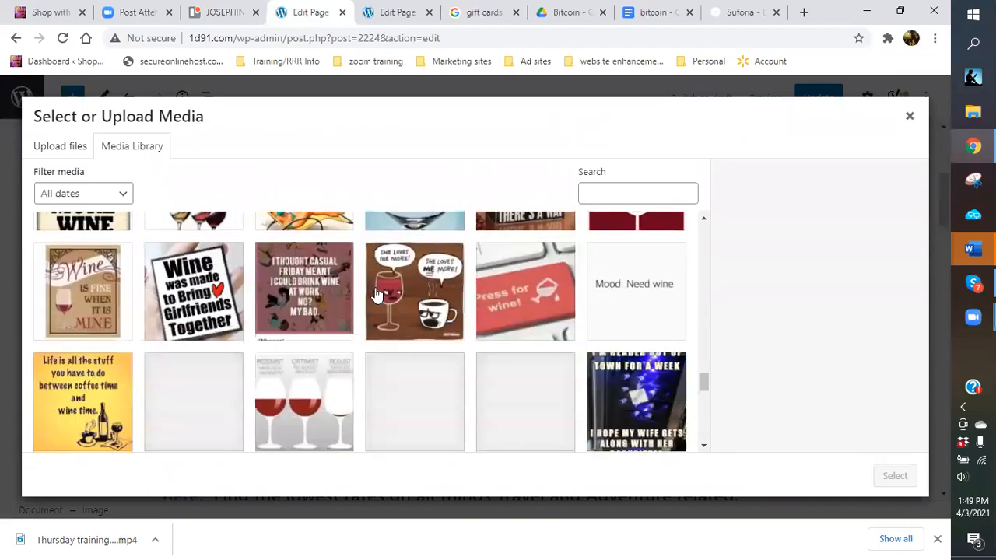
scroll(376, 294, down, 3)
scroll(377, 294, down, 10)
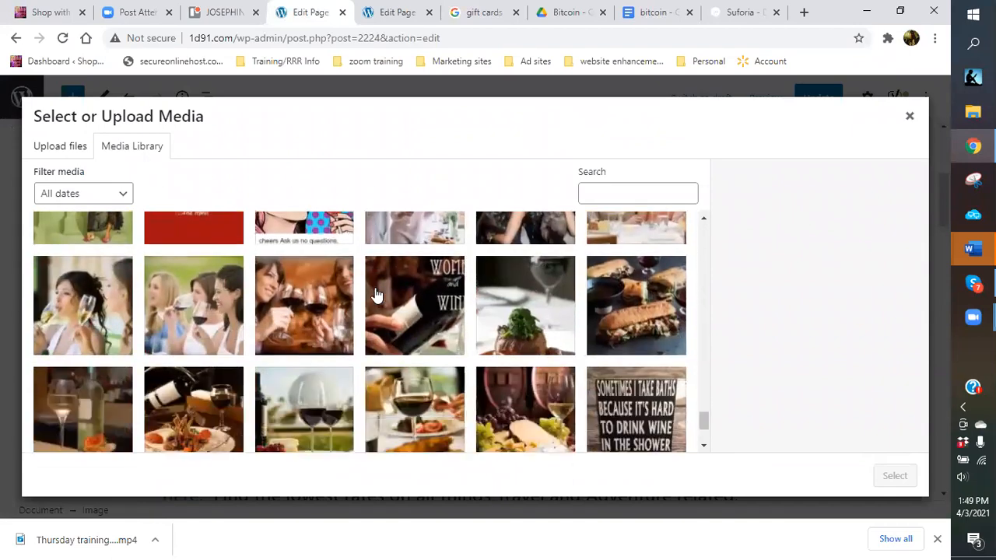
scroll(377, 294, down, 10)
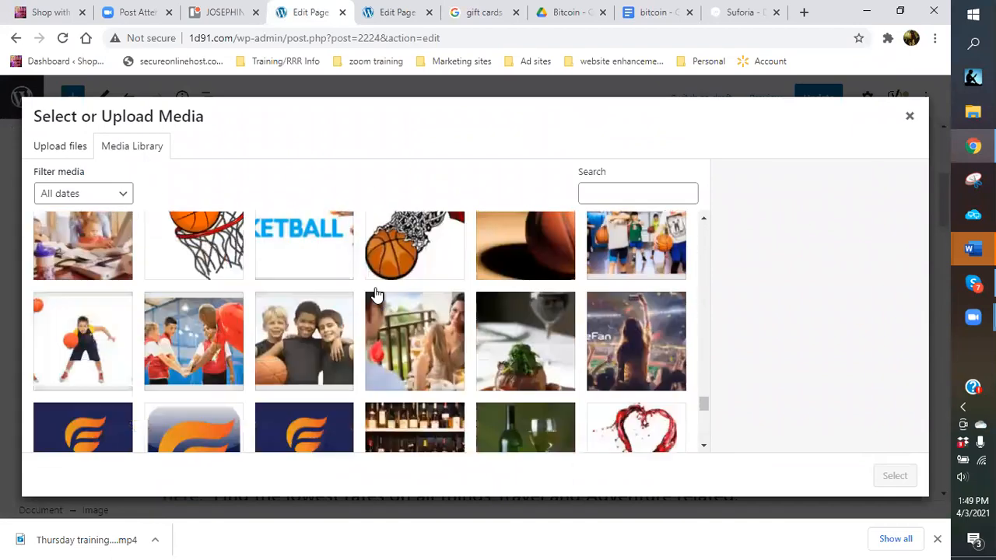
scroll(377, 294, down, 5)
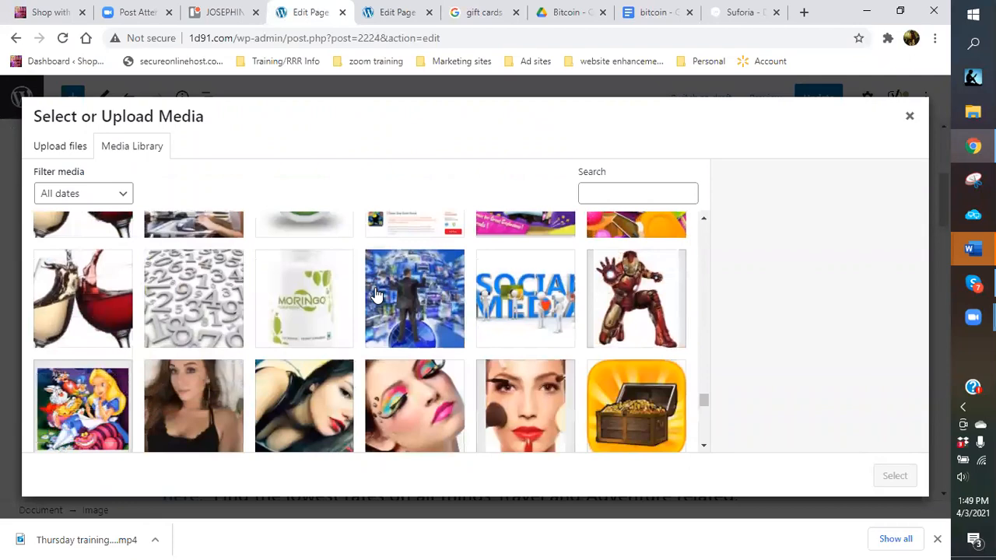
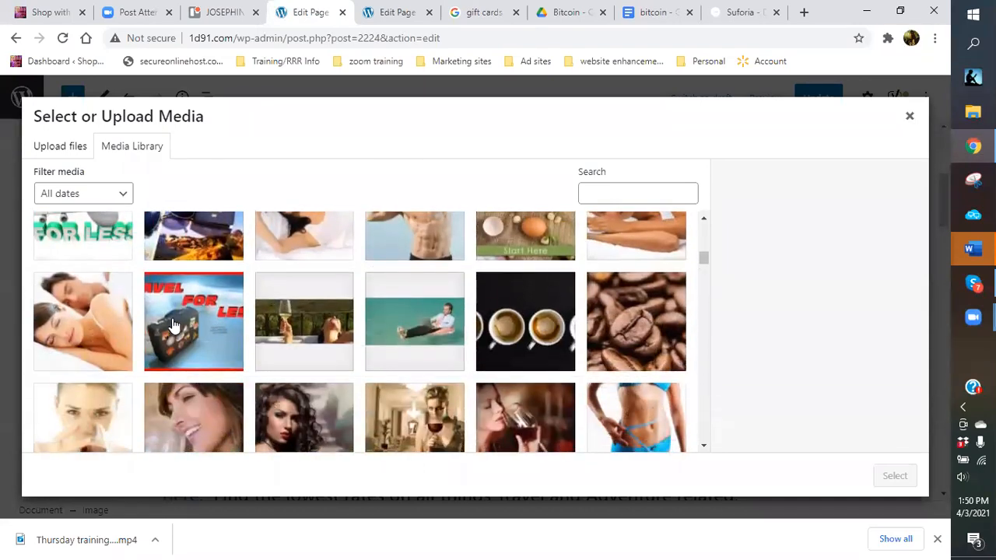
Dismiss the Select or Upload Media dialog, leaving the Image block empty, and return to Google's 'gift cards' results.
scroll(356, 323, up, 20)
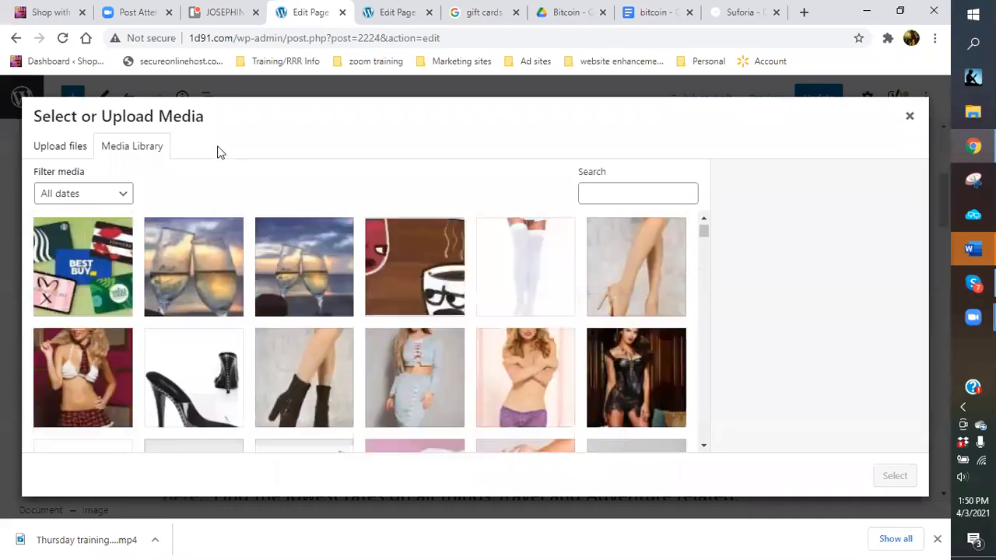
click(908, 117)
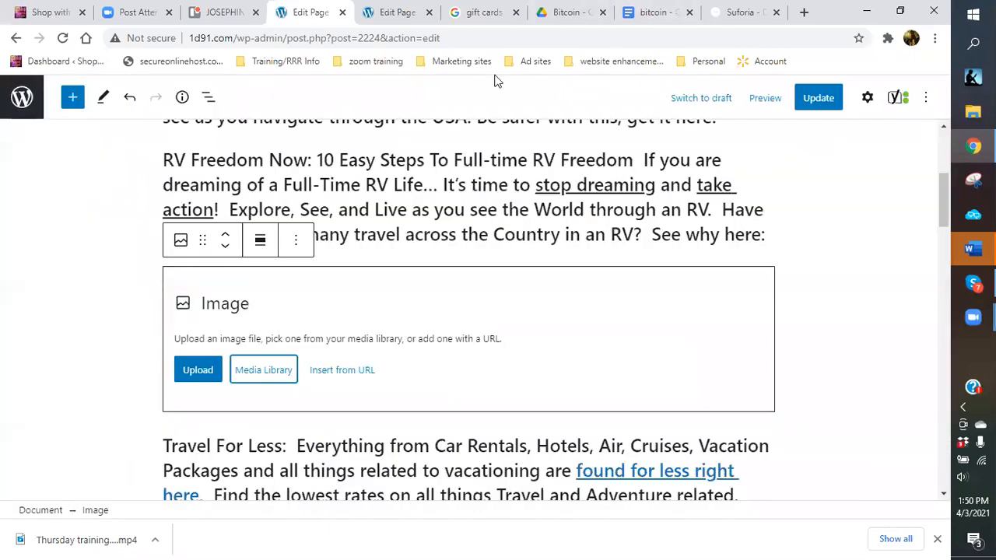
click(485, 14)
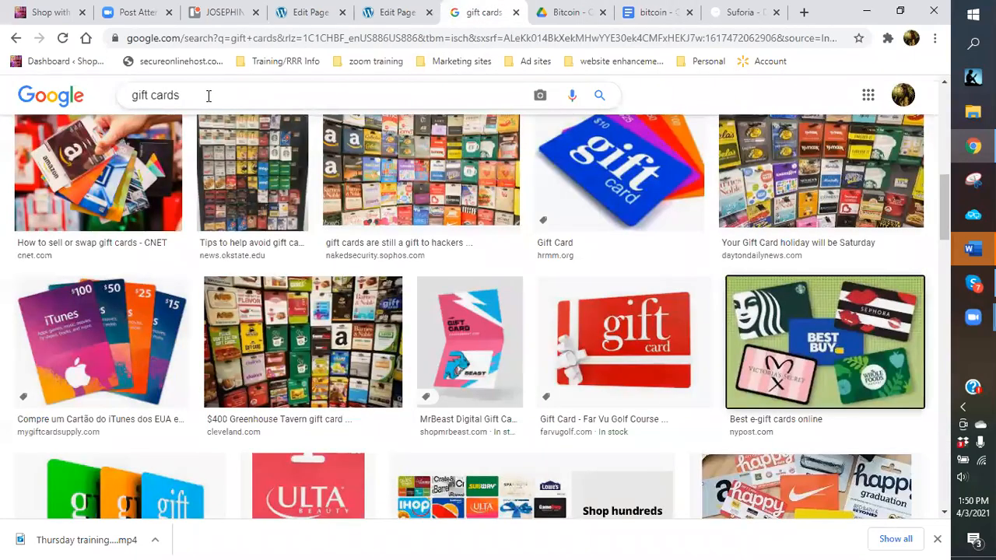
Replace the Google Images search with 'travel'.
drag(208, 95, 101, 97)
text(travel)
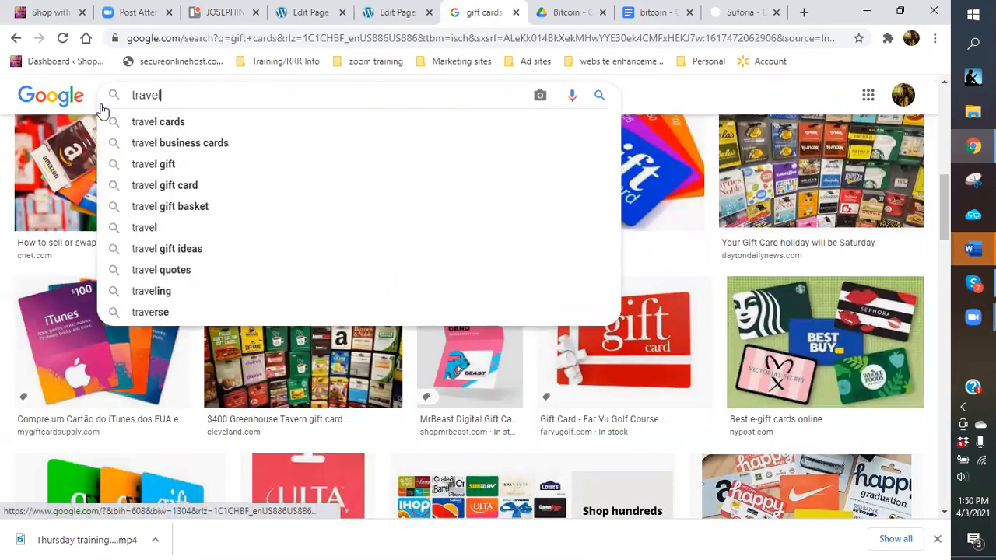
key(Return)
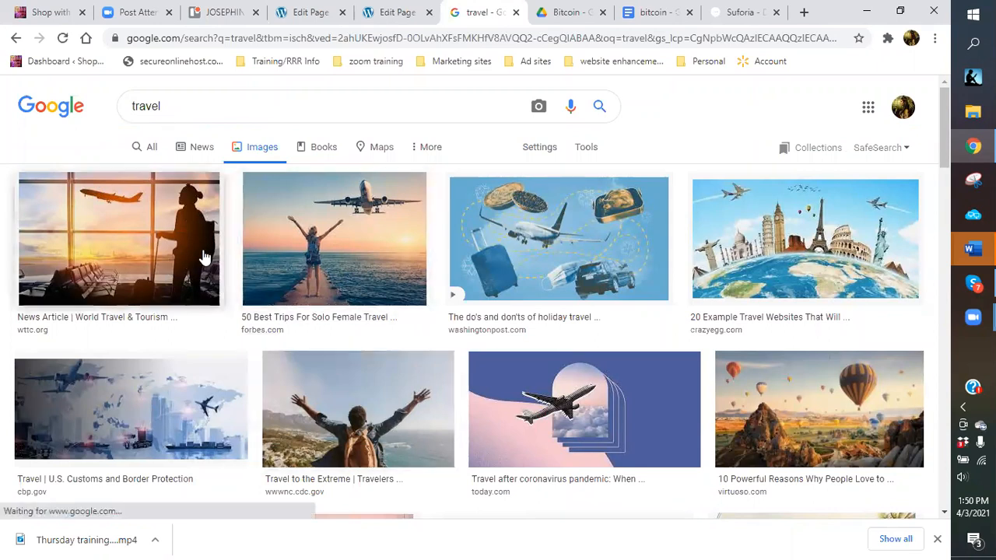
Browse the travel results and copy the tropical beach photo with palm trees.
scroll(856, 267, down, 2)
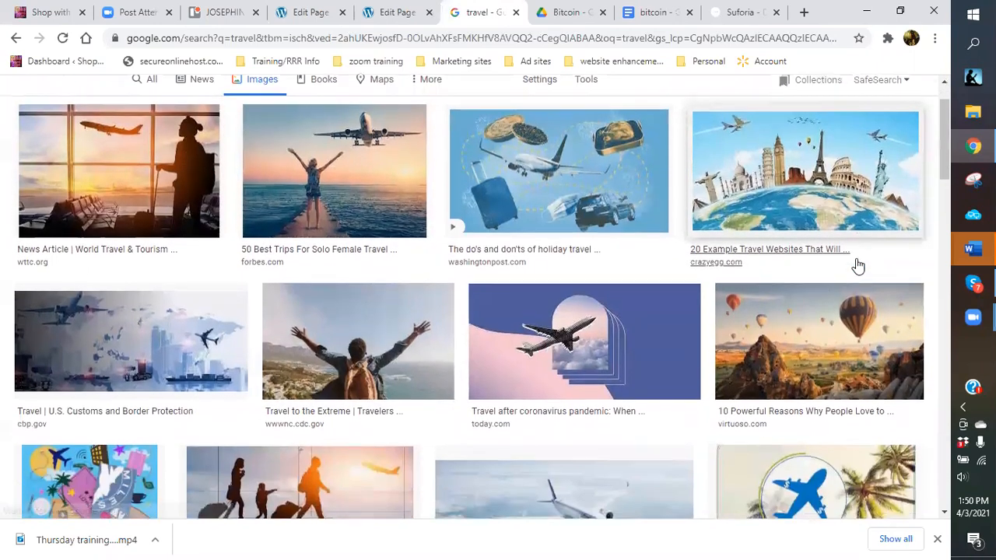
scroll(856, 267, down, 1)
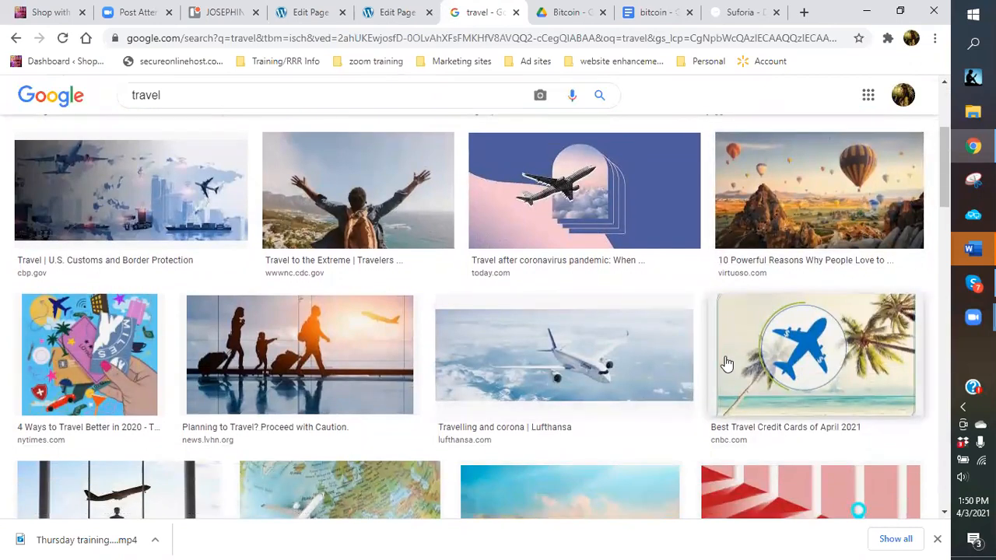
scroll(595, 347, up, 3)
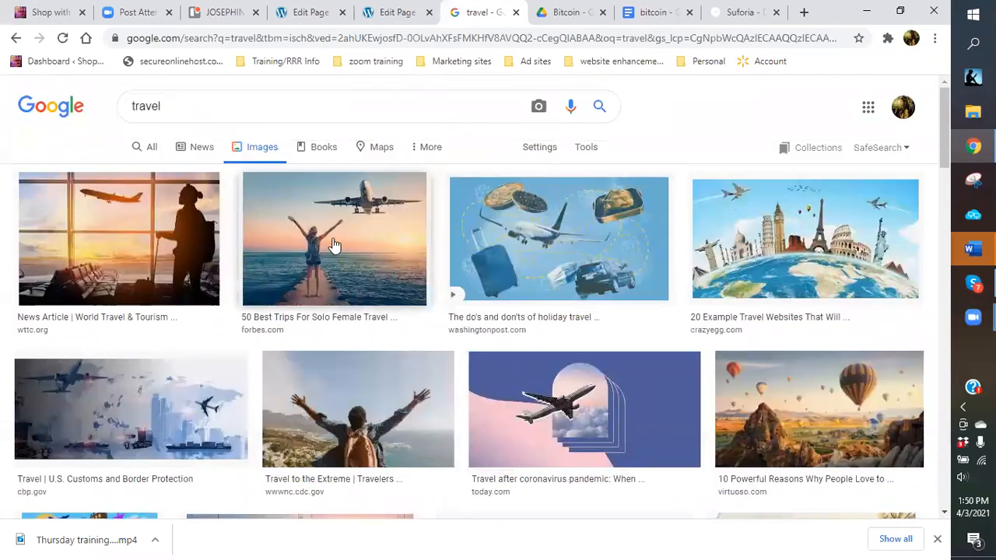
scroll(333, 245, down, 3)
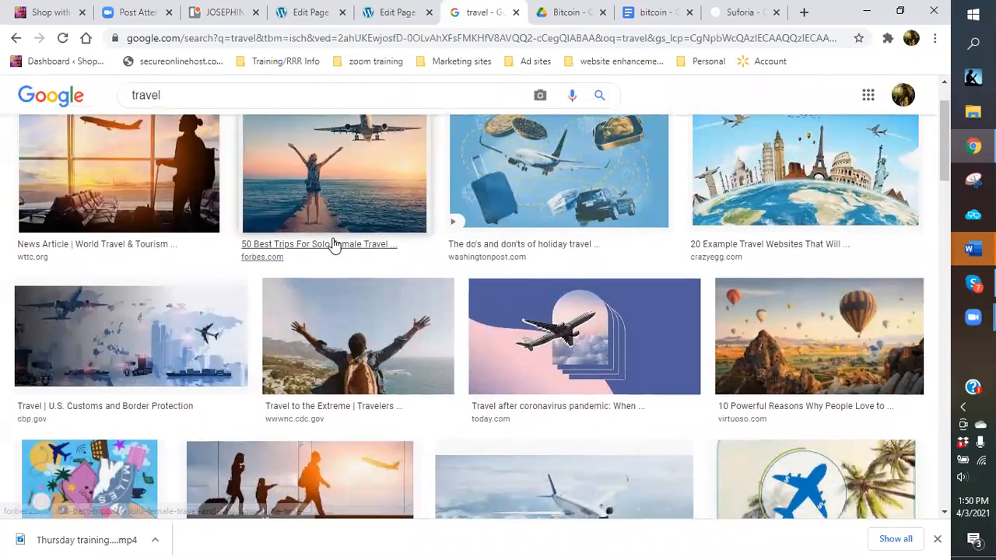
scroll(333, 245, down, 3)
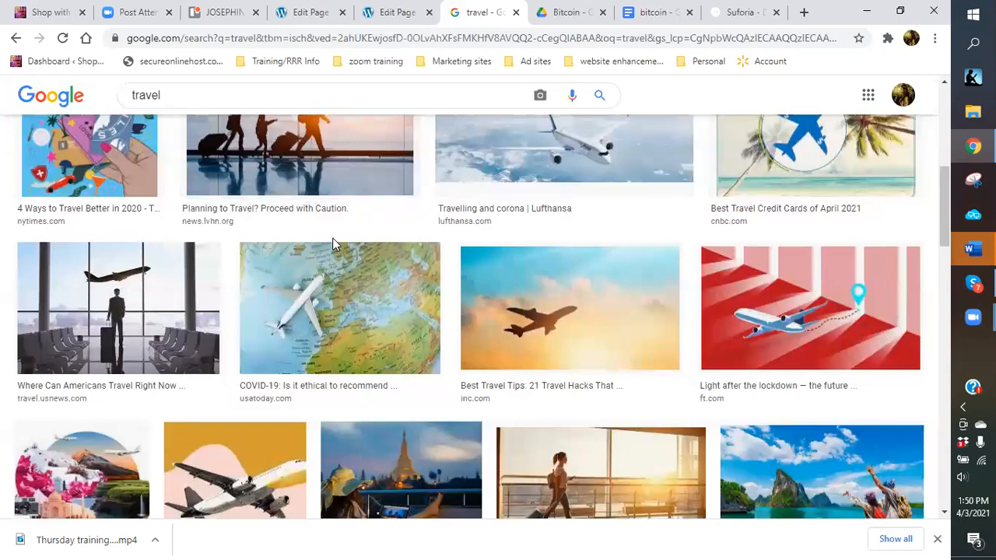
scroll(333, 245, down, 3)
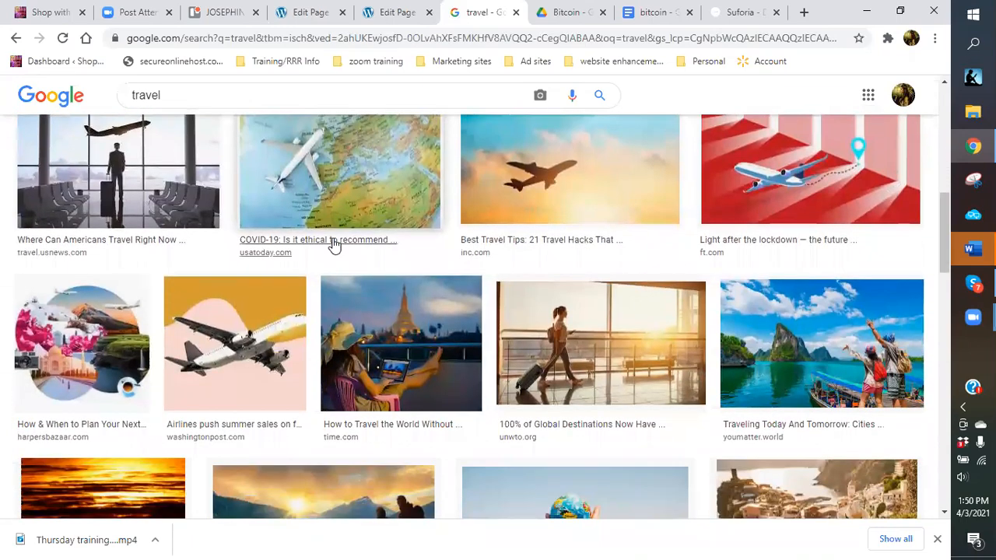
scroll(333, 245, down, 1)
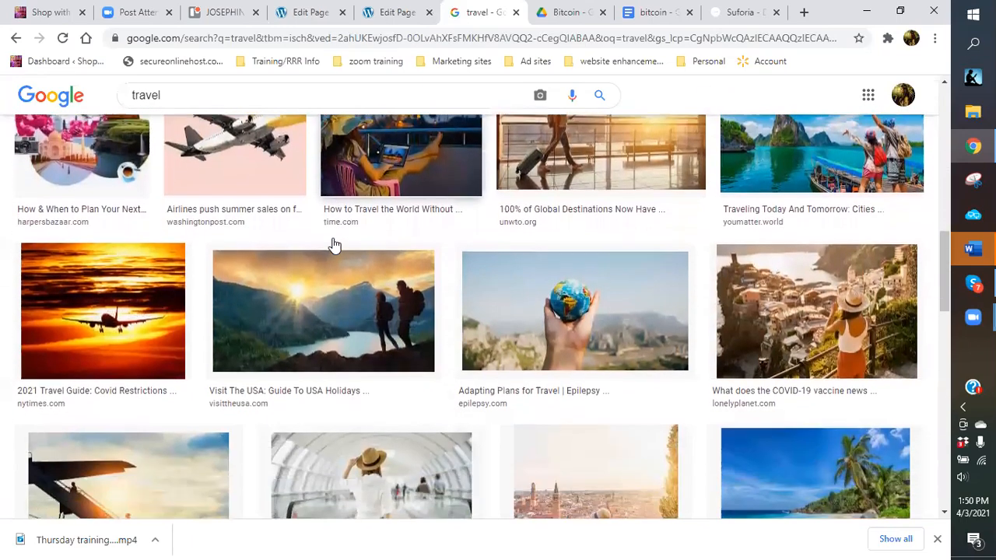
scroll(332, 245, down, 1)
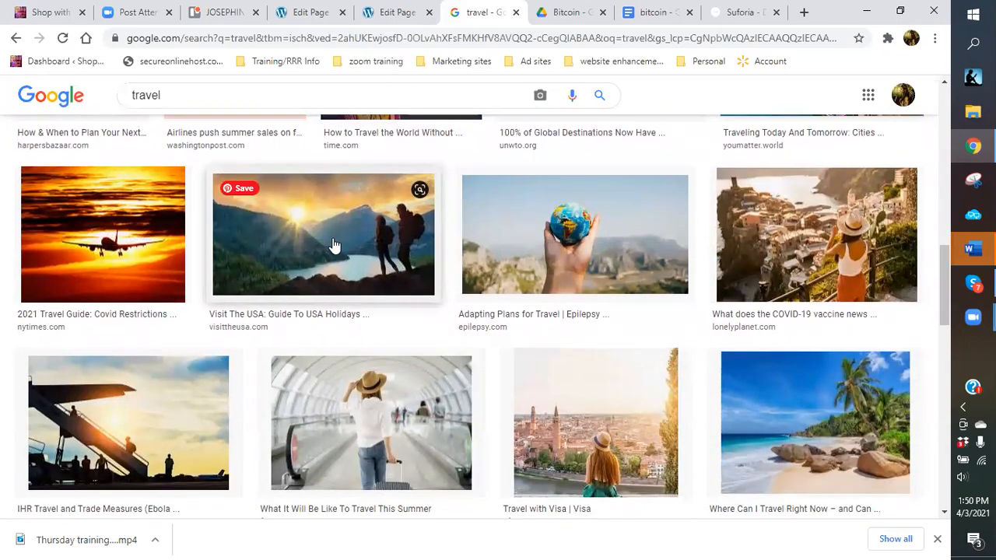
scroll(332, 245, down, 1)
scroll(332, 245, up, 1)
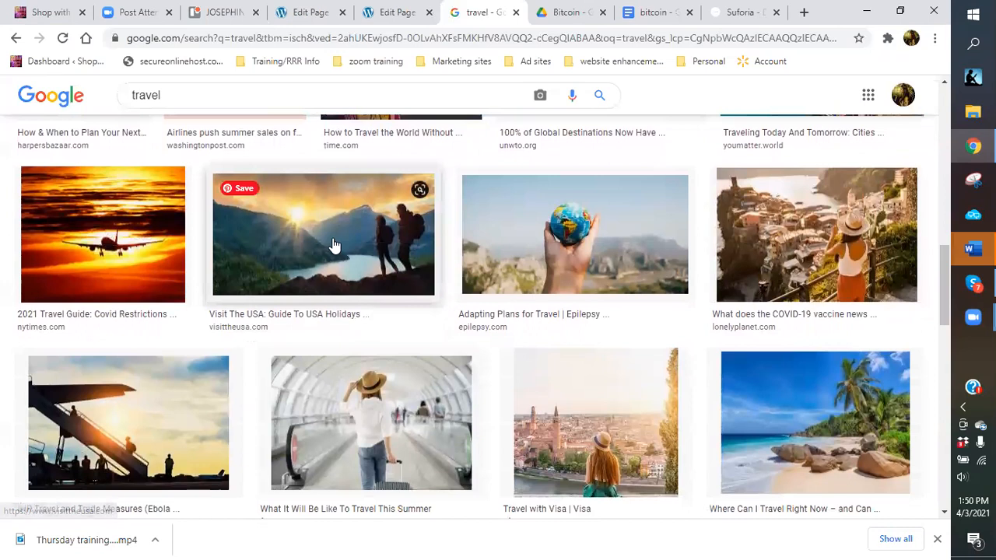
right_click(805, 427)
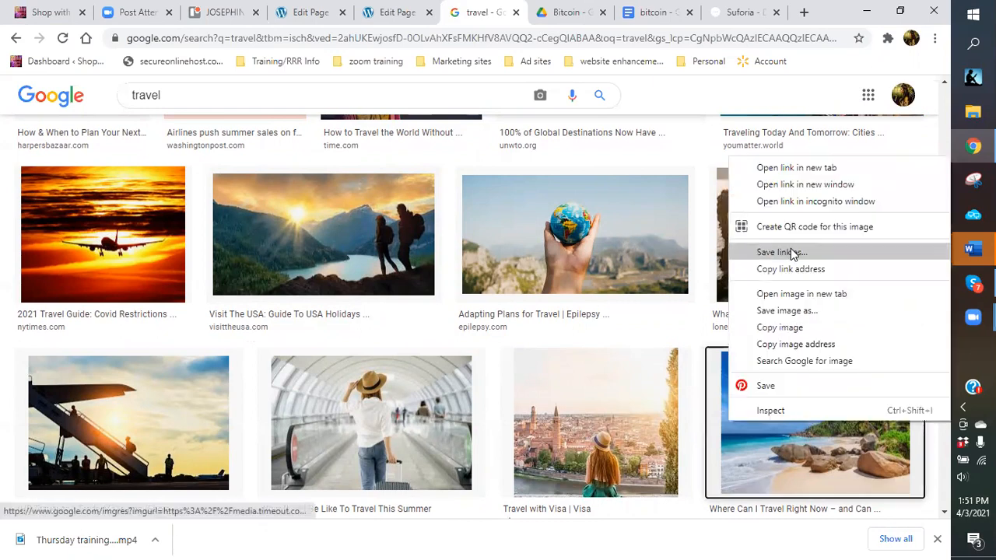
click(800, 328)
Delete the empty Image block from the WordPress page.
click(318, 13)
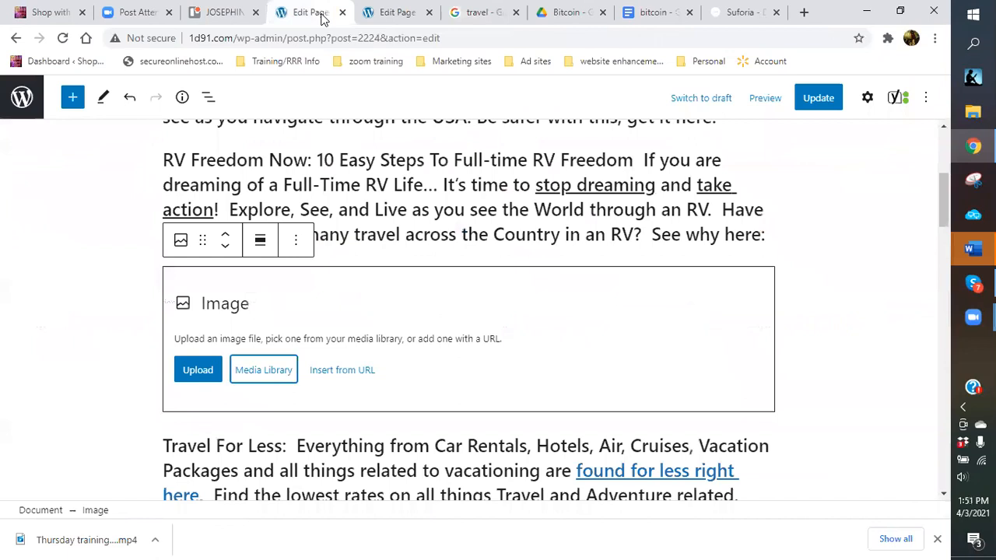
click(294, 241)
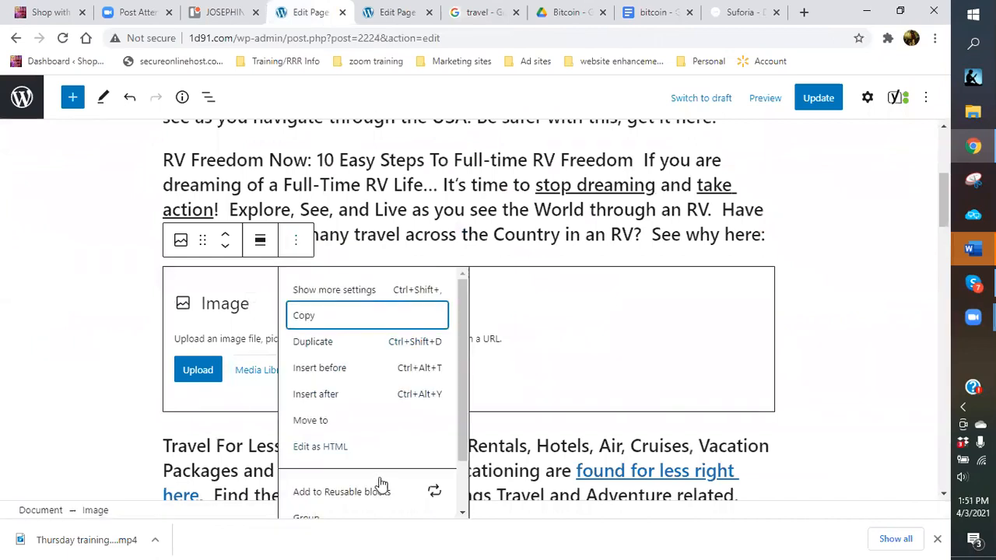
scroll(382, 475, down, 1)
click(343, 502)
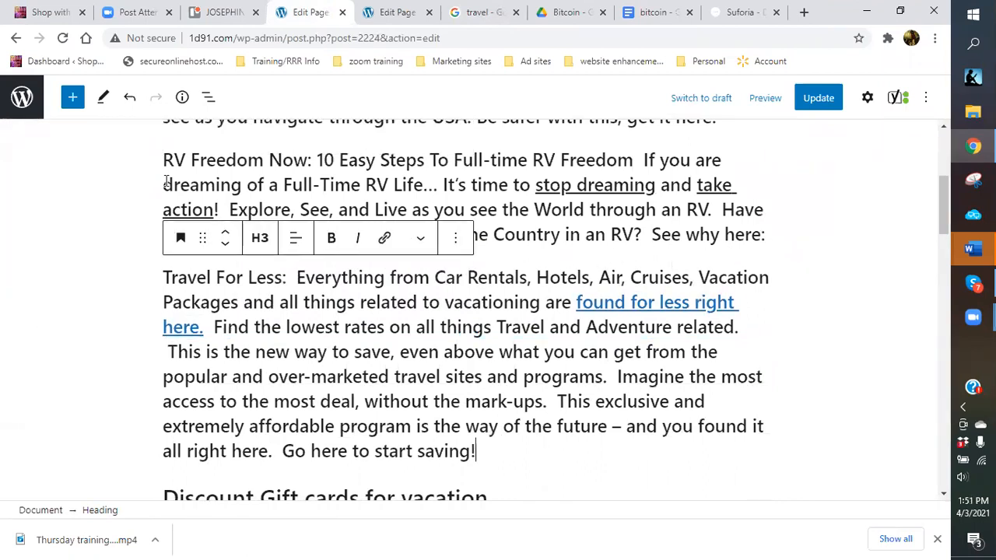
click(129, 97)
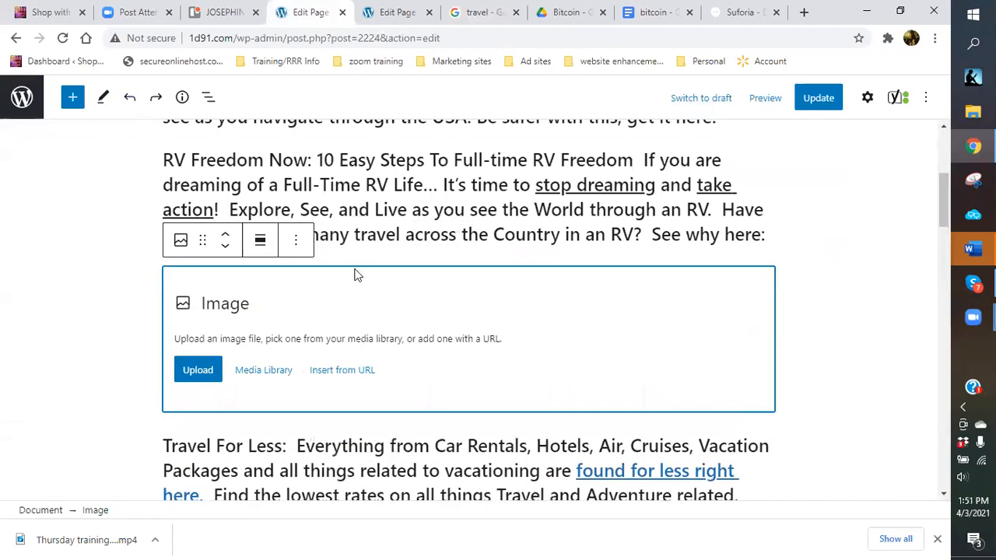
click(294, 246)
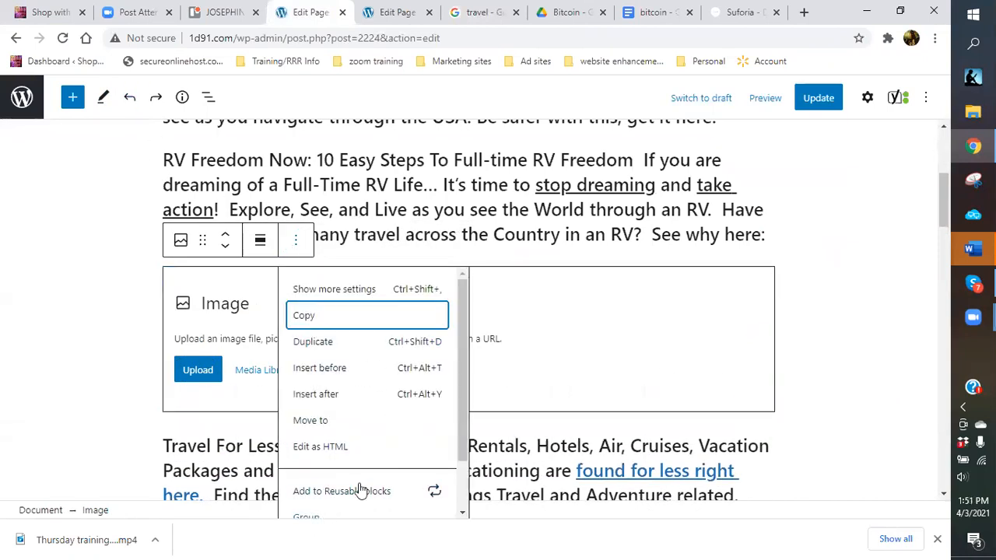
scroll(360, 488, down, 5)
click(401, 416)
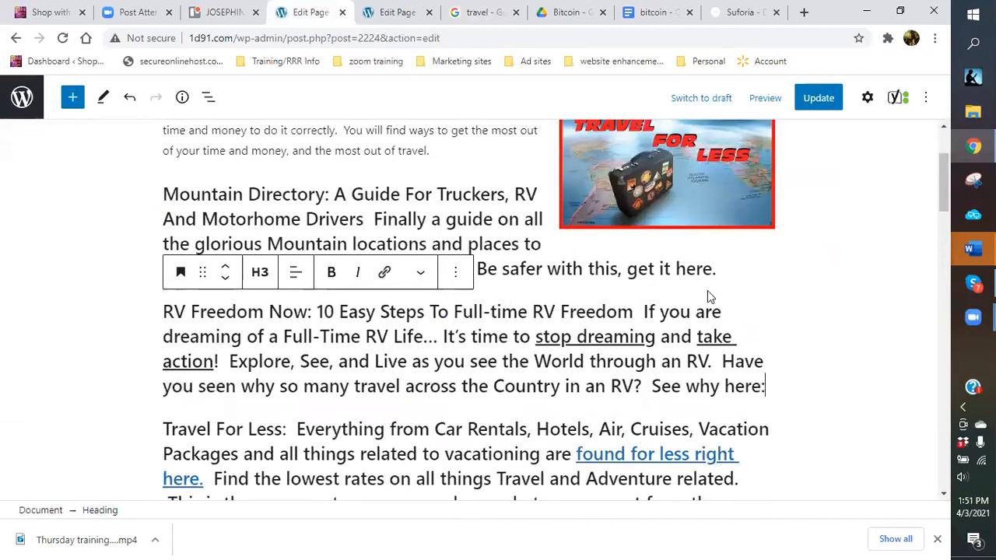
Paste the copied beach photo after 'See why here:' in the RV Freedom paragraph.
right_click(779, 383)
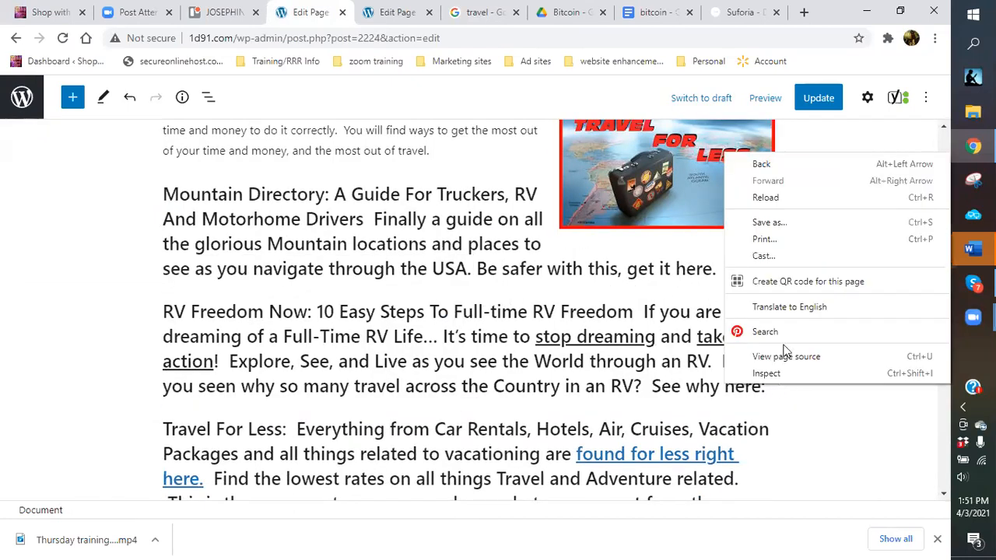
click(775, 413)
click(771, 390)
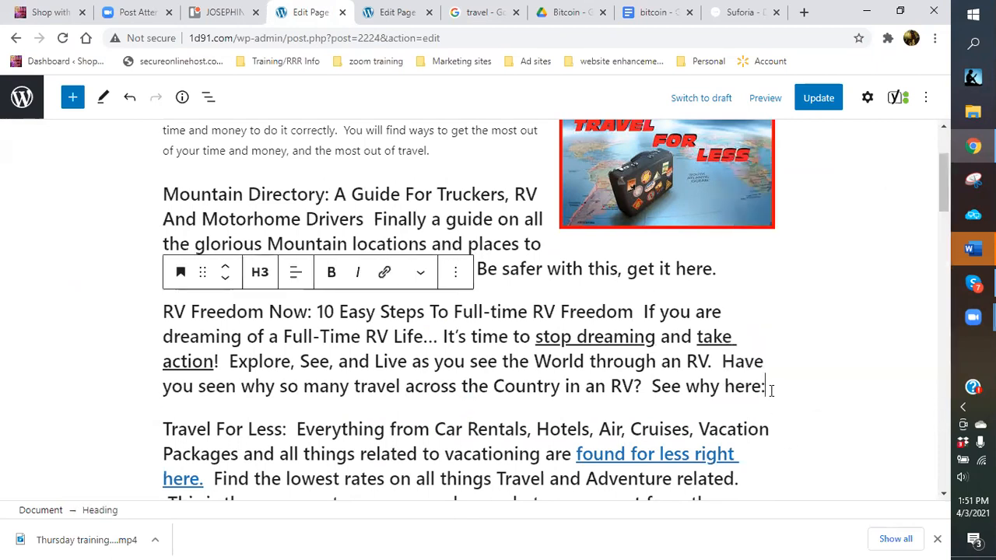
right_click(771, 391)
click(810, 258)
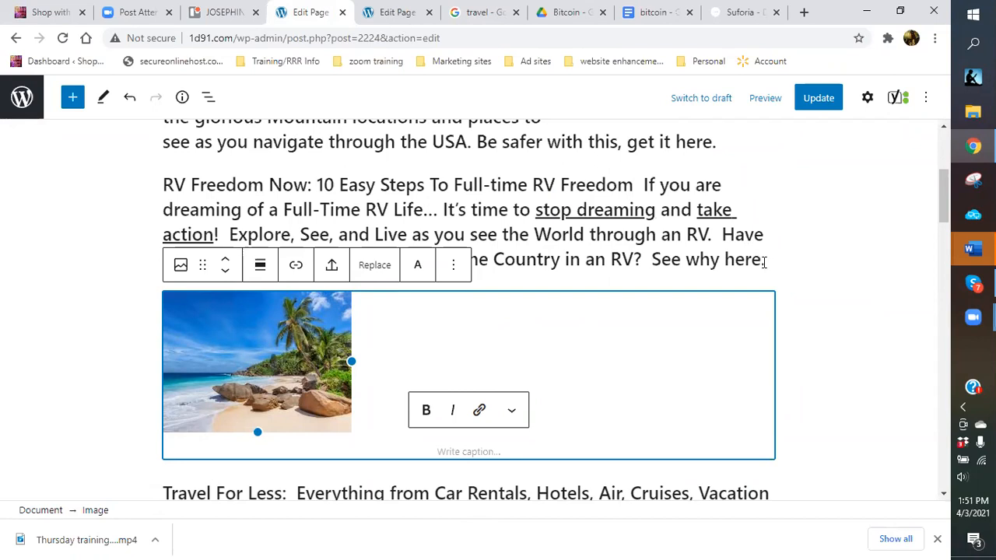
Remove the colon after 'See why here', then centre the beach image and widen it to about 376 px.
click(766, 260)
key(BackSpace)
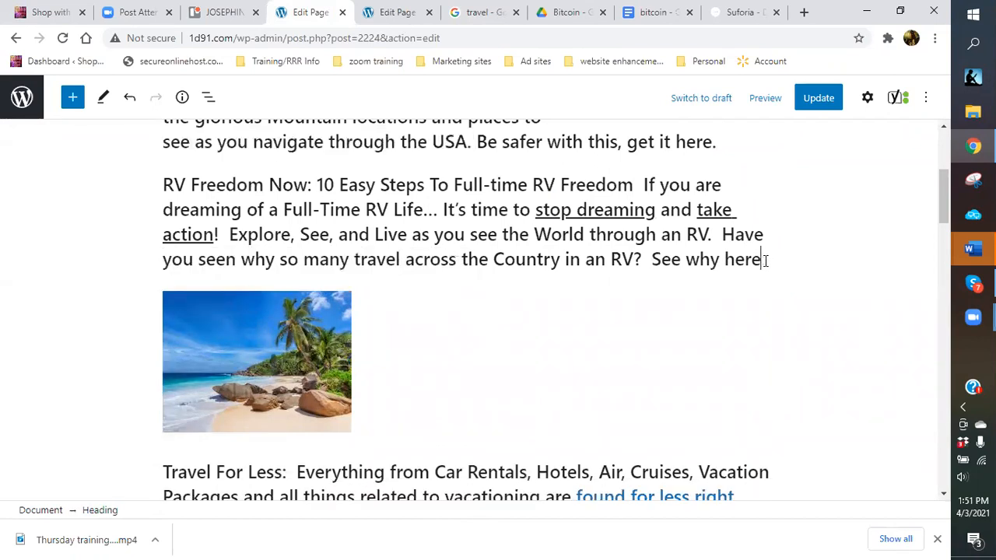
click(363, 345)
click(262, 266)
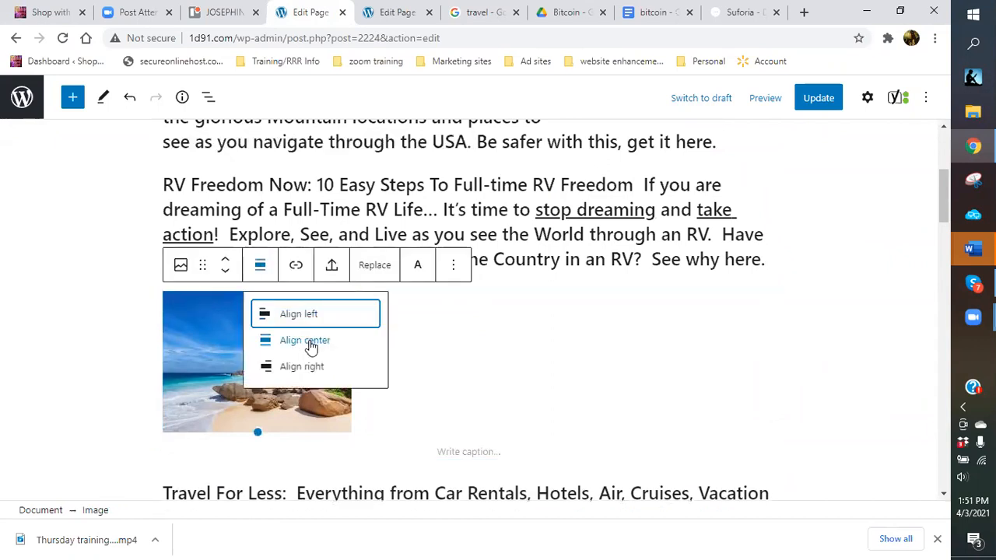
click(307, 343)
drag(565, 360, 698, 368)
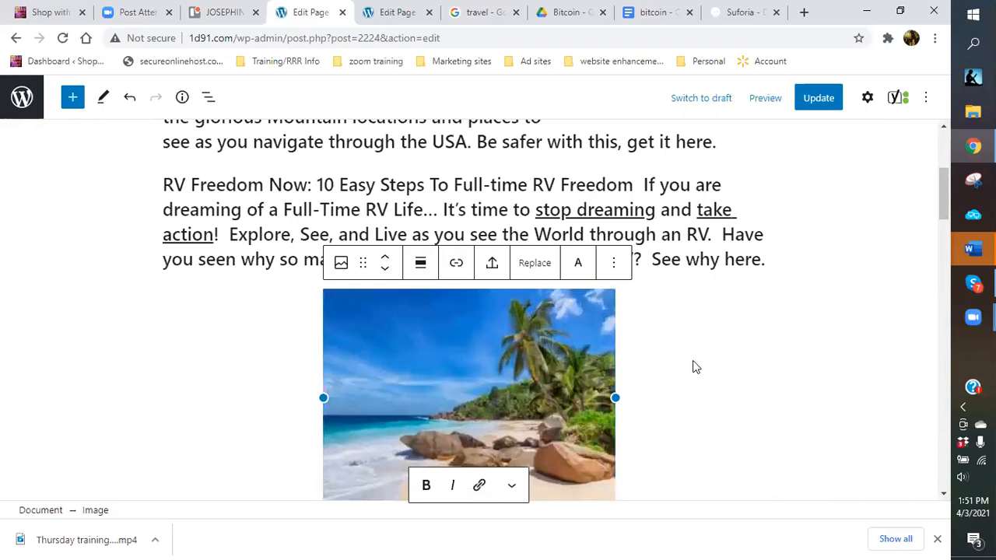
scroll(707, 373, down, 2)
click(548, 383)
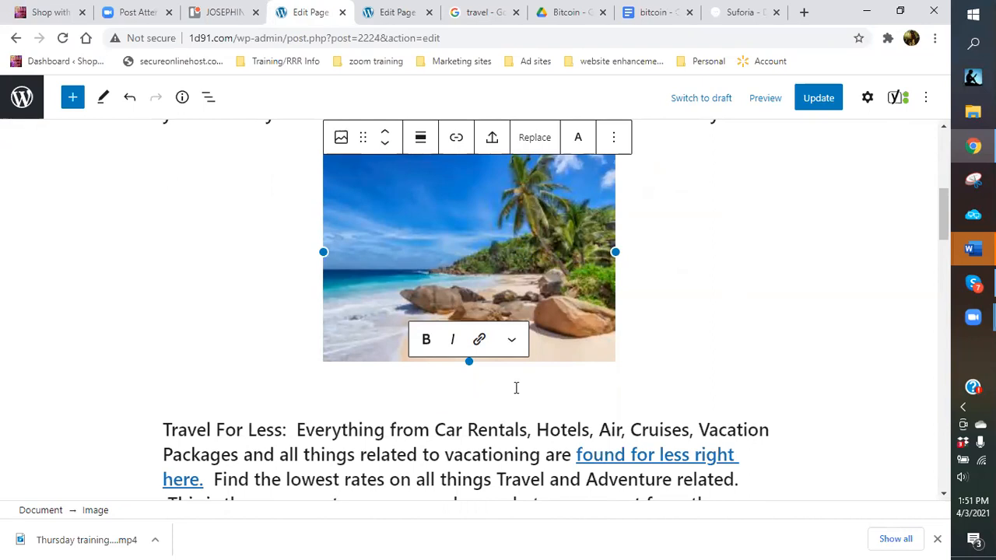
Caption the beach image 'Image yourself here!!!' and select the caption to link it.
text(image)
key(BackSpace)
key(BackSpace)
key(BackSpace)
key(BackSpace)
key(BackSpace)
text(Image yourself )
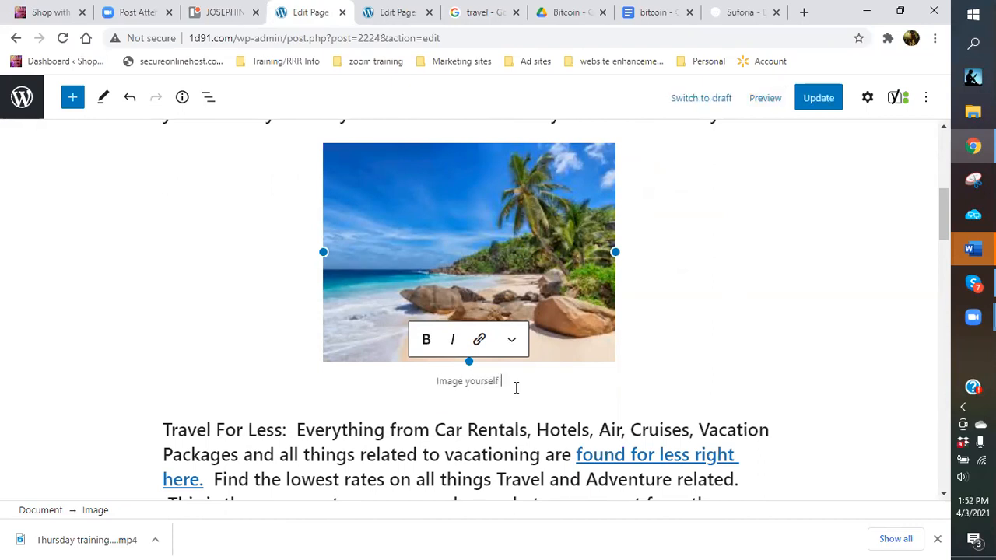
text(here!!!)
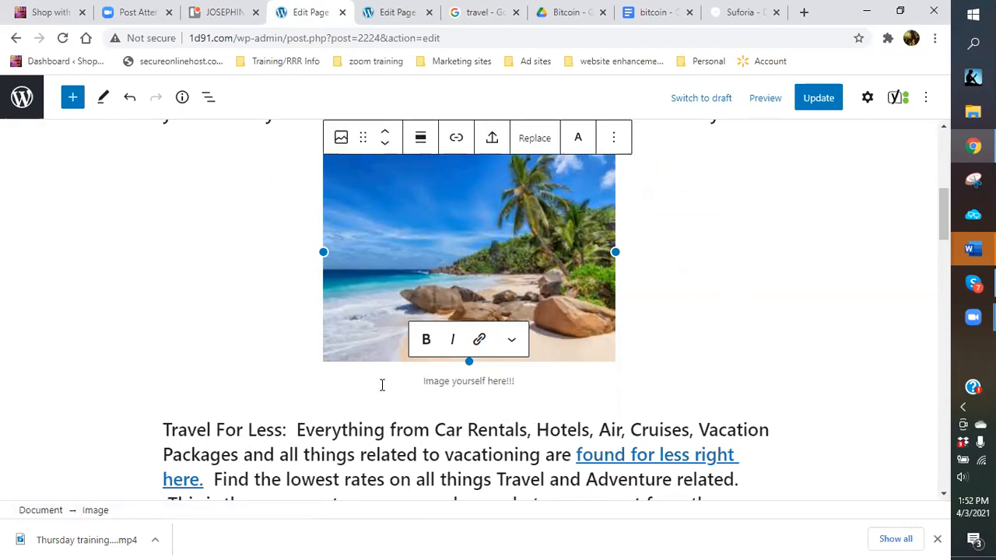
drag(422, 381, 514, 379)
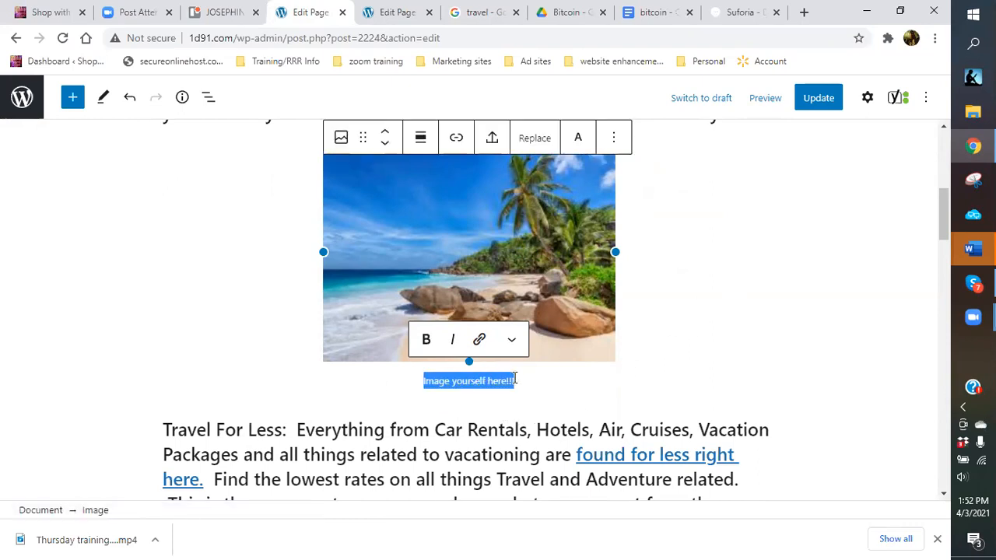
click(482, 340)
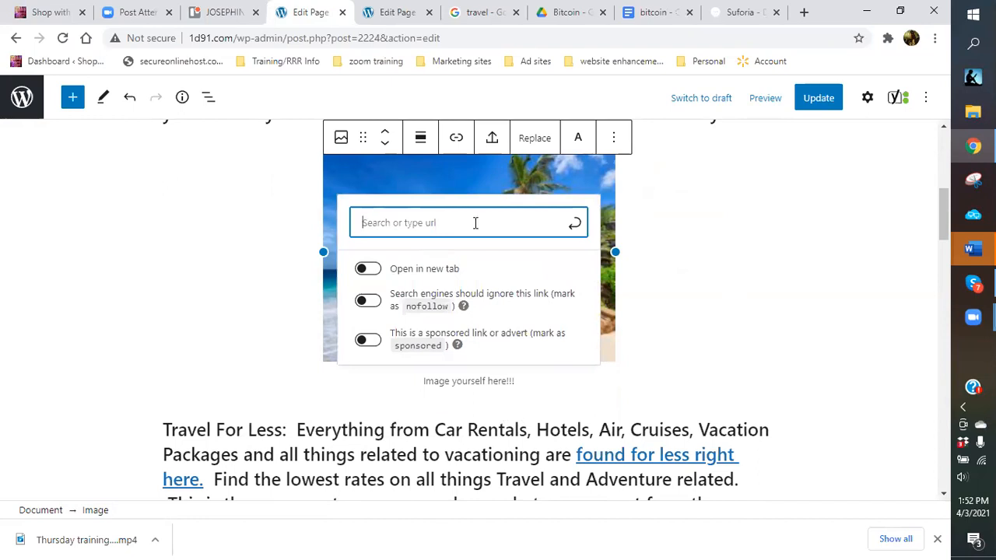
Link the caption to the Travel For Less page and save the page with Ctrl+S.
text(travel for)
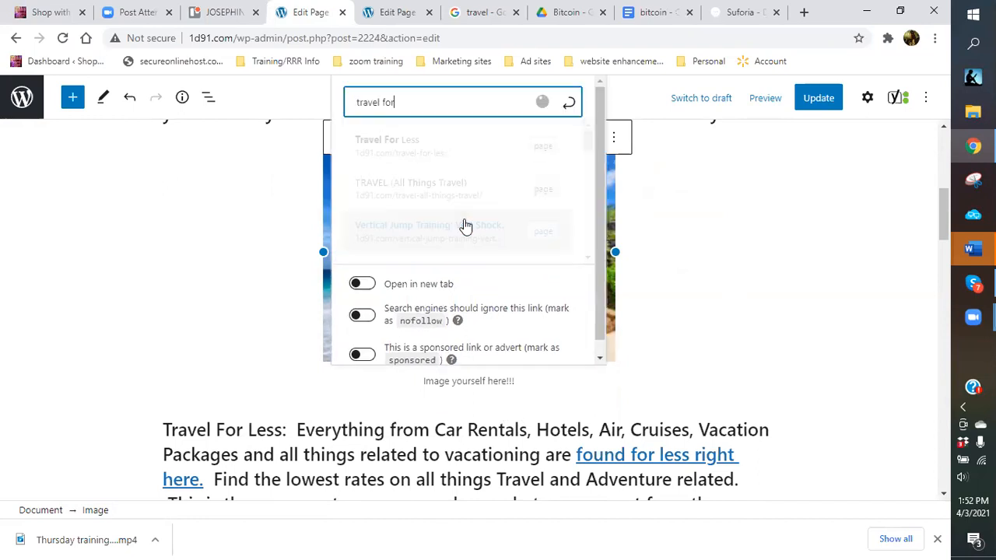
click(399, 148)
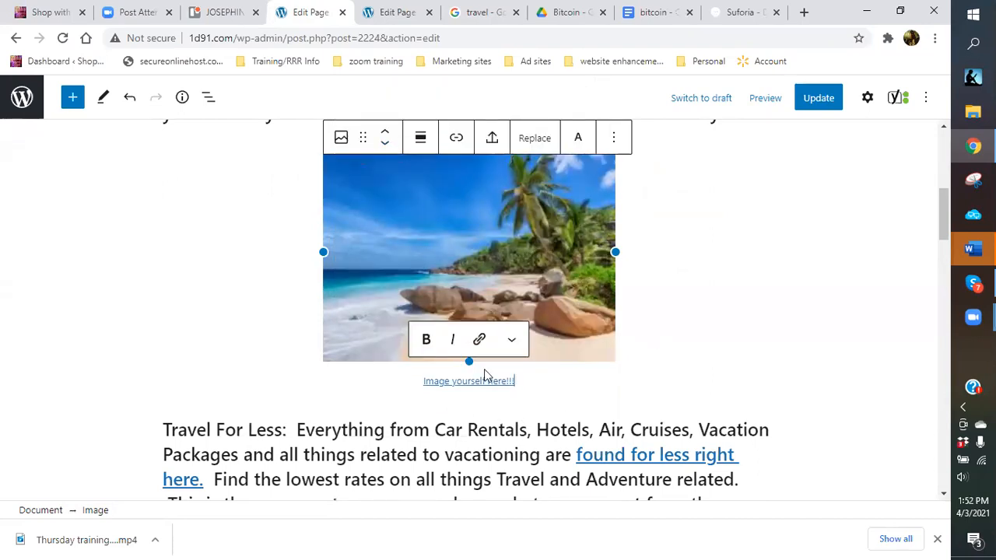
click(512, 339)
click(708, 371)
key(ctrl+s)
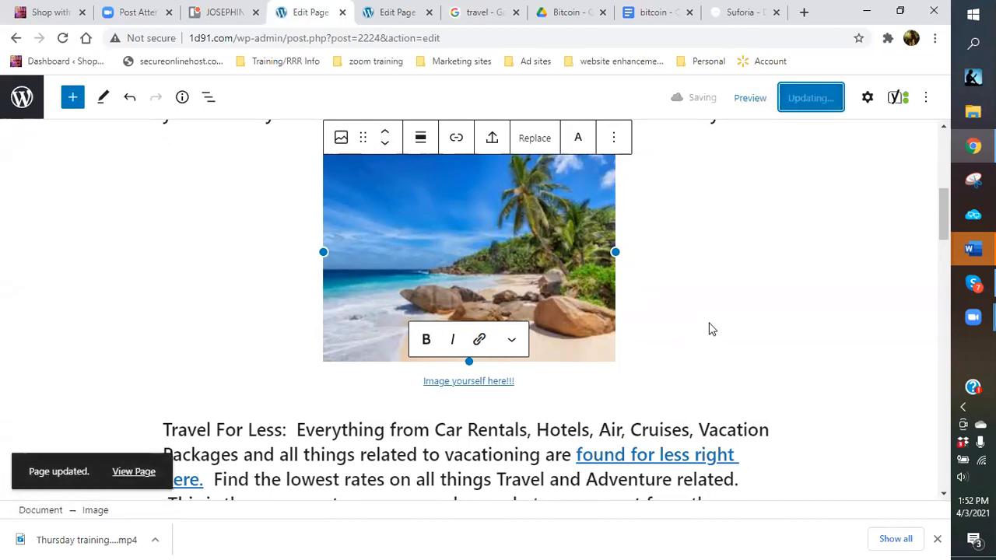
scroll(824, 309, down, 3)
scroll(823, 315, down, 3)
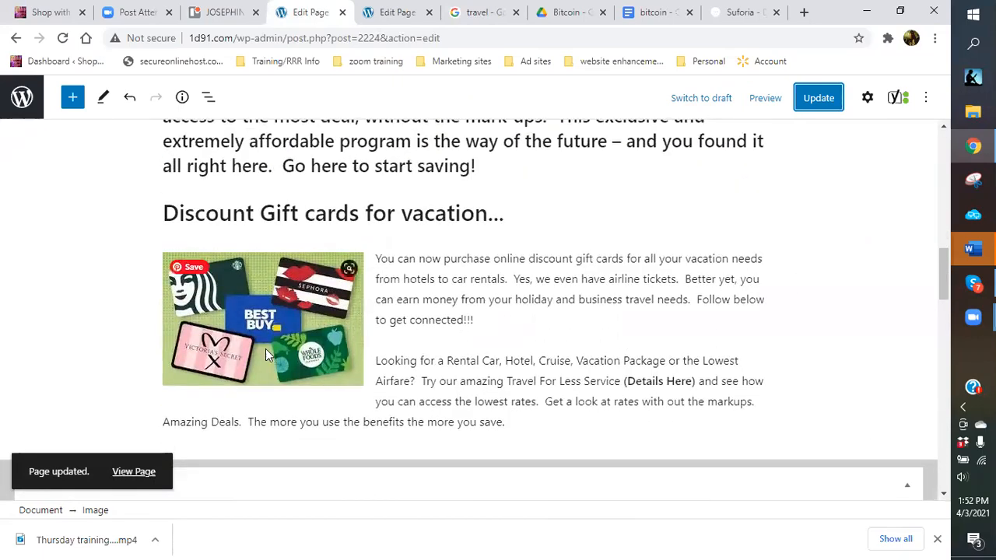
scroll(472, 291, up, 6)
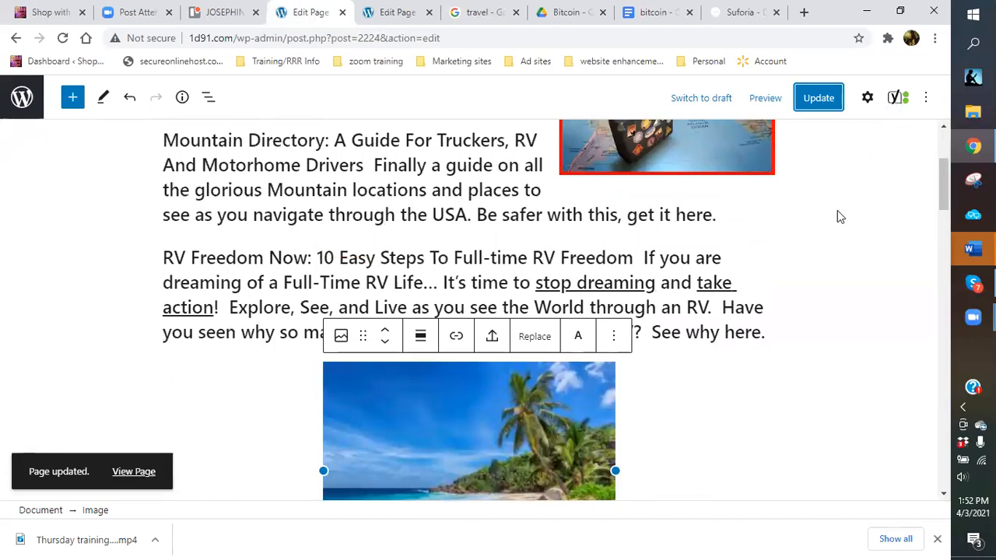
scroll(169, 191, up, 2)
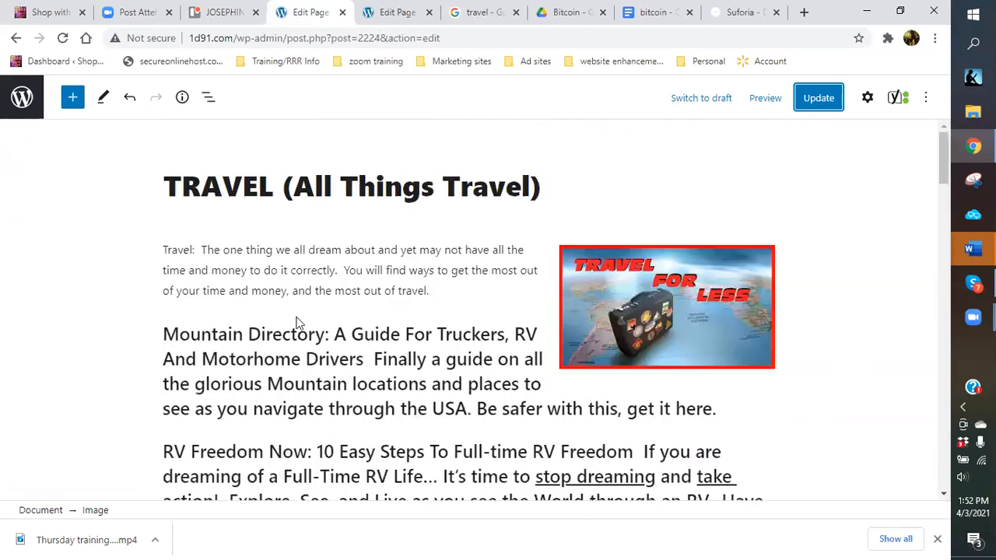
scroll(270, 322, down, 2)
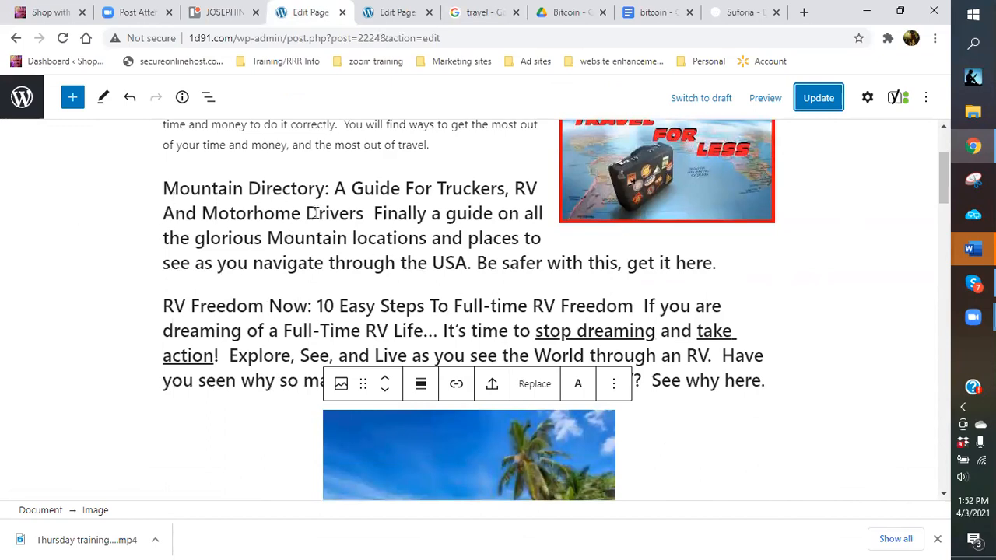
scroll(847, 303, down, 3)
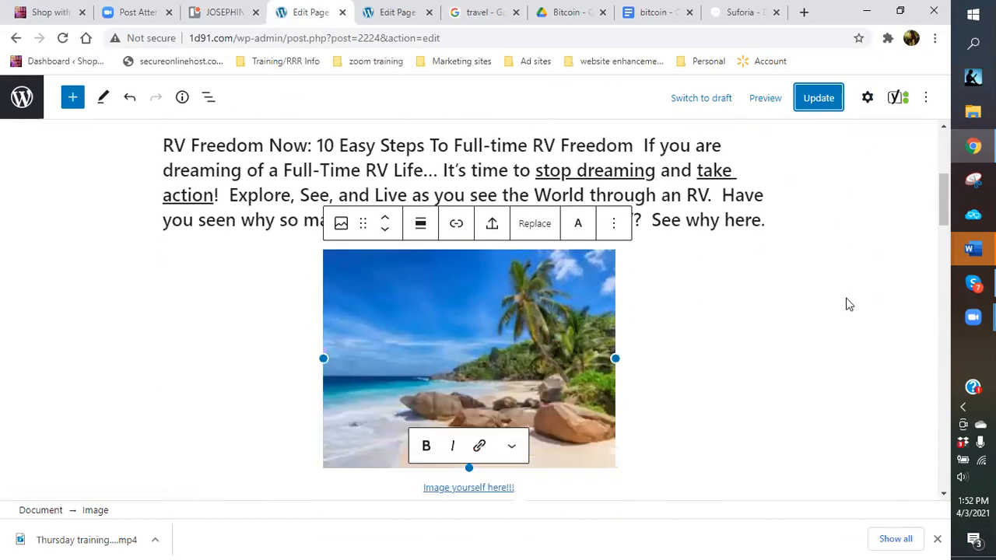
scroll(847, 304, down, 2)
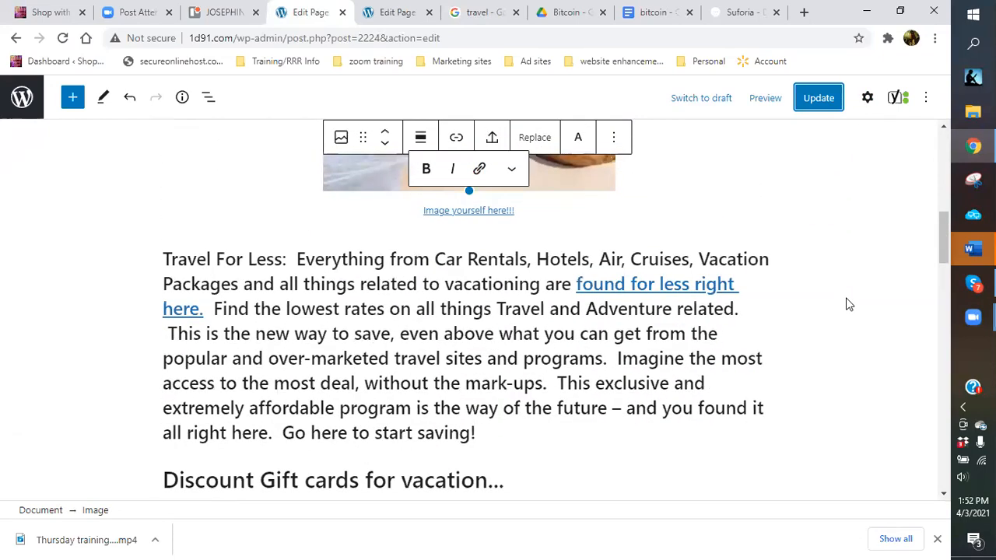
scroll(848, 304, down, 4)
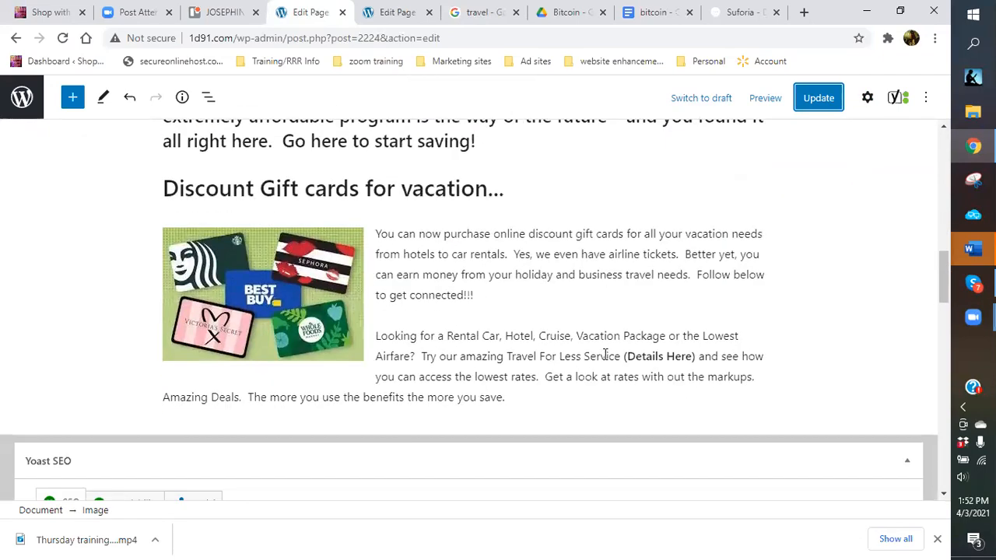
click(323, 308)
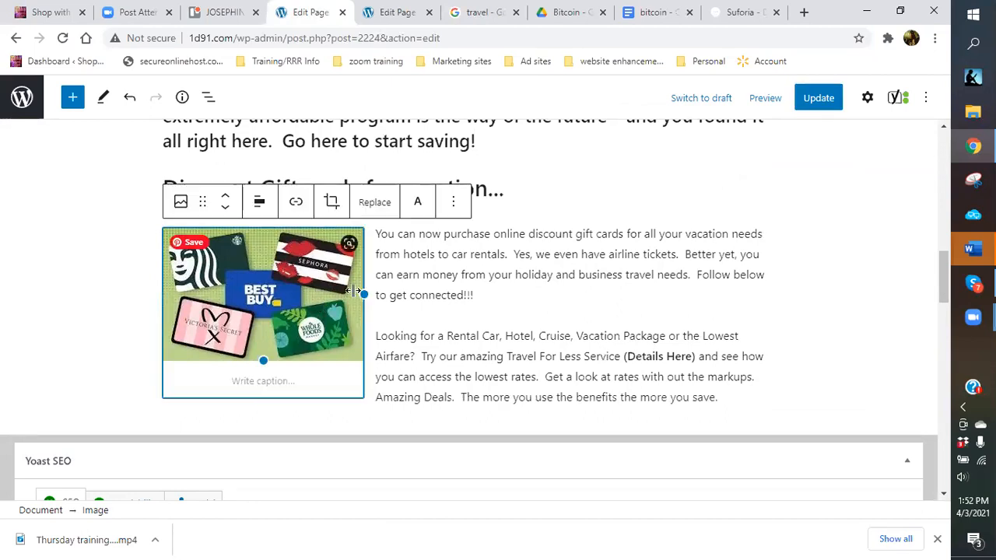
drag(363, 291, 346, 292)
click(482, 298)
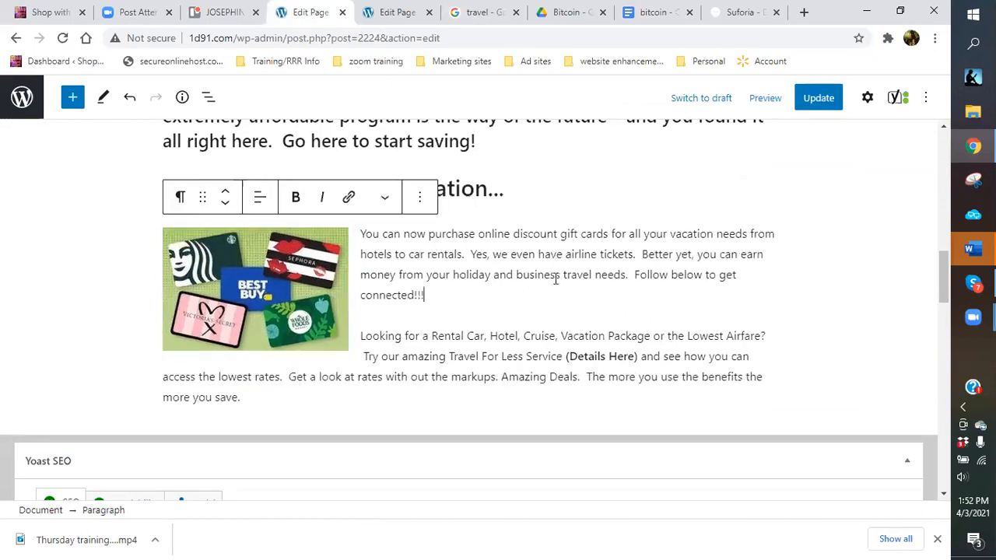
click(819, 99)
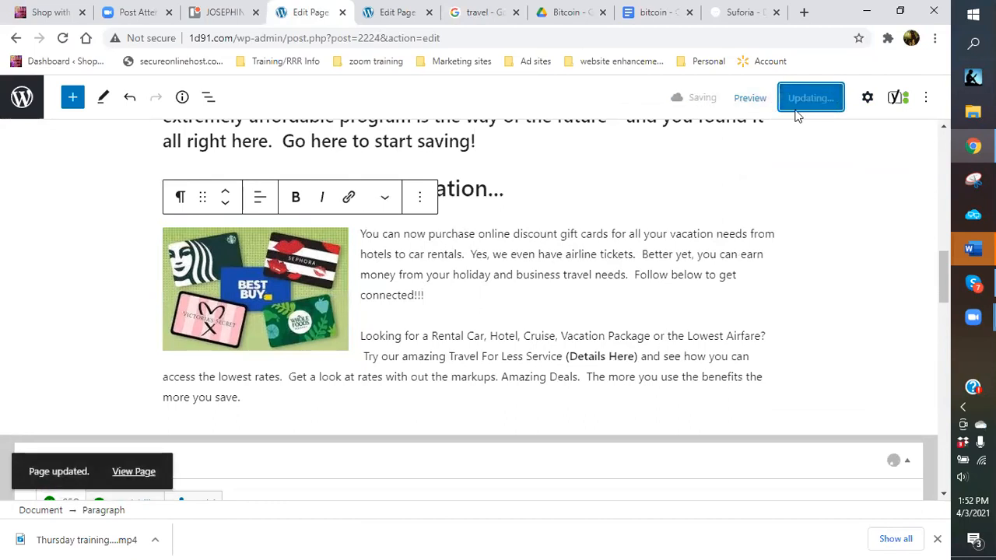
scroll(507, 268, up, 5)
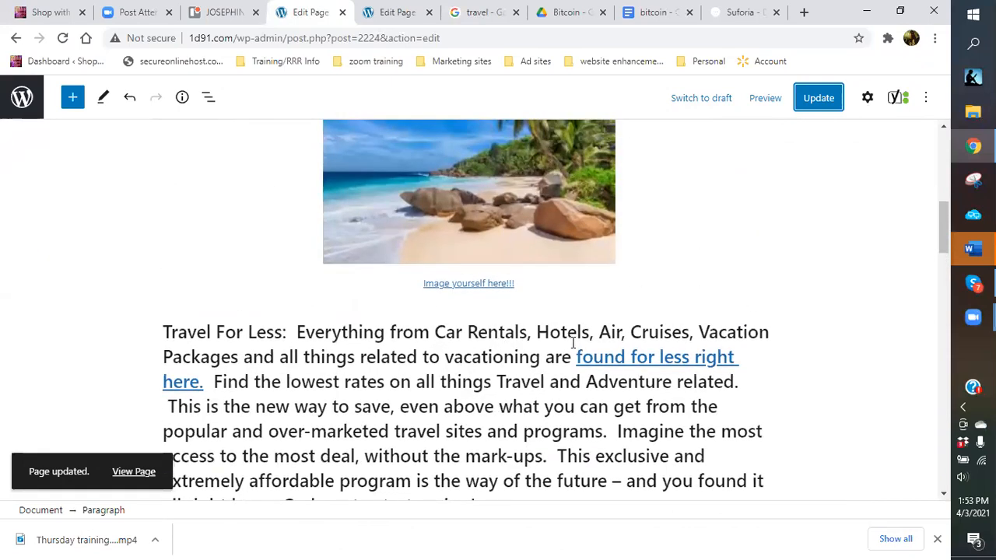
scroll(573, 343, up, 3)
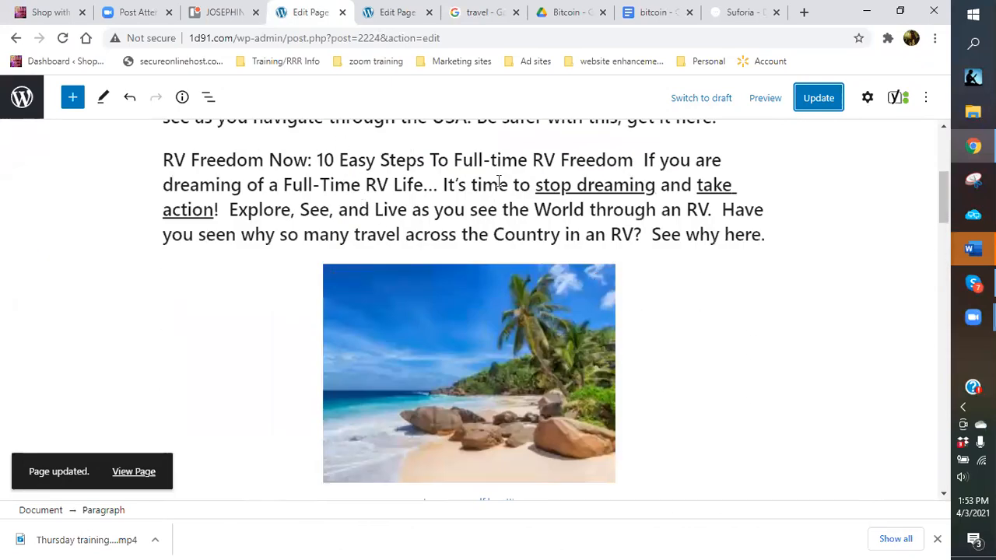
scroll(367, 200, up, 4)
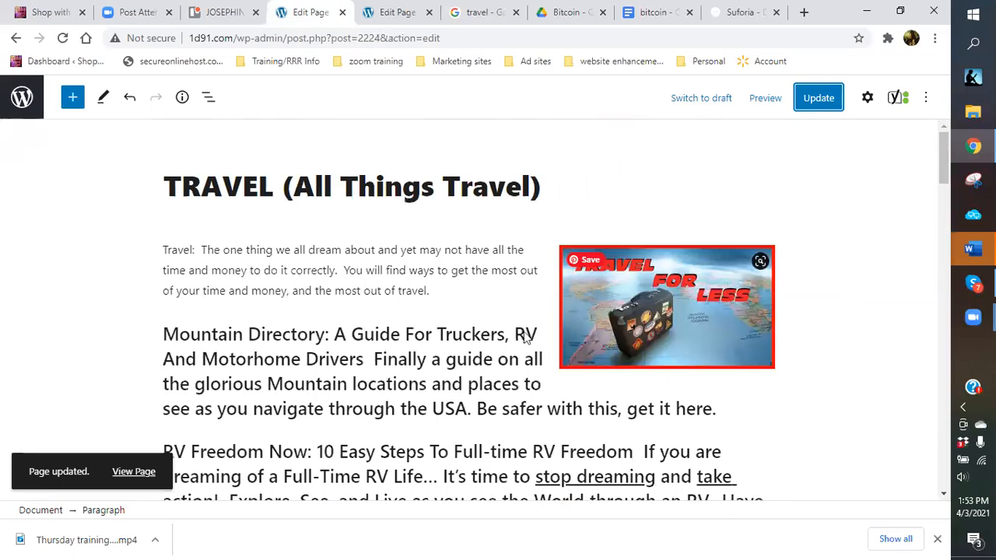
scroll(501, 292, down, 3)
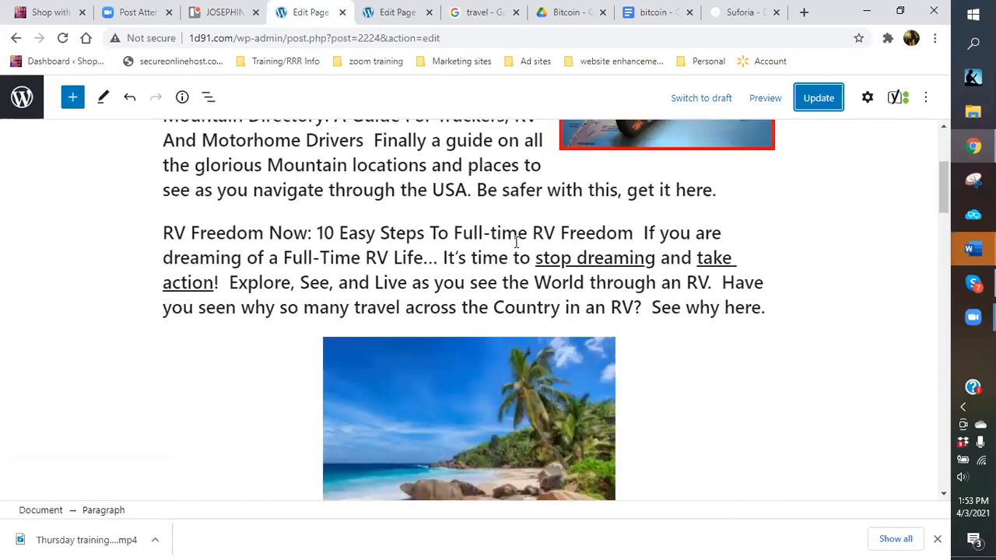
click(183, 100)
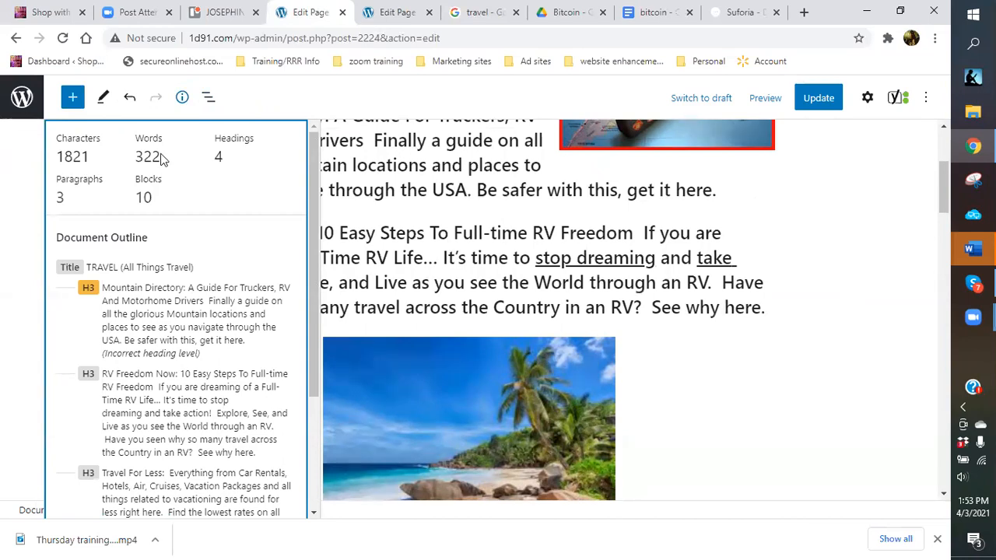
click(873, 202)
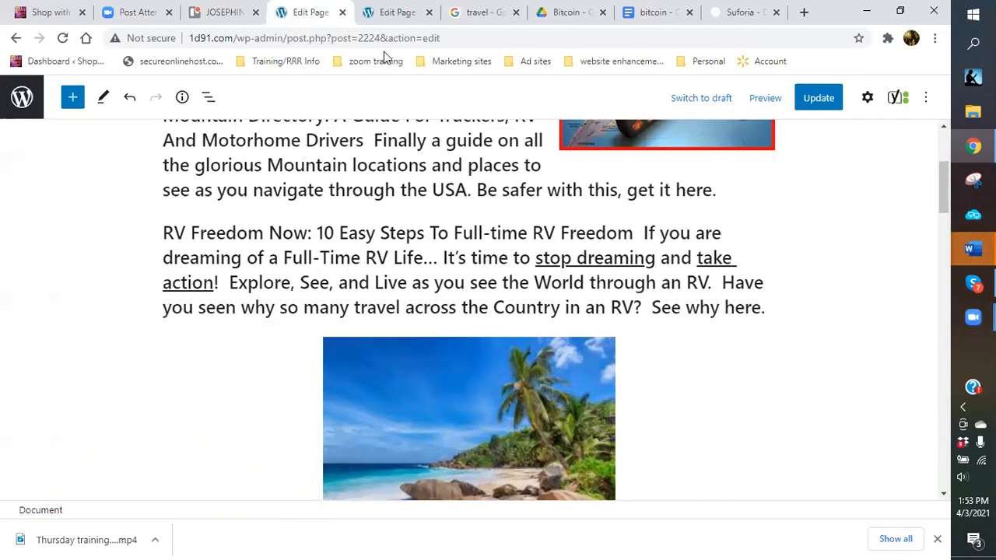
Close the Travel and Bitcoin Edit Page tabs.
click(342, 14)
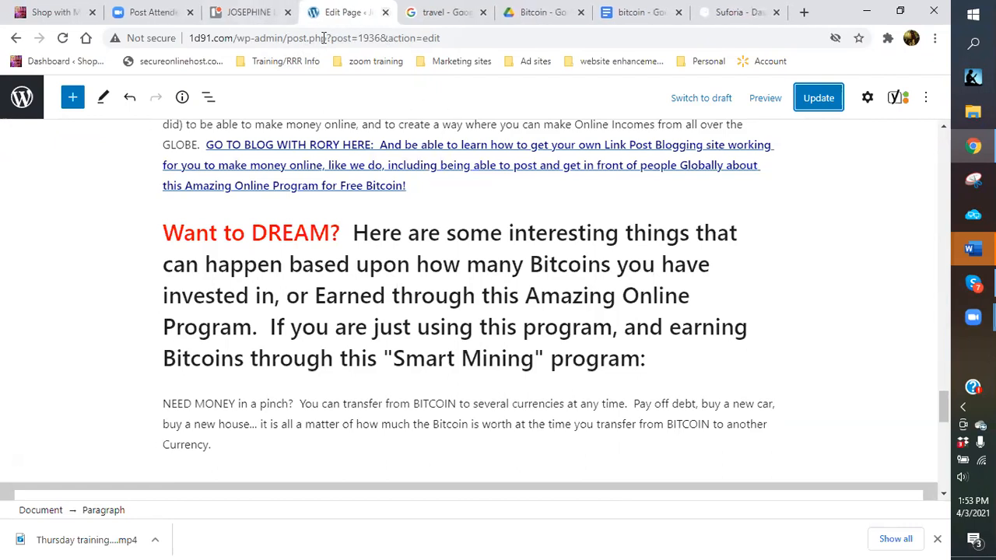
click(386, 13)
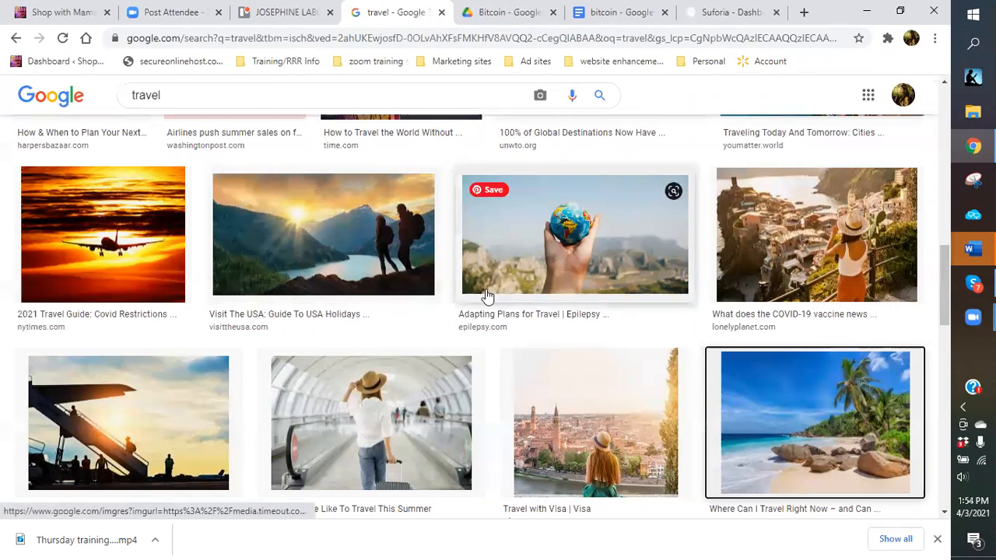
Scroll back up the travel results and open a new browser tab.
scroll(450, 293, up, 4)
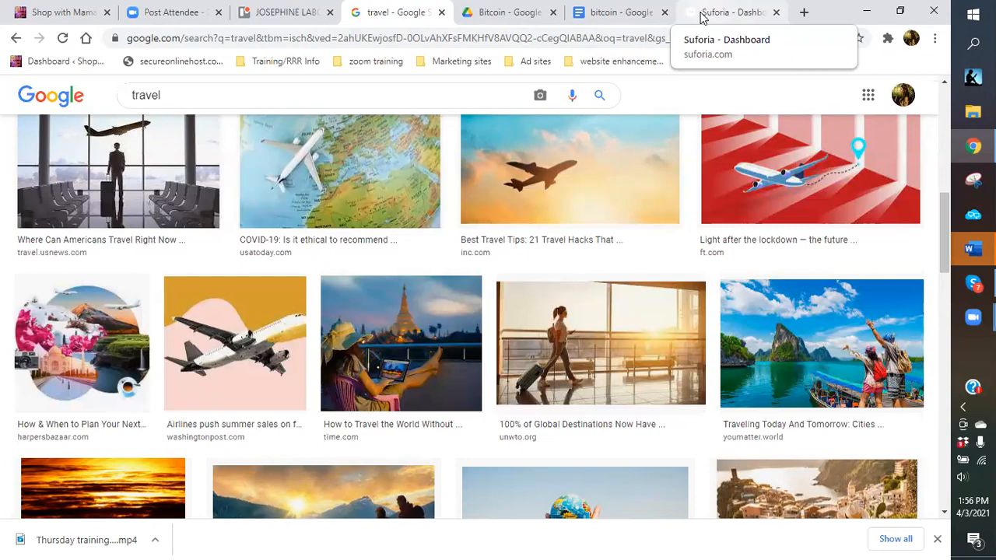
click(804, 14)
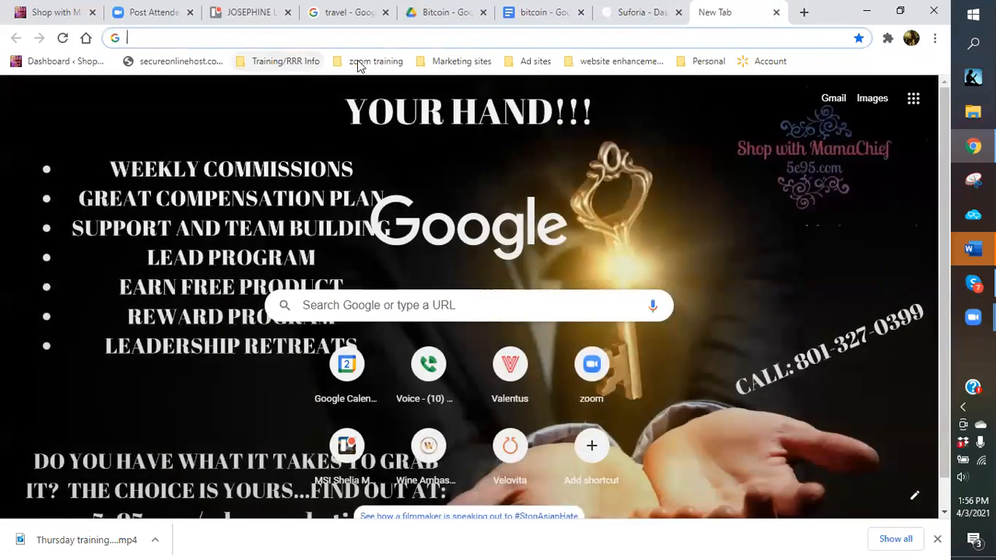
Open 'Member & Affiliate Account Page | Computta.com' from the Marketing sites bookmarks.
click(449, 65)
mouse_move(452, 99)
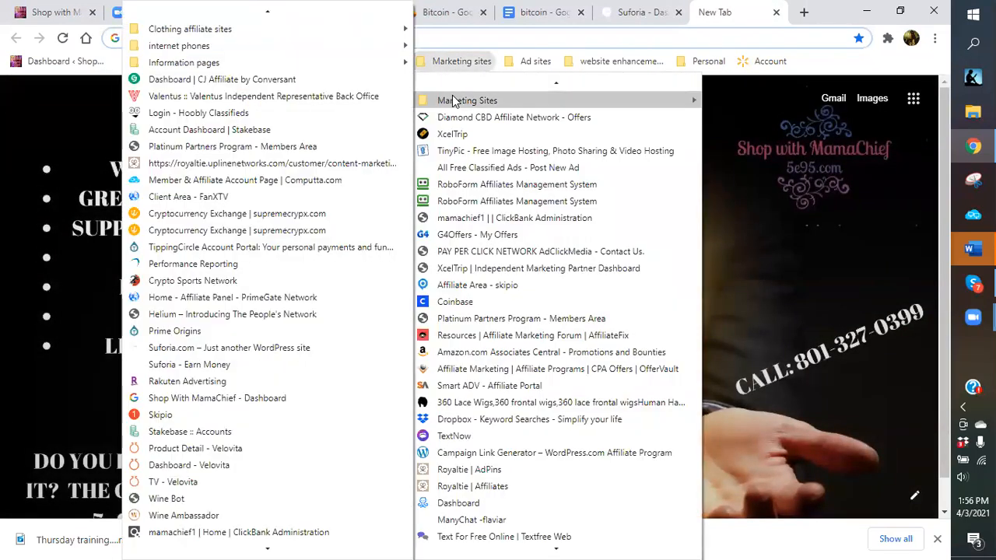
click(218, 180)
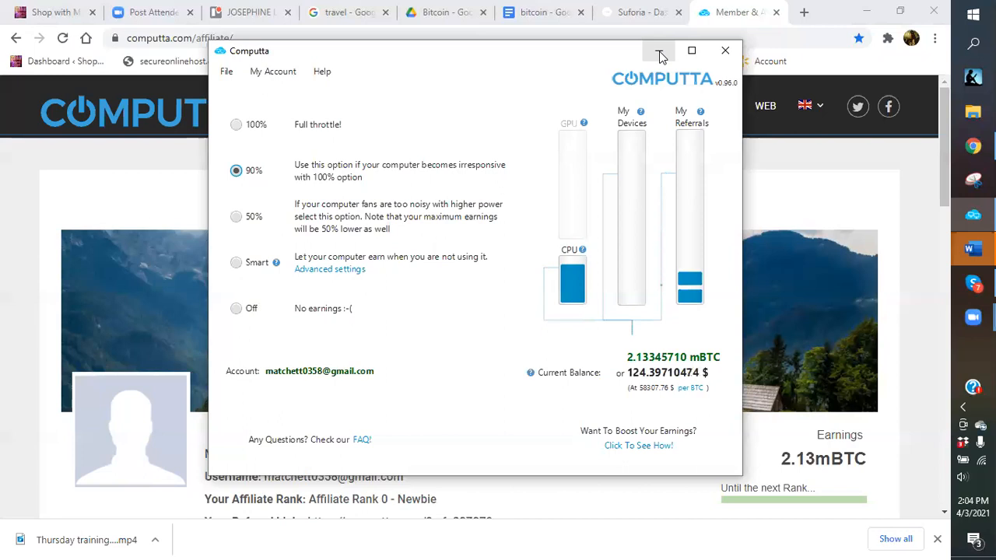
Minimize the Computta miner app, scroll the affiliate page, and go to My Referrals.
click(659, 52)
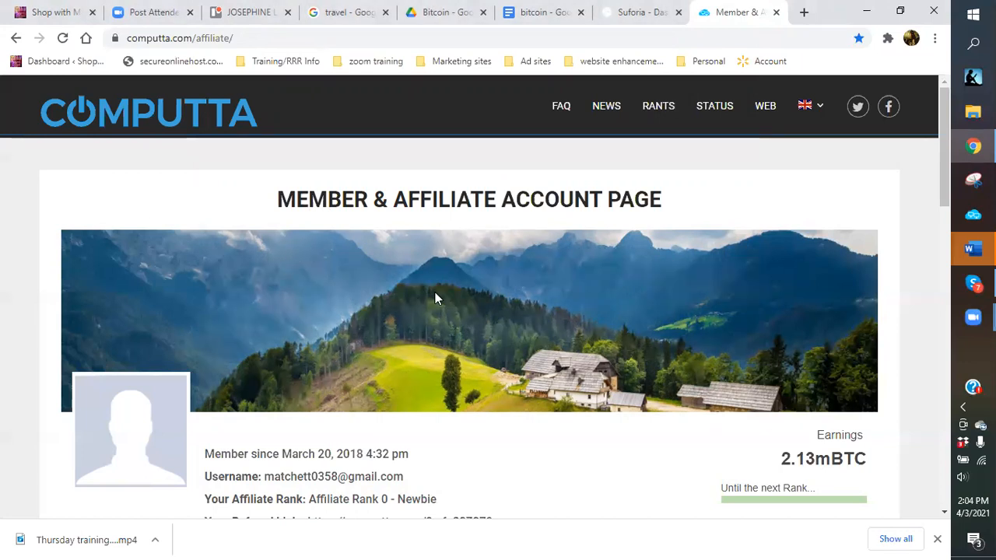
scroll(344, 235, down, 3)
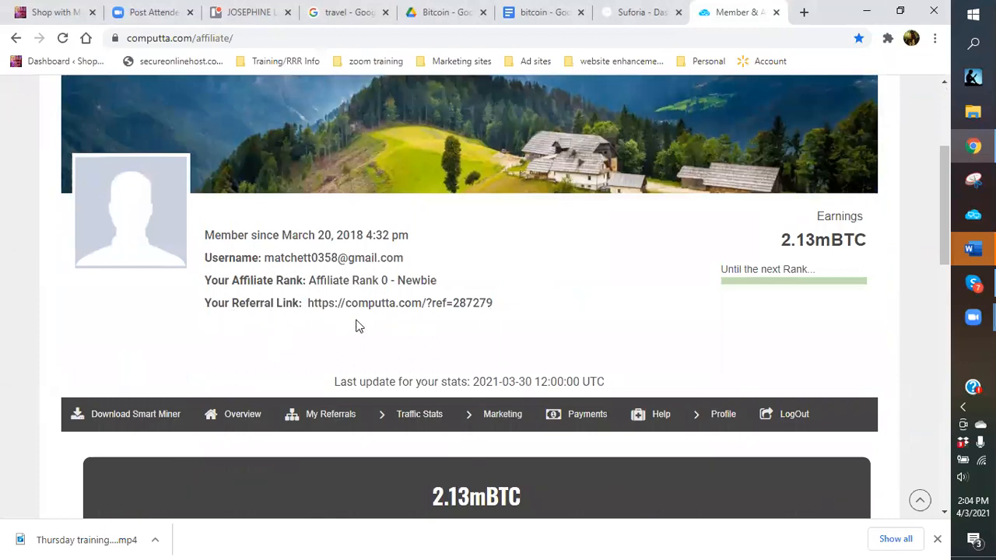
scroll(338, 321, down, 1)
click(338, 343)
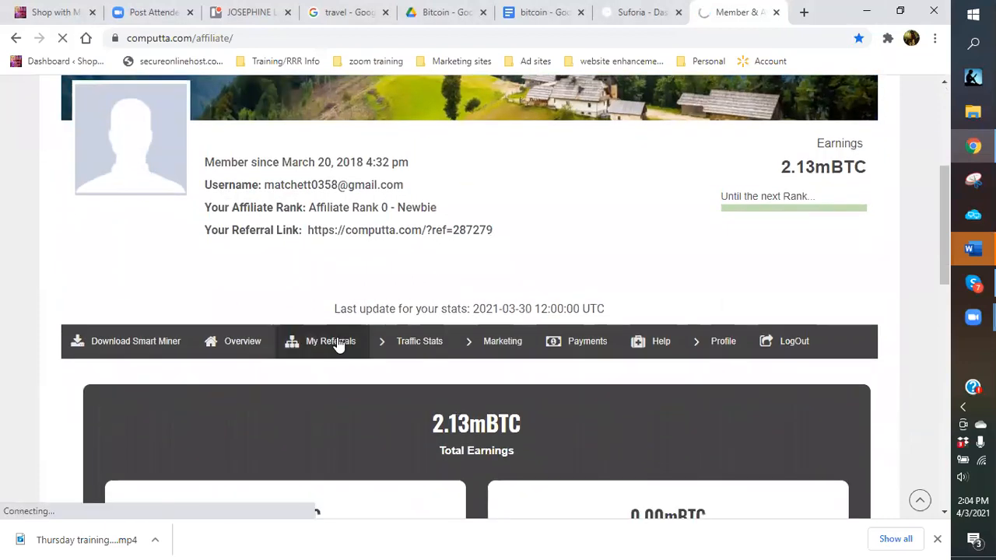
Translate the Computta referral page into English and scroll through the multi-level My Referrals table.
scroll(403, 324, down, 7)
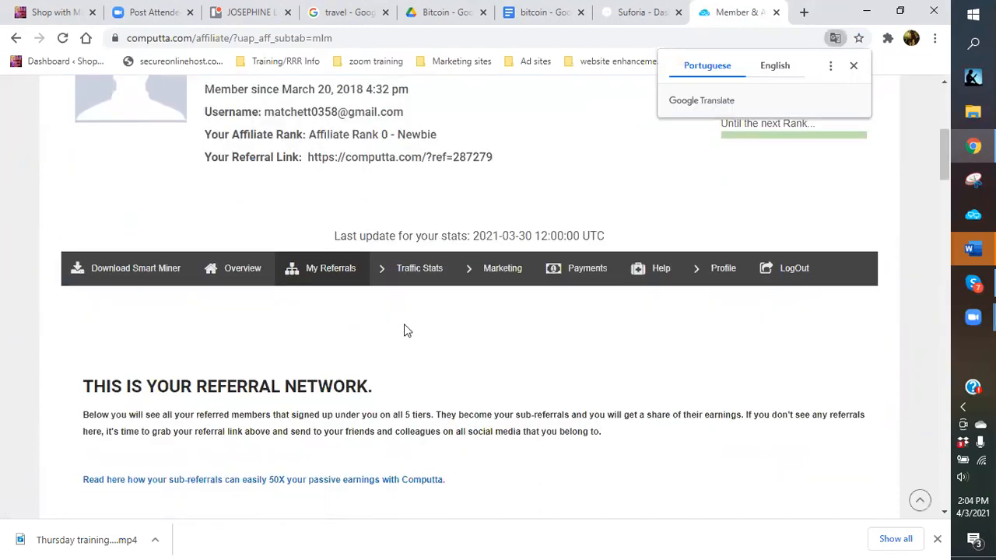
click(773, 66)
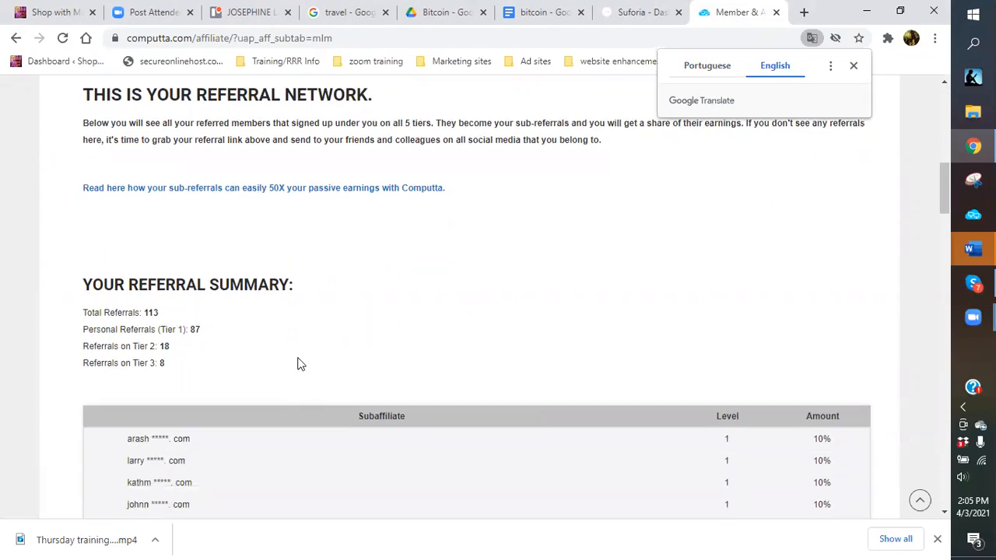
scroll(304, 350, down, 3)
scroll(305, 346, down, 1)
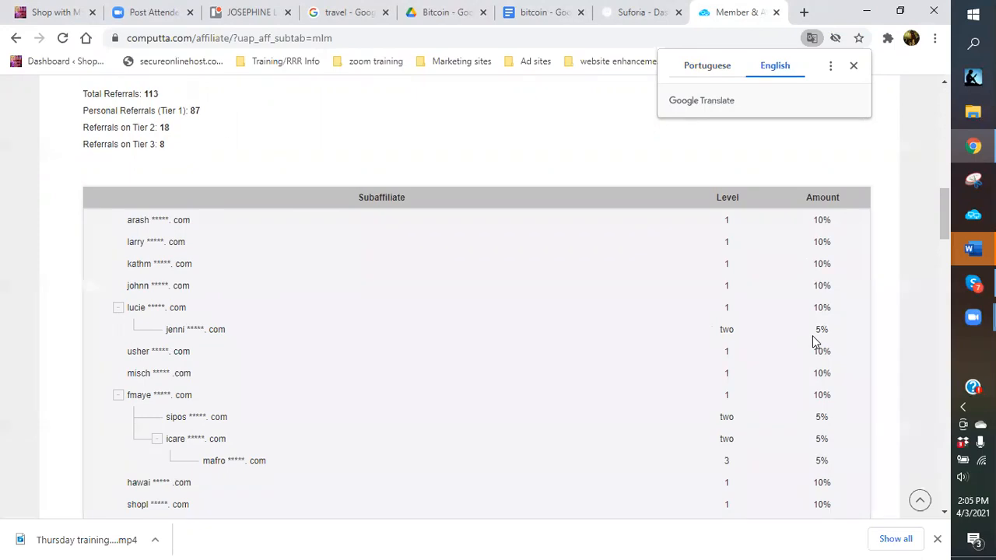
scroll(792, 330, down, 2)
scroll(786, 327, down, 2)
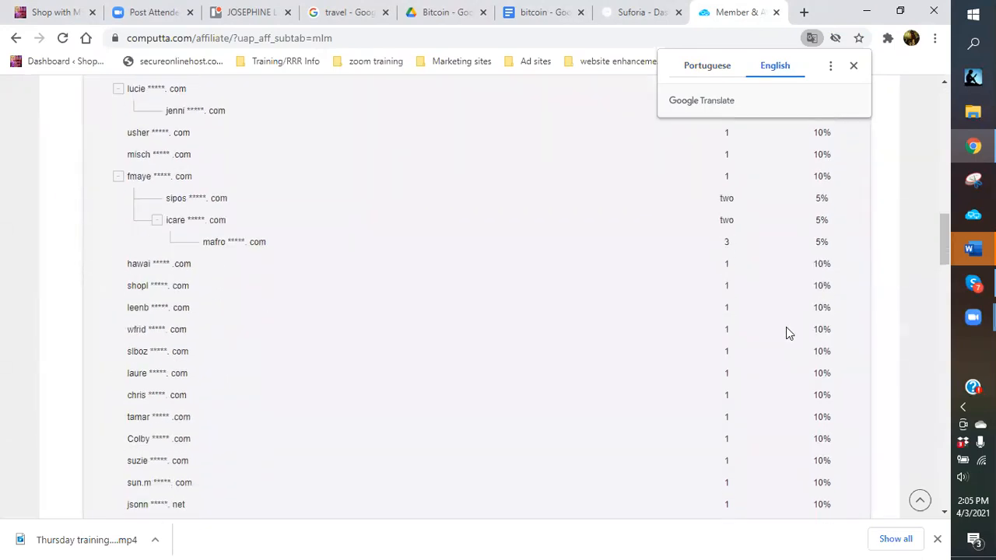
scroll(776, 310, up, 1)
scroll(793, 264, down, 1)
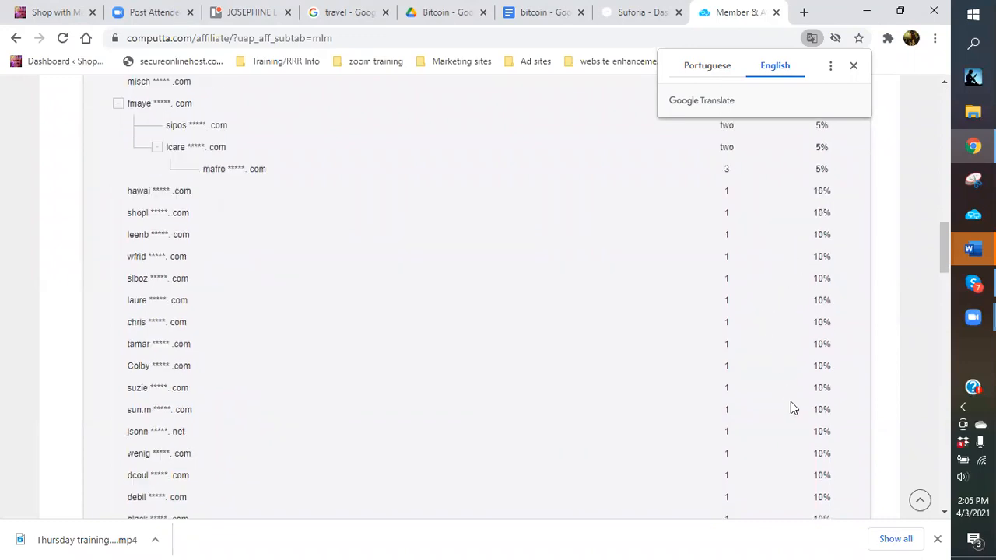
scroll(790, 402, down, 2)
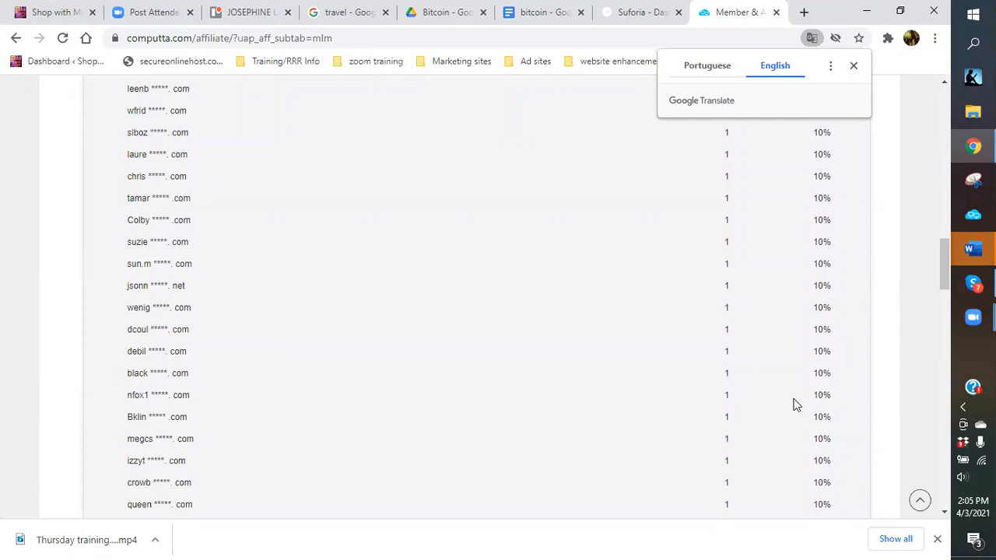
scroll(793, 405, up, 5)
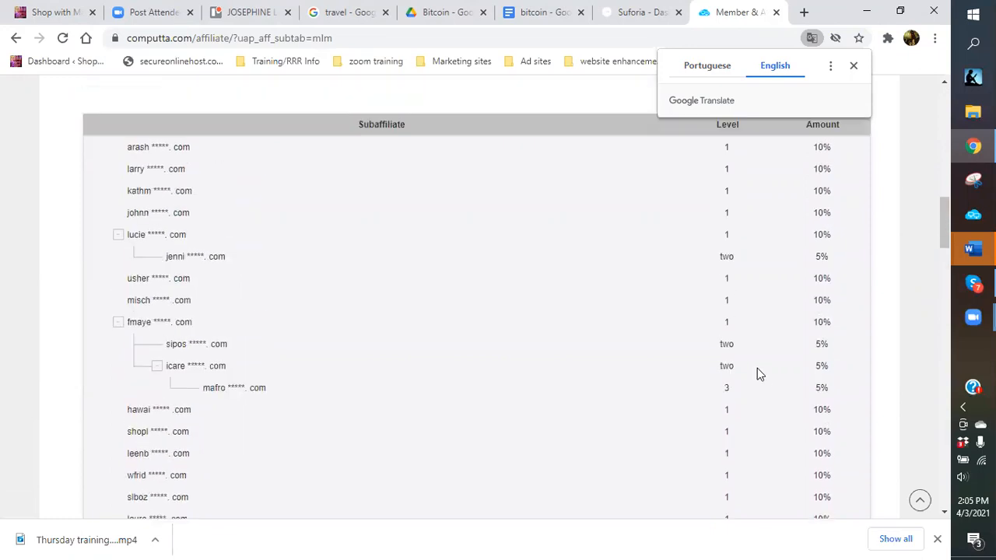
scroll(791, 375, down, 12)
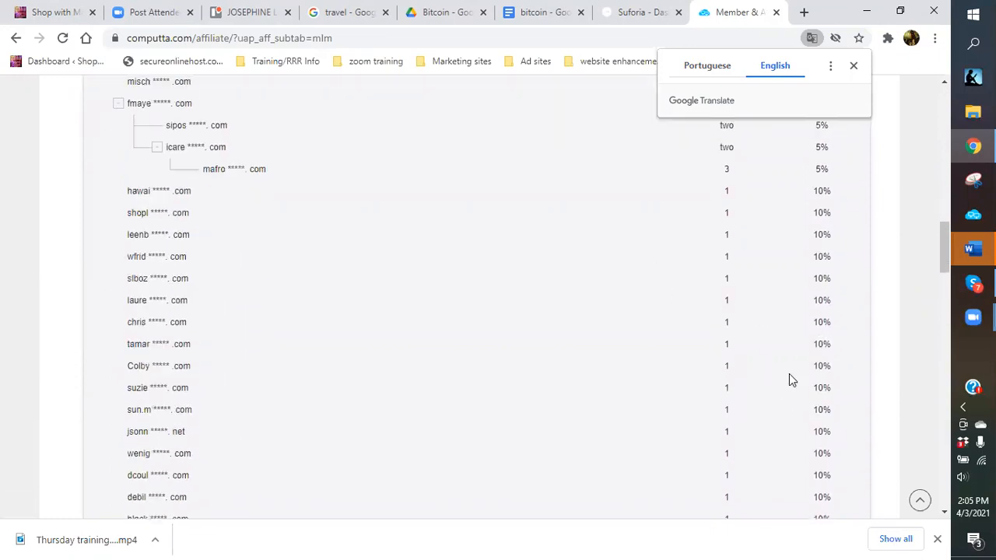
scroll(789, 375, down, 2)
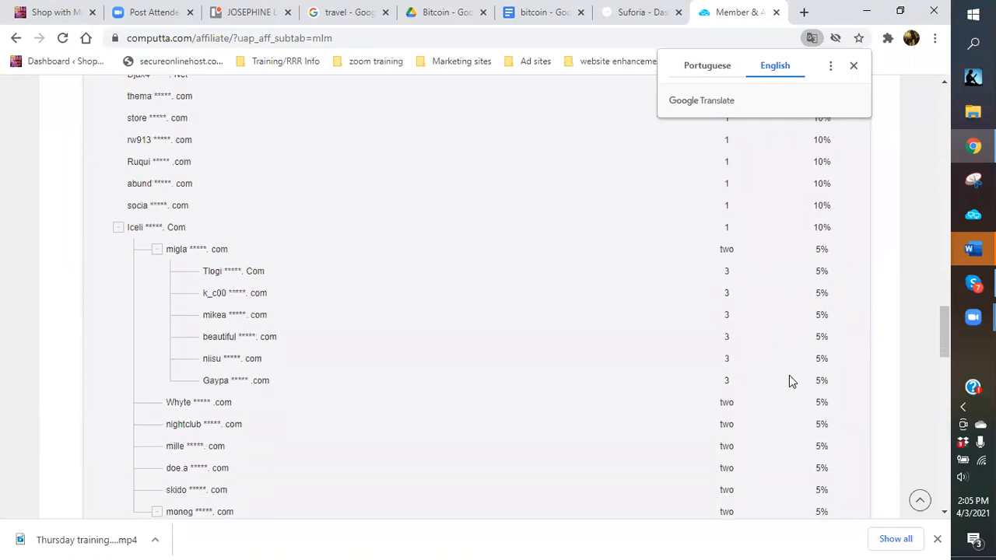
scroll(789, 376, down, 7)
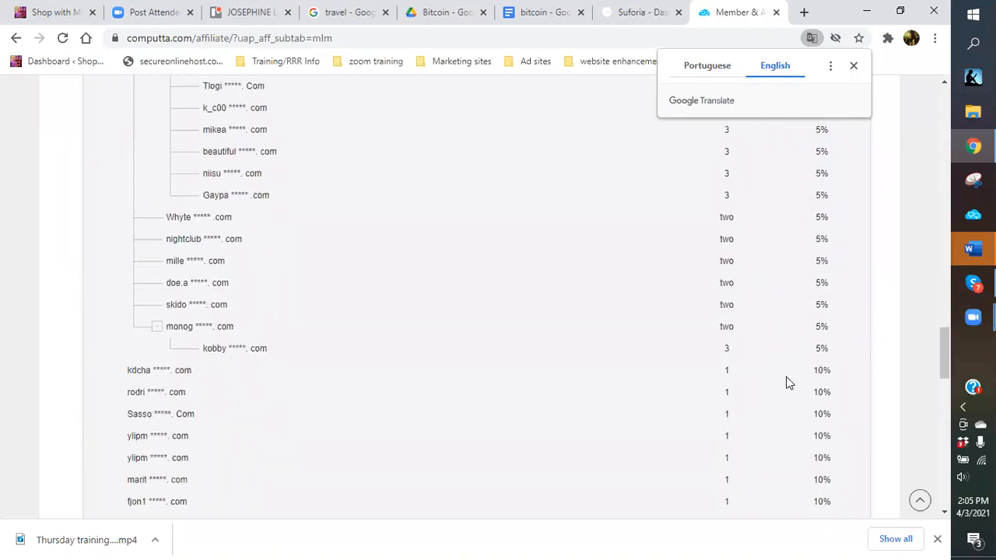
scroll(786, 382, down, 8)
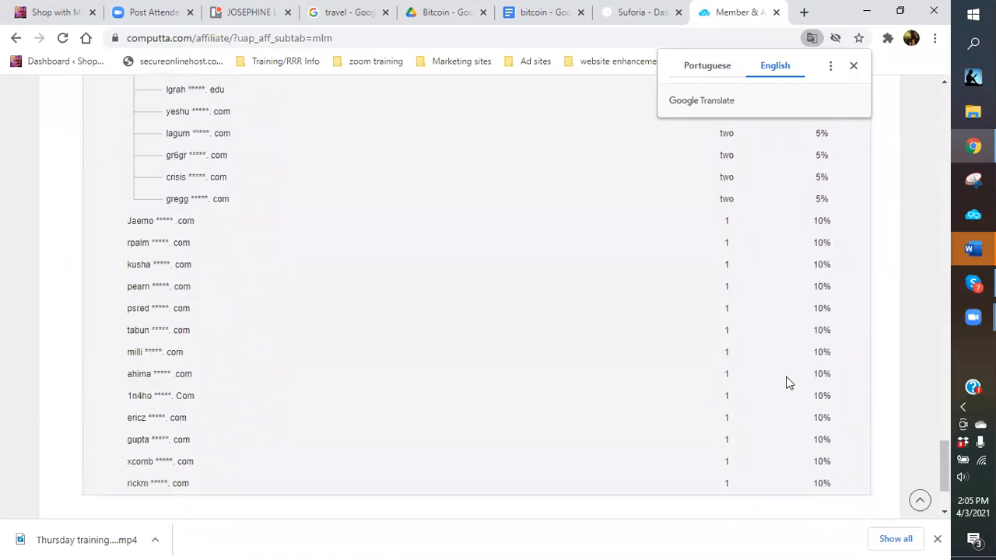
scroll(774, 379, up, 11)
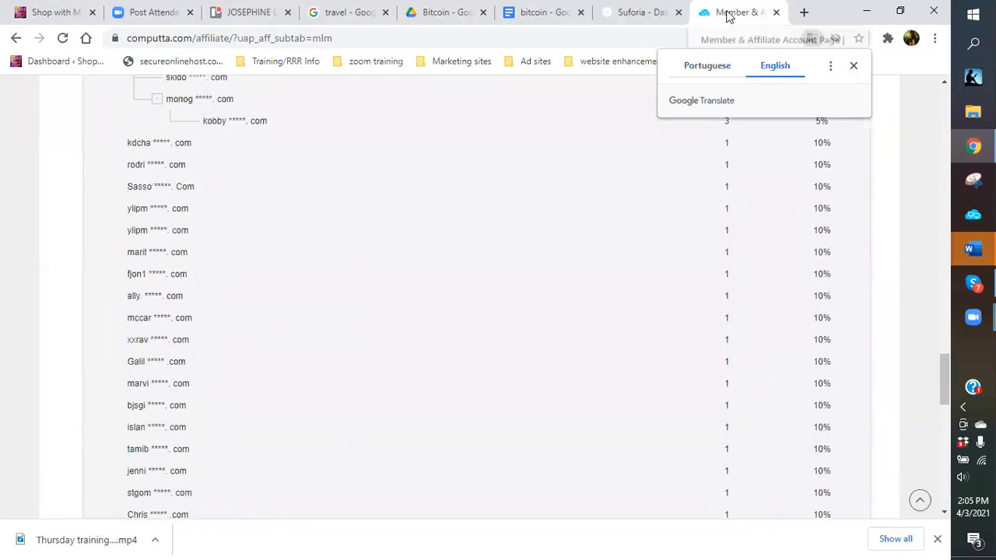
Dismiss the translation offer, scroll back to the top, and switch to the bitcoin ad document.
click(853, 67)
scroll(571, 215, up, 10)
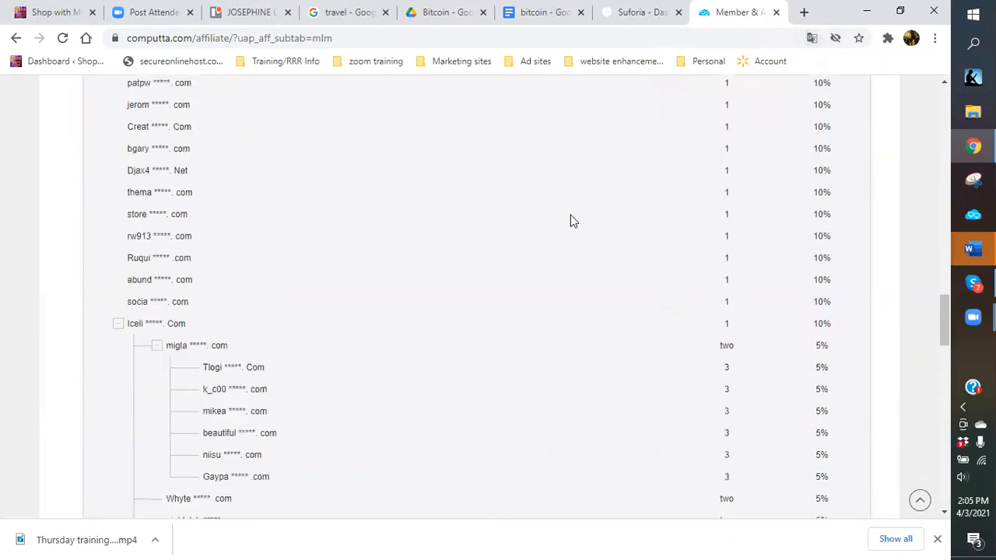
scroll(570, 215, up, 12)
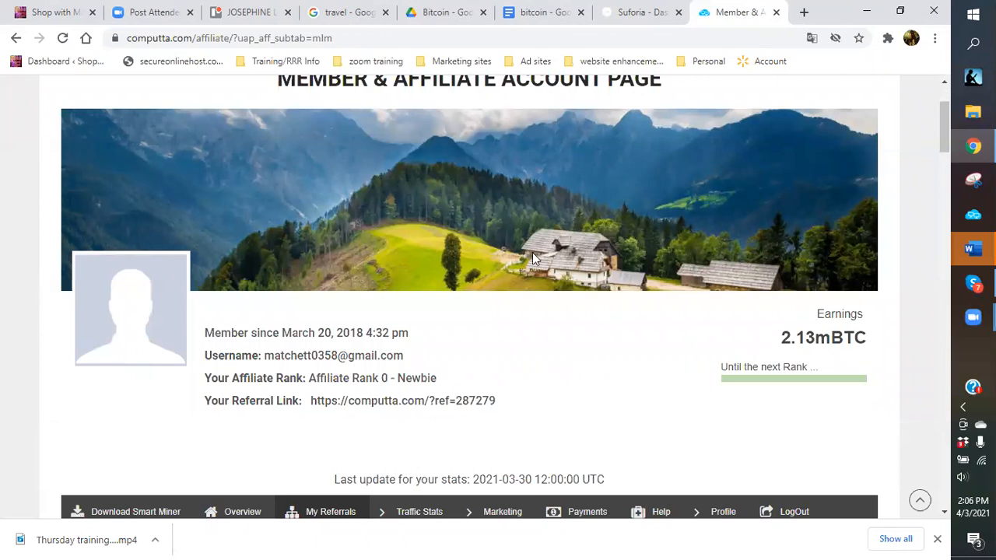
click(548, 20)
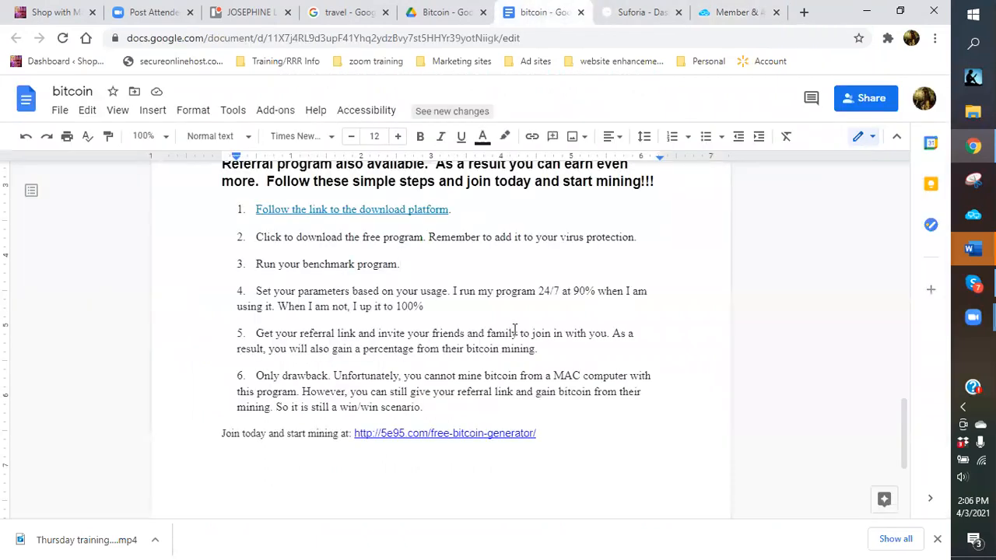
scroll(434, 363, up, 2)
scroll(434, 363, up, 2)
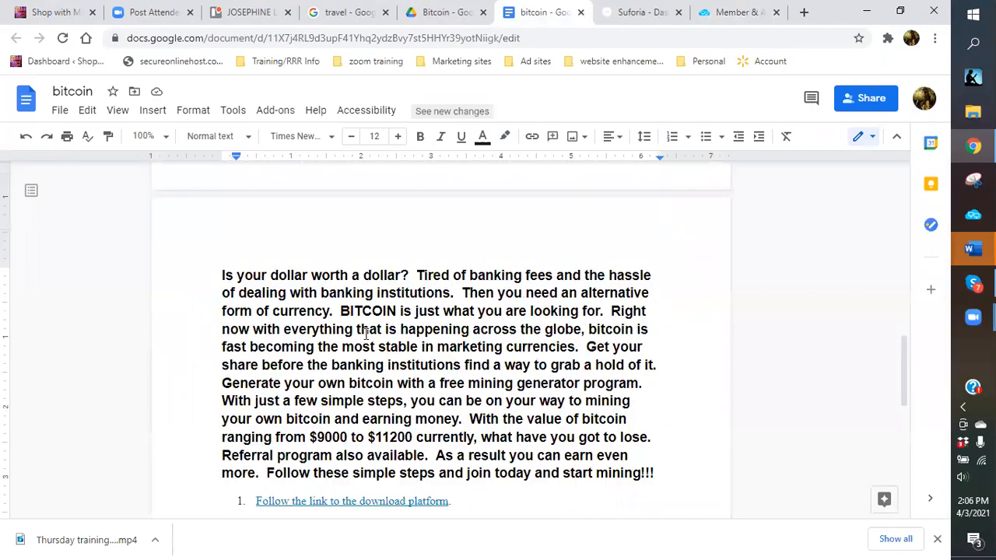
scroll(366, 334, up, 2)
scroll(366, 334, up, 10)
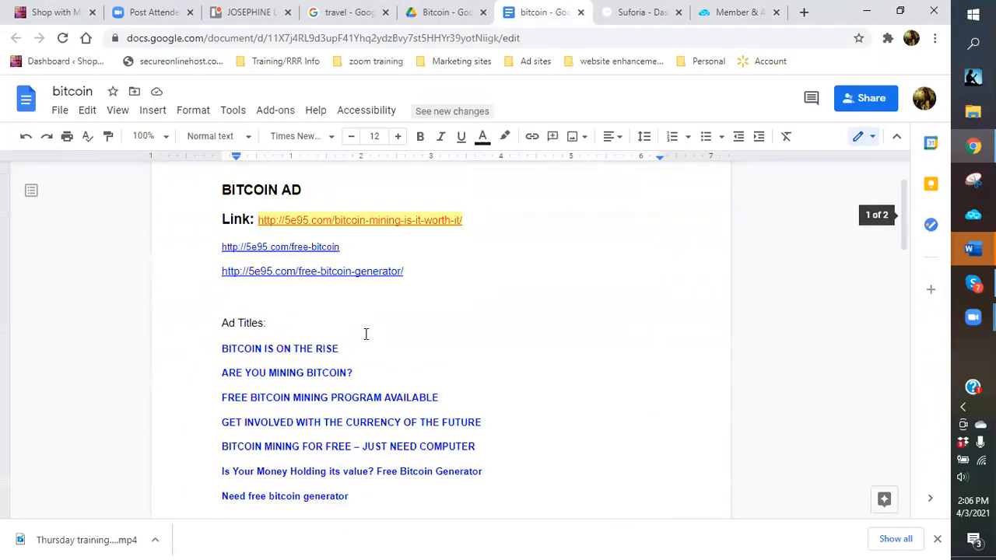
scroll(365, 334, down, 1)
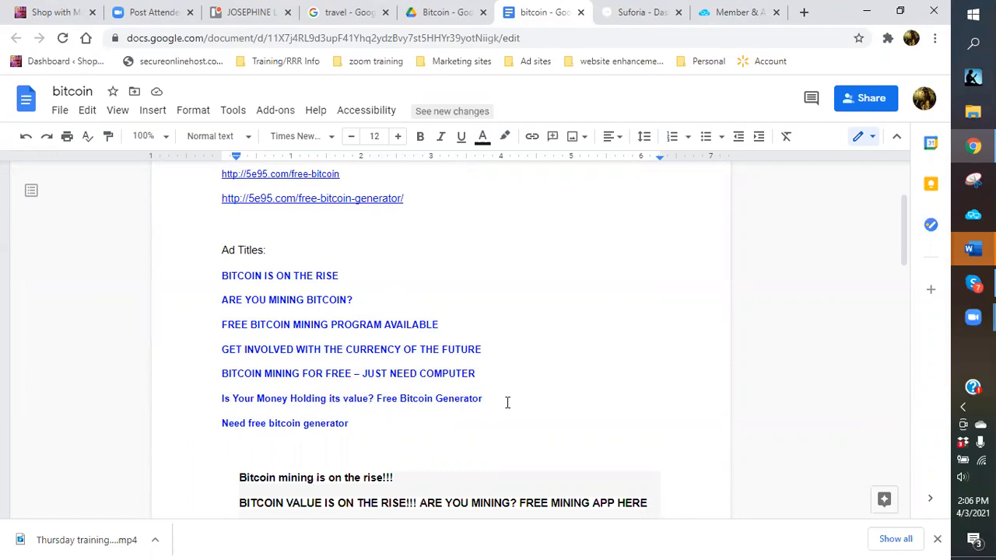
scroll(507, 402, down, 15)
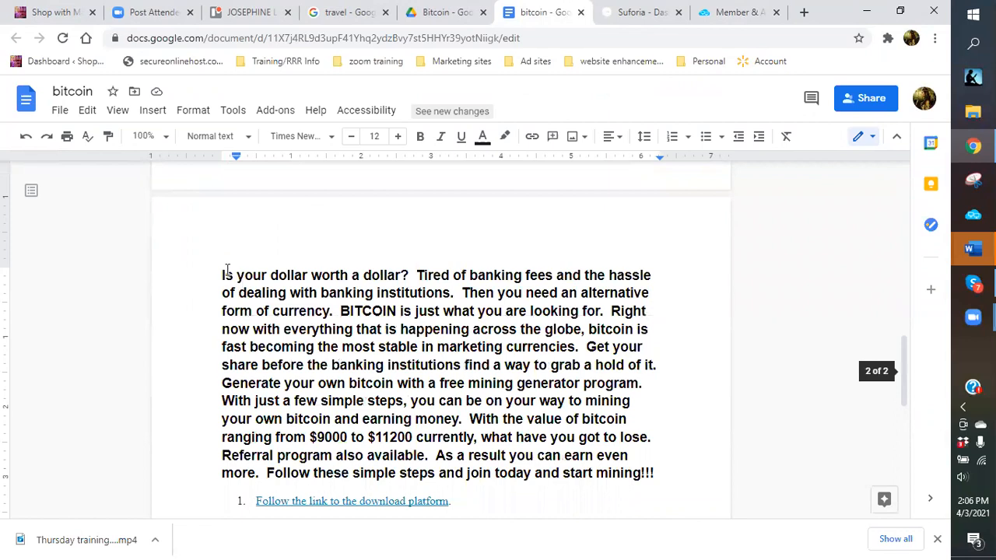
scroll(227, 270, down, 5)
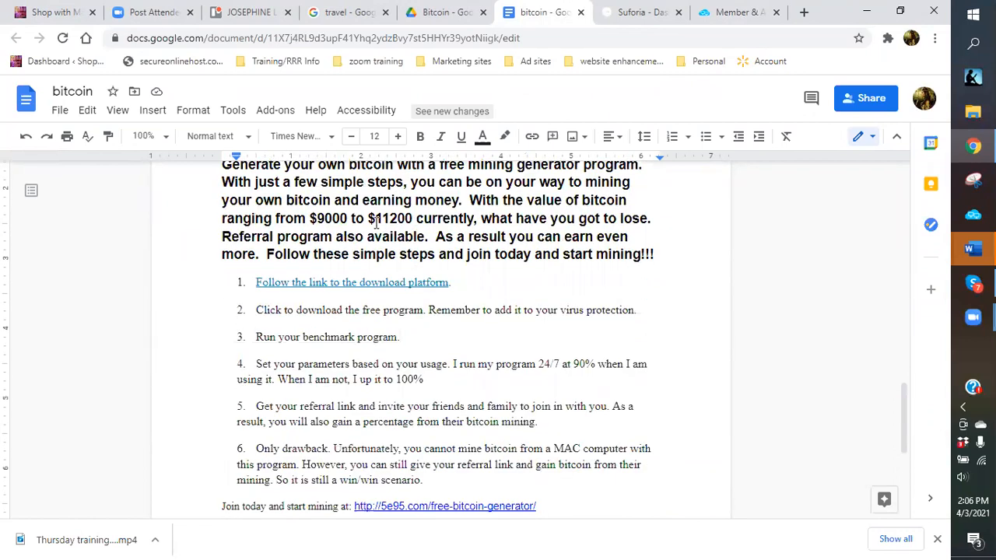
Replace the upper bitcoin value 11200 with 58000 in the intro paragraph.
drag(414, 219, 377, 219)
text(58)
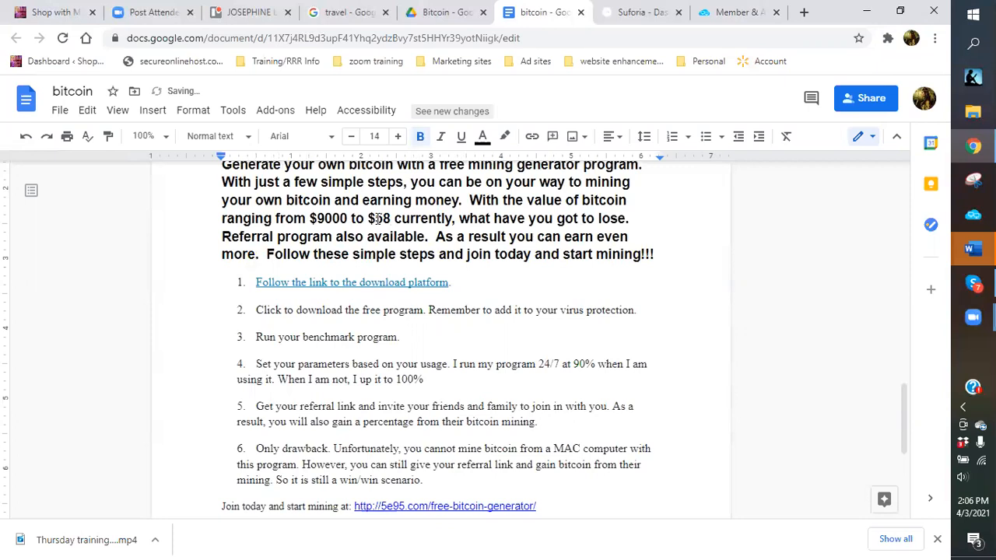
text(000)
click(489, 286)
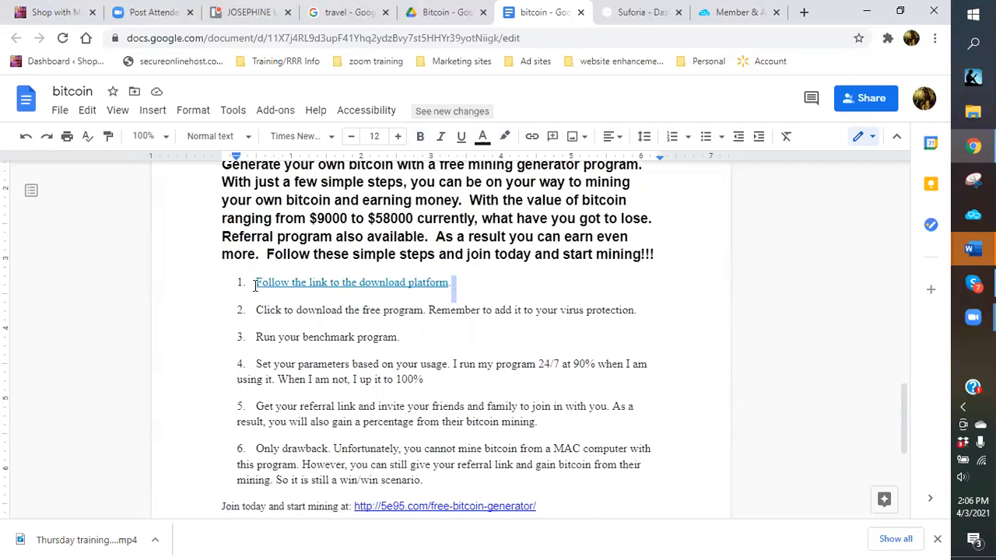
scroll(282, 290, down, 2)
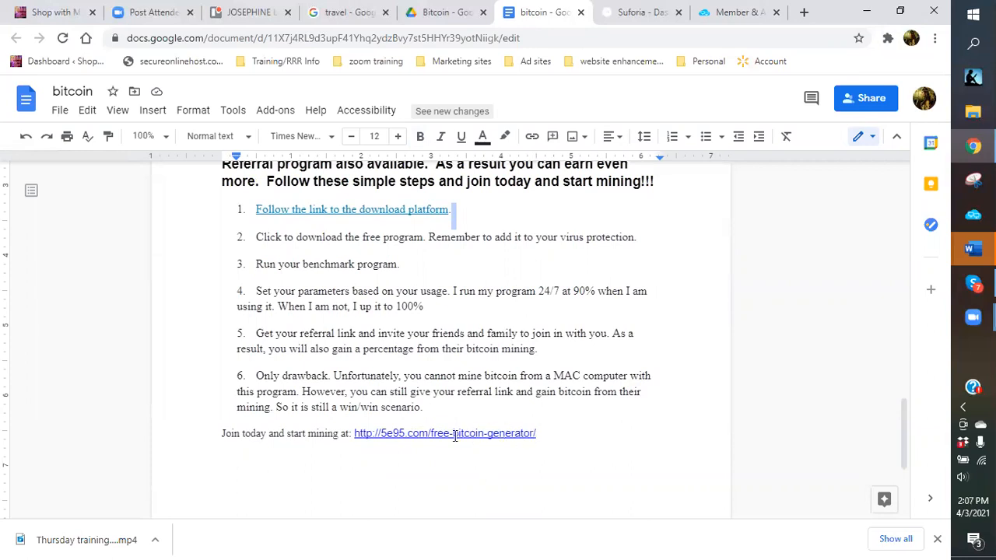
click(549, 437)
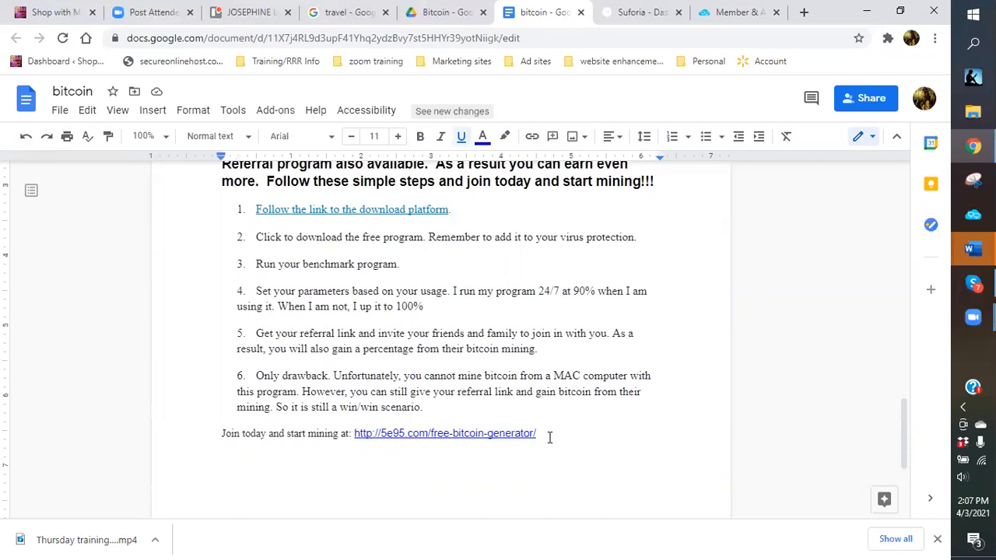
scroll(550, 438, down, 3)
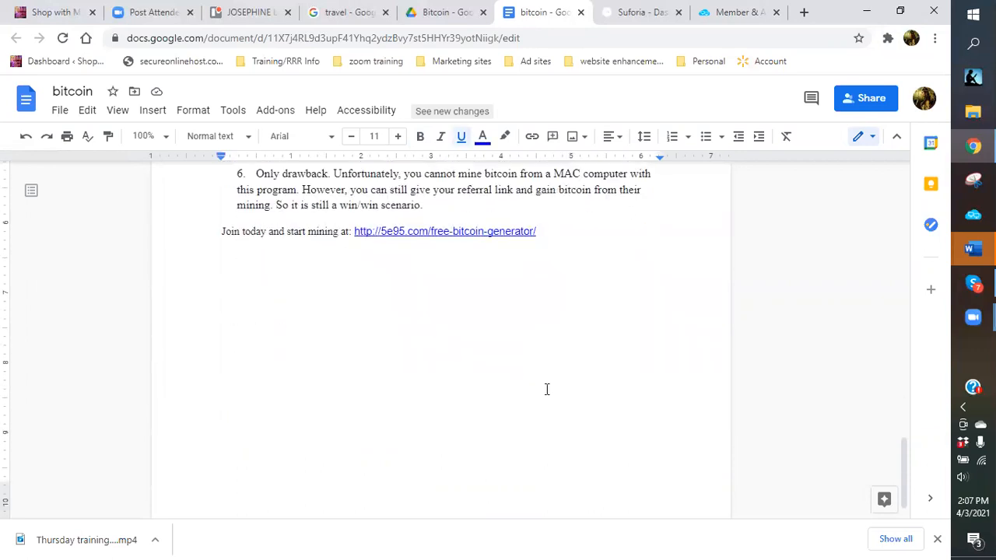
scroll(547, 389, up, 3)
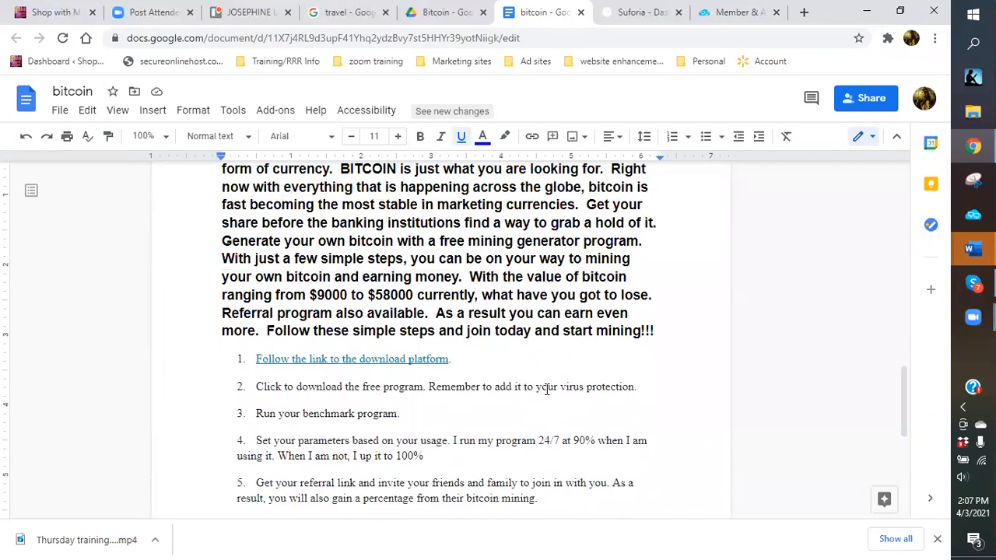
scroll(547, 389, up, 3)
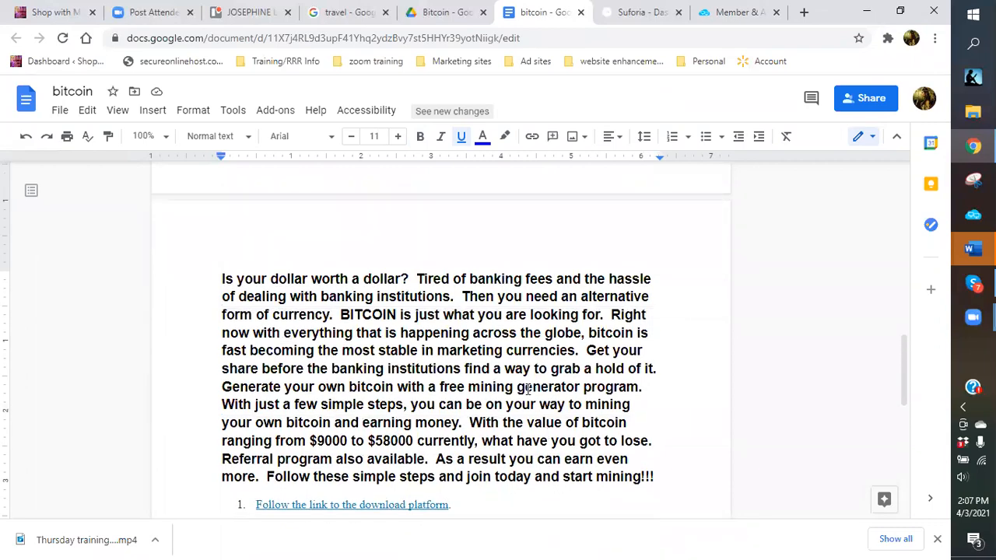
scroll(528, 389, down, 5)
scroll(527, 389, up, 2)
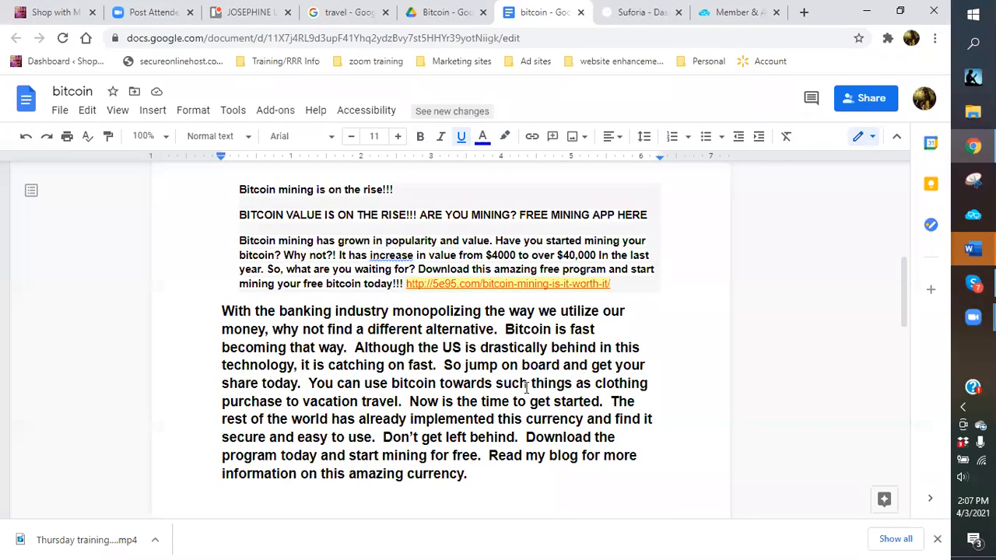
scroll(527, 386, up, 1)
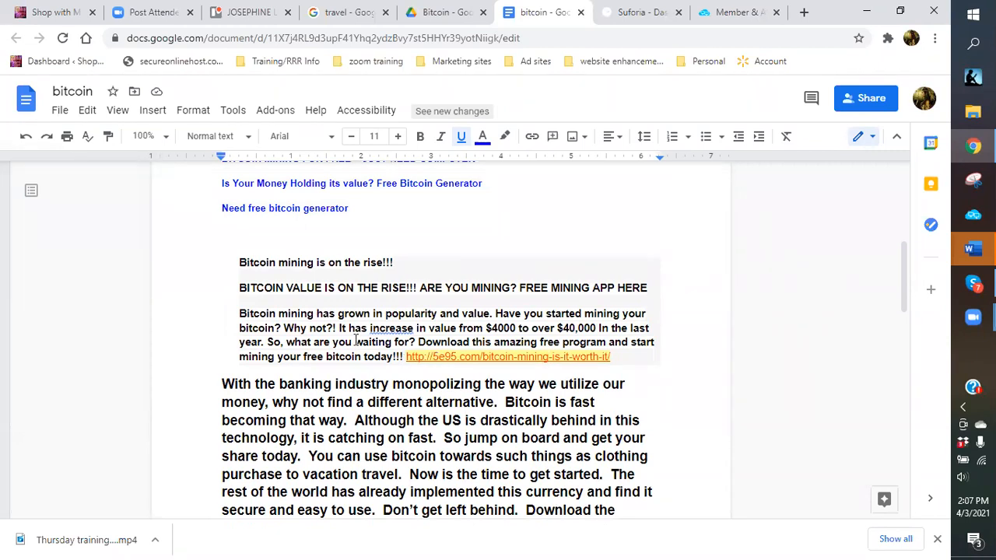
In the boxed blurb, change 'increase' to 'increased' and $40,000 to $50,000.
click(416, 328)
text(d)
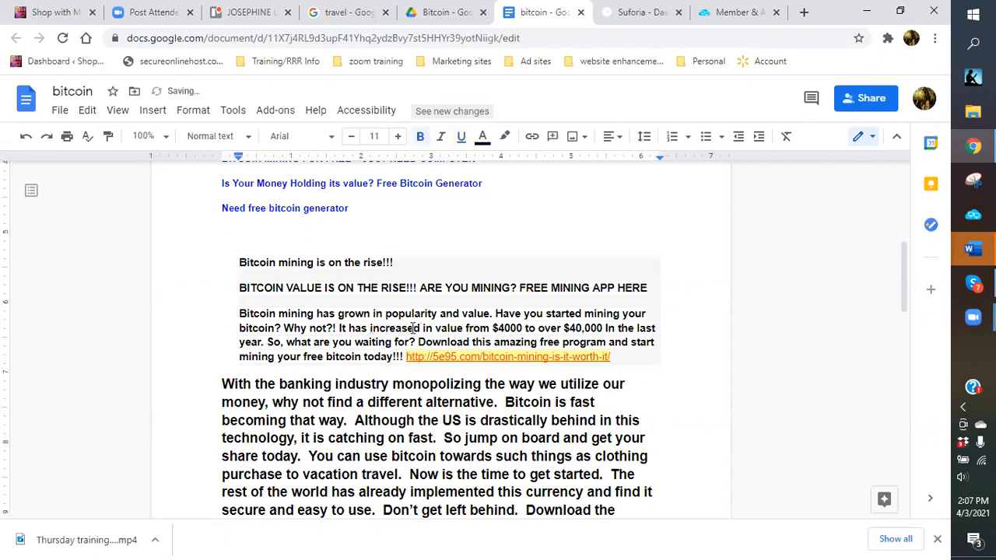
click(575, 329)
click(570, 334)
key(Delete)
text(5)
click(638, 354)
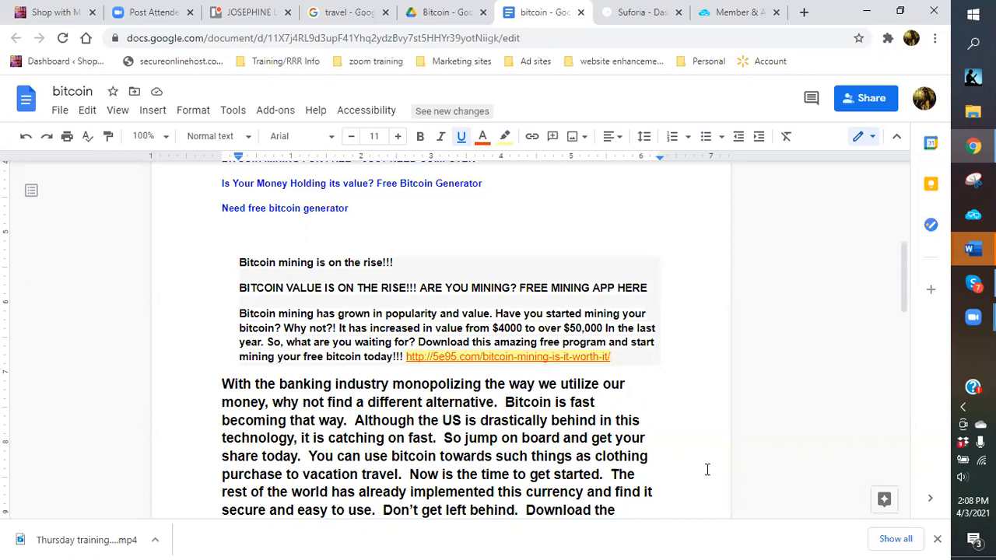
scroll(716, 404, down, 5)
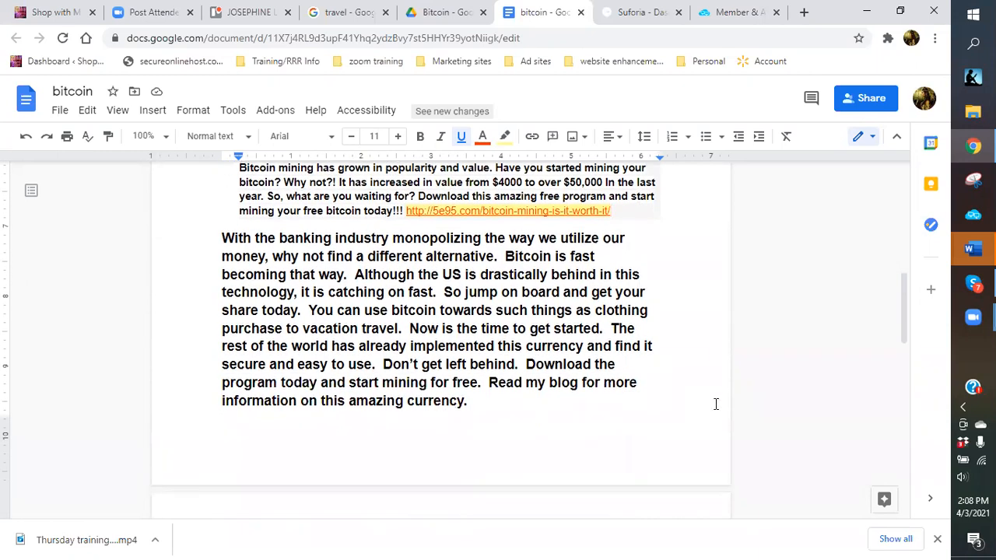
scroll(716, 404, down, 5)
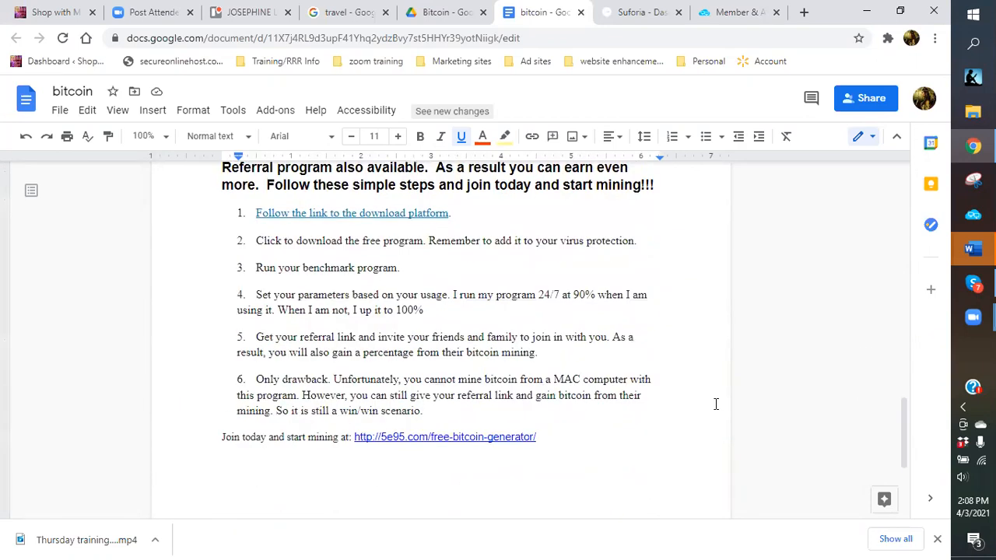
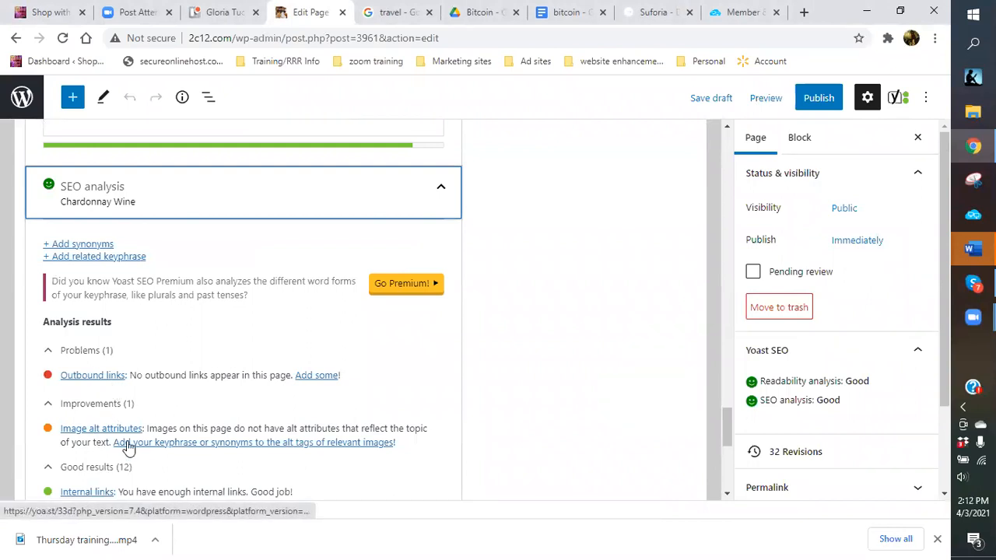
Scroll back to the top of the editor and open a new browser tab.
scroll(218, 422, up, 6)
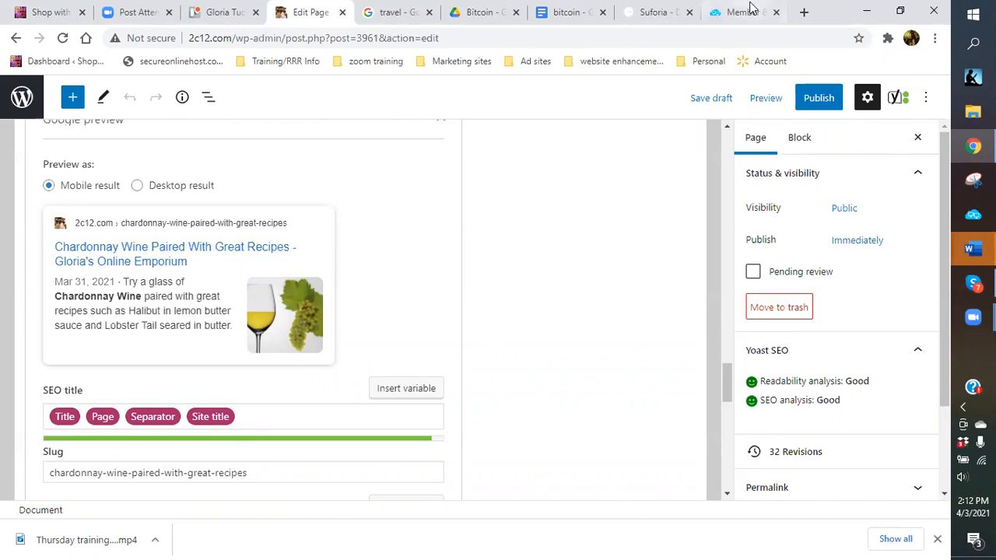
click(804, 12)
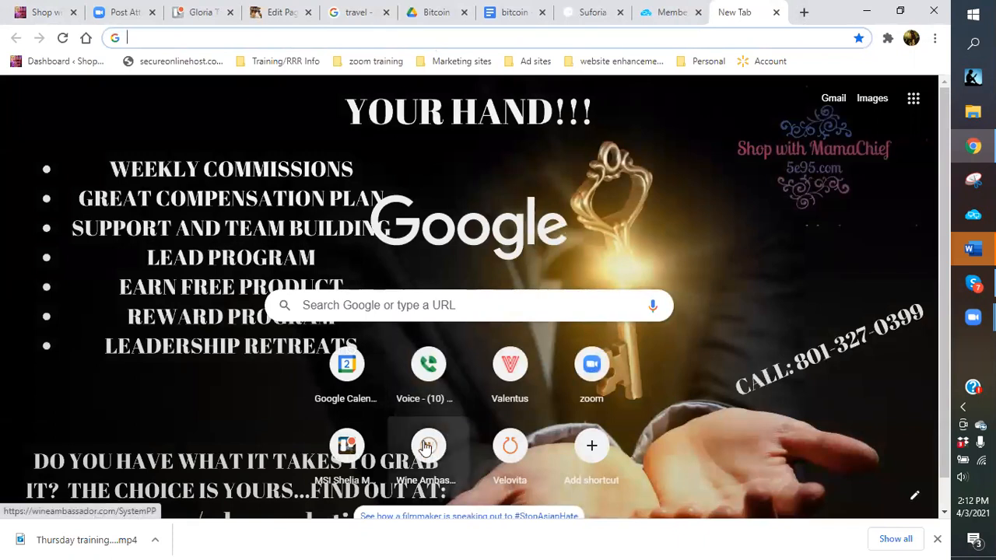
Sign in to Wine Ambassador, accept the terms, and select the My Website address before returning to WordPress.
click(443, 464)
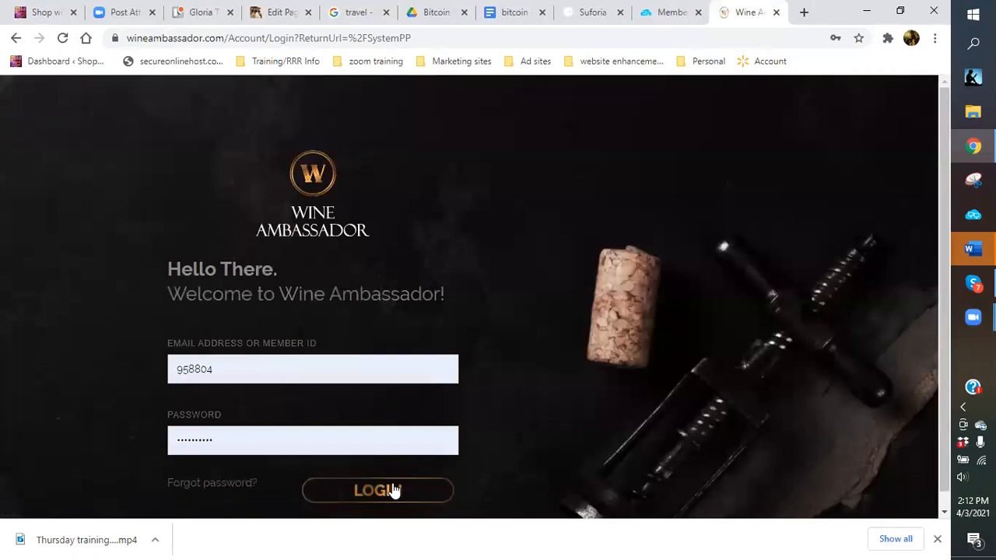
click(393, 490)
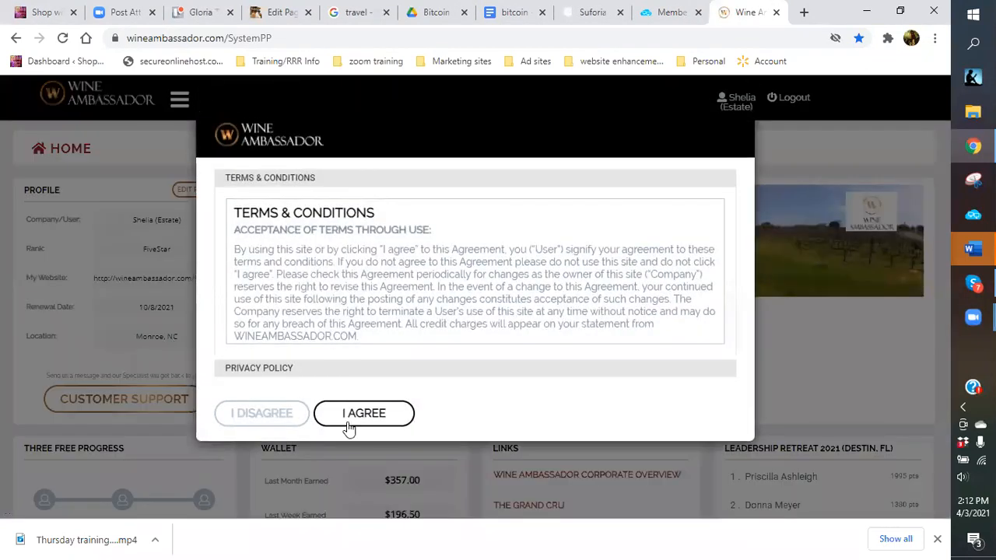
click(340, 418)
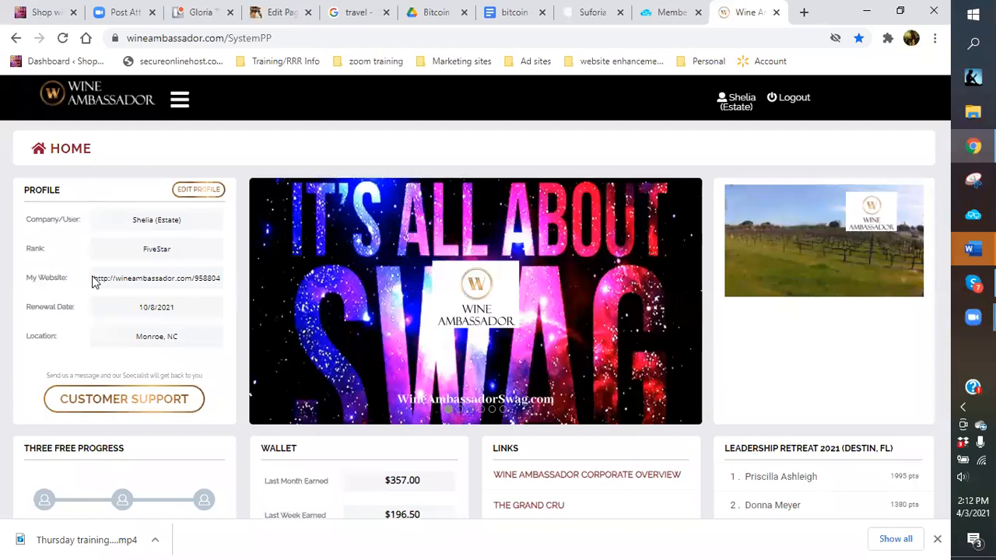
drag(94, 282, 220, 282)
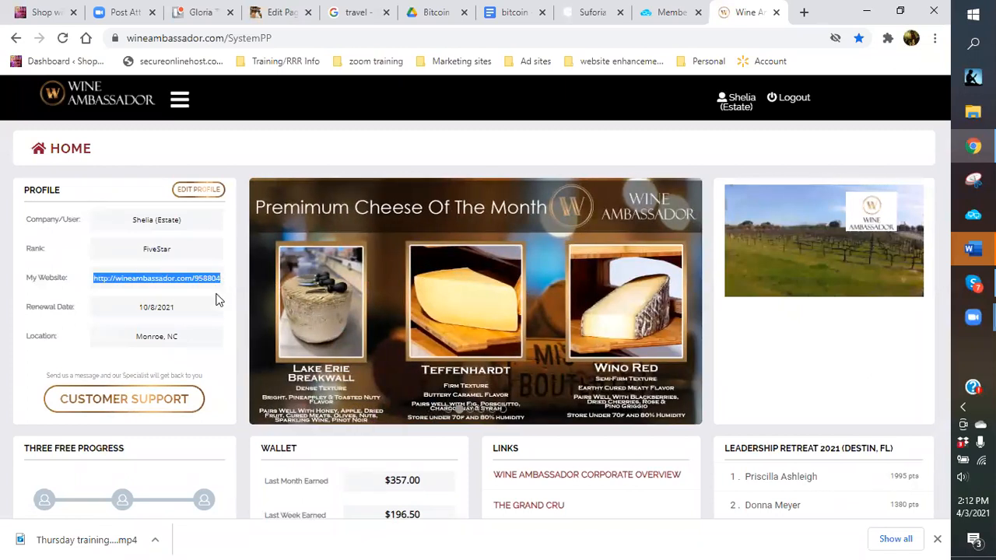
click(218, 300)
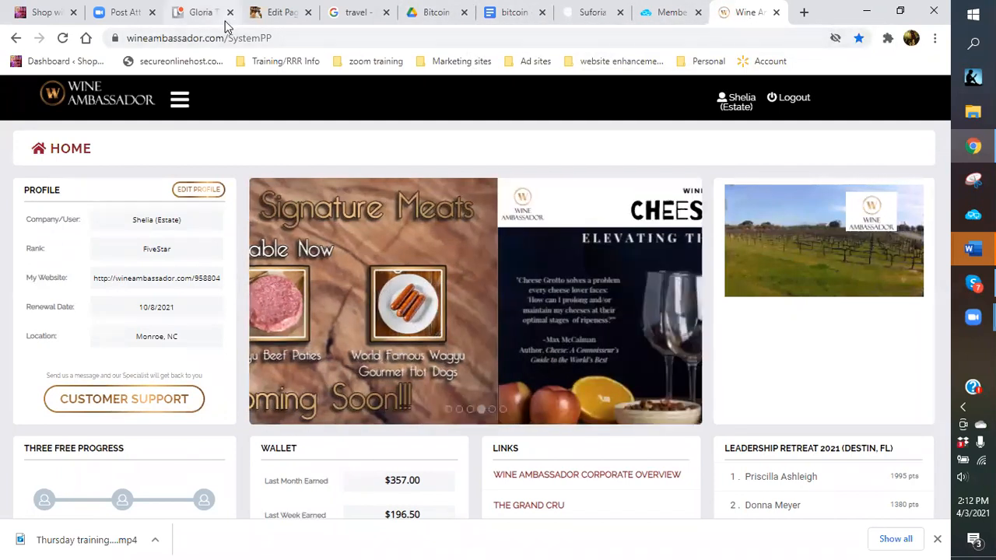
click(282, 13)
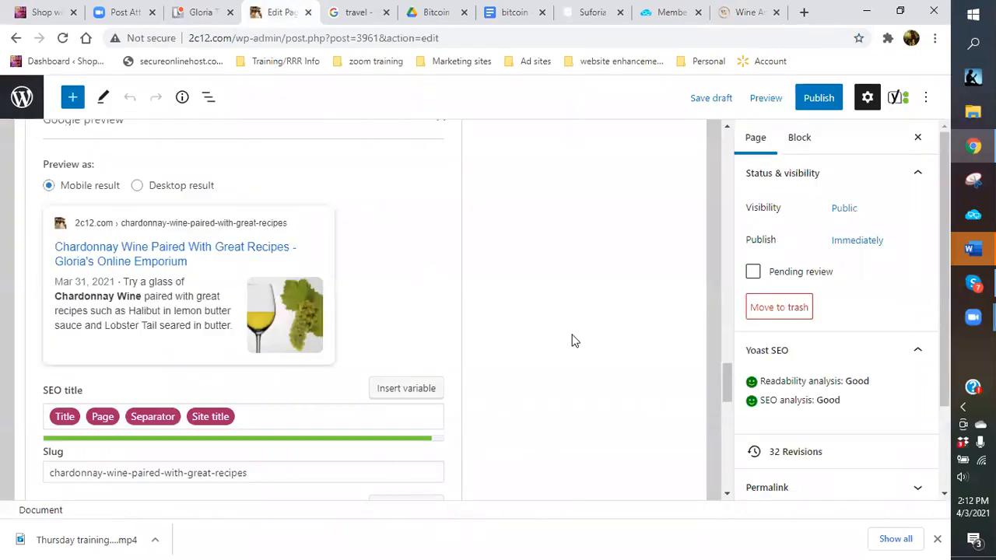
scroll(572, 341, up, 15)
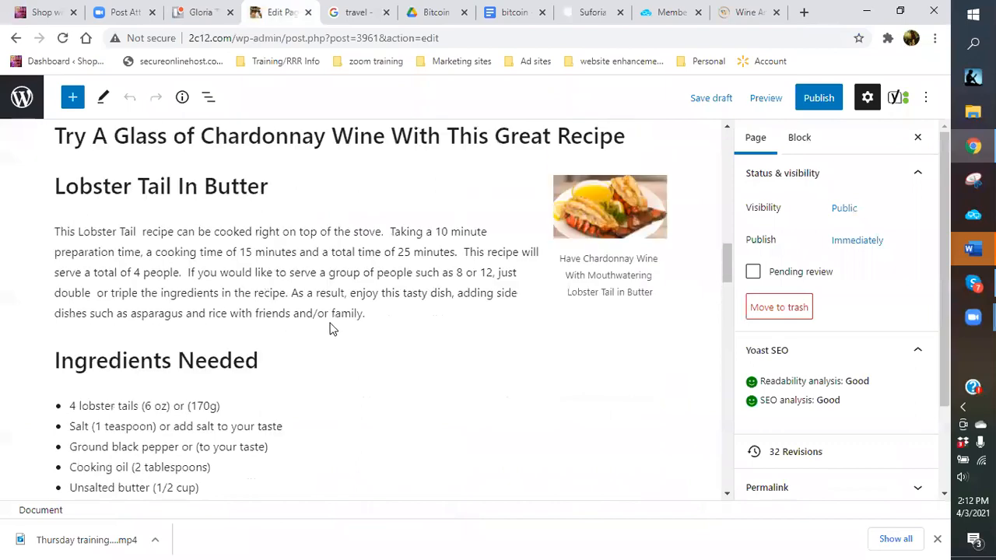
scroll(196, 255, up, 5)
scroll(196, 255, up, 10)
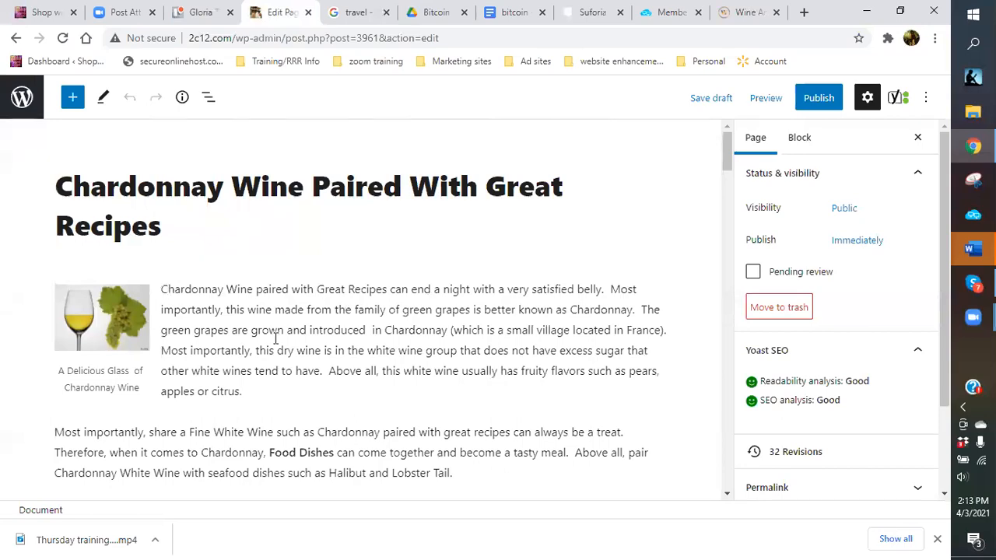
scroll(257, 335, down, 15)
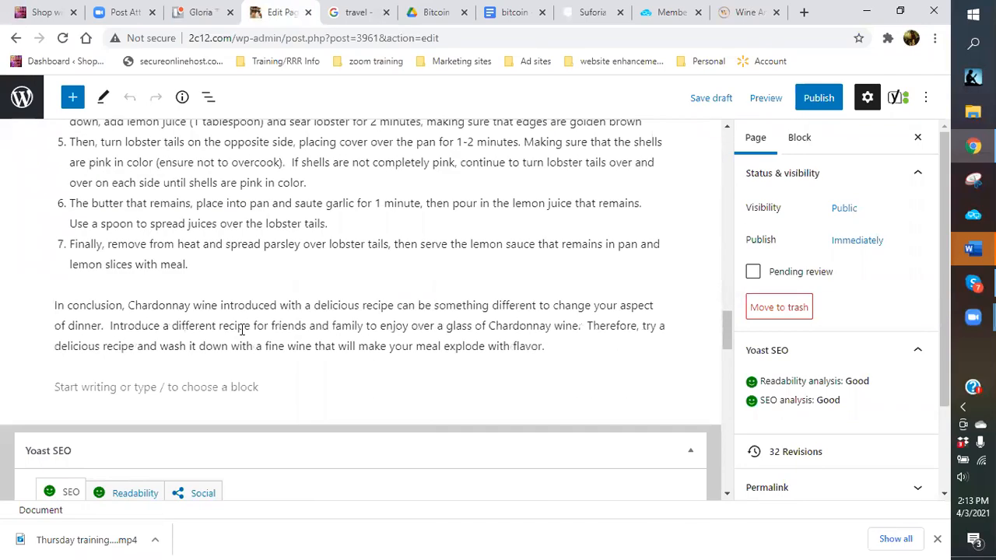
scroll(242, 328, down, 5)
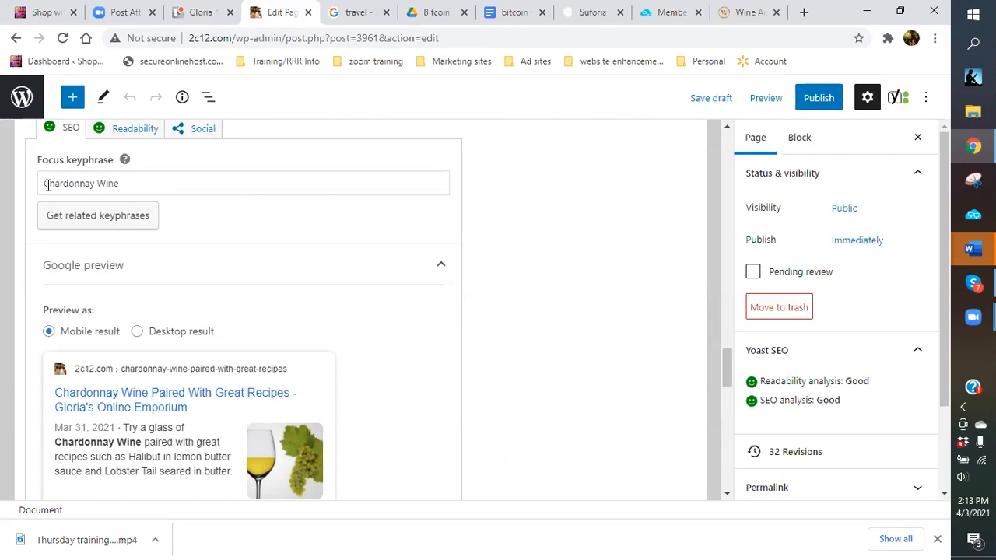
Change the Yoast focus keyphrase from 'Chardonnay Wine' to lowercase 'chardonnay wine'.
click(48, 184)
key(BackSpace)
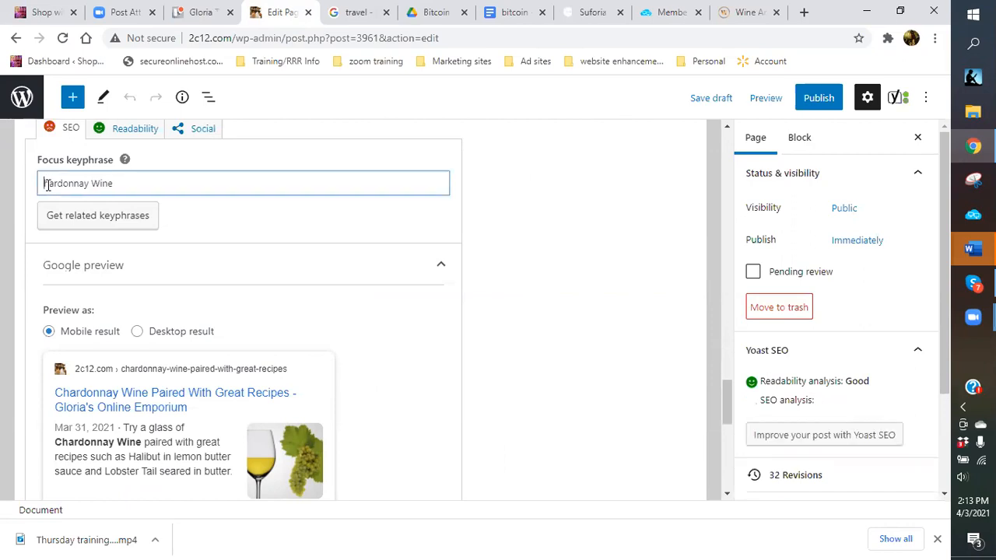
text(c)
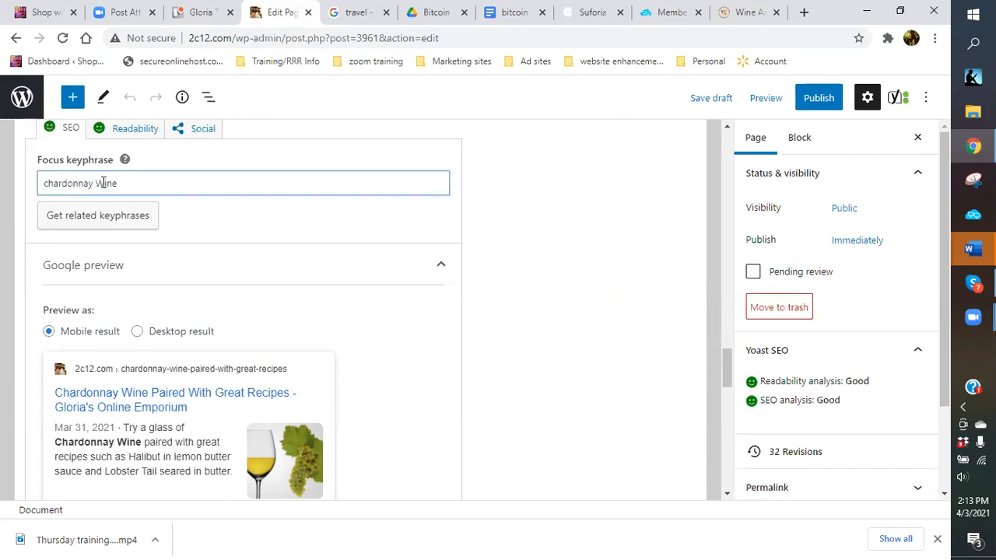
click(103, 183)
key(BackSpace)
text(w)
scroll(520, 246, up, 10)
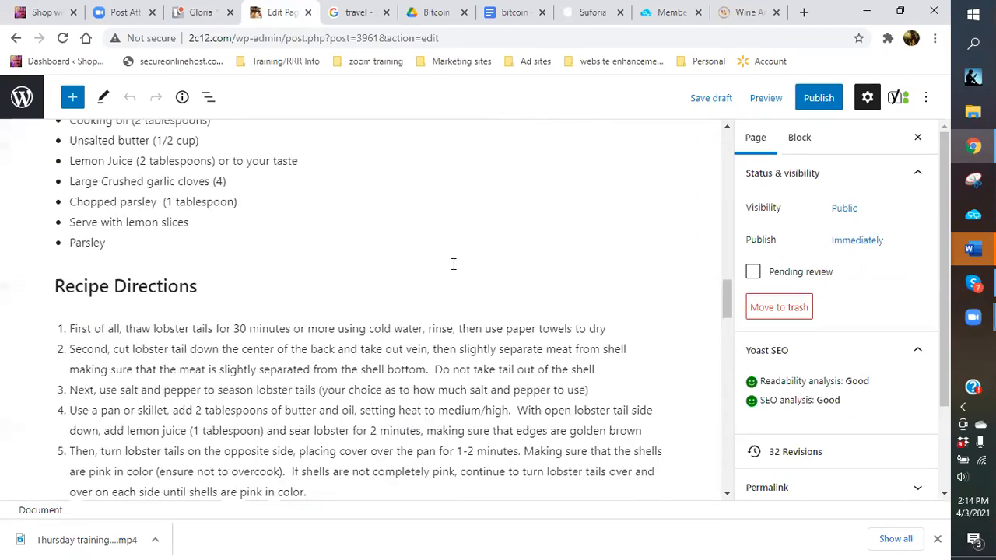
scroll(453, 264, up, 2)
scroll(350, 261, up, 10)
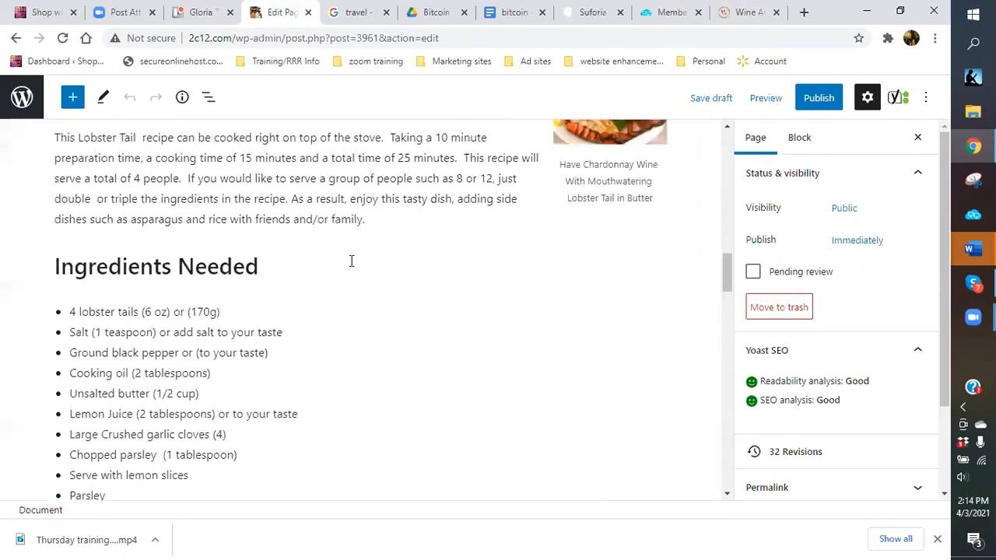
scroll(316, 271, up, 10)
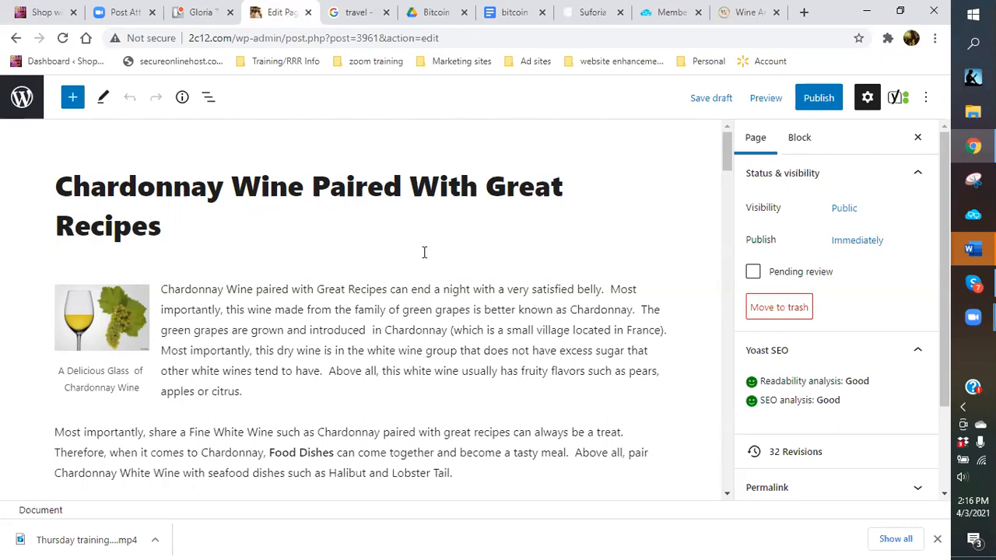
click(62, 39)
Reload the page editor to show the updated page.
click(63, 38)
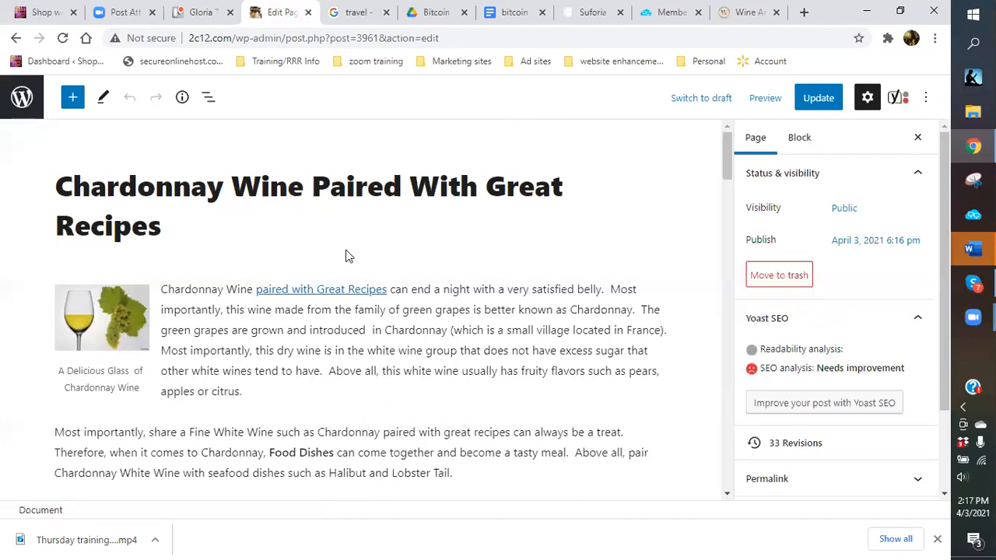
Set the 'paired with Great Recipes' link to open in a new tab.
scroll(329, 265, down, 2)
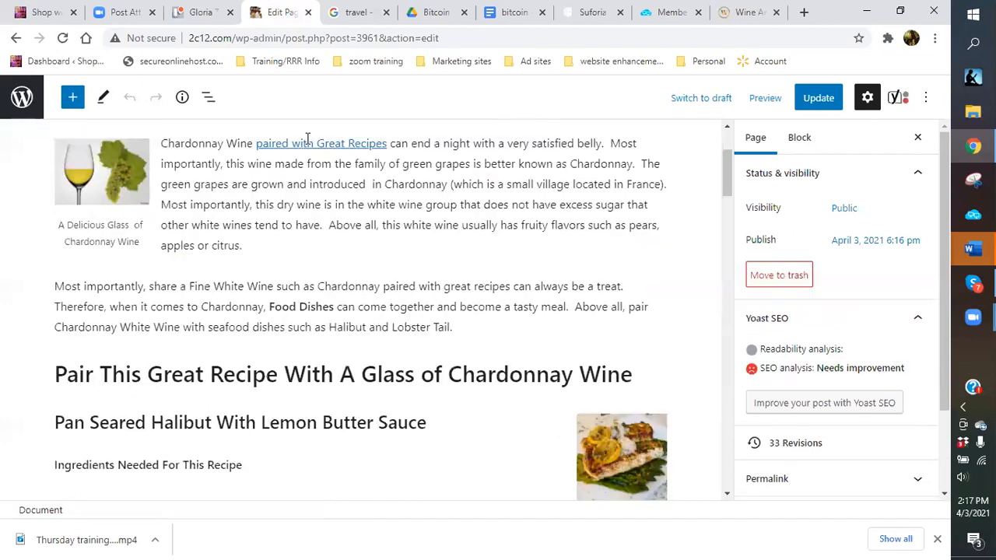
scroll(321, 179, up, 1)
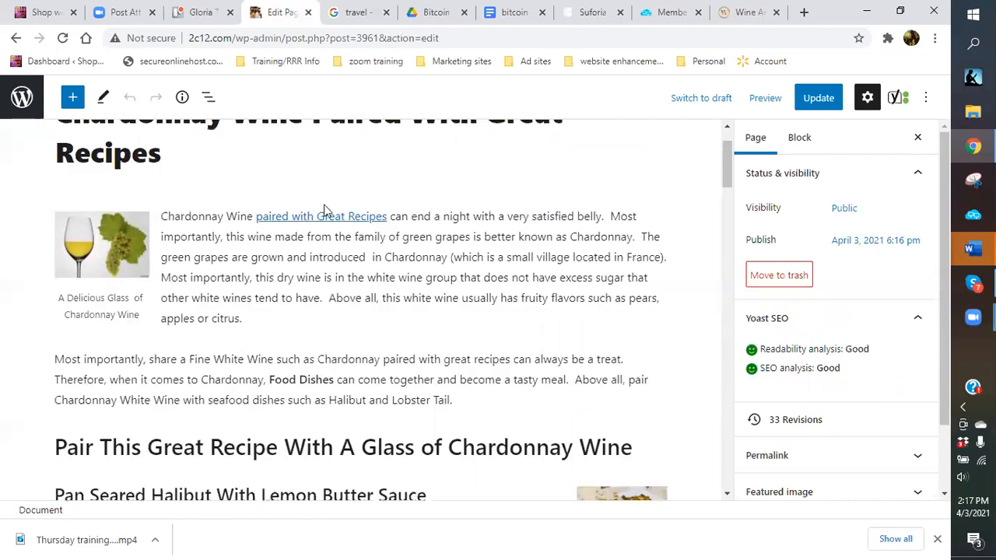
click(323, 216)
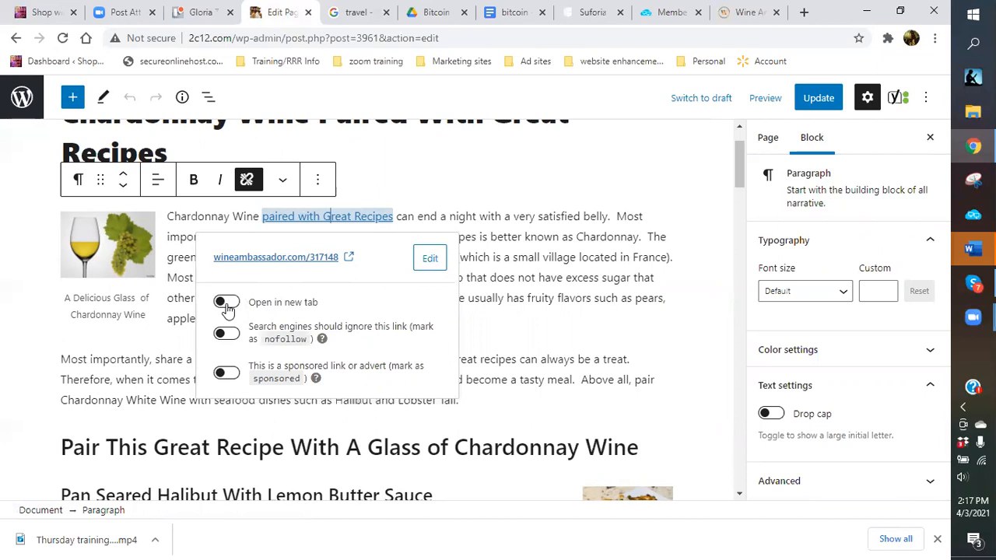
click(225, 304)
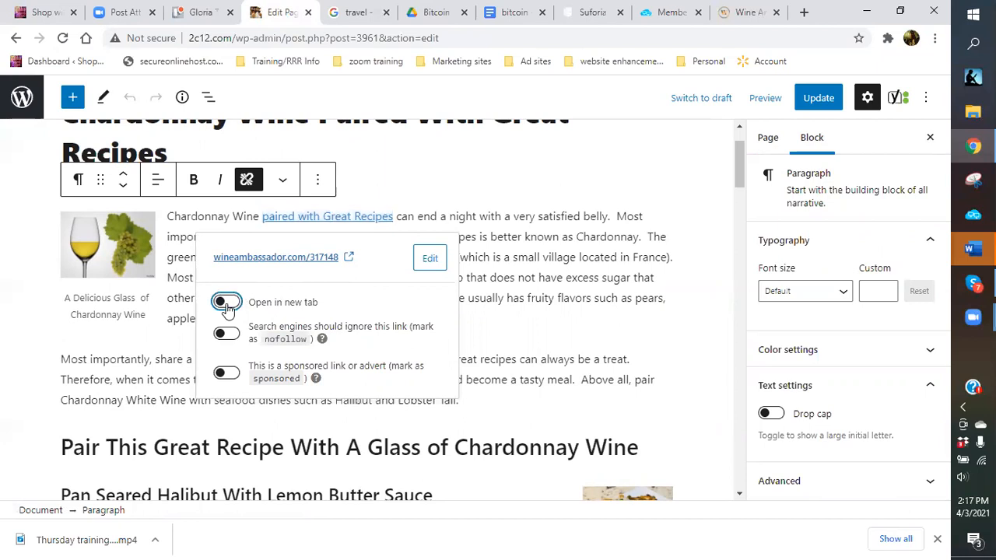
Copy the 'paired with Great Recipes' link address.
click(325, 217)
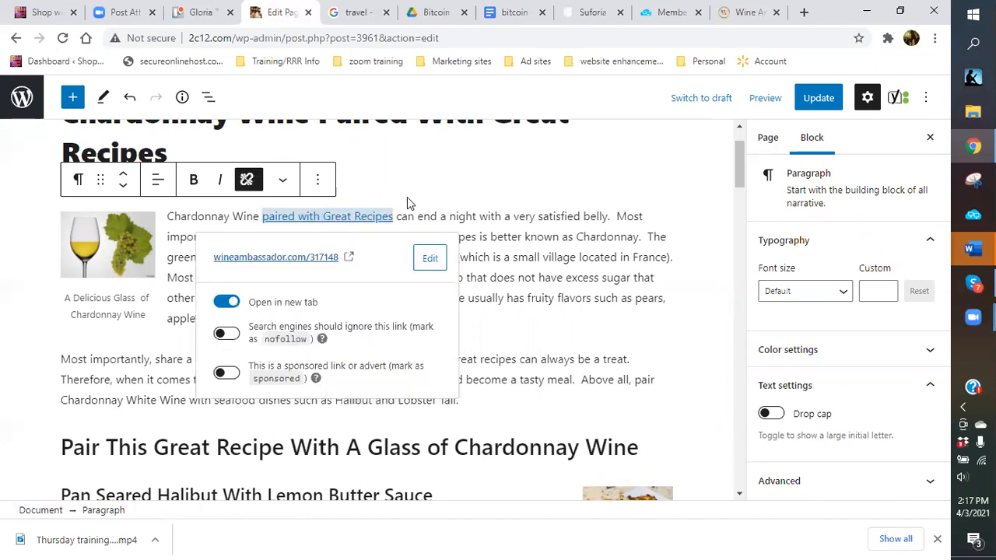
right_click(283, 270)
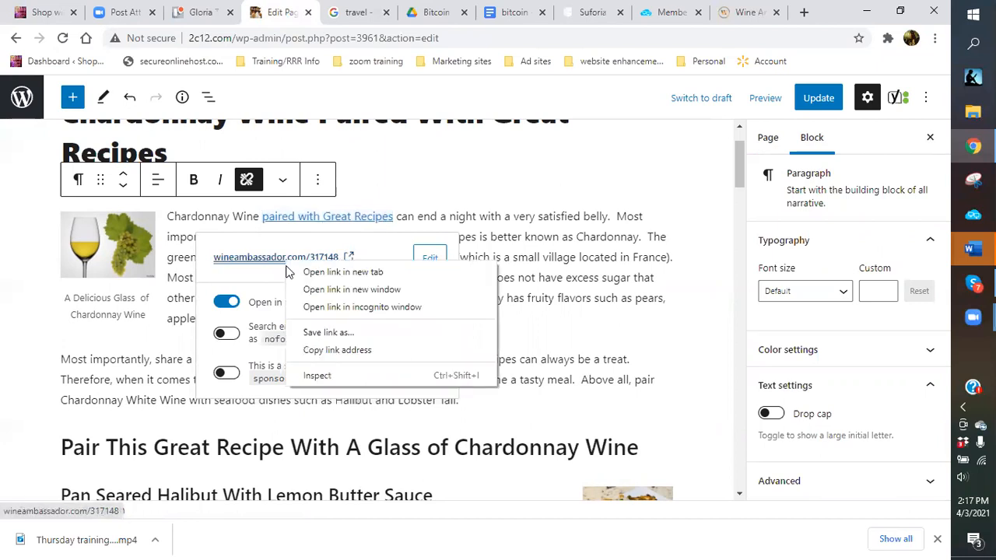
click(332, 351)
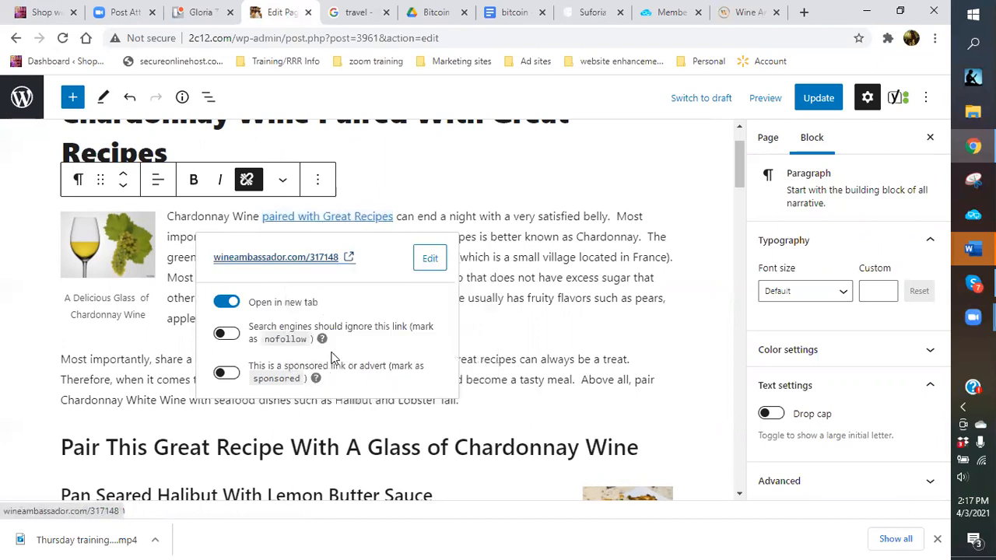
click(398, 171)
Widen the wine glass image in two small resizes so the intro text reflows around it.
mouse_move(113, 247)
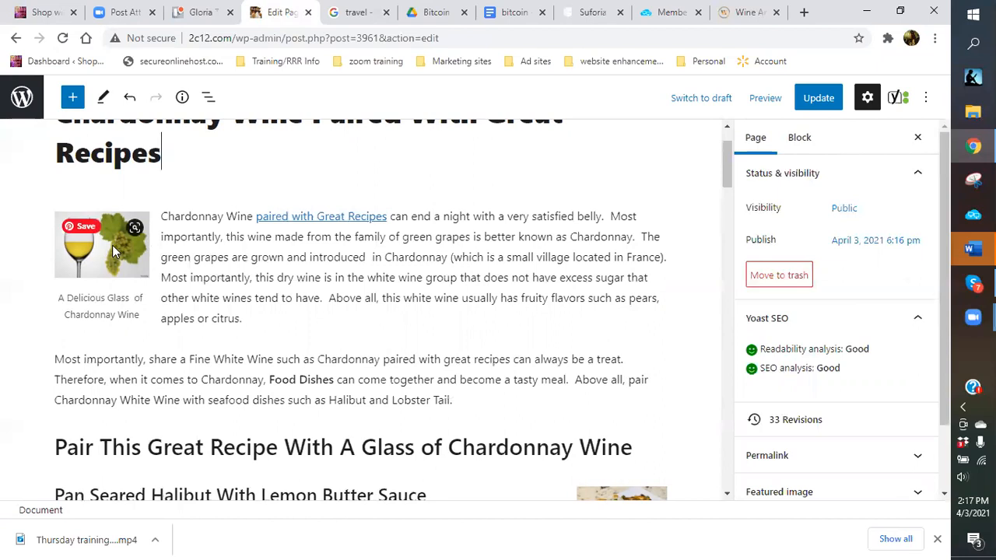
click(112, 245)
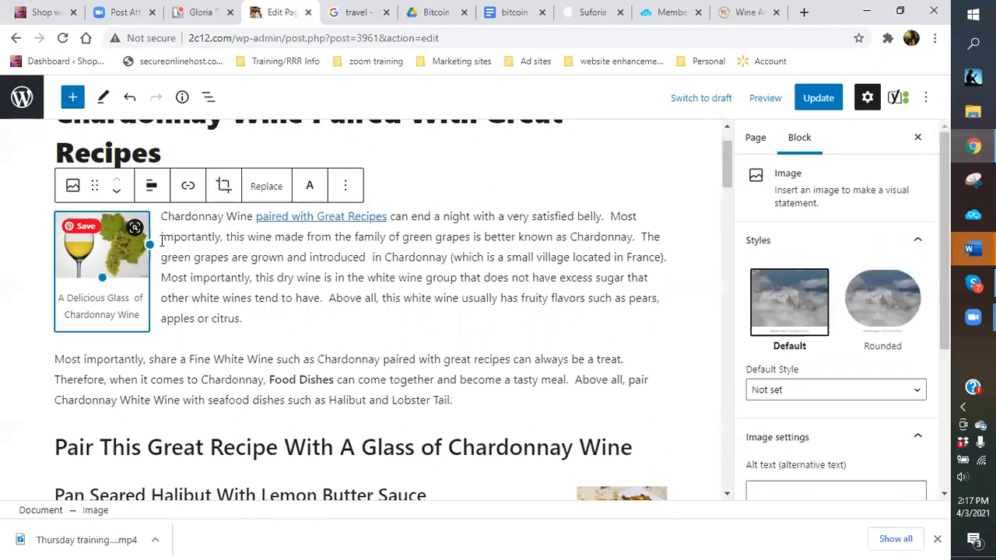
drag(153, 245, 178, 264)
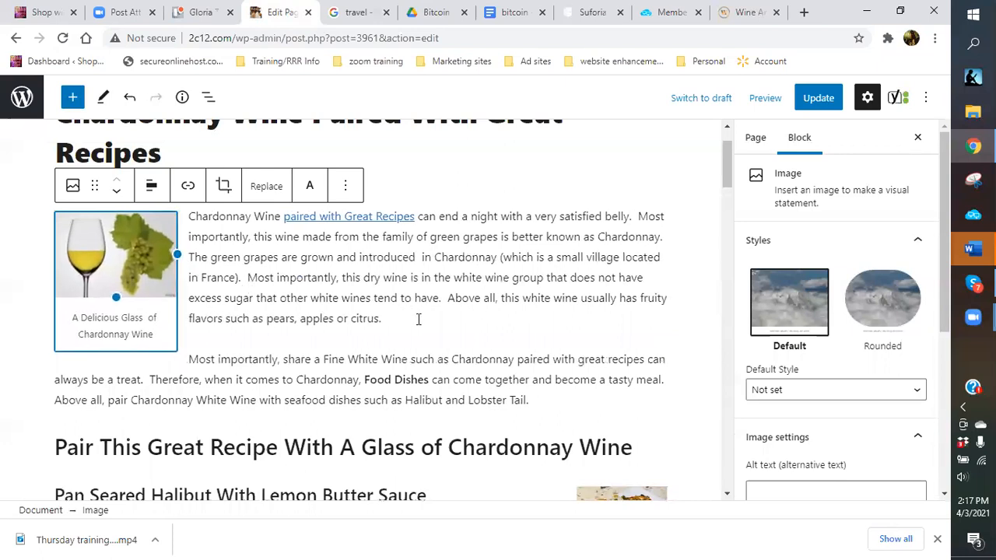
click(421, 318)
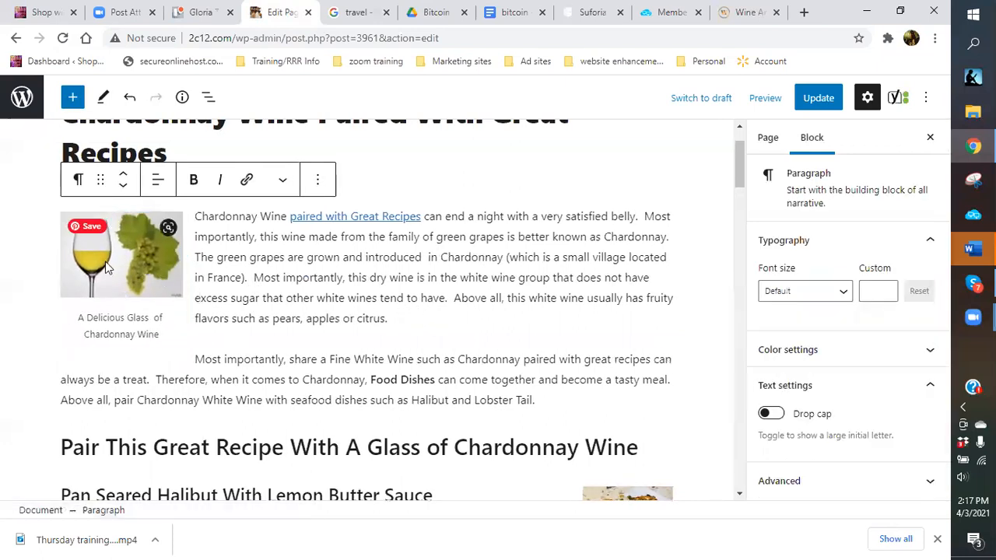
click(167, 247)
drag(179, 259, 193, 261)
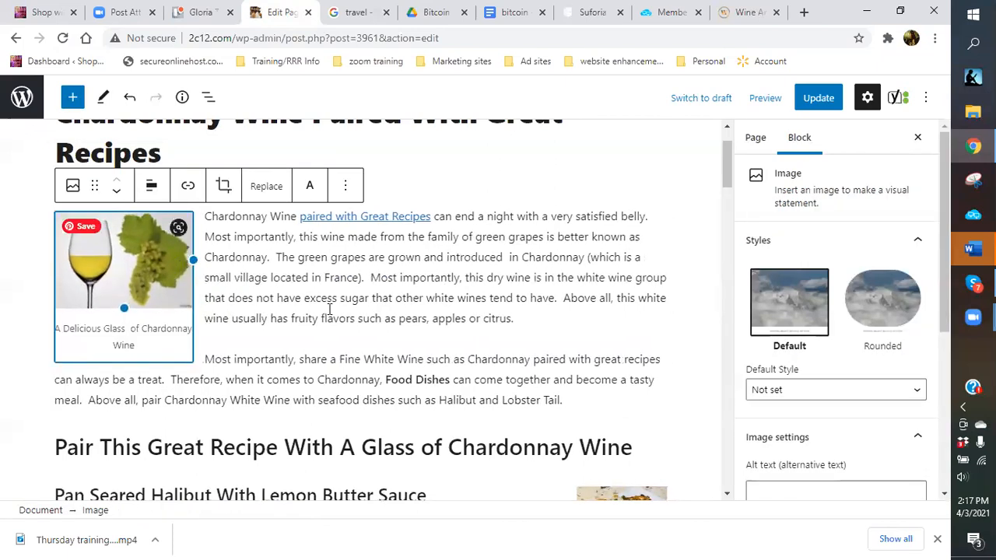
click(530, 317)
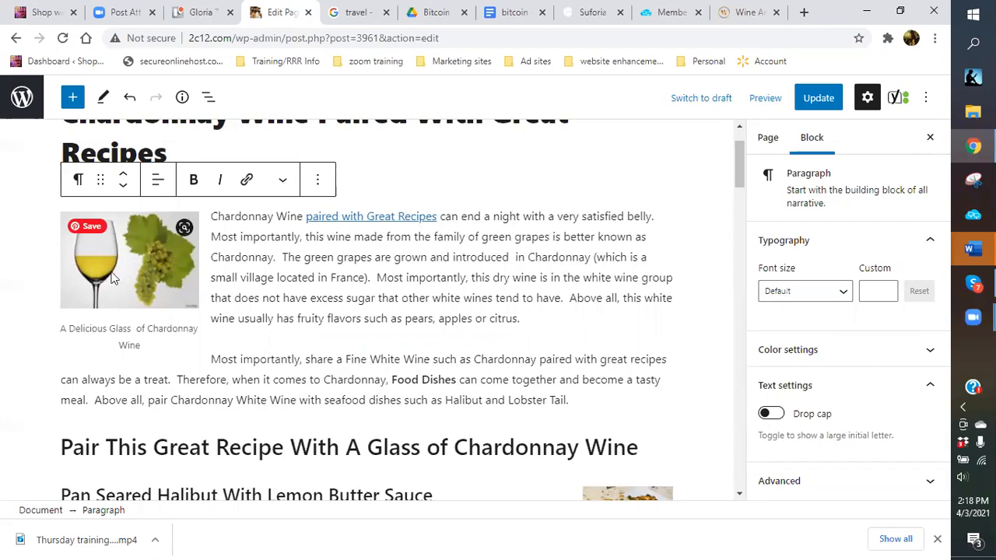
click(162, 251)
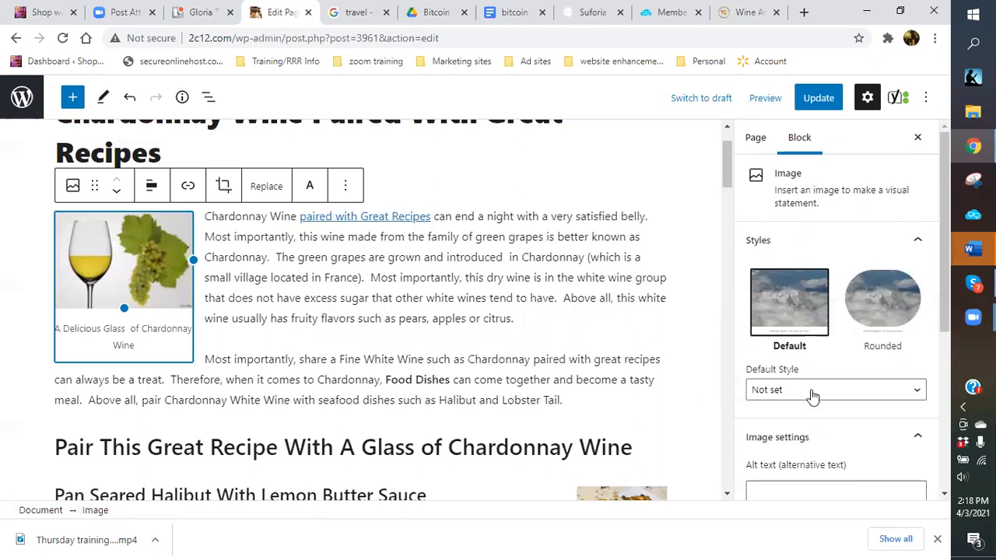
Enter 'chardonnay wine' as the wine glass image's alt text.
scroll(809, 393, down, 2)
click(793, 357)
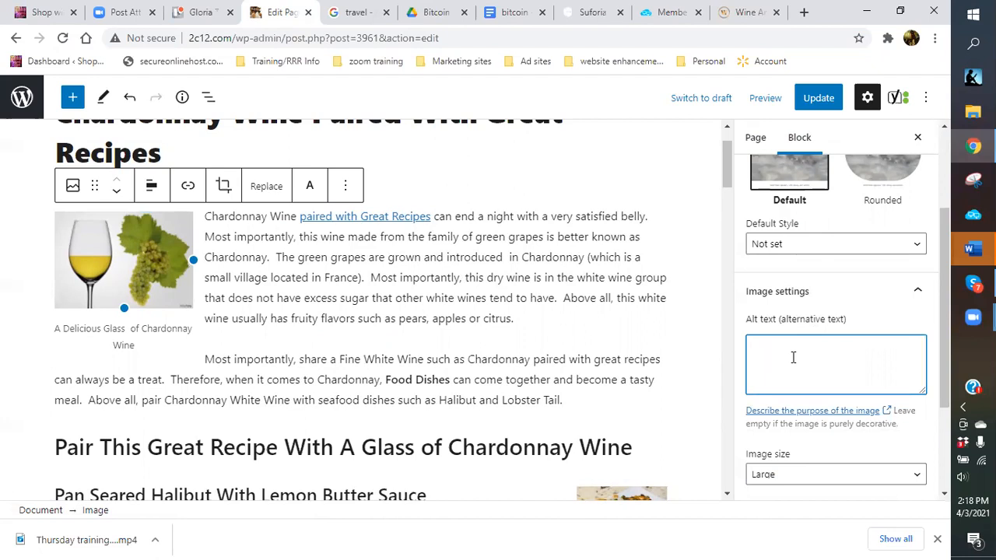
text(chardonnay wine)
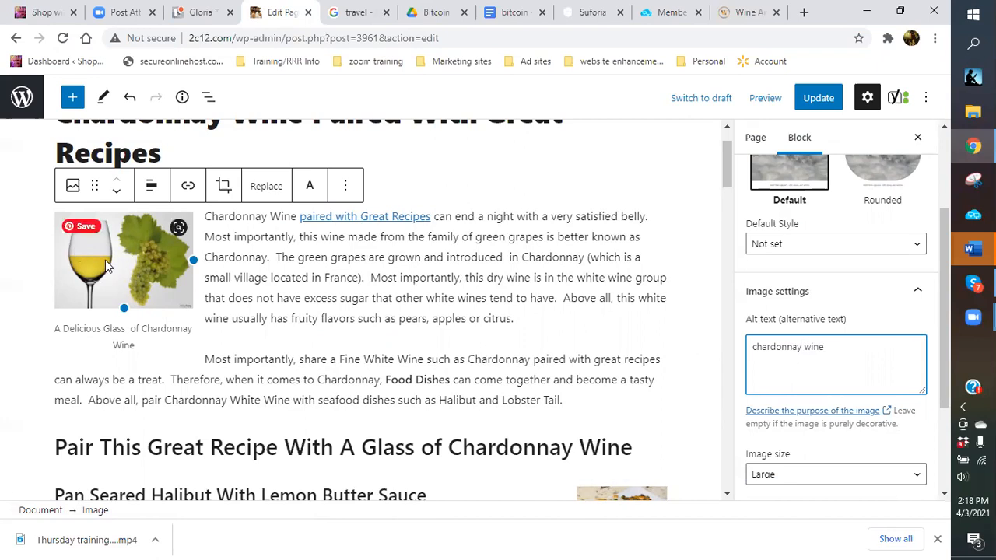
click(91, 240)
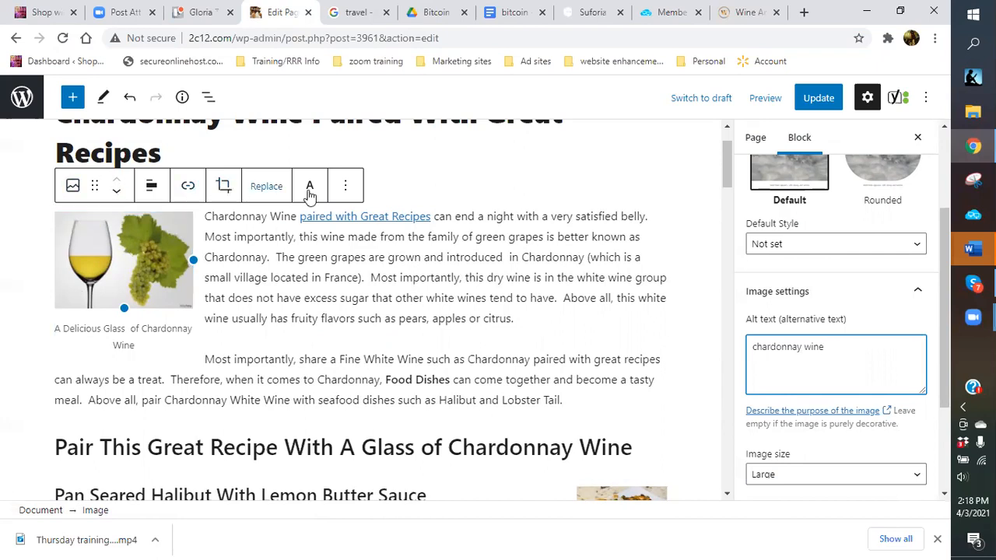
click(188, 190)
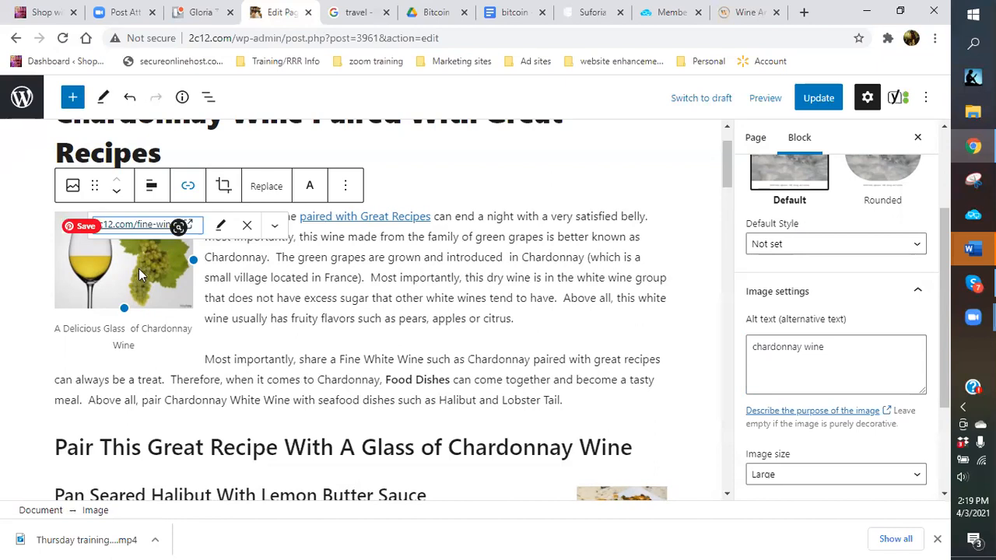
Remove the wine image's existing fine-wines link.
click(246, 226)
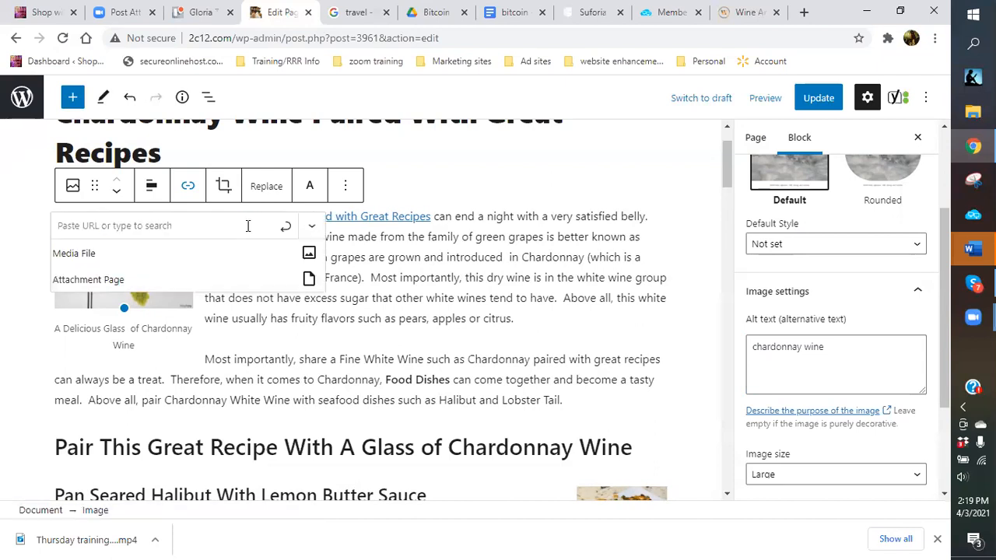
Paste the member's Wine Ambassador website address as the image link, opening in a new tab.
click(101, 227)
right_click(101, 232)
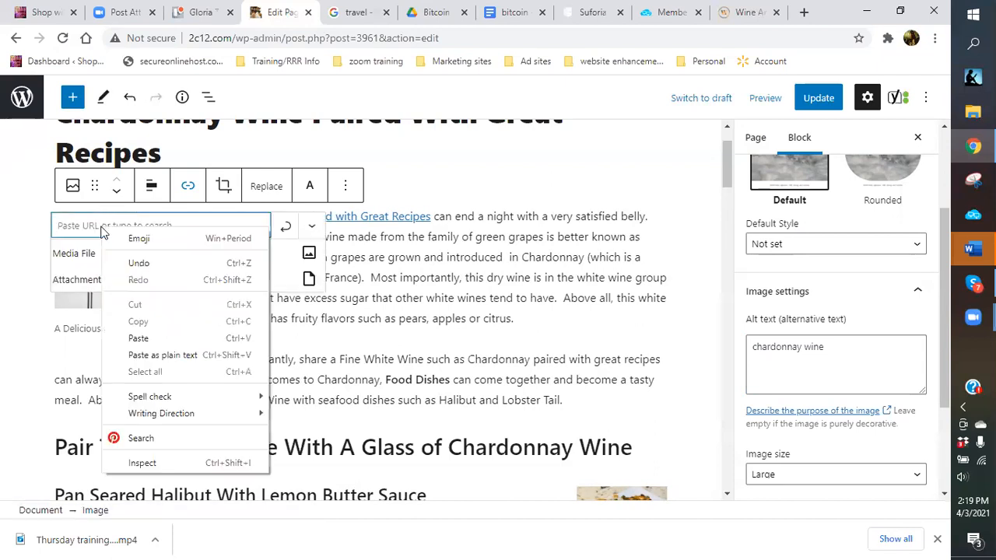
click(138, 337)
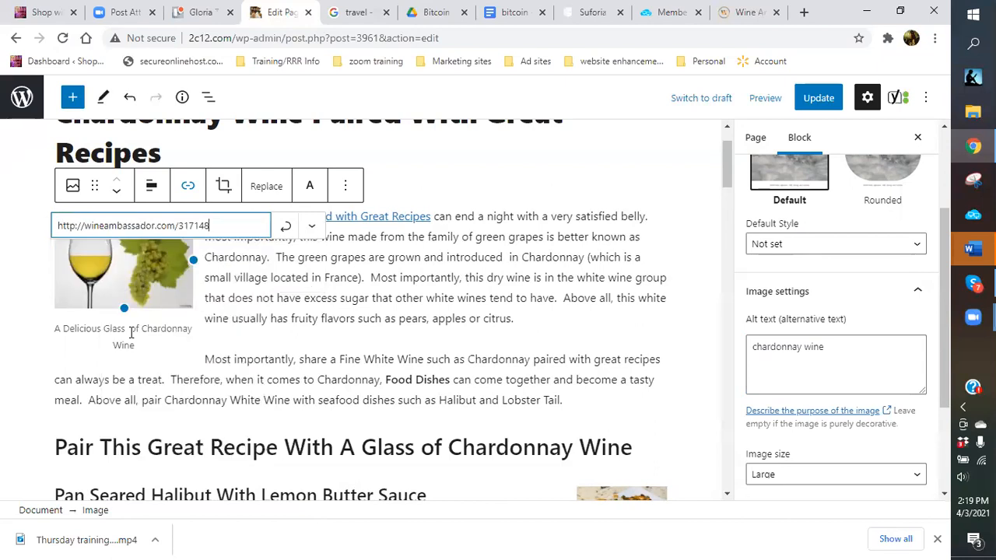
click(311, 227)
click(286, 229)
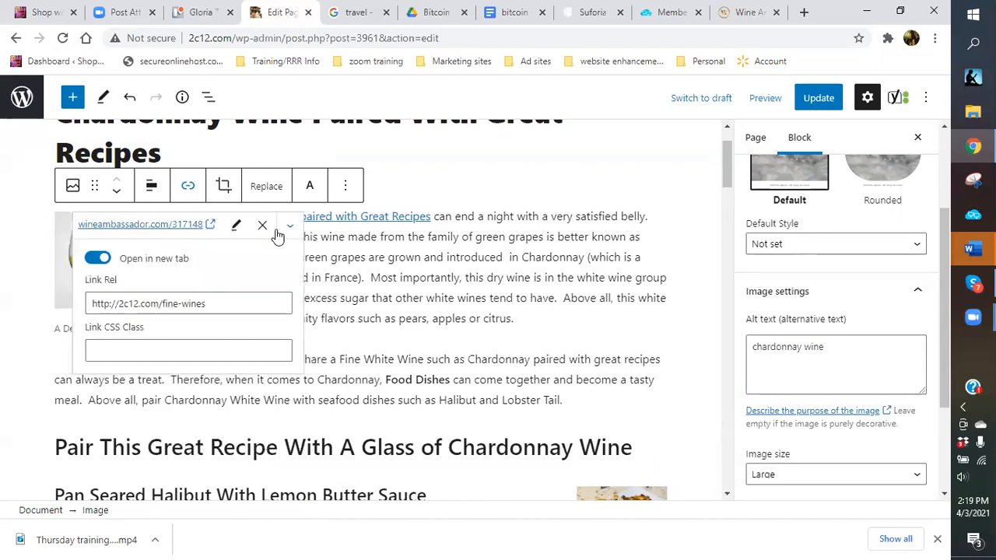
click(457, 199)
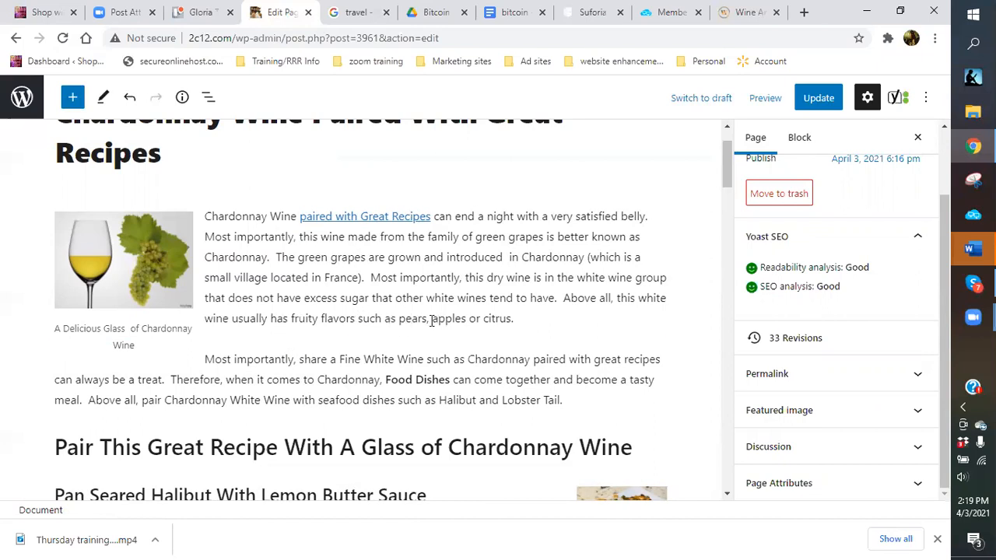
After 'citrus.' add 'To get yours, all you need to do is order today and start enjoy these fine Napa and Sonoma Valley Crisp and fruity Chardonnay Wines.'.
click(547, 318)
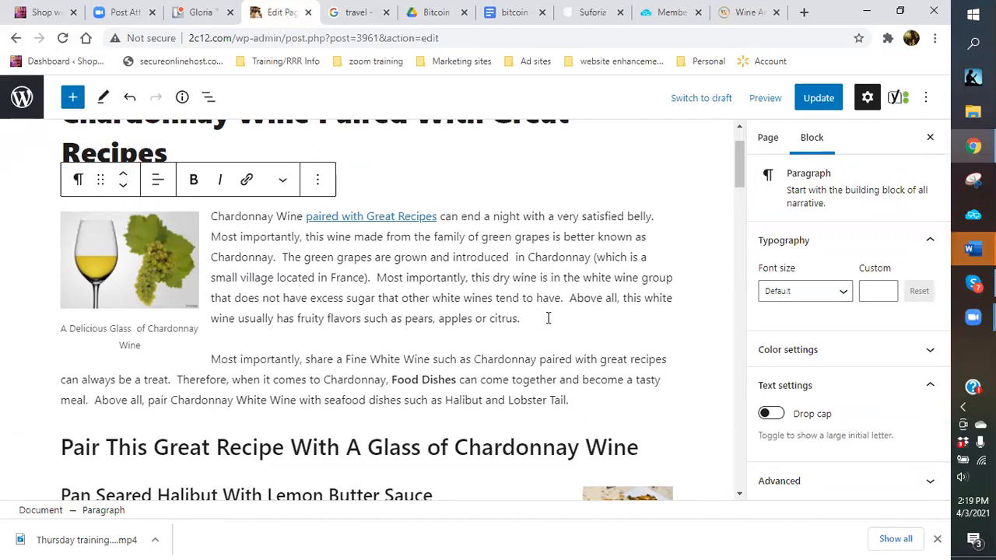
text(To get y)
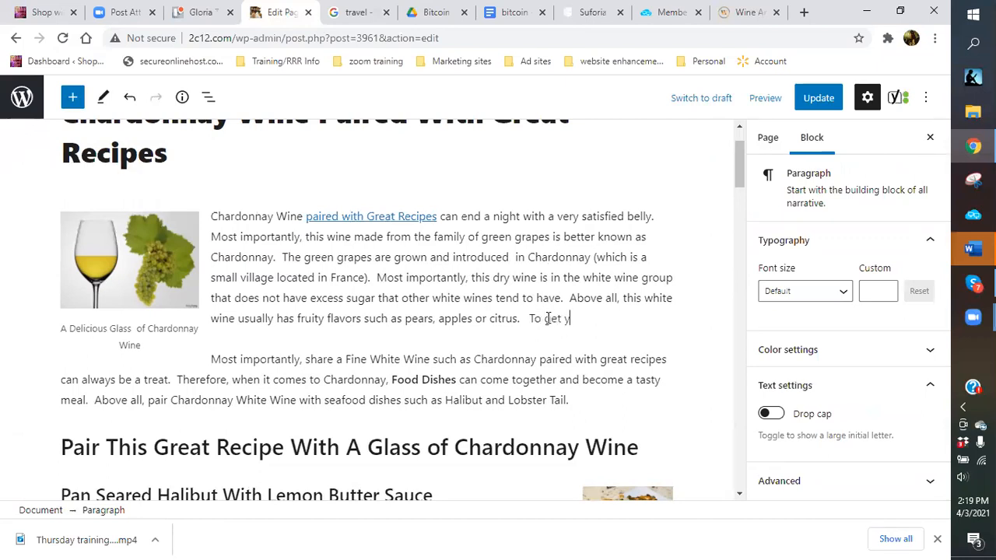
text(ours, all you need )
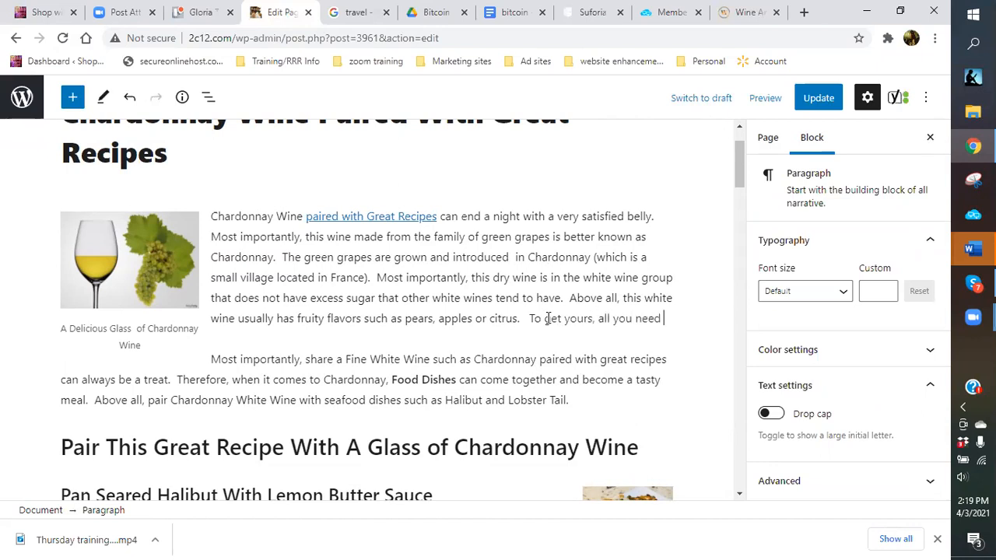
text(to do is order)
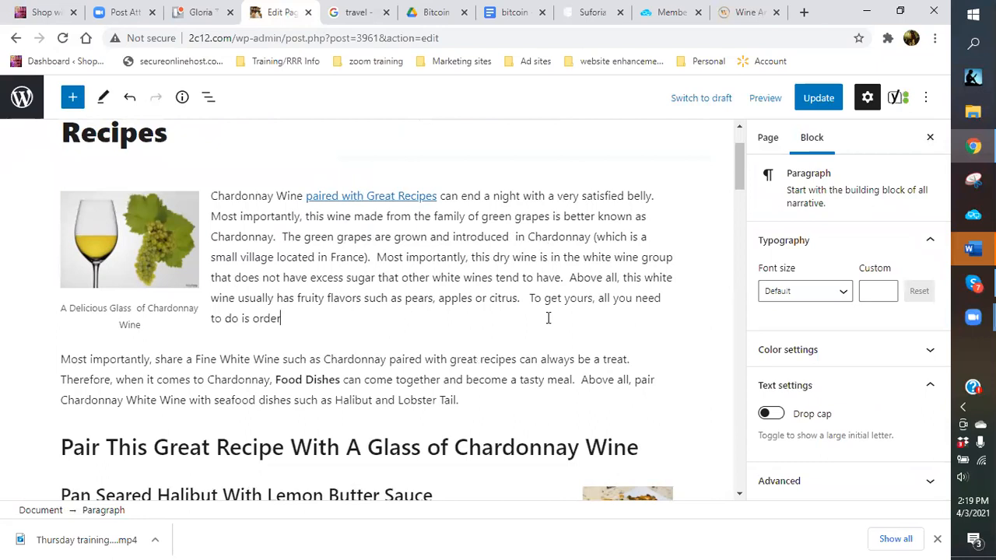
text( today!!!)
key(BackSpace)
key(BackSpace)
key(BackSpace)
text(and start )
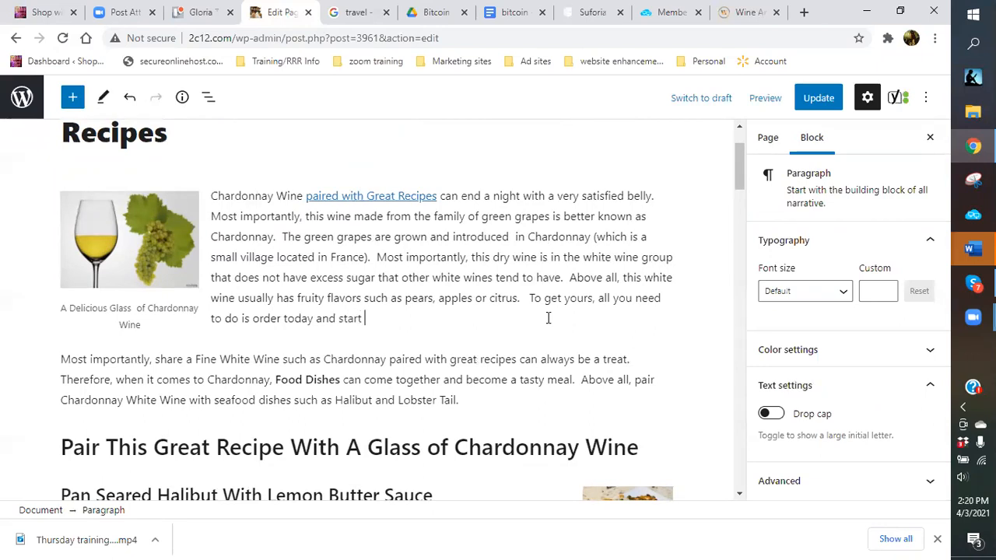
text(enjoy these fine Napa)
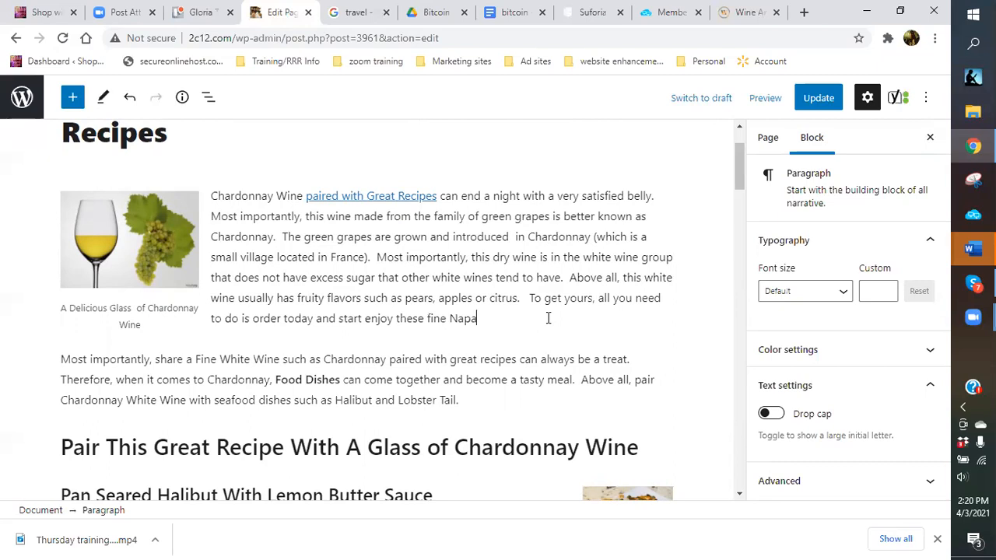
text( and Sonoma Valley Crisp and fru)
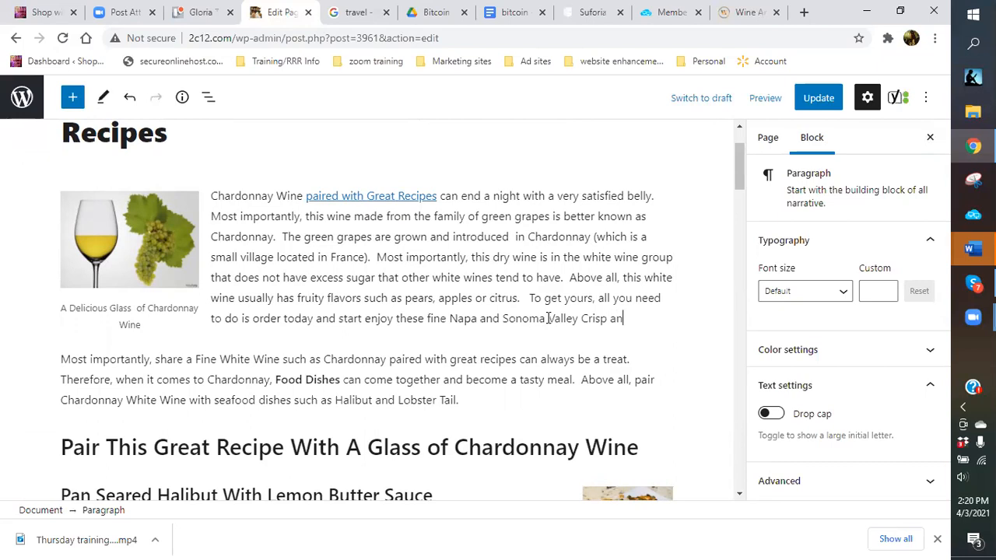
key(BackSpace)
key(BackSpace)
text(ruity Chardonnay w)
key(BackSpace)
text(Wines.)
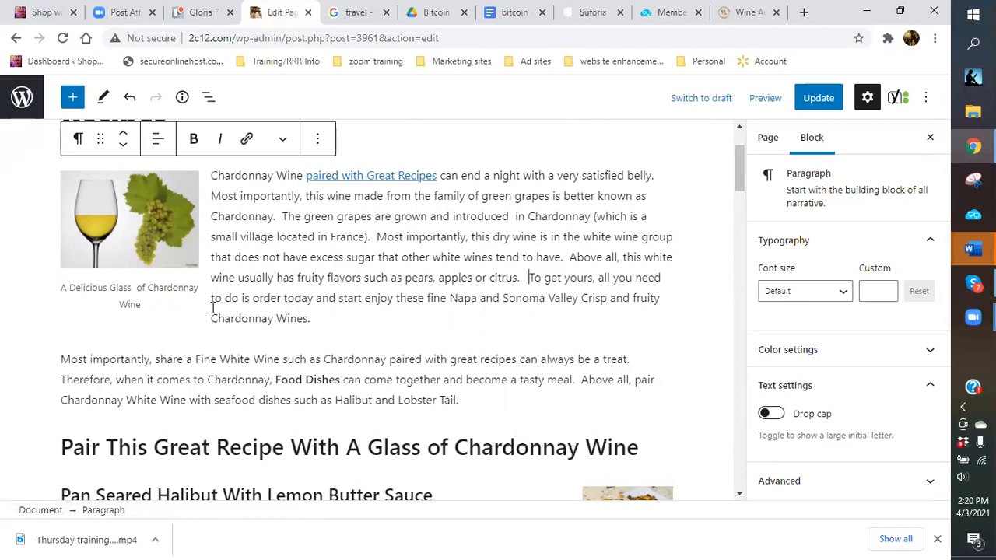
drag(252, 302, 517, 318)
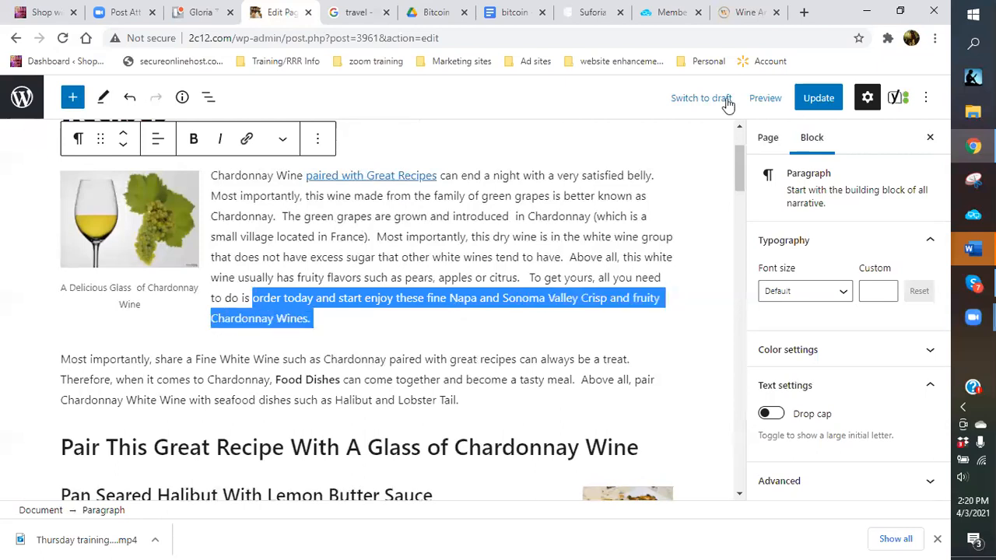
click(245, 139)
right_click(363, 363)
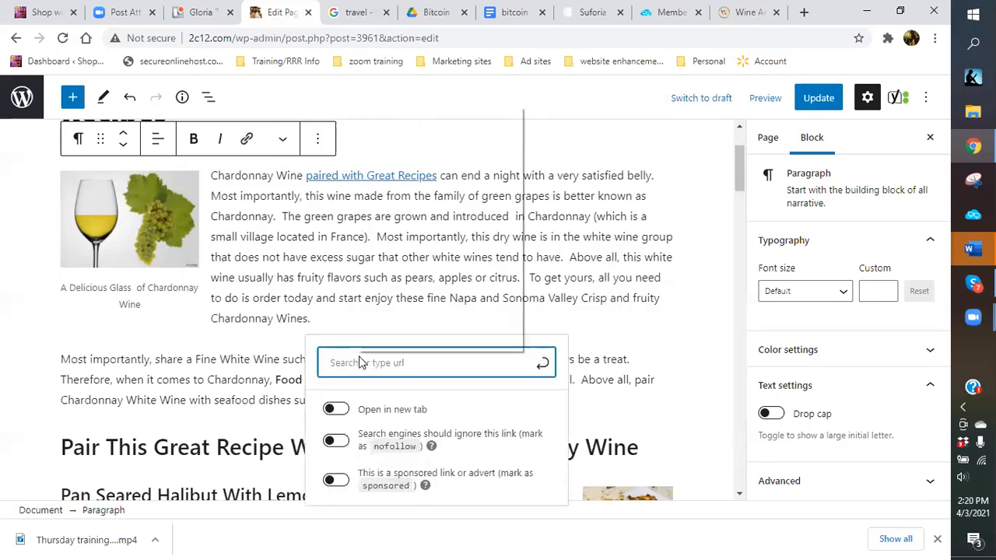
click(397, 219)
click(330, 193)
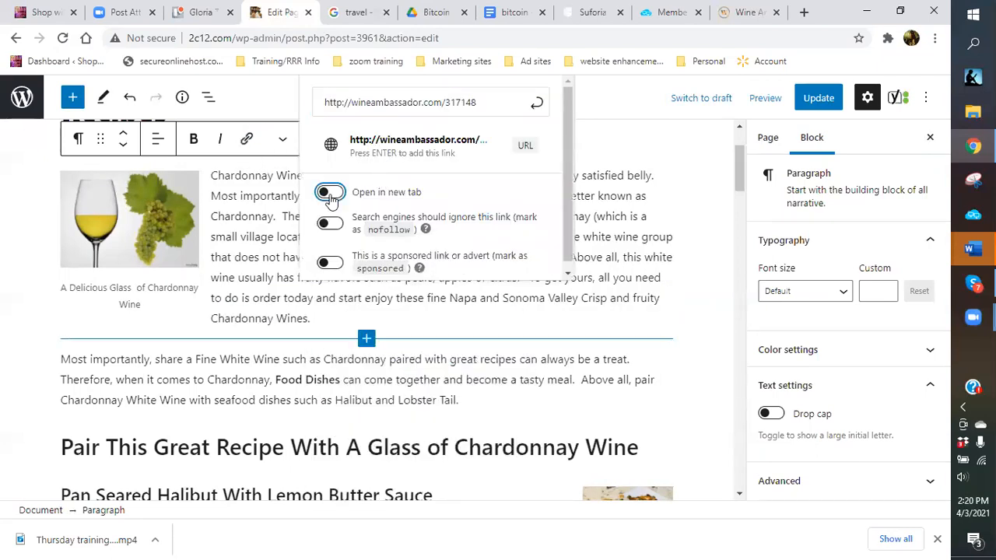
click(537, 103)
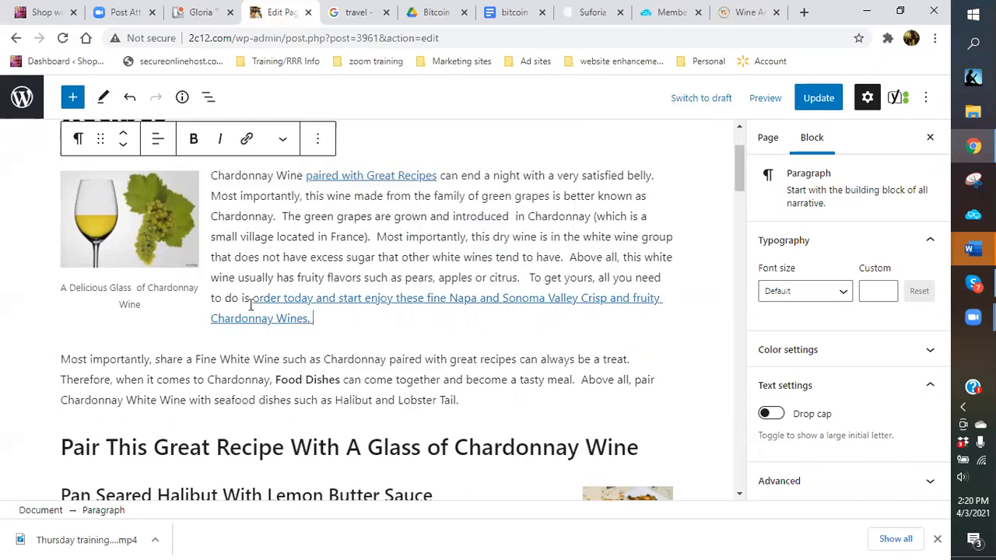
click(529, 279)
key(Return)
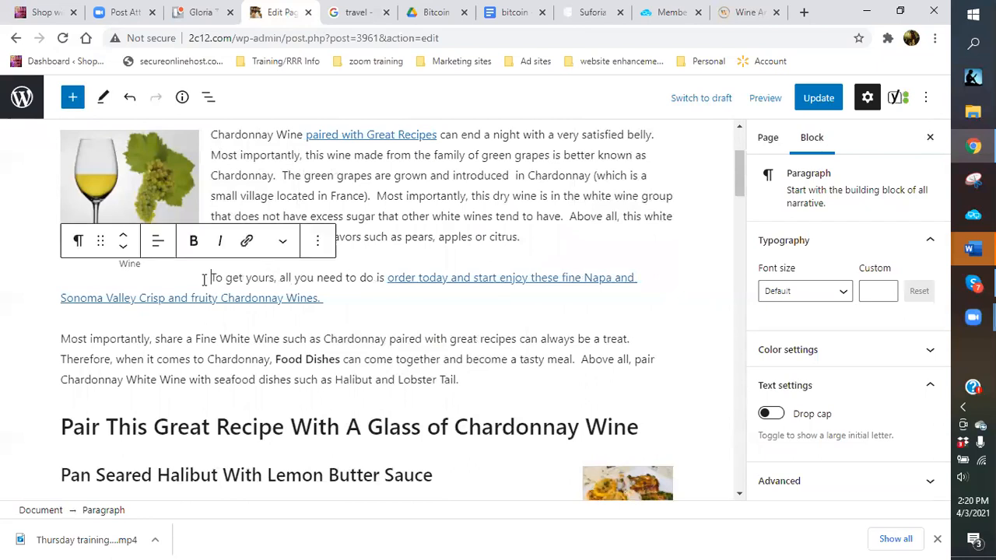
Centre the 'To get yours' call-to-action paragraph, make it bold, and set its font size to Large (36).
click(158, 242)
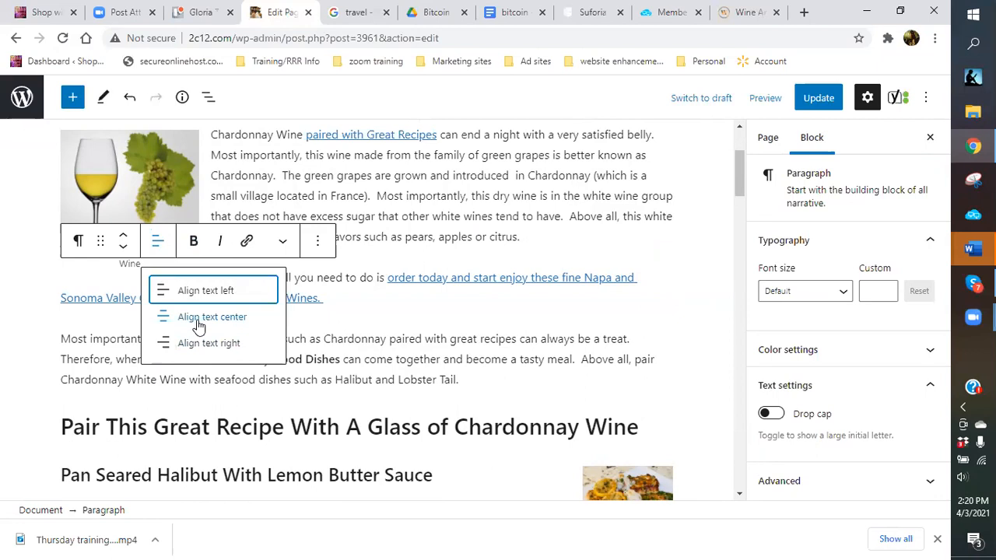
click(199, 322)
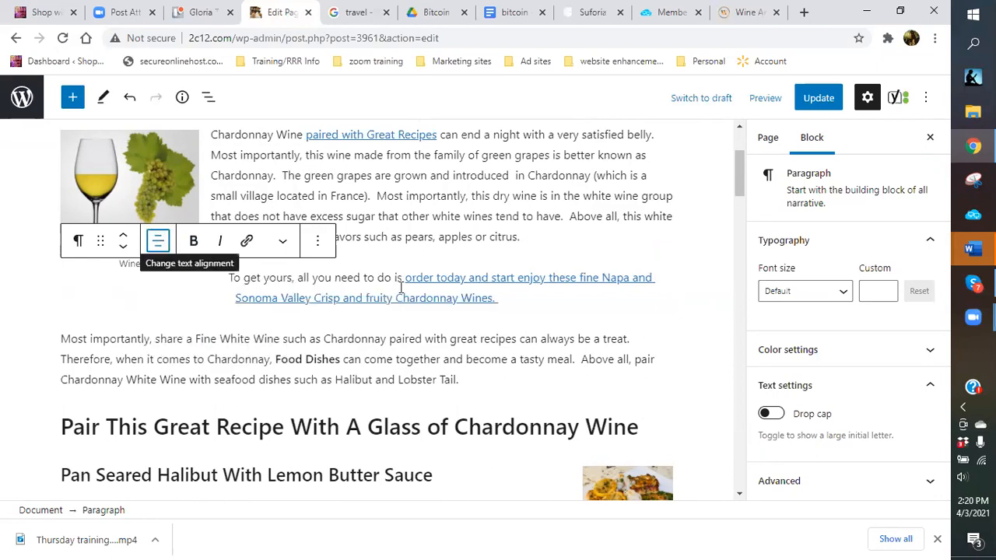
drag(230, 280, 495, 300)
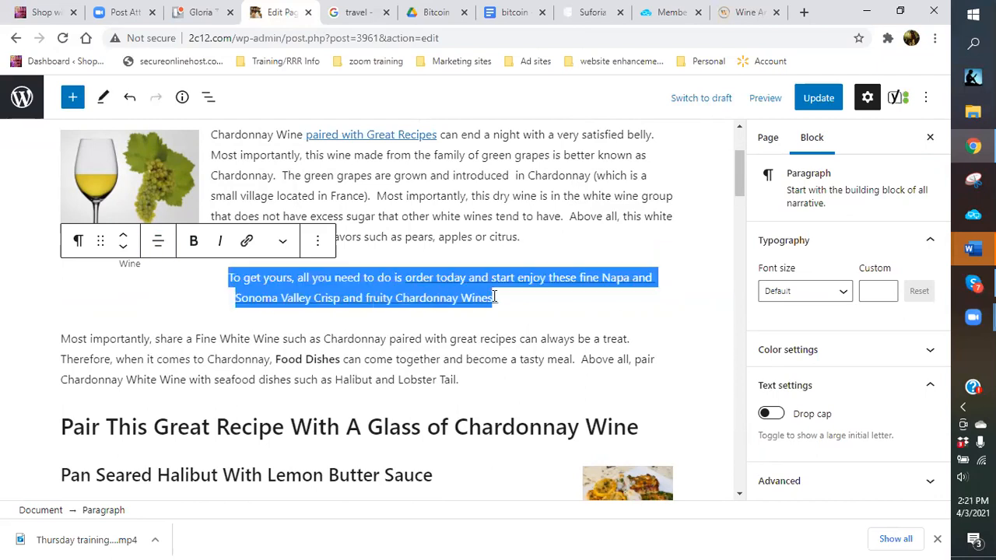
click(193, 244)
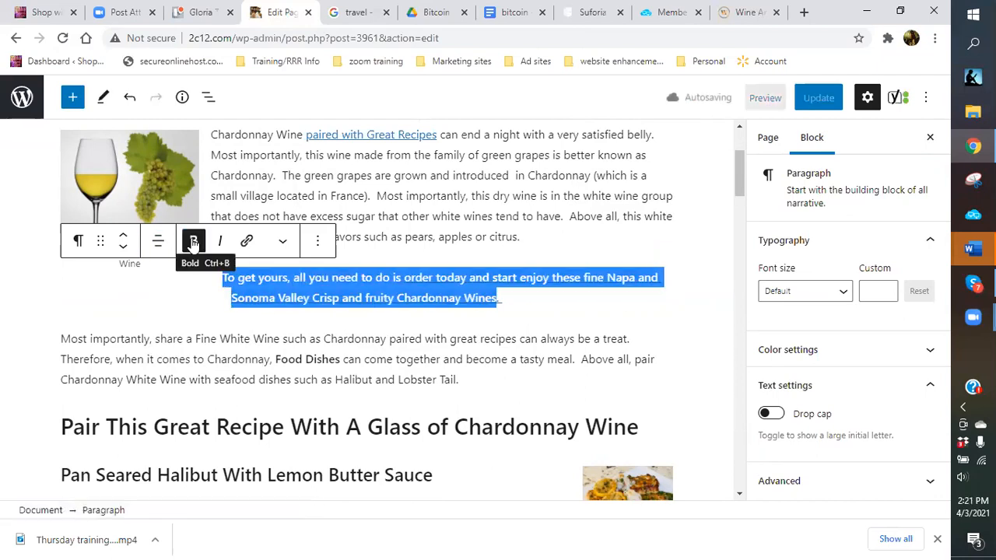
click(849, 296)
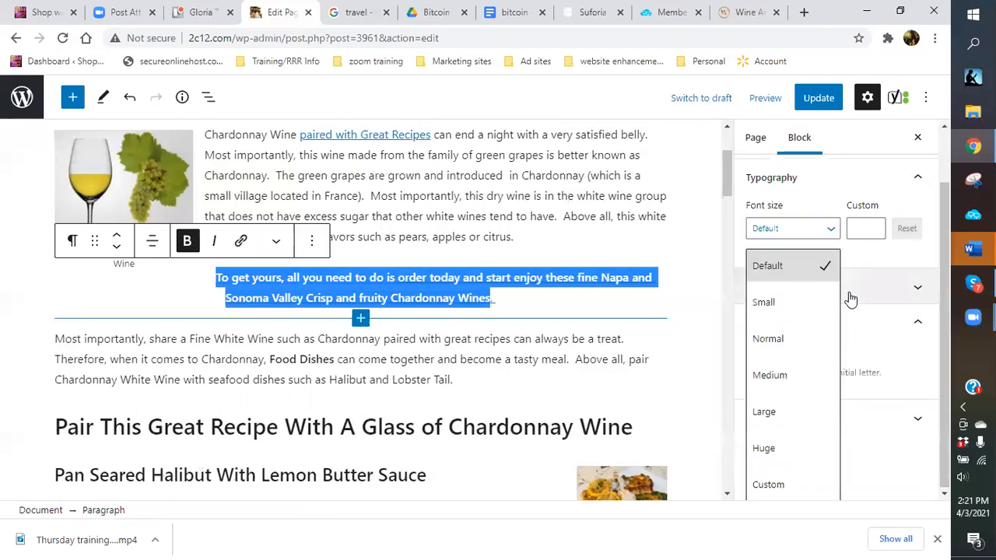
click(789, 410)
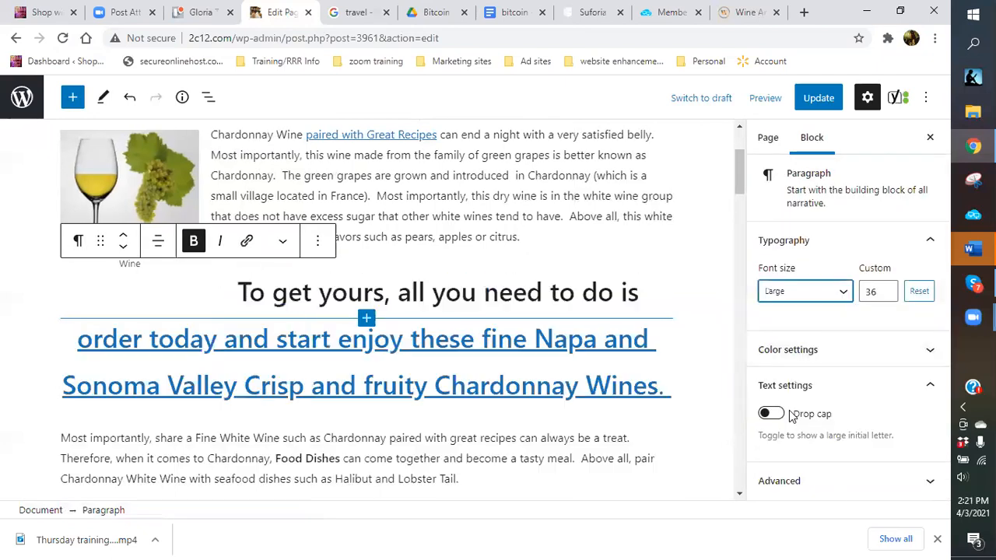
Add a colon after 'do is' and capitalise 'Order', undoing an accidental paragraph merge.
click(237, 295)
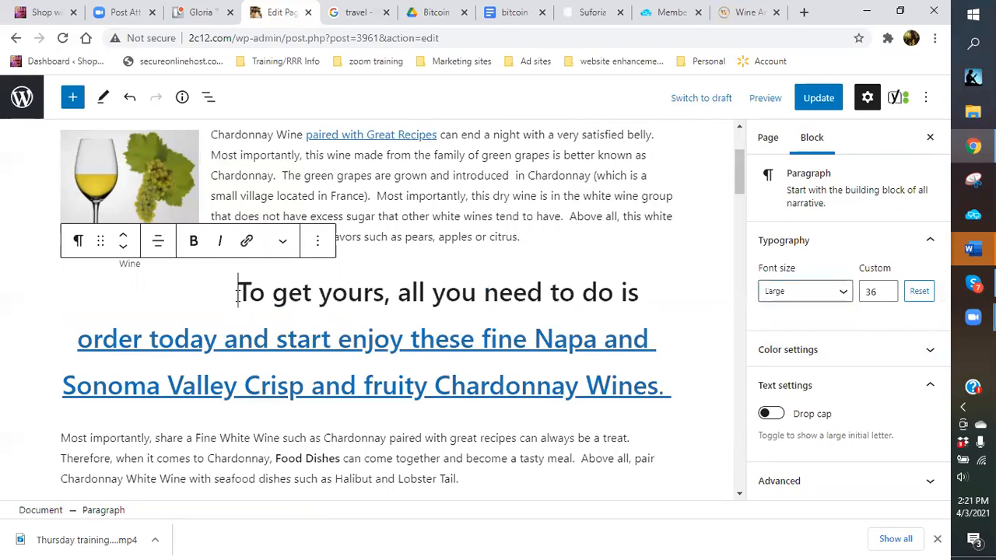
key(BackSpace)
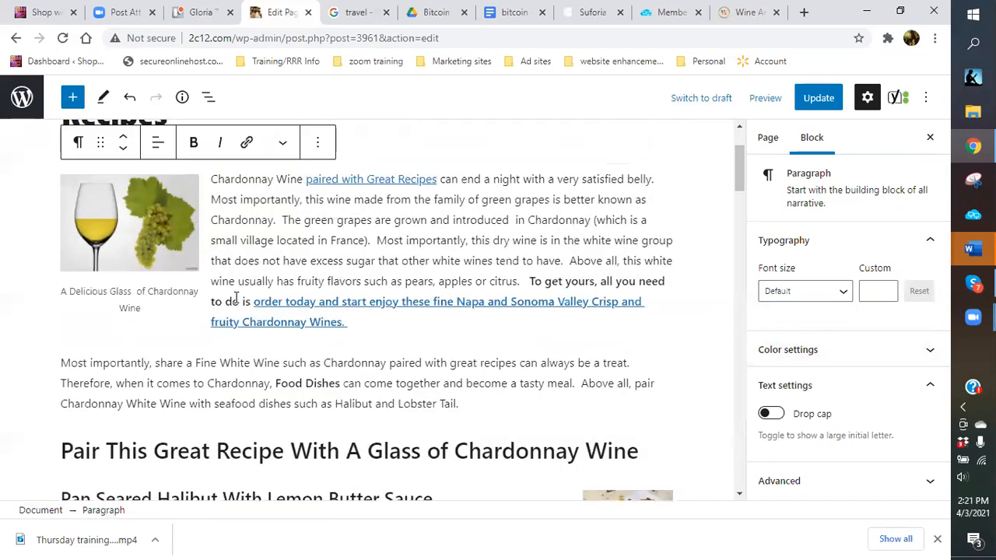
click(130, 98)
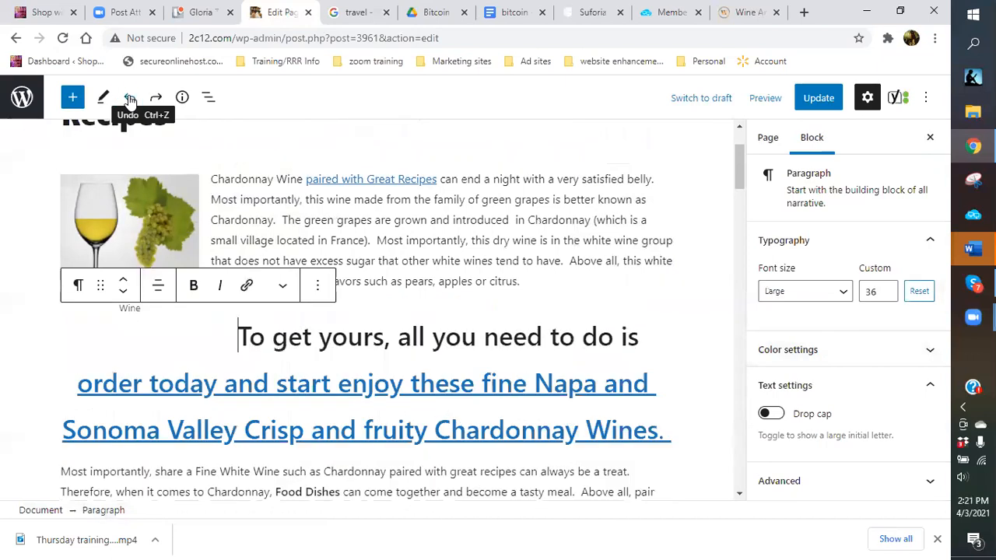
triple_click(661, 343)
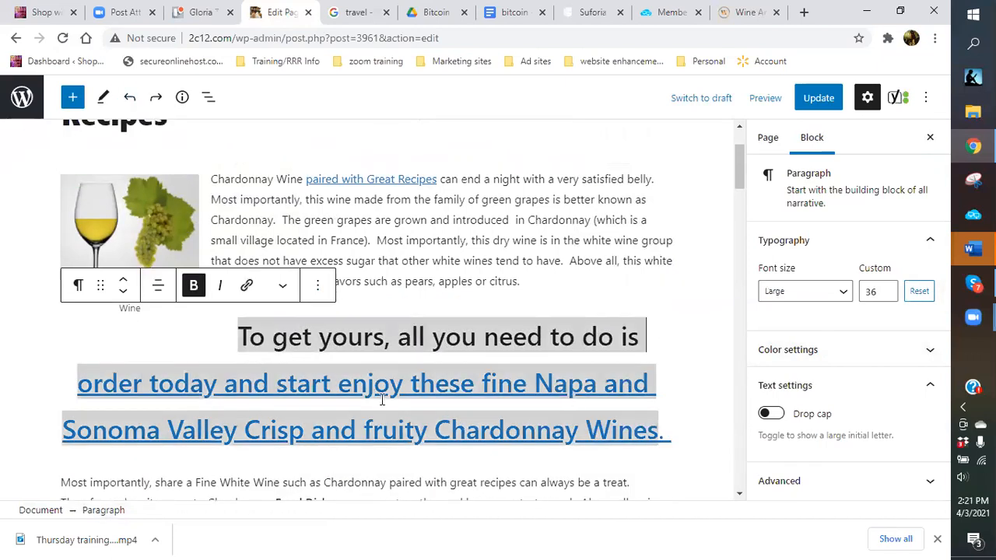
click(639, 336)
text(:)
click(96, 391)
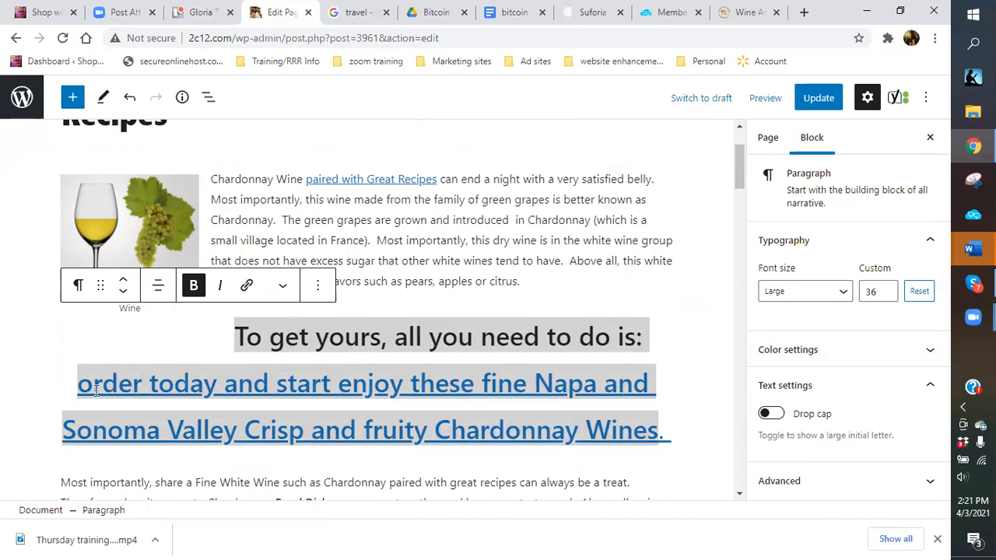
key(BackSpace)
text(O)
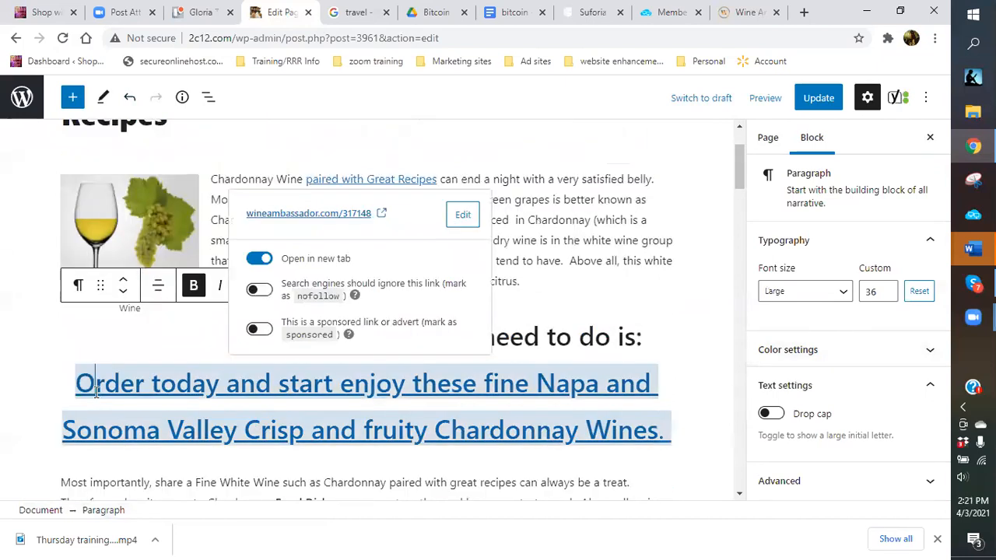
key(ctrl+End)
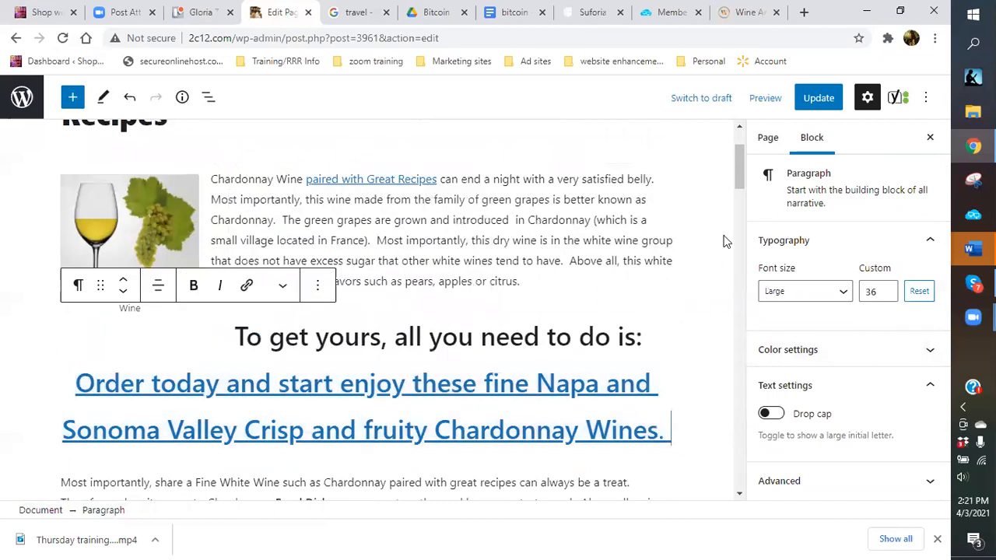
Save the page changes with Update.
click(821, 100)
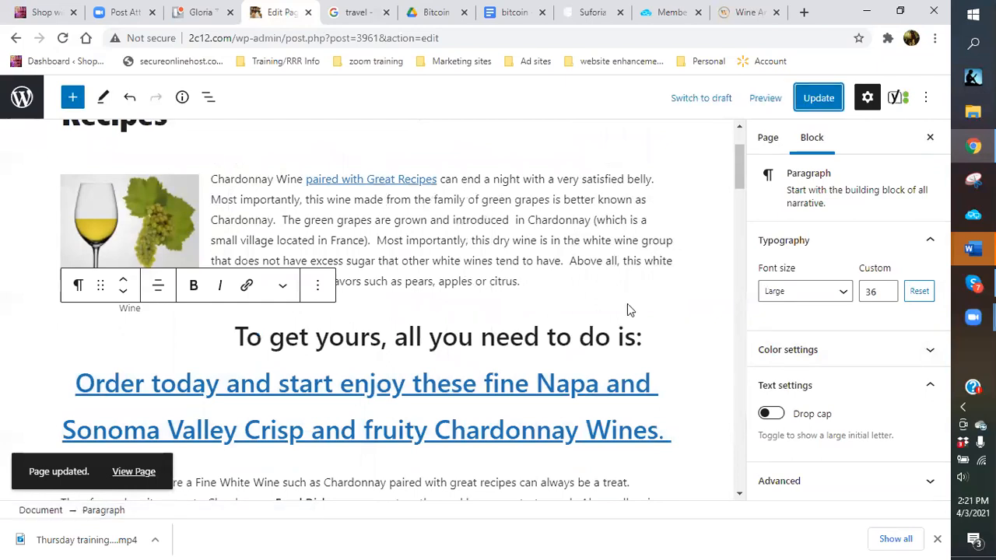
scroll(627, 305, down, 1)
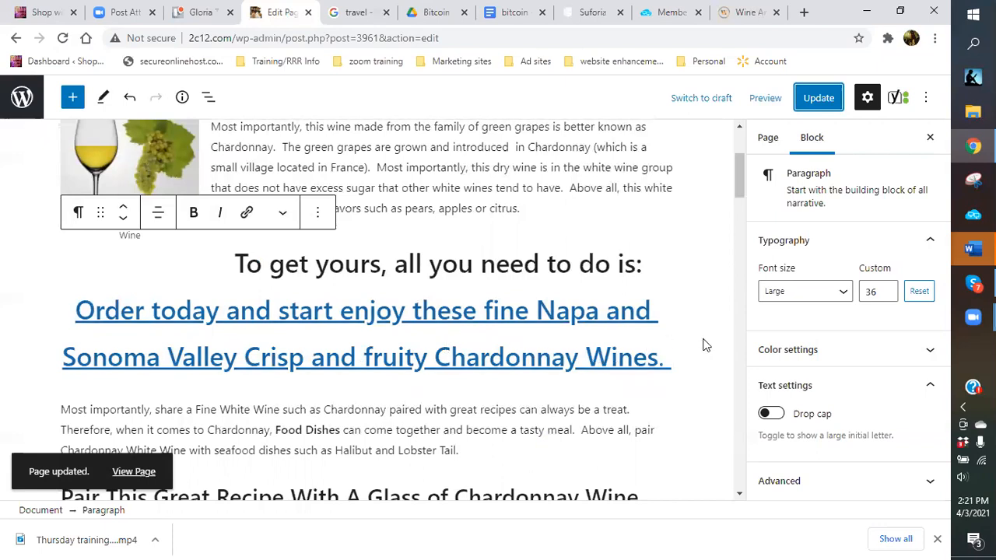
scroll(704, 345, up, 3)
scroll(611, 329, down, 1)
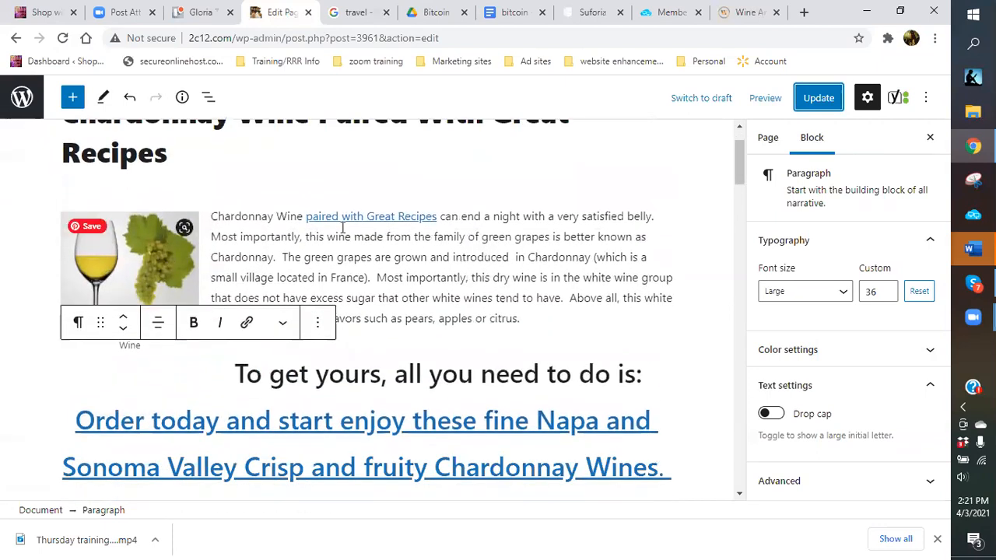
scroll(467, 300, down, 3)
scroll(447, 309, down, 2)
scroll(545, 355, down, 2)
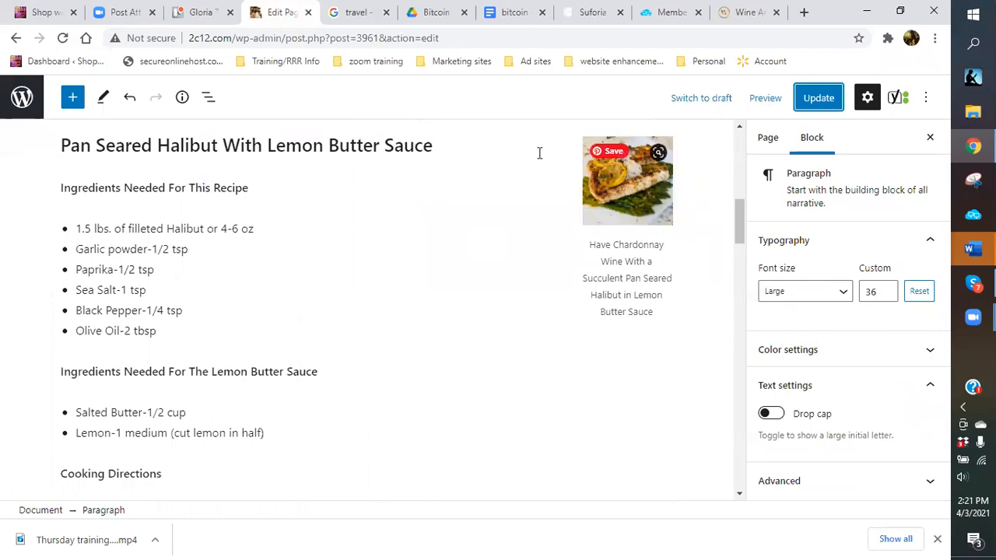
Widen the Pan Seared Halibut image by dragging its left handle, then preview the page in a new tab.
click(606, 181)
scroll(434, 302, down, 2)
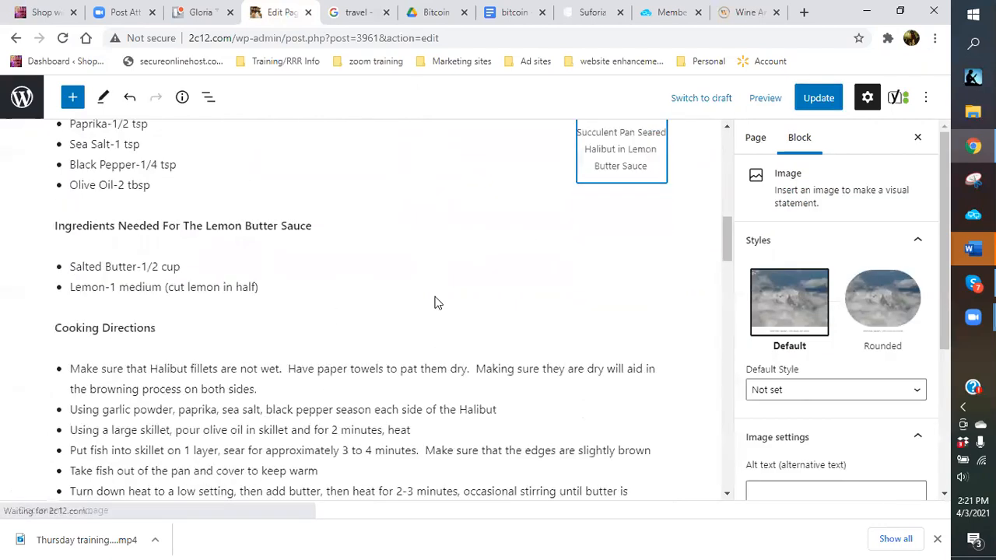
scroll(432, 319, up, 3)
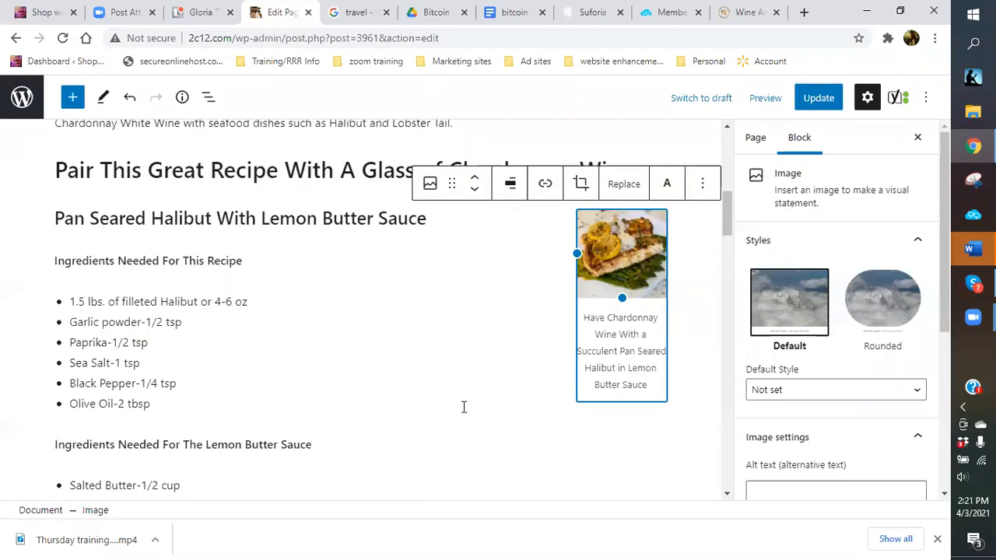
drag(576, 254, 487, 272)
click(702, 273)
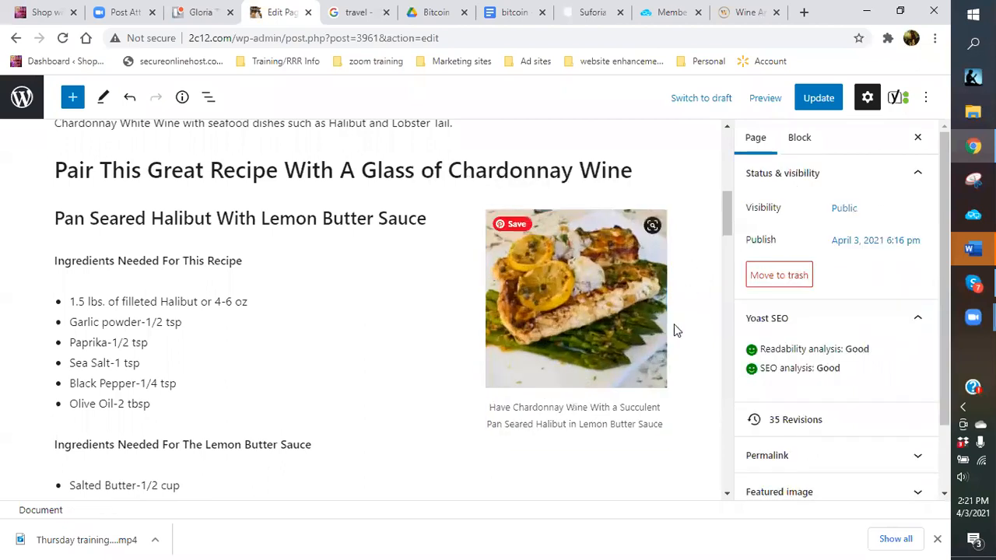
click(754, 103)
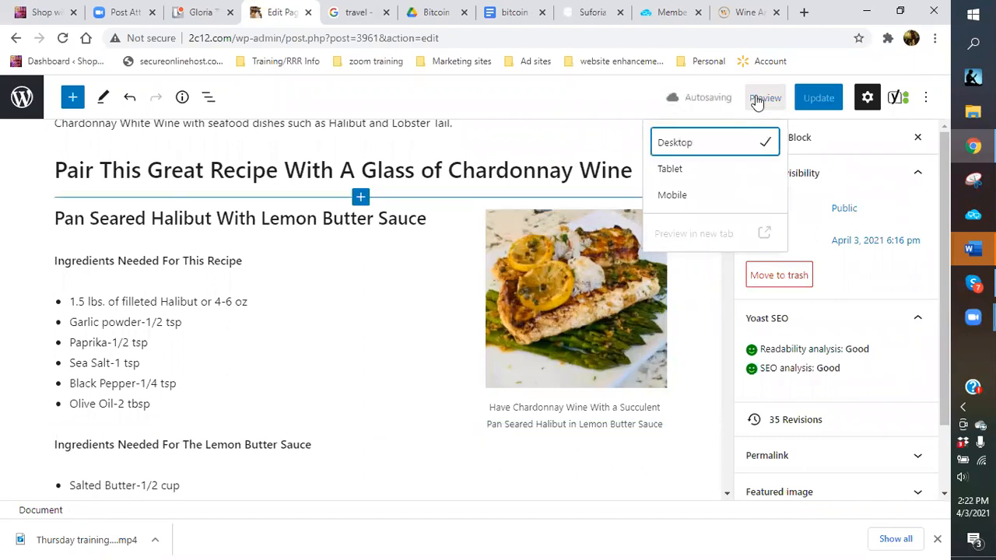
click(699, 236)
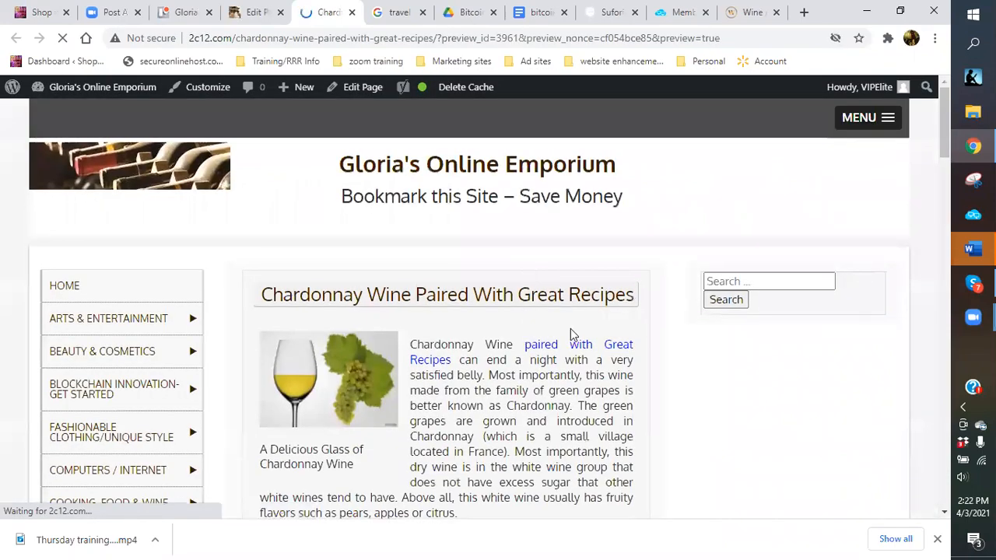
Scroll through the Chardonnay page preview, then close it to return to the editor.
scroll(573, 319, down, 3)
scroll(573, 319, down, 1)
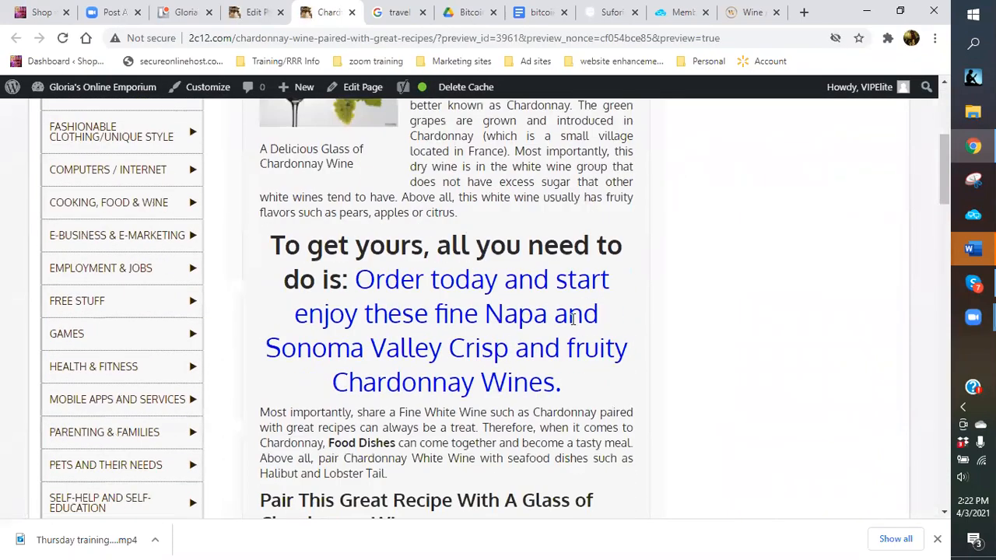
scroll(572, 319, down, 3)
scroll(343, 278, down, 3)
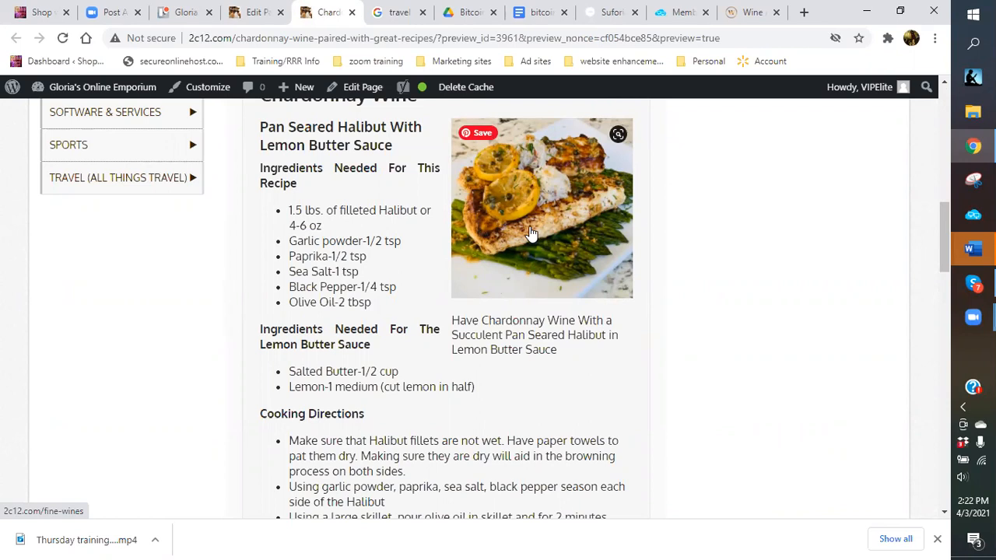
scroll(532, 234, down, 1)
scroll(531, 226, down, 3)
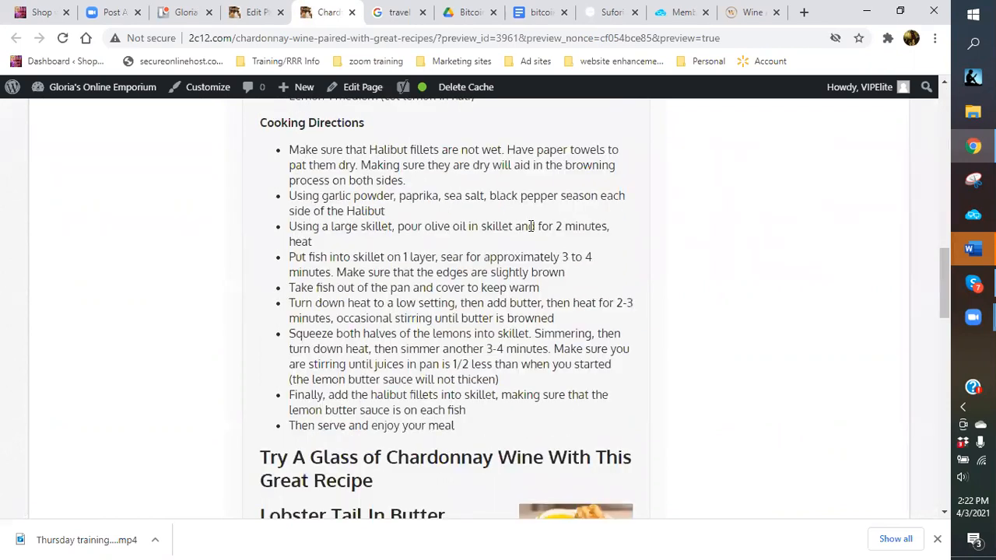
scroll(545, 280, down, 4)
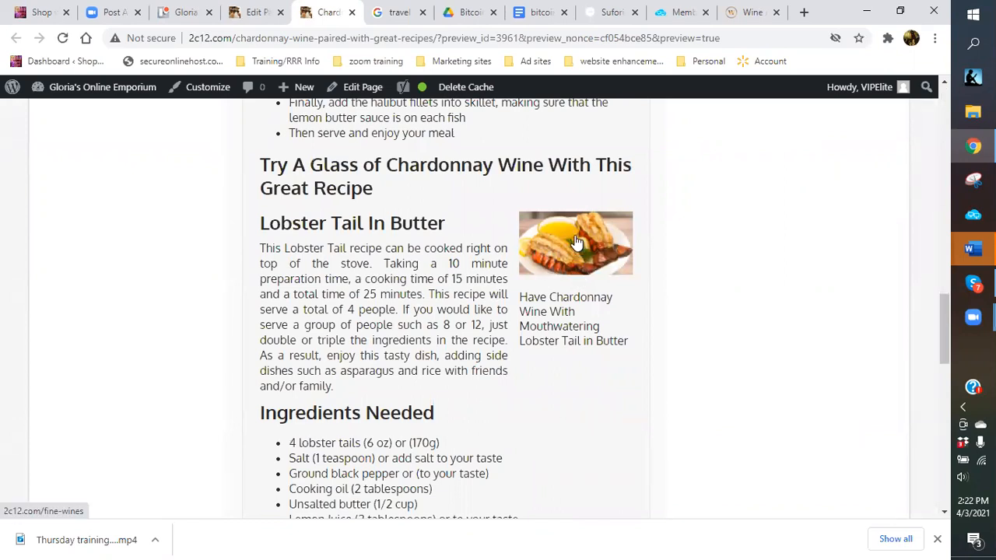
scroll(576, 243, down, 2)
scroll(576, 241, down, 5)
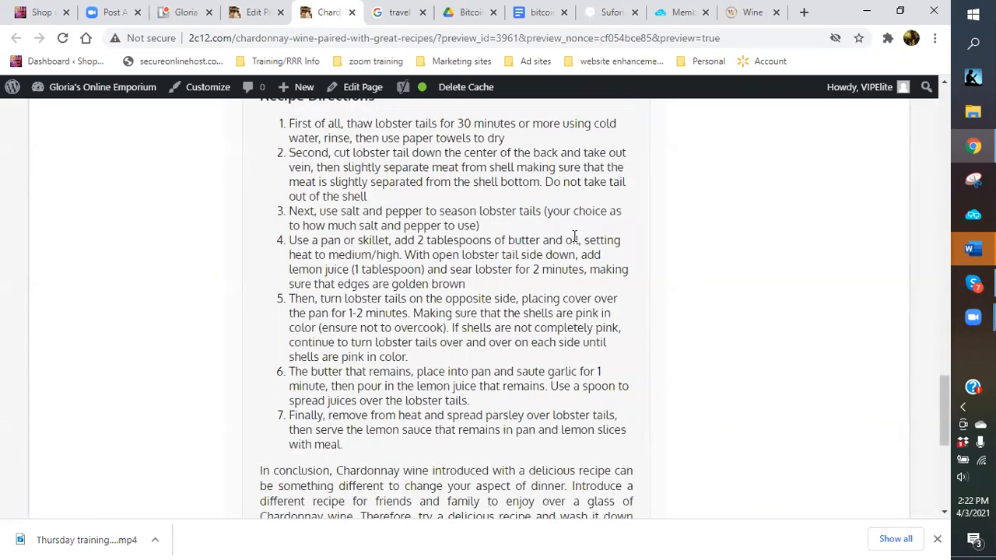
scroll(582, 165, down, 1)
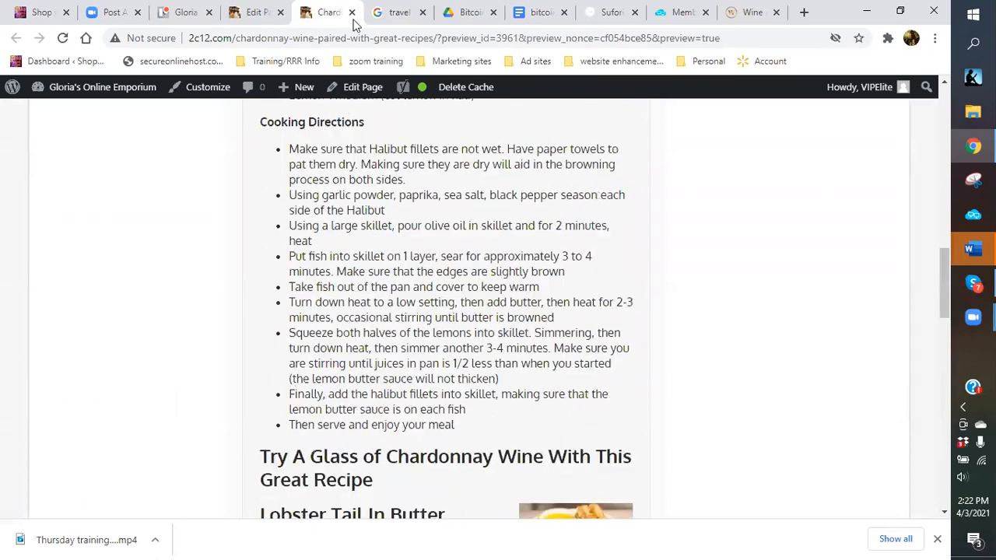
click(351, 13)
scroll(311, 362, down, 4)
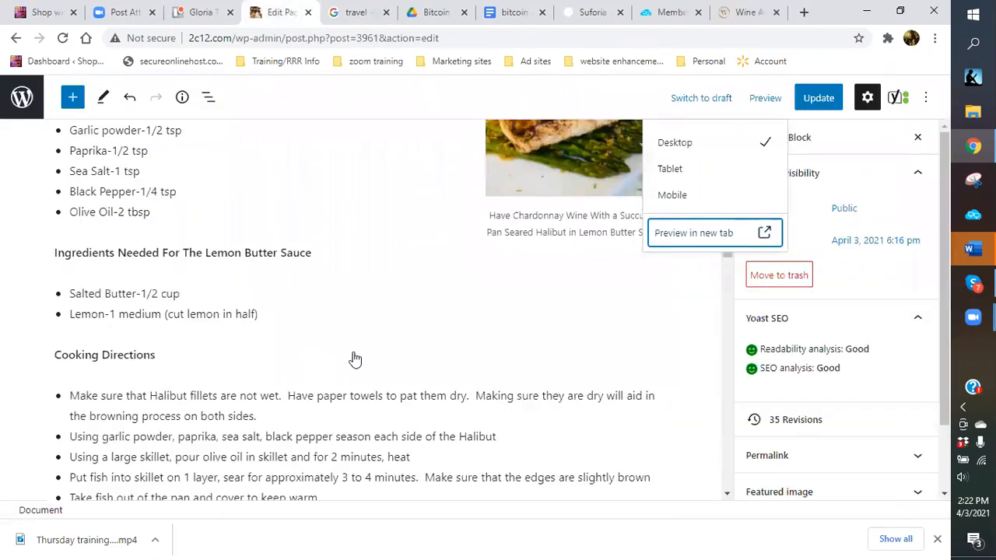
scroll(354, 354, down, 1)
scroll(585, 377, down, 3)
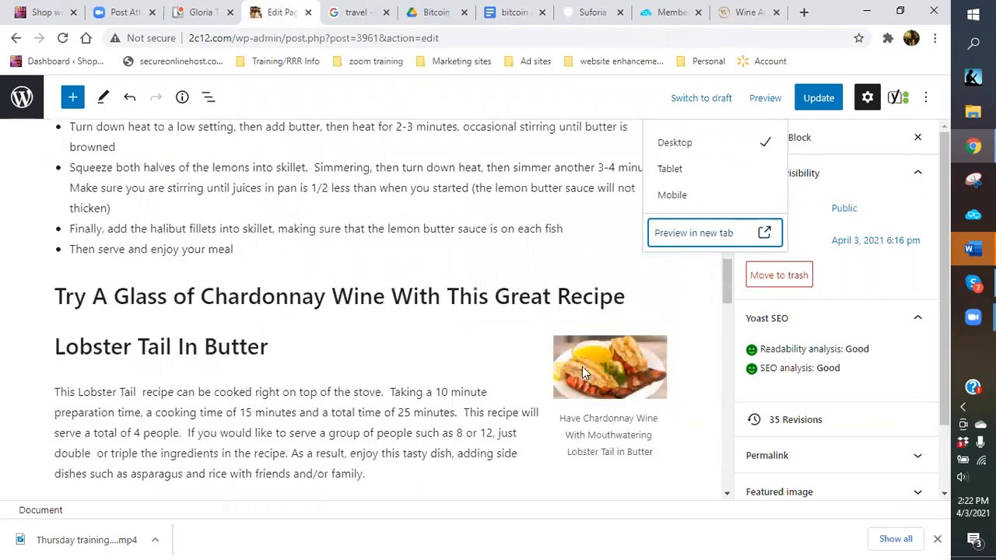
click(584, 363)
drag(498, 368, 450, 371)
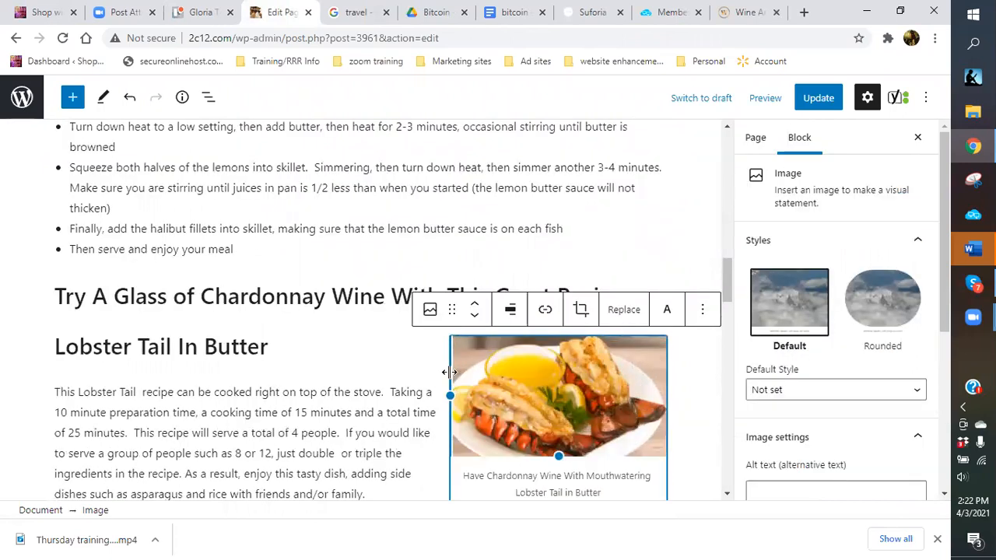
click(679, 402)
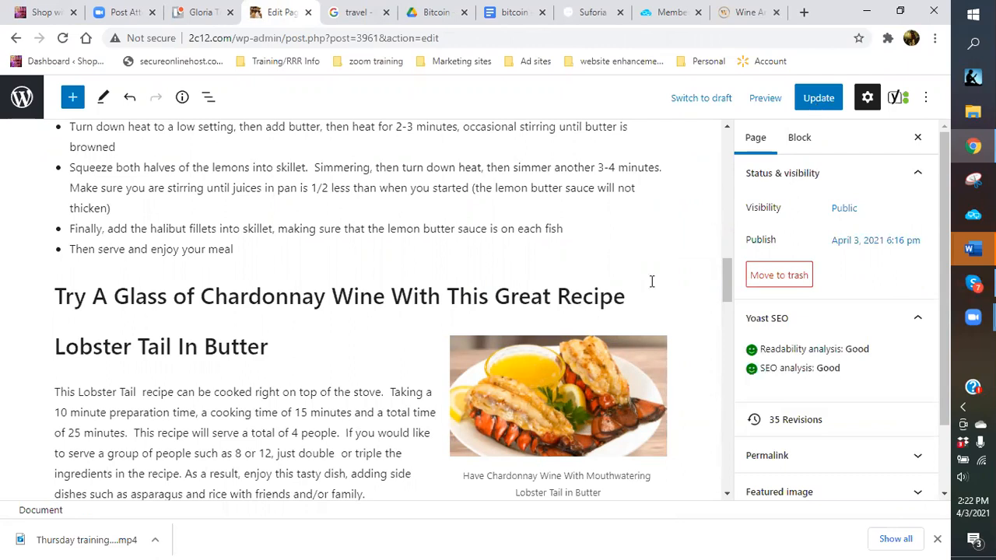
key(ctrl+s)
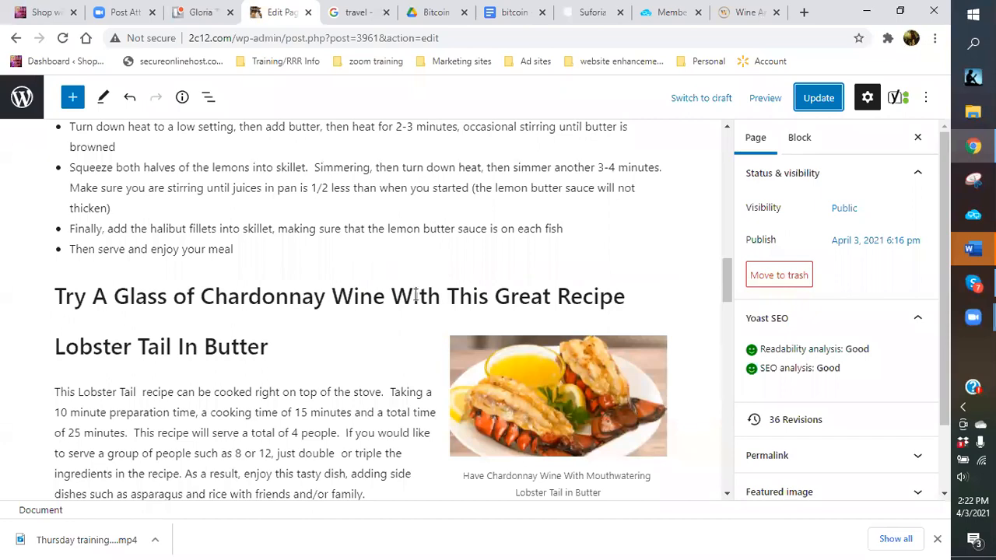
scroll(438, 296, up, 8)
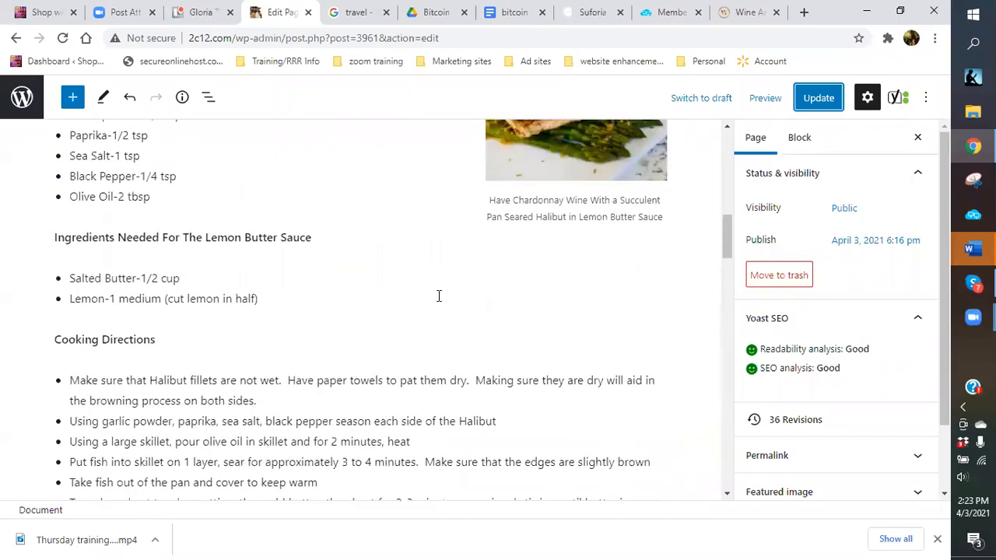
scroll(435, 299, up, 2)
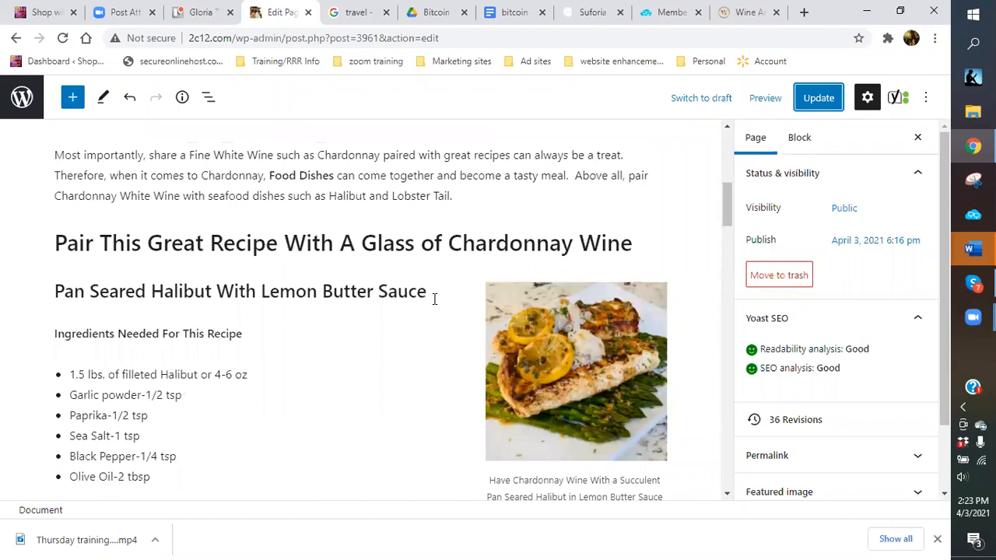
scroll(434, 299, up, 4)
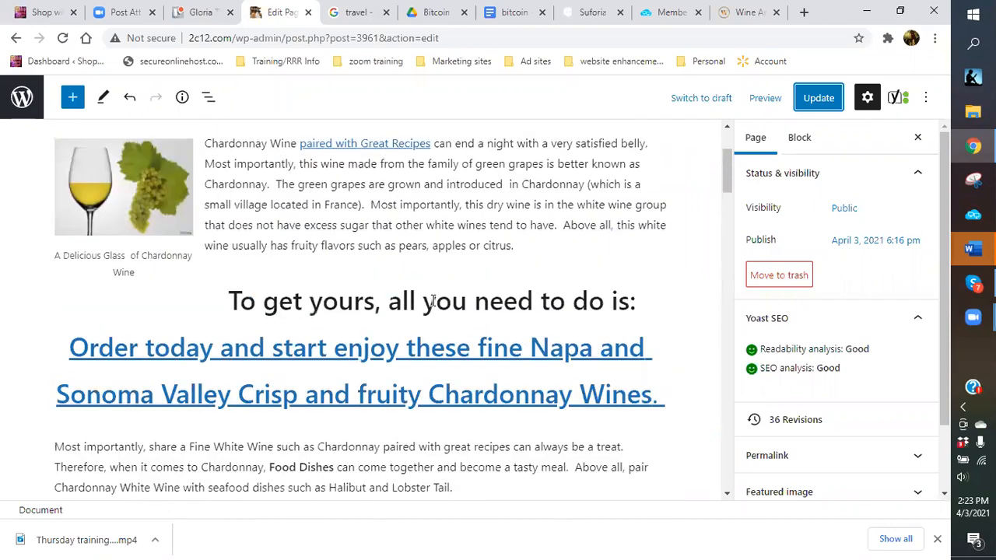
scroll(433, 301, down, 3)
scroll(433, 300, down, 3)
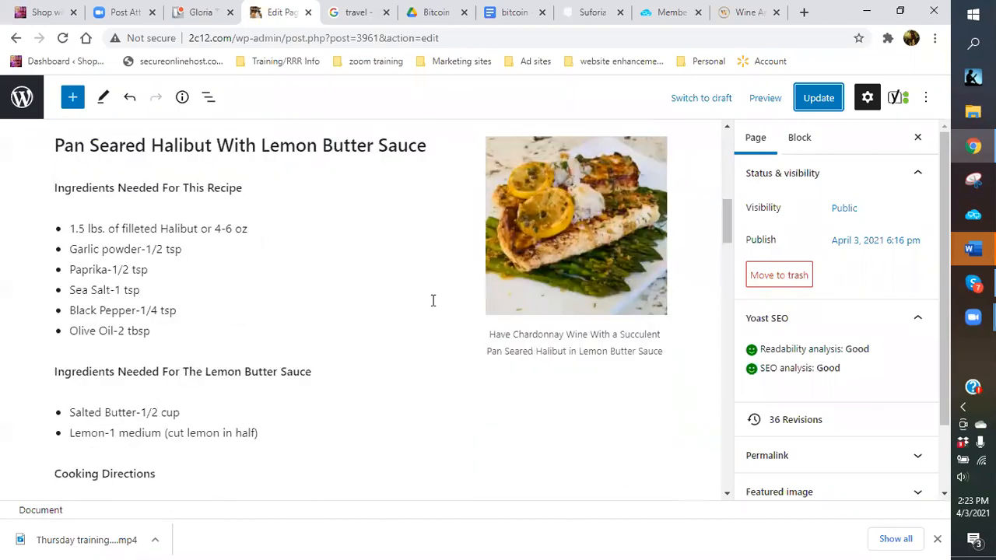
scroll(433, 300, down, 2)
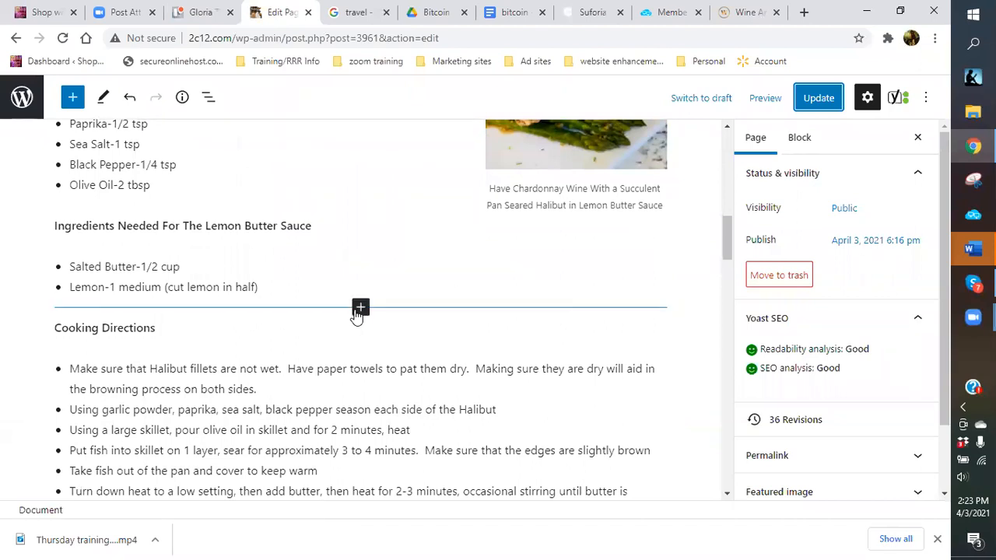
scroll(389, 305, up, 2)
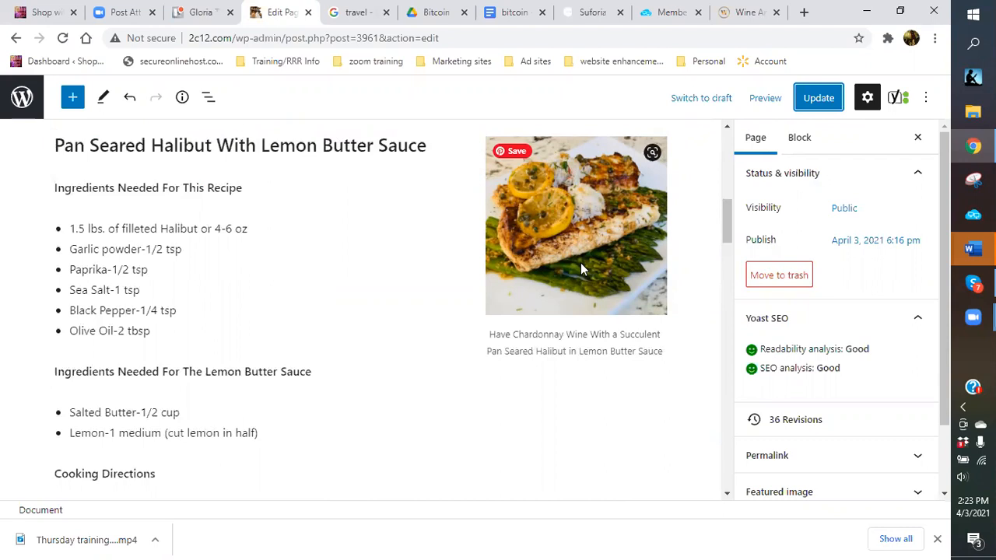
scroll(442, 238, down, 1)
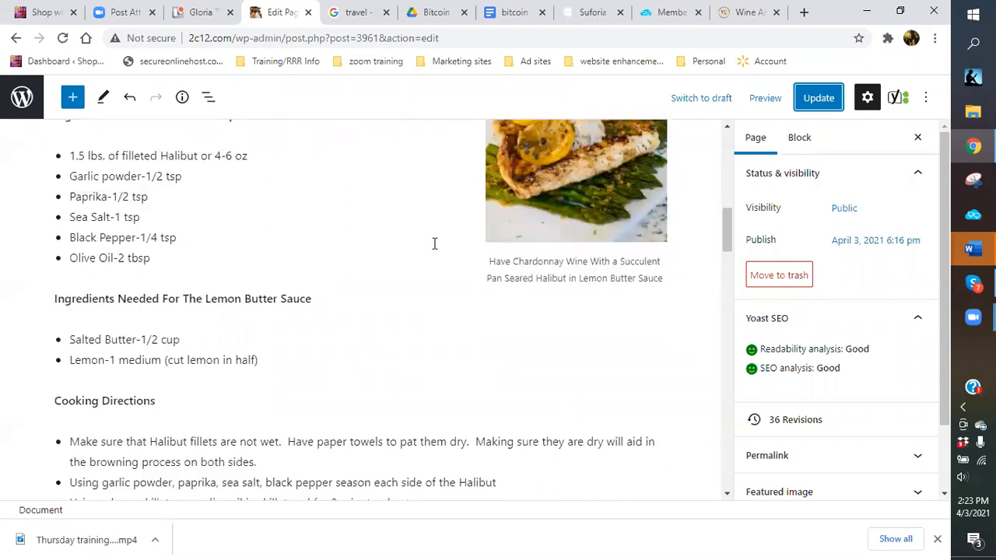
scroll(432, 245, up, 1)
scroll(427, 247, down, 2)
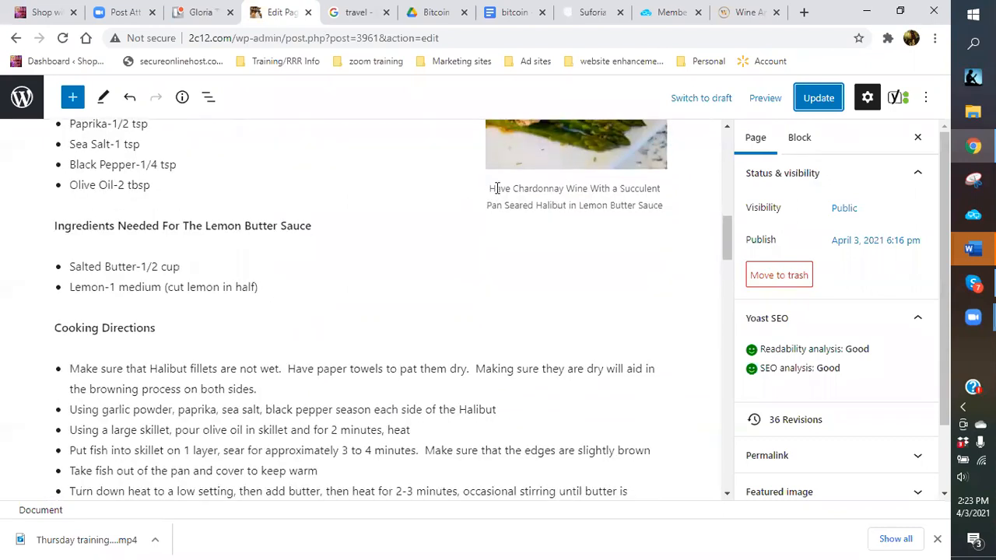
Link the Halibut image caption to the Wine Ambassador address, opening in a new tab.
click(491, 190)
drag(490, 189, 658, 210)
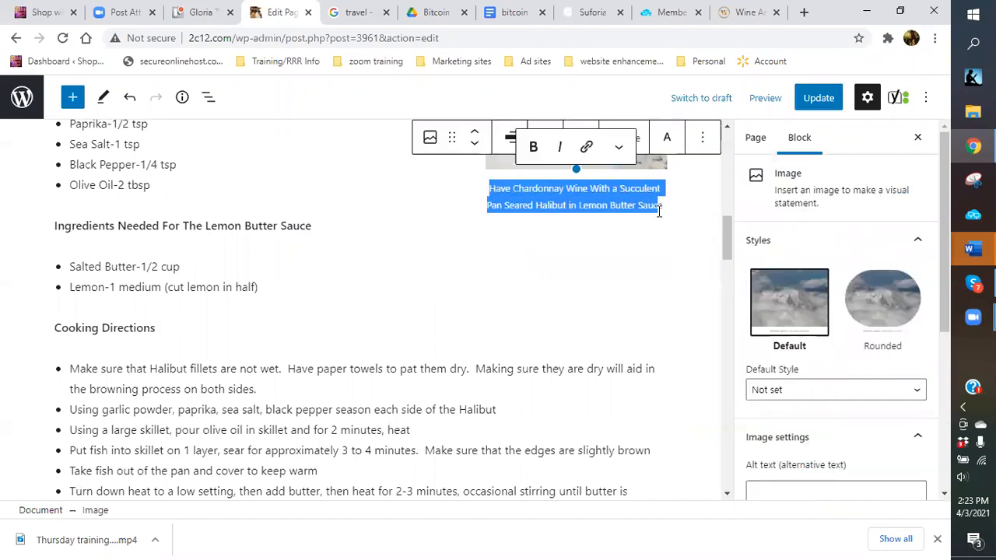
click(586, 147)
right_click(502, 248)
click(550, 351)
click(473, 338)
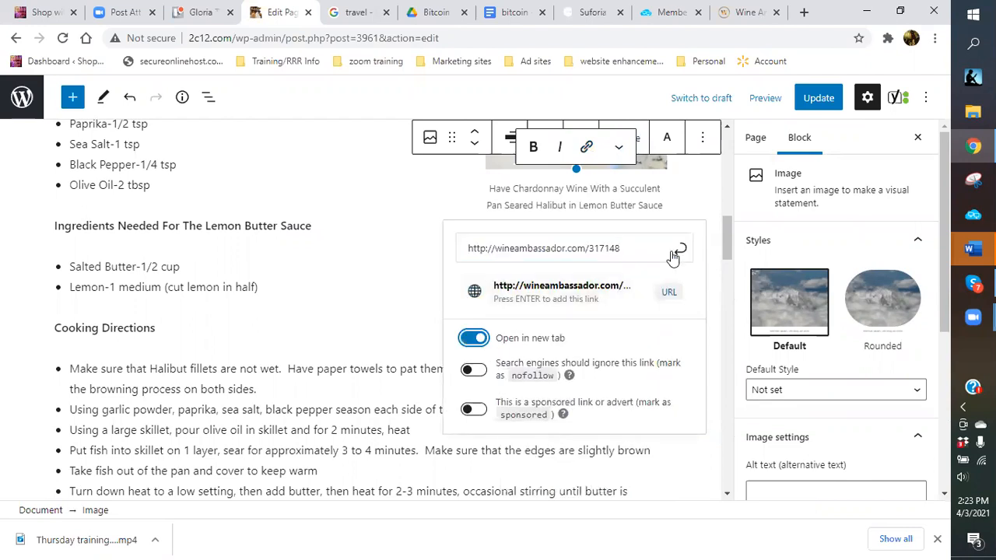
click(683, 255)
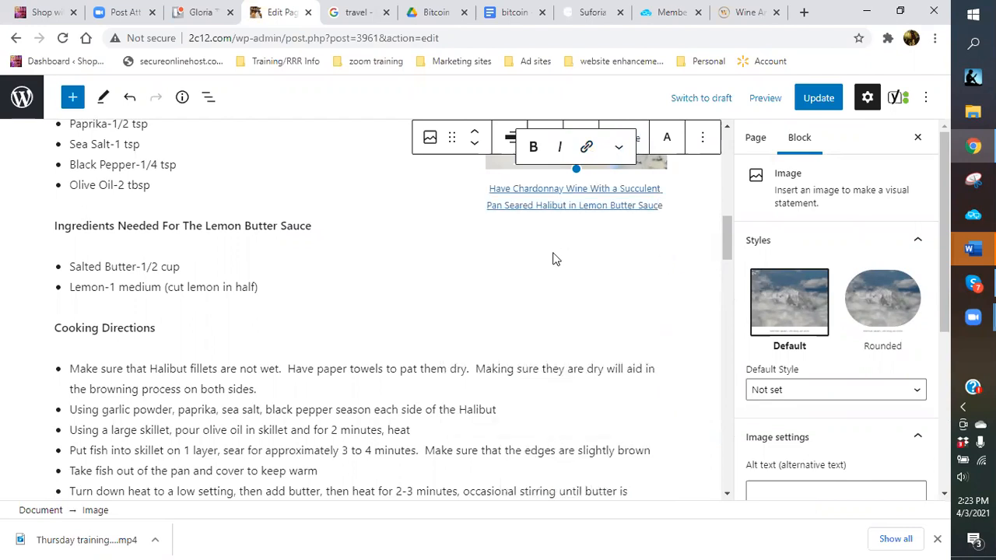
click(401, 188)
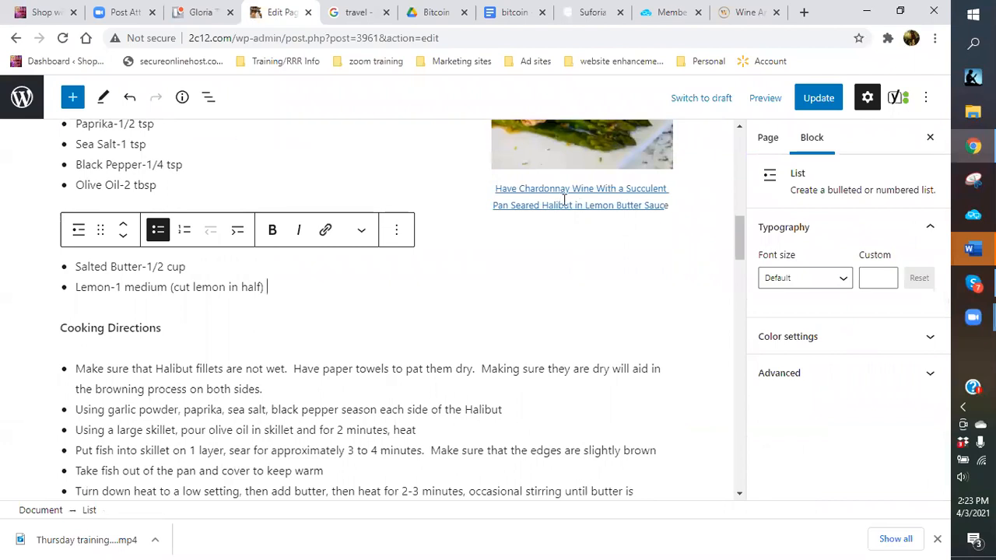
Give the Lobster Tail caption the same Wine Ambassador link, opening in a new tab.
scroll(570, 257, down, 4)
scroll(569, 258, down, 3)
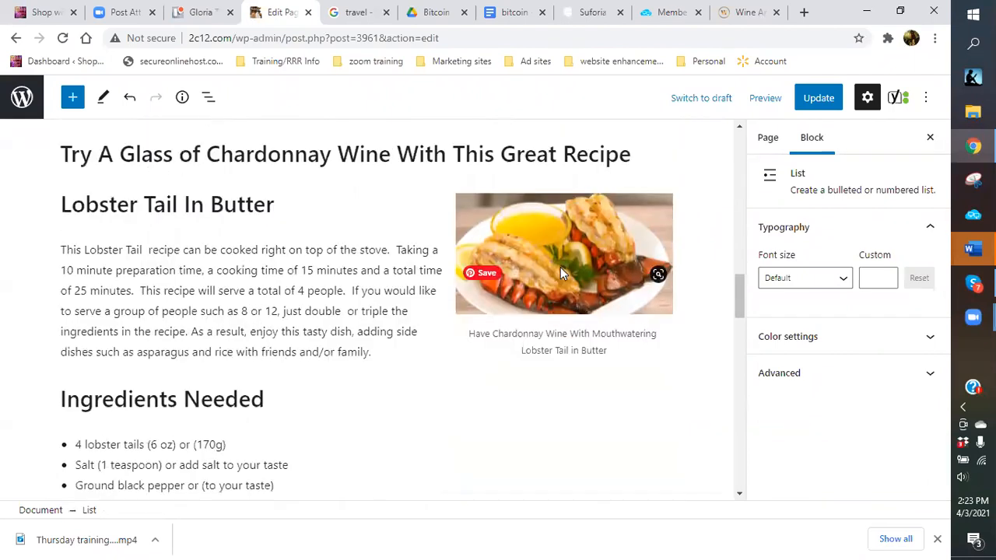
click(464, 329)
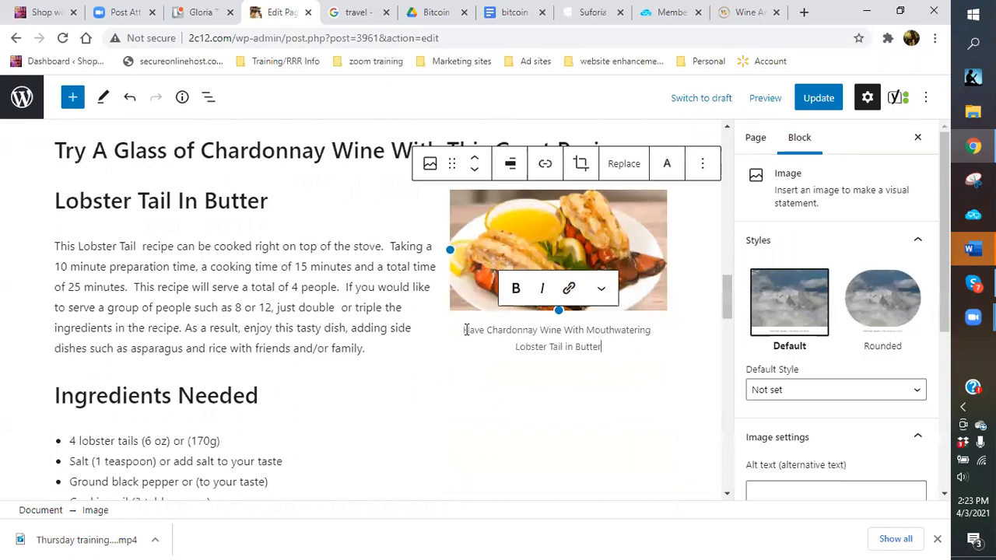
drag(464, 334, 643, 353)
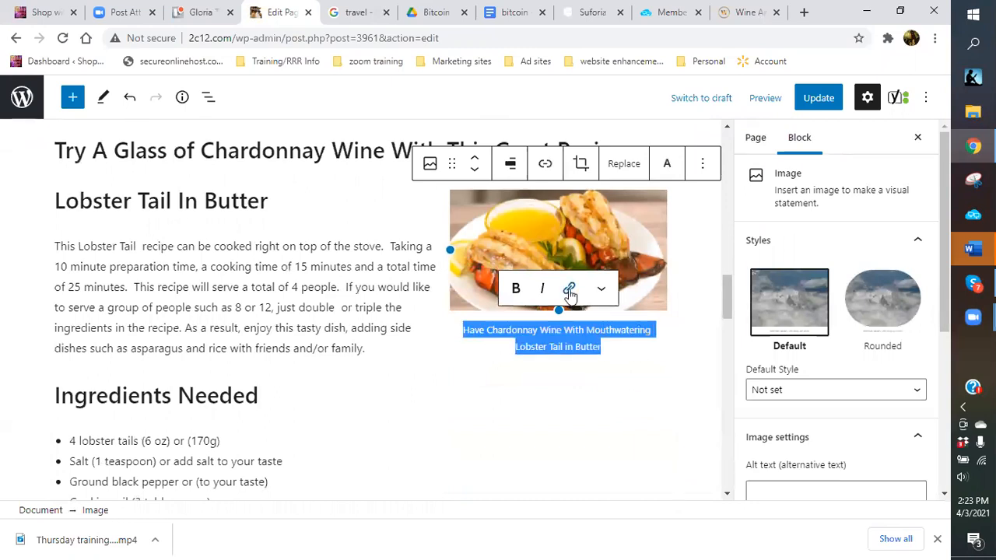
click(570, 289)
right_click(467, 172)
click(506, 285)
click(459, 219)
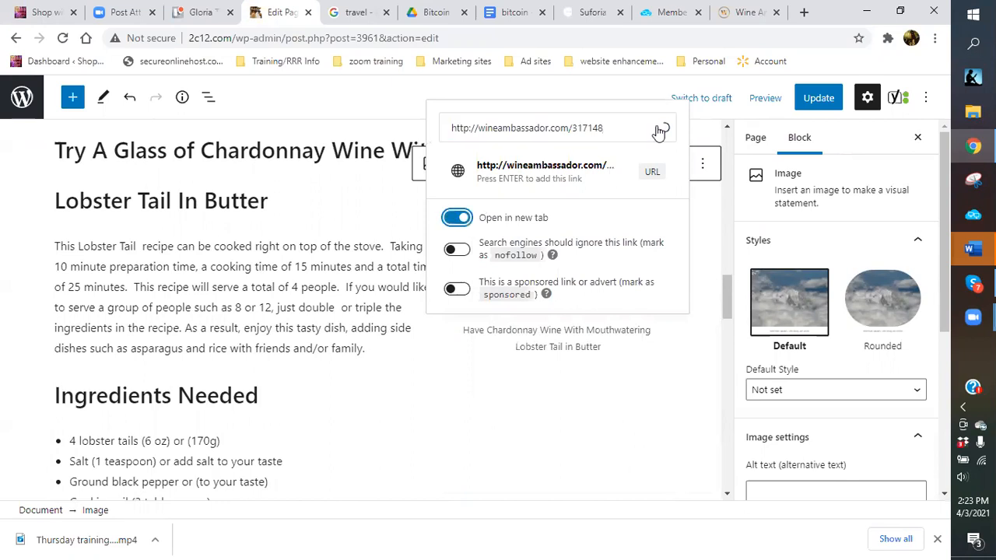
click(661, 129)
scroll(340, 403, down, 15)
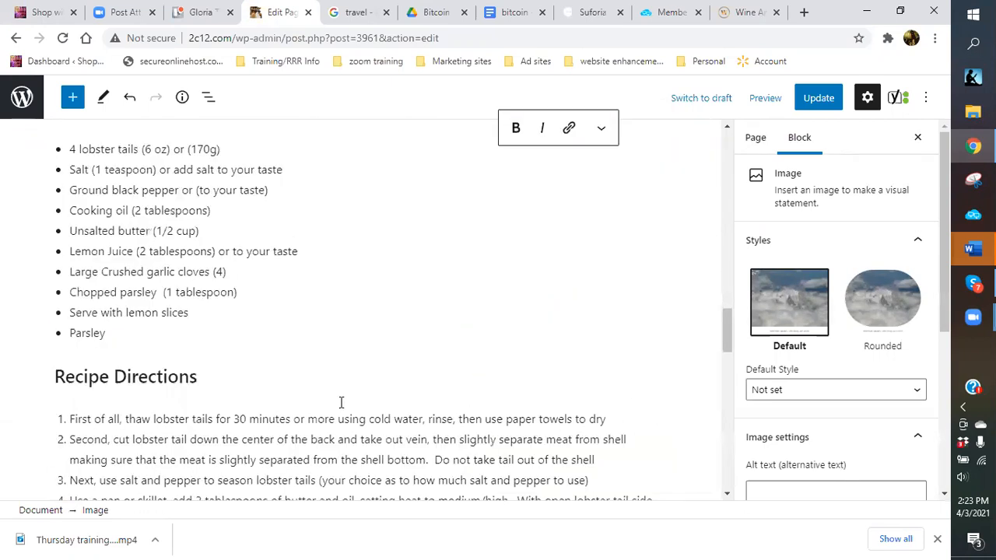
Expand Yoast SEO analysis, then show Readability results: Good, with one transition-words improvement (25.7%).
scroll(309, 398, down, 5)
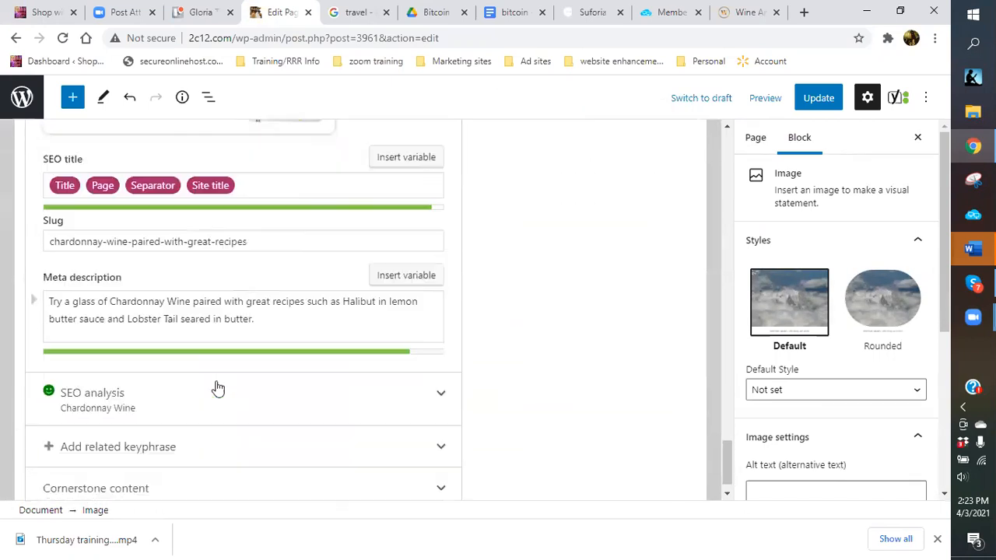
click(454, 370)
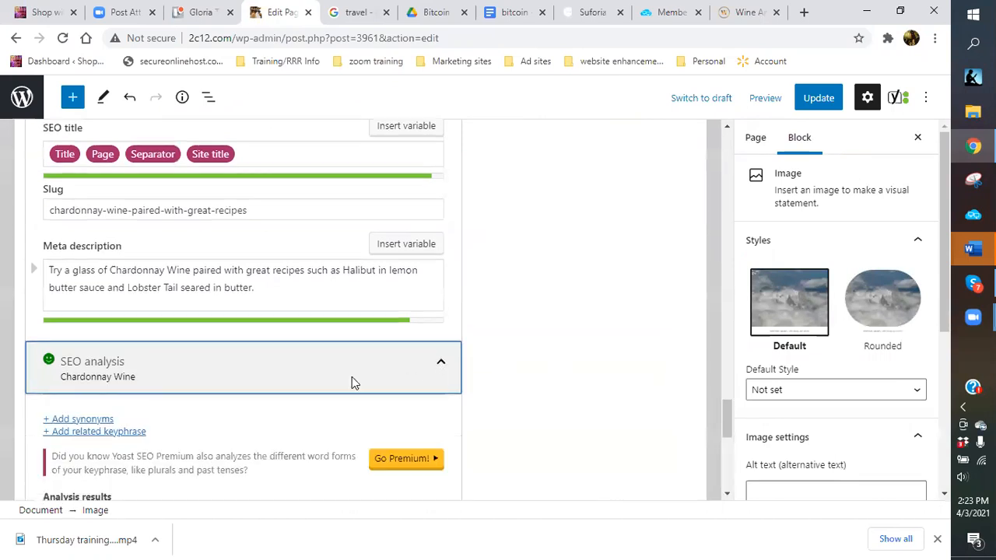
scroll(326, 366, down, 4)
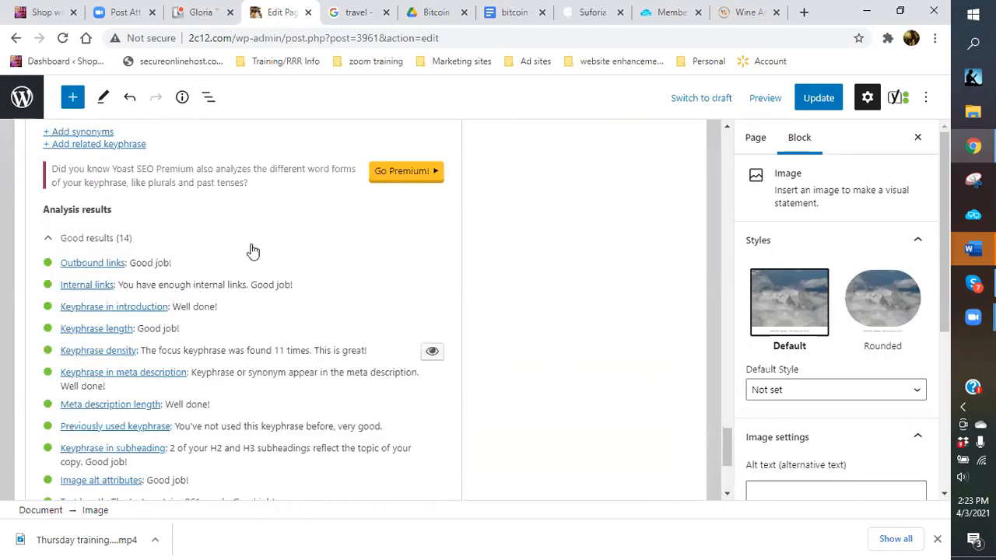
scroll(251, 256, down, 2)
scroll(251, 350, down, 2)
scroll(218, 409, down, 2)
scroll(200, 321, up, 5)
scroll(196, 325, up, 10)
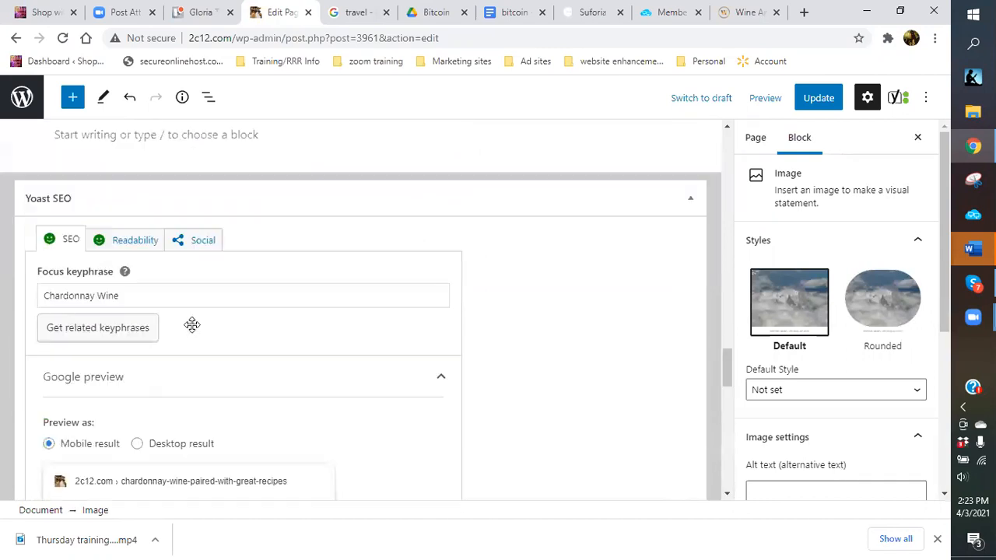
click(142, 387)
scroll(343, 397, down, 2)
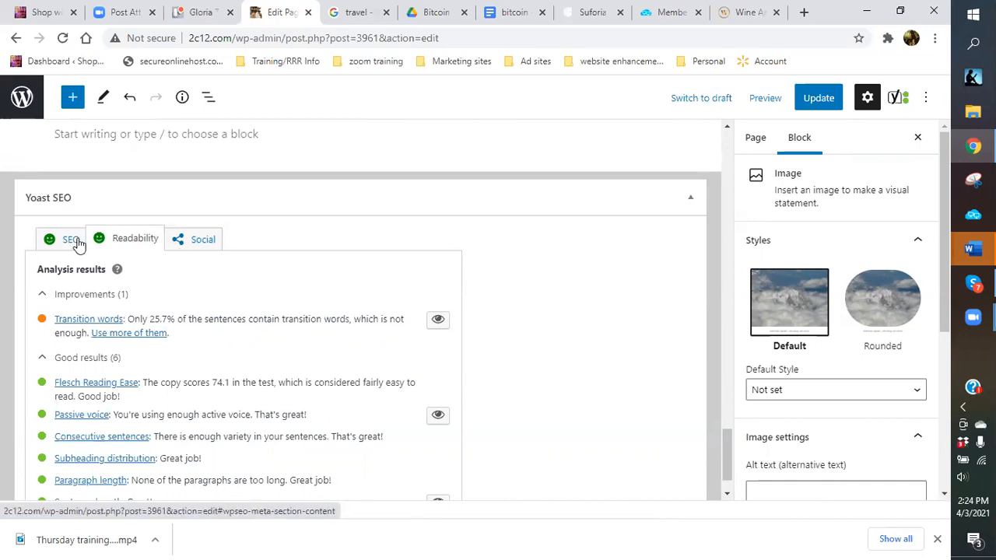
Save the published Chardonnay page with Update and scroll back up through it.
click(815, 99)
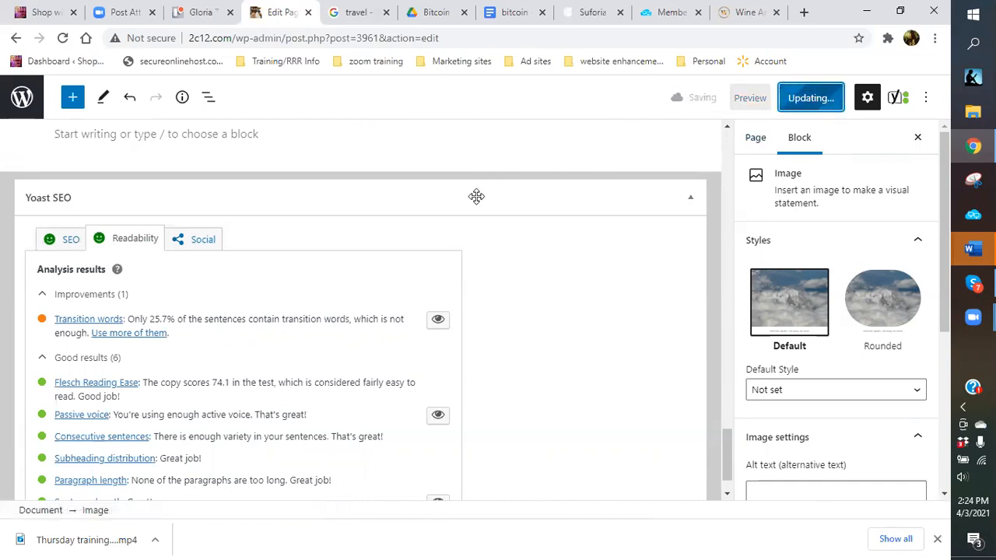
scroll(471, 202, up, 1)
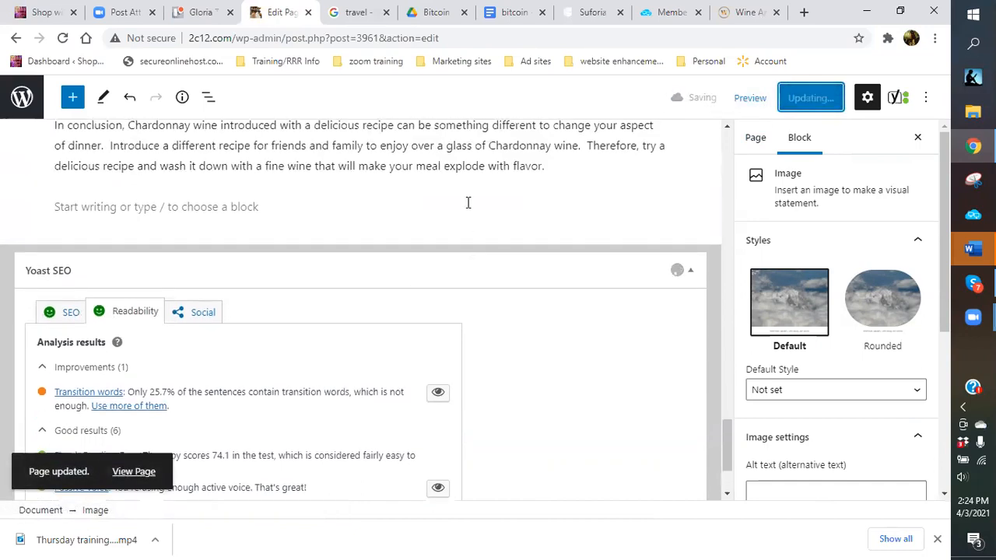
scroll(468, 202, up, 2)
scroll(467, 204, up, 10)
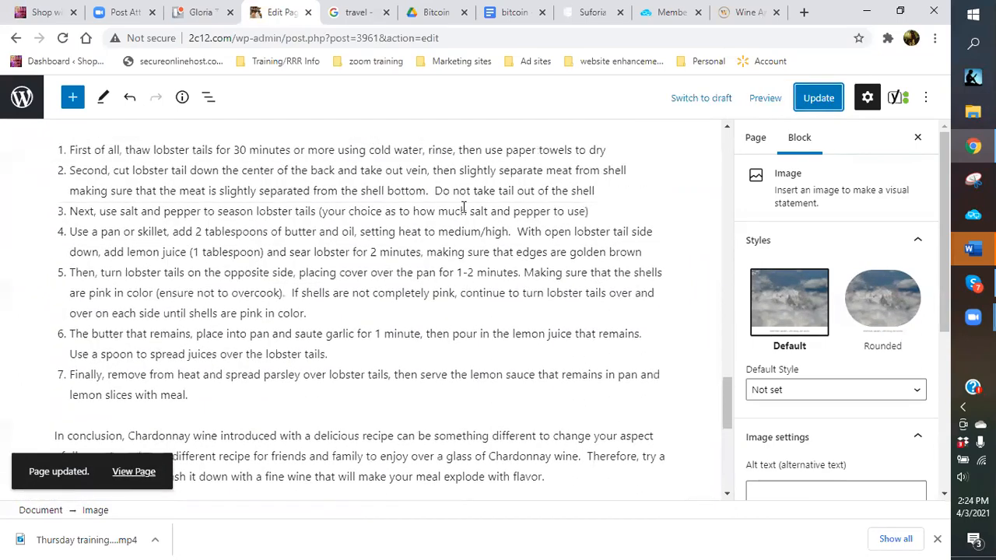
scroll(331, 268, up, 1)
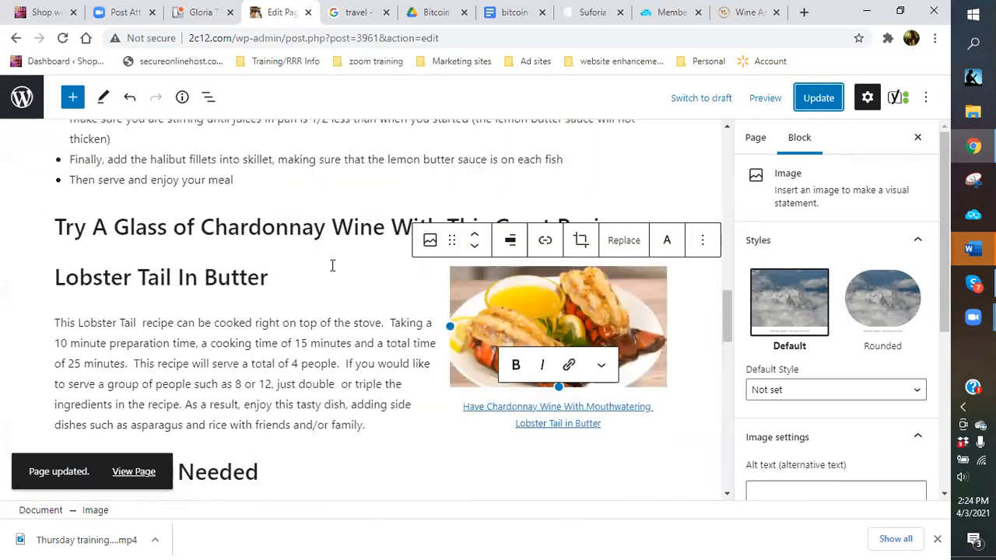
scroll(331, 264, down, 3)
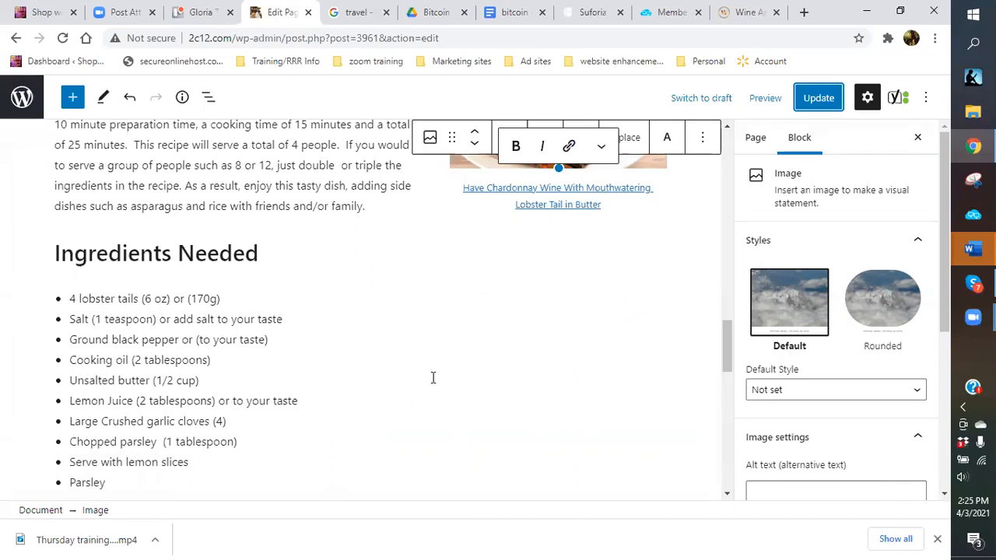
scroll(434, 377, up, 12)
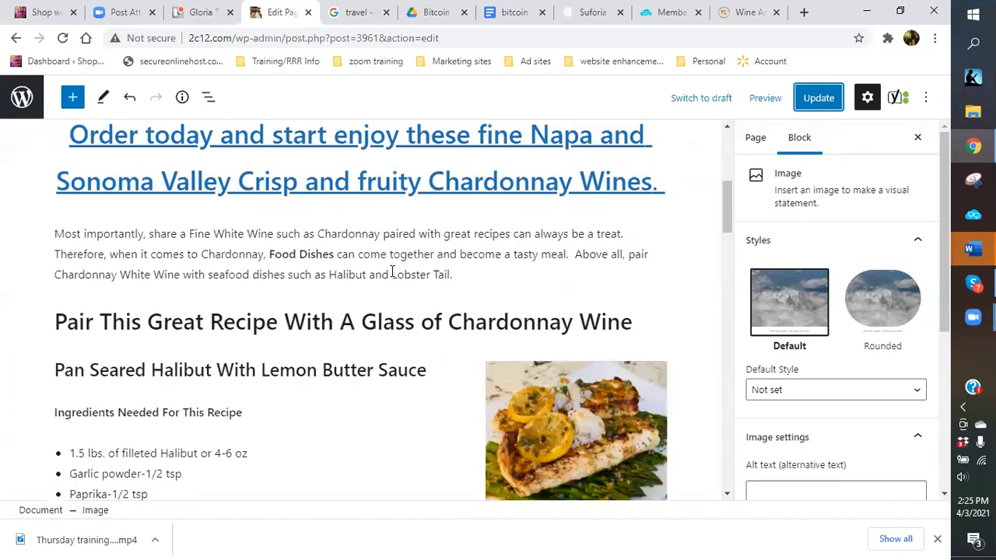
Leave the editor, visit the live site, and open the Wines That Can Be Delivered To You page.
click(17, 99)
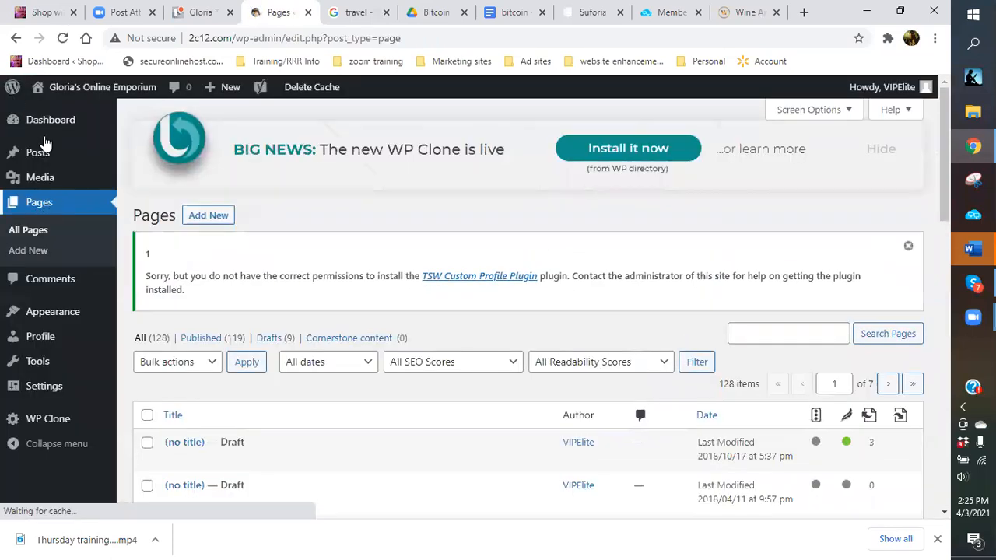
mouse_move(58, 88)
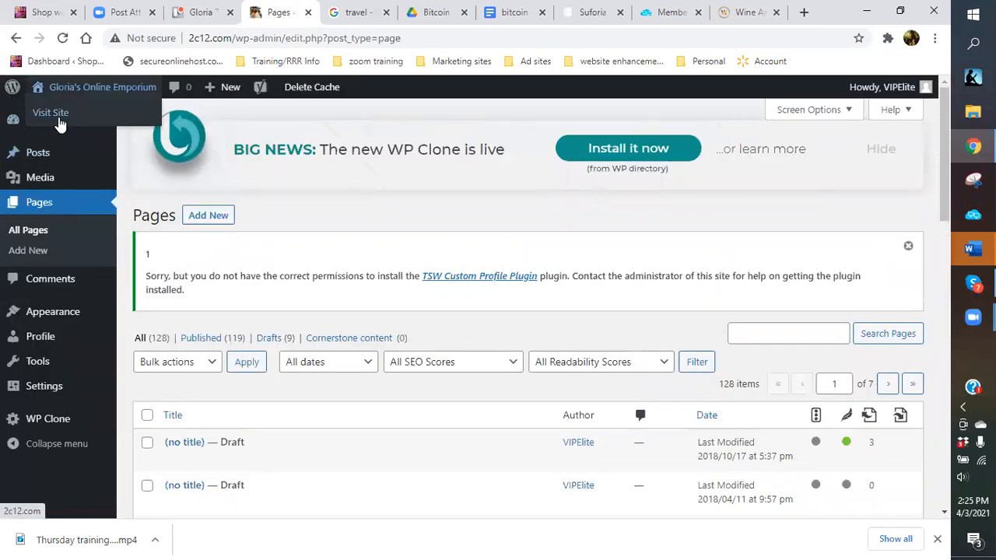
click(60, 123)
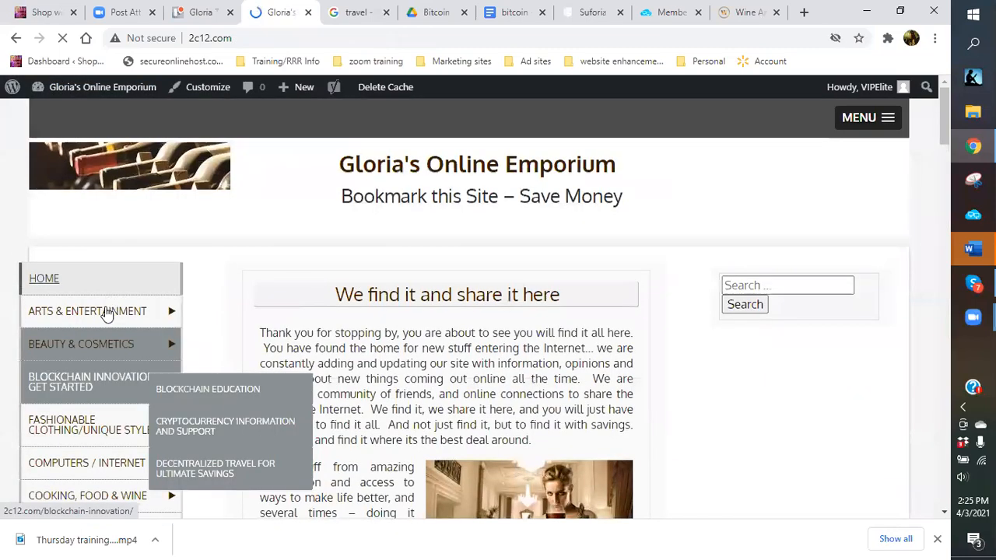
scroll(99, 335, down, 2)
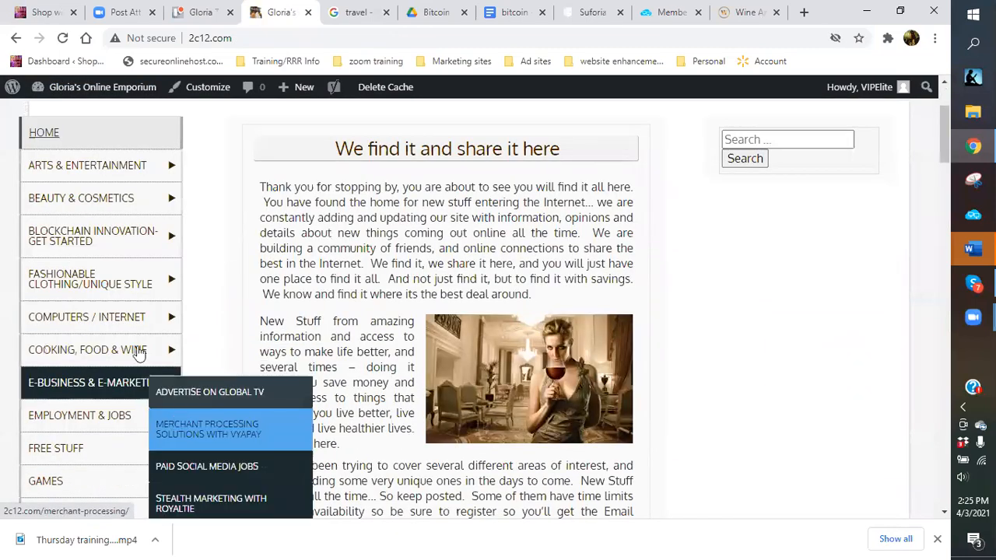
click(184, 401)
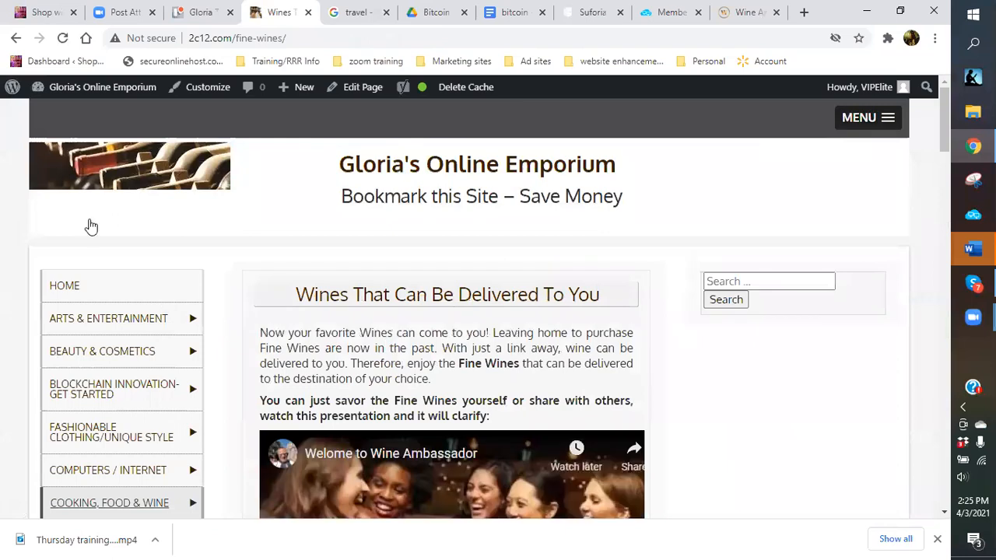
Browse the Cooking, Food & Wine category page, then return to the deliverable wines page.
scroll(132, 241, down, 3)
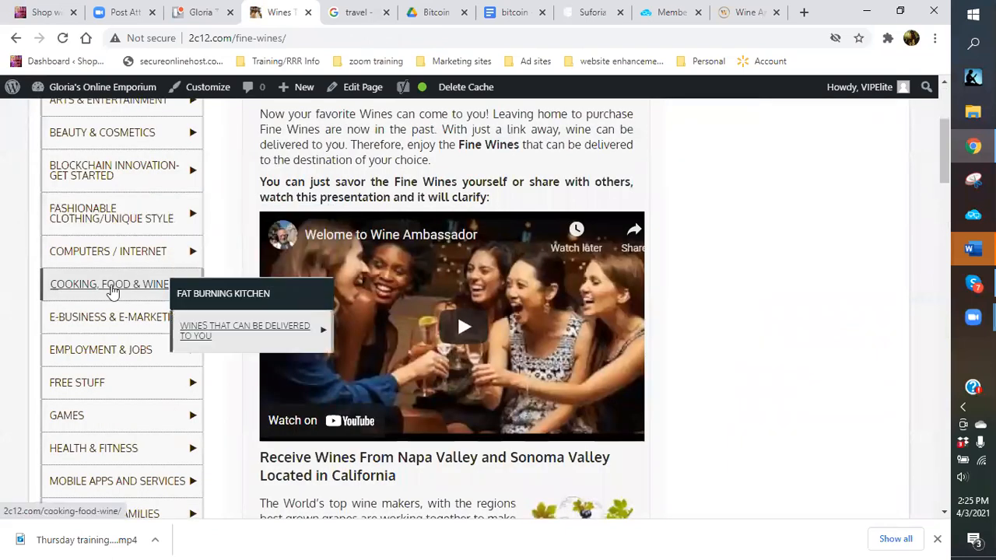
click(113, 290)
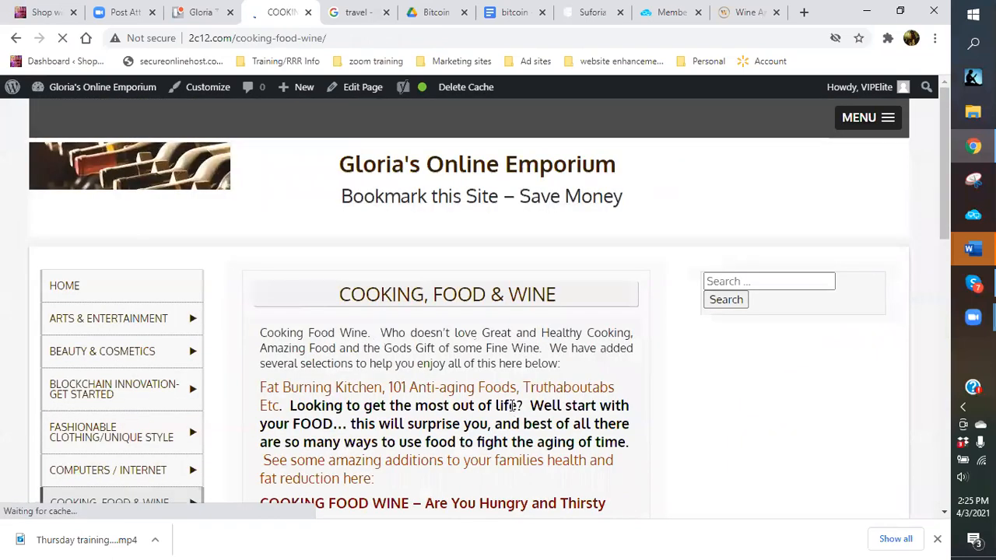
scroll(492, 384, down, 3)
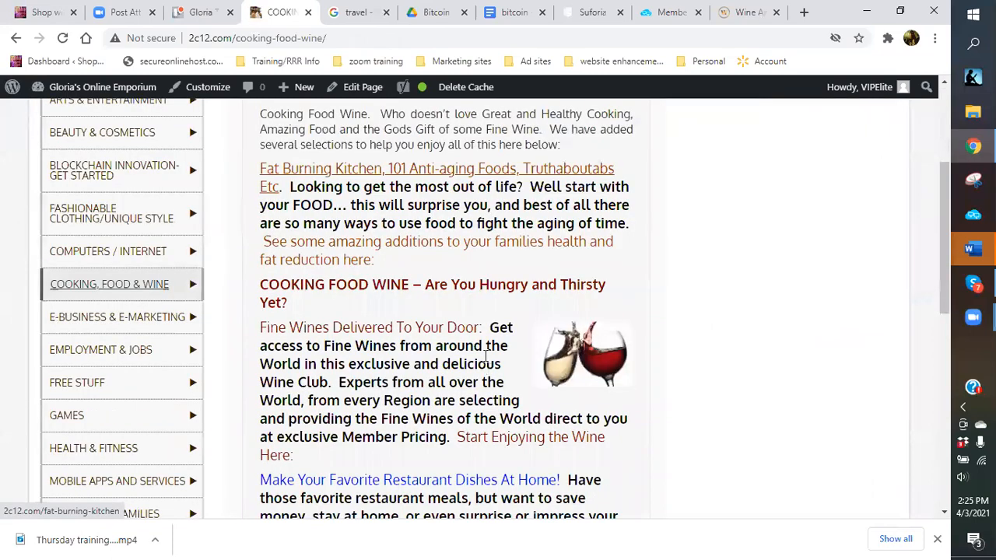
scroll(486, 356, down, 3)
scroll(441, 284, up, 2)
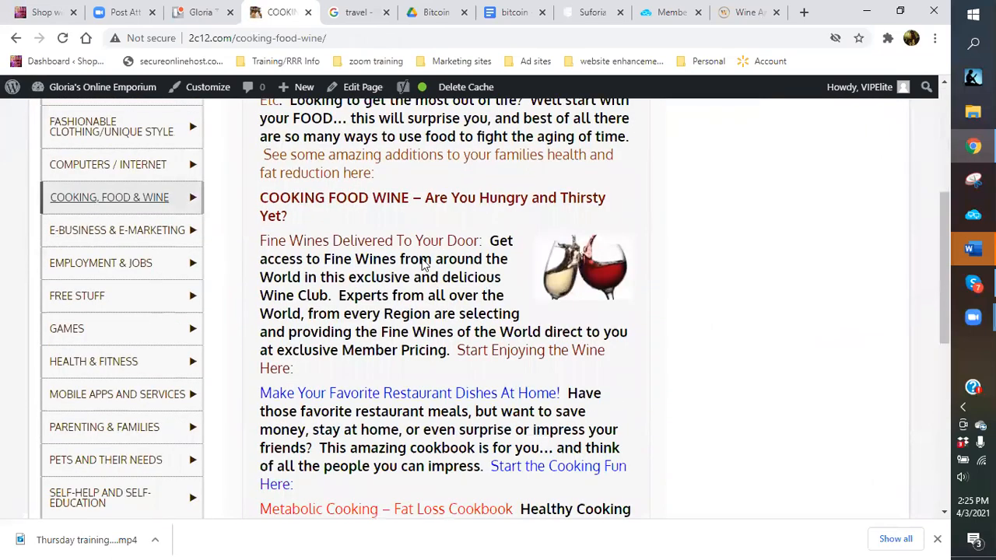
scroll(425, 264, up, 3)
scroll(404, 282, down, 3)
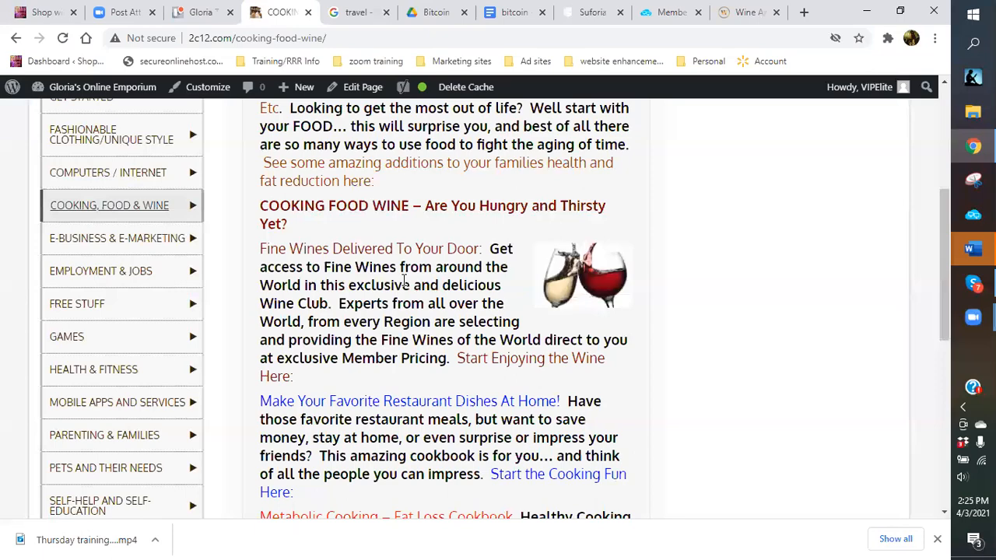
scroll(404, 282, down, 1)
scroll(403, 286, down, 2)
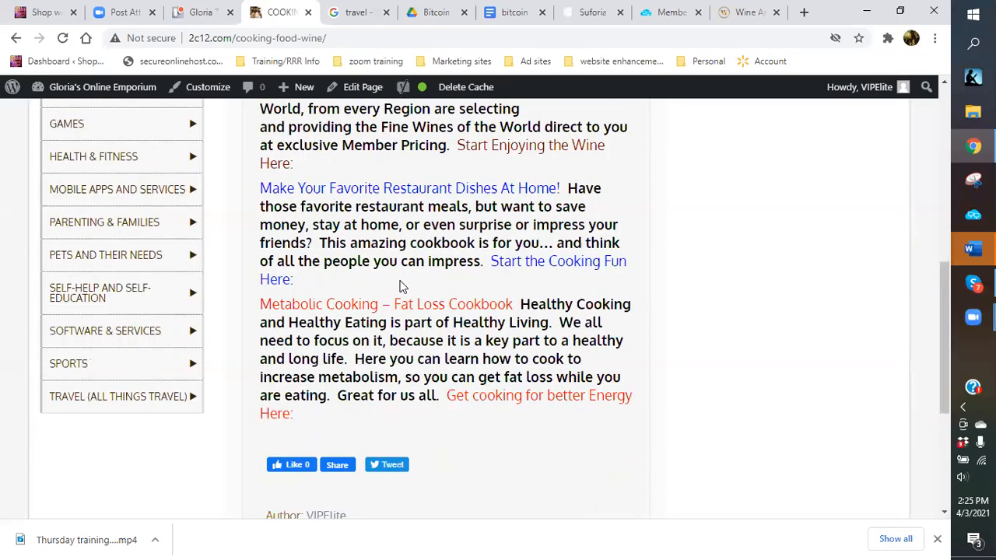
scroll(327, 194, up, 2)
scroll(389, 233, up, 1)
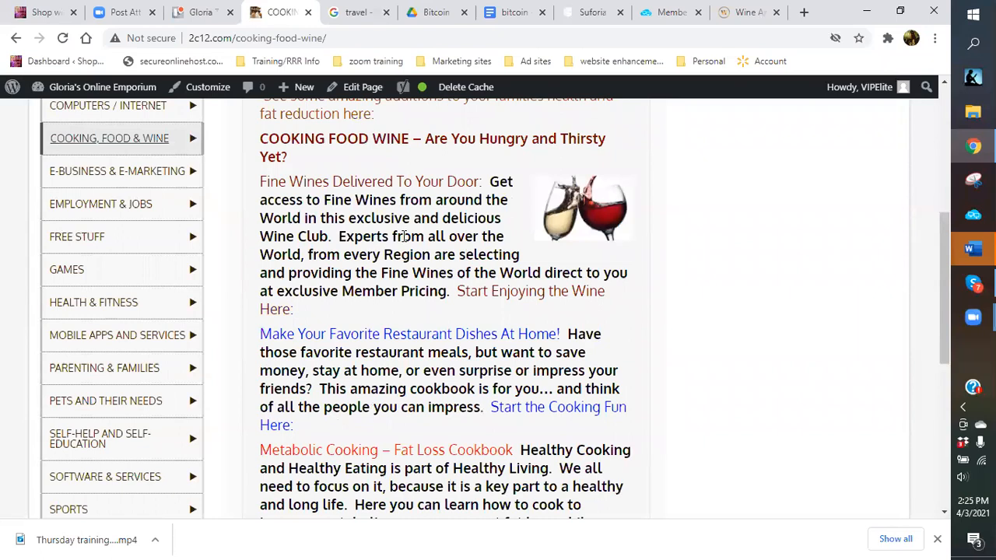
scroll(404, 236, up, 3)
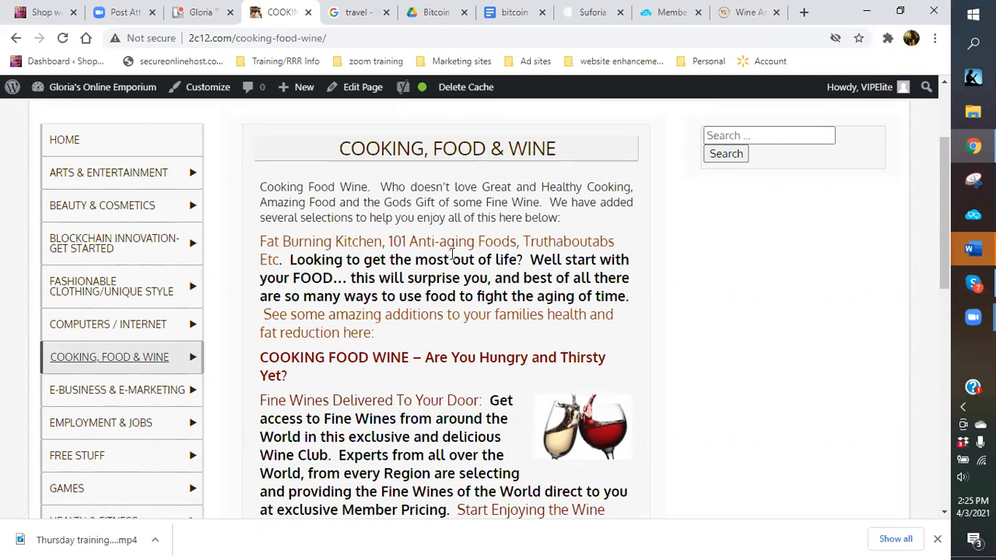
scroll(436, 251, down, 3)
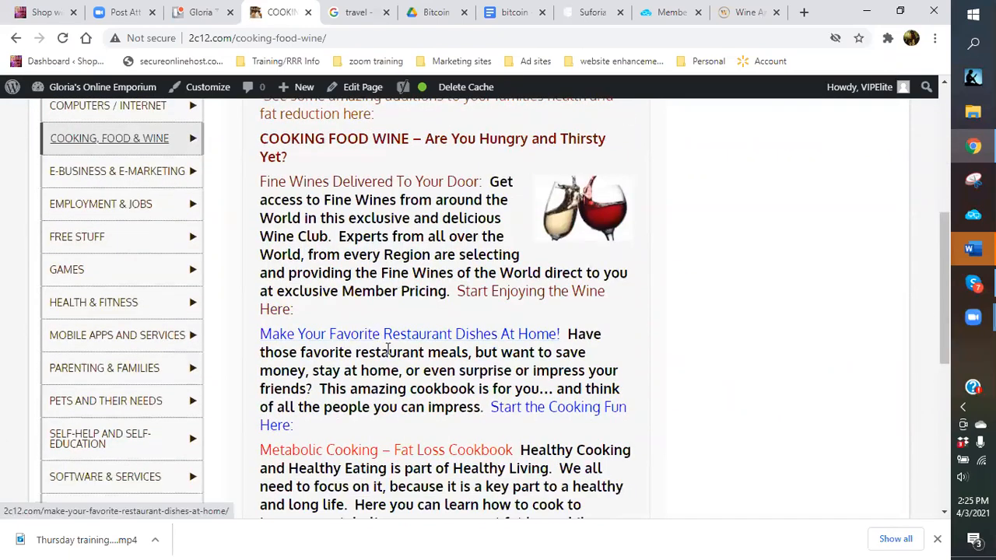
scroll(388, 352, down, 2)
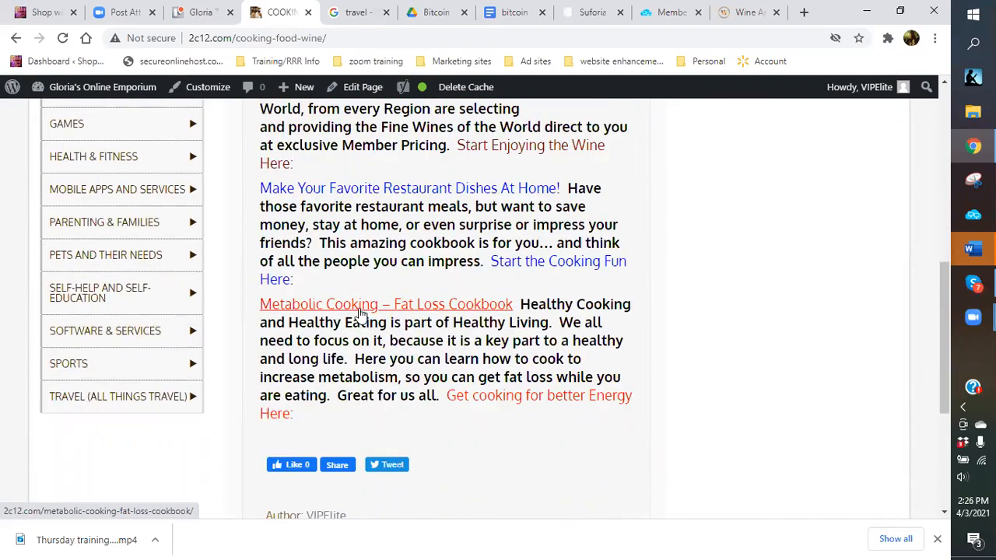
scroll(359, 312, up, 1)
scroll(365, 269, down, 2)
scroll(366, 268, up, 4)
scroll(351, 256, up, 2)
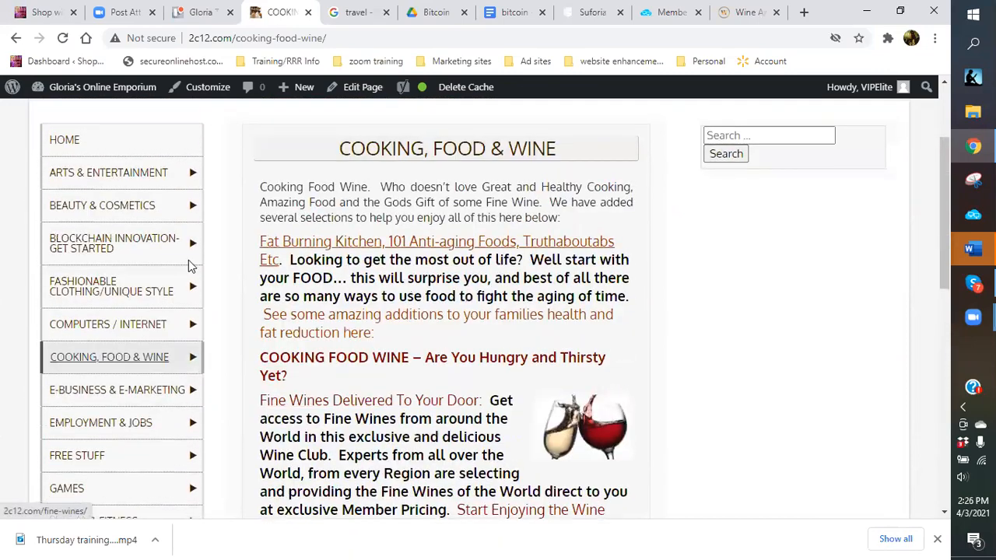
mouse_move(156, 379)
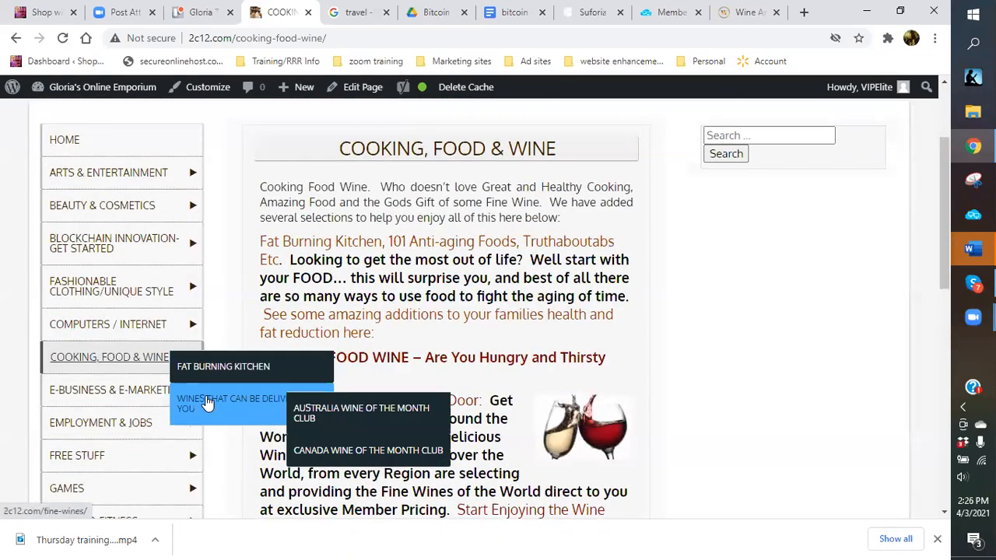
click(207, 402)
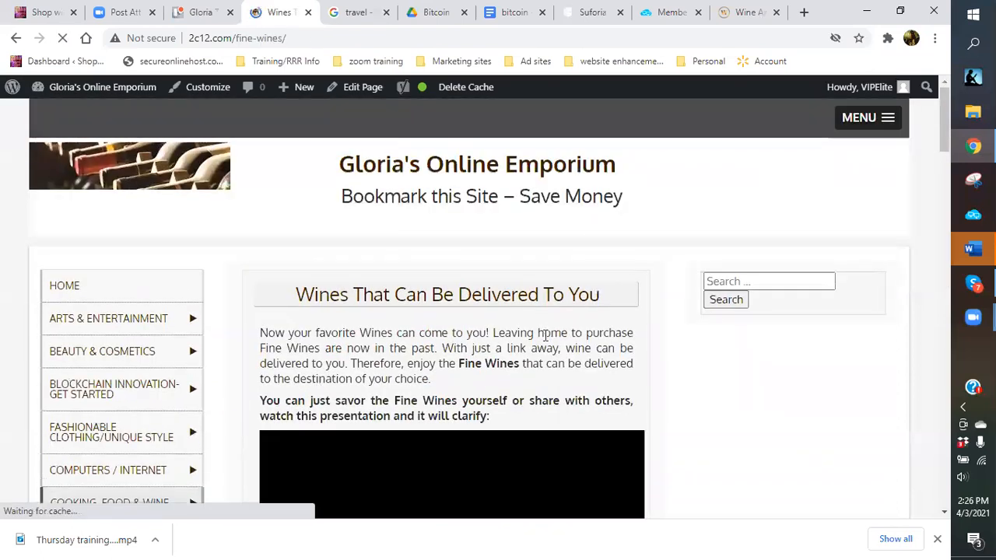
scroll(544, 335, down, 3)
scroll(543, 327, down, 3)
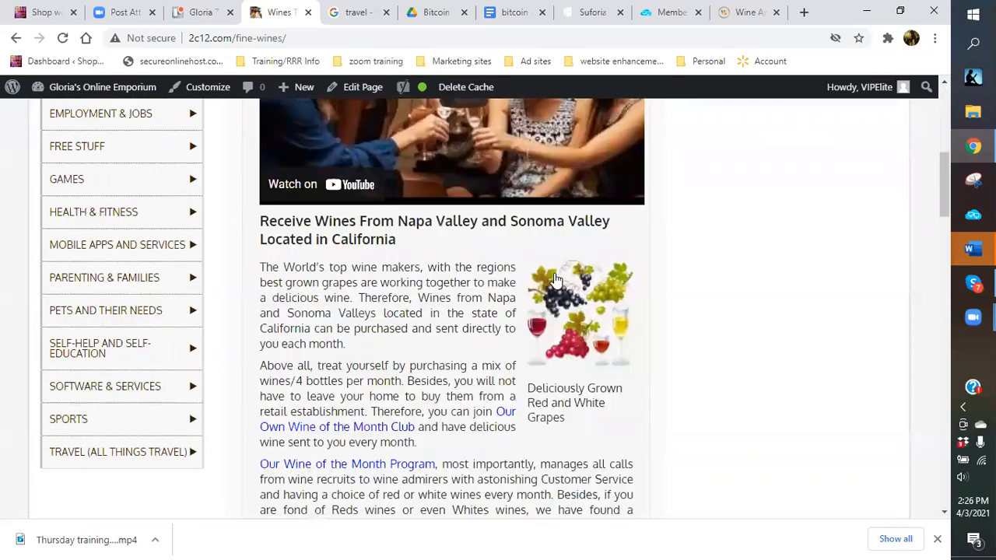
scroll(537, 281, down, 4)
scroll(518, 280, down, 4)
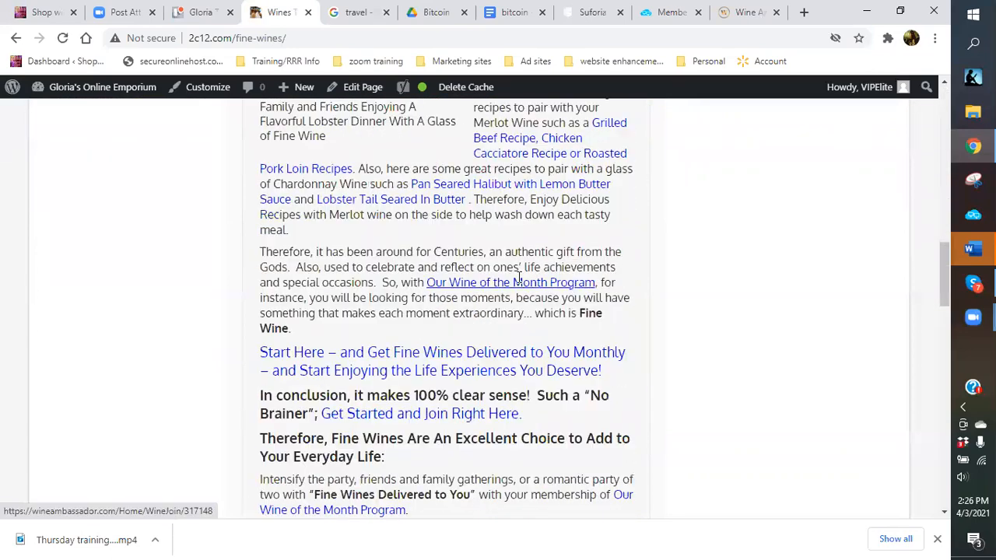
scroll(498, 280, down, 3)
scroll(457, 280, down, 2)
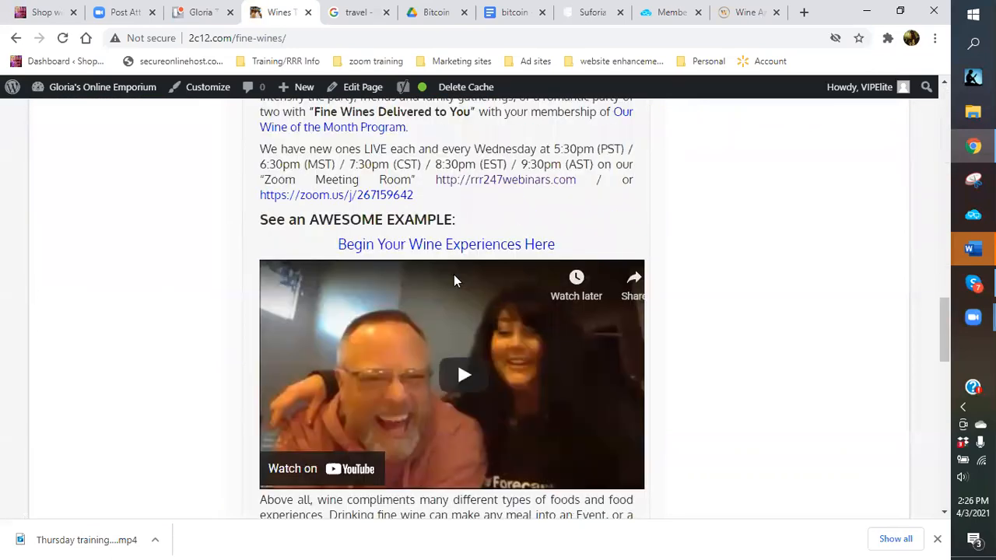
scroll(454, 280, up, 4)
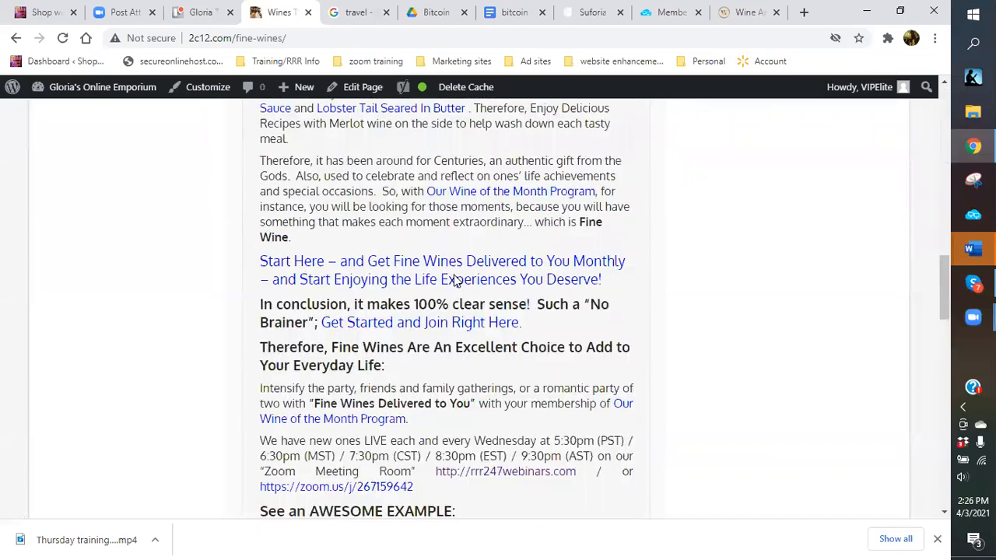
scroll(455, 280, up, 5)
scroll(455, 281, down, 2)
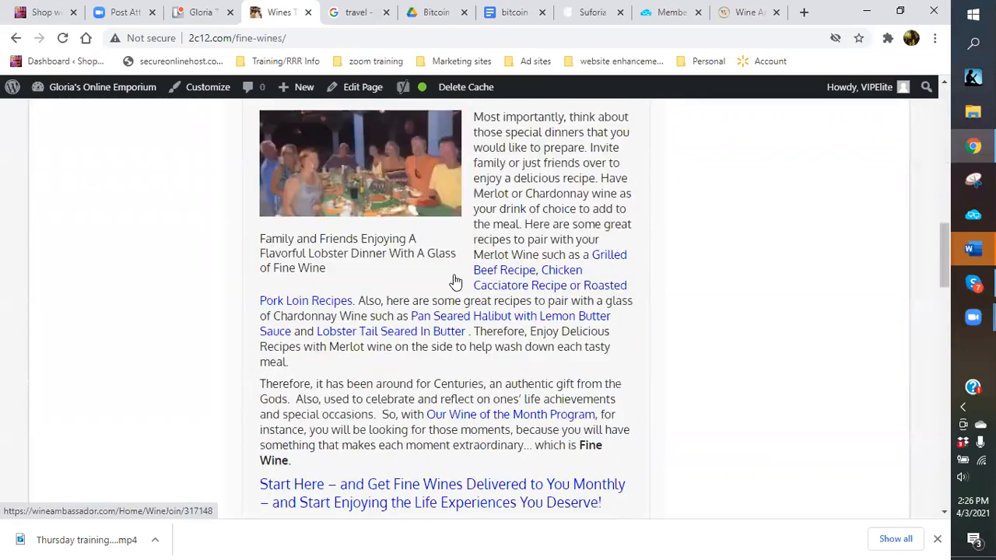
scroll(455, 280, down, 1)
scroll(455, 280, down, 6)
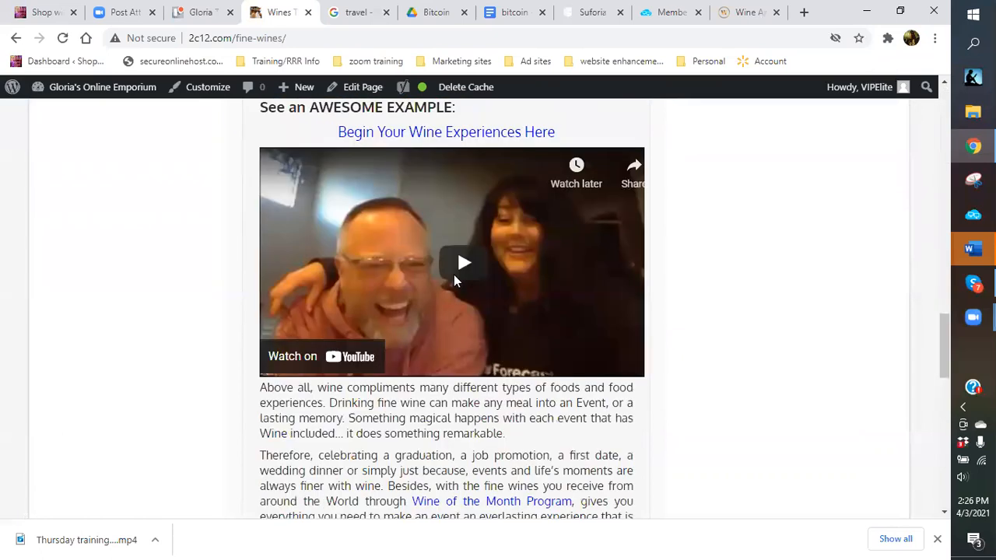
scroll(455, 277, down, 5)
scroll(354, 235, down, 1)
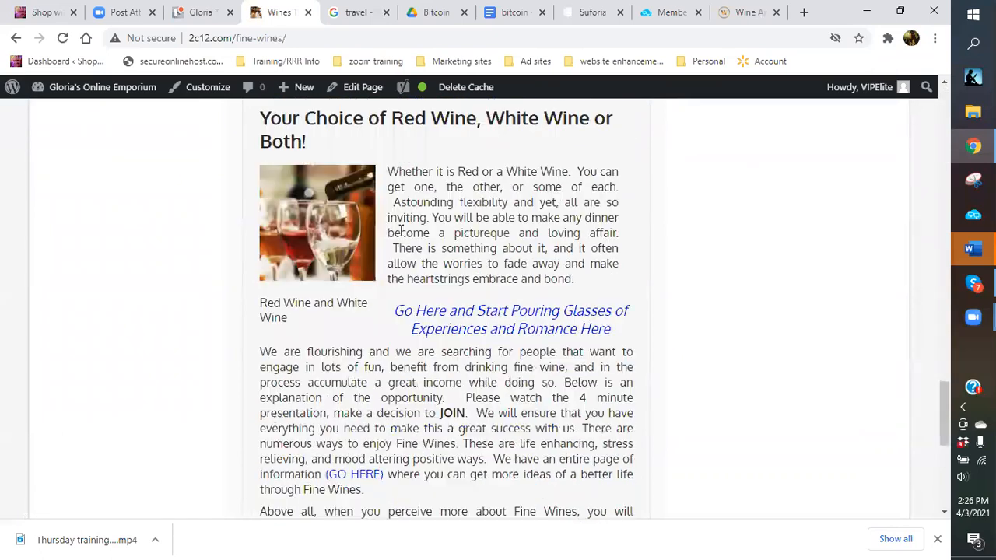
scroll(396, 243, down, 2)
scroll(498, 249, down, 1)
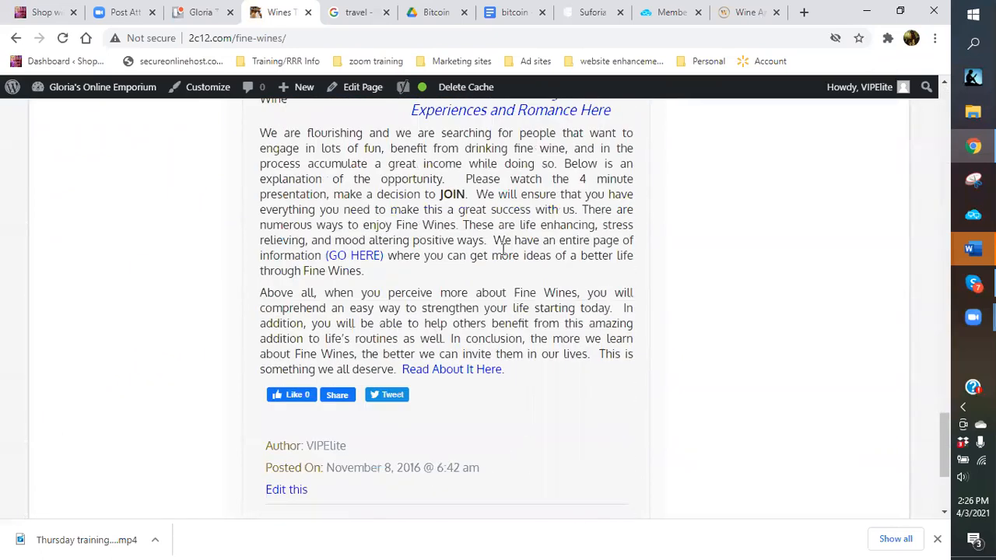
scroll(493, 254, up, 1)
scroll(490, 265, up, 2)
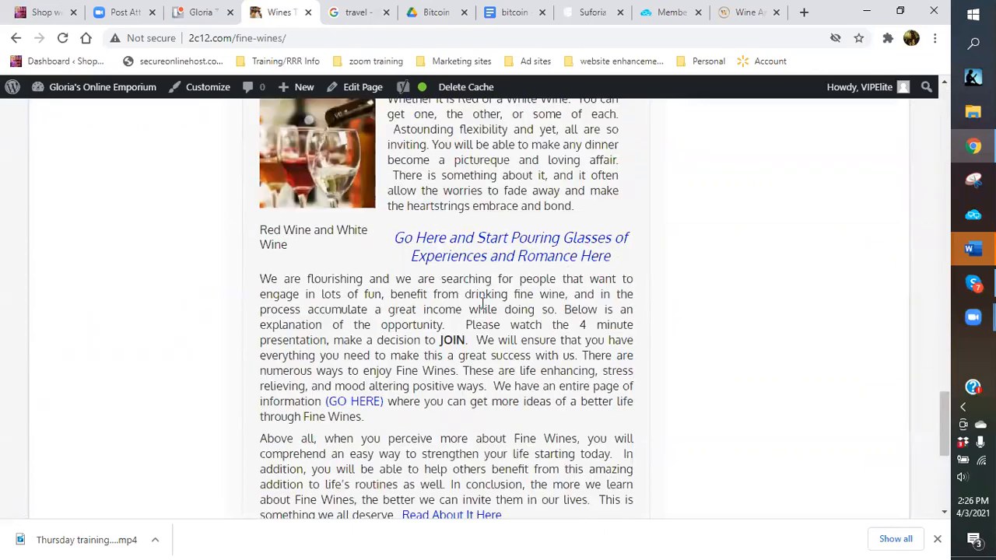
scroll(499, 296, up, 2)
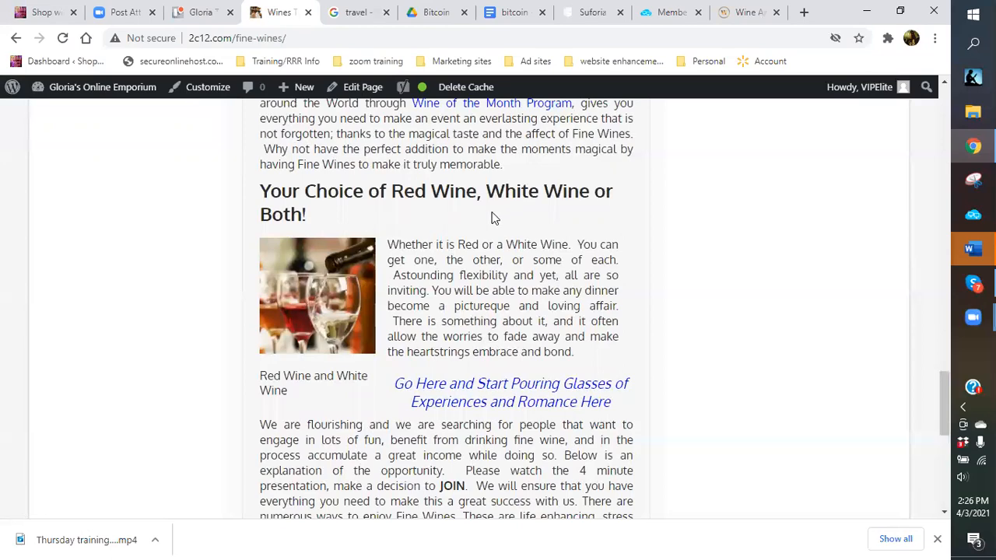
scroll(491, 218, up, 6)
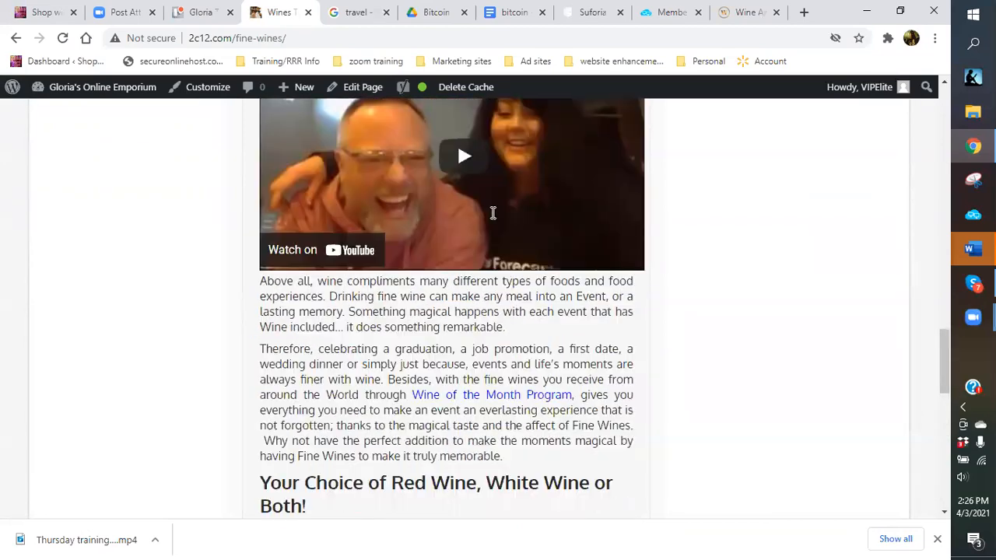
scroll(492, 214, up, 4)
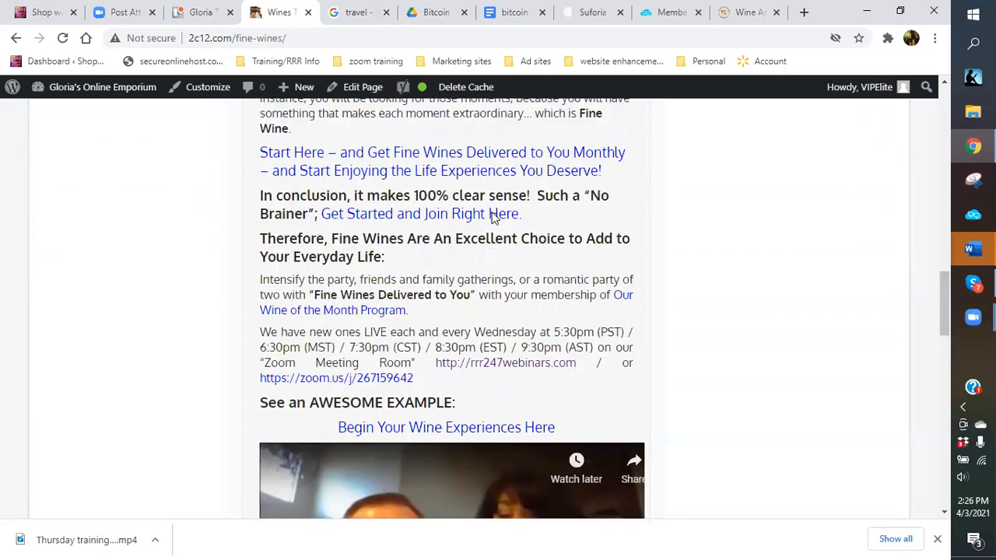
scroll(492, 217, down, 2)
scroll(491, 218, up, 6)
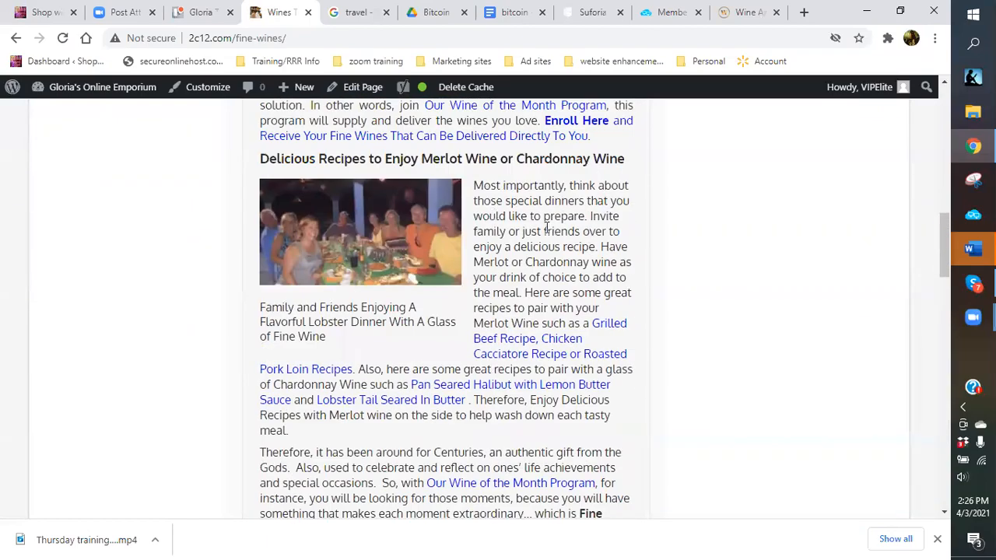
scroll(547, 228, up, 4)
scroll(546, 231, down, 5)
scroll(547, 230, down, 4)
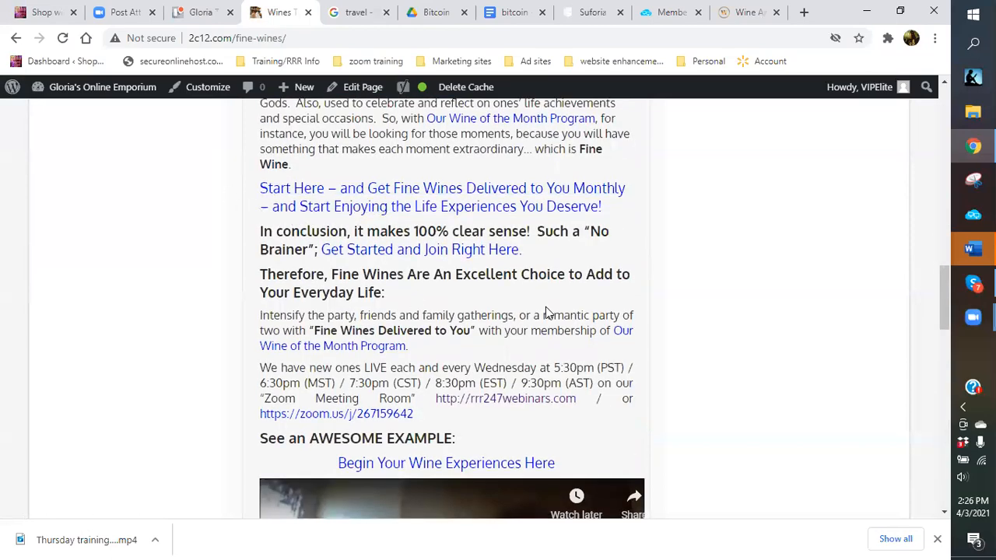
scroll(545, 312, down, 5)
scroll(547, 324, down, 2)
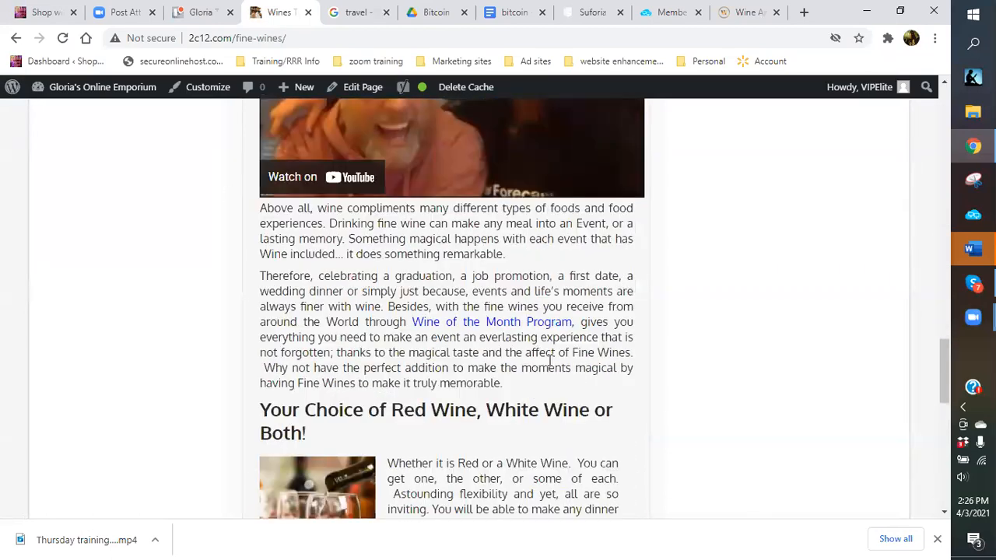
scroll(563, 394, down, 2)
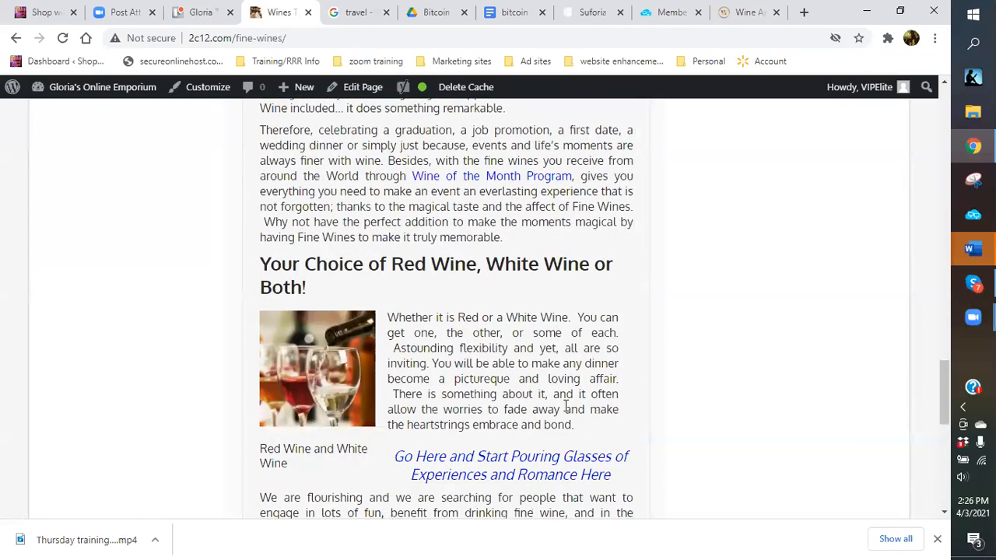
scroll(566, 408, down, 1)
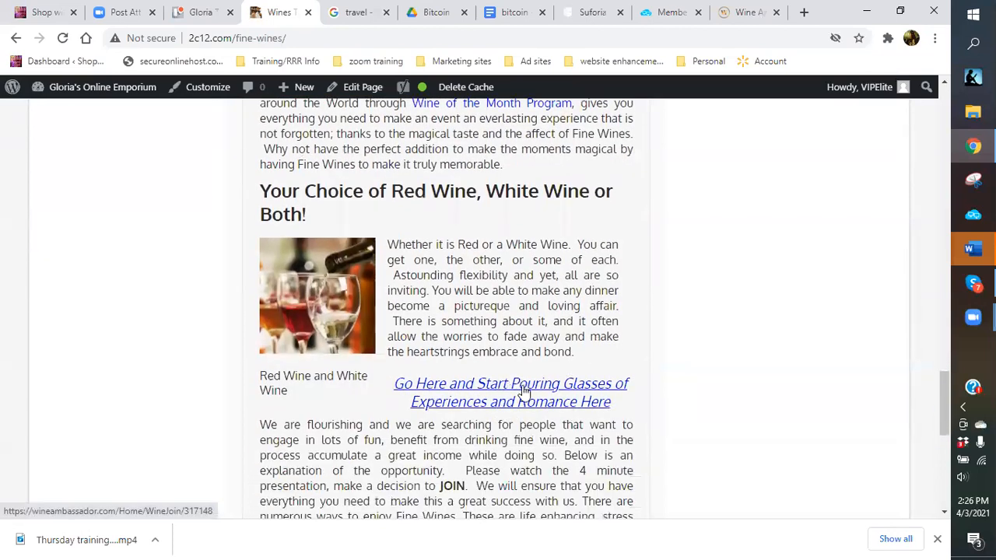
scroll(477, 389, down, 2)
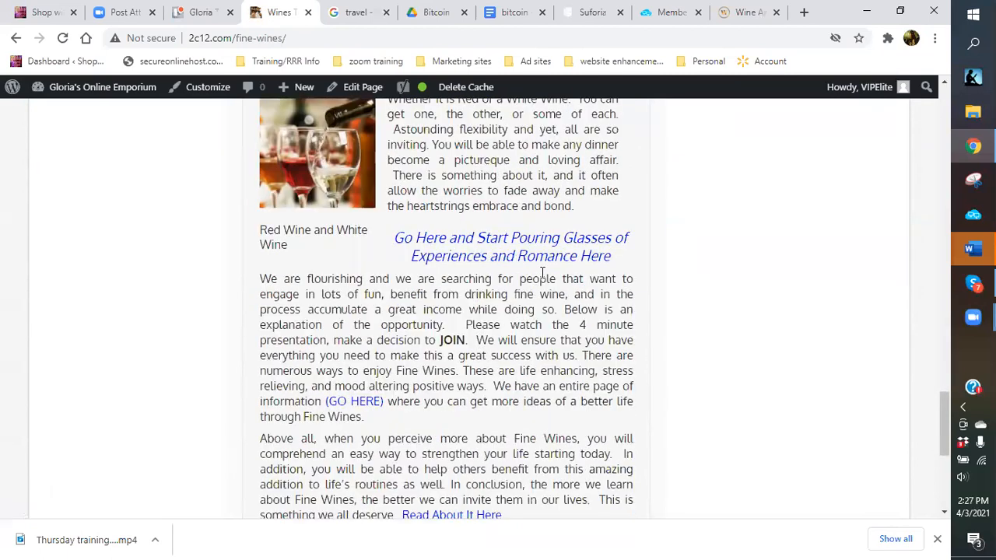
scroll(525, 315, down, 1)
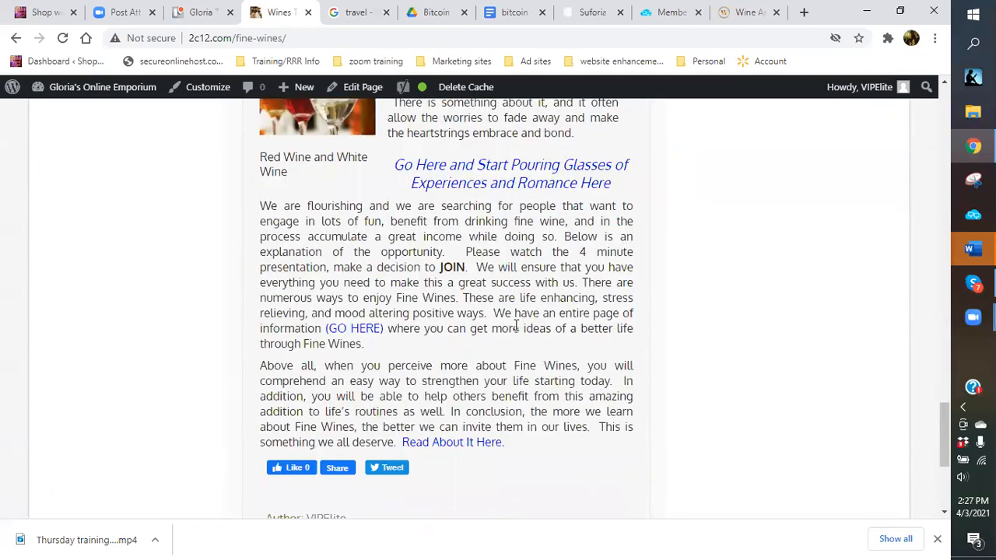
scroll(513, 327, up, 5)
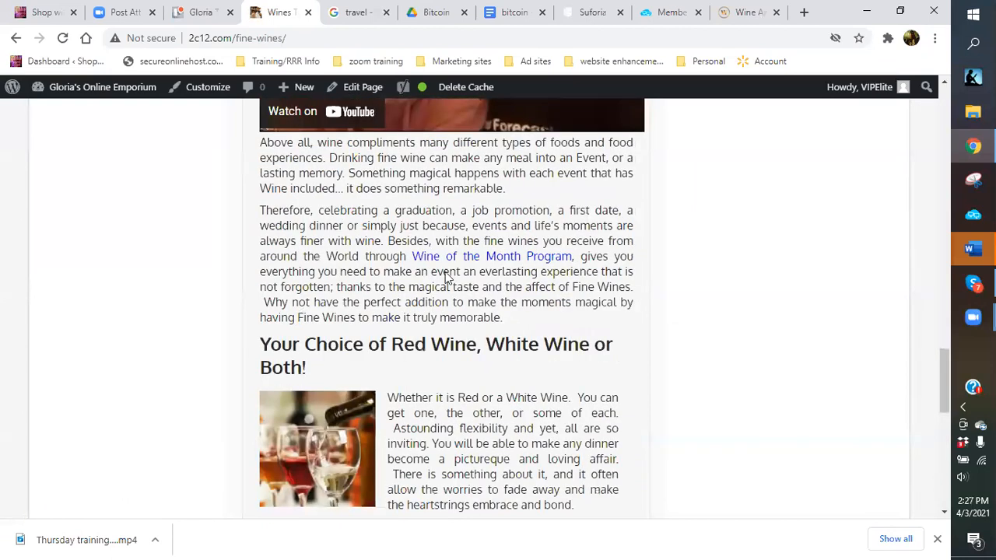
scroll(413, 218, up, 3)
scroll(420, 206, up, 3)
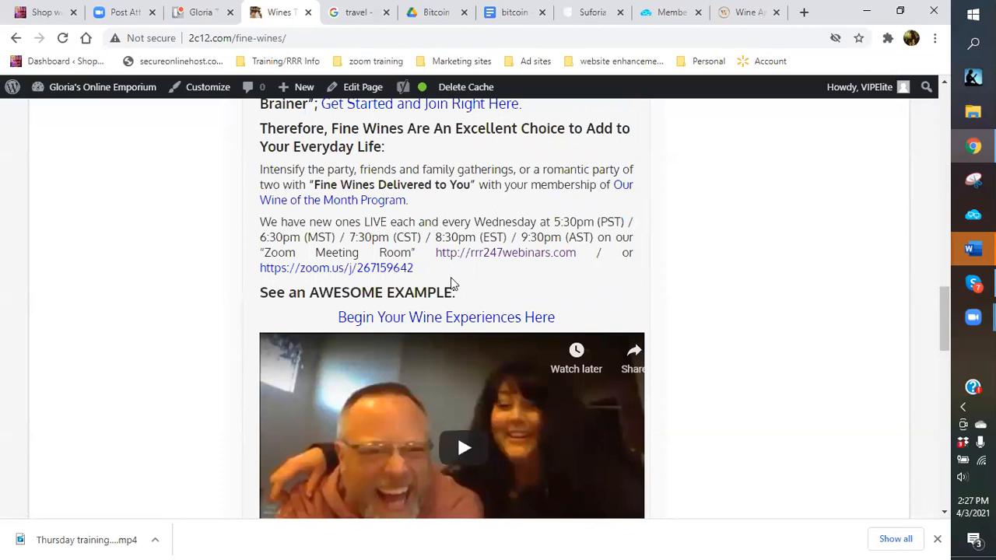
scroll(469, 478, up, 2)
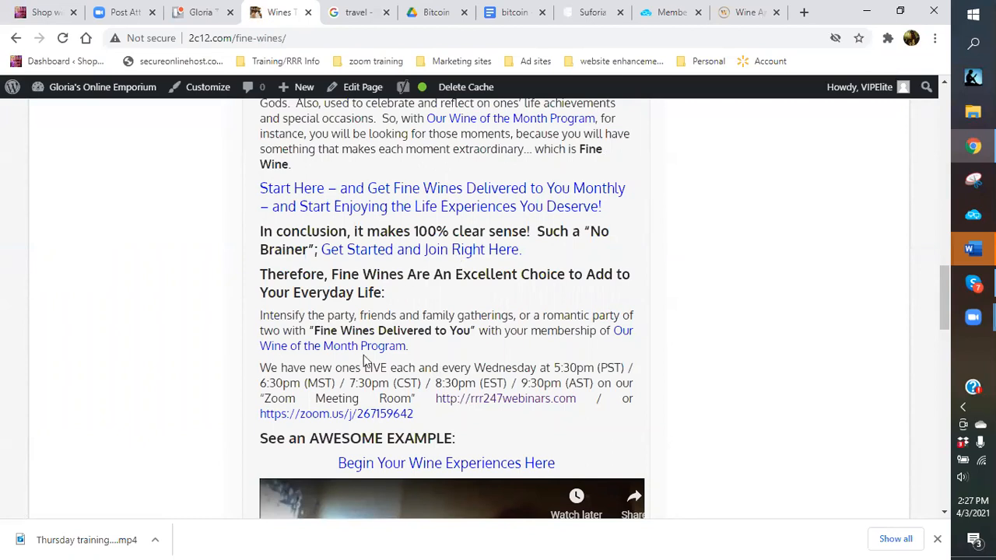
scroll(360, 486, down, 1)
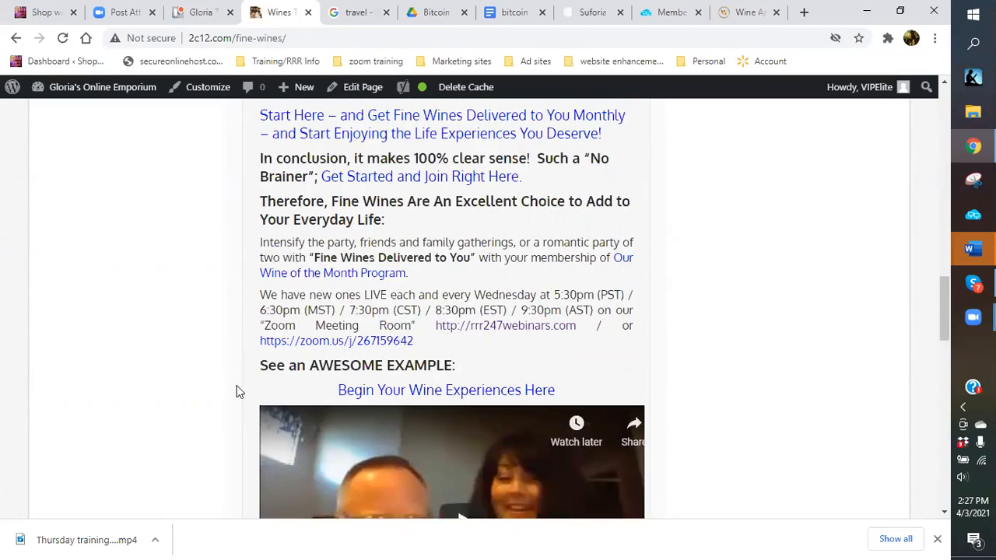
scroll(238, 389, down, 2)
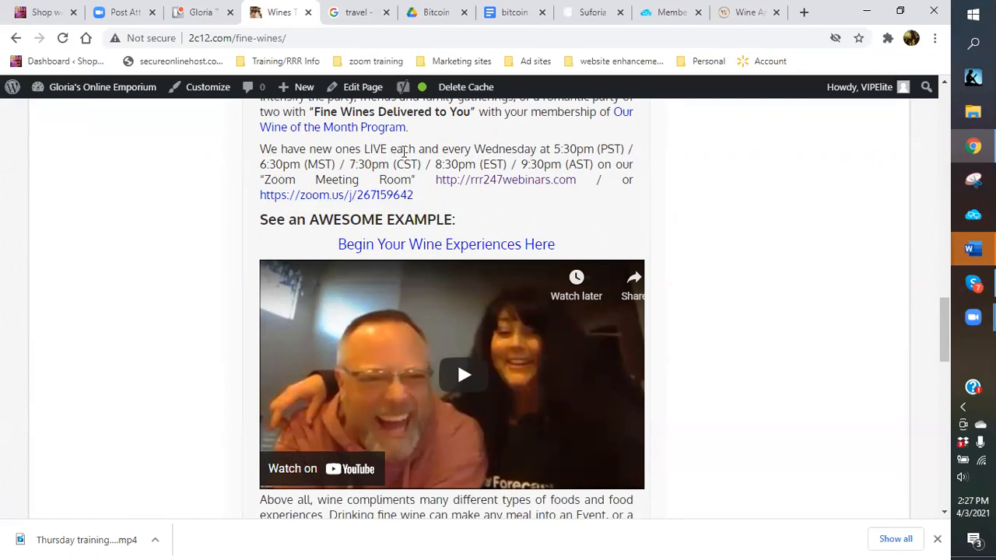
scroll(389, 184, up, 1)
scroll(384, 184, up, 2)
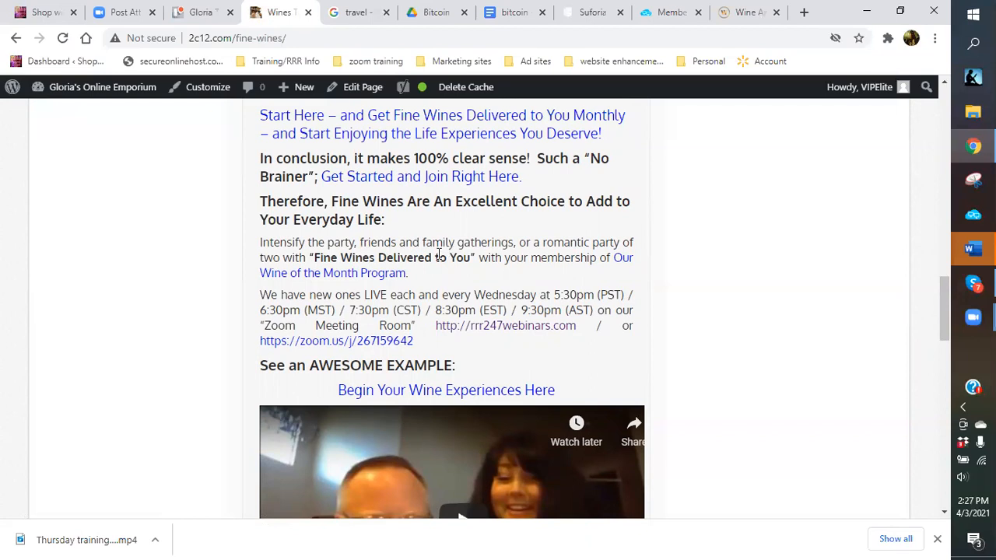
scroll(437, 256, up, 2)
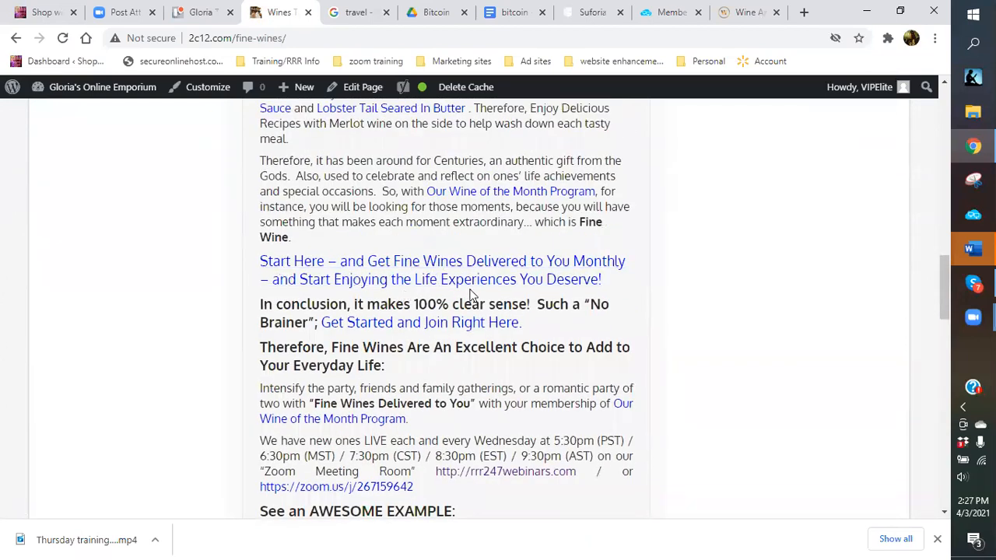
scroll(467, 292, up, 1)
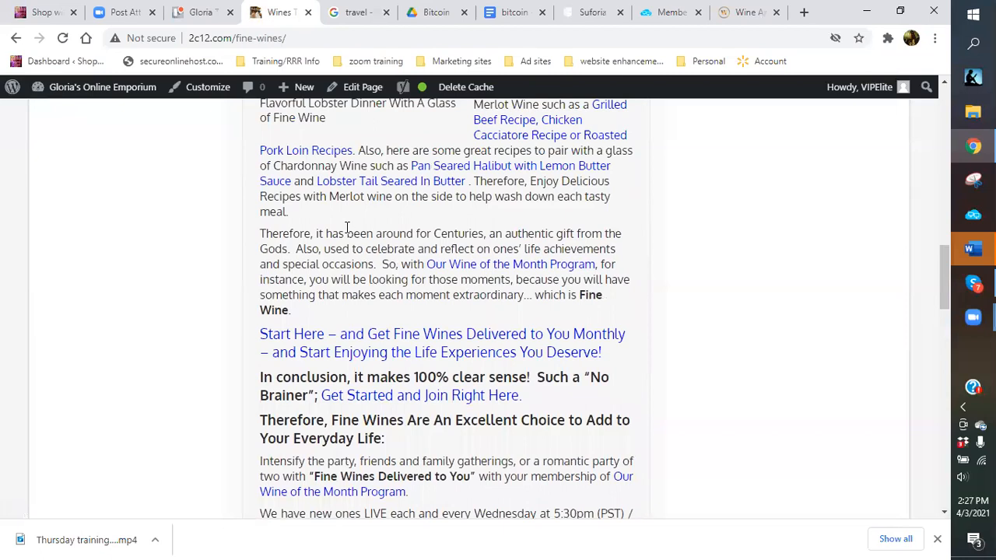
scroll(347, 227, down, 1)
scroll(342, 239, down, 2)
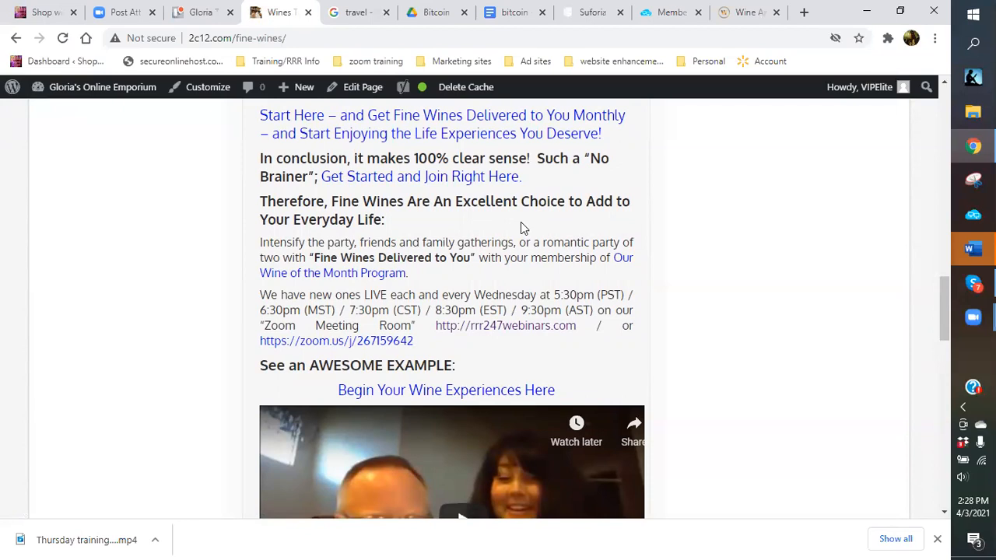
scroll(522, 226, down, 1)
scroll(522, 224, down, 1)
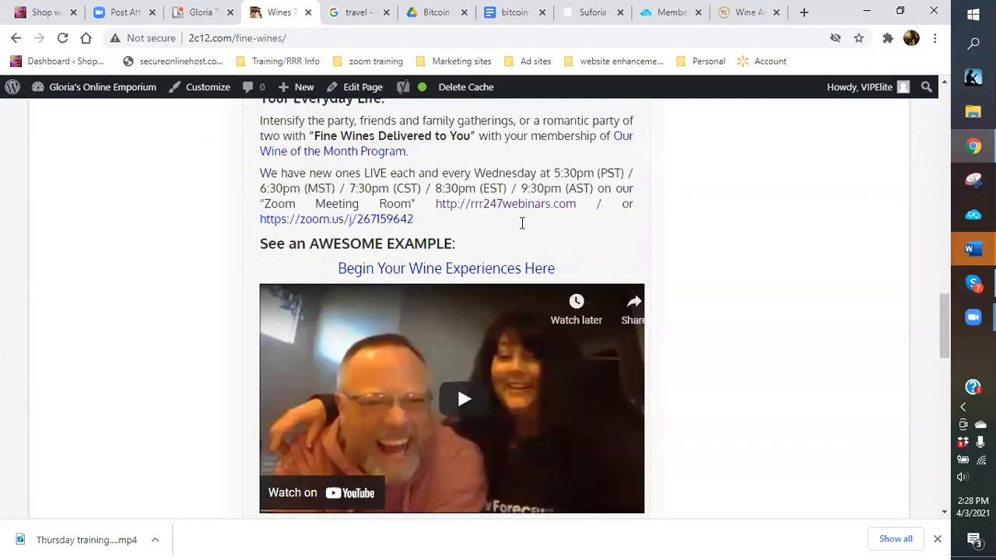
scroll(522, 223, down, 4)
scroll(550, 287, down, 2)
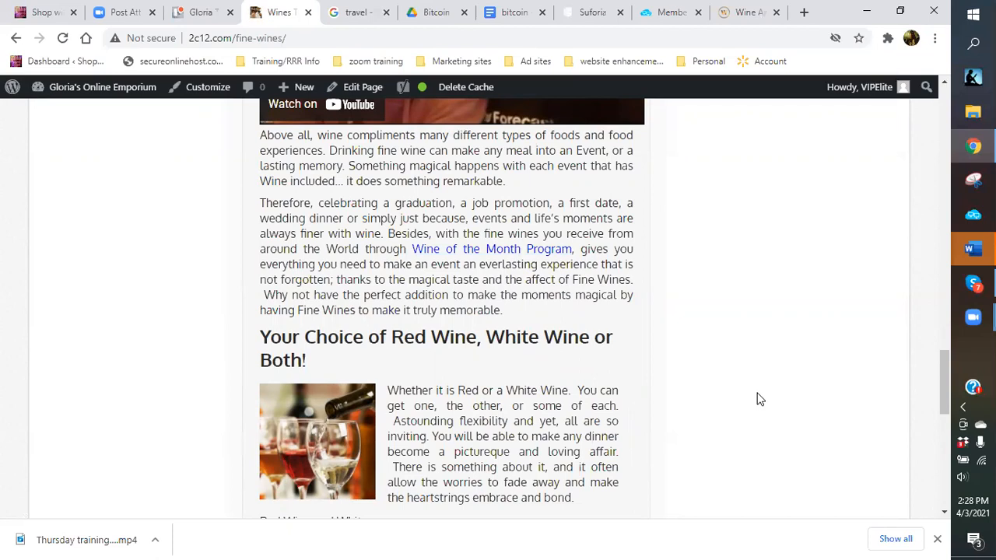
scroll(645, 384, up, 7)
scroll(499, 325, up, 8)
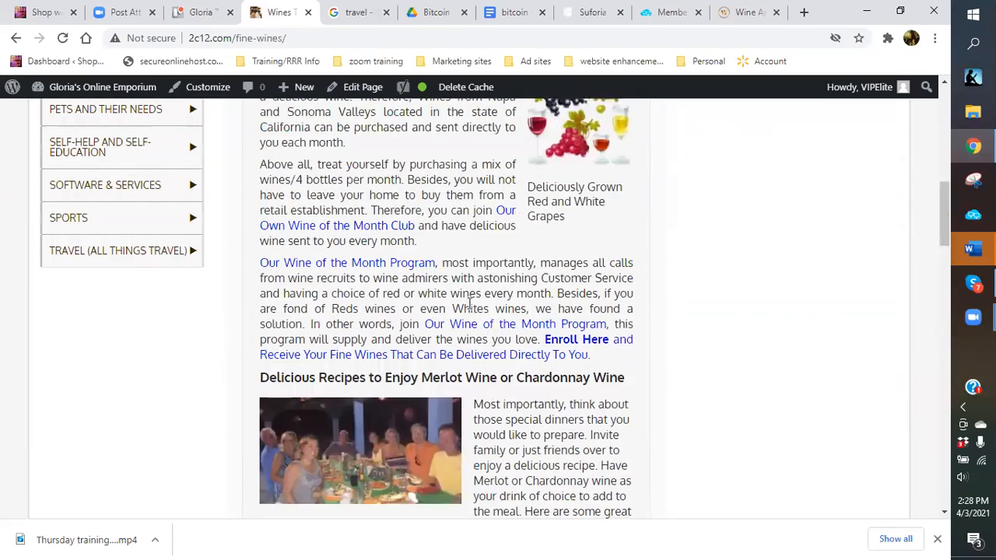
scroll(469, 303, up, 2)
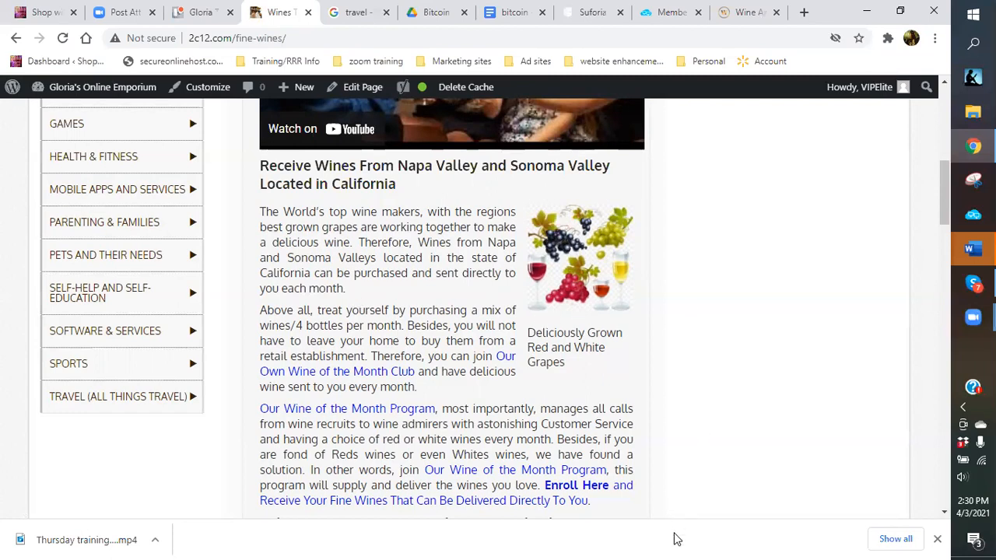
scroll(366, 327, up, 6)
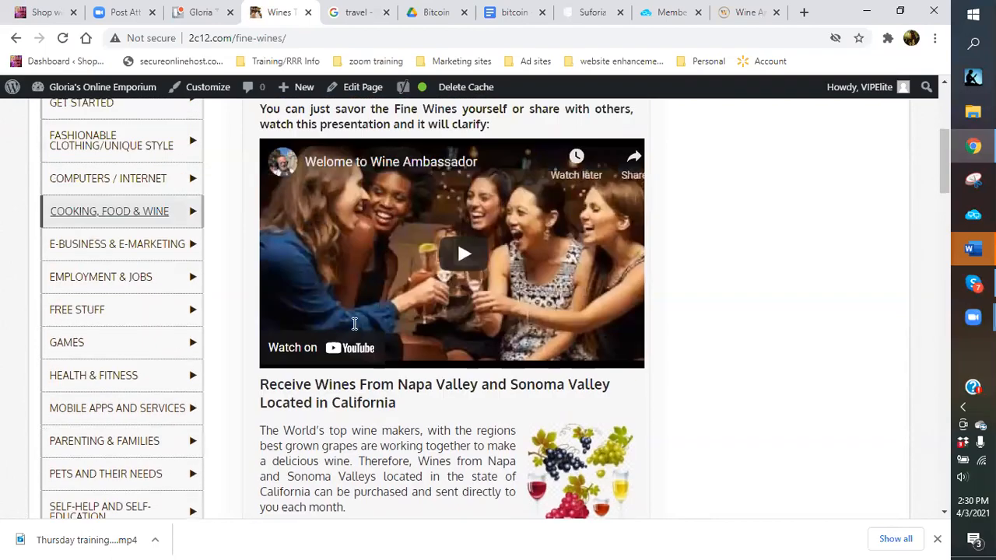
scroll(372, 327, down, 6)
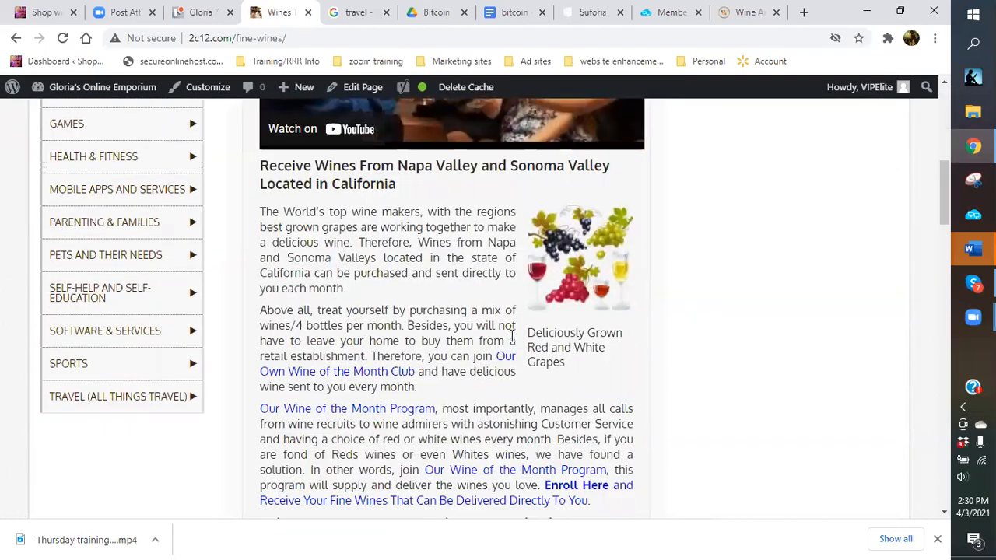
scroll(467, 354, down, 4)
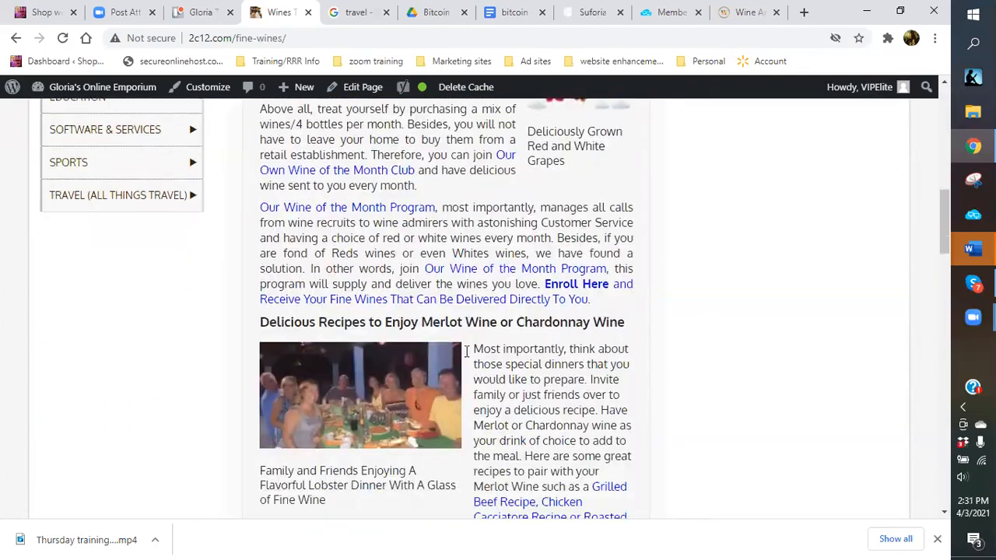
scroll(467, 355, down, 2)
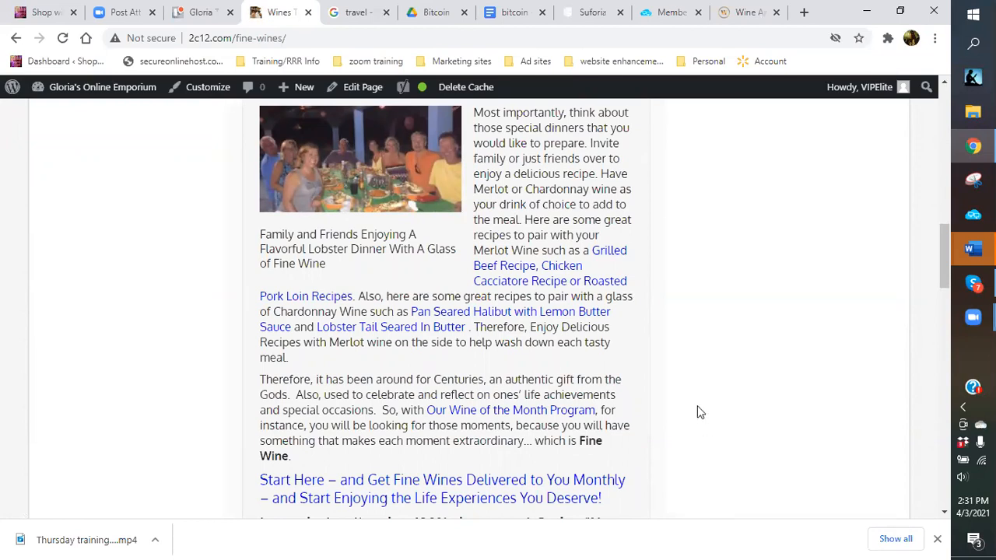
scroll(698, 413, up, 1)
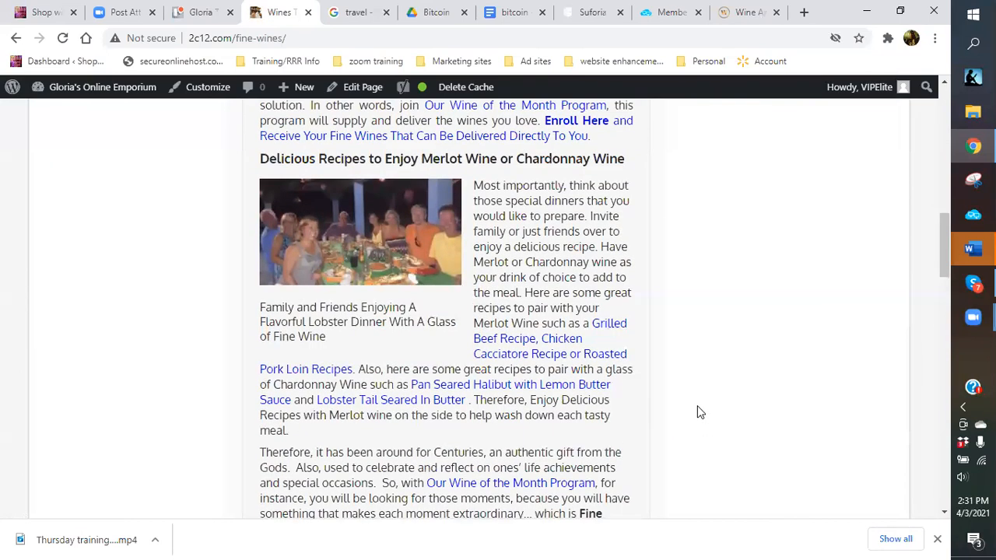
key(XF86AudioRaiseVolume)
key(XF86AudioRaiseVolume)
key(XF86AudioRaiseVolume)
key(XF86AudioRaiseVolume)
key(XF86AudioRaiseVolume)
key(XF86AudioRaiseVolume)
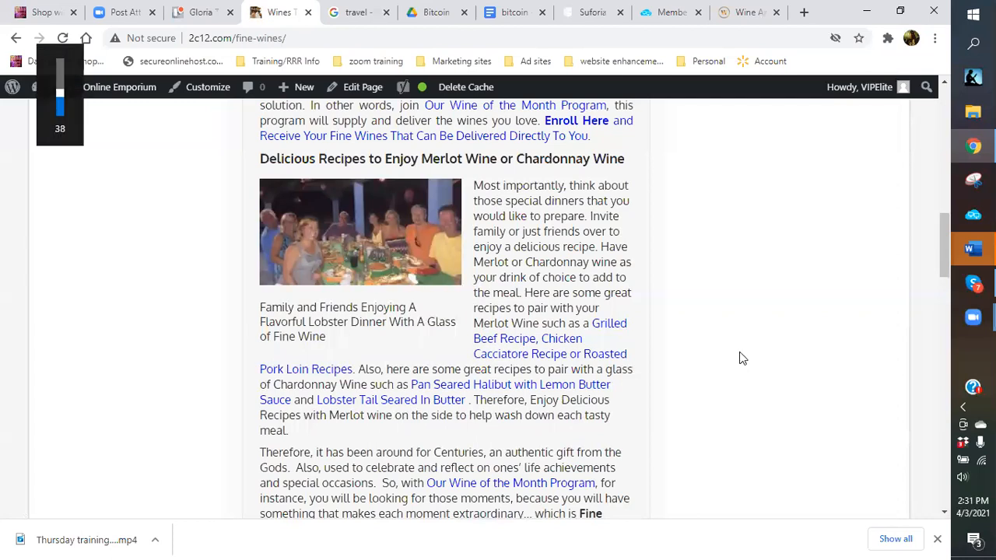